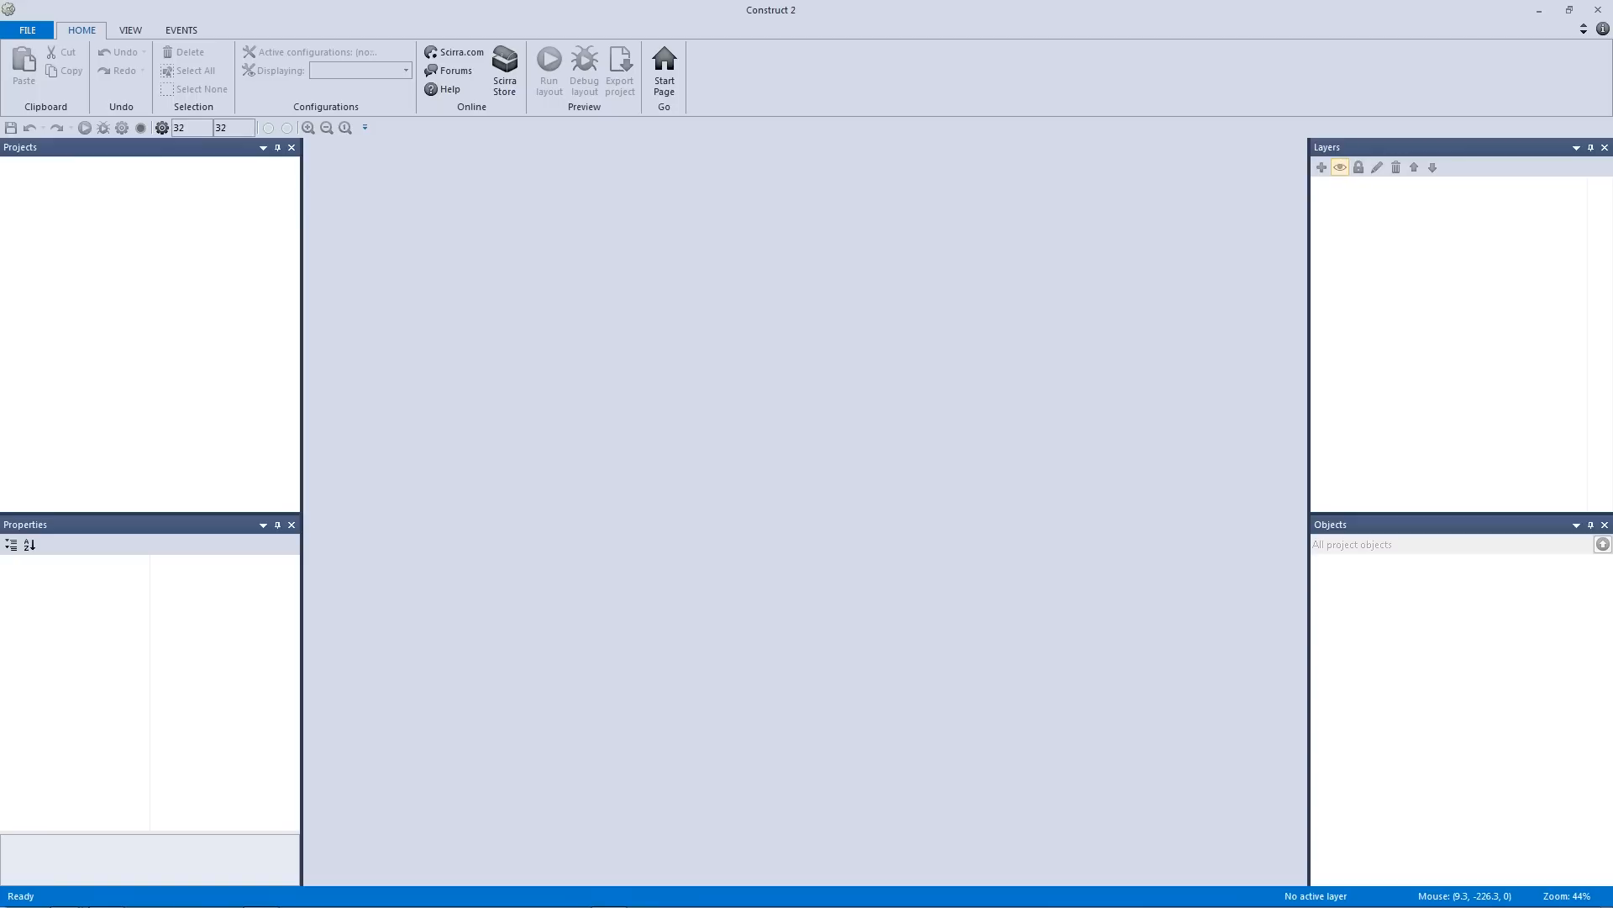
# Create a new project from the New empty HD landscape 720p template
pyautogui.click(32, 36)
pyautogui.click(47, 58)
pyautogui.scroll(-3, 1113, 274)
pyautogui.scroll(-1, 1113, 278)
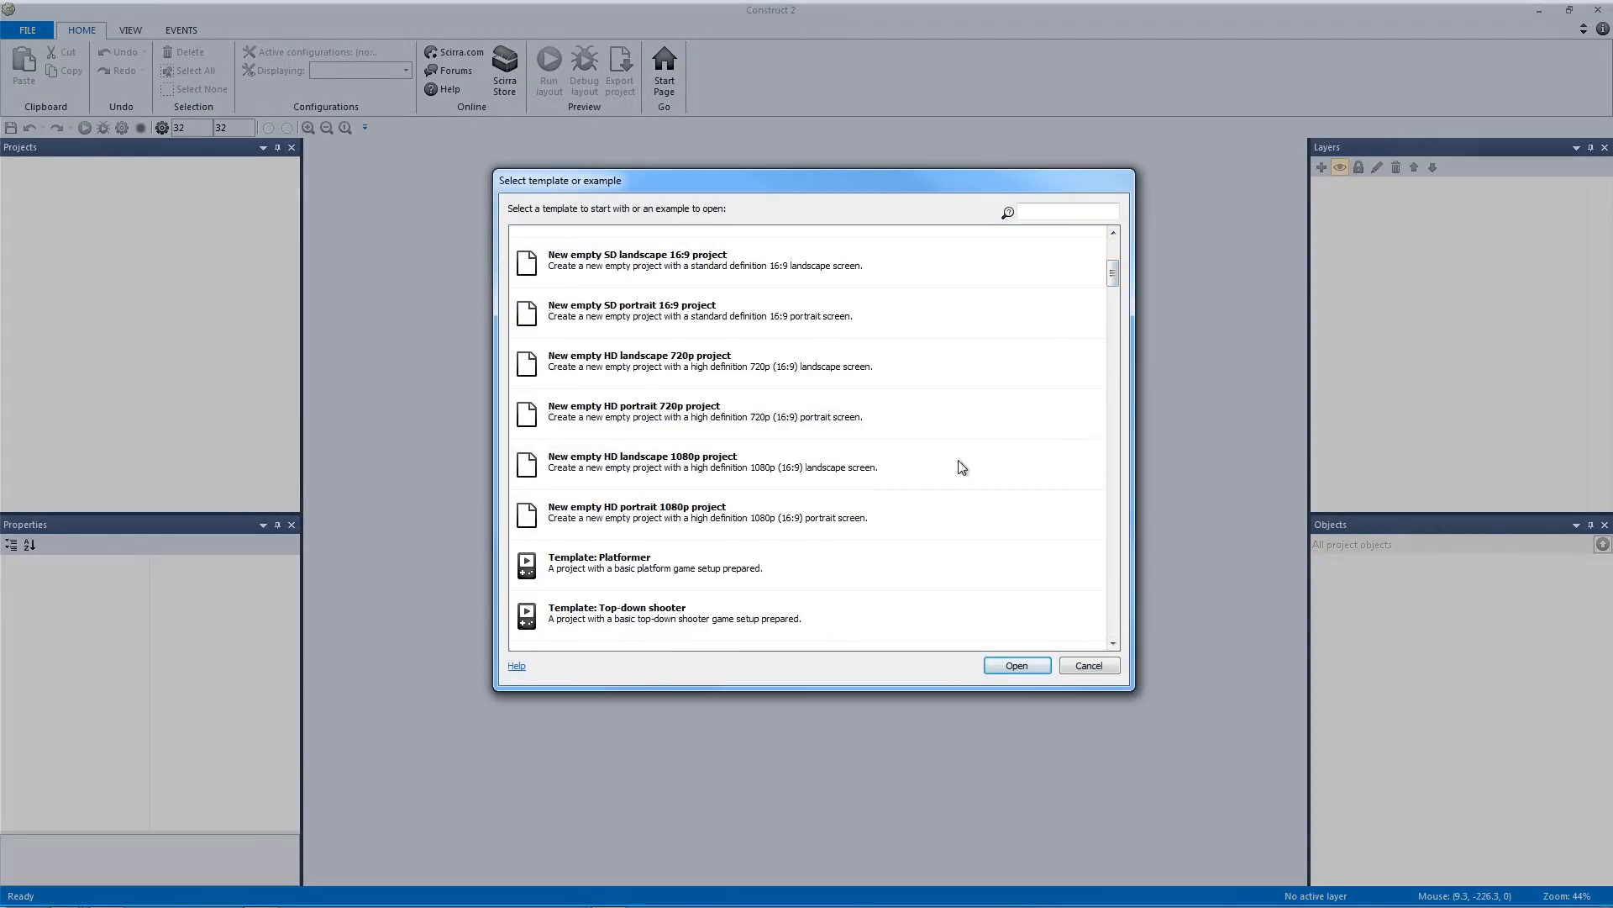
pyautogui.click(691, 364)
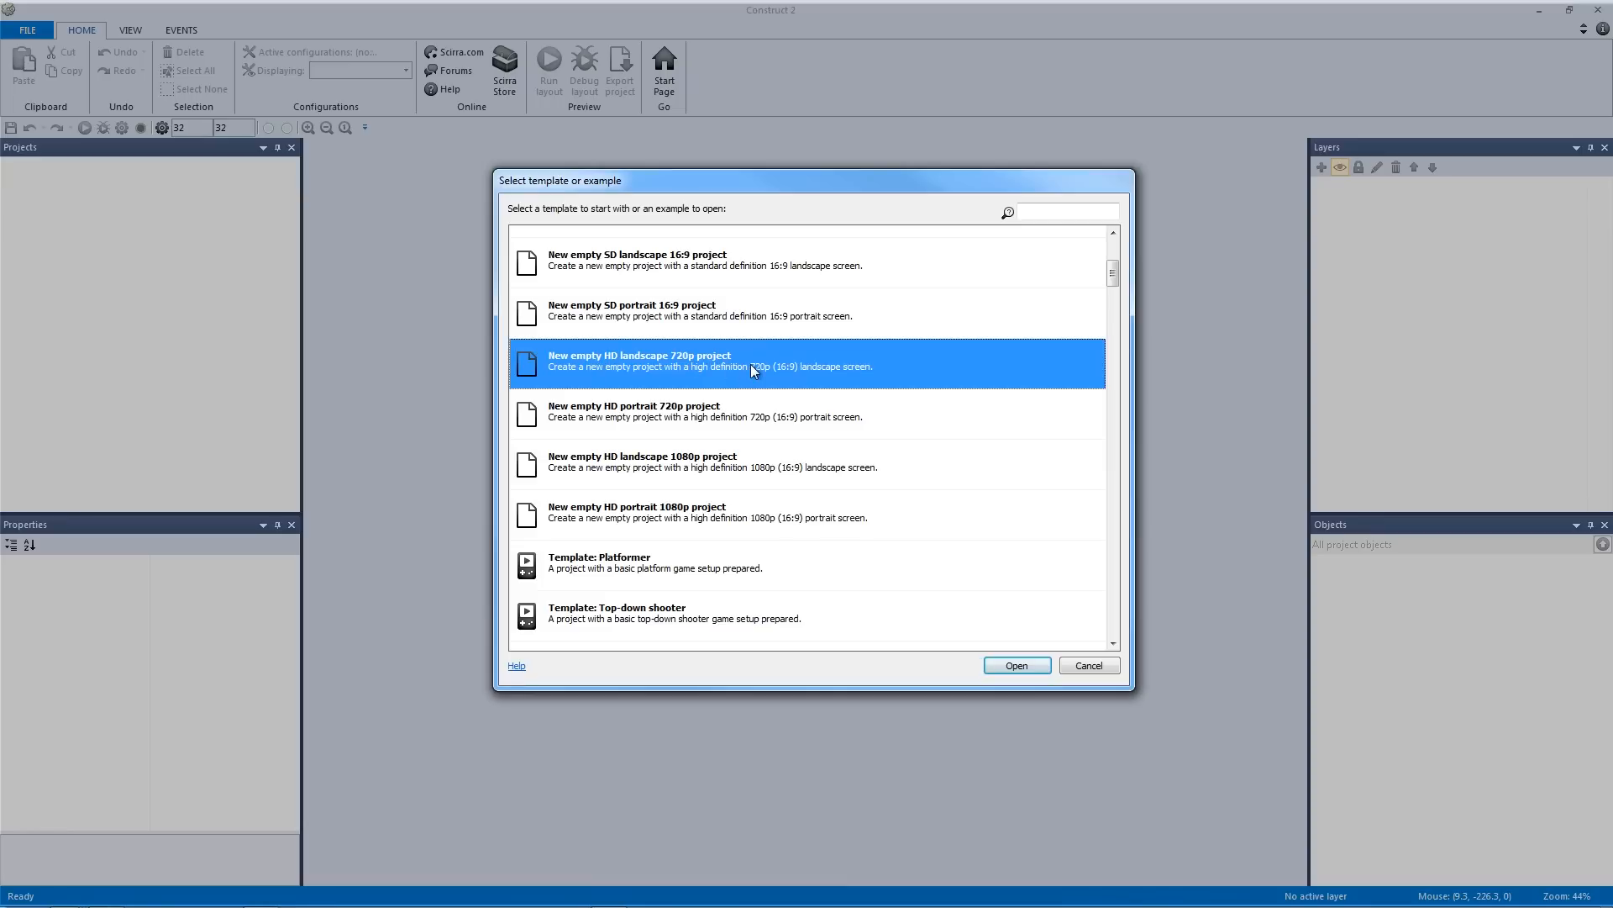
pyautogui.click(1016, 666)
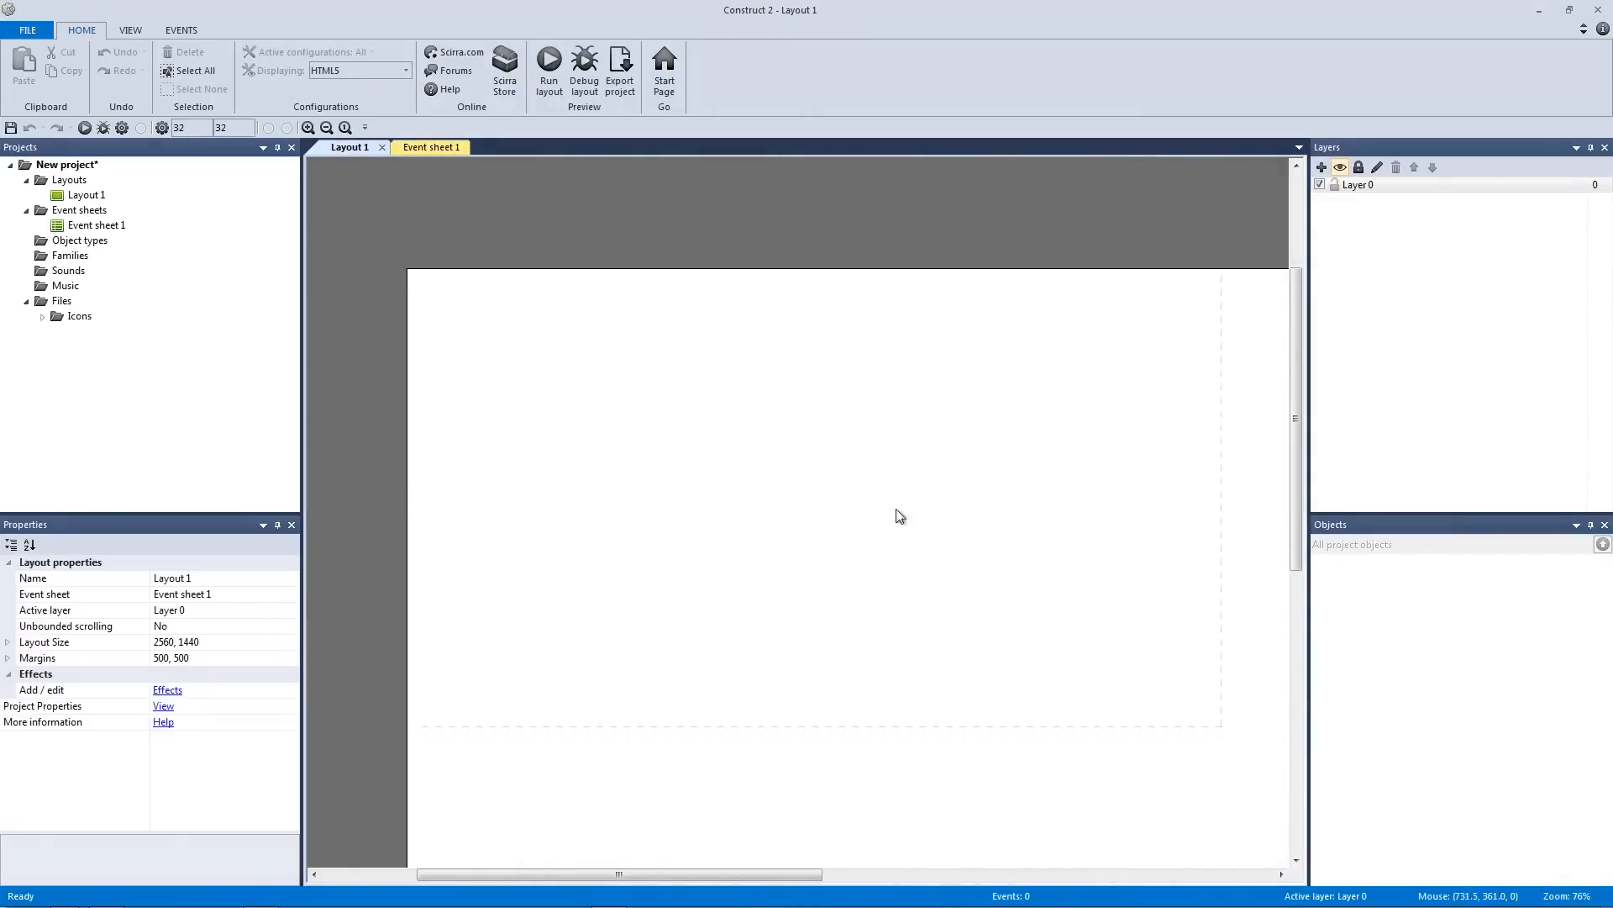
# Inspect the full extent of the empty layout and the dashed window-size boundary inside it
pyautogui.keyDown('ctrl'); pyautogui.scroll(-3, 897, 510); pyautogui.keyUp('ctrl')
pyautogui.moveTo(896, 519); pyautogui.dragTo(686, 461, button='middle')
pyautogui.keyDown('ctrl'); pyautogui.scroll(-2, 610, 419); pyautogui.keyUp('ctrl')
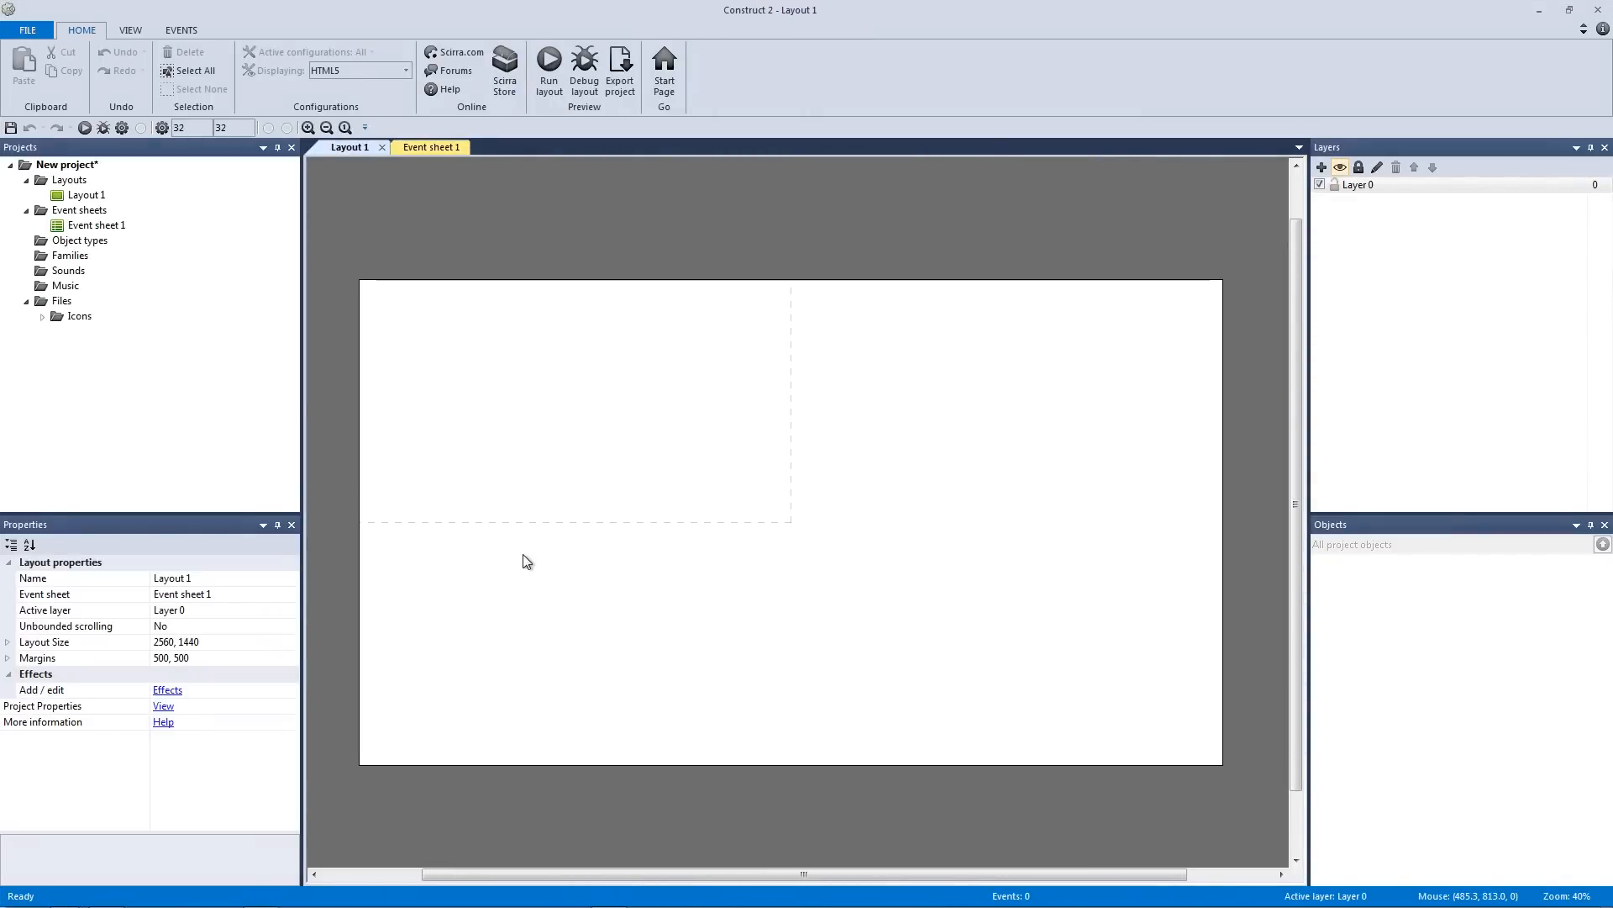
pyautogui.moveTo(329, 261); pyautogui.dragTo(1257, 783)
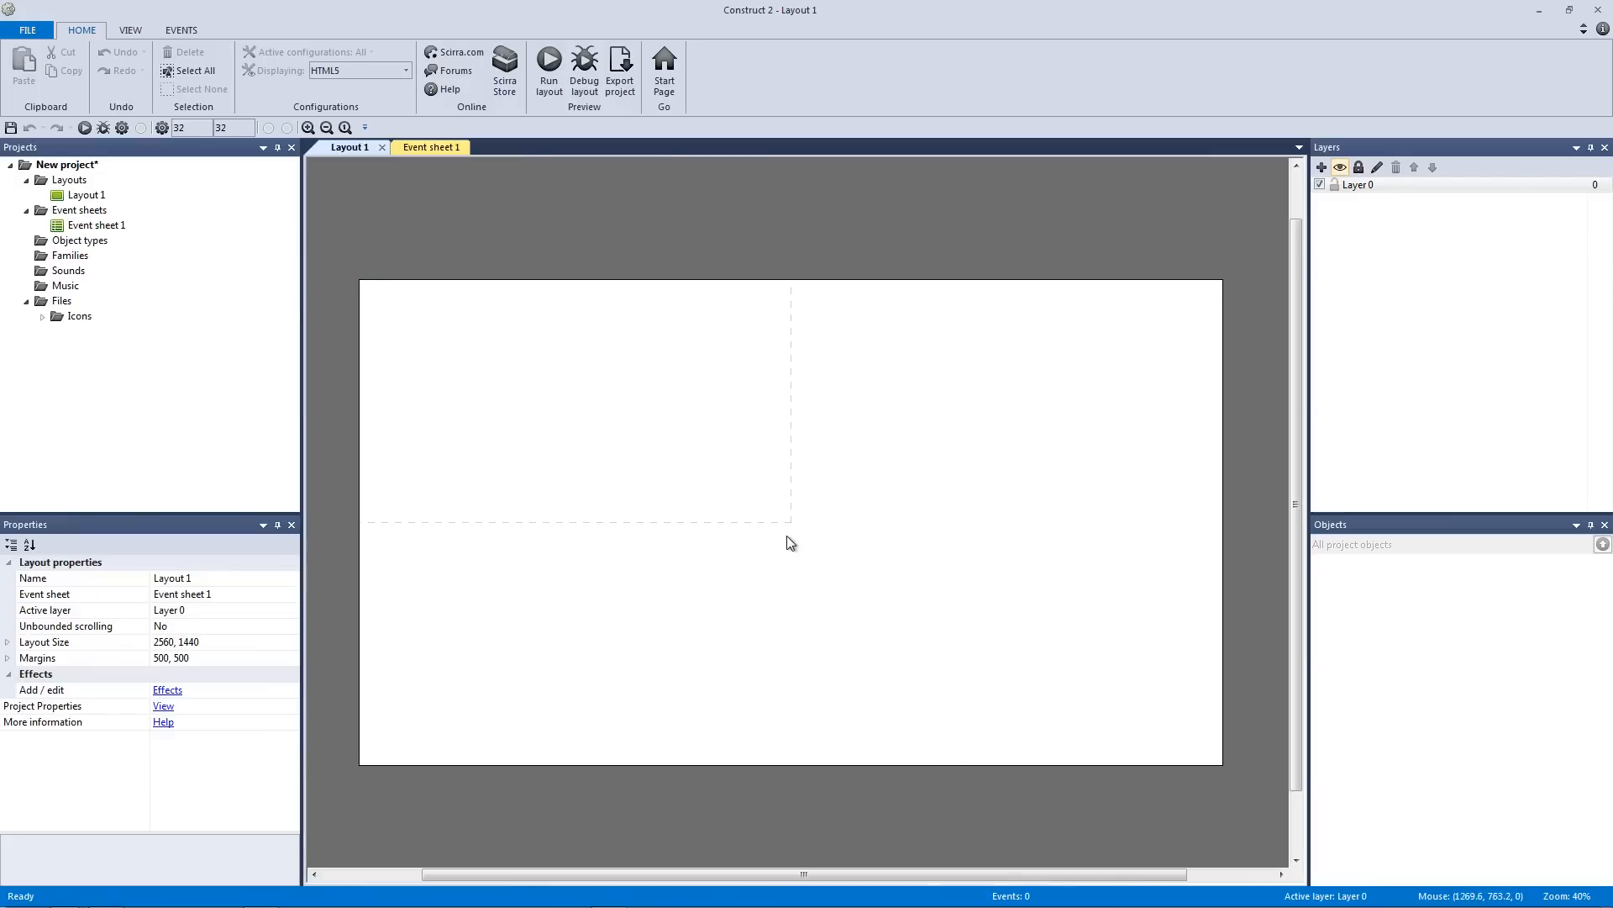
pyautogui.moveTo(792, 526); pyautogui.dragTo(354, 271)
pyautogui.moveTo(352, 266); pyautogui.dragTo(797, 548)
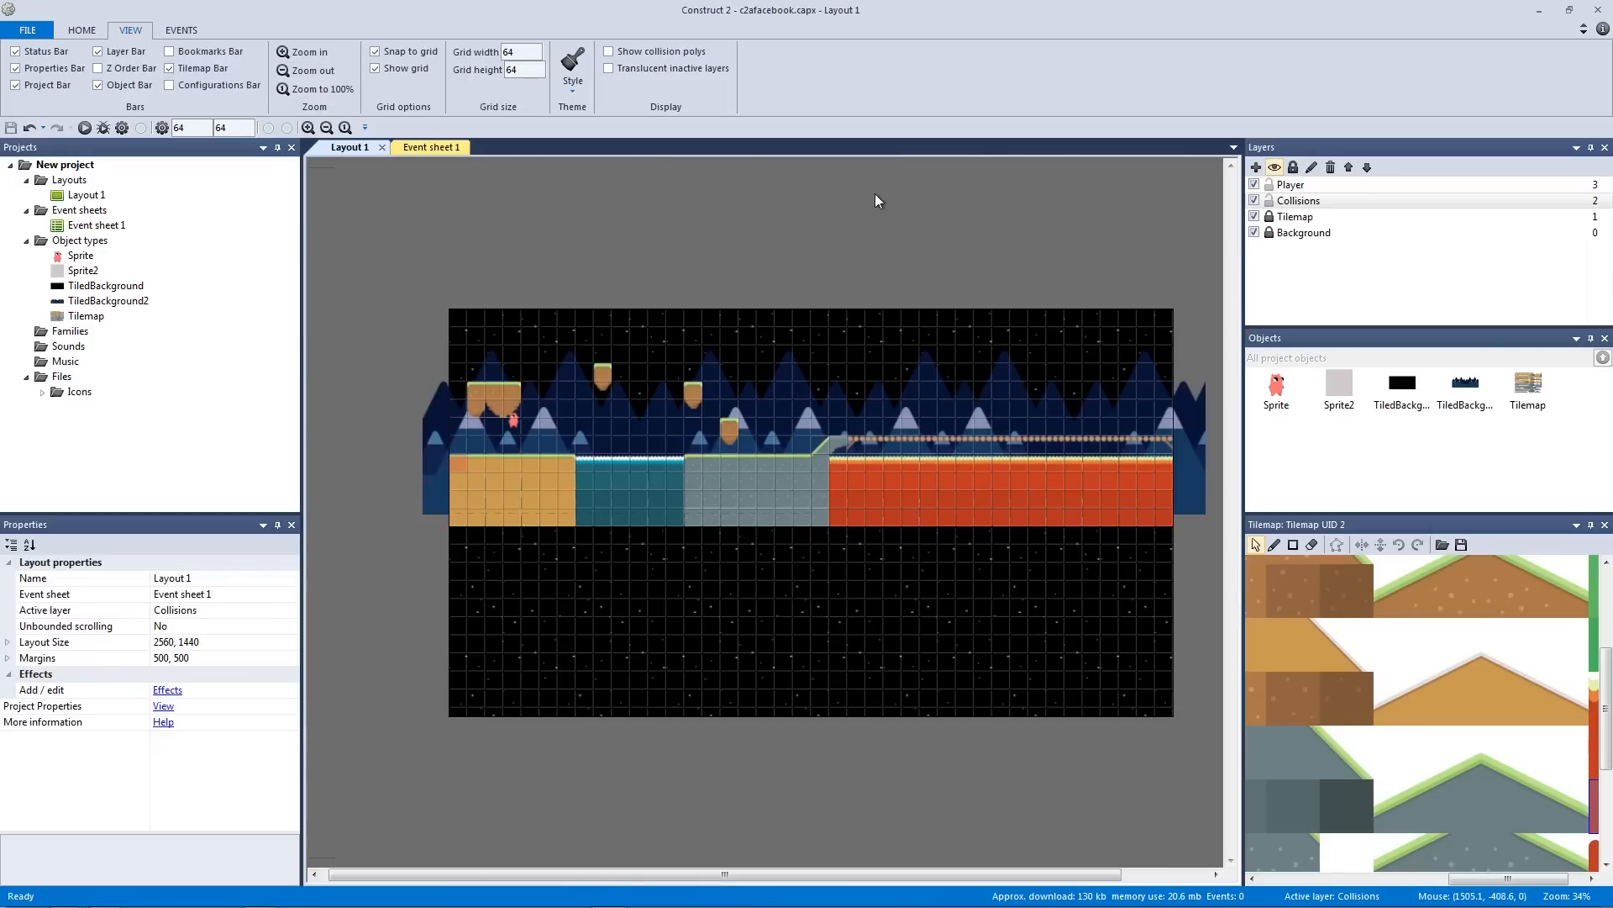
# Lock the Player and Collisions layers and make Background the active layer
pyautogui.click(1269, 184)
pyautogui.click(1269, 201)
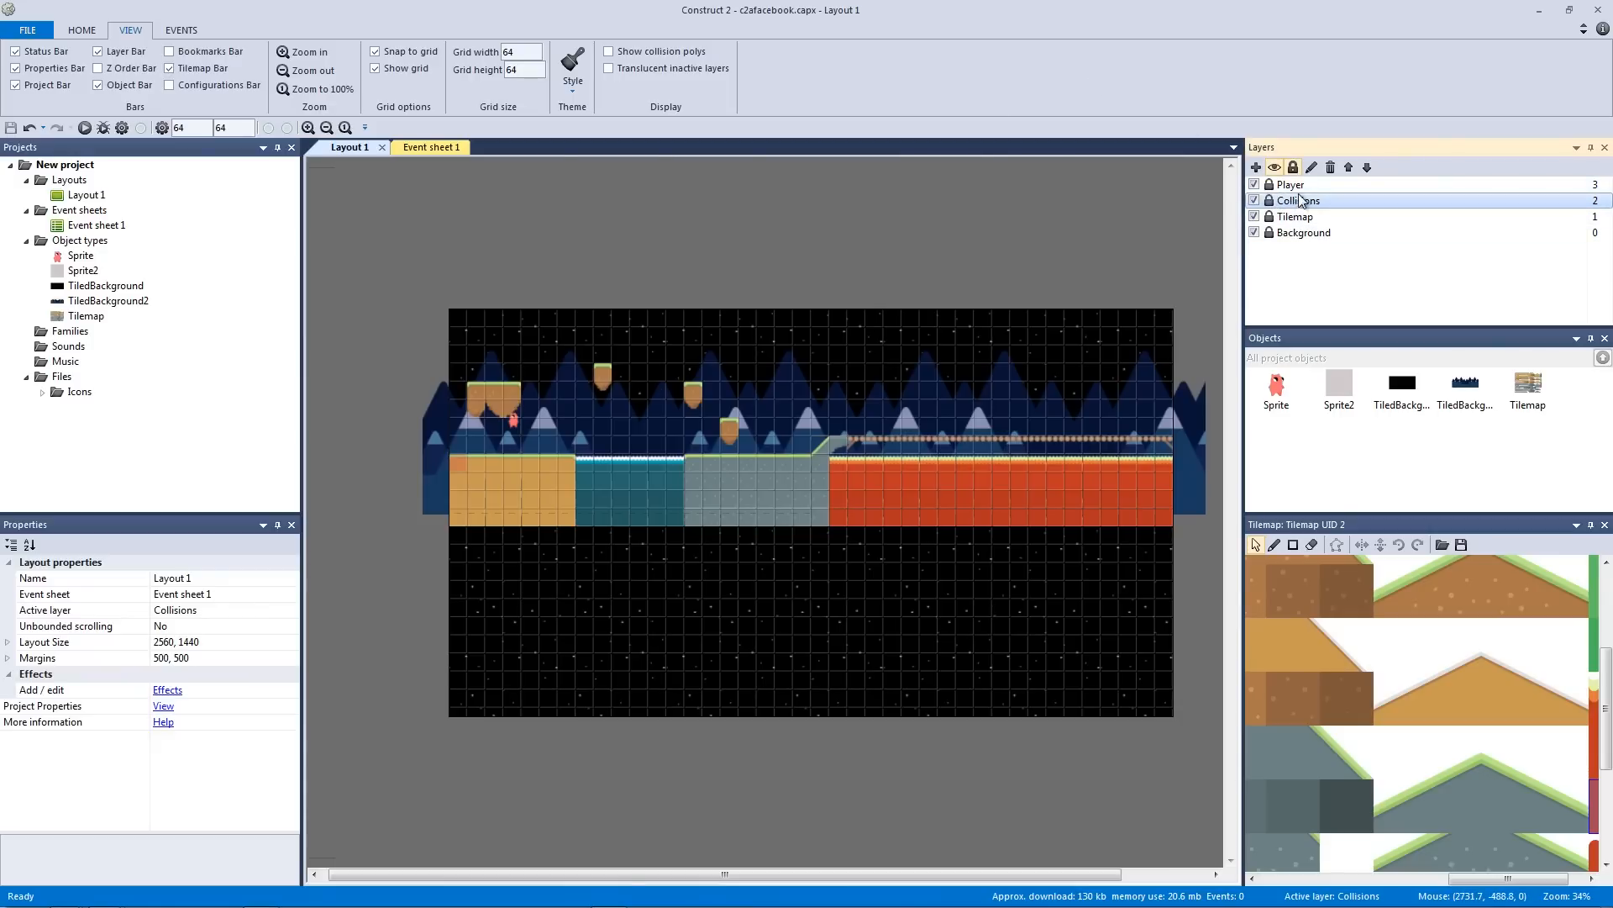
pyautogui.click(1301, 186)
pyautogui.click(1302, 201)
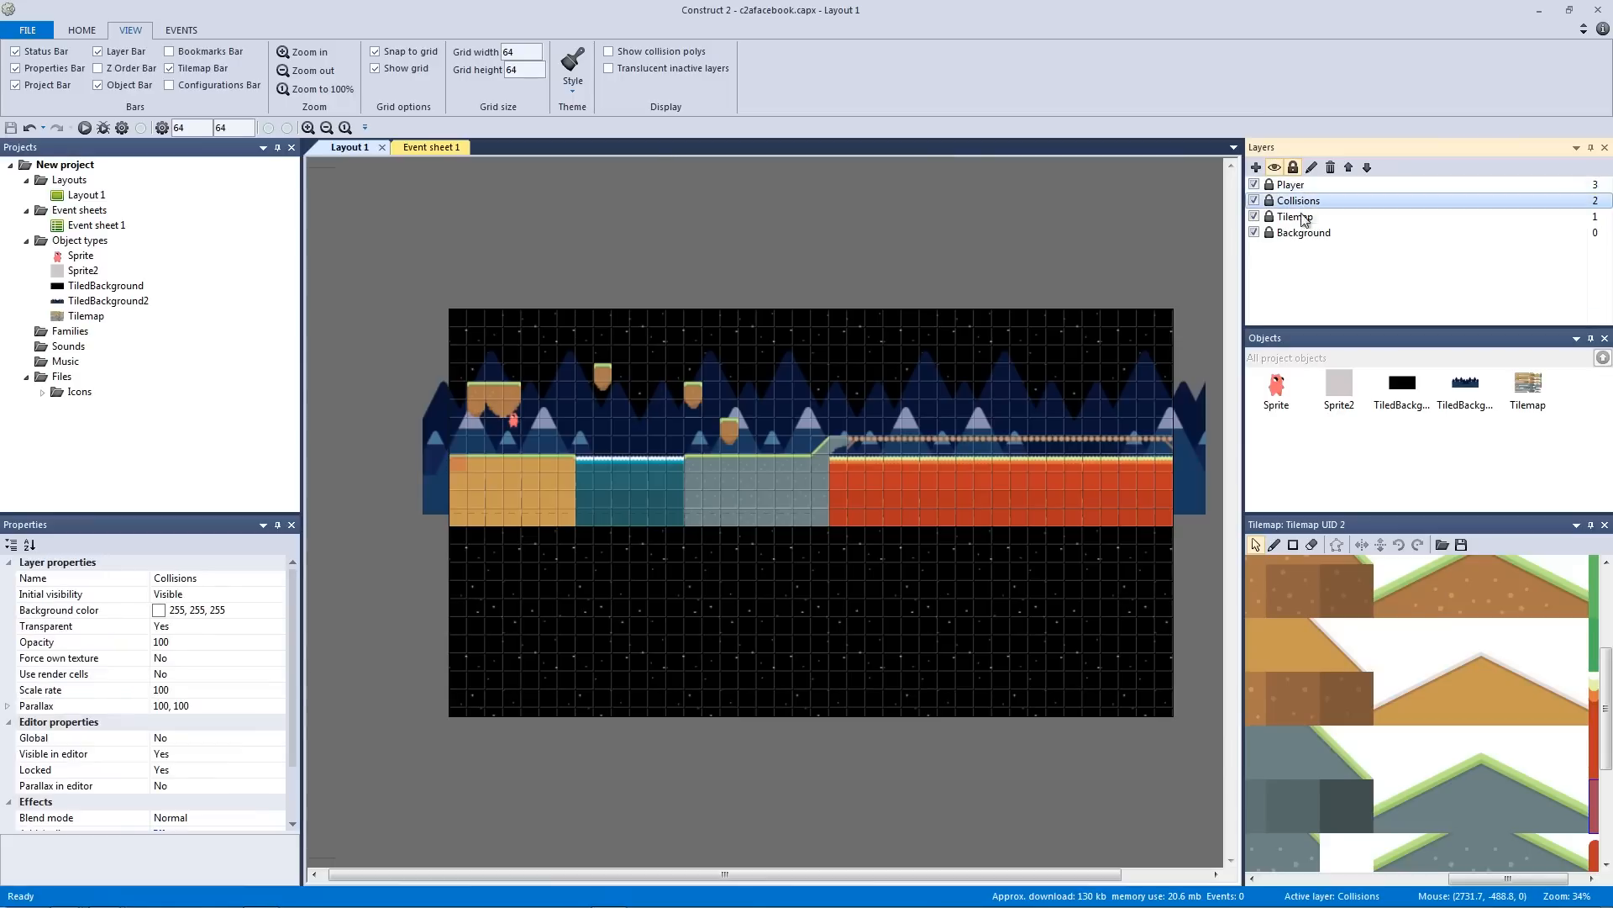
pyautogui.click(1303, 232)
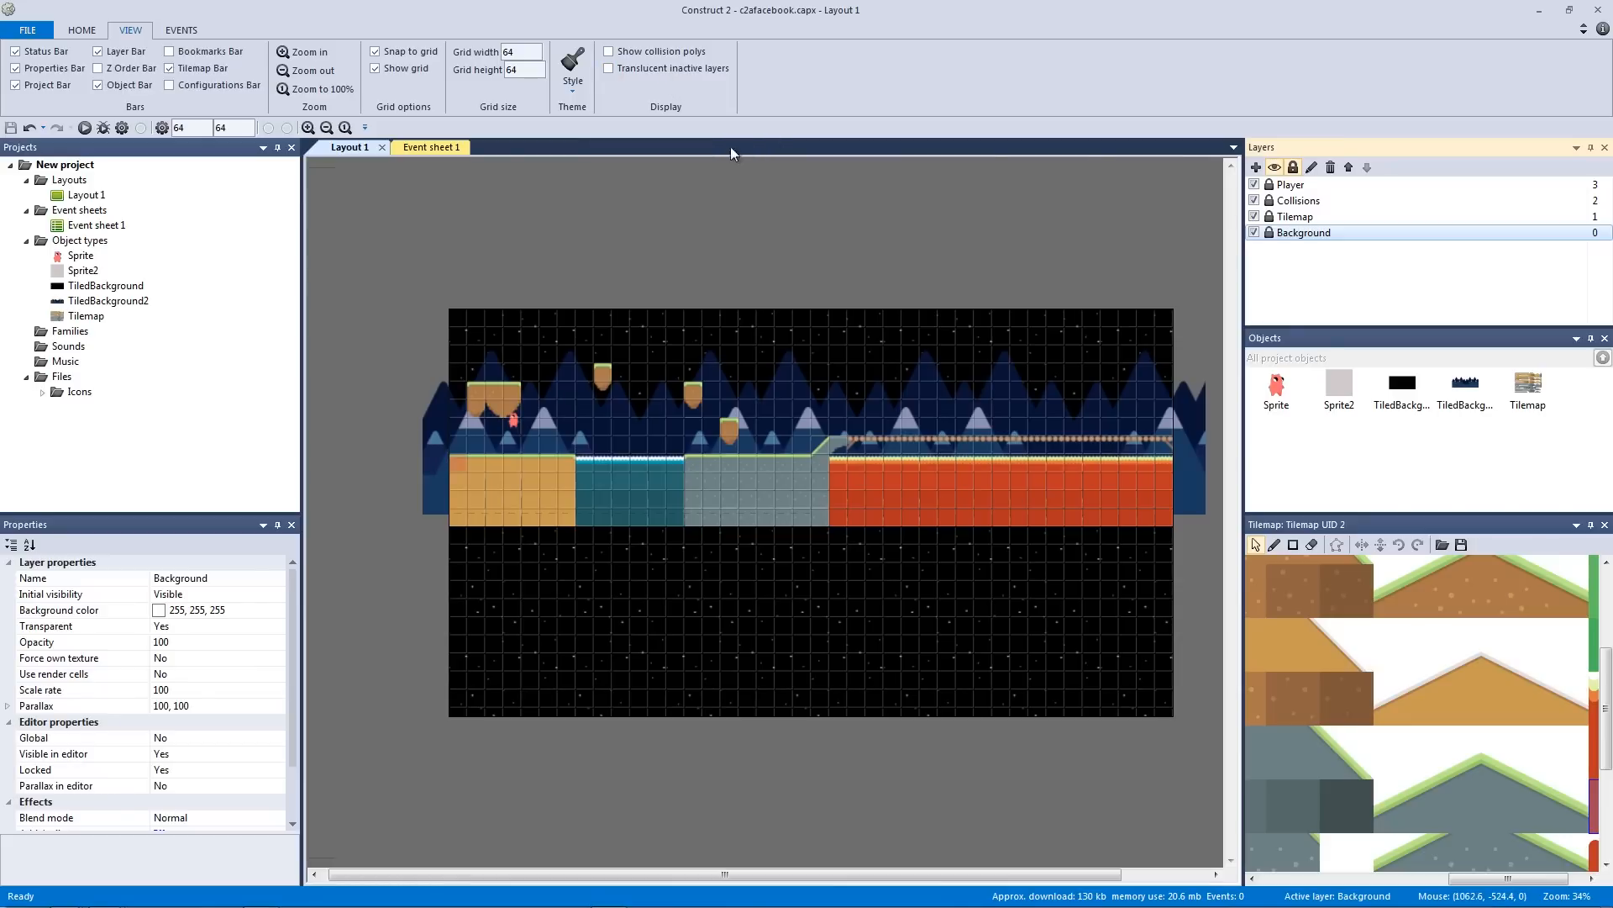
# Turn on translucent inactive layers and compare the Tilemap and Background layers by activating each, ending on Background
pyautogui.click(681, 69)
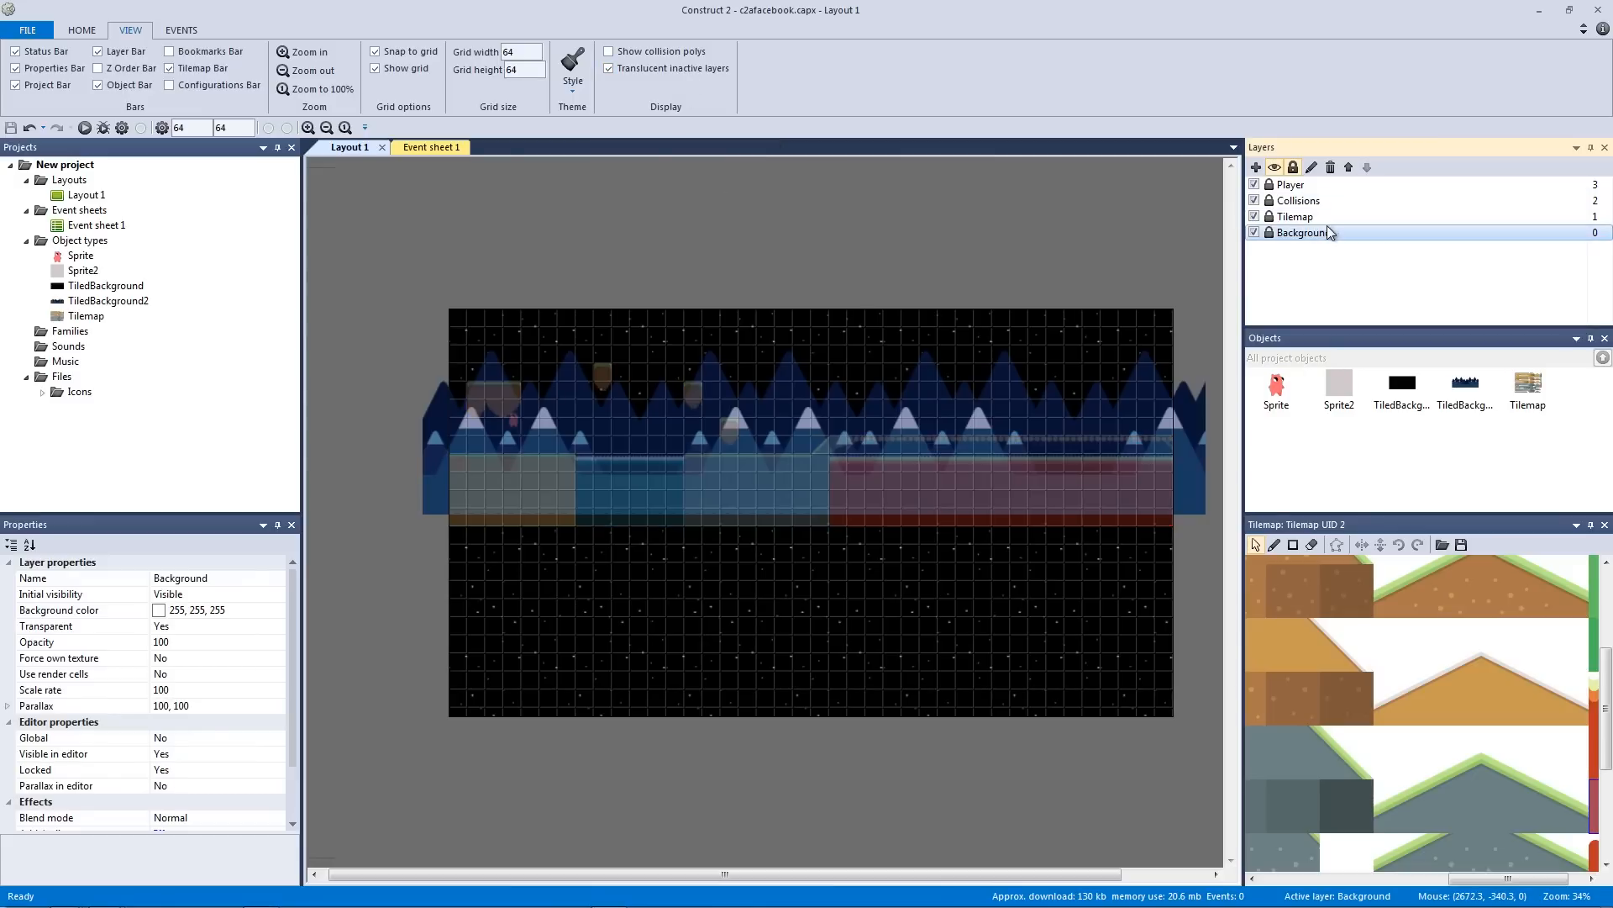
pyautogui.click(1326, 218)
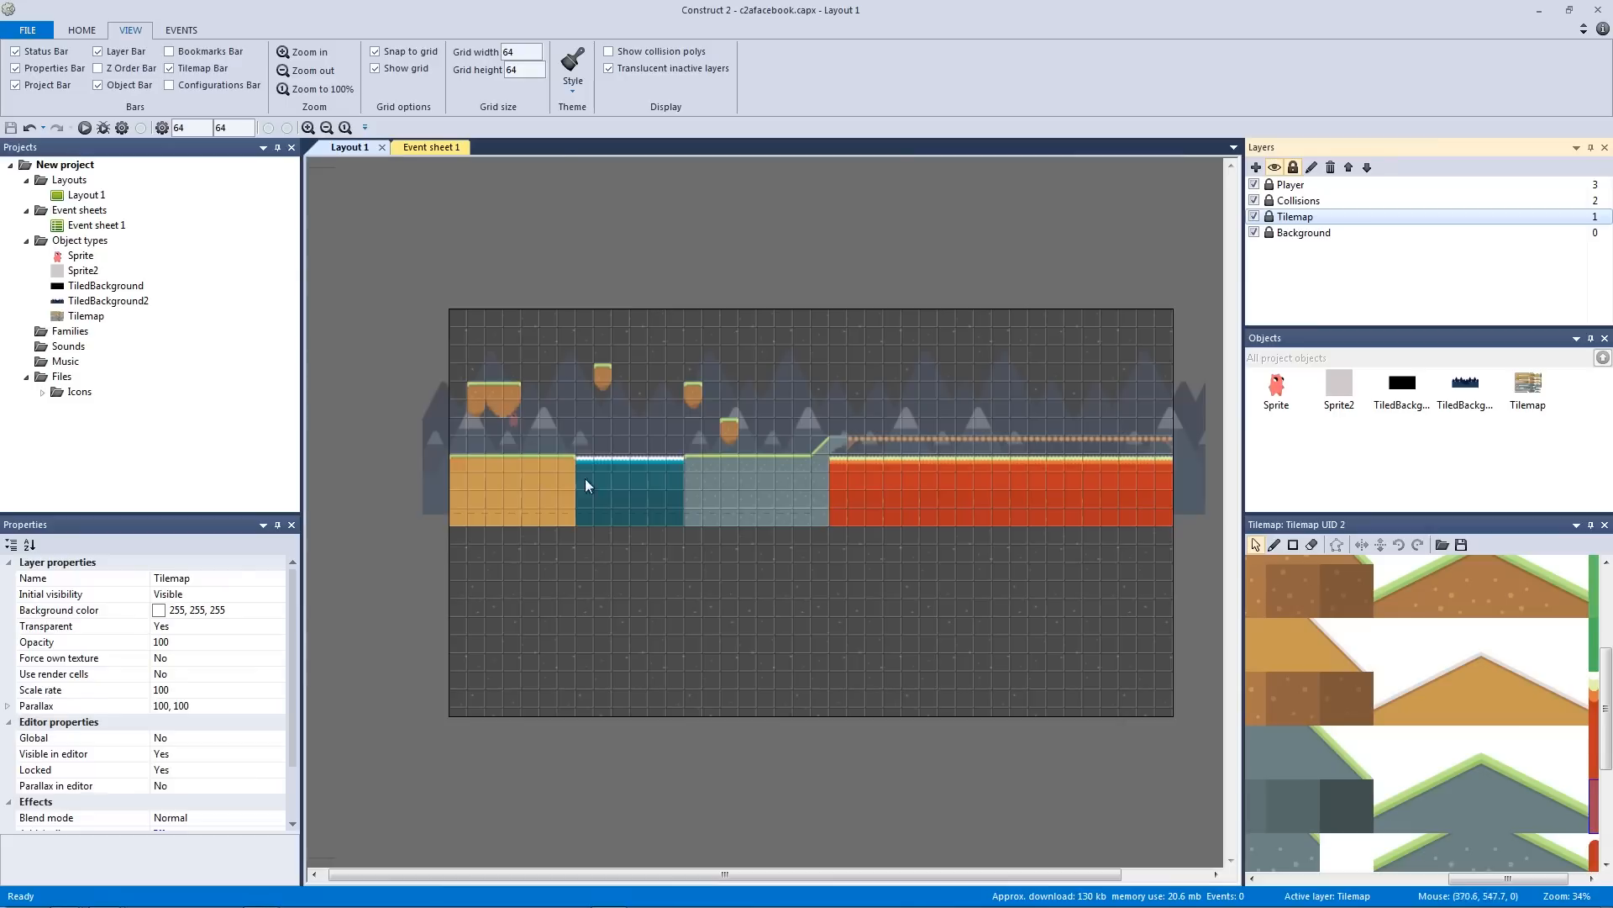
pyautogui.click(1343, 233)
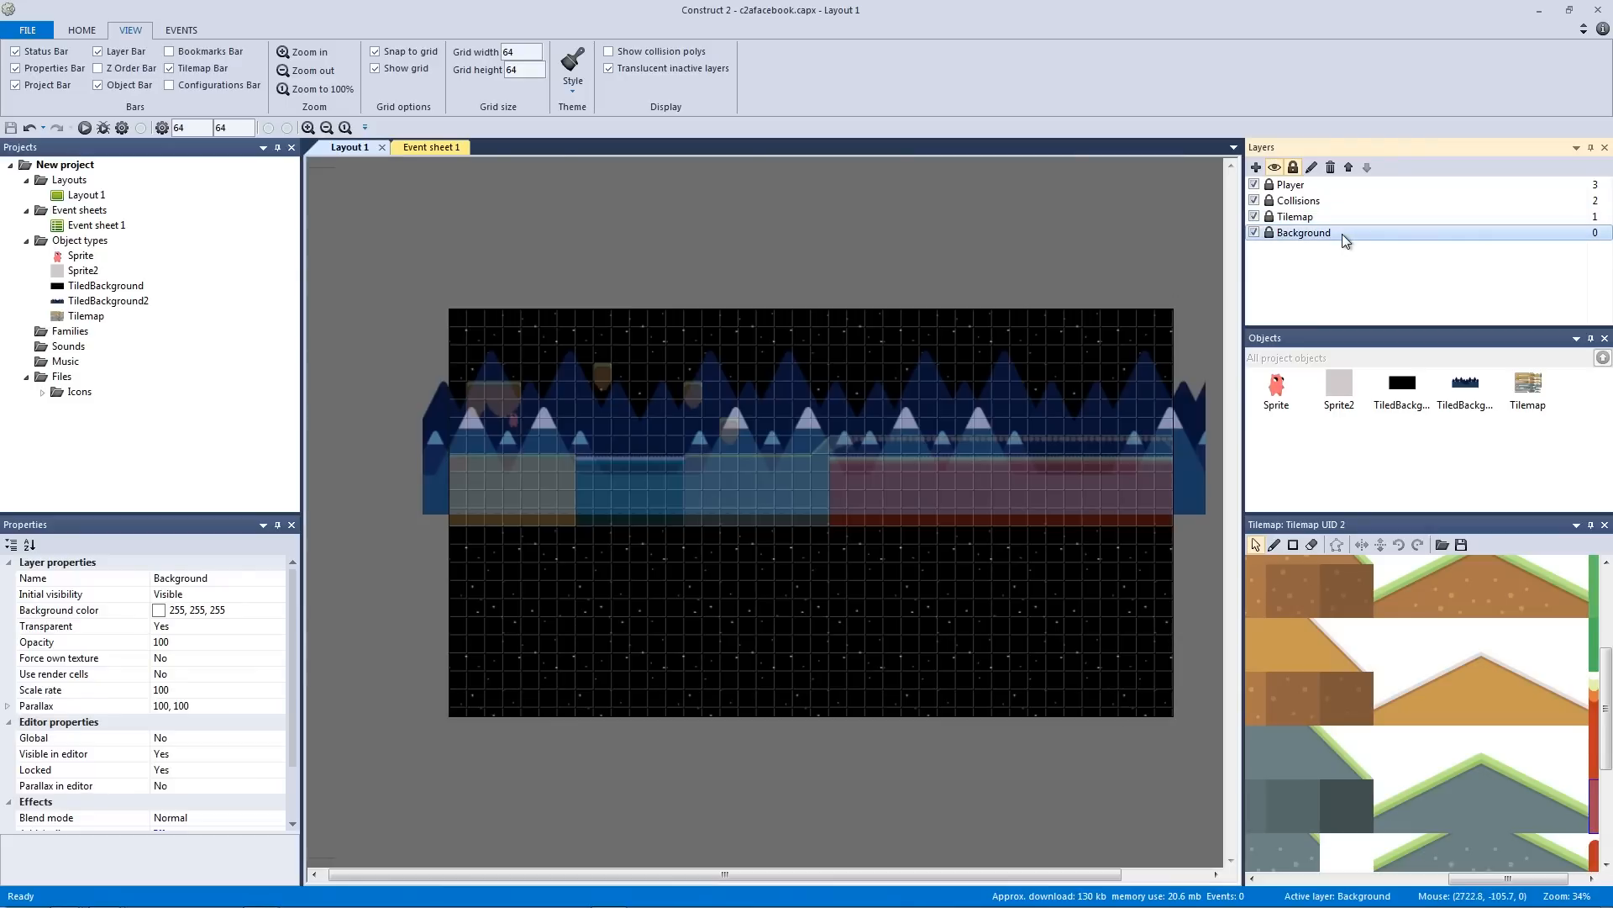
# Hide the Tilemap, Collisions and Player layers and unlock the Background layer
pyautogui.click(1255, 217)
pyautogui.click(1254, 201)
pyautogui.click(1254, 185)
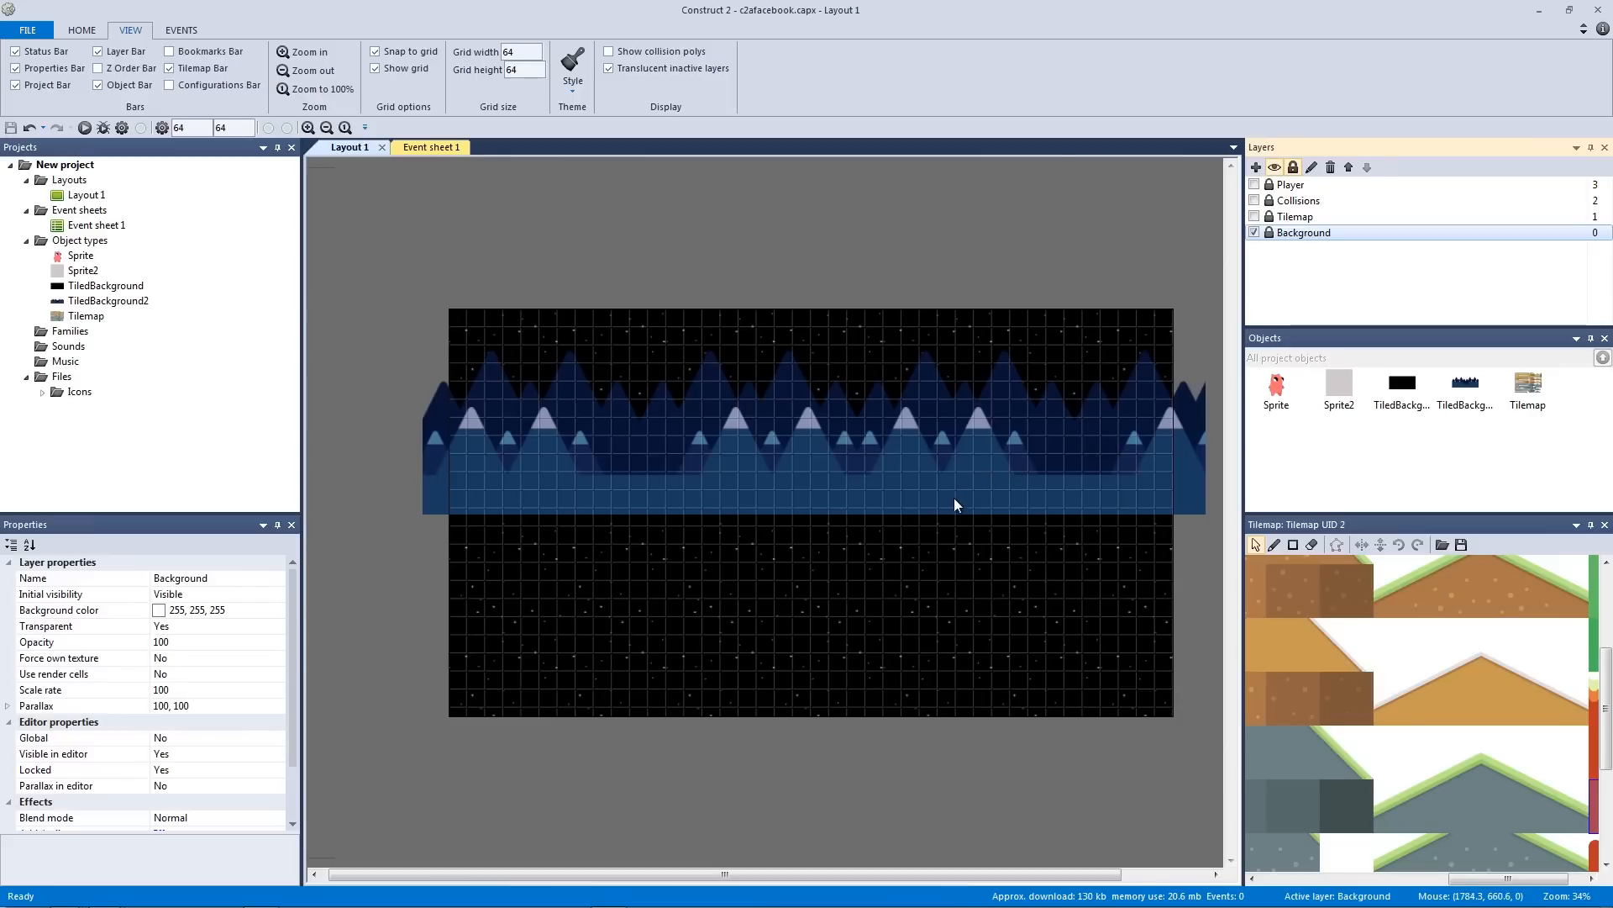
pyautogui.click(1269, 233)
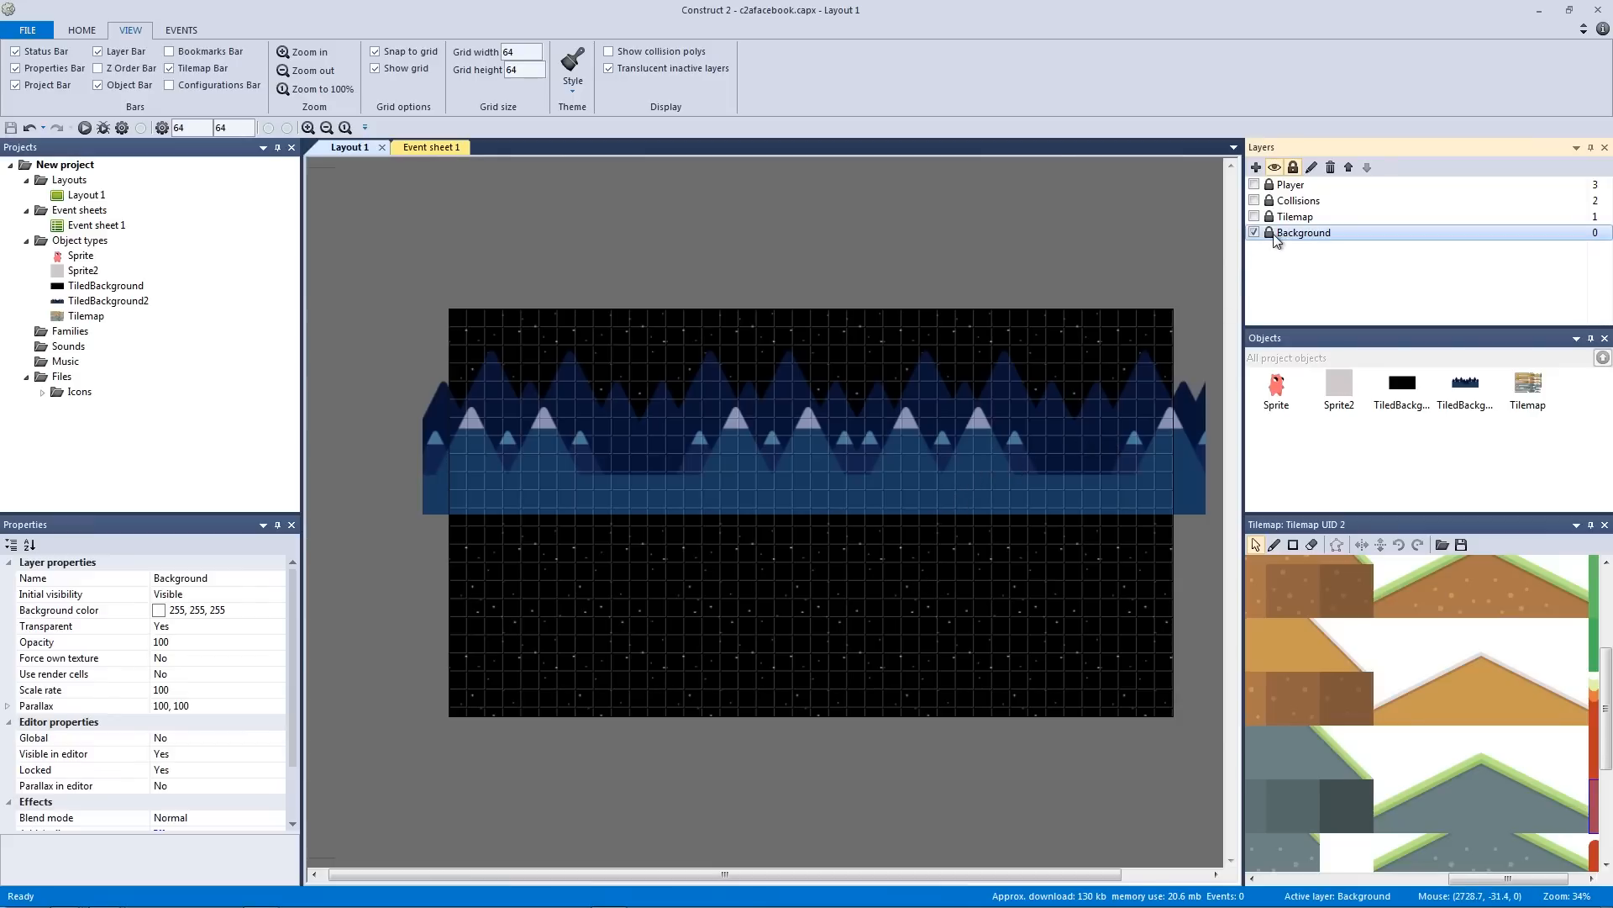
# Resize the starry tiled background to 2560 × 1472 at position -2, -14.5 so it covers the layout
pyautogui.click(950, 580)
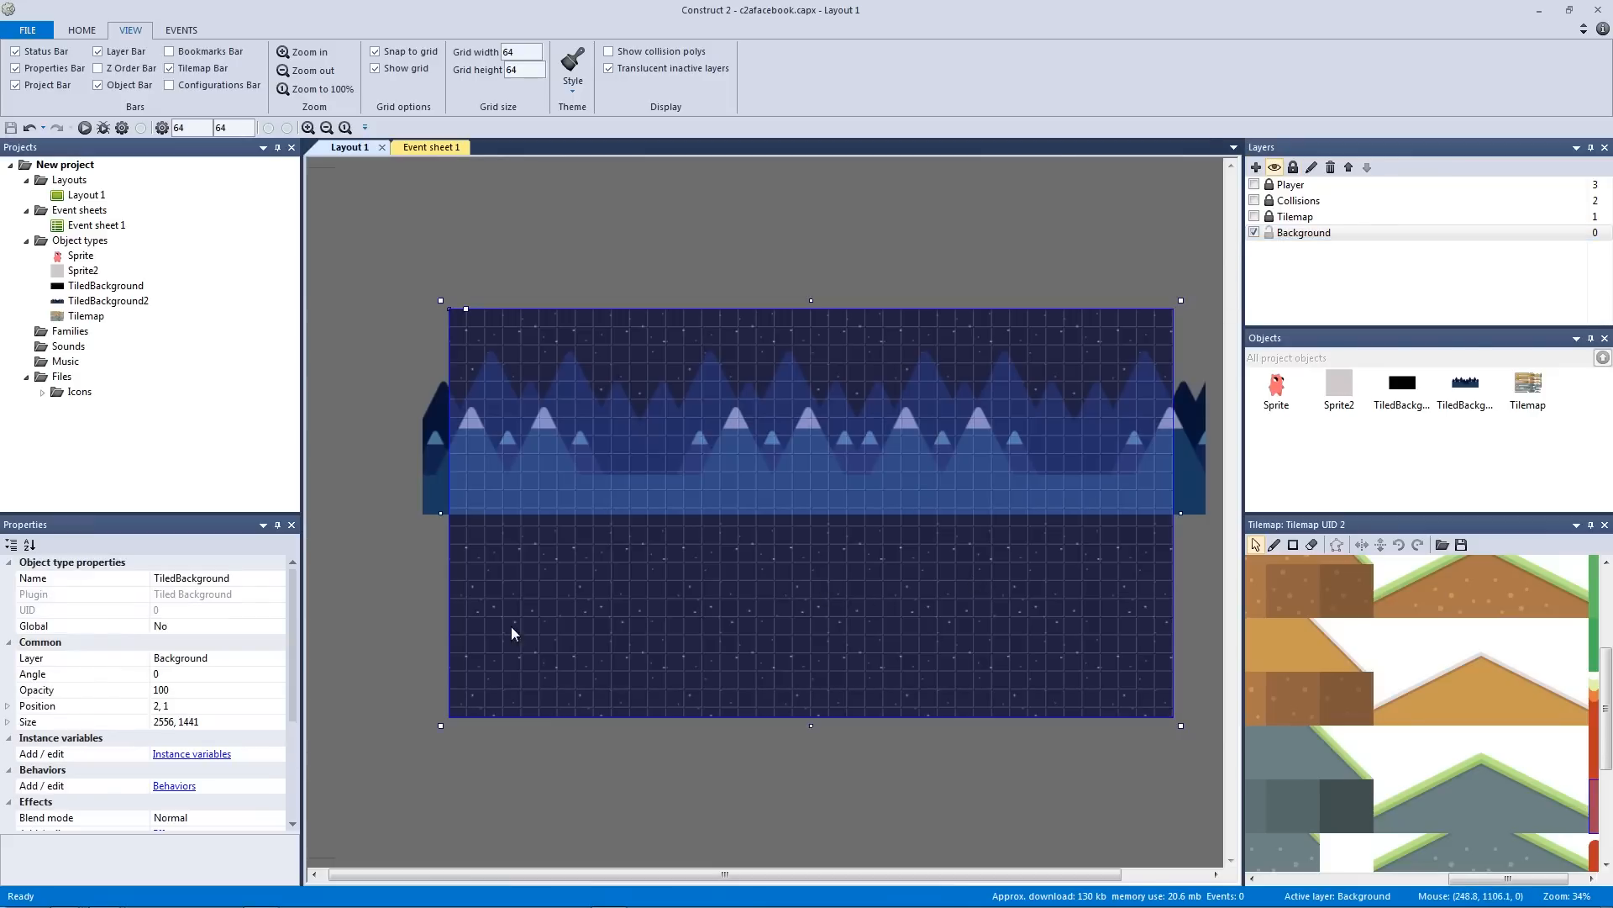
pyautogui.moveTo(441, 513)
pyautogui.mouseDown()
pyautogui.moveTo(308, 504)
pyautogui.moveTo(451, 508)
pyautogui.mouseUp()
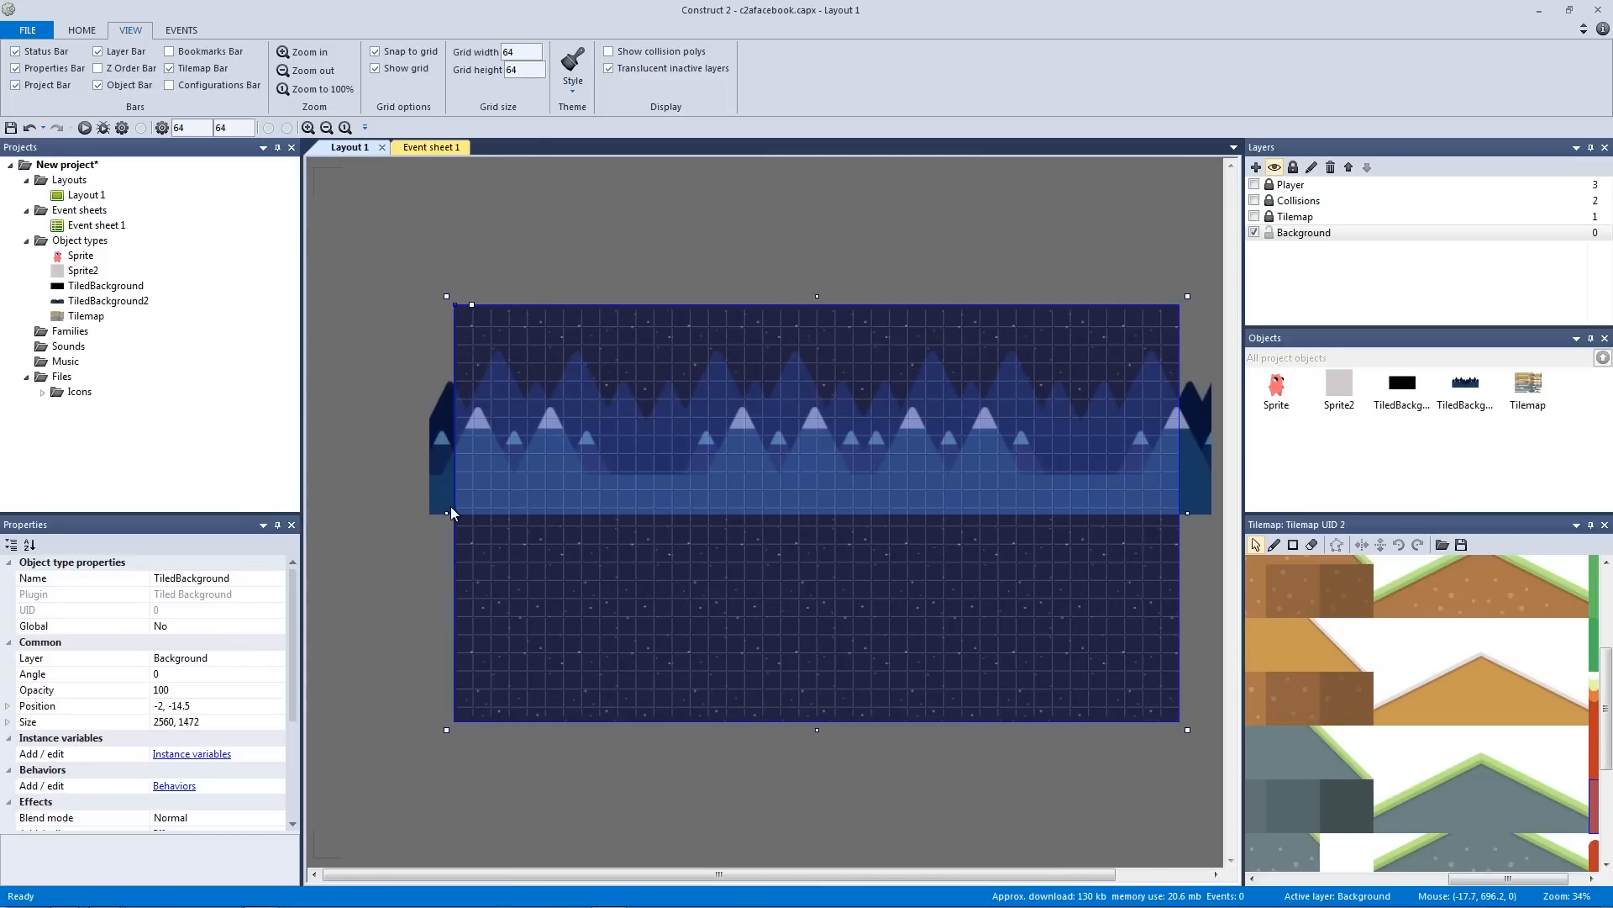
pyautogui.click(398, 367)
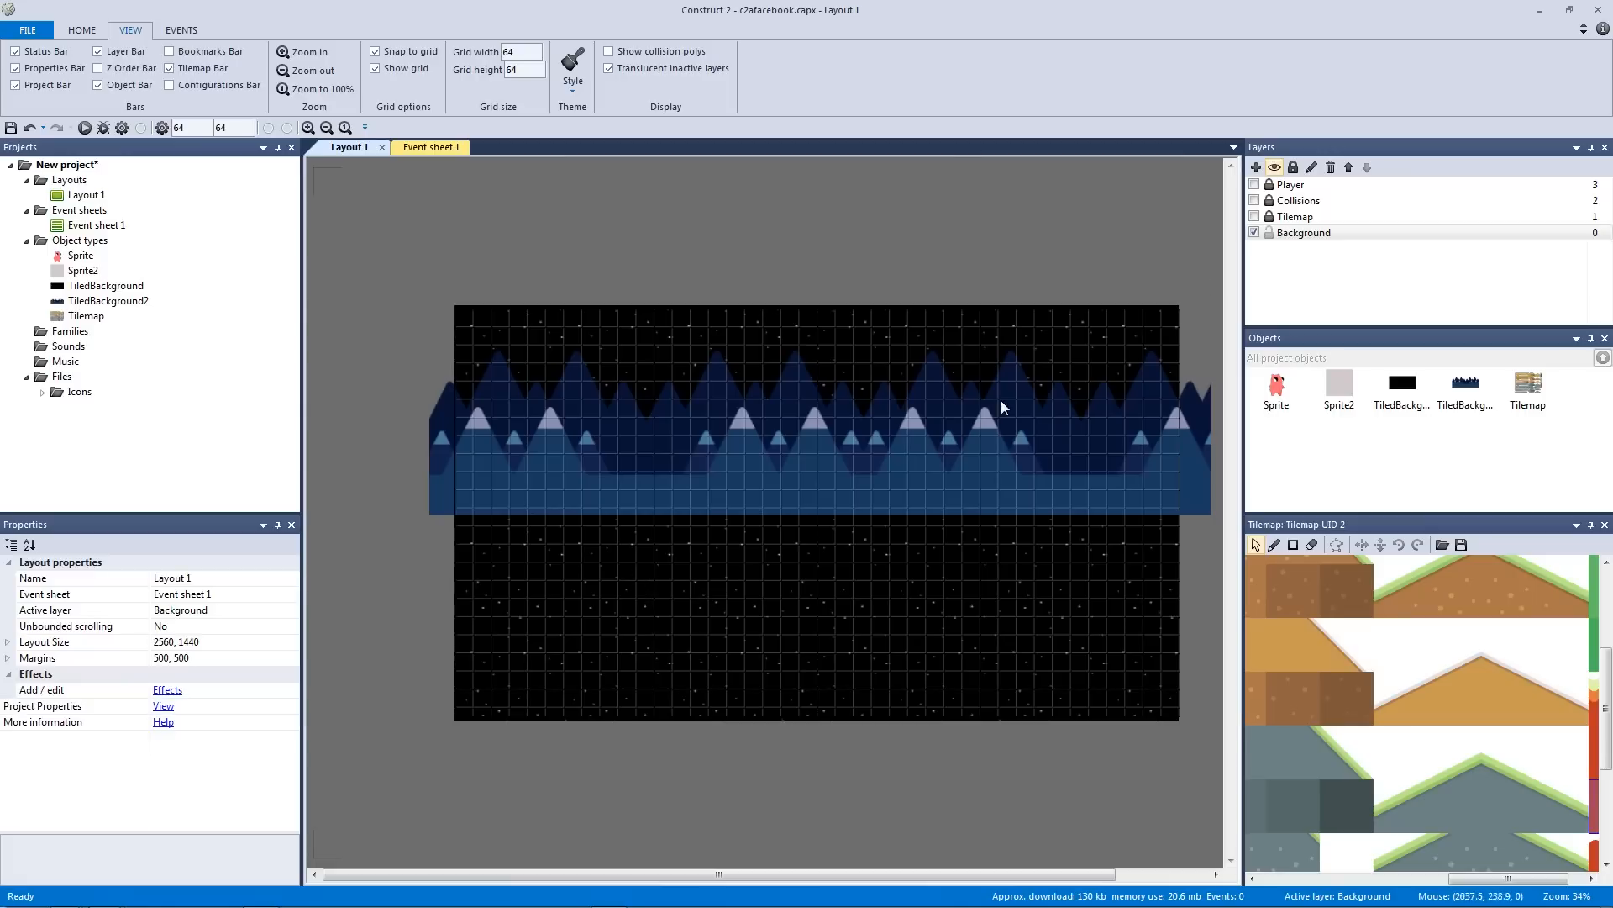
# Try to stretch the mountain tiled background farther beyond both sides of the layout
pyautogui.click(950, 442)
pyautogui.keyDown('ctrl'); pyautogui.scroll(-2, 875, 412); pyautogui.keyUp('ctrl')
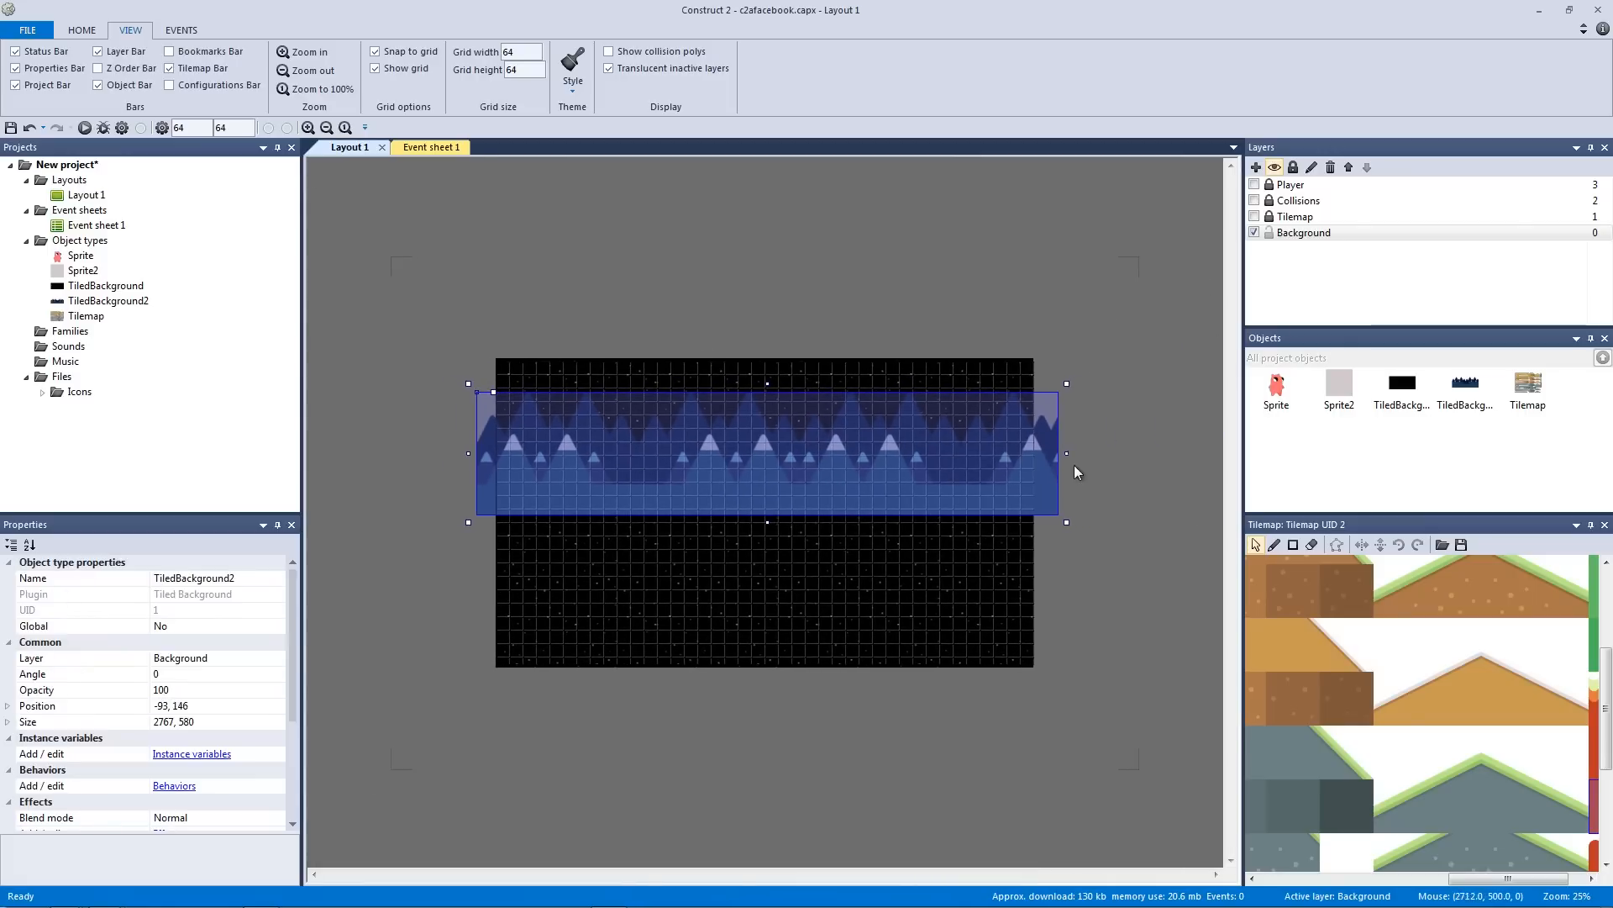
pyautogui.moveTo(1065, 453); pyautogui.dragTo(1171, 453)
pyautogui.moveTo(465, 454); pyautogui.dragTo(348, 449)
pyautogui.hotkey('ctrl', 'z')
pyautogui.hotkey('ctrl', 'z')
pyautogui.keyDown('ctrl'); pyautogui.scroll(1, 788, 428); pyautogui.keyUp('ctrl')
pyautogui.keyDown('ctrl'); pyautogui.scroll(3, 789, 428); pyautogui.keyUp('ctrl')
pyautogui.moveTo(318, 239); pyautogui.dragTo(780, 551)
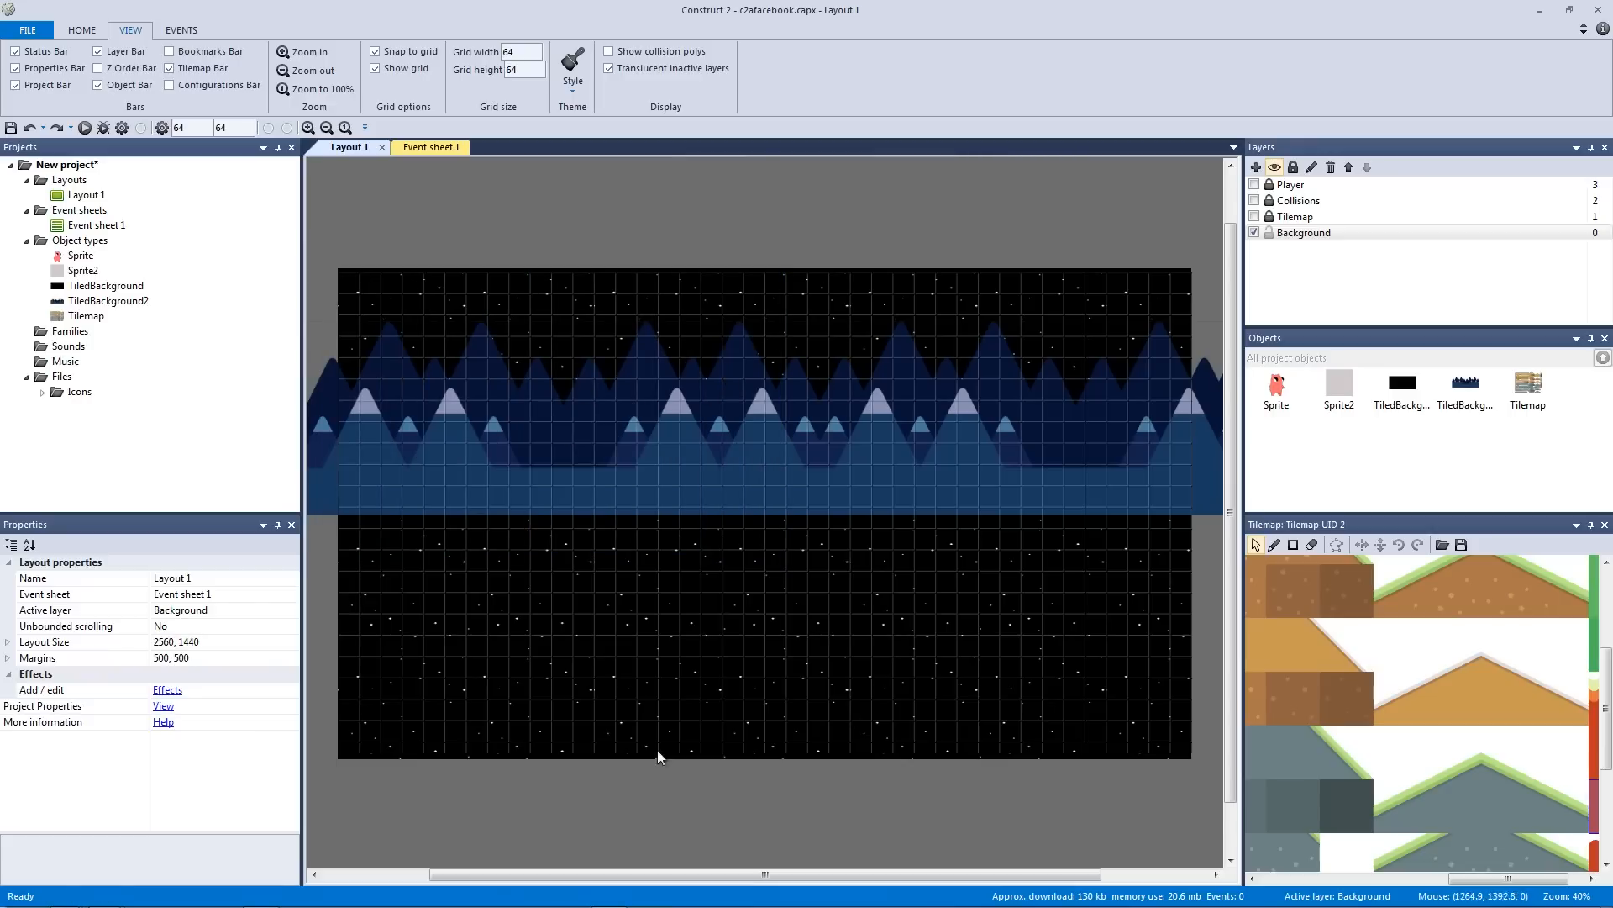
# Hide the Background layer, then show and unlock the Tilemap layer
pyautogui.click(1254, 232)
pyautogui.click(1253, 216)
pyautogui.click(1271, 218)
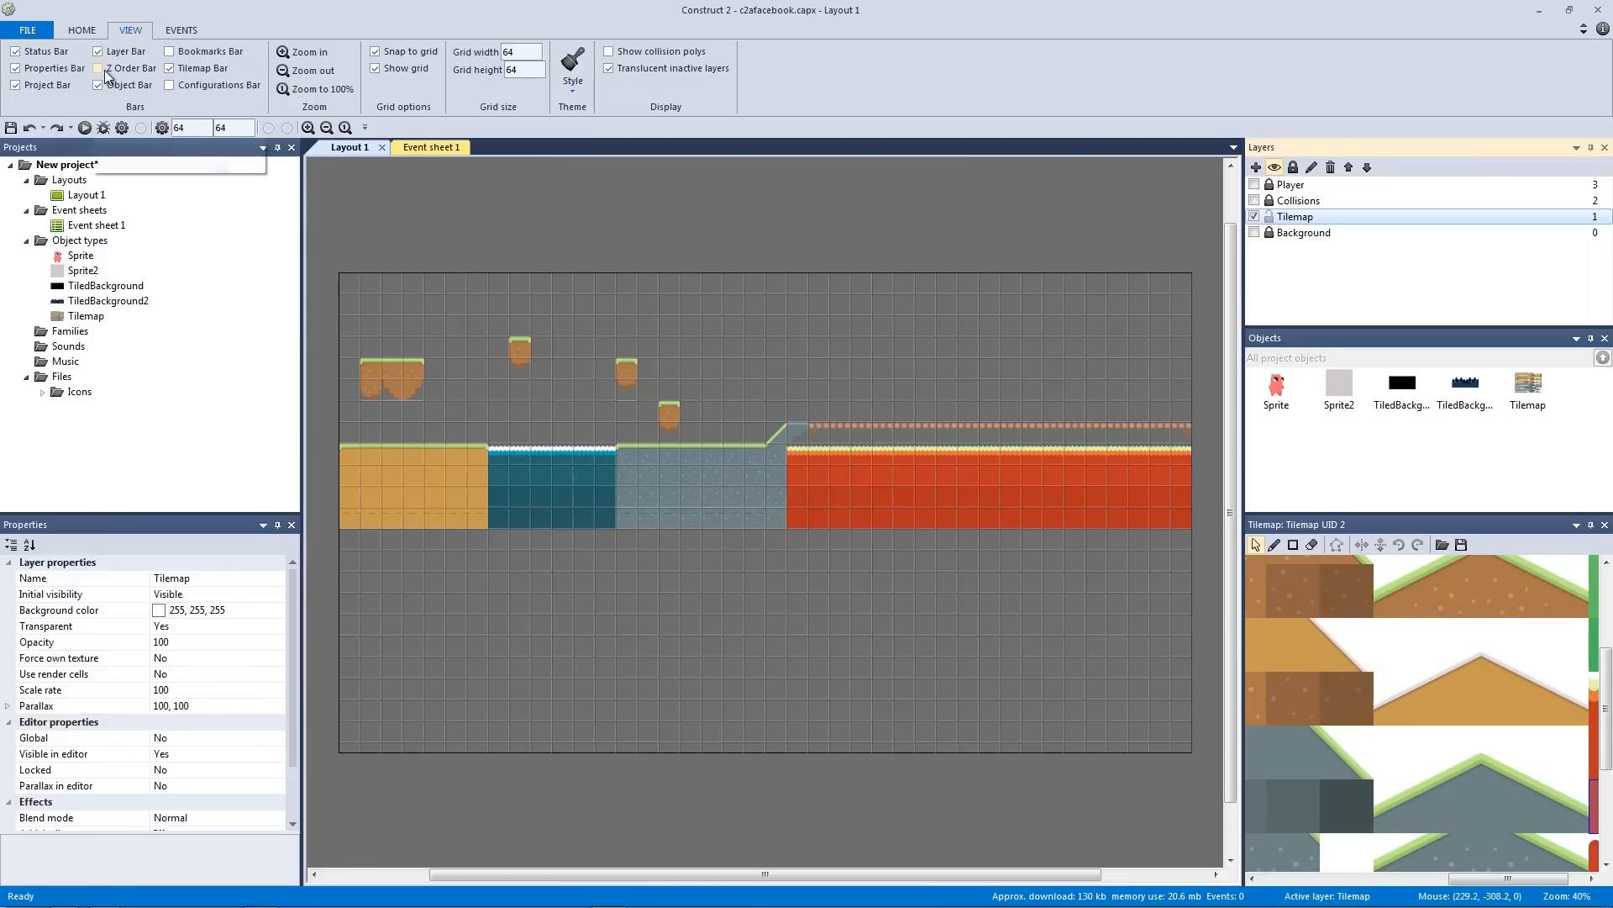
# Toggle the Tilemap bar off and back on
pyautogui.click(215, 70)
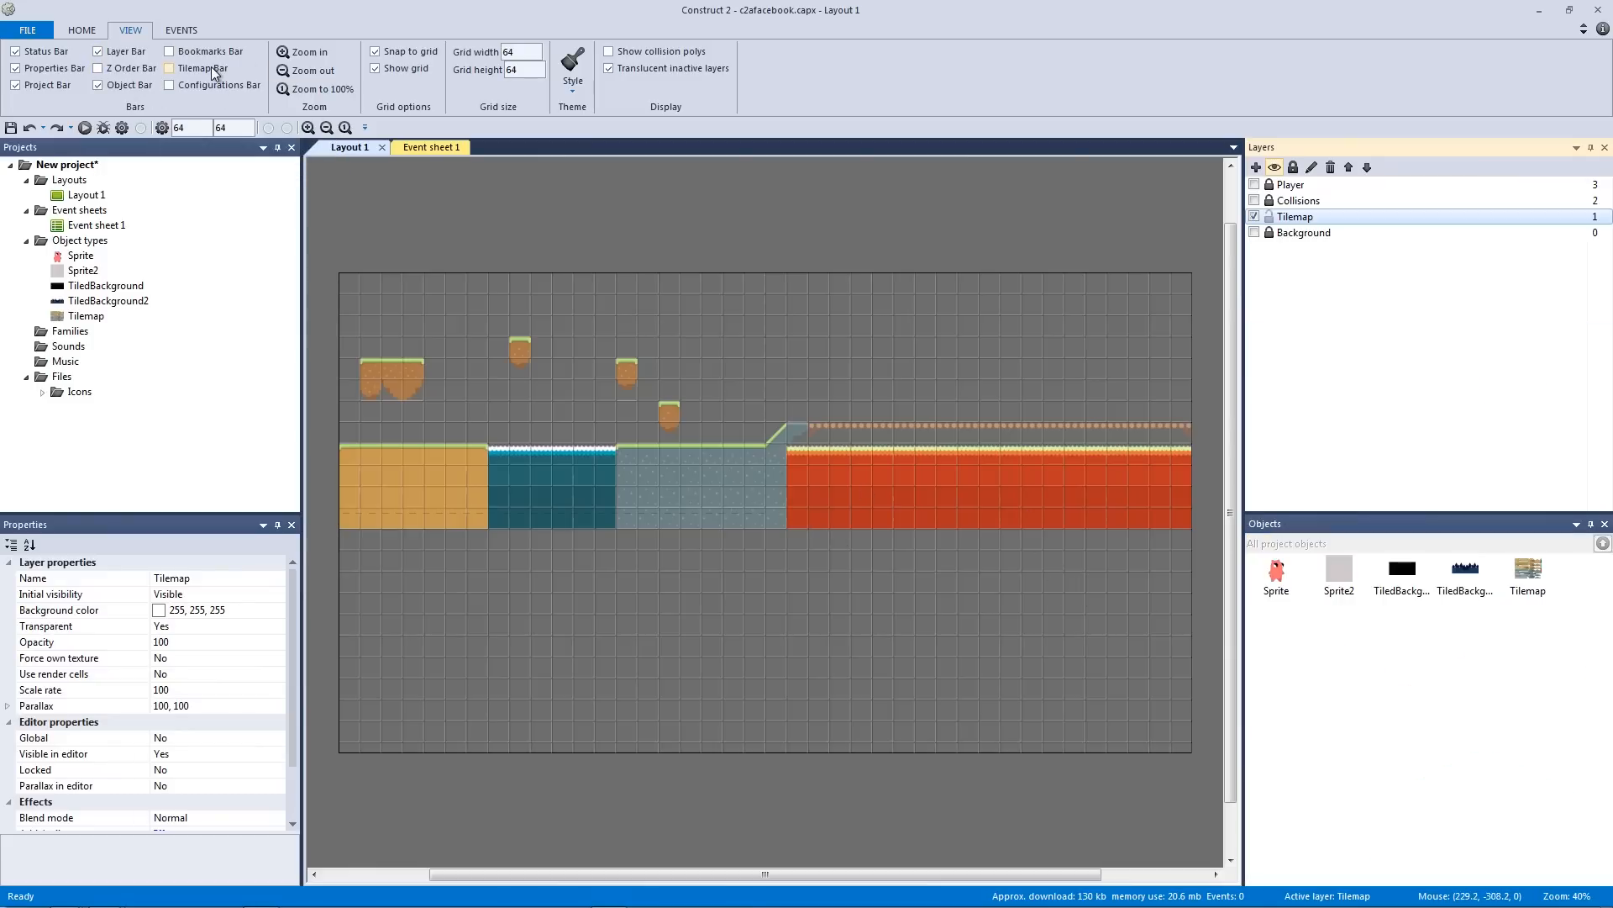
pyautogui.click(203, 72)
pyautogui.click(172, 72)
pyautogui.click(173, 71)
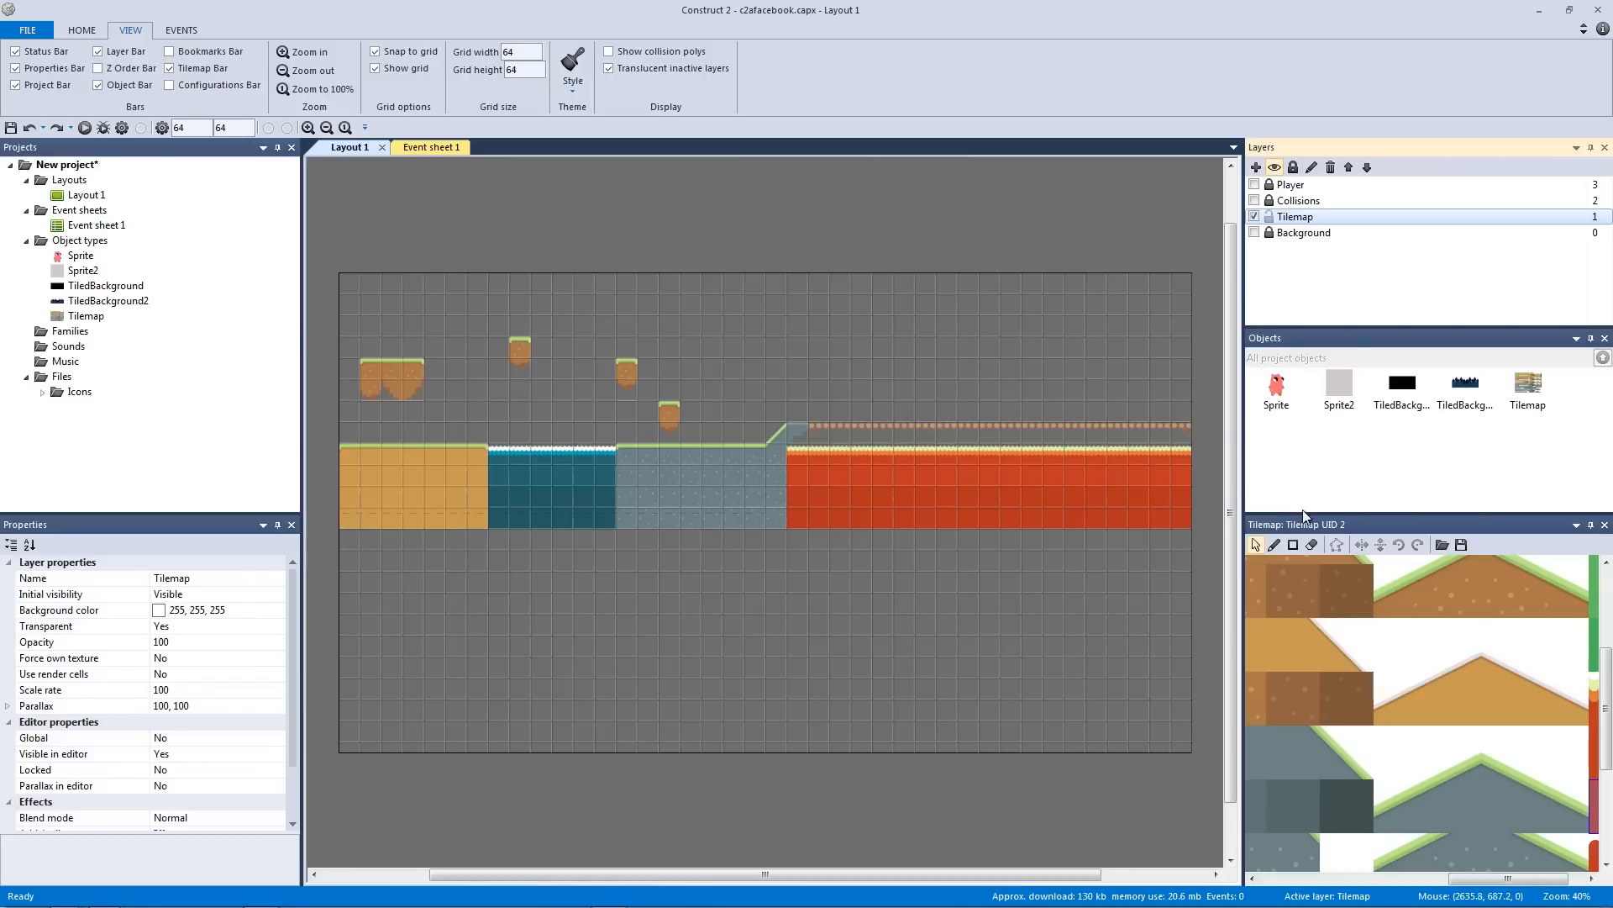
# Select the Tilemap object and inspect its tile width and tile height properties
pyautogui.click(1527, 390)
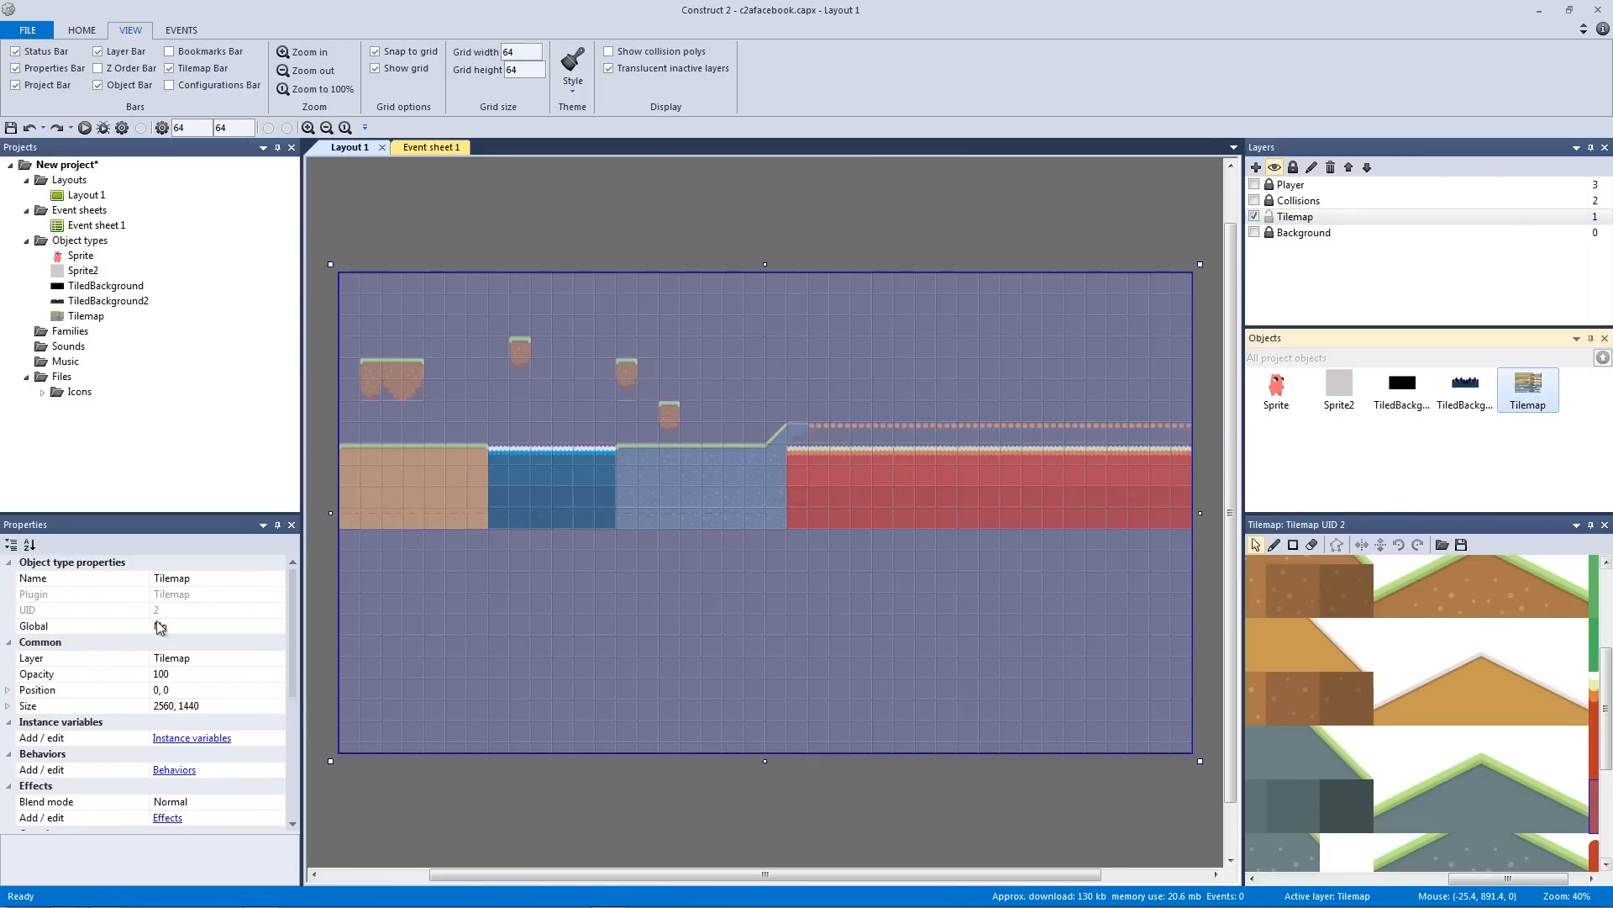
pyautogui.moveTo(294, 615); pyautogui.dragTo(312, 738)
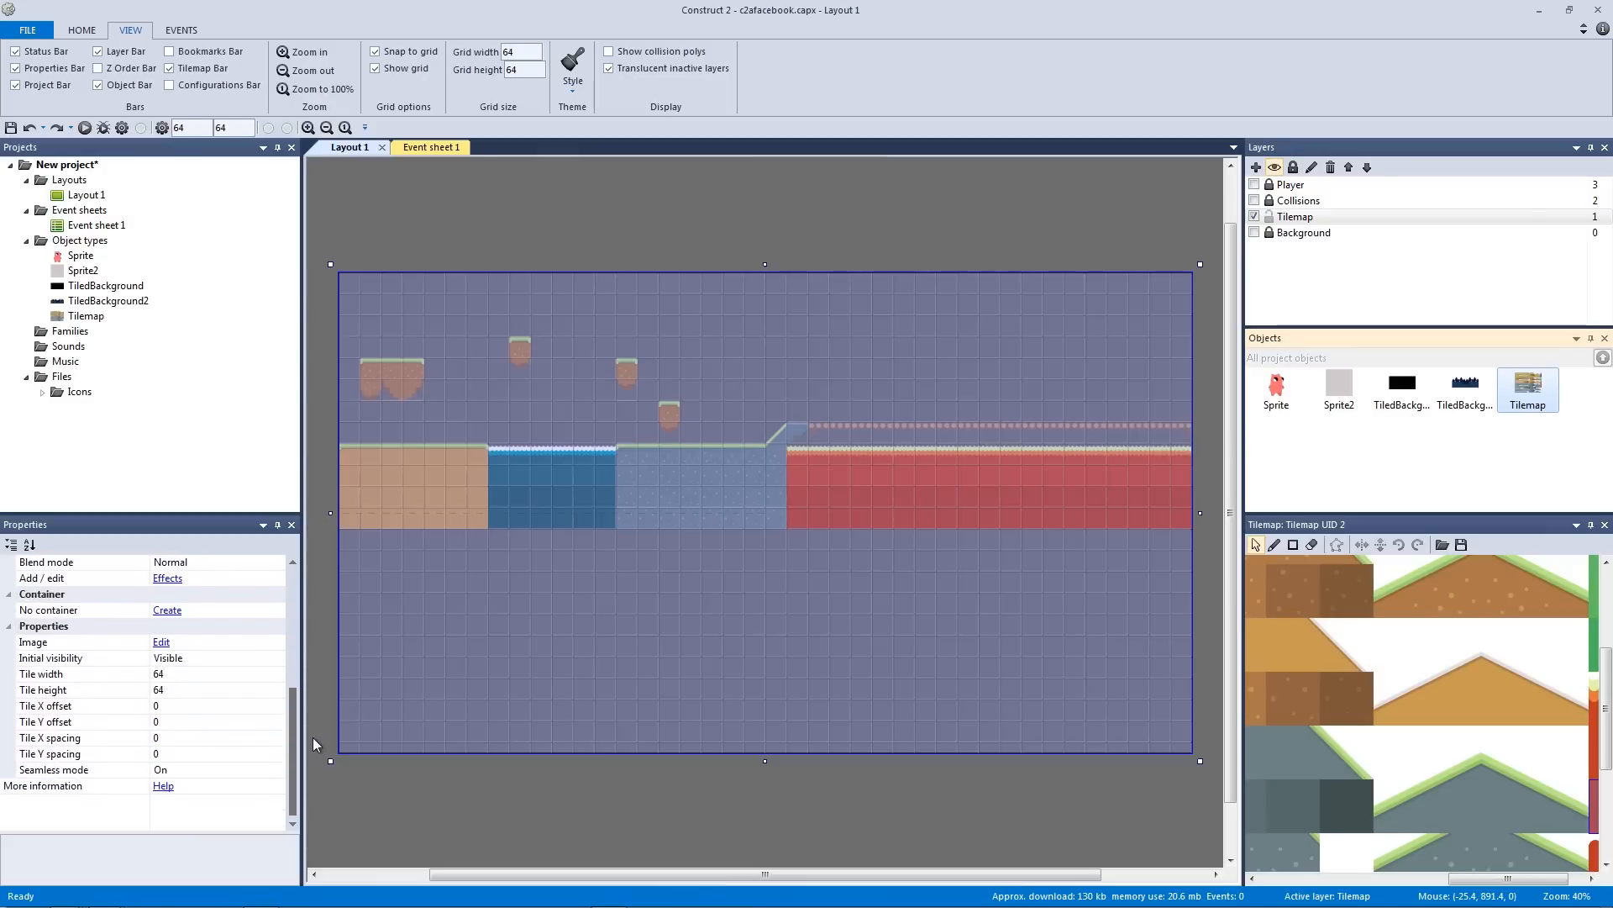
pyautogui.click(88, 675)
pyautogui.click(93, 692)
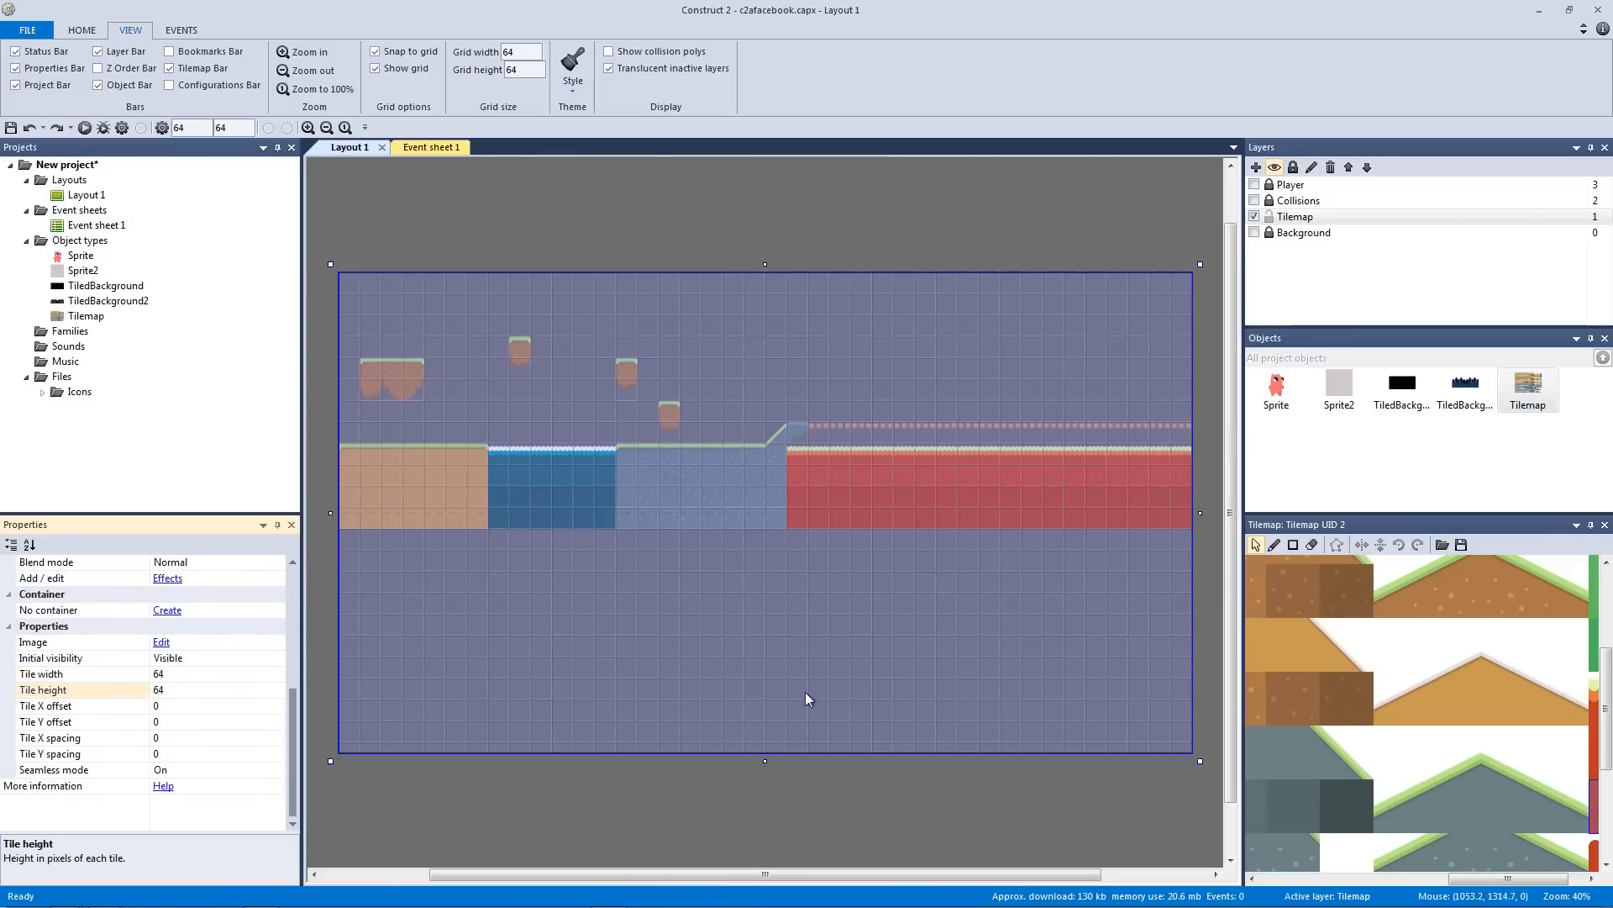
# Try painting a patch of brown dirt tiles in the empty area below the lava
pyautogui.click(1273, 544)
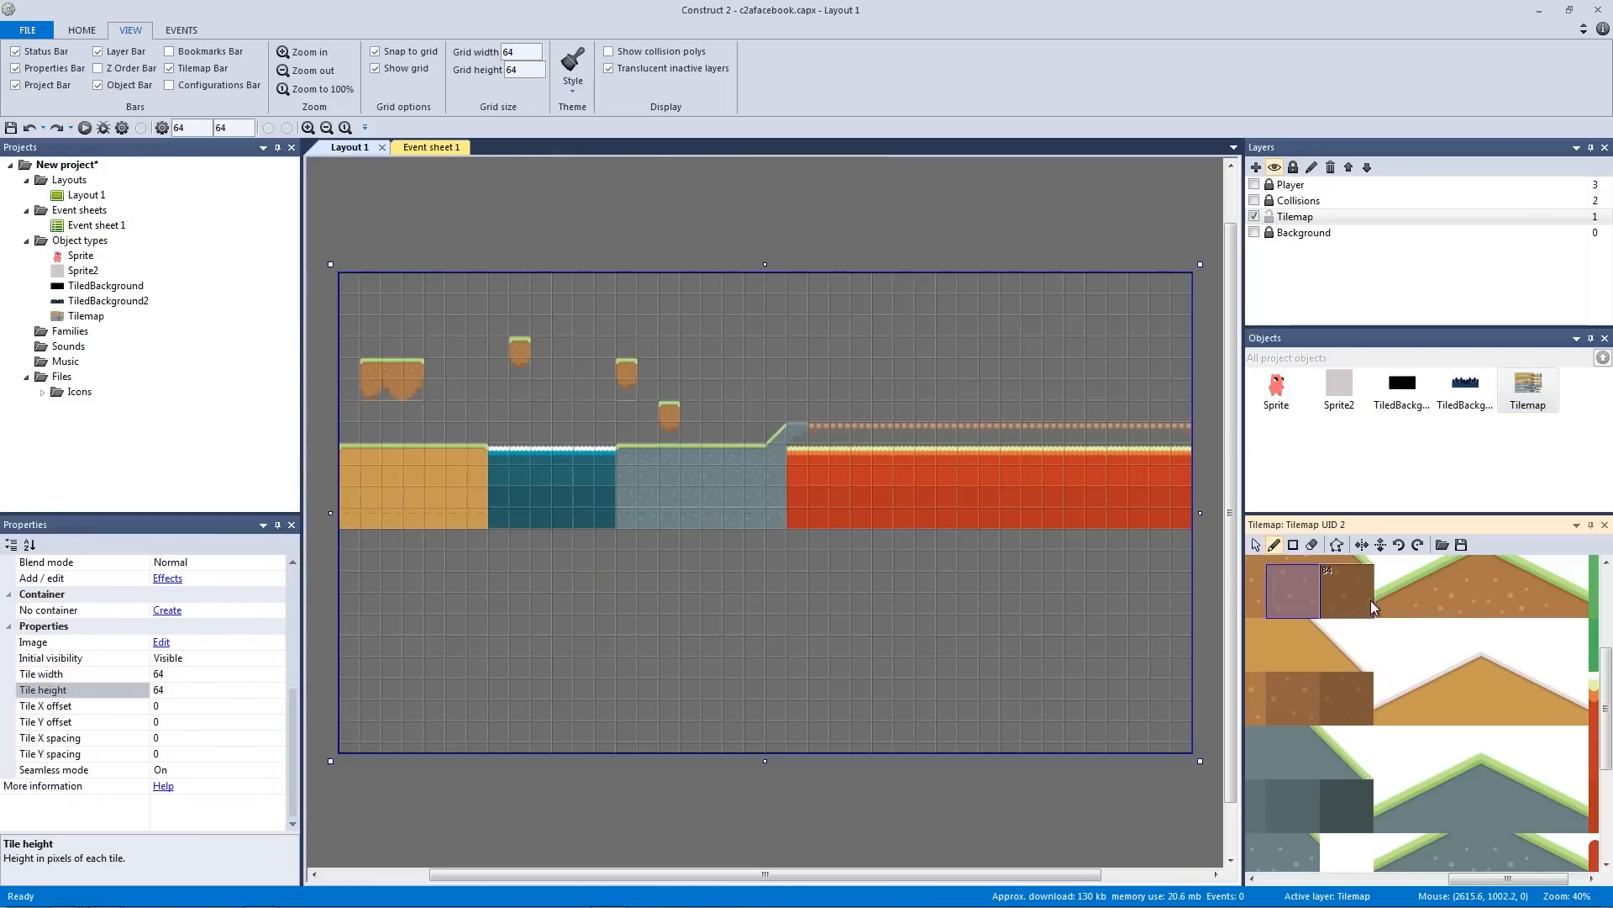
pyautogui.click(1447, 594)
pyautogui.moveTo(749, 643)
pyautogui.mouseDown()
pyautogui.moveTo(957, 613)
pyautogui.moveTo(860, 652)
pyautogui.moveTo(808, 645)
pyautogui.mouseUp()
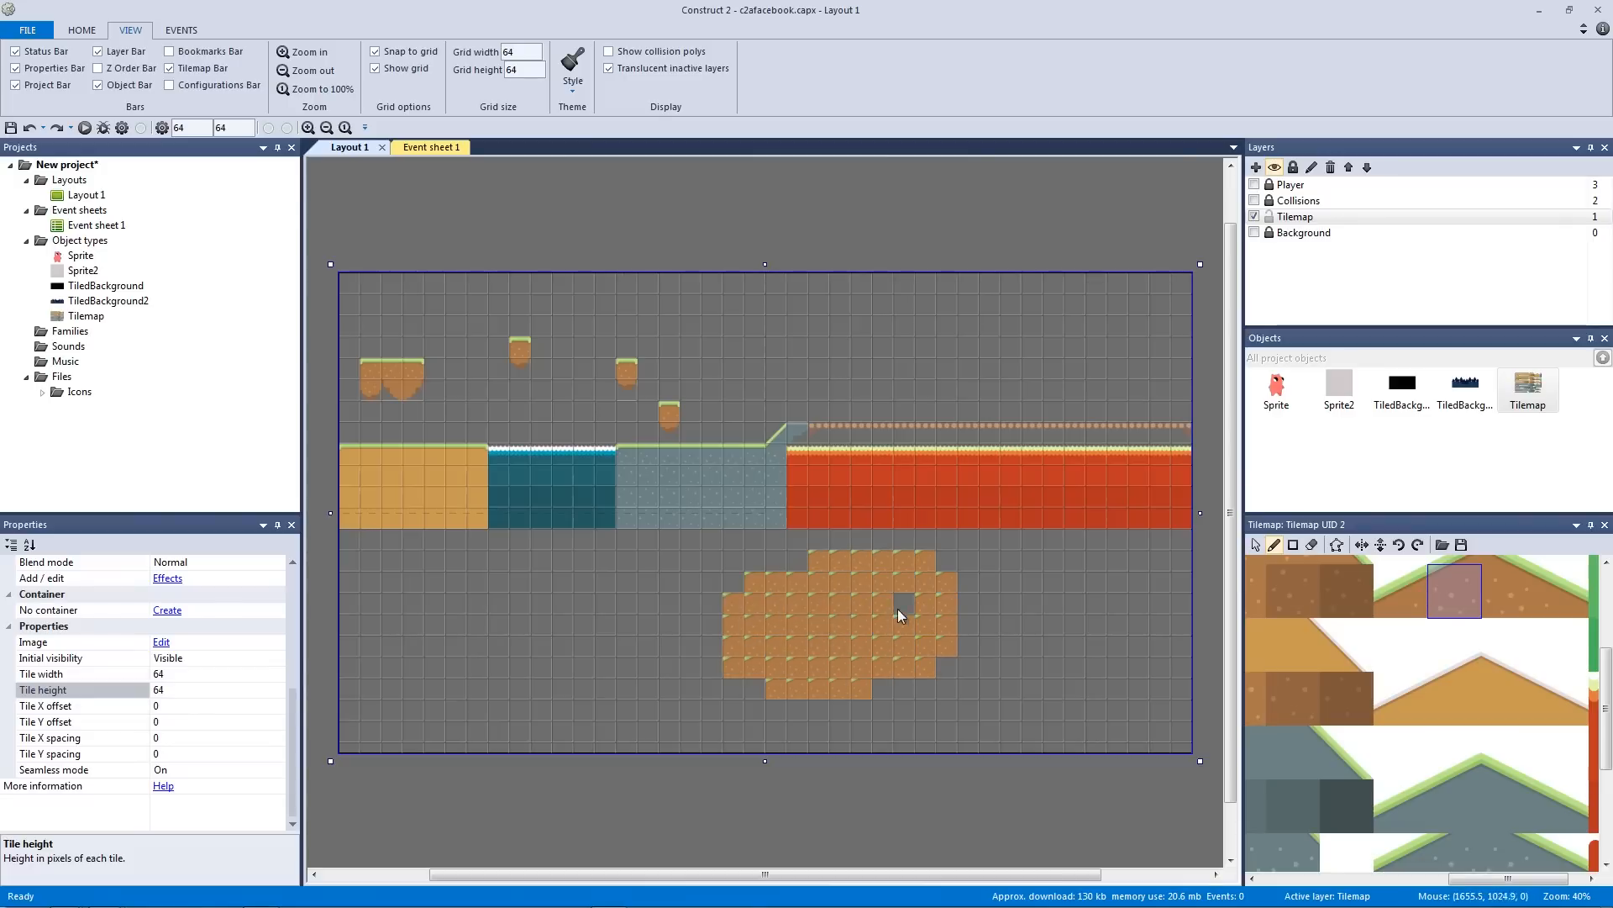
pyautogui.hotkey('ctrl', 'z')
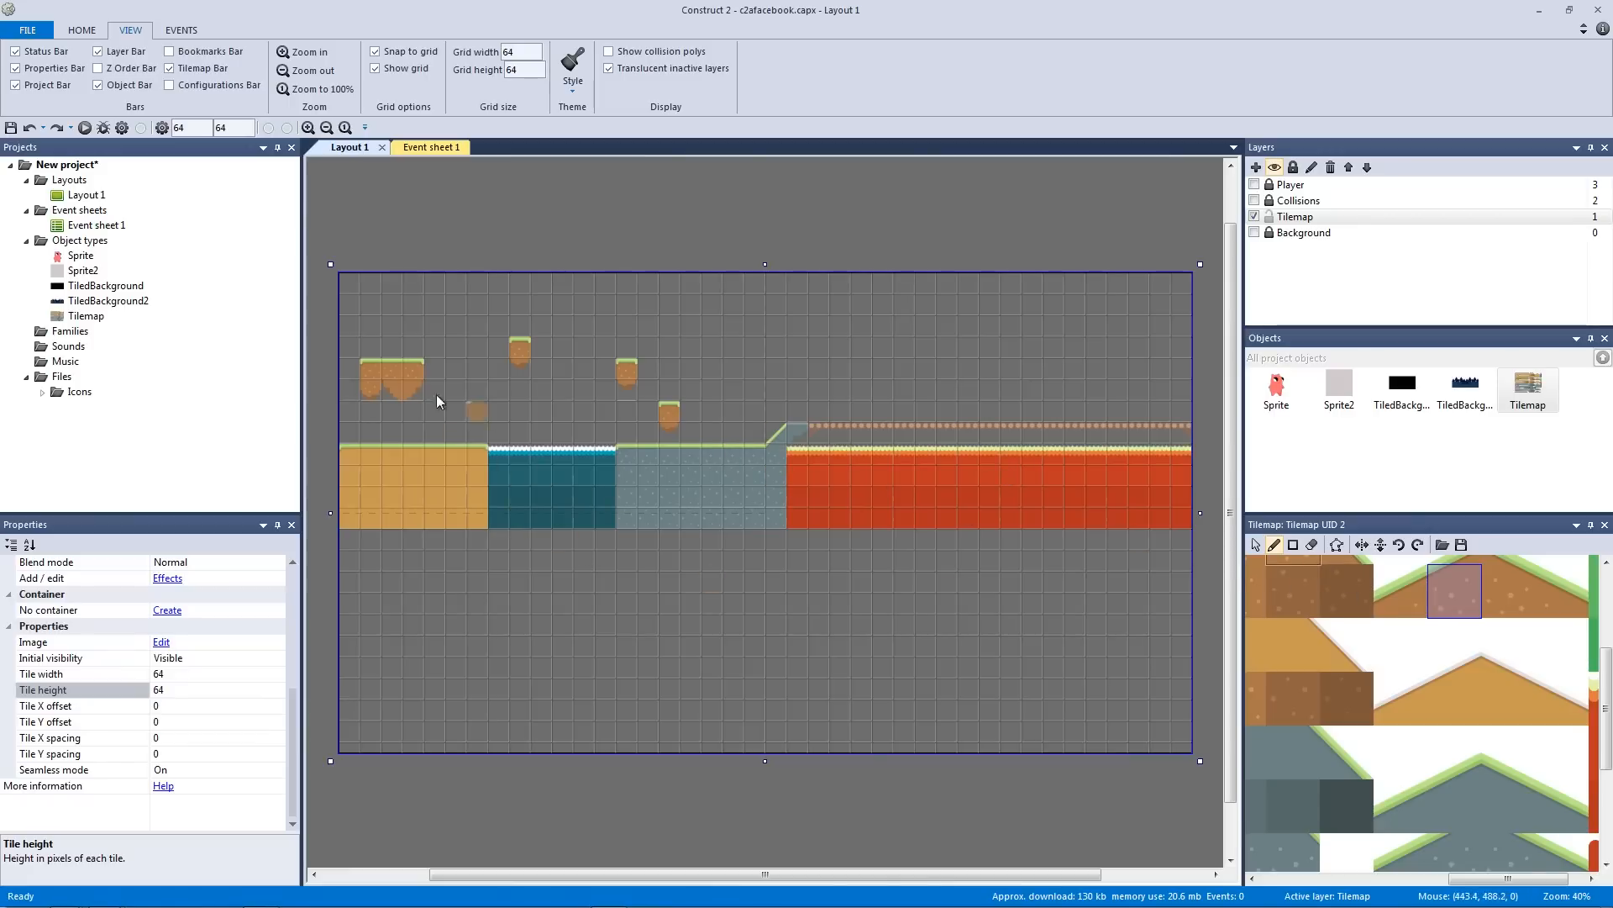
# Examine the tilemap's floating platforms, sand, water, stone, bridge and lava sections across the layout
pyautogui.keyDown('ctrl'); pyautogui.scroll(3, 844, 452); pyautogui.keyUp('ctrl')
pyautogui.keyDown('ctrl'); pyautogui.scroll(-2, 756, 447); pyautogui.keyUp('ctrl')
pyautogui.moveTo(642, 442); pyautogui.dragTo(812, 468, button='middle')
pyautogui.keyDown('ctrl'); pyautogui.scroll(3, 854, 480); pyautogui.keyUp('ctrl')
pyautogui.keyDown('ctrl'); pyautogui.scroll(-3, 854, 480); pyautogui.keyUp('ctrl')
pyautogui.moveTo(878, 497); pyautogui.dragTo(773, 472, button='middle')
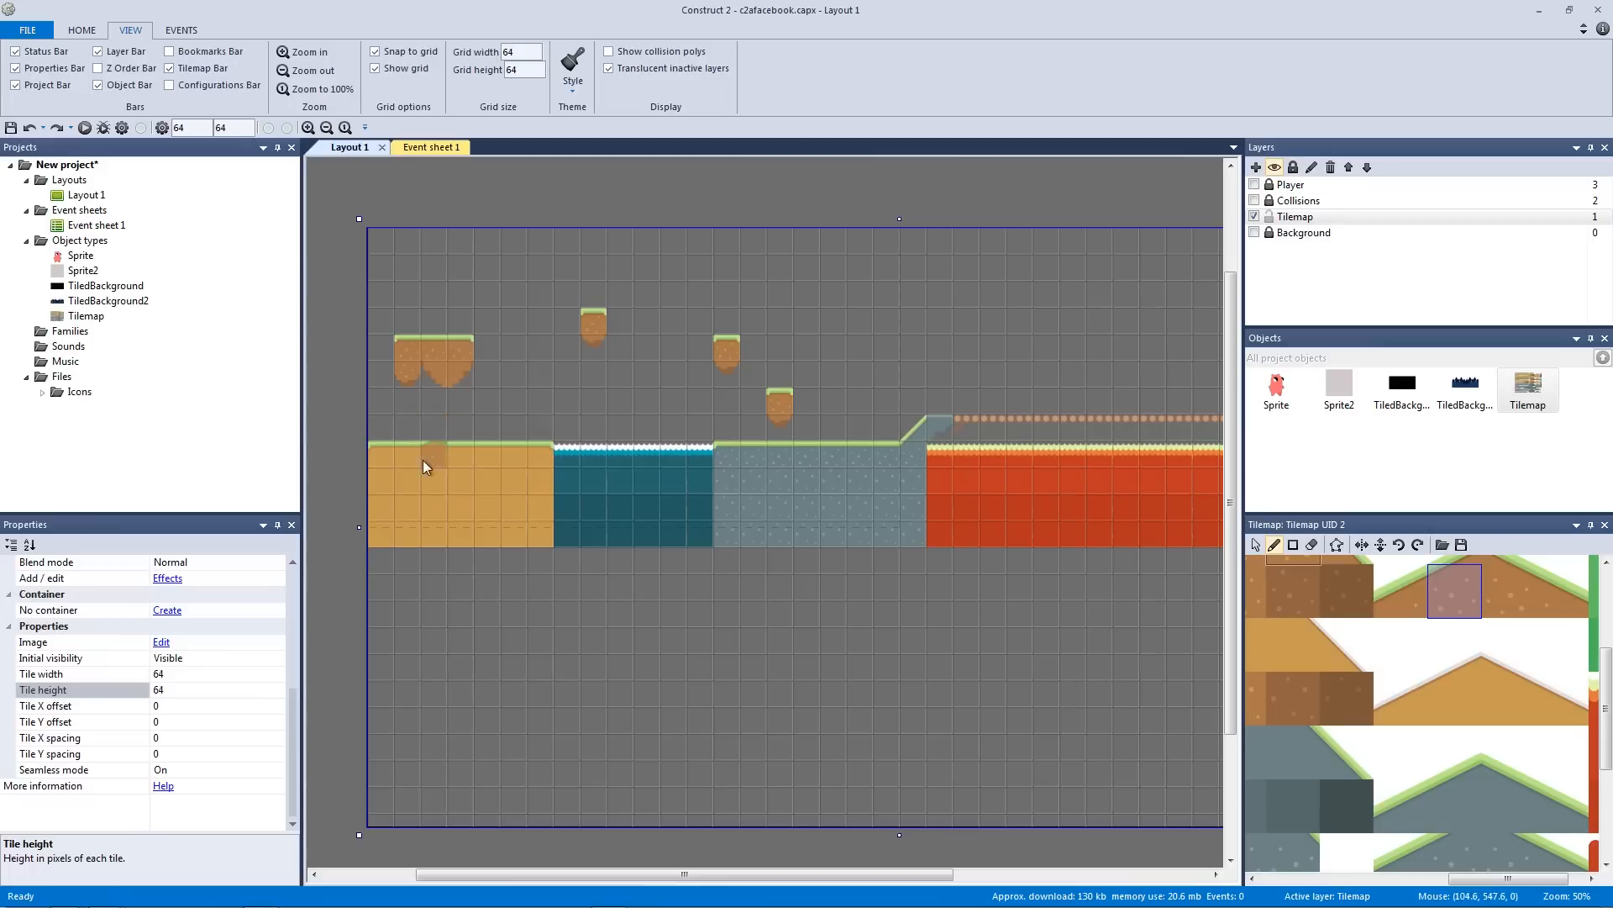
pyautogui.keyDown('ctrl'); pyautogui.scroll(-4, 870, 475); pyautogui.keyUp('ctrl')
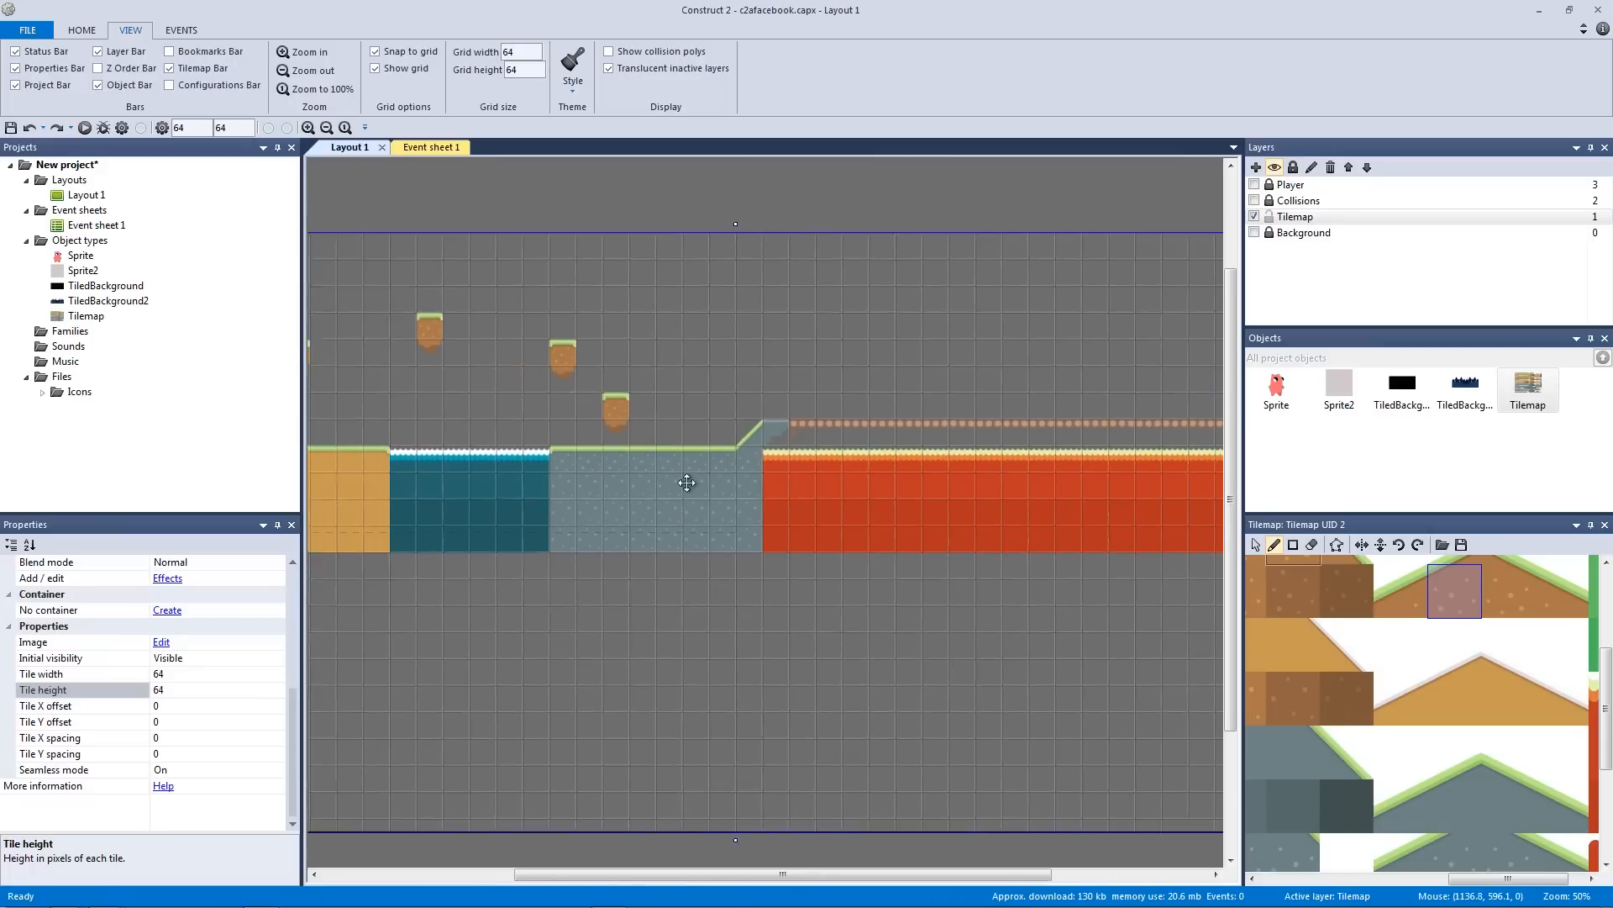
pyautogui.keyDown('ctrl'); pyautogui.scroll(1, 739, 487); pyautogui.keyUp('ctrl')
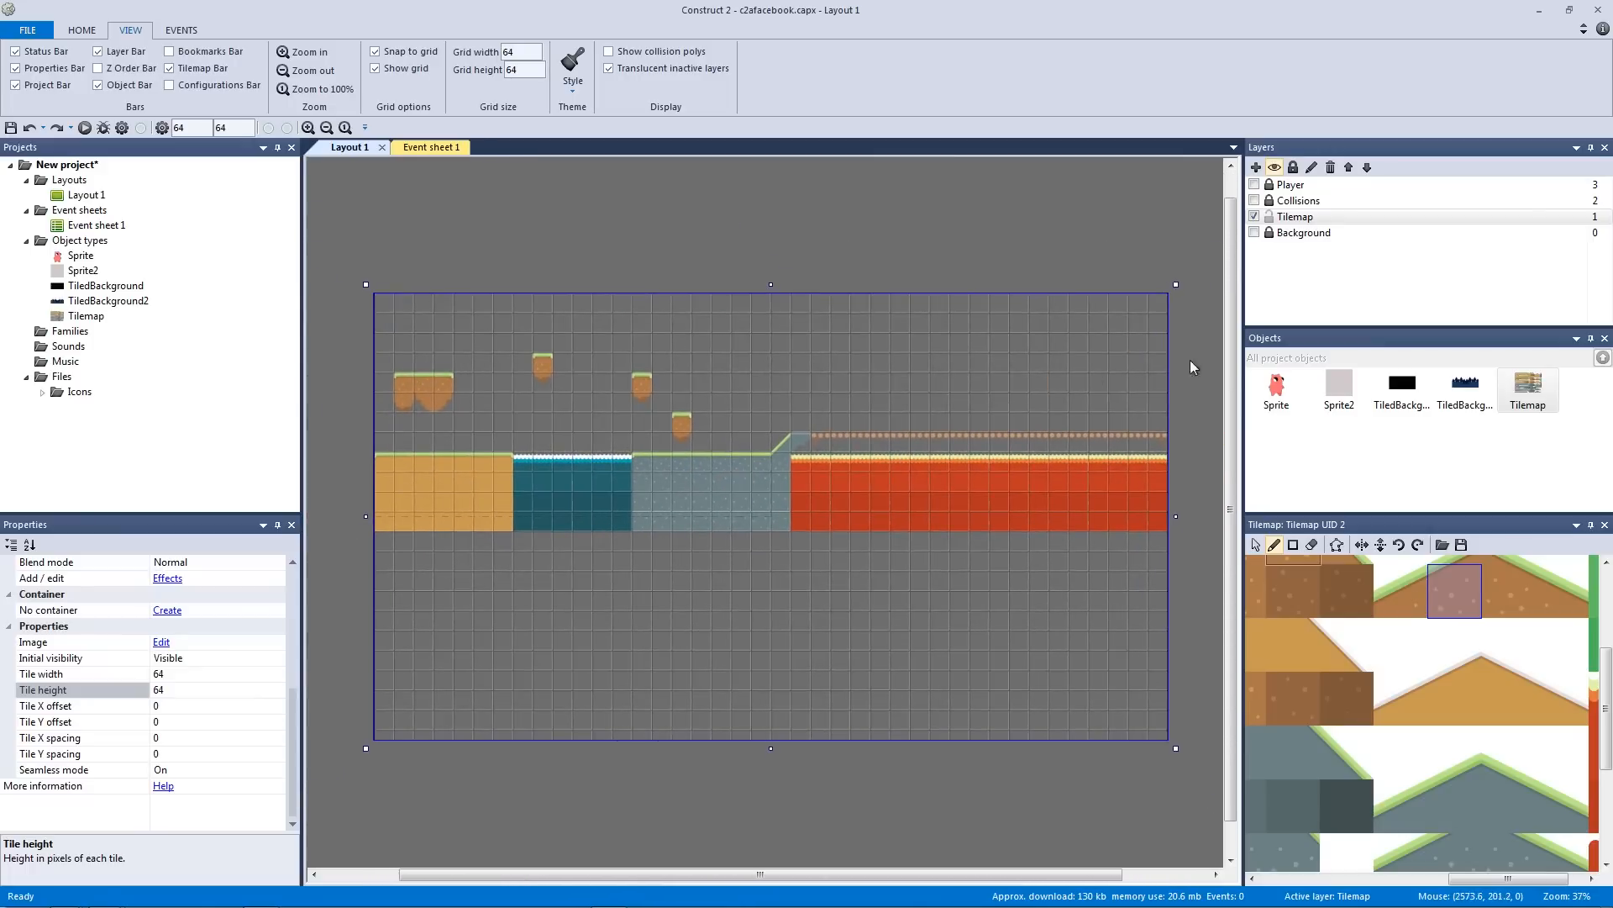
# Show the Background layer behind the tilemap, switch from tile drawing to selection, and deselect the tilemap
pyautogui.click(1253, 232)
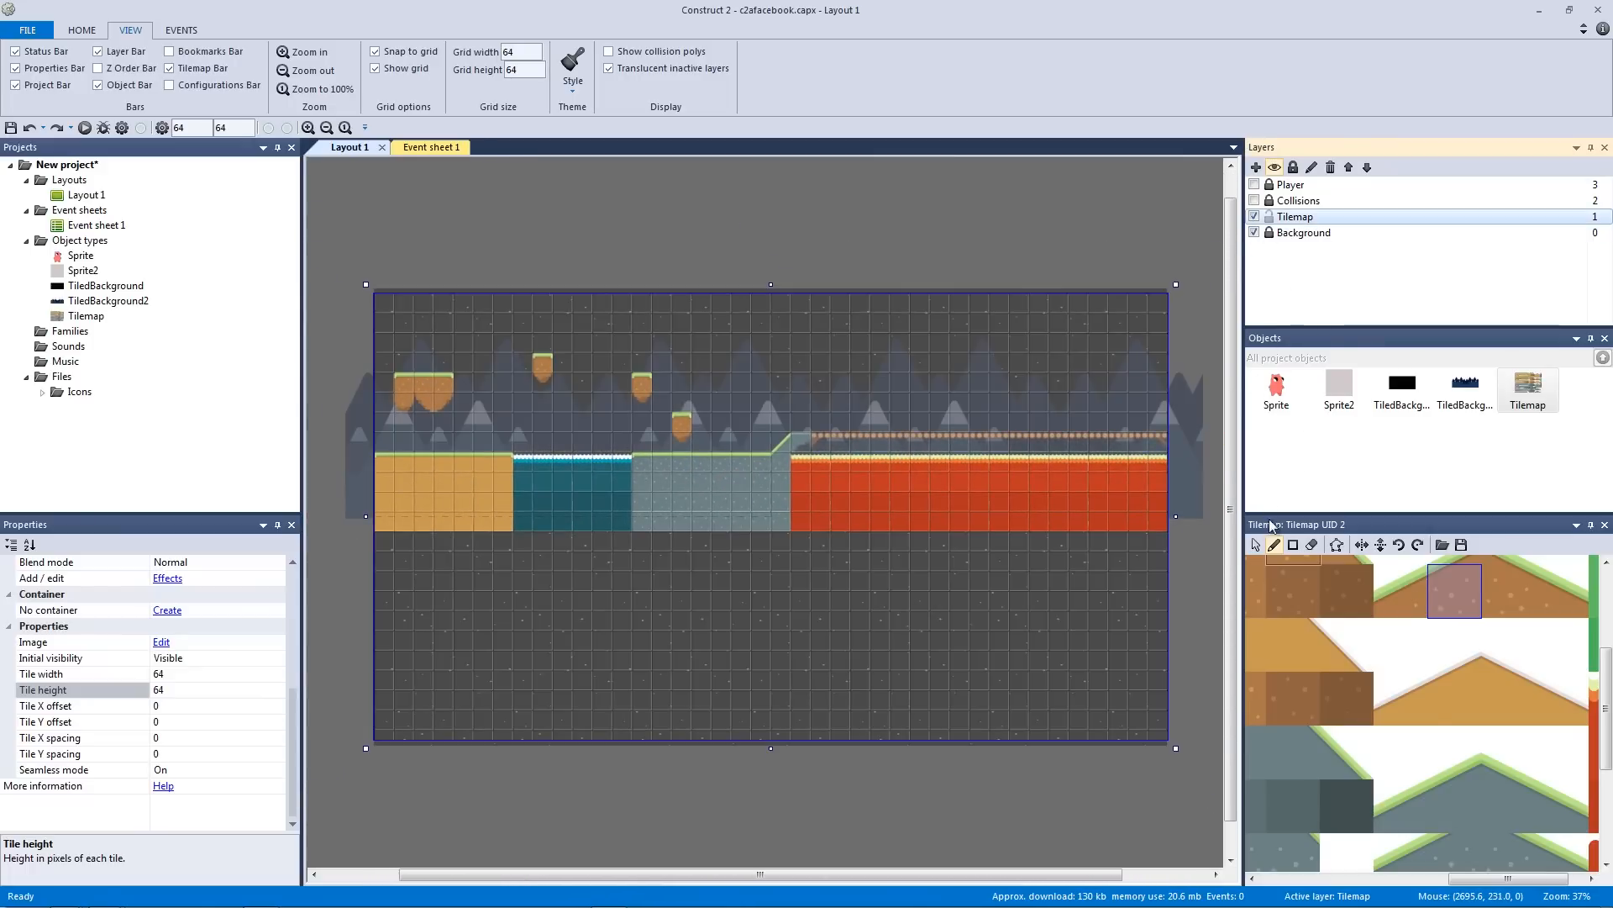
pyautogui.click(1255, 548)
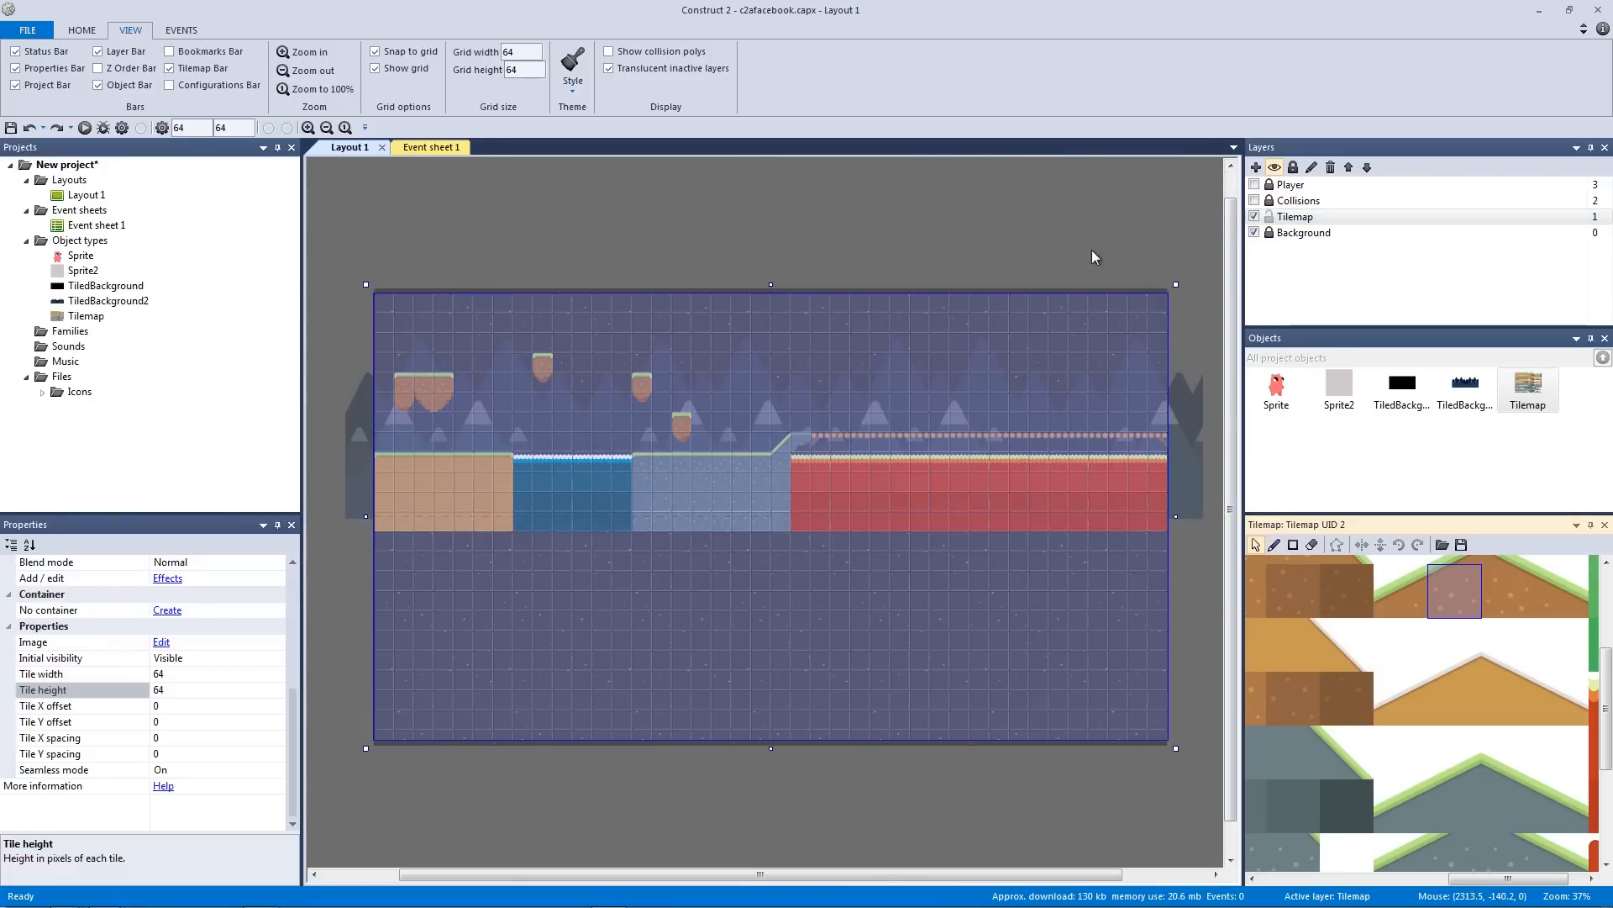
pyautogui.click(1108, 254)
# Lock the Tilemap layer, hide Tilemap and Background, and show Collisions as the active layer
pyautogui.click(1254, 201)
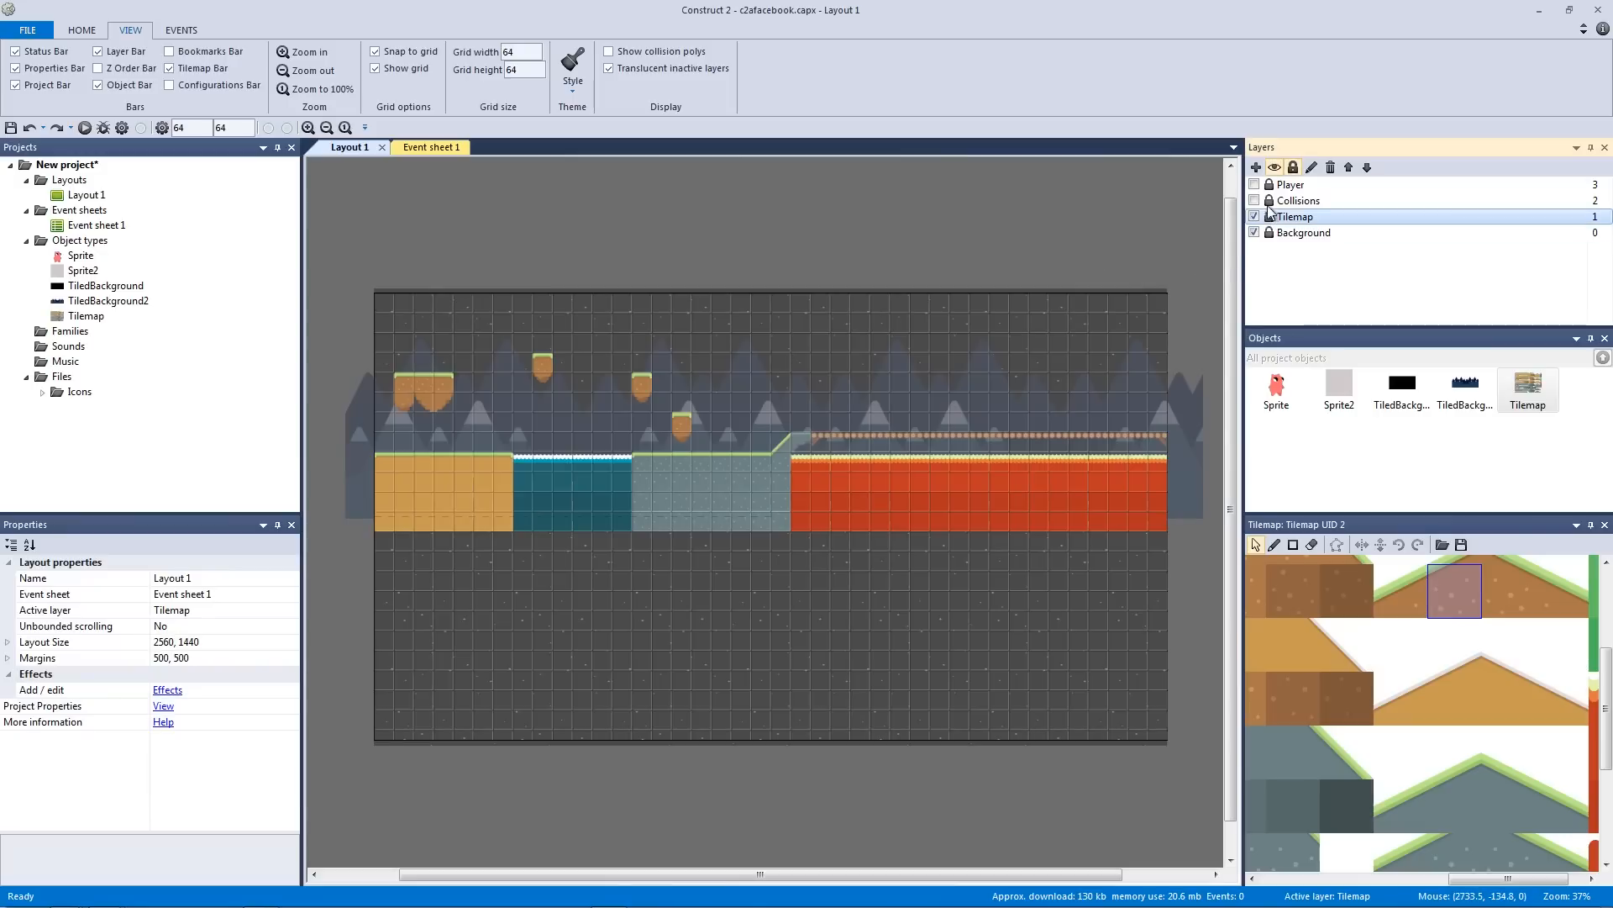
pyautogui.click(1254, 216)
pyautogui.click(1254, 232)
pyautogui.click(1290, 201)
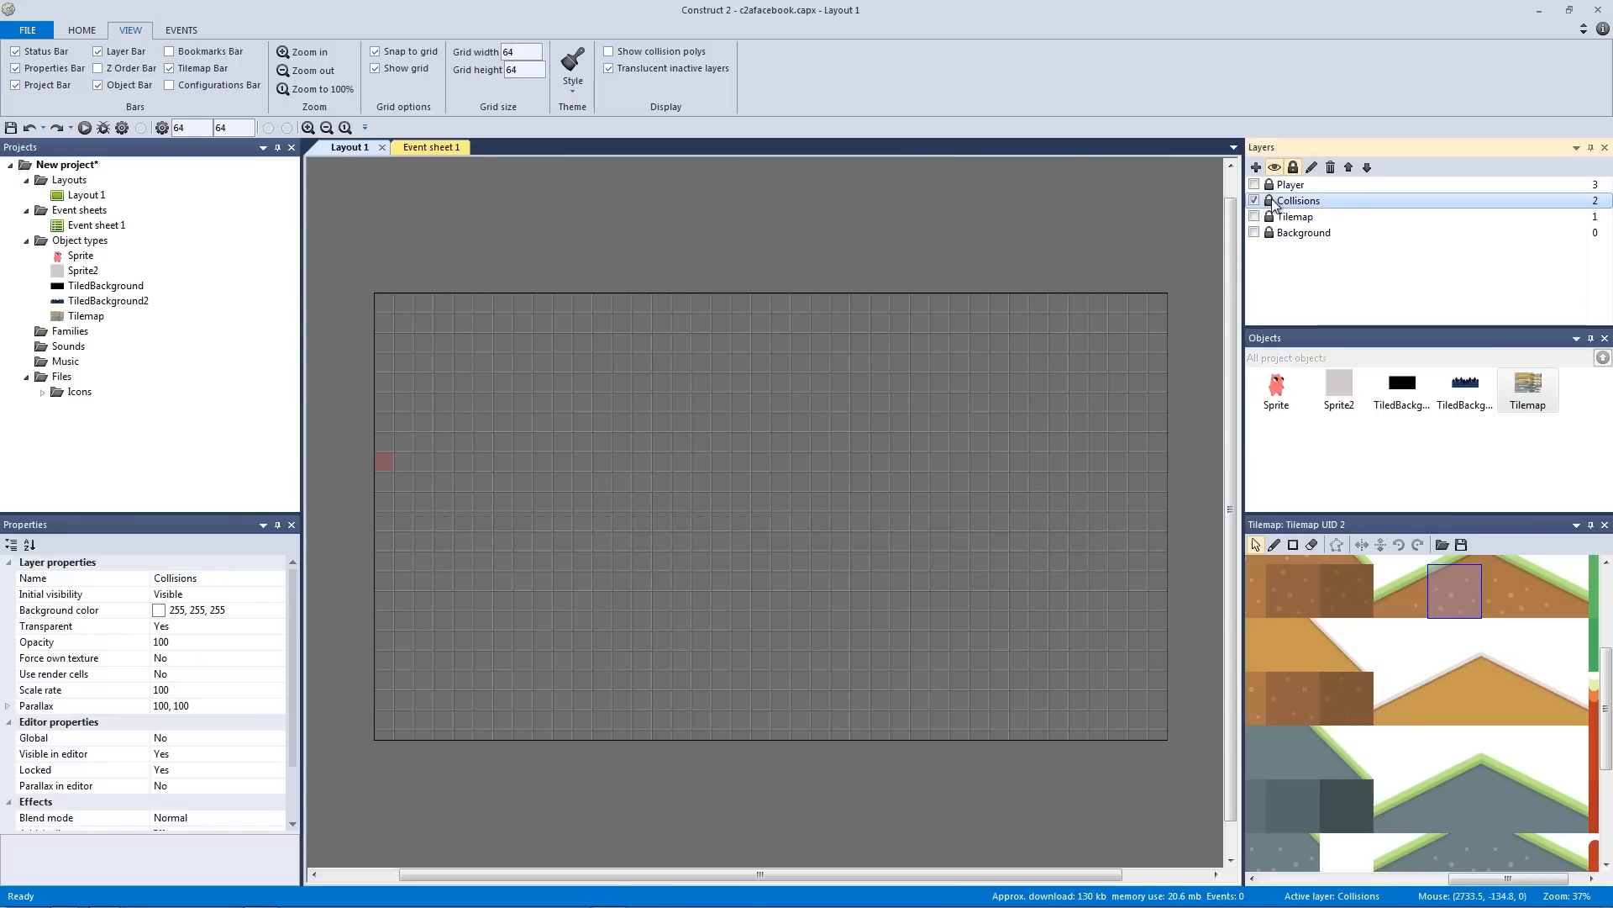
# Unlock the Collisions layer and view the image of the collision block at the layout's left edge
pyautogui.click(387, 464)
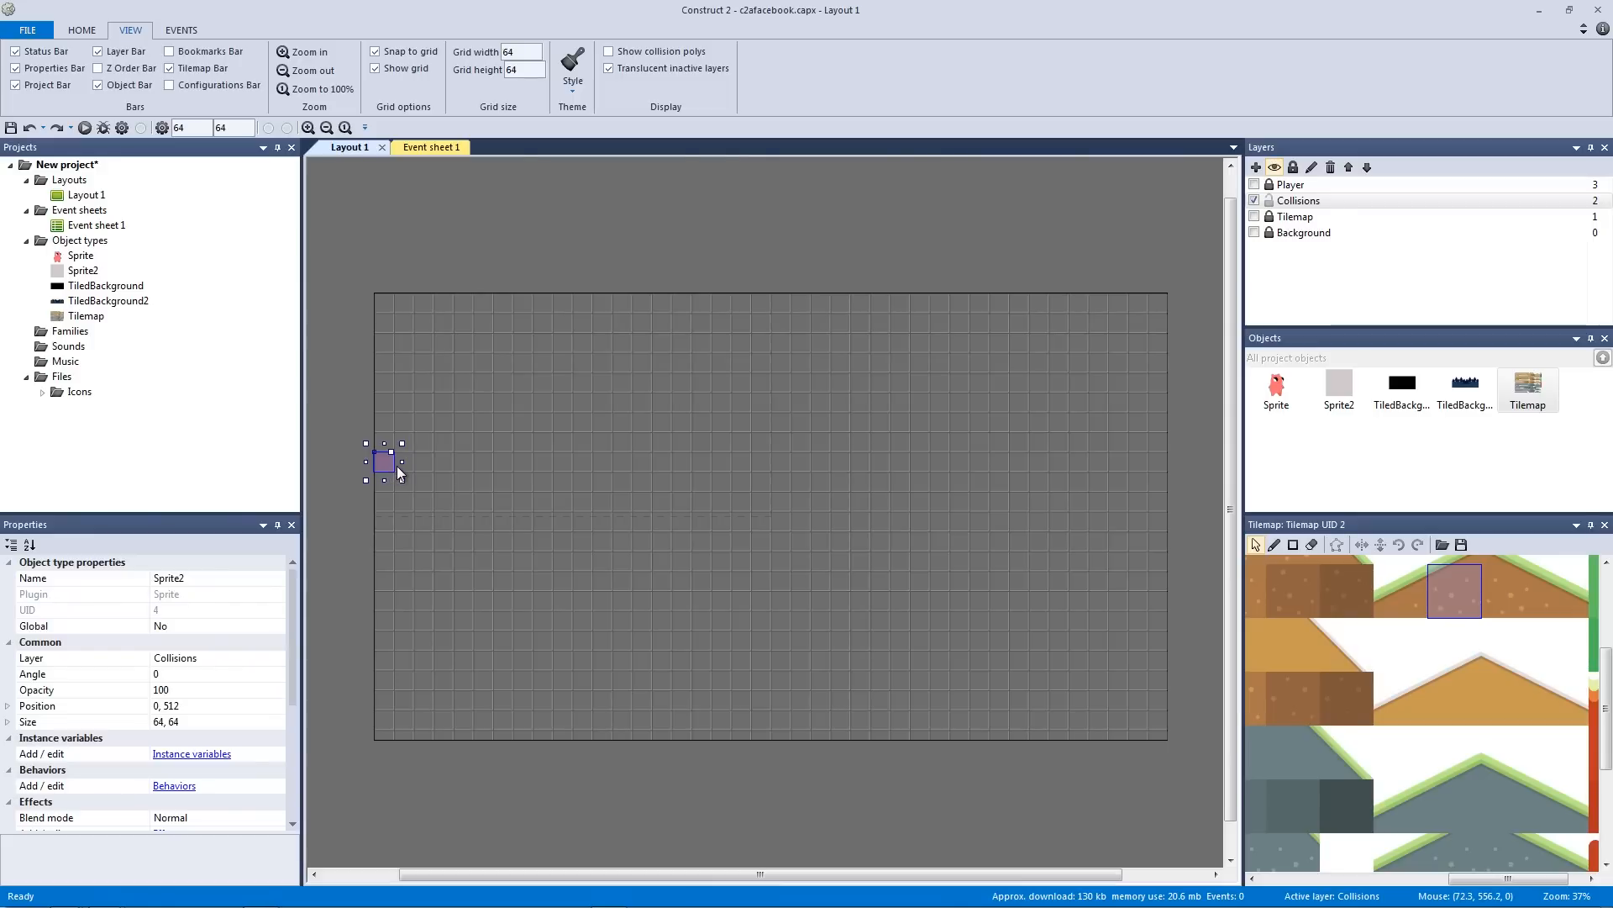
pyautogui.doubleClick(388, 464)
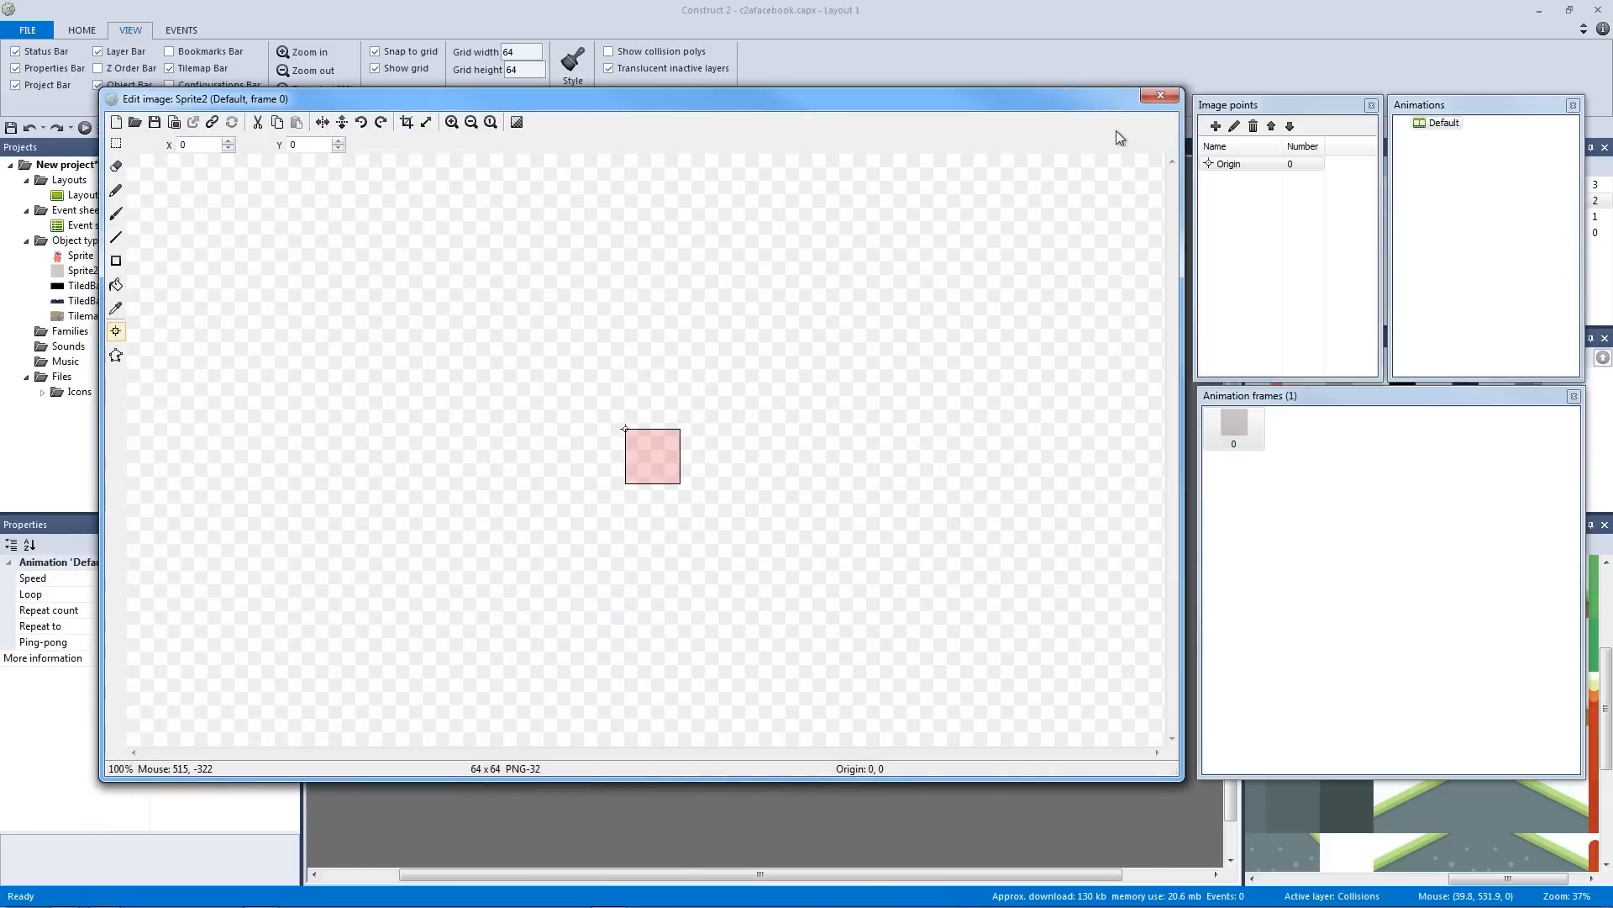
pyautogui.press('Escape')
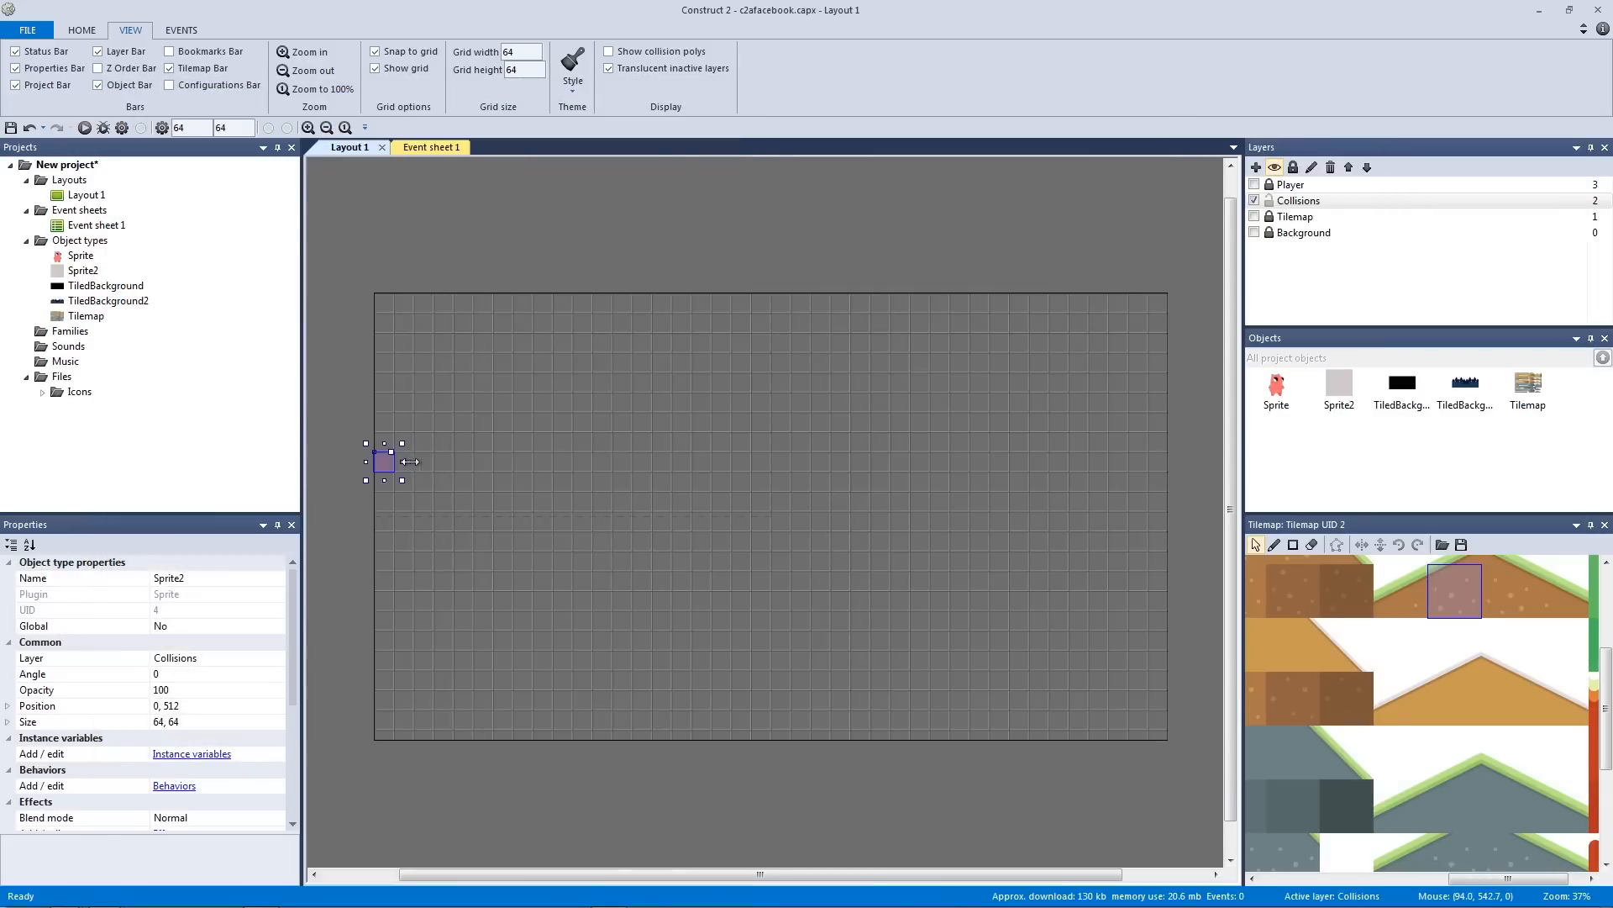
pyautogui.moveTo(403, 463)
pyautogui.mouseDown()
pyautogui.moveTo(1103, 470)
pyautogui.moveTo(404, 464)
pyautogui.mouseUp()
# Show the Tilemap, Background and Player layers along with Collisions, lock Collisions, and make the unlocked Player layer active
pyautogui.click(1254, 201)
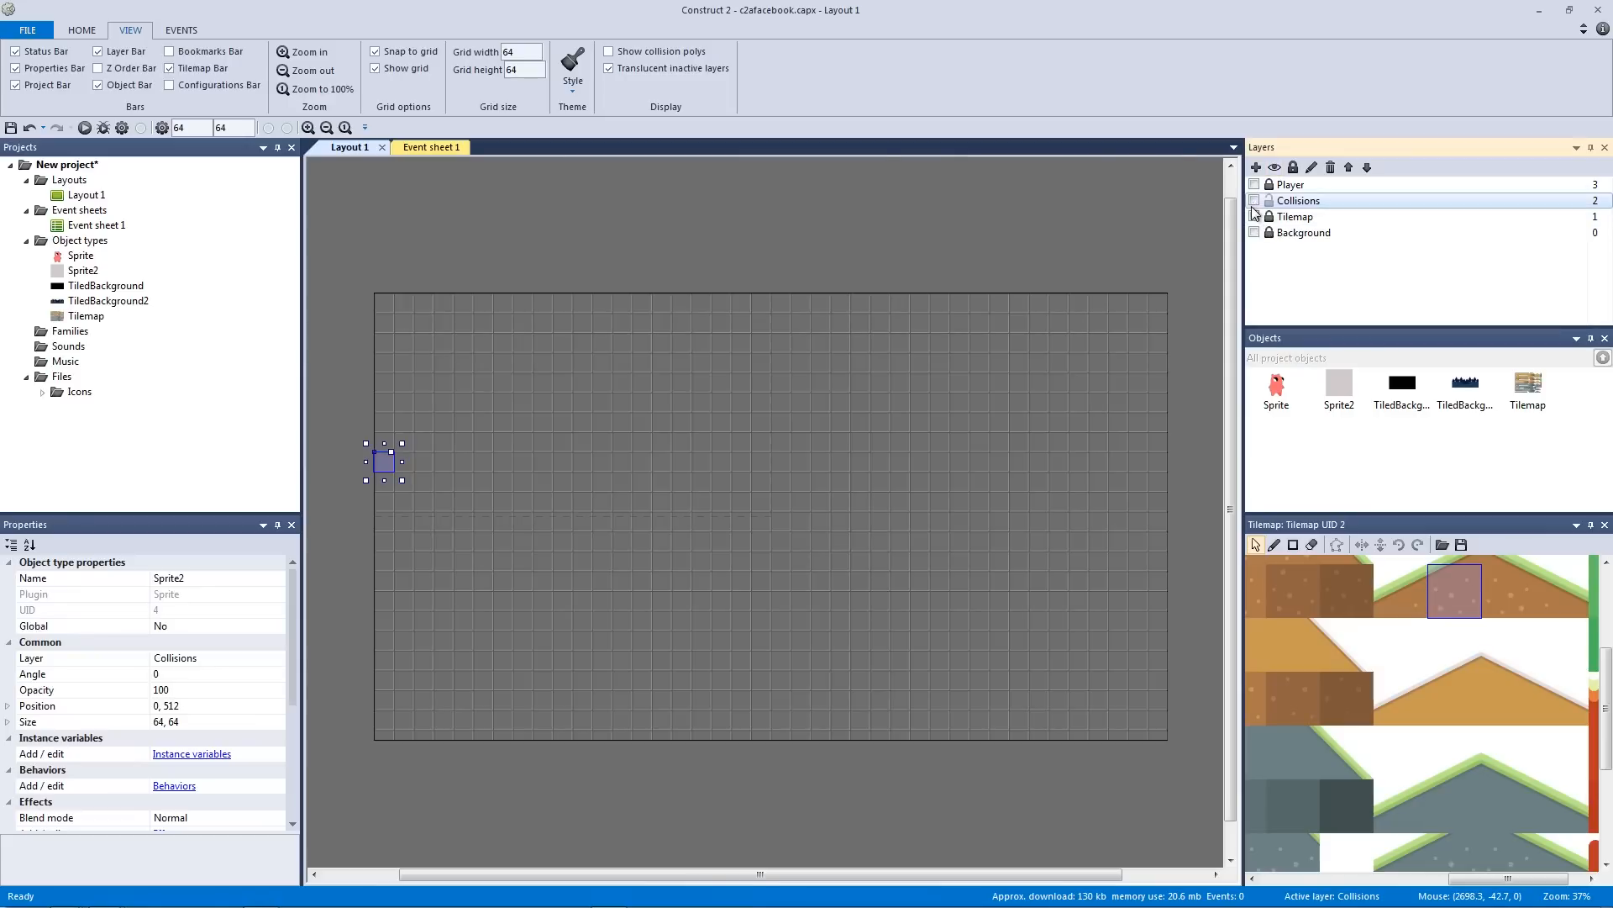
pyautogui.click(1254, 218)
pyautogui.click(1254, 201)
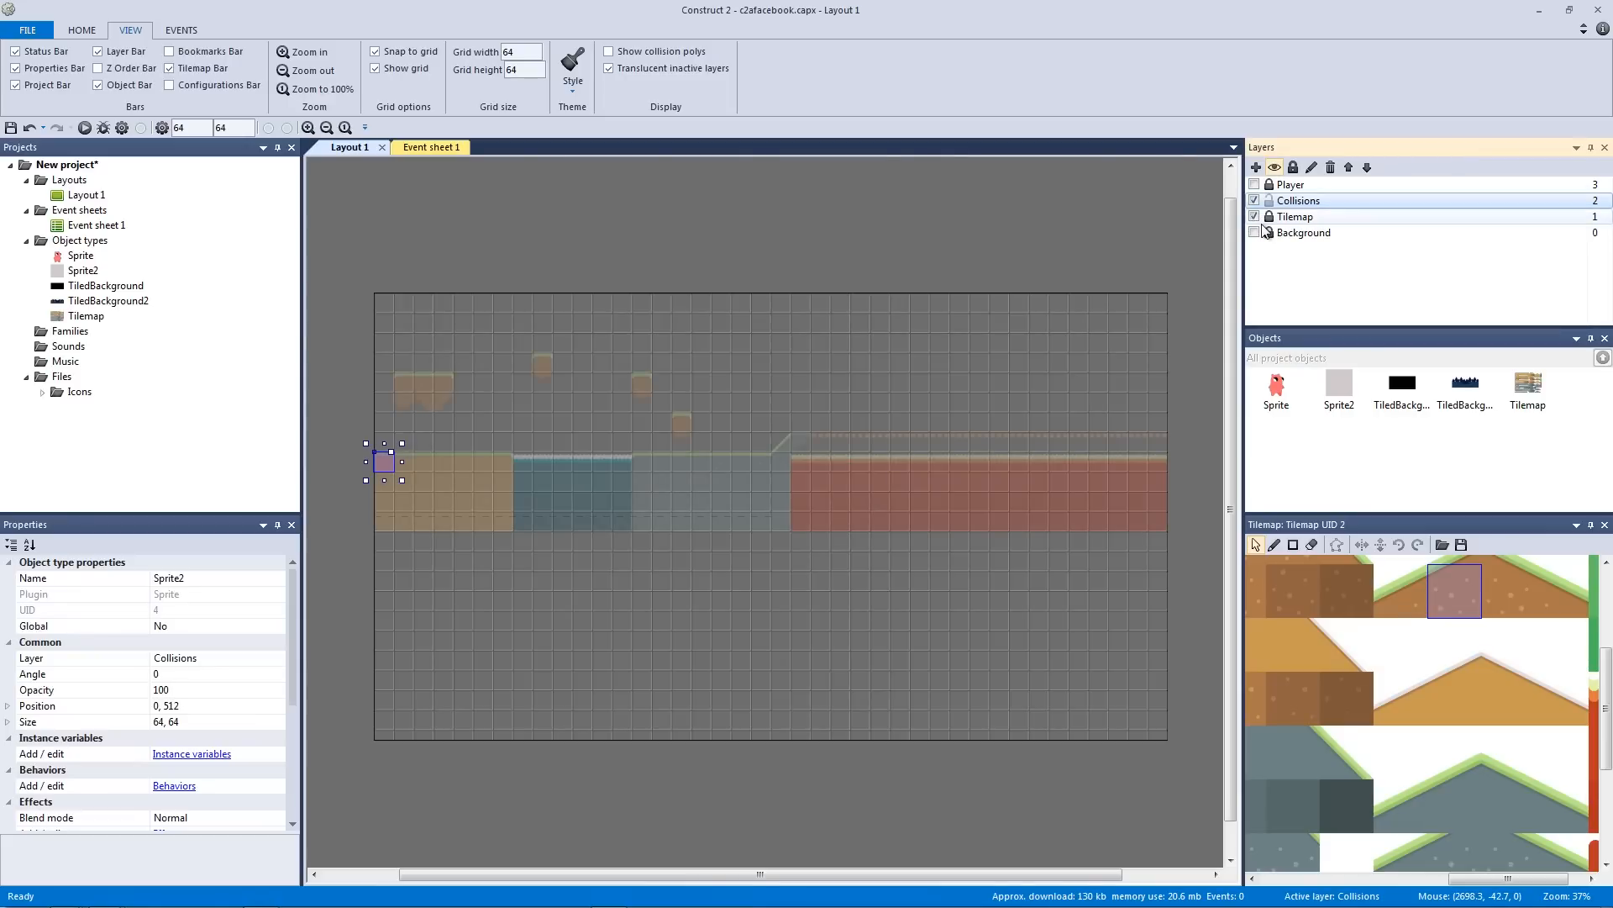
pyautogui.click(1253, 232)
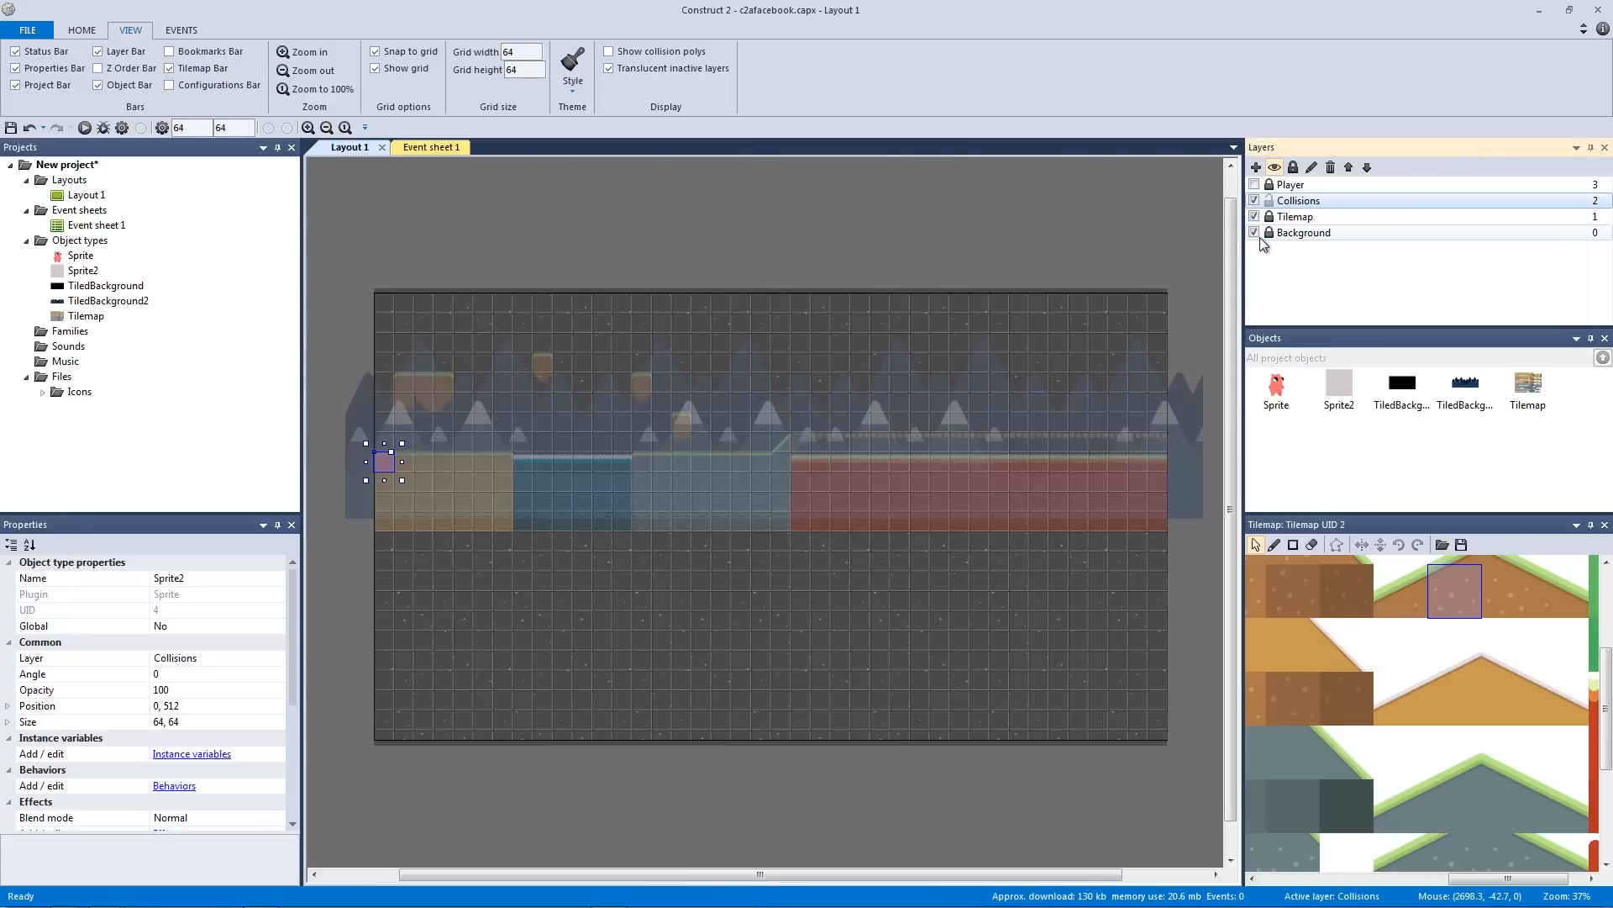
pyautogui.click(1254, 185)
pyautogui.click(1288, 187)
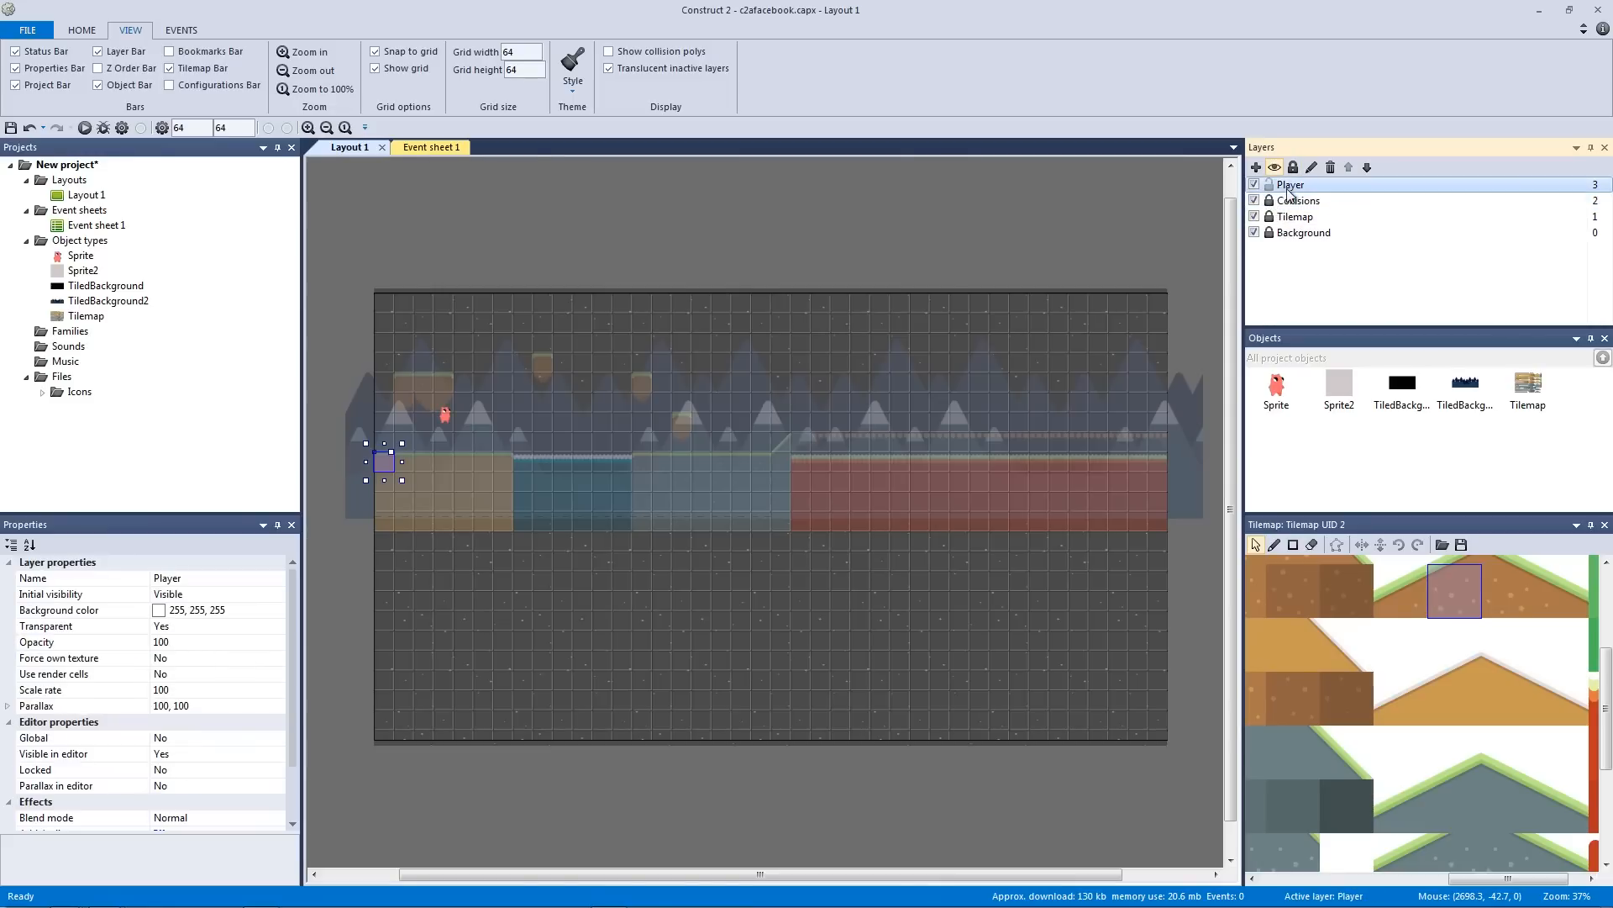
# Hide the Collisions, Tilemap and Background layers to isolate Player, and deselect the collision block
pyautogui.click(1253, 201)
pyautogui.click(1254, 217)
pyautogui.click(1254, 232)
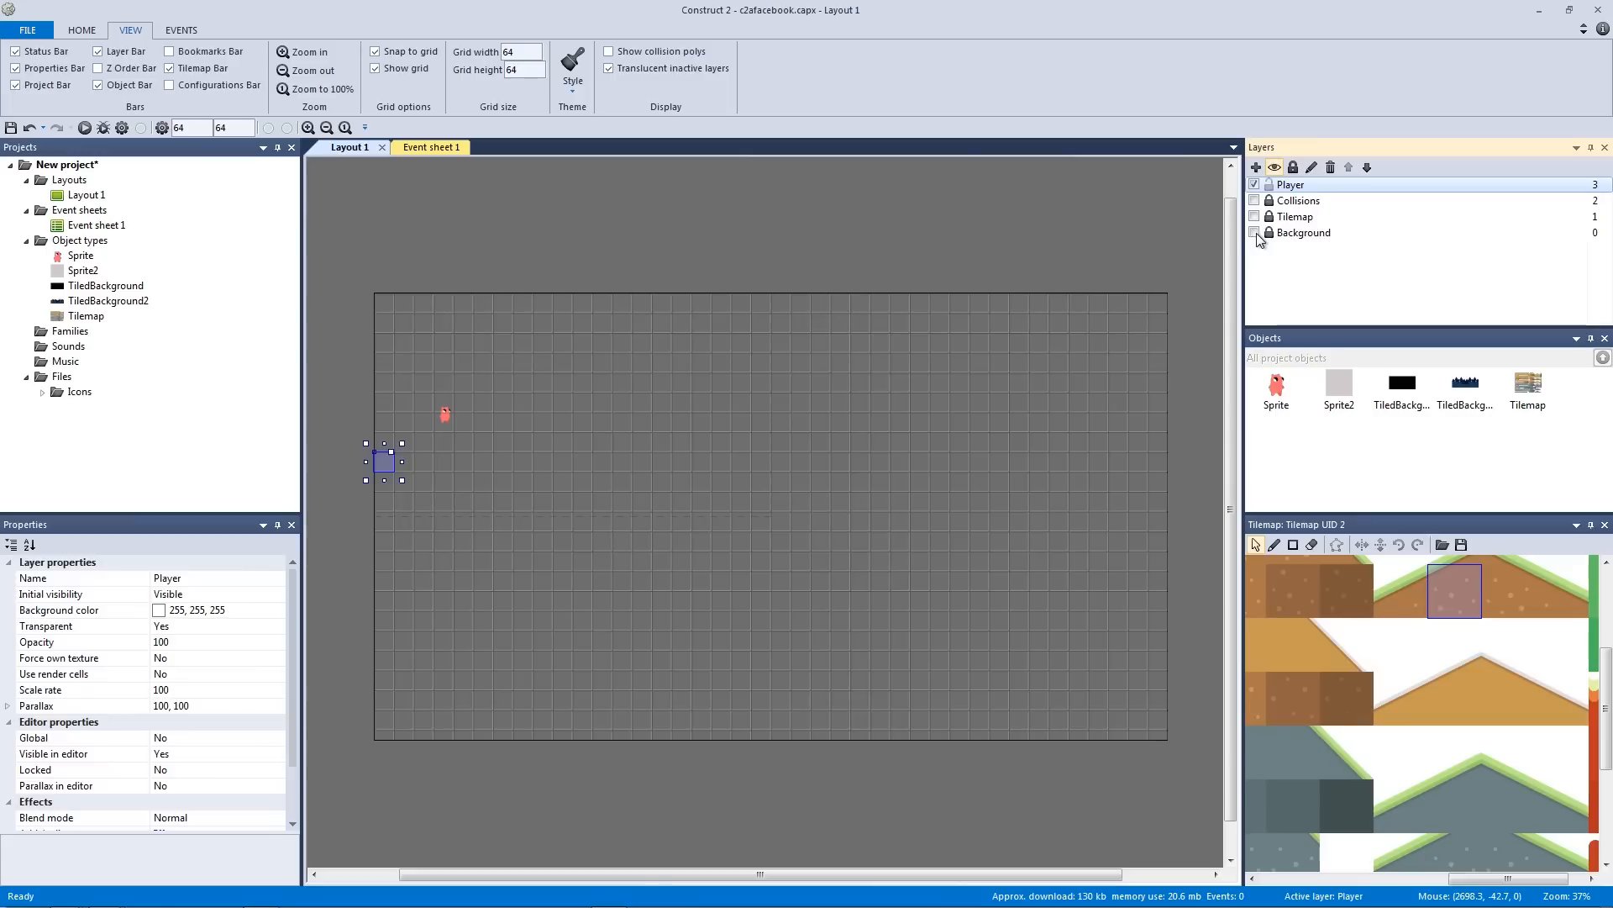
pyautogui.click(610, 270)
# Examine the player sprite's ID_IDLE and ID_WALK animation frames in the image editor, and close the editor
pyautogui.keyDown('ctrl'); pyautogui.scroll(5, 504, 298); pyautogui.keyUp('ctrl')
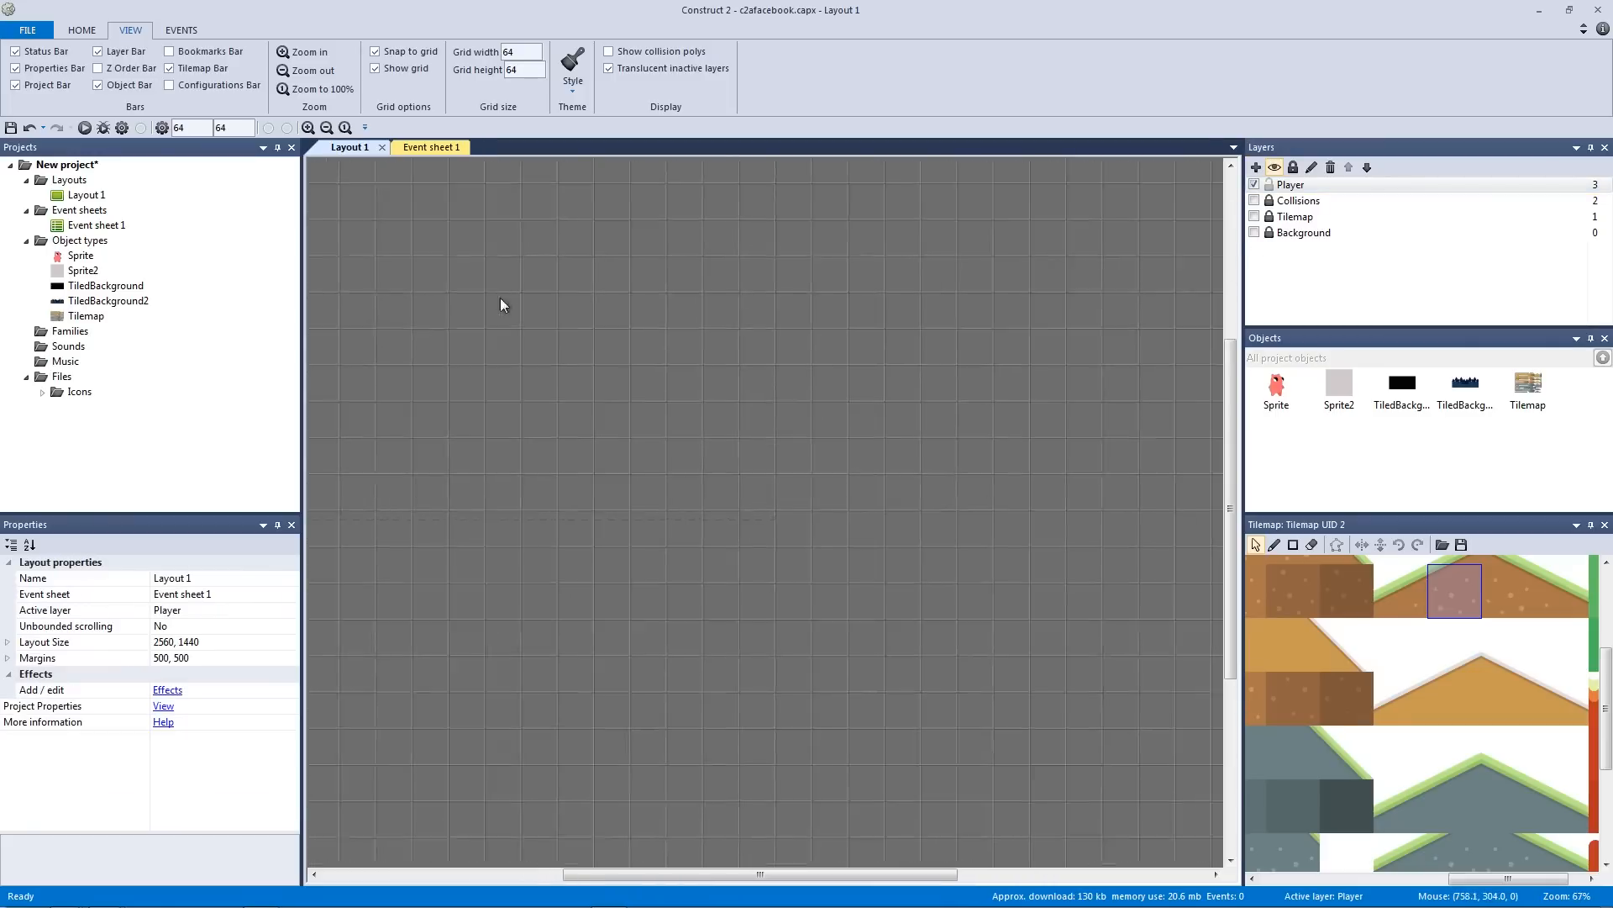
pyautogui.keyDown('ctrl'); pyautogui.scroll(2, 972, 370); pyautogui.keyUp('ctrl')
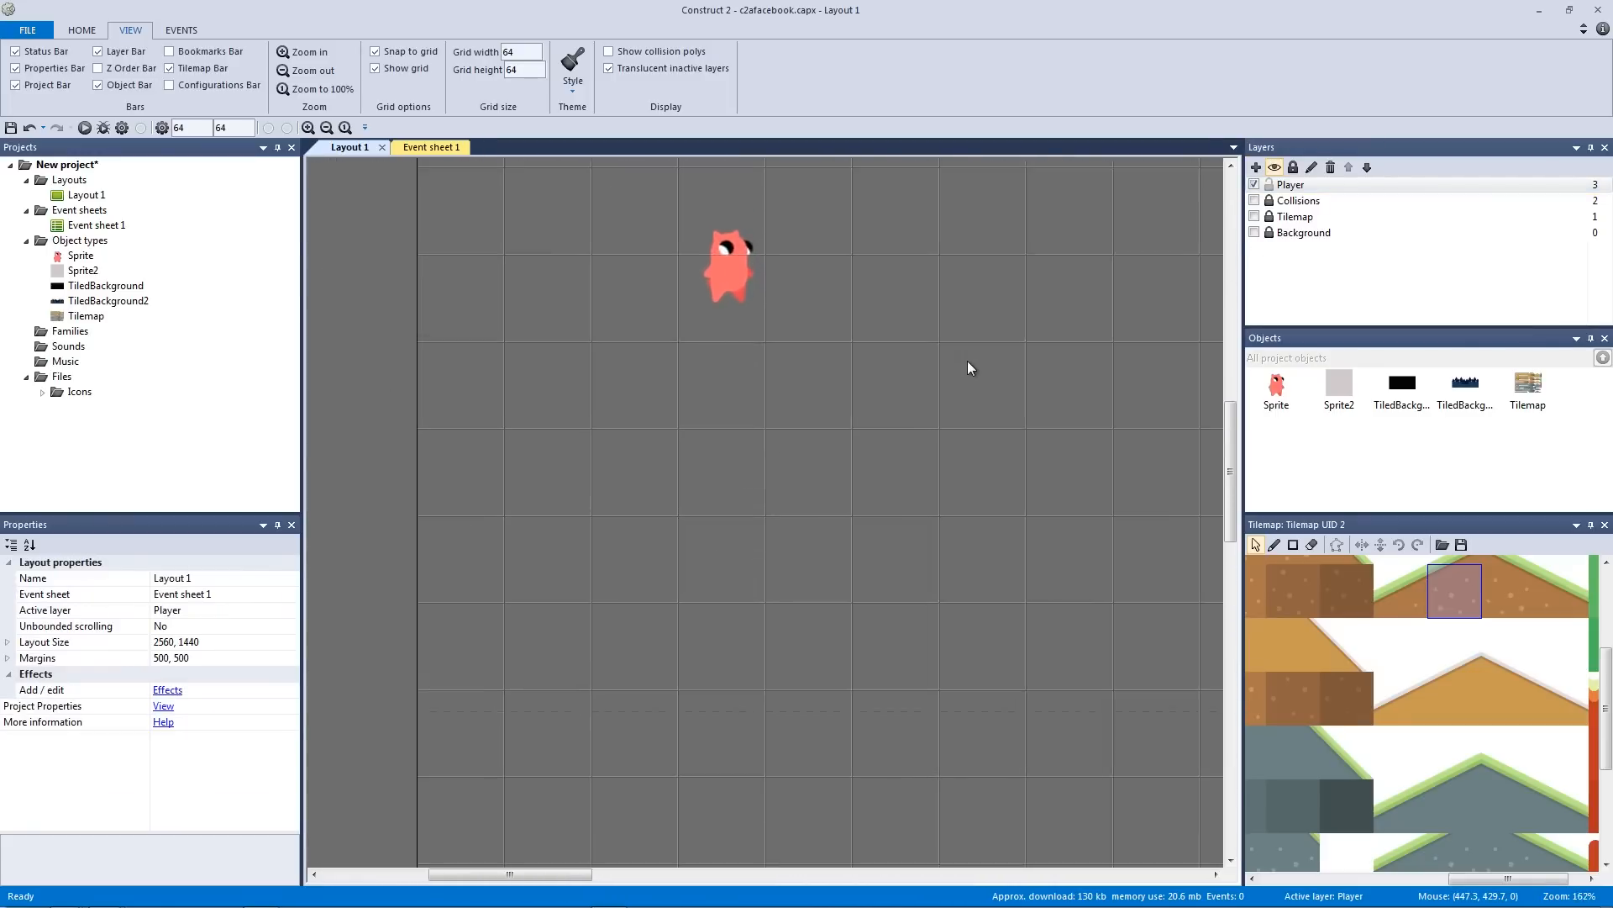
pyautogui.doubleClick(740, 318)
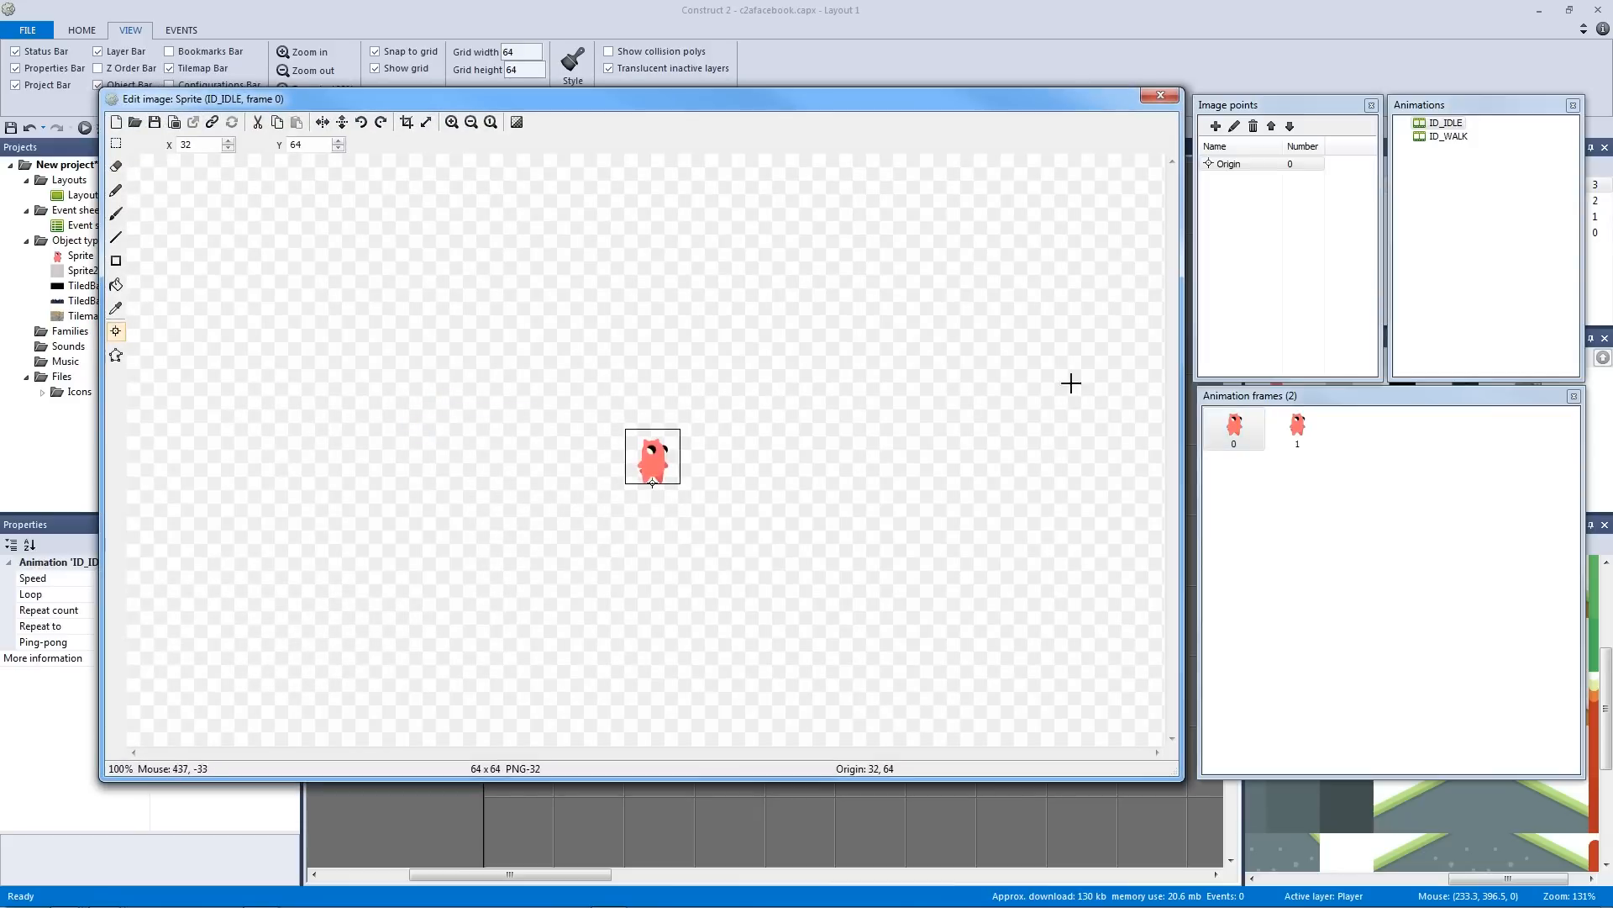
pyautogui.click(1447, 124)
pyautogui.click(1447, 137)
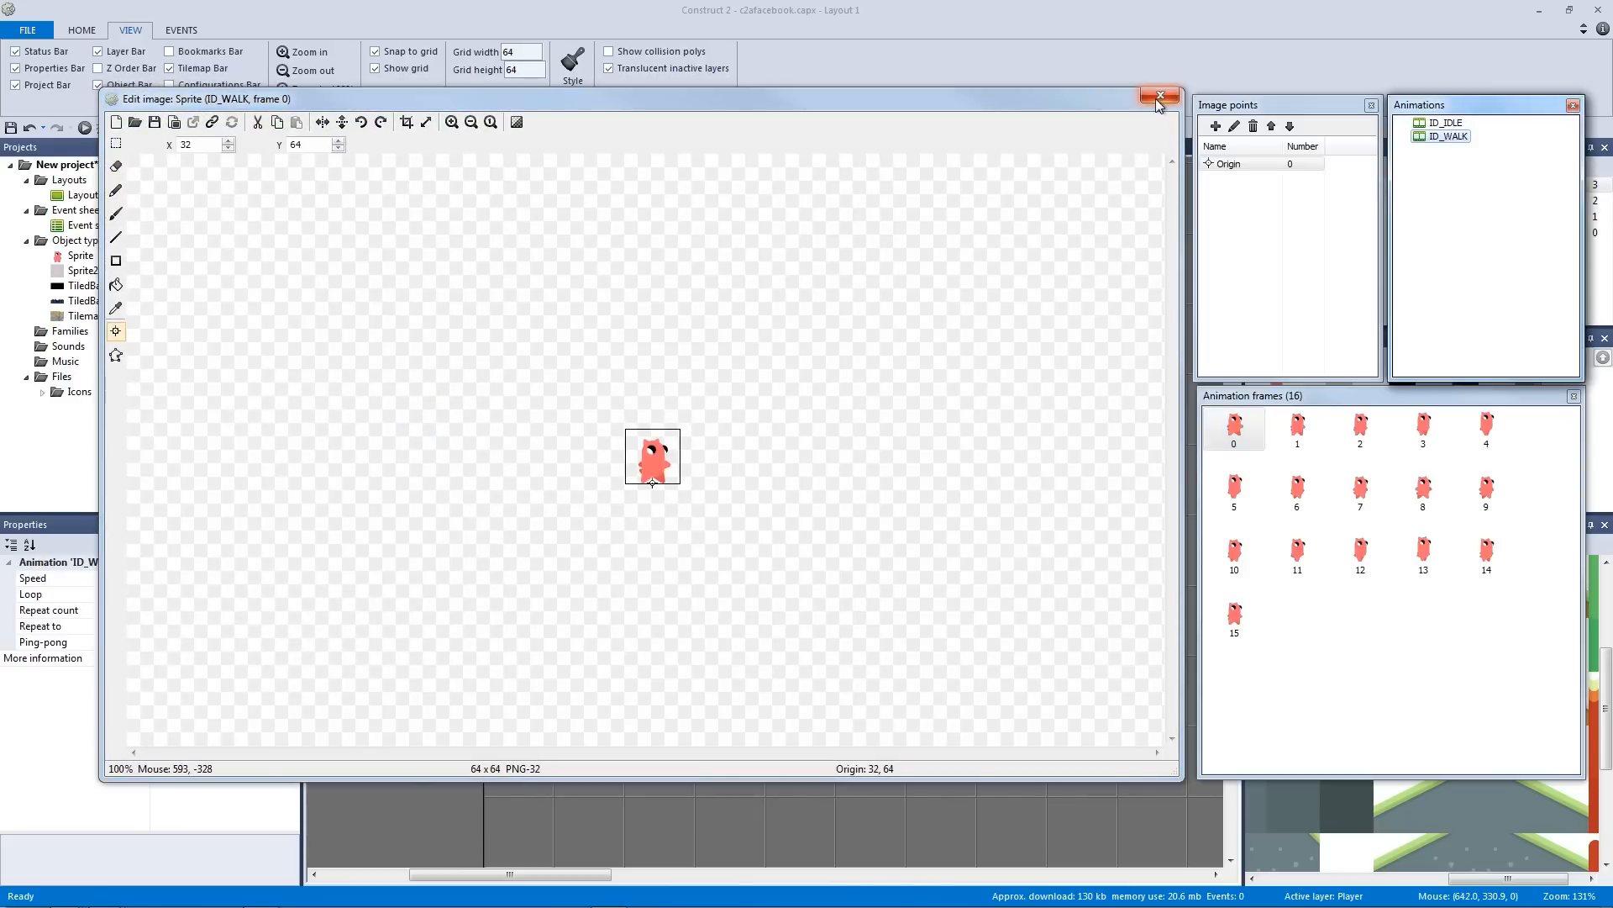
pyautogui.click(1158, 100)
pyautogui.click(674, 425)
pyautogui.keyDown('ctrl'); pyautogui.scroll(-4, 881, 491); pyautogui.keyUp('ctrl')
pyautogui.keyDown('ctrl'); pyautogui.scroll(-5, 571, 476); pyautogui.keyUp('ctrl')
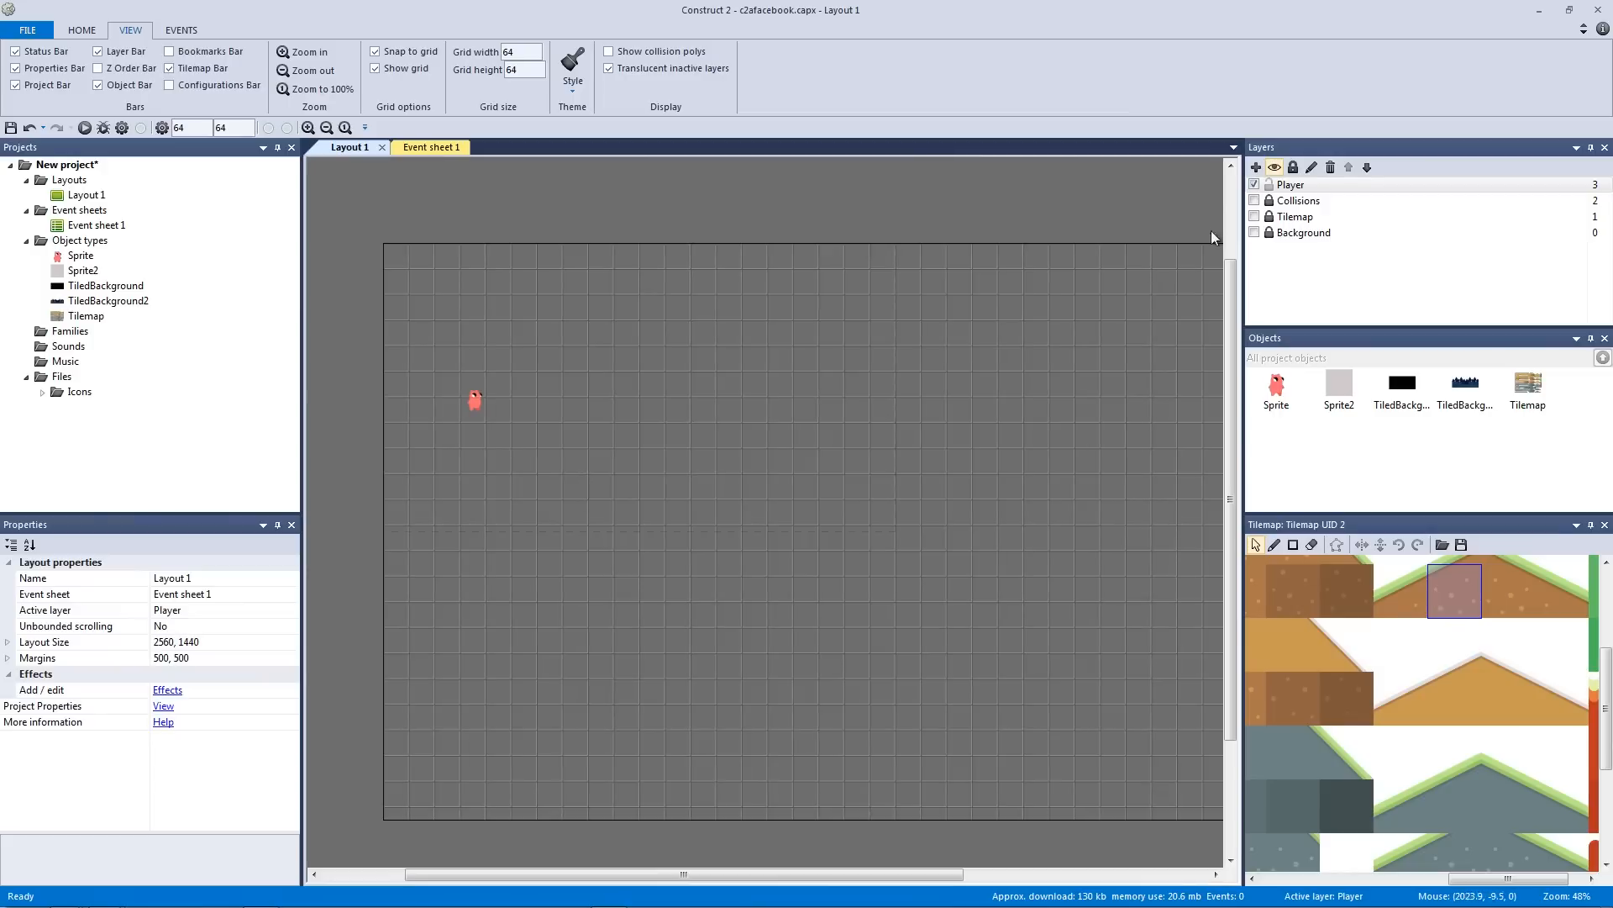
# Show the Collisions, Tilemap and Background layers again, and run a preview of the layout before closing it
pyautogui.click(1254, 200)
pyautogui.click(1255, 216)
pyautogui.click(1254, 232)
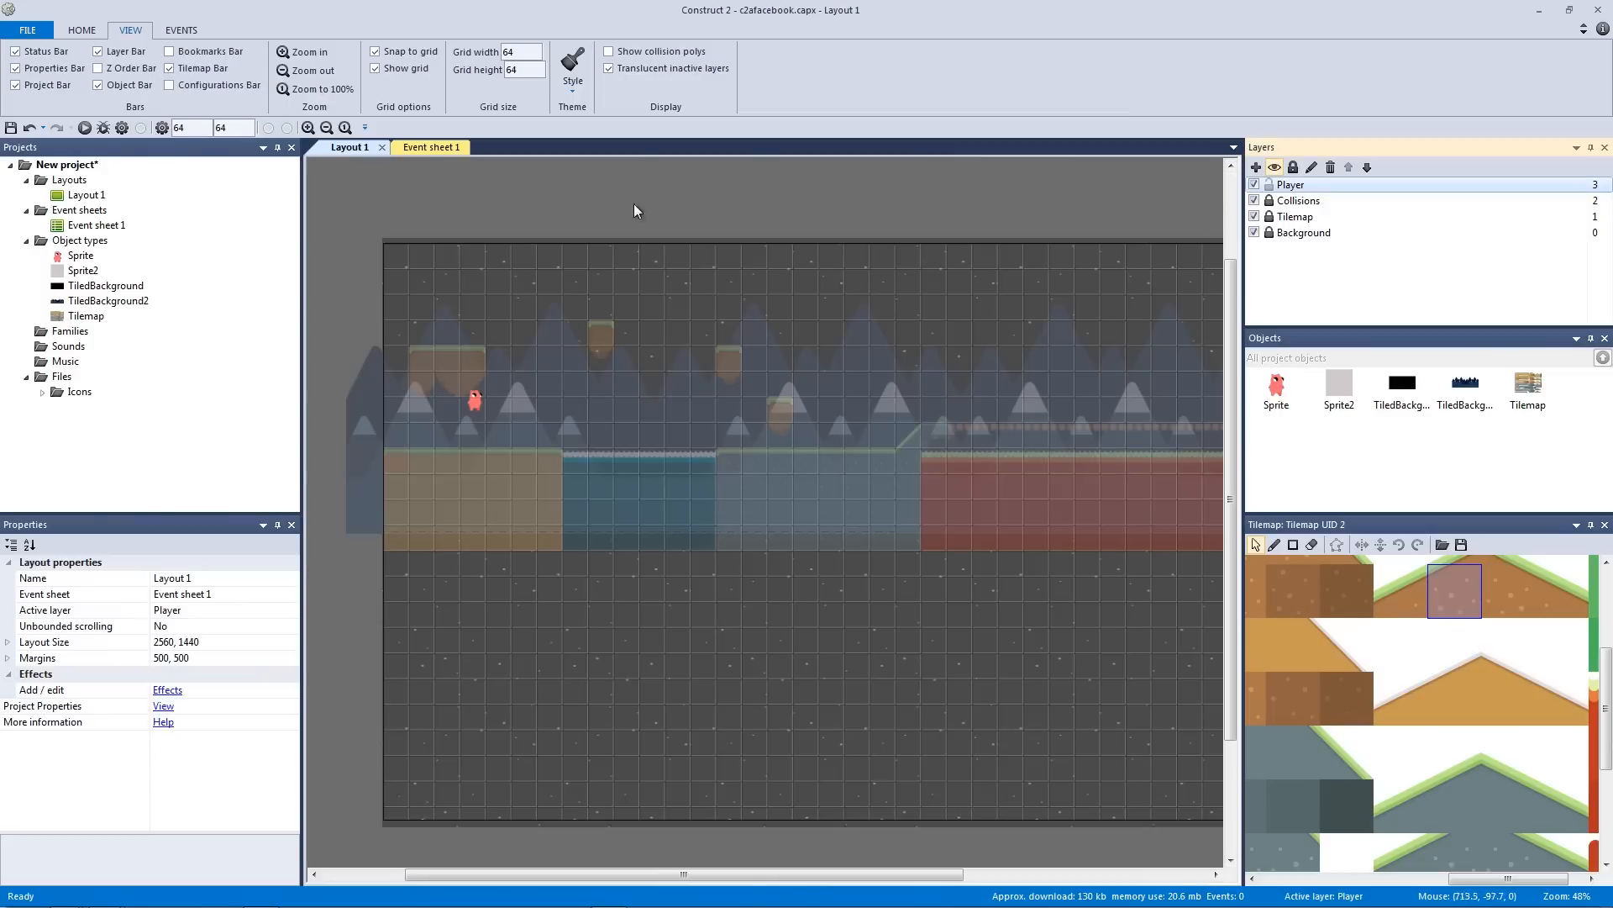
pyautogui.click(86, 130)
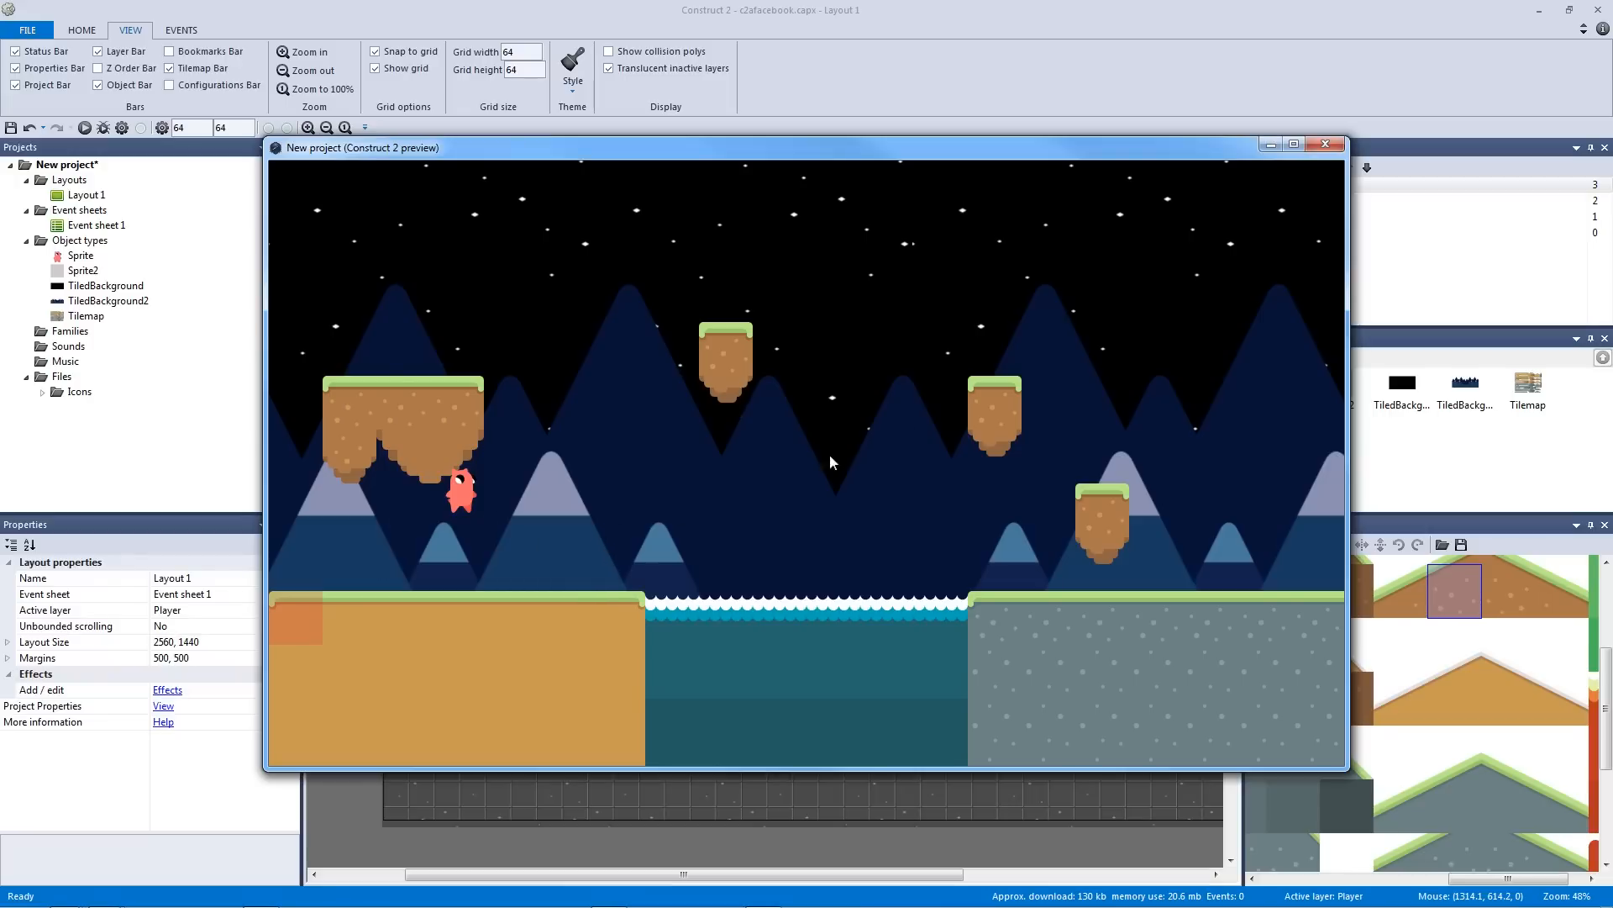
pyautogui.click(1324, 147)
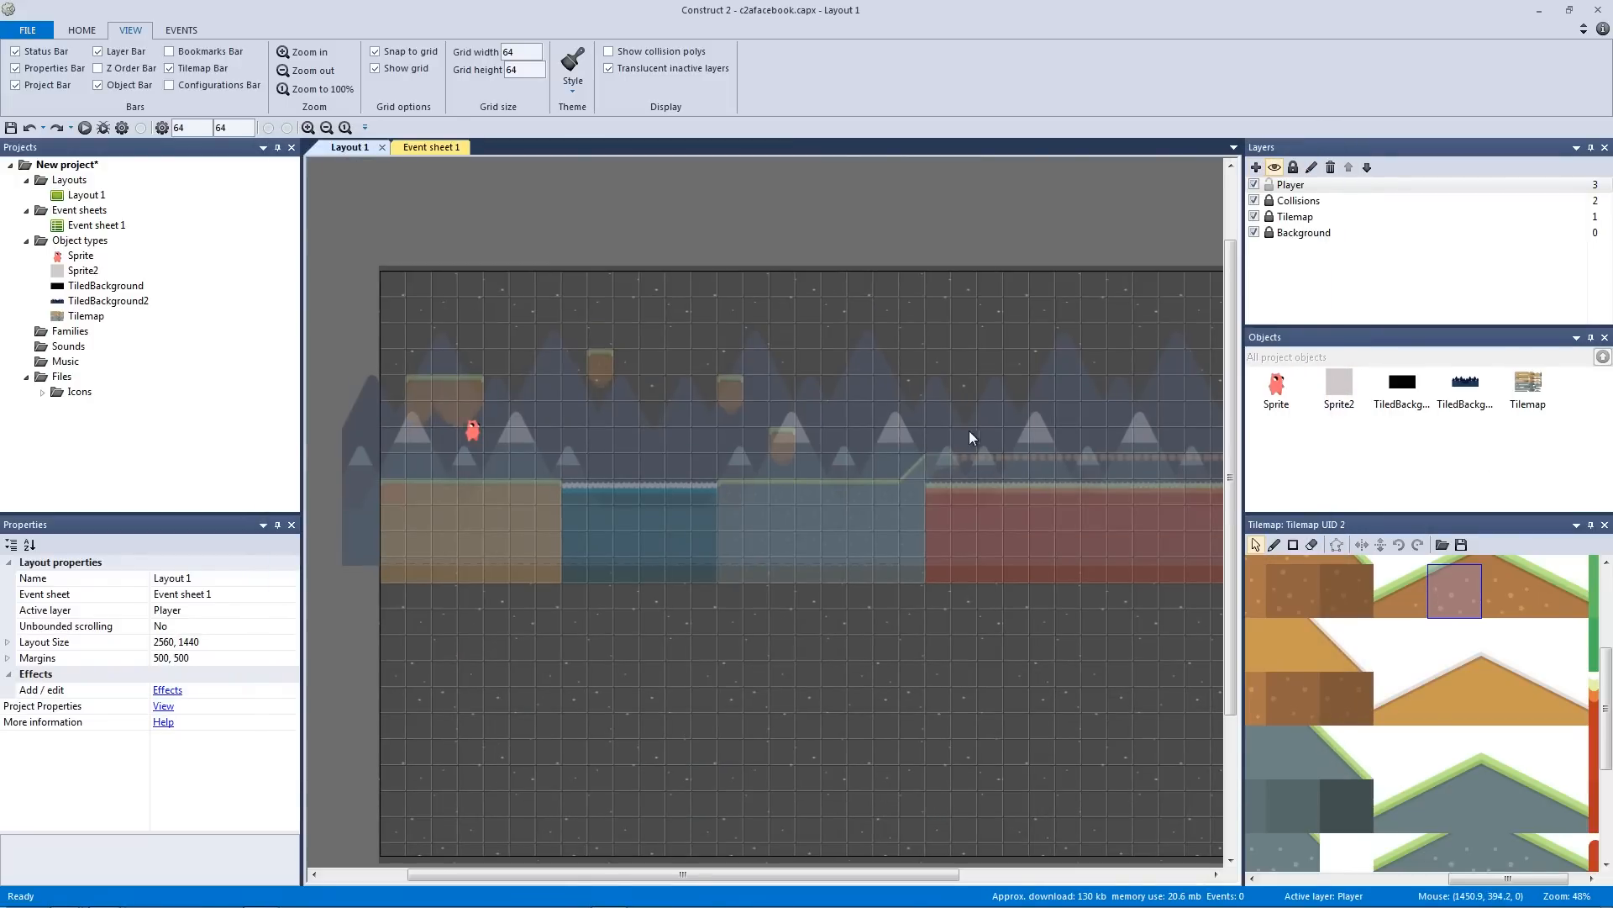
# Rename the pink player sprite on the Player layer as obj_Player
pyautogui.keyDown('ctrl'); pyautogui.scroll(5, 442, 274); pyautogui.keyUp('ctrl')
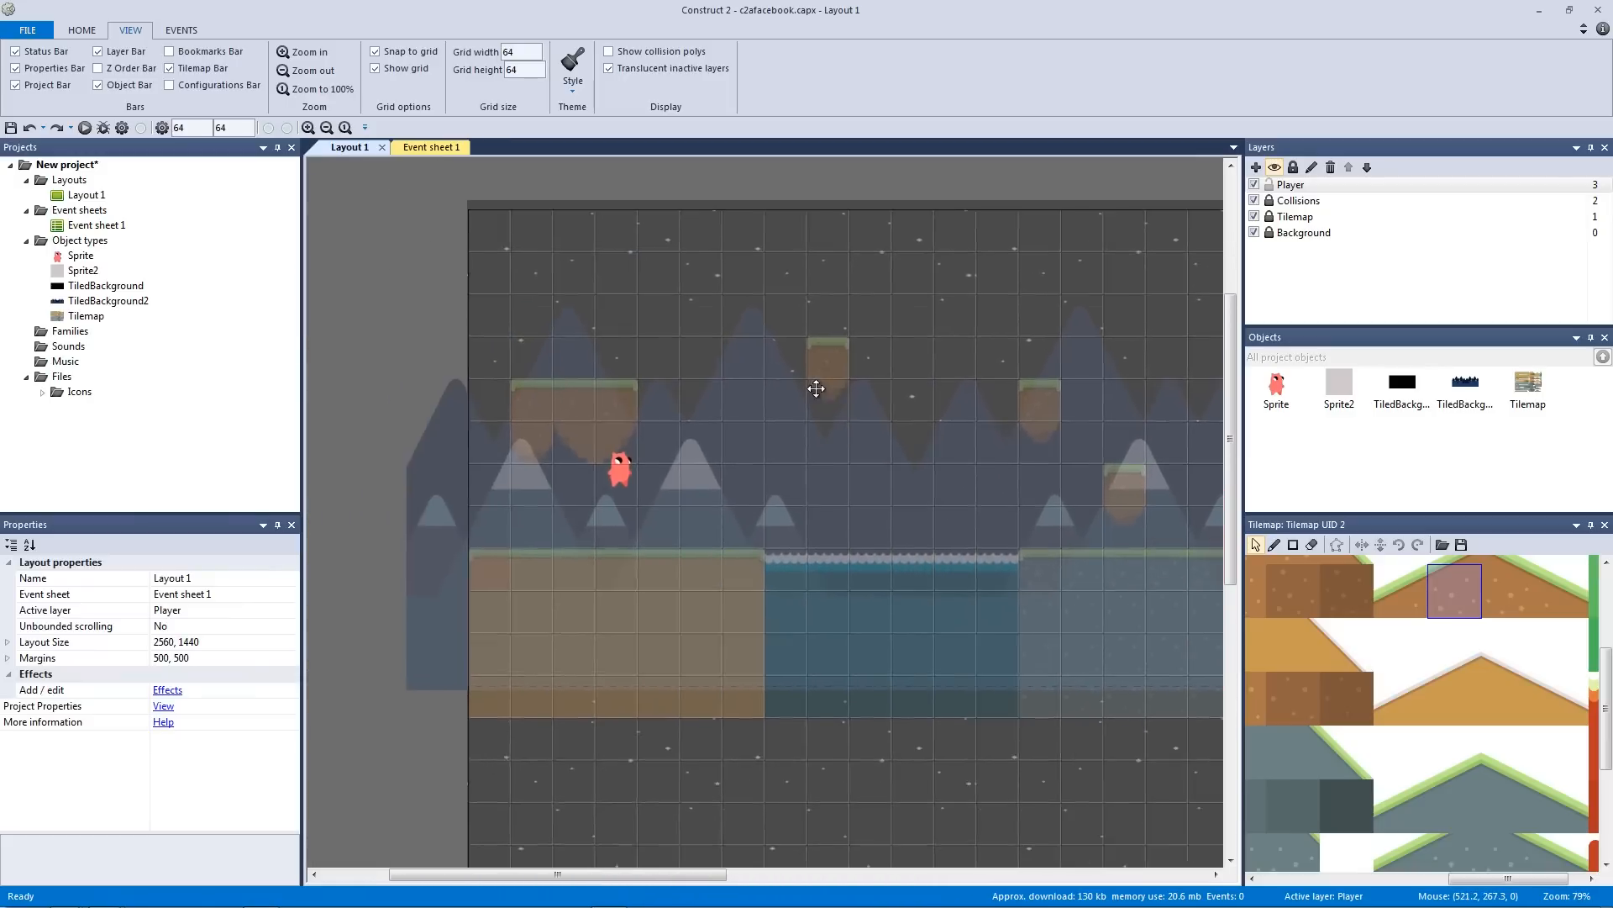
pyautogui.moveTo(777, 408); pyautogui.dragTo(787, 383, button='middle')
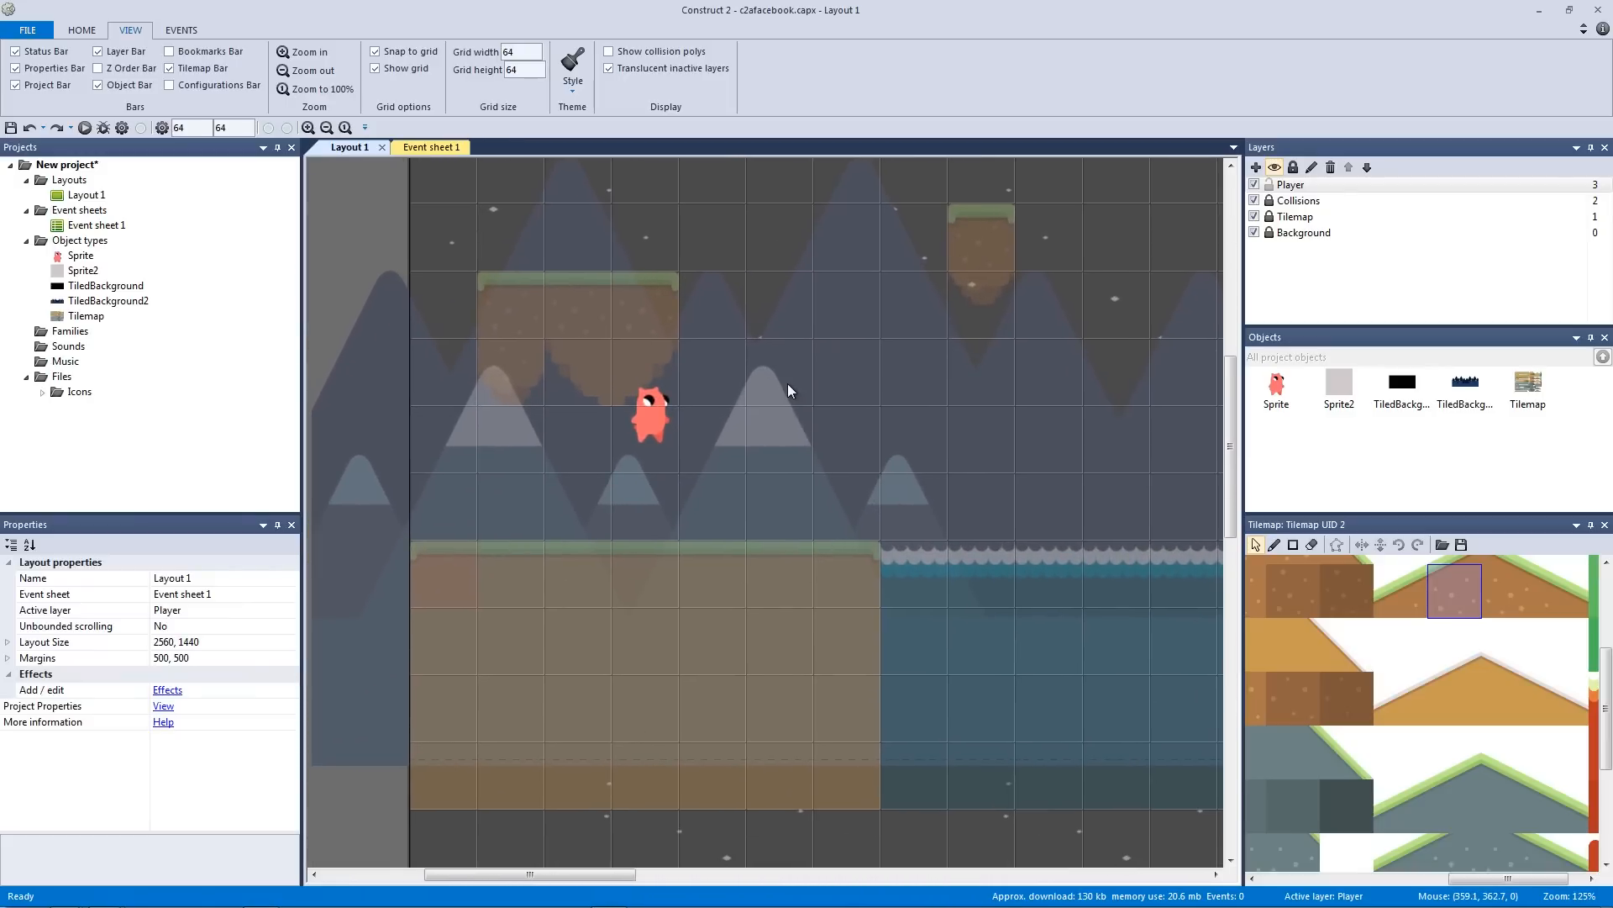
pyautogui.click(648, 405)
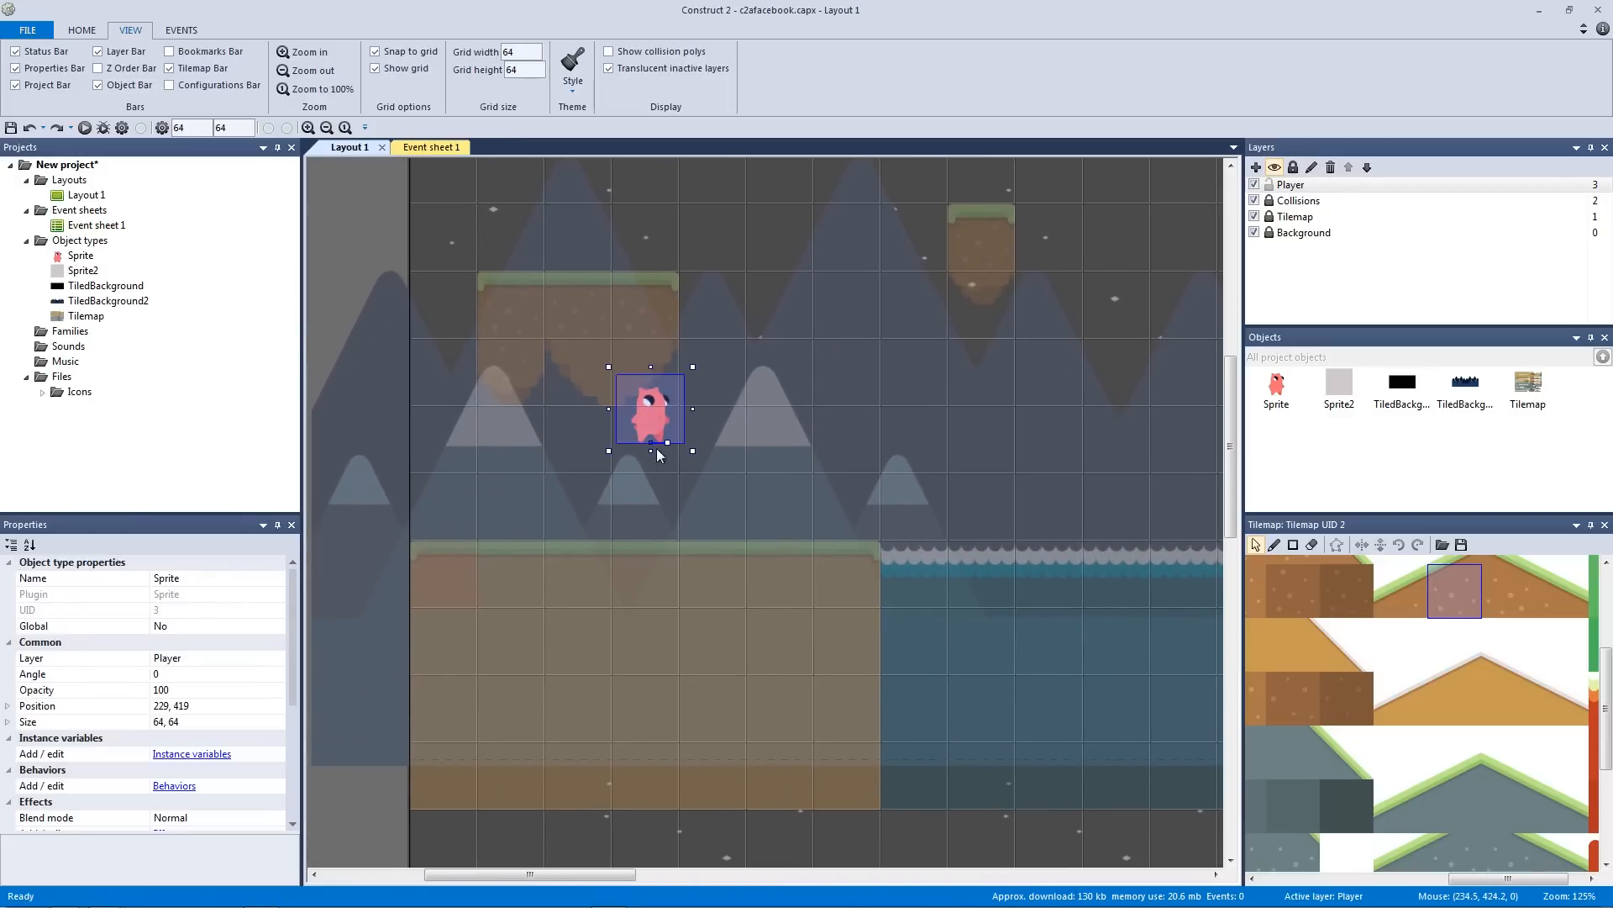
pyautogui.click(249, 578)
pyautogui.write('obj_Pla')
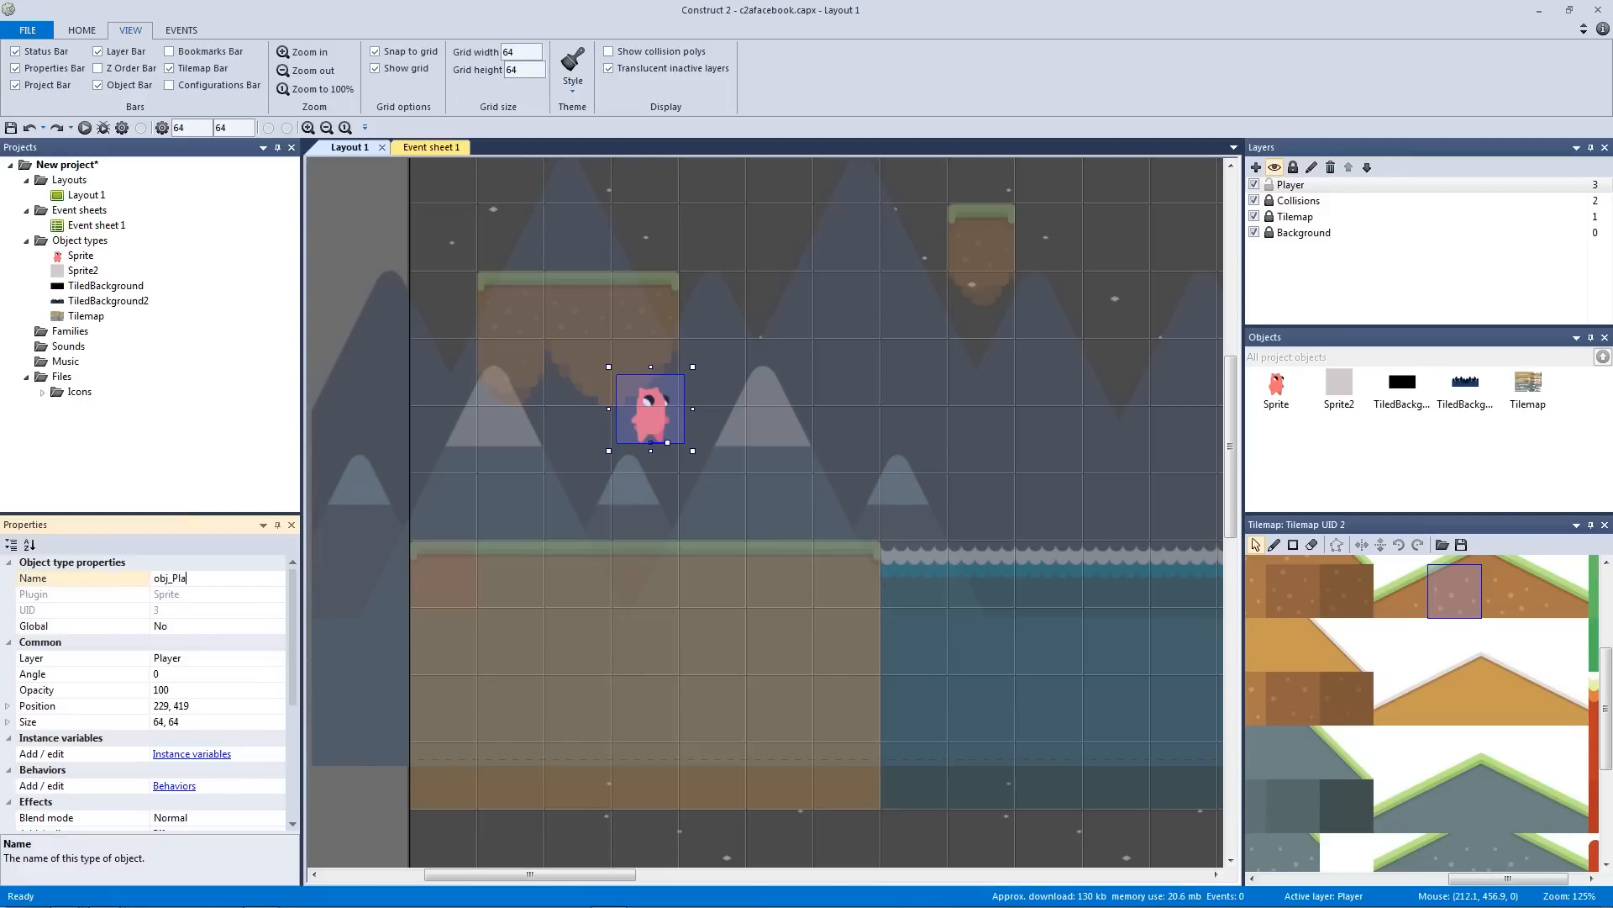
pyautogui.write('yer')
pyautogui.press('Return')
# Open the behavior list of obj_Player and the dialog for adding a behavior, arranging the two windows side by side
pyautogui.moveTo(287, 668); pyautogui.dragTo(289, 733)
pyautogui.click(63, 661)
pyautogui.click(12, 658)
pyautogui.click(13, 658)
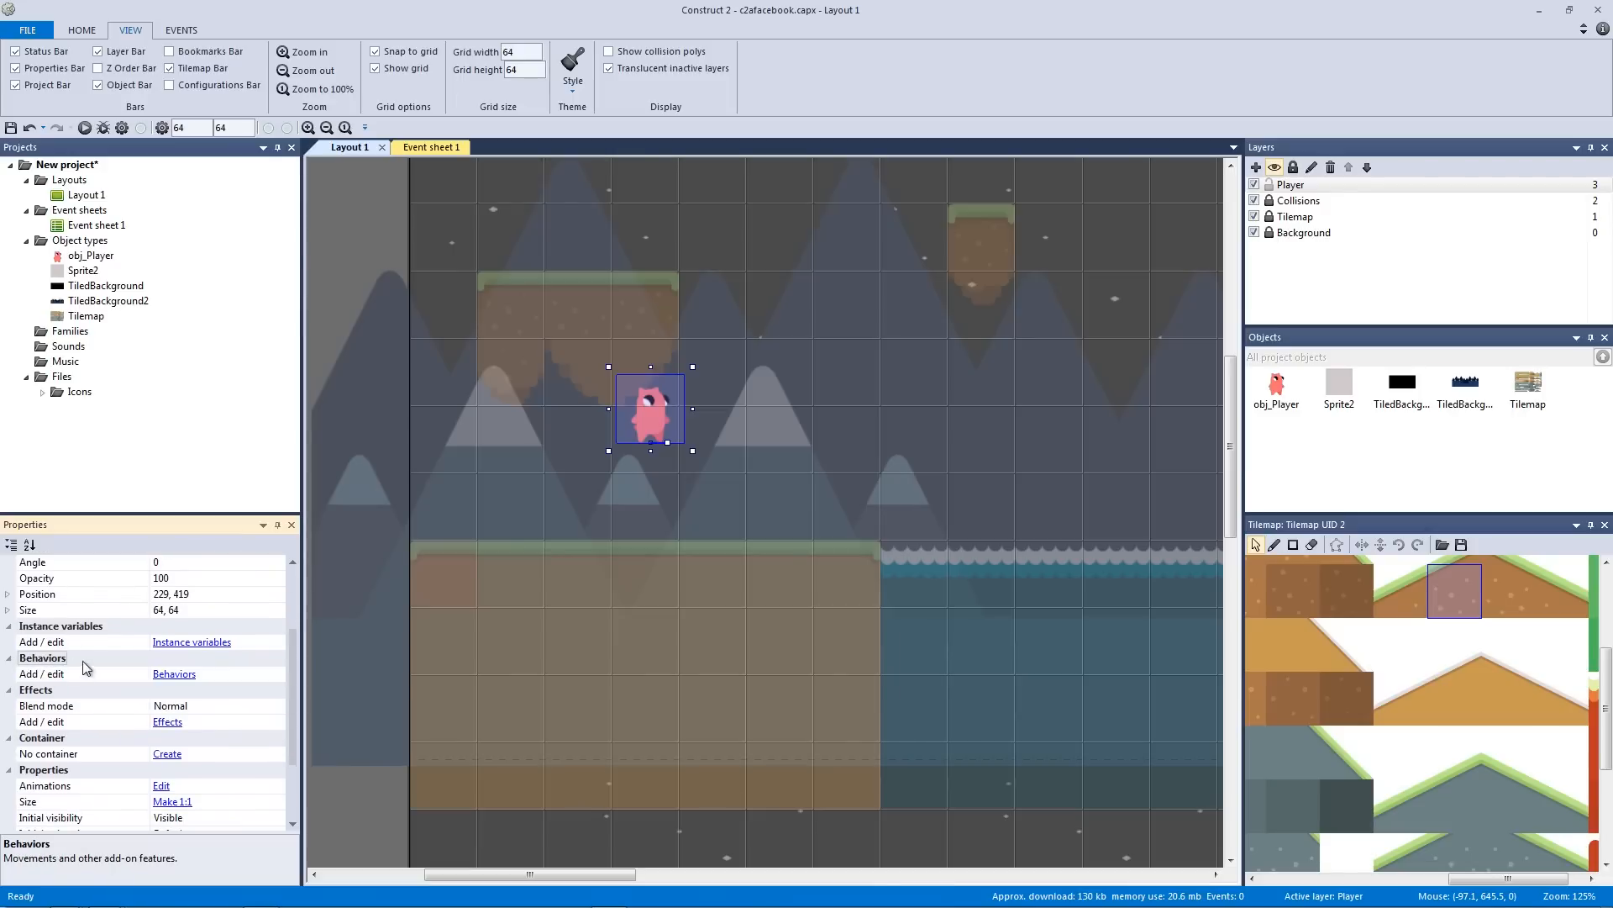
pyautogui.click(167, 683)
pyautogui.moveTo(548, 474); pyautogui.dragTo(916, 282)
pyautogui.moveTo(1094, 487); pyautogui.dragTo(1214, 865)
pyautogui.moveTo(885, 275); pyautogui.dragTo(904, 189)
pyautogui.click(847, 203)
pyautogui.moveTo(714, 264); pyautogui.dragTo(624, 184)
pyautogui.moveTo(635, 531); pyautogui.dragTo(632, 786)
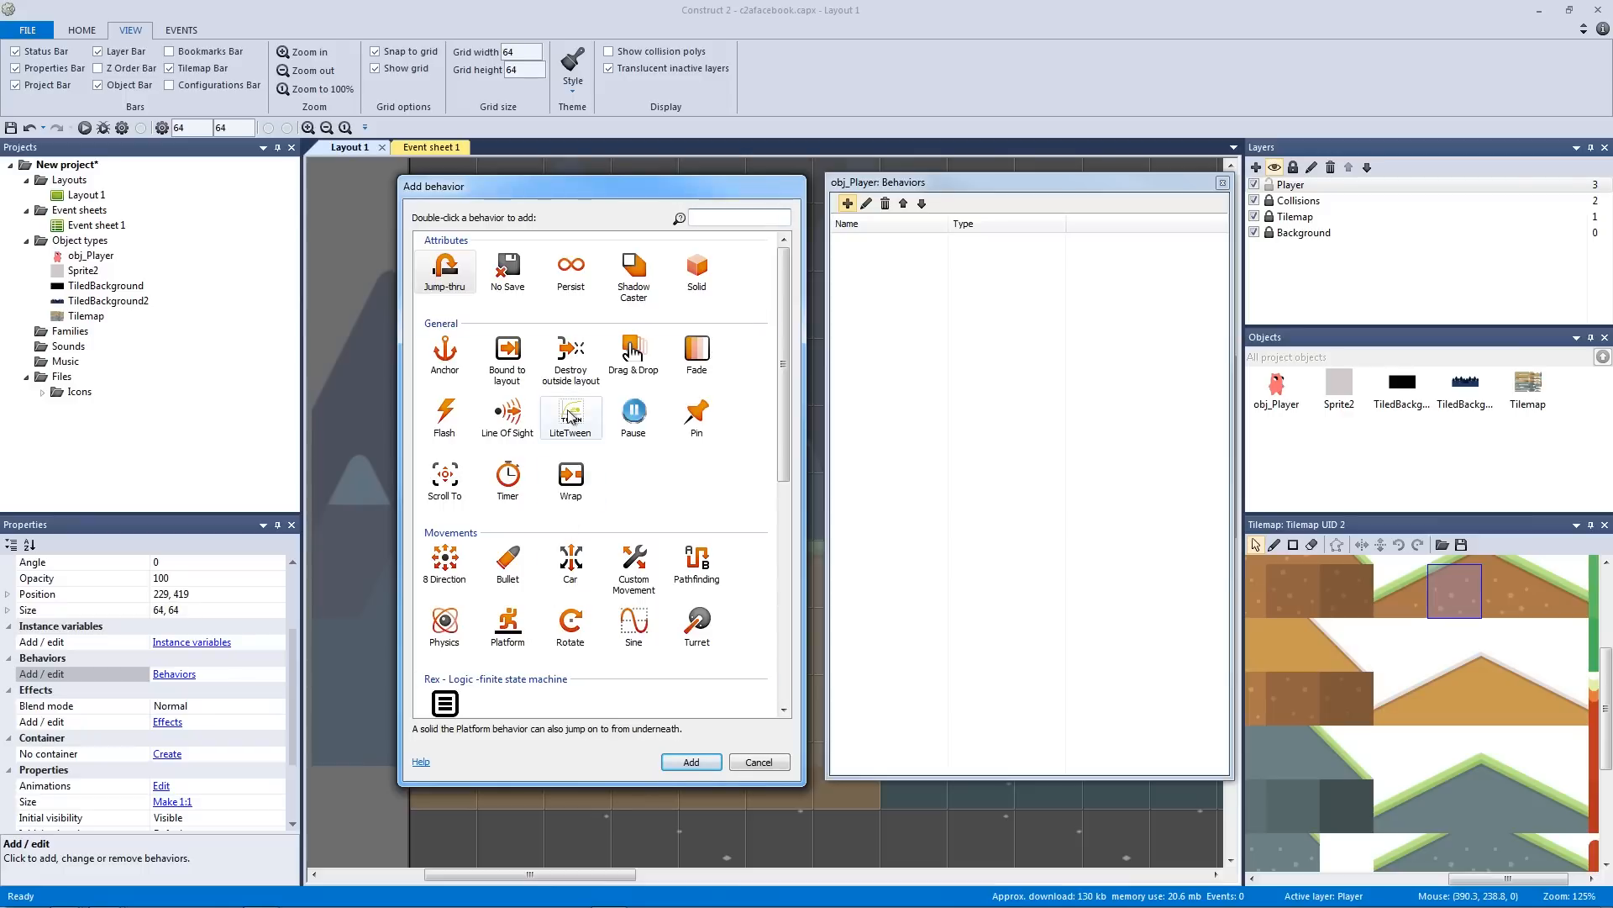
# Filter the available behaviors by "Plat", add the Platform behavior to obj_Player, and close the behavior list
pyautogui.moveTo(785, 442)
pyautogui.mouseDown()
pyautogui.moveTo(783, 501)
pyautogui.moveTo(788, 436)
pyautogui.mouseUp()
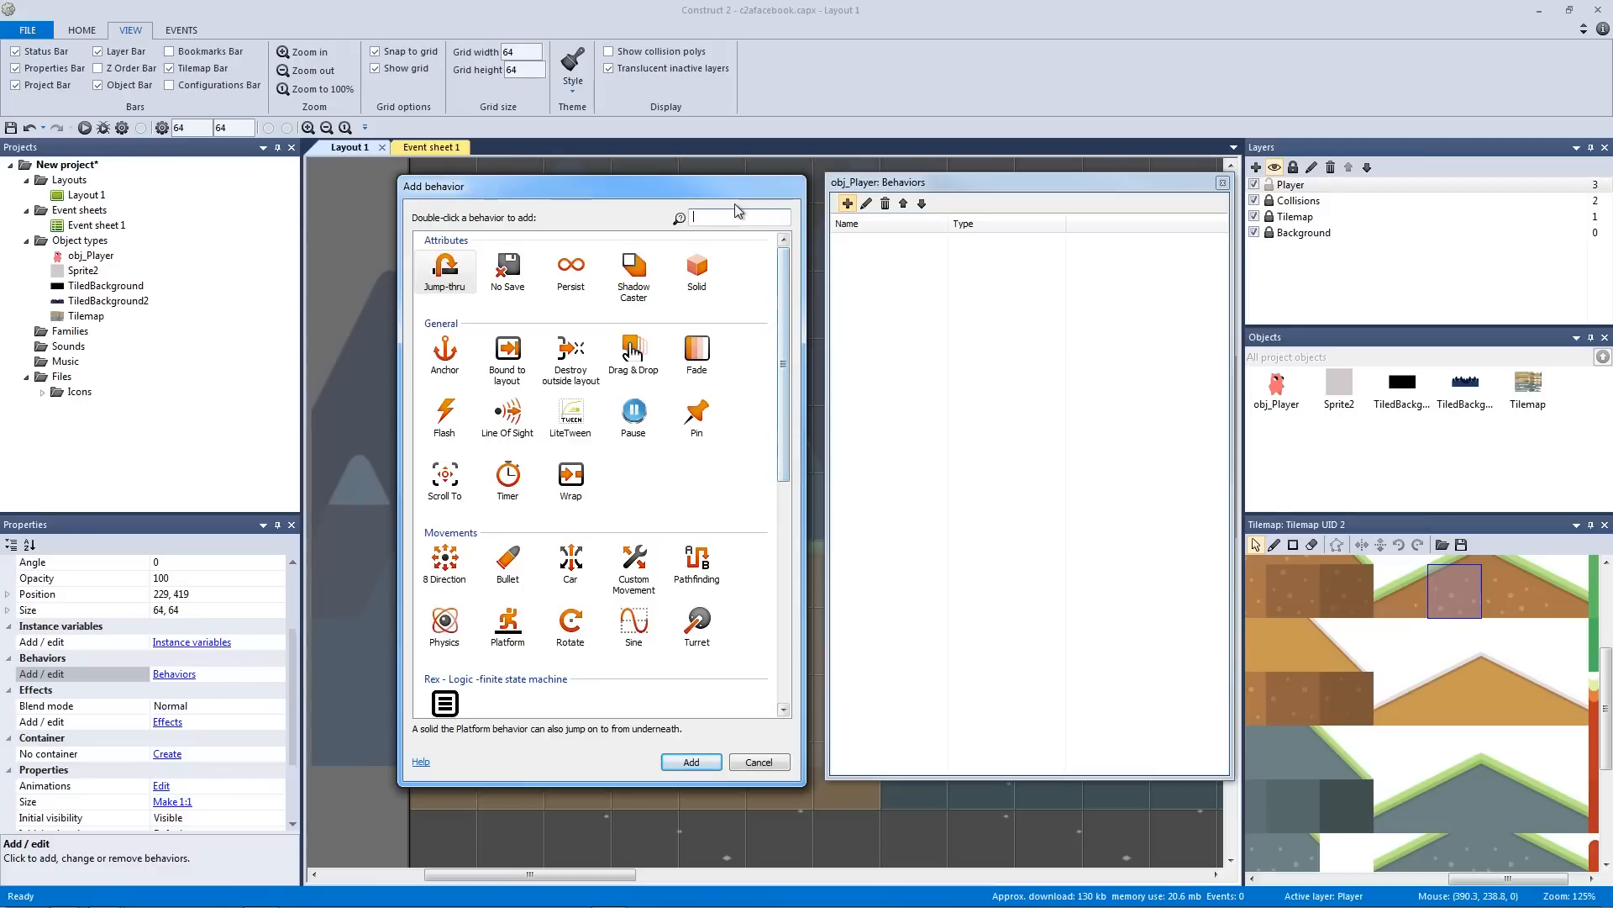
pyautogui.write('plat')
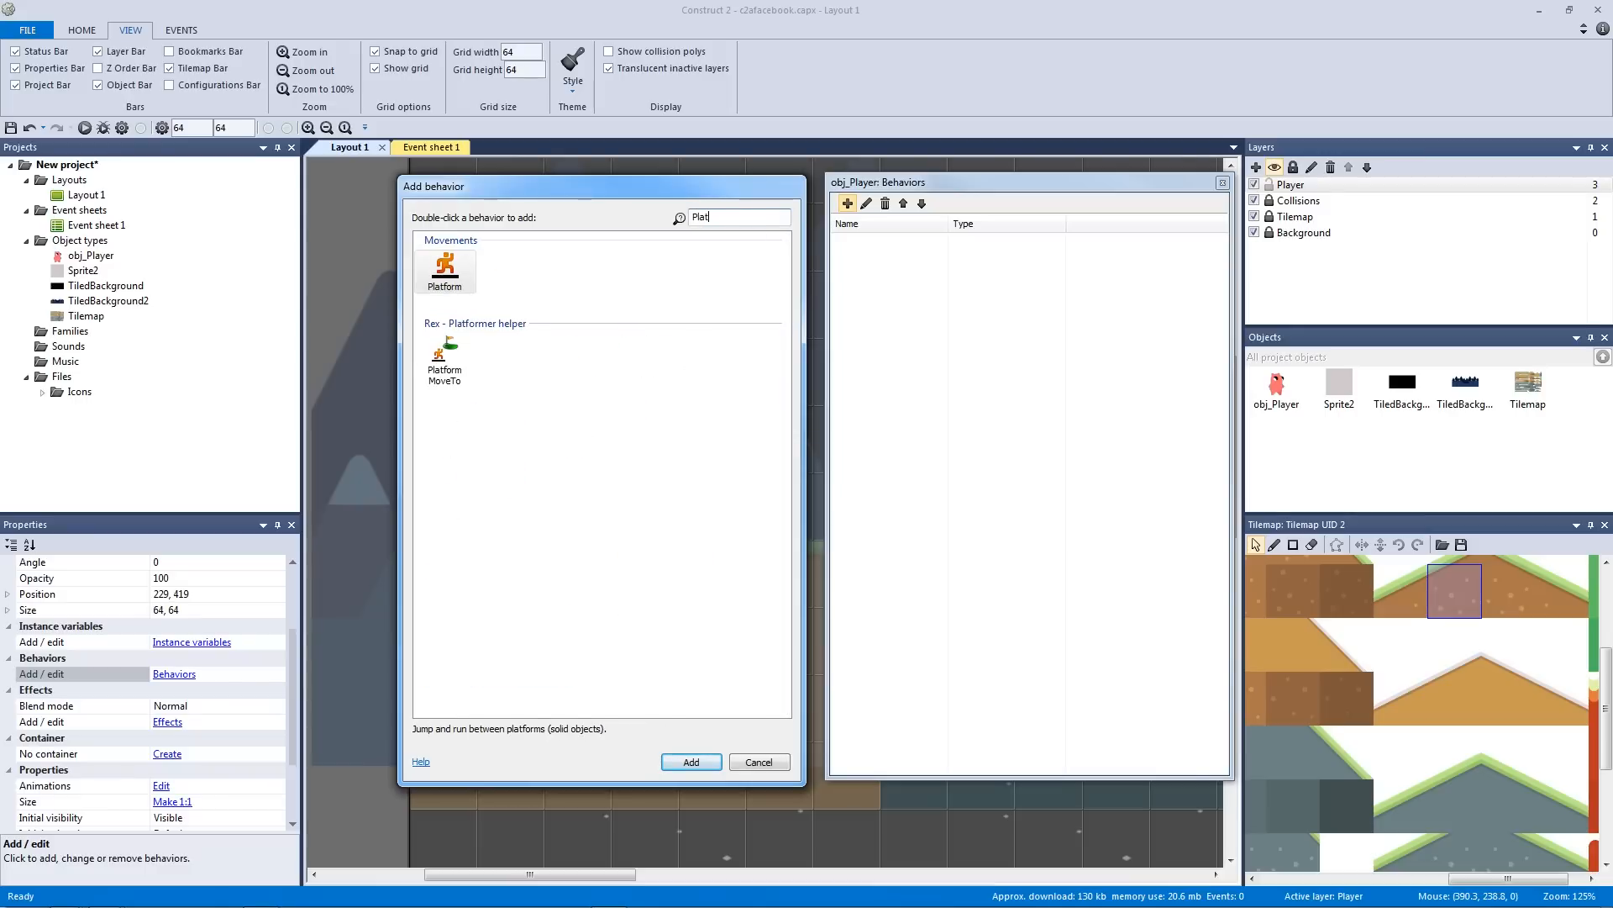
pyautogui.press('Return')
pyautogui.click(878, 249)
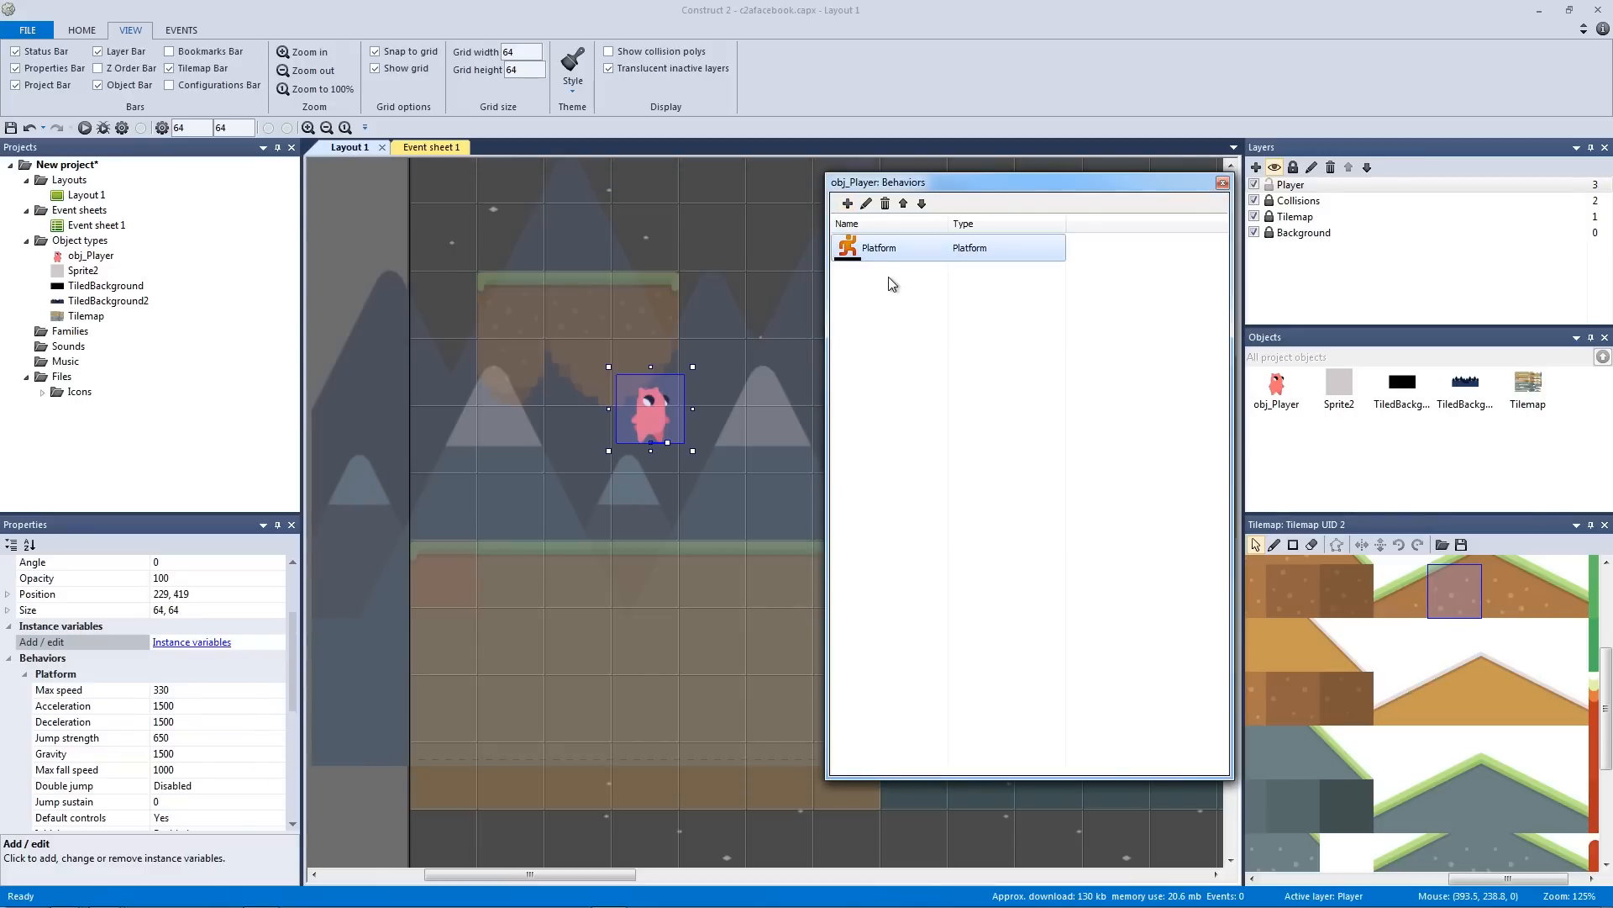
pyautogui.click(1222, 182)
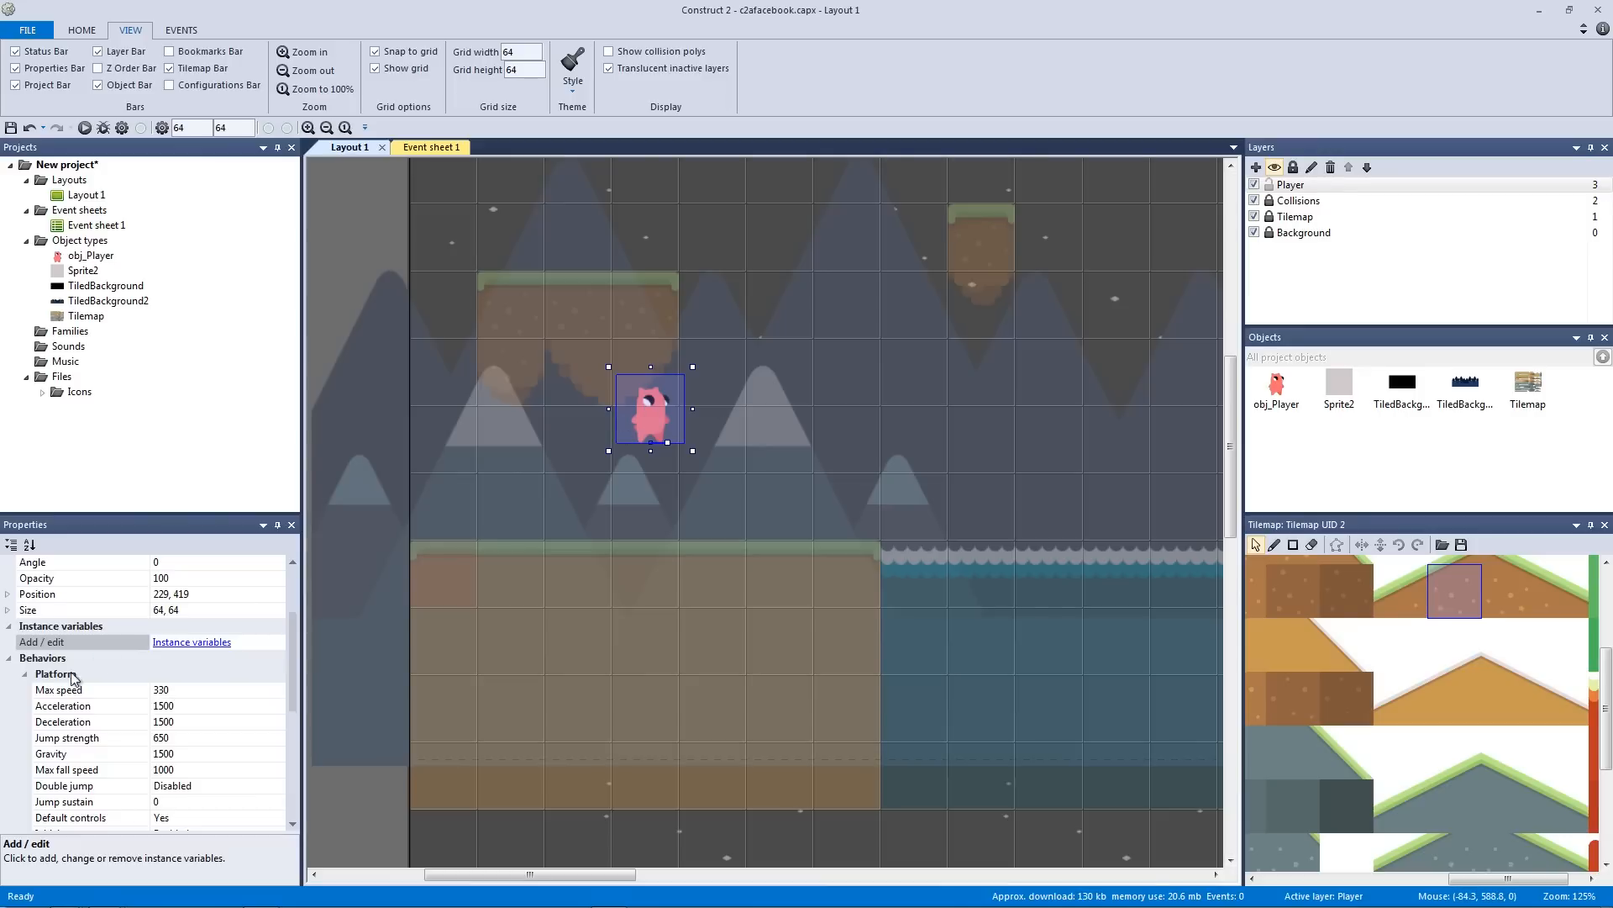
# Examine the Platform behavior settings of obj_Player, including the Double jump option, and deselect the sprite
pyautogui.click(24, 674)
pyautogui.click(369, 270)
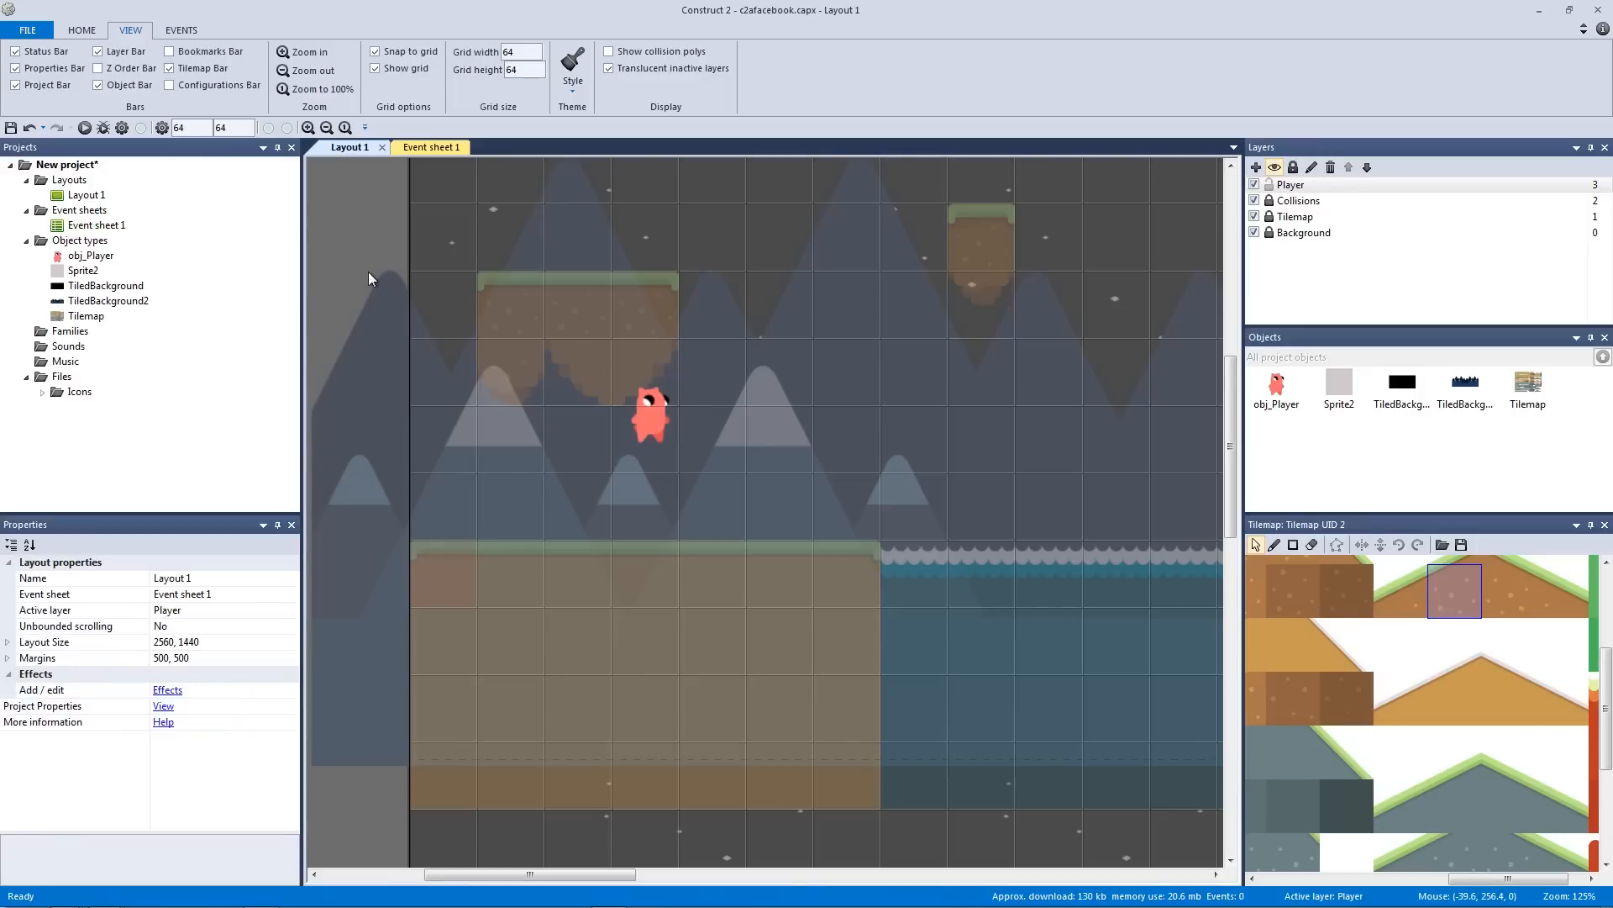
pyautogui.keyDown('ctrl'); pyautogui.scroll(-5, 403, 281); pyautogui.keyUp('ctrl')
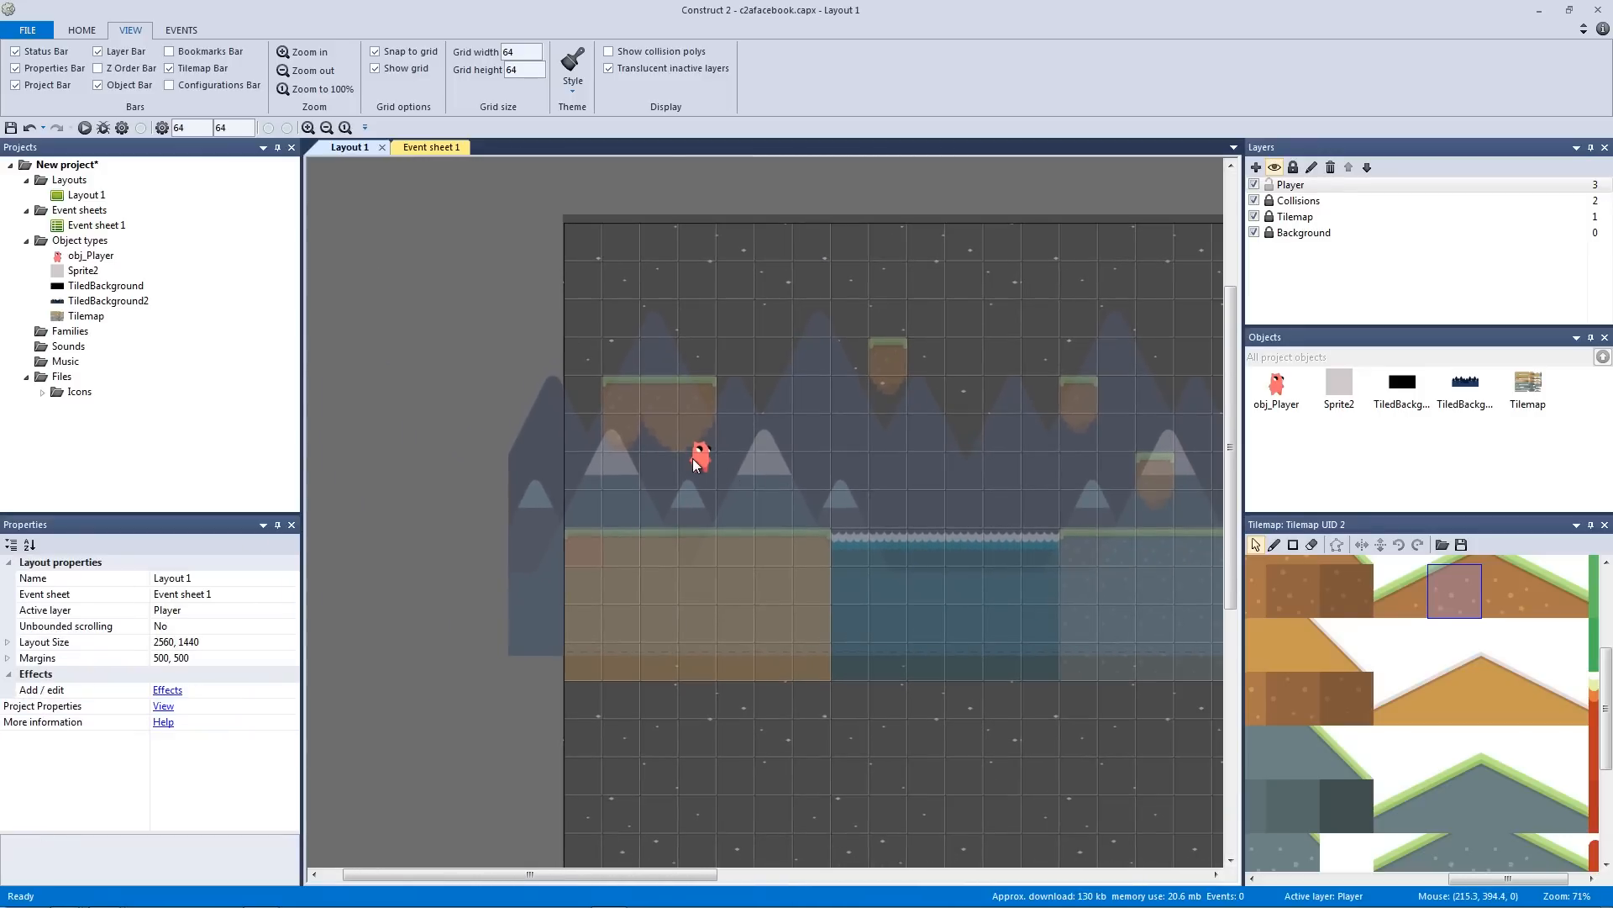
pyautogui.click(696, 461)
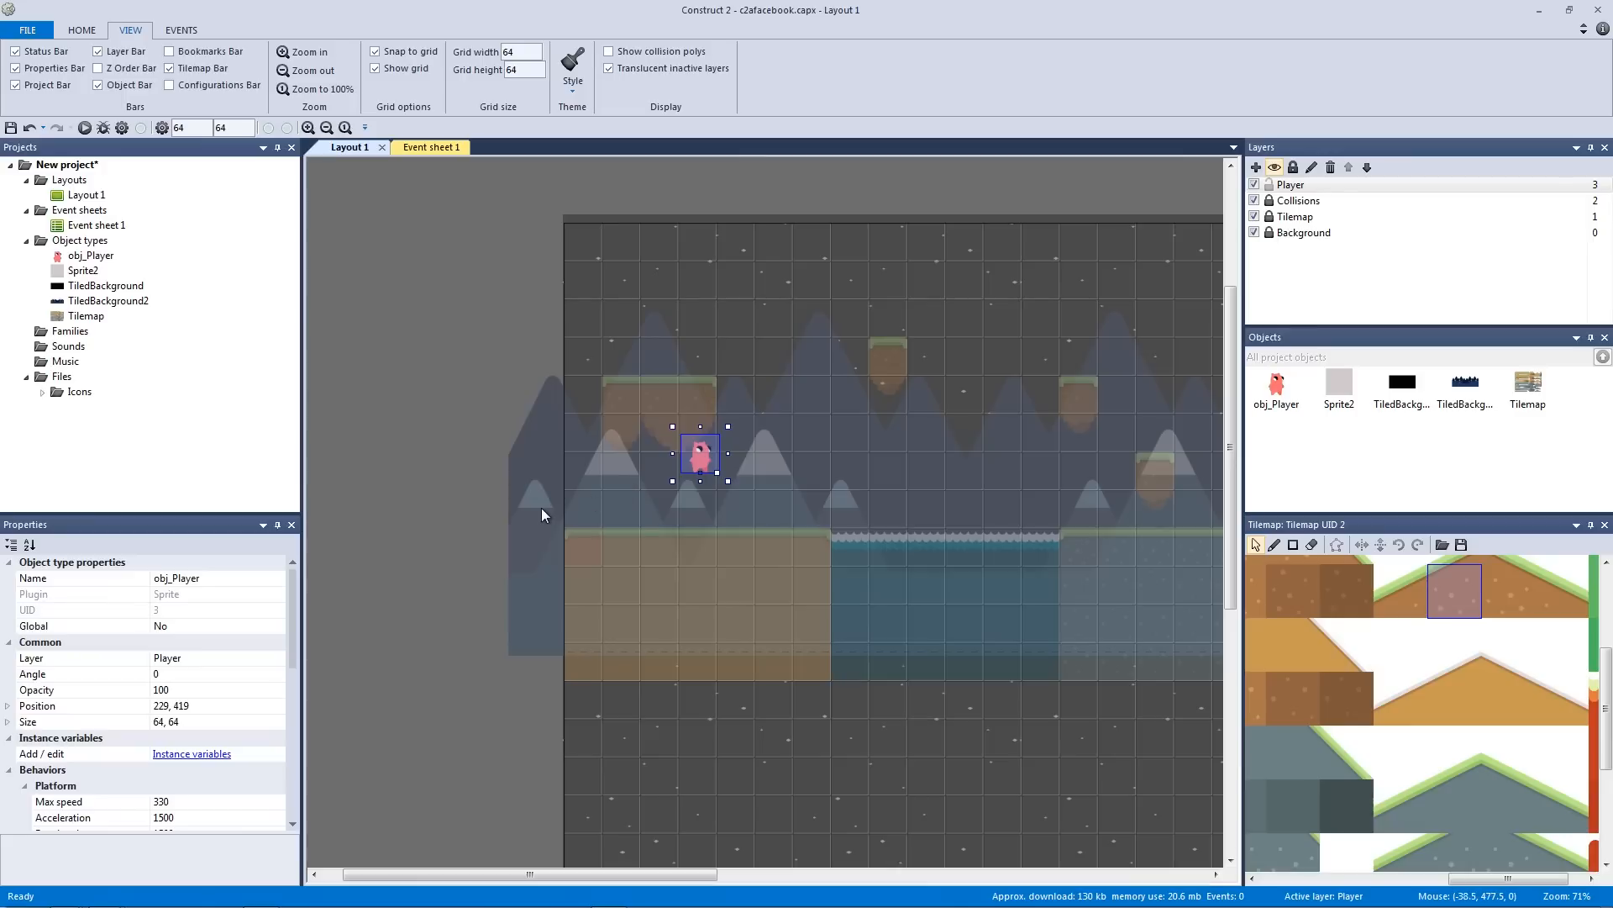
pyautogui.click(471, 410)
pyautogui.click(704, 455)
pyautogui.moveTo(294, 617); pyautogui.dragTo(281, 699)
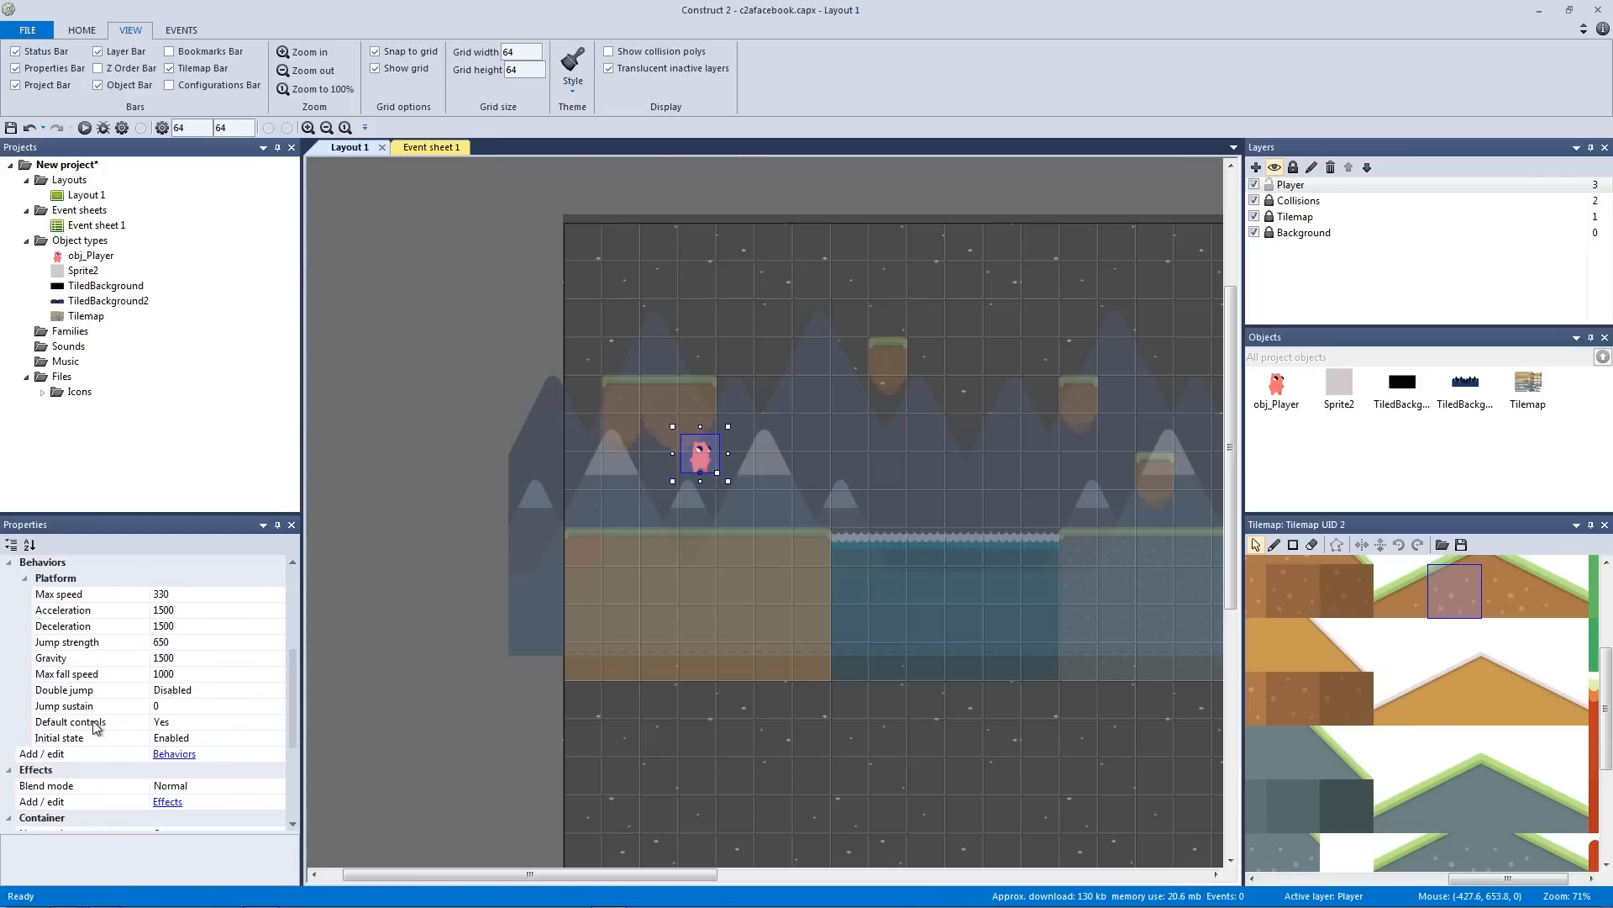
pyautogui.click(160, 689)
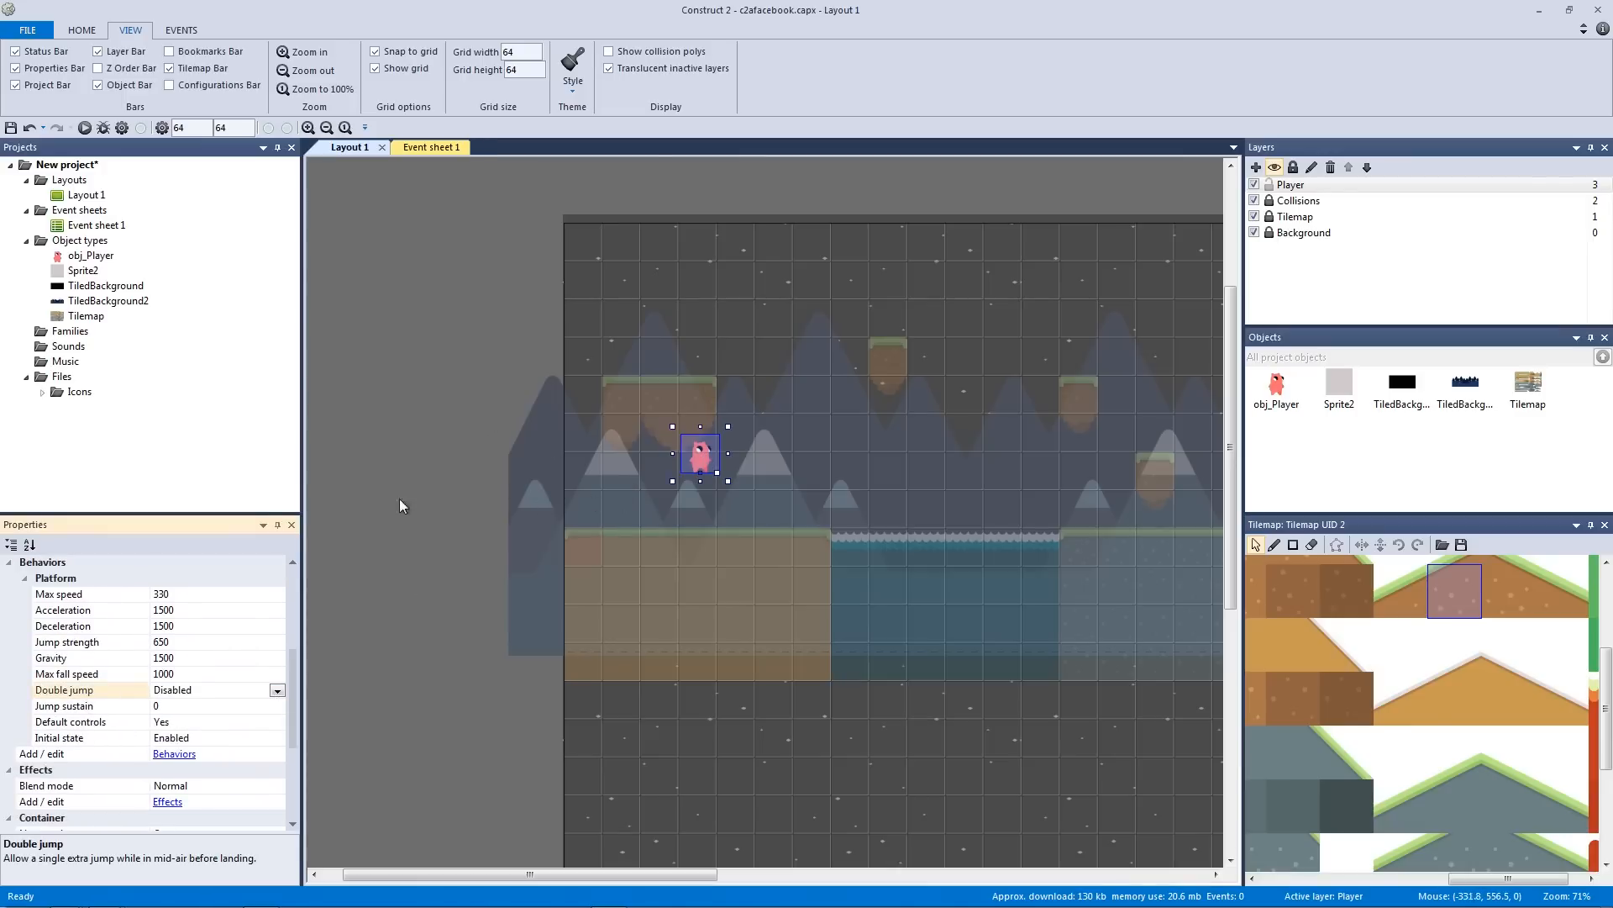
pyautogui.click(429, 442)
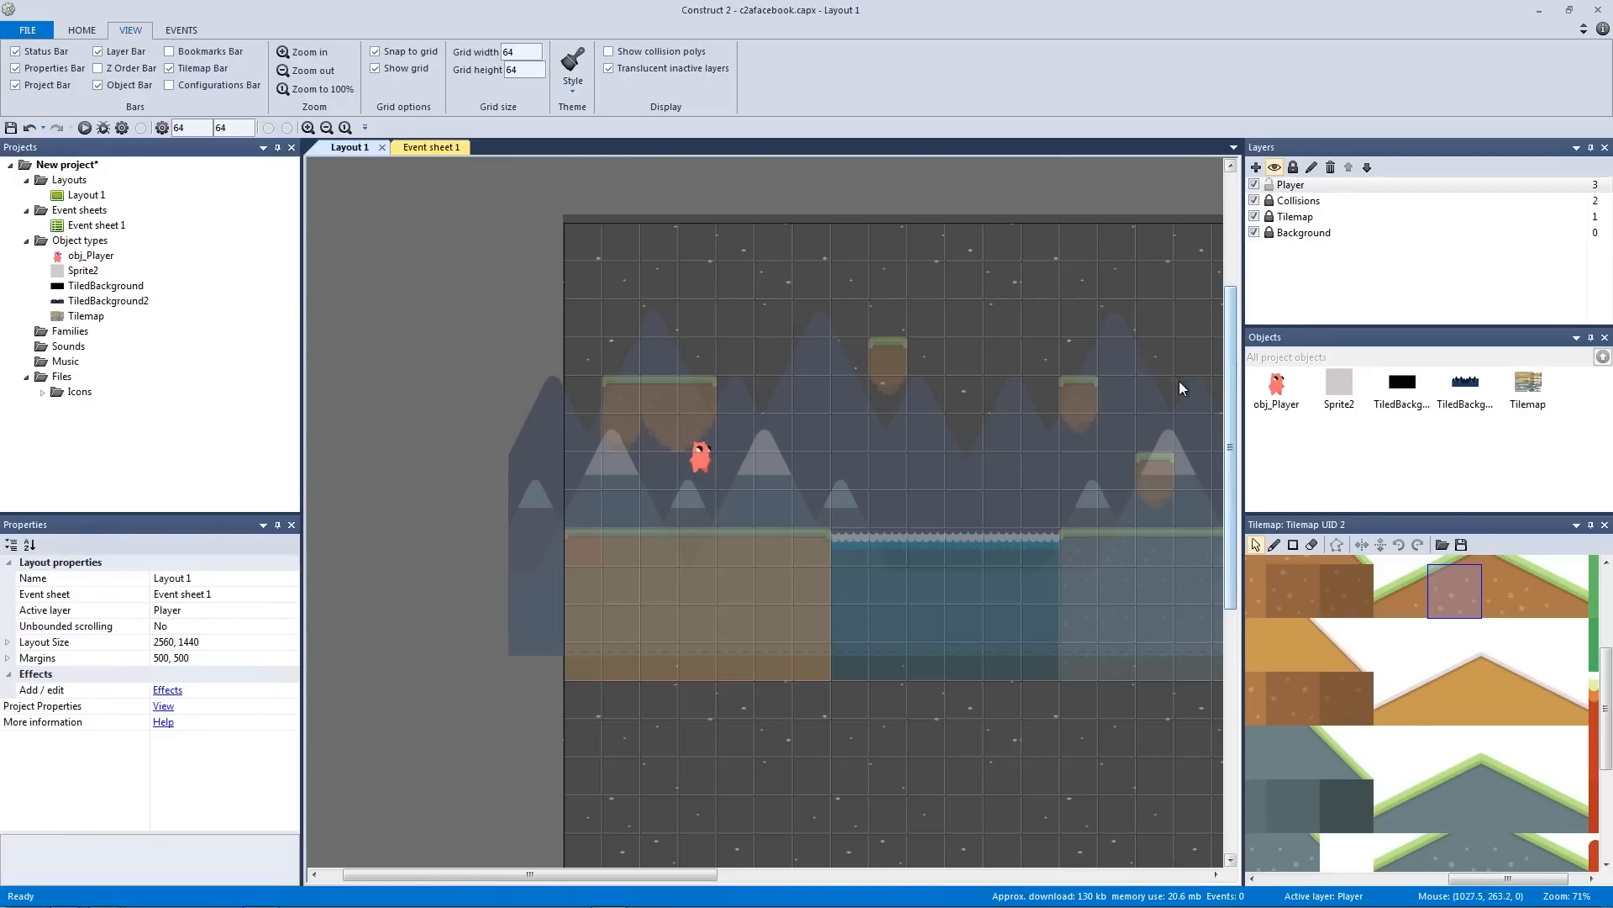
# Select the Sprite2 object, hide the Tilemap bar, and rename Sprite2 as obj_Collision
pyautogui.moveTo(1340, 382); pyautogui.dragTo(579, 546)
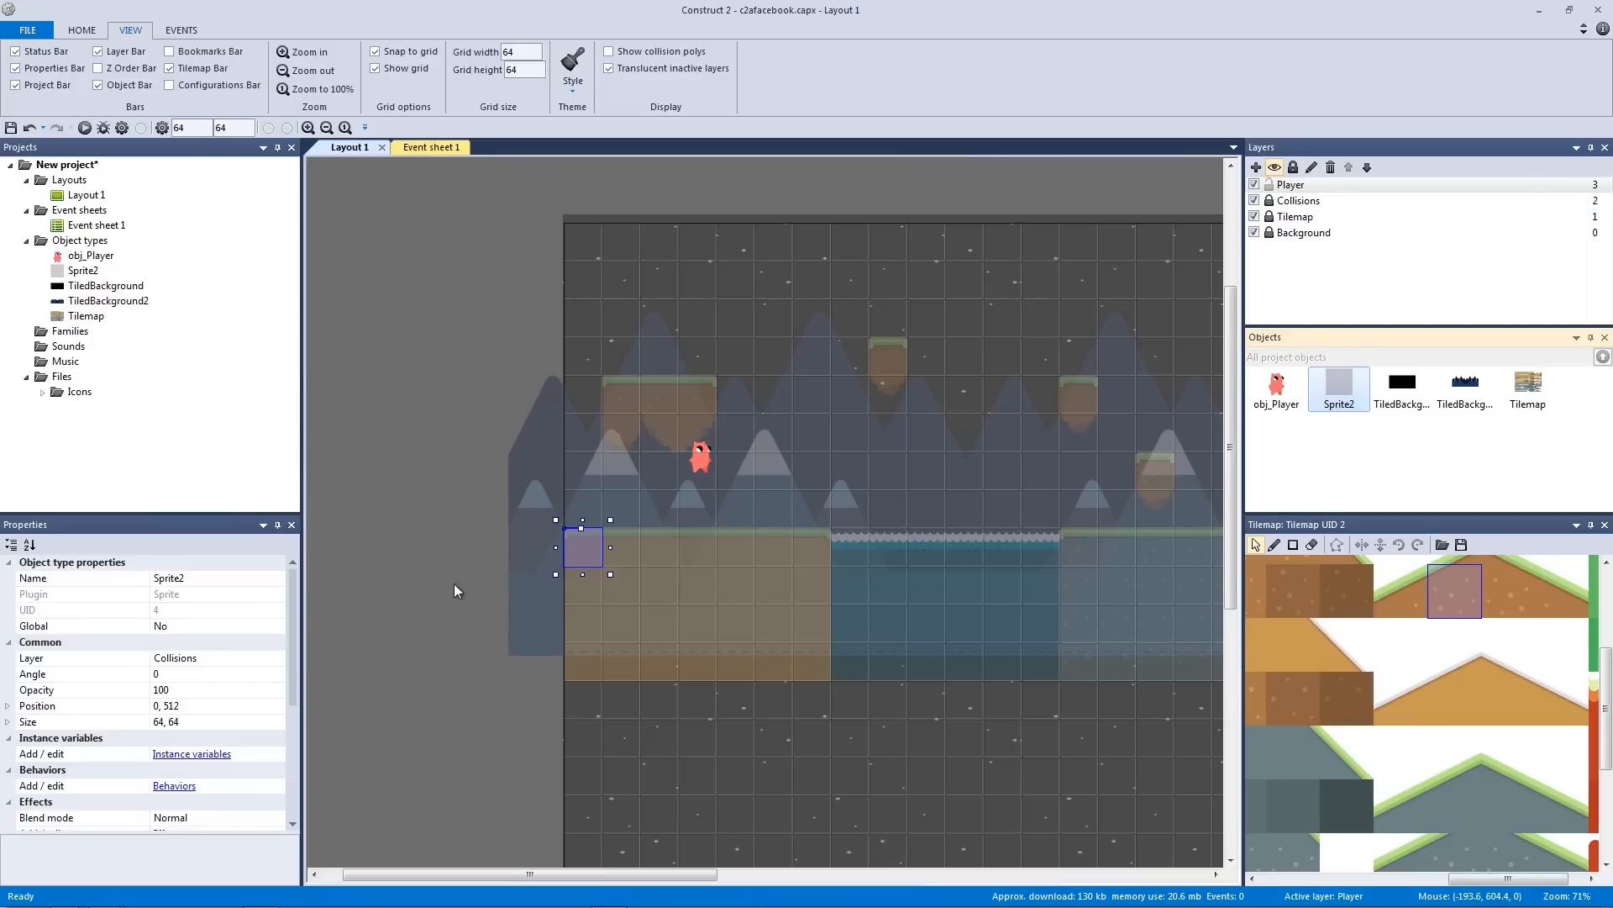
pyautogui.click(198, 68)
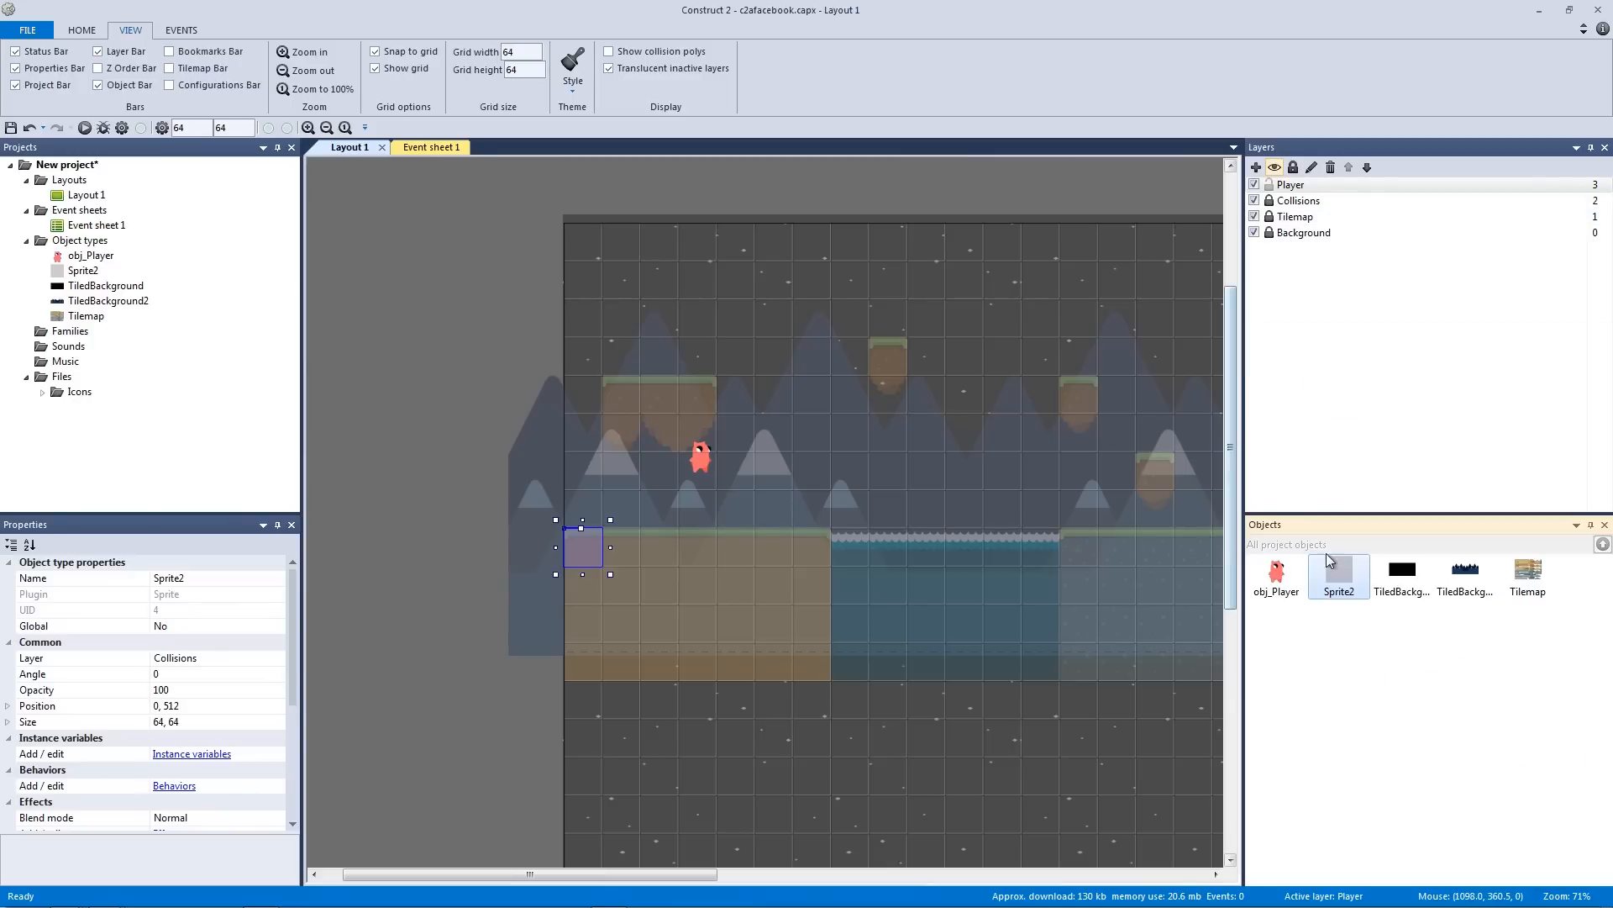
pyautogui.click(252, 580)
pyautogui.write('obj')
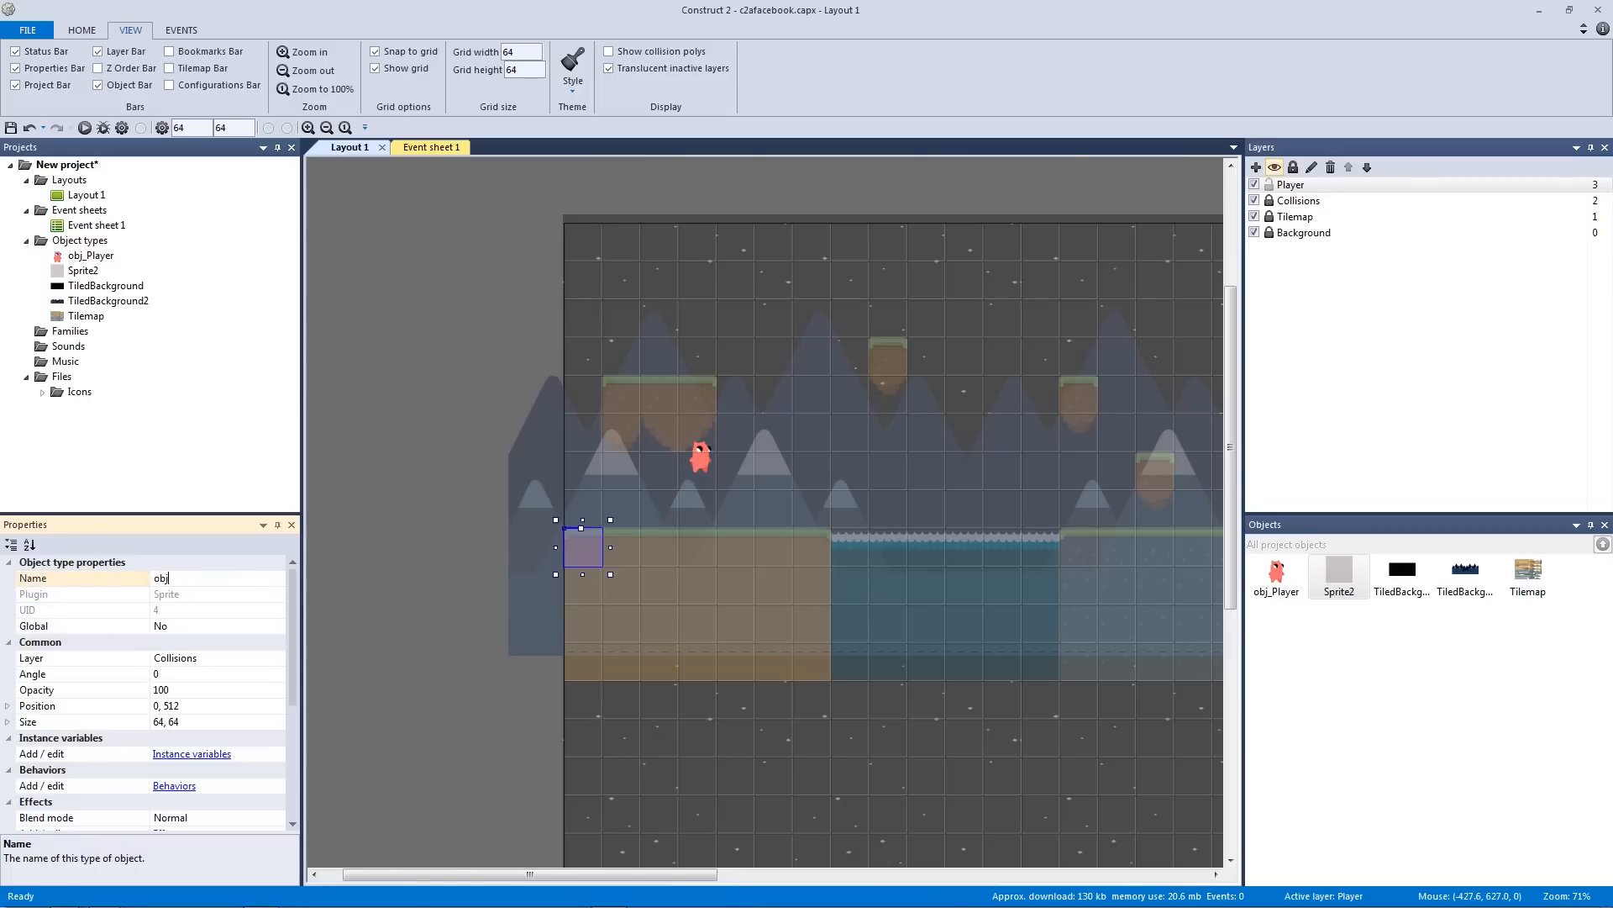
pyautogui.write('_Collision')
pyautogui.press('Return')
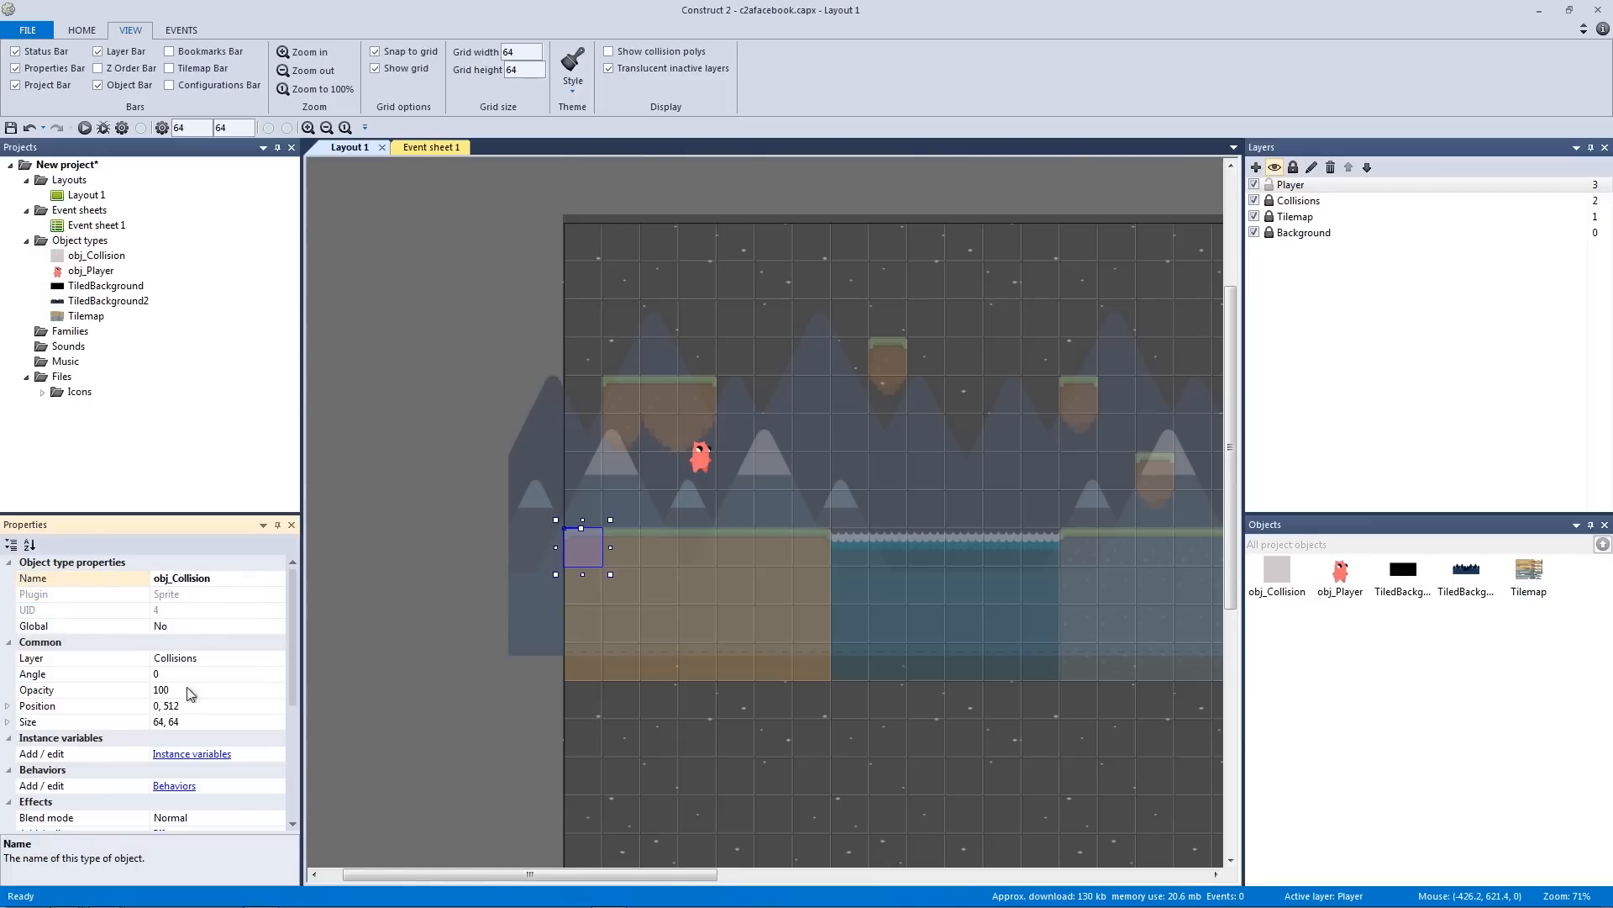
# Add the Solid behavior to obj_Collision and close its behavior list
pyautogui.click(177, 787)
pyautogui.moveTo(532, 476); pyautogui.dragTo(972, 283)
pyautogui.click(898, 305)
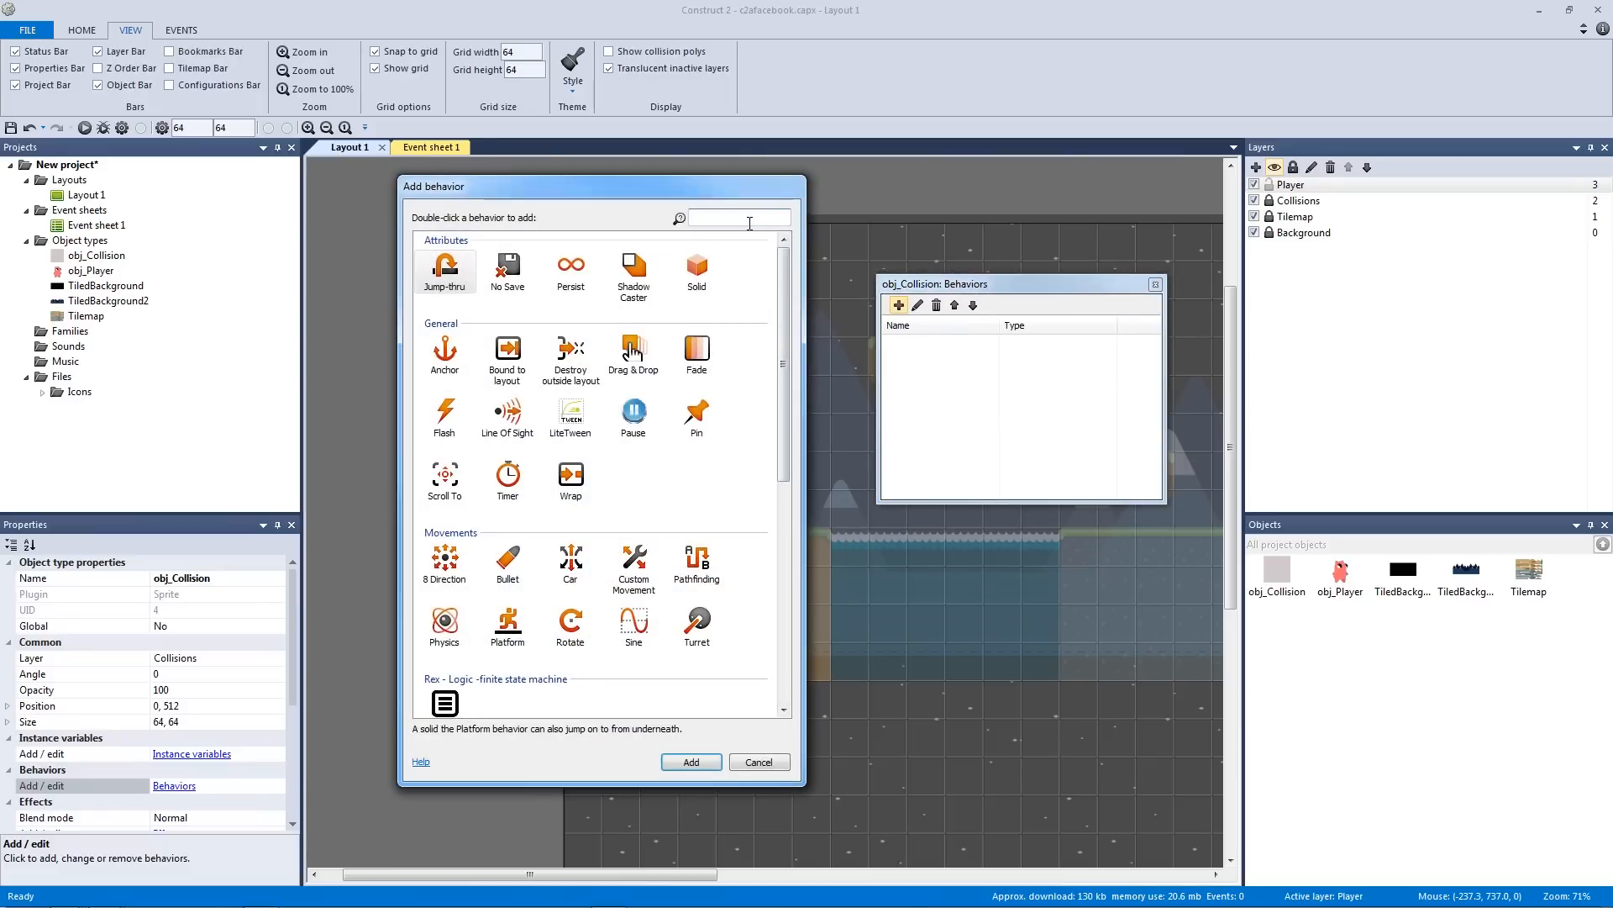
pyautogui.click(696, 271)
pyautogui.doubleClick(702, 271)
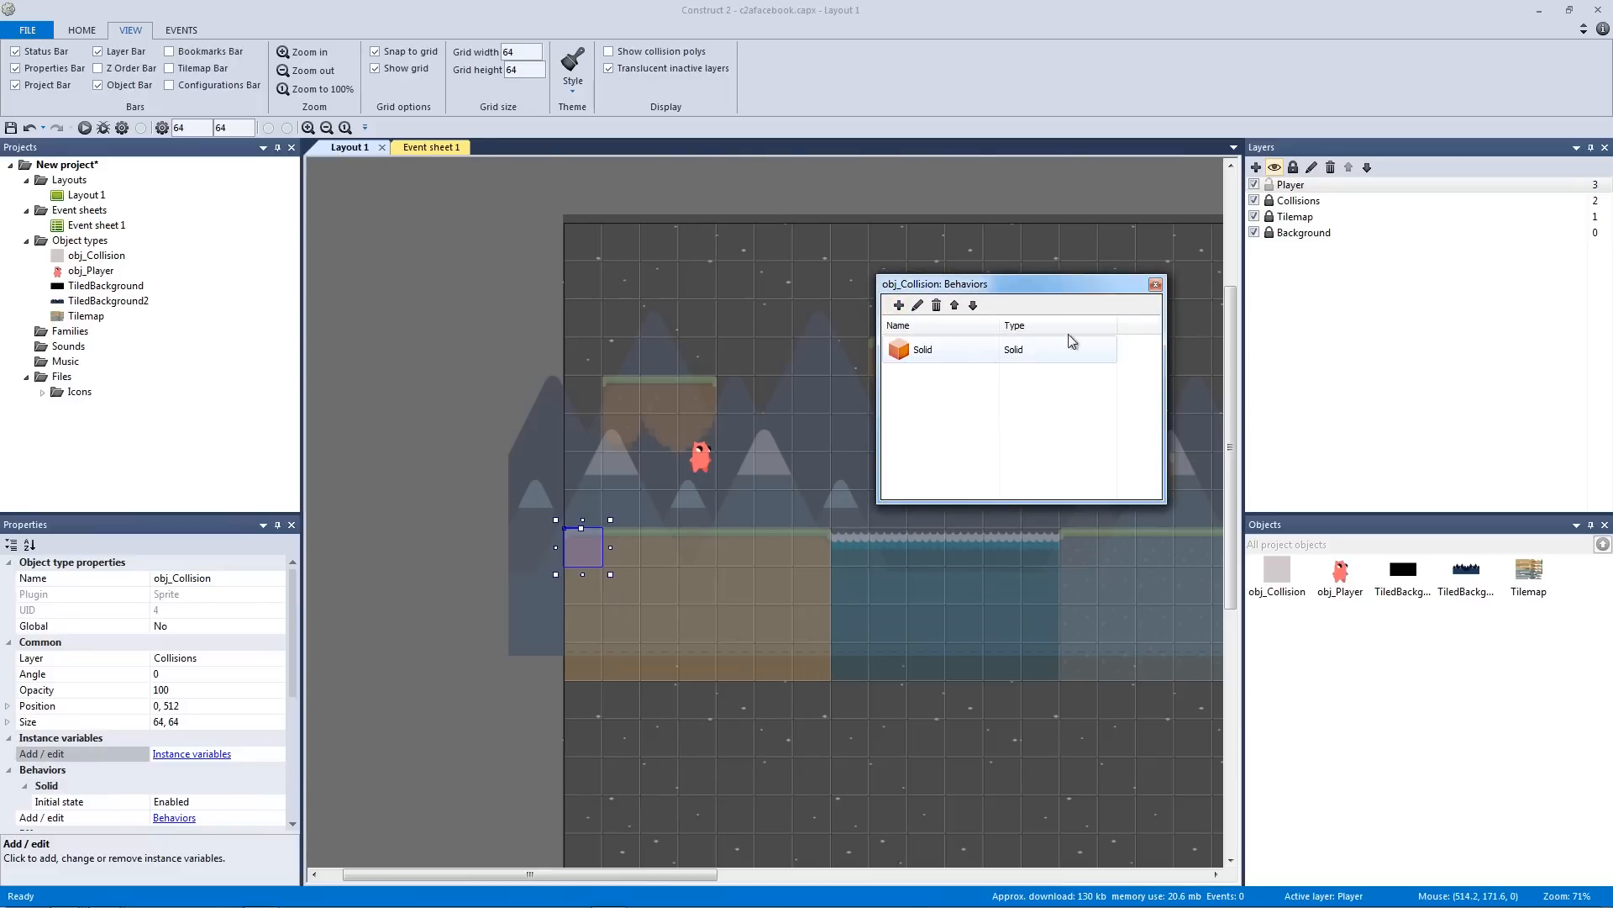
pyautogui.click(1154, 285)
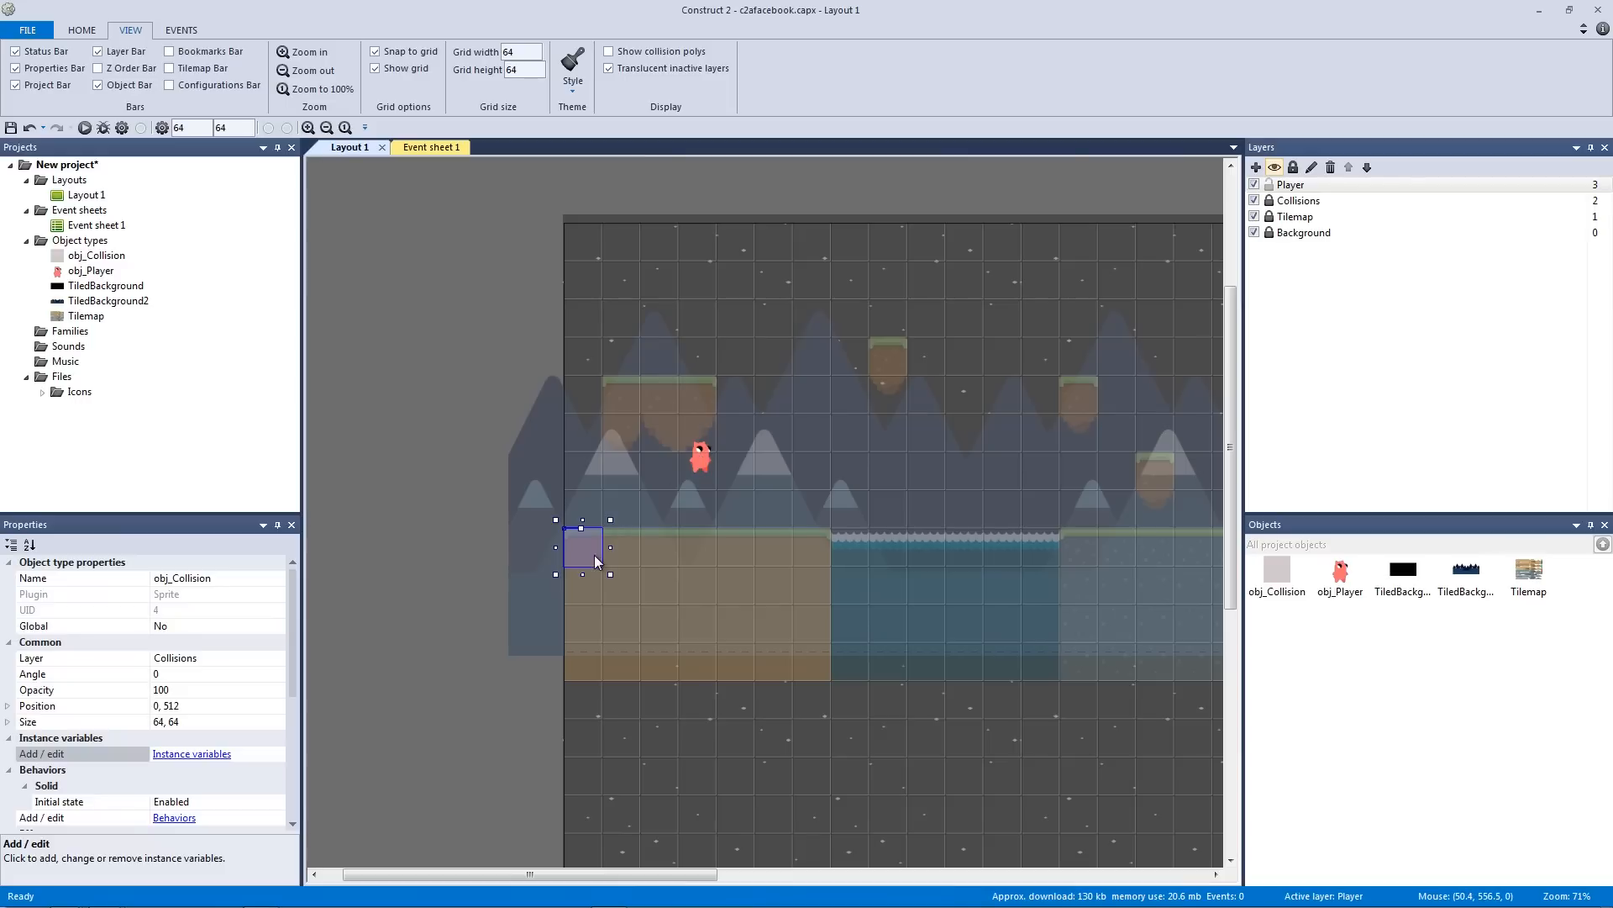
# Make Collisions the active layer and unlock it for editing
pyautogui.click(1298, 200)
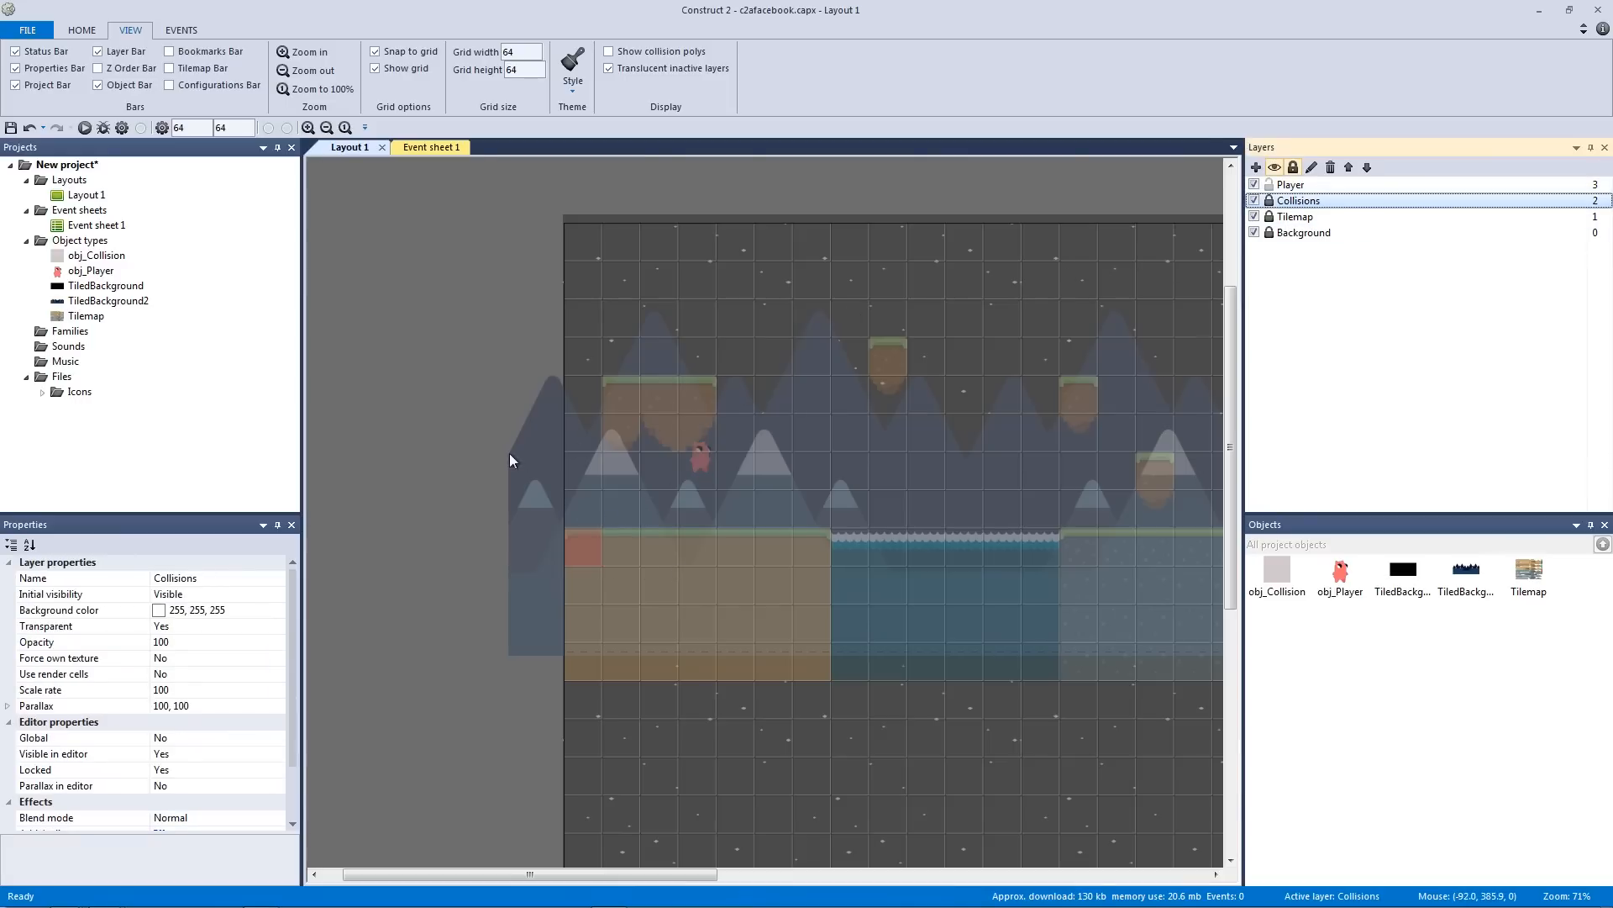
pyautogui.click(468, 427)
pyautogui.keyDown('ctrl'); pyautogui.scroll(4, 467, 430); pyautogui.keyUp('ctrl')
pyautogui.keyDown('ctrl'); pyautogui.scroll(2, 466, 430); pyautogui.keyUp('ctrl')
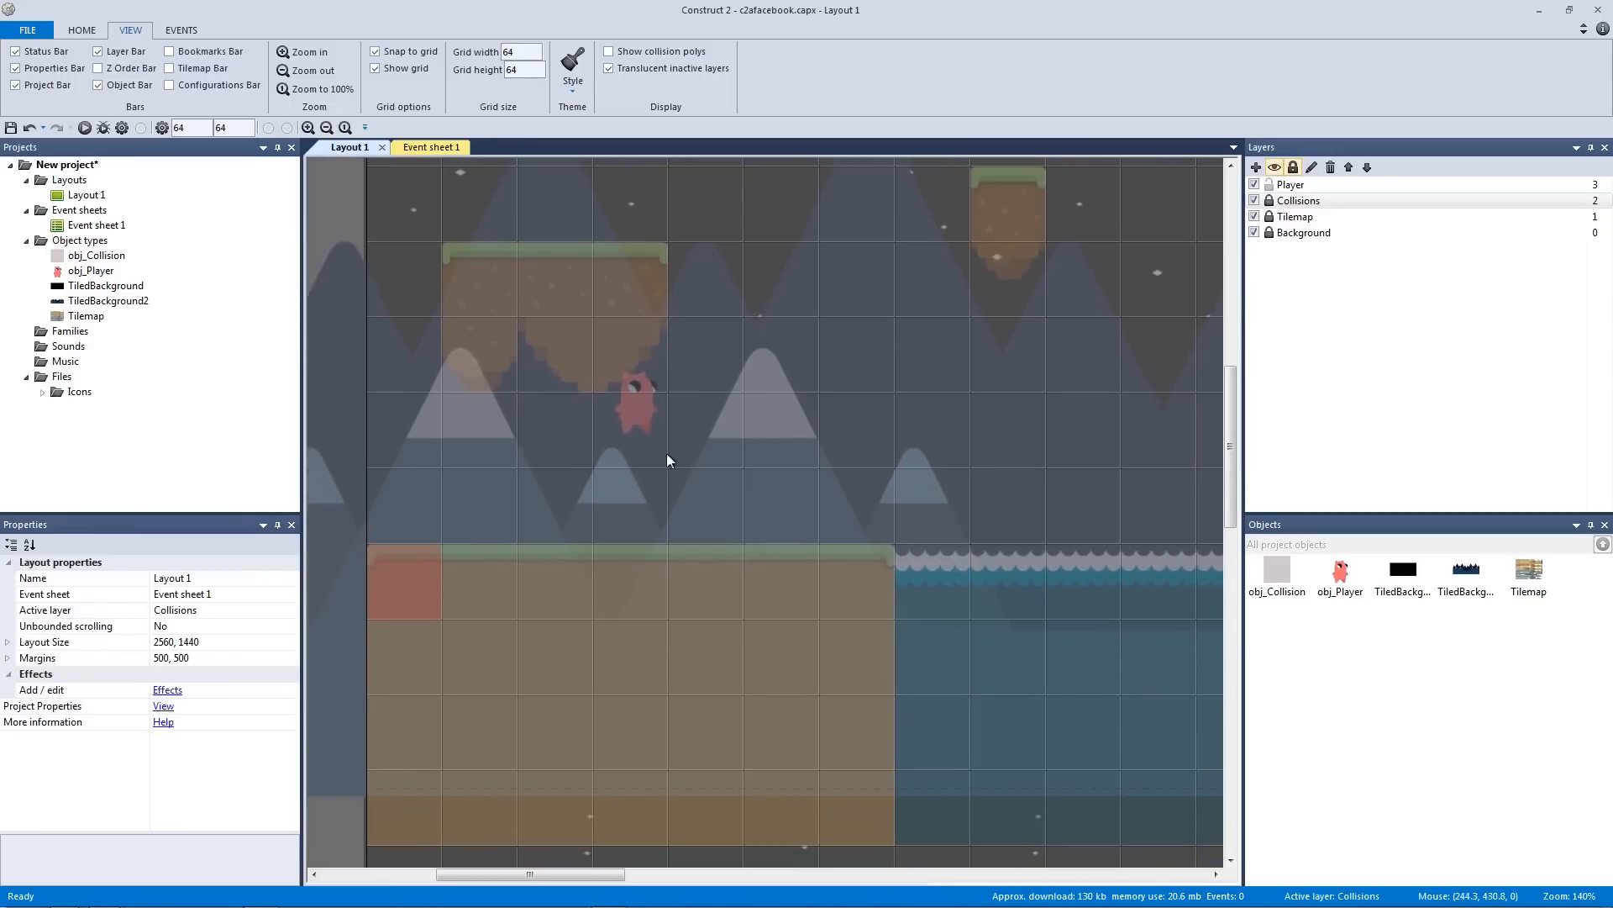
pyautogui.click(1290, 207)
pyautogui.click(1405, 202)
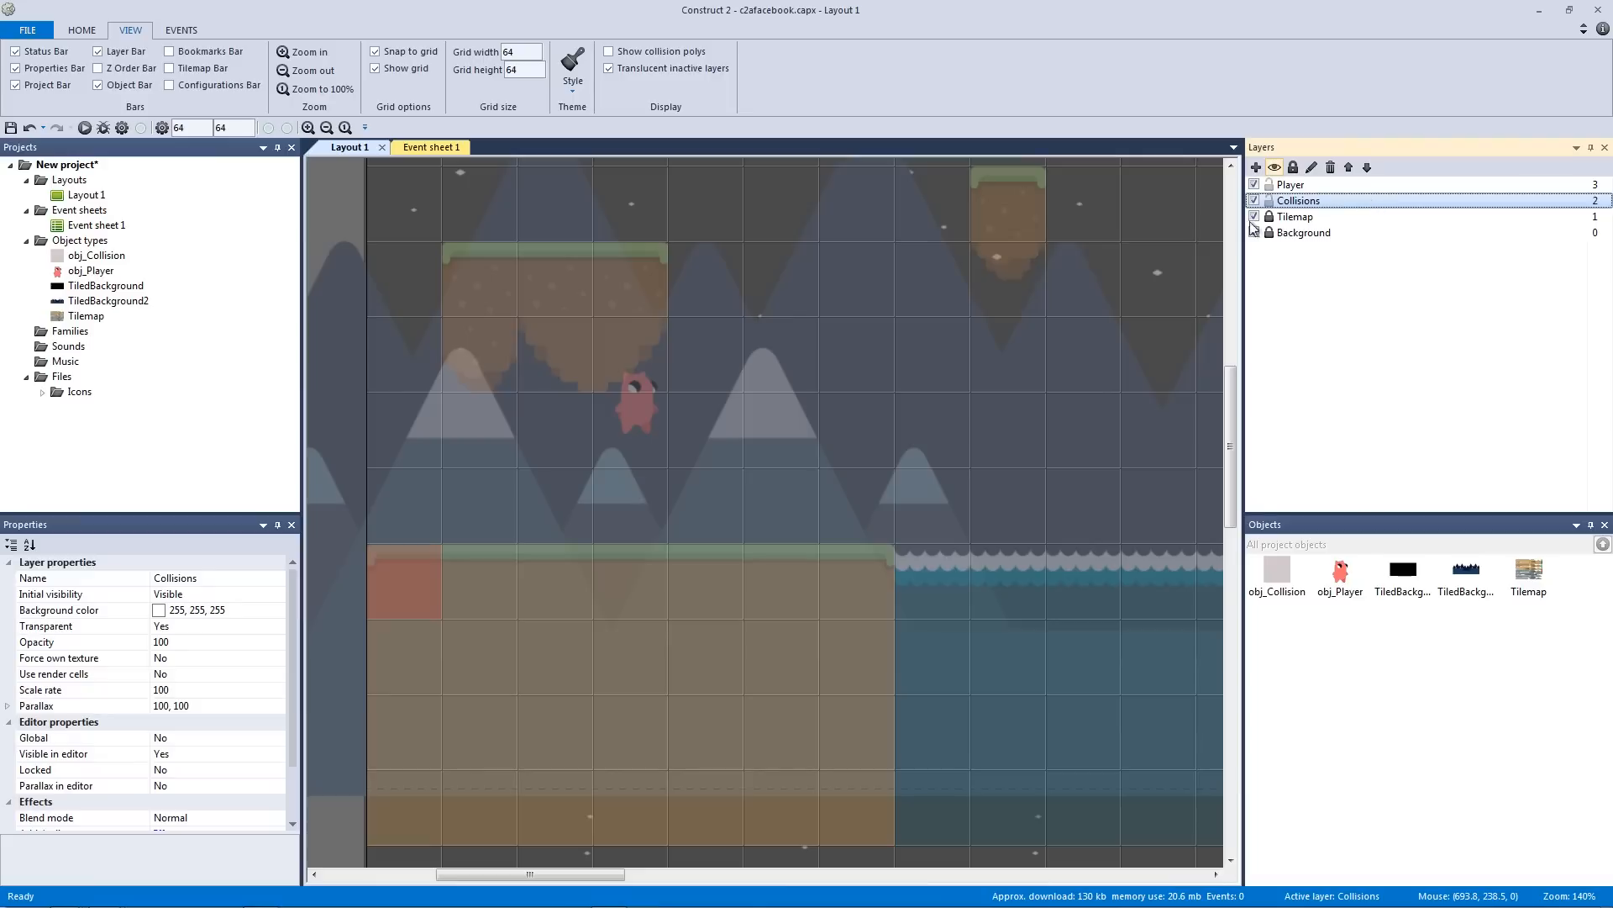
# Examine the fill color and alpha of the obj_Collision sprite in the image editor, and close the editor
pyautogui.click(417, 565)
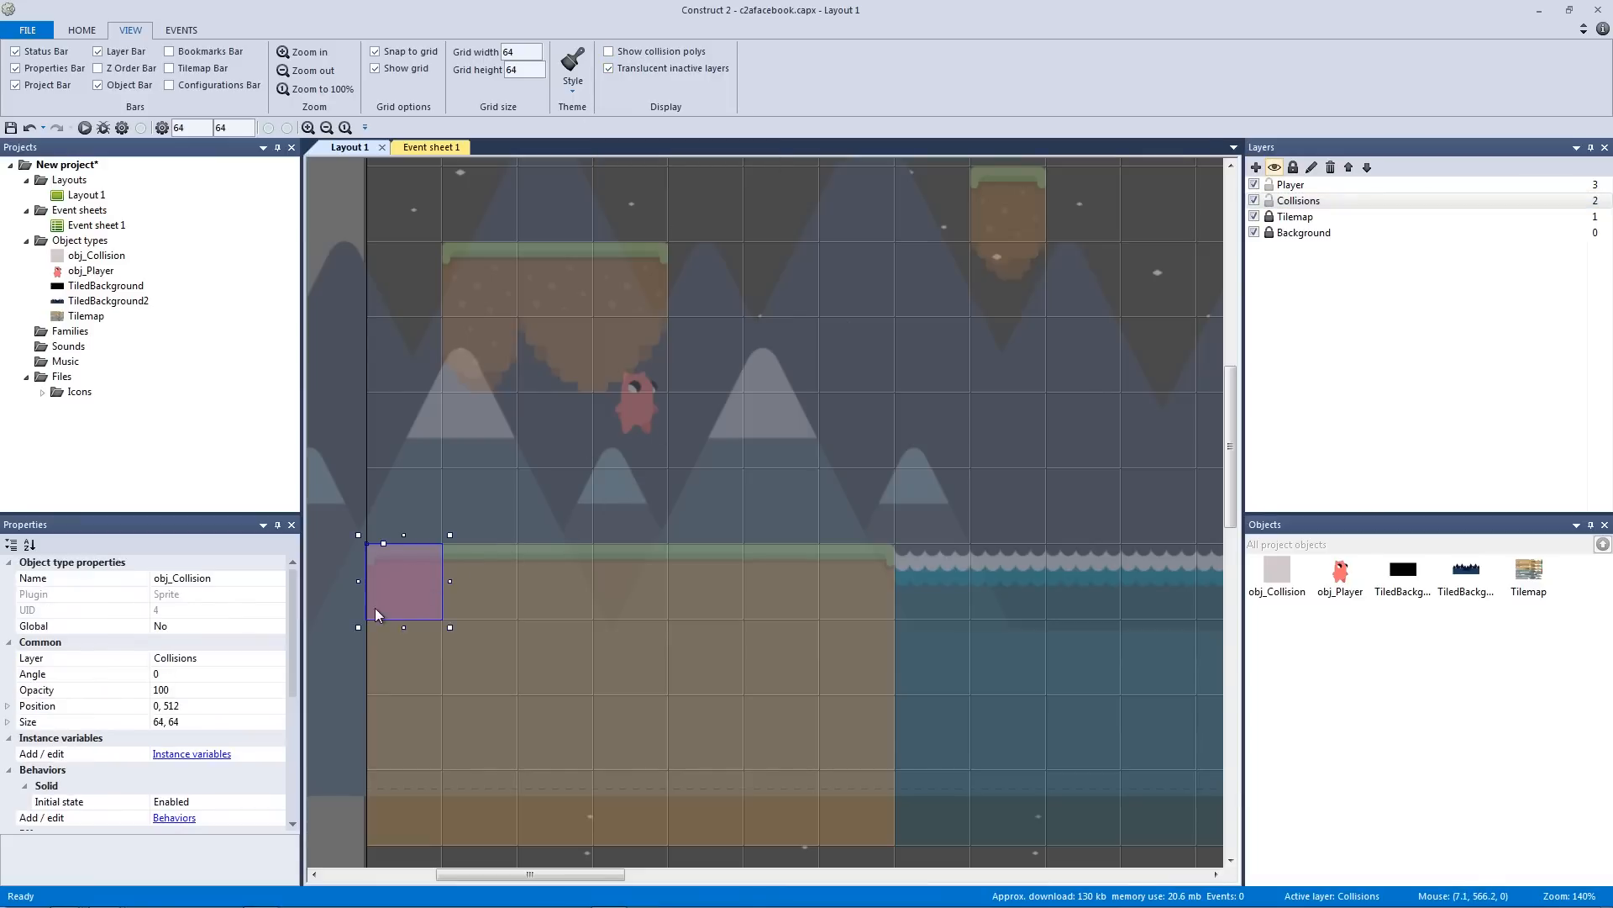
pyautogui.doubleClick(405, 583)
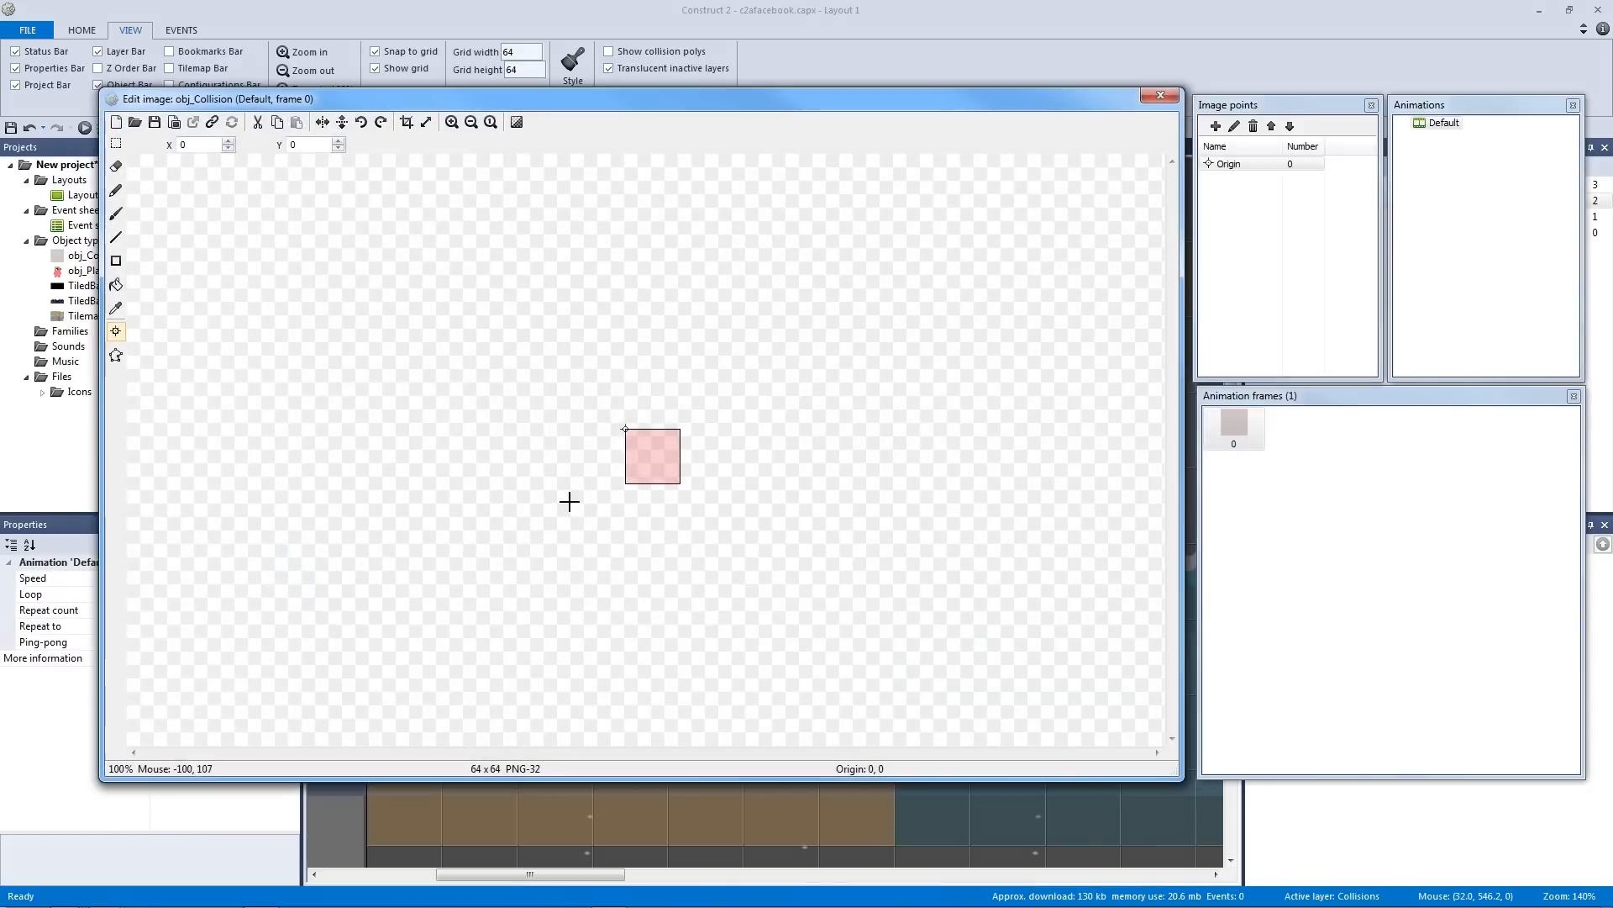
pyautogui.click(116, 284)
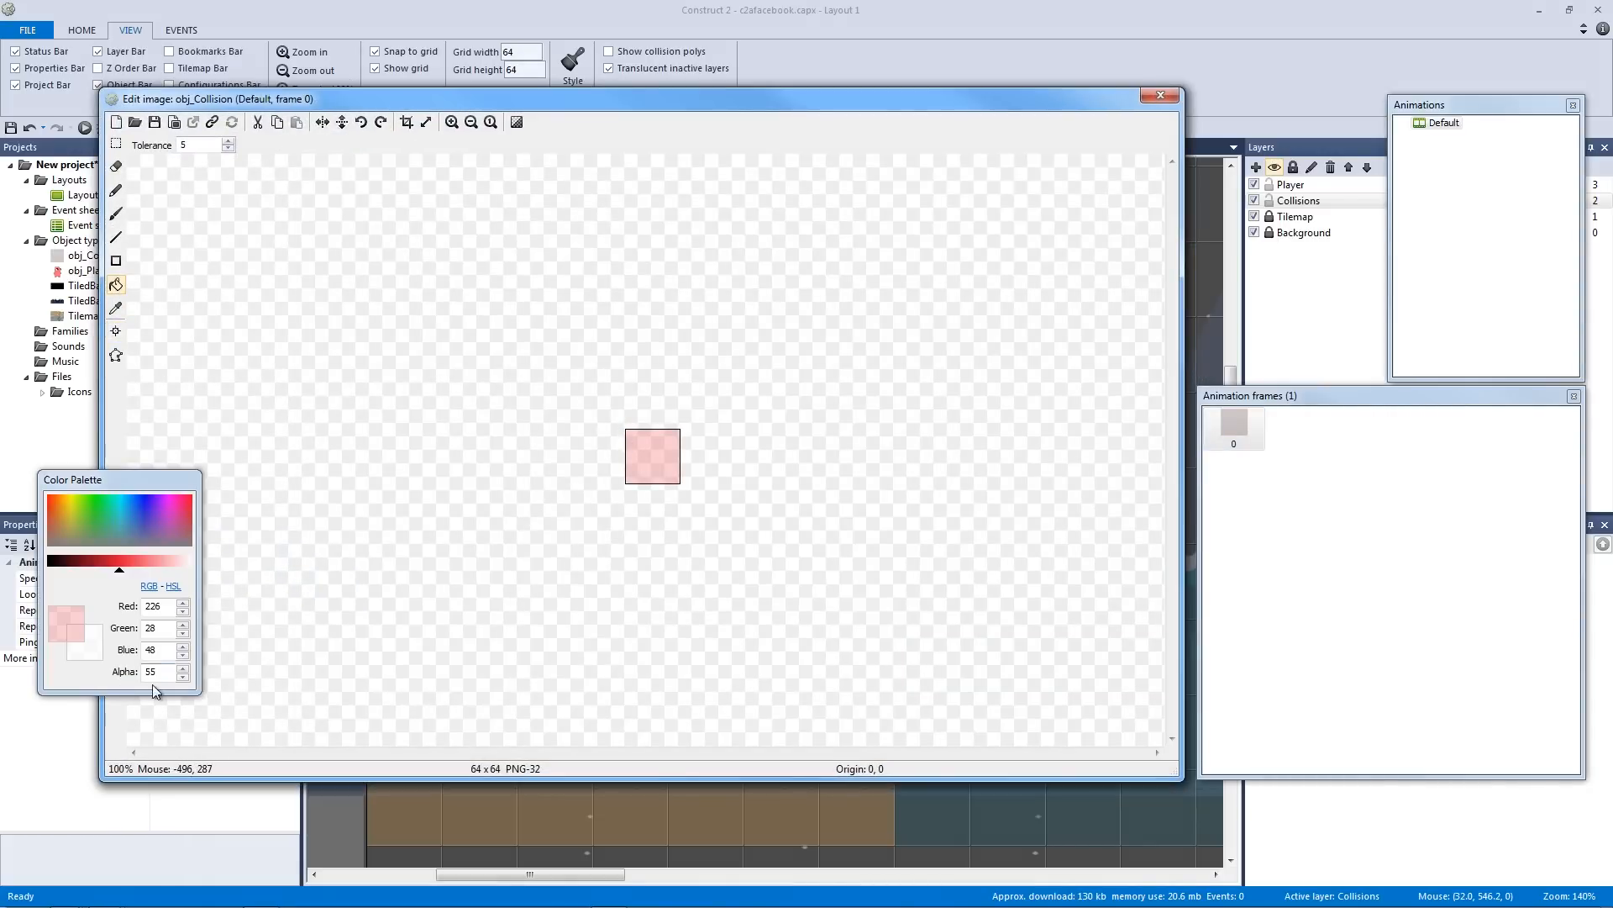
pyautogui.click(1160, 95)
# Stretch the collision block at 0, 512 to 448 by 64 so that it covers the top of the sandy ground
pyautogui.click(455, 527)
pyautogui.keyDown('ctrl'); pyautogui.scroll(-6, 455, 526); pyautogui.keyUp('ctrl')
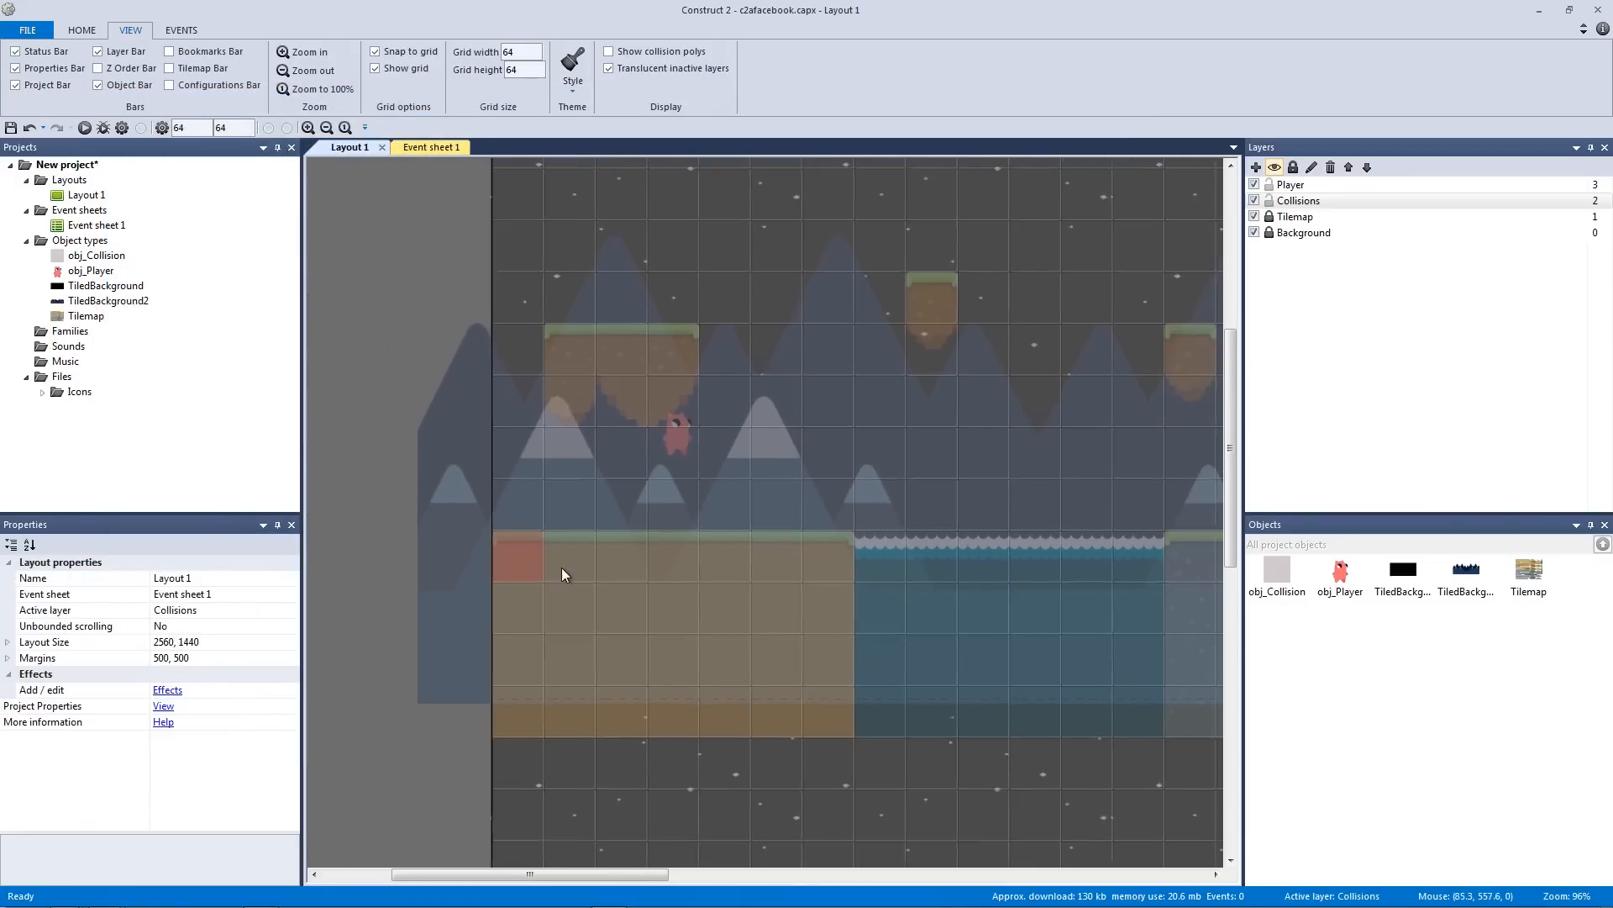
pyautogui.moveTo(421, 510); pyautogui.dragTo(641, 510)
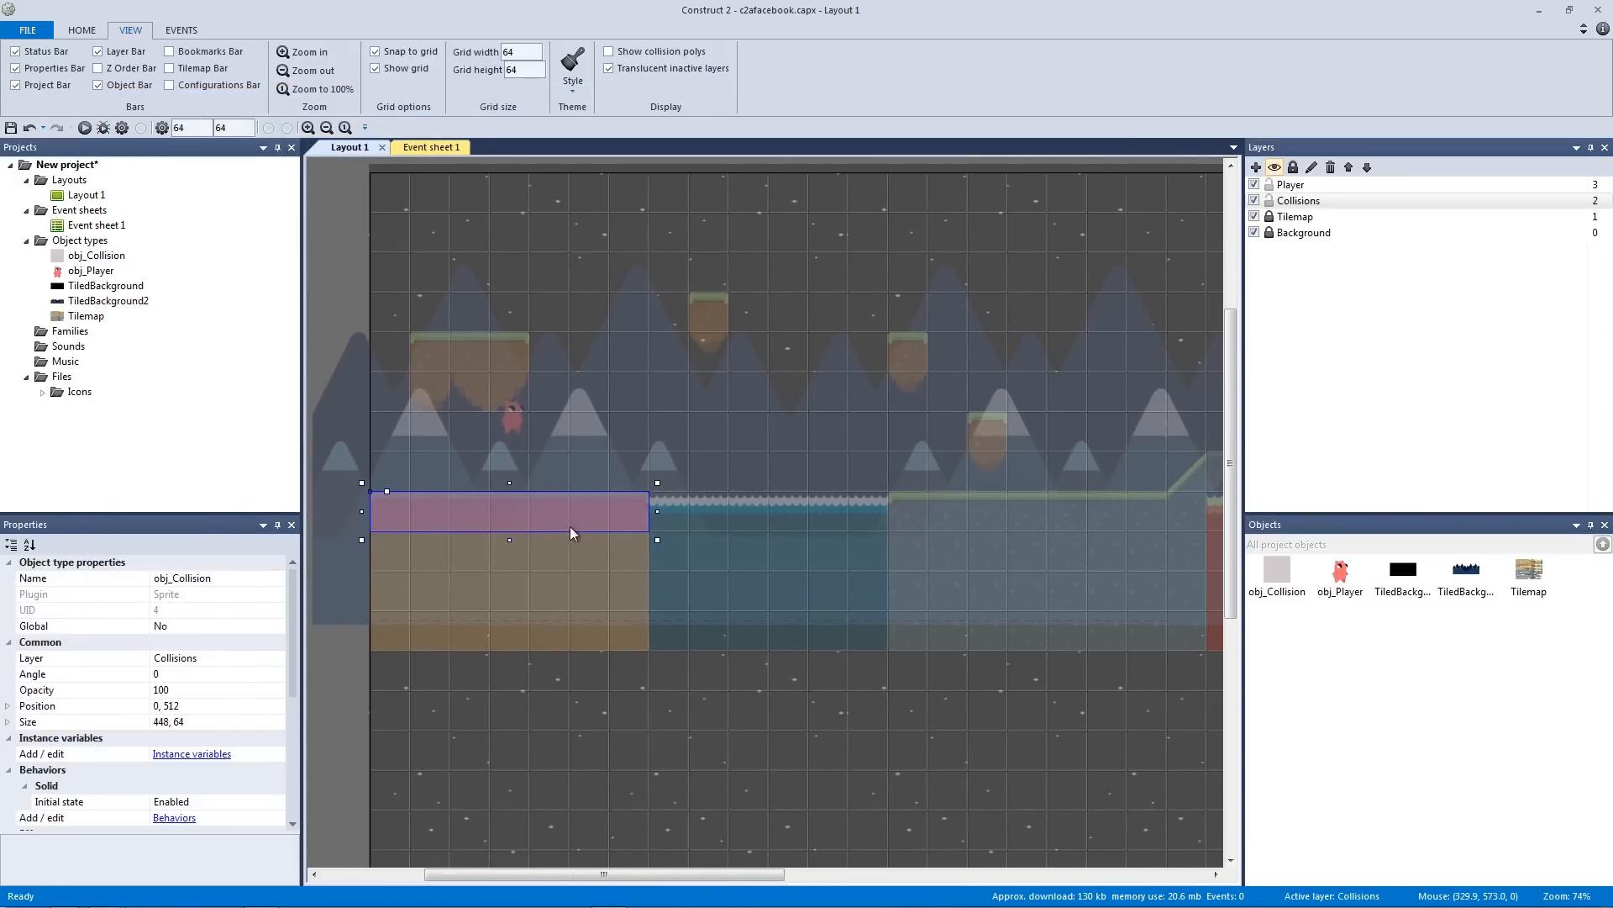
# Copy the collision block to 832, 512 on the grey ground beyond the water and widen it to the foot of the raised ground
pyautogui.keyDown('ctrl'); pyautogui.moveTo(552, 516); pyautogui.dragTo(1070, 513); pyautogui.keyUp('ctrl')
pyautogui.keyDown('ctrl'); pyautogui.scroll(-2, 1053, 531); pyautogui.keyUp('ctrl')
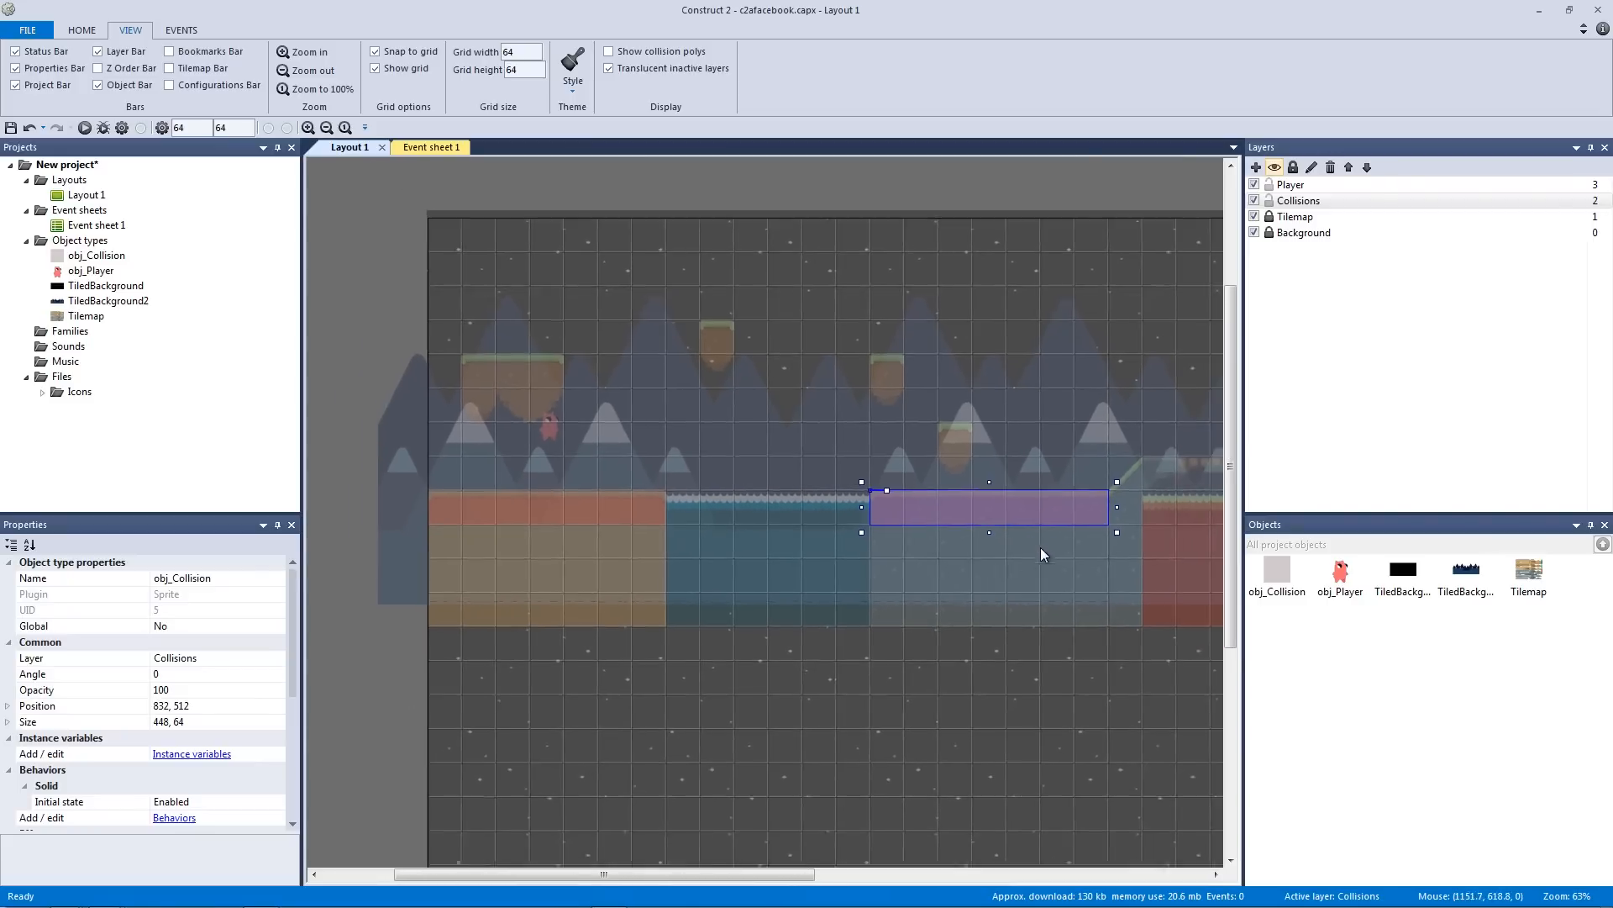
pyautogui.moveTo(1045, 542); pyautogui.dragTo(723, 561, button='middle')
pyautogui.moveTo(876, 504); pyautogui.dragTo(889, 506)
pyautogui.moveTo(925, 541); pyautogui.dragTo(562, 565, button='middle')
# Copy the collision block to 1344, 448 on the raised red ground and stretch it to 1216 by 64
pyautogui.keyDown('ctrl'); pyautogui.moveTo(461, 515); pyautogui.dragTo(1163, 476); pyautogui.keyUp('ctrl')
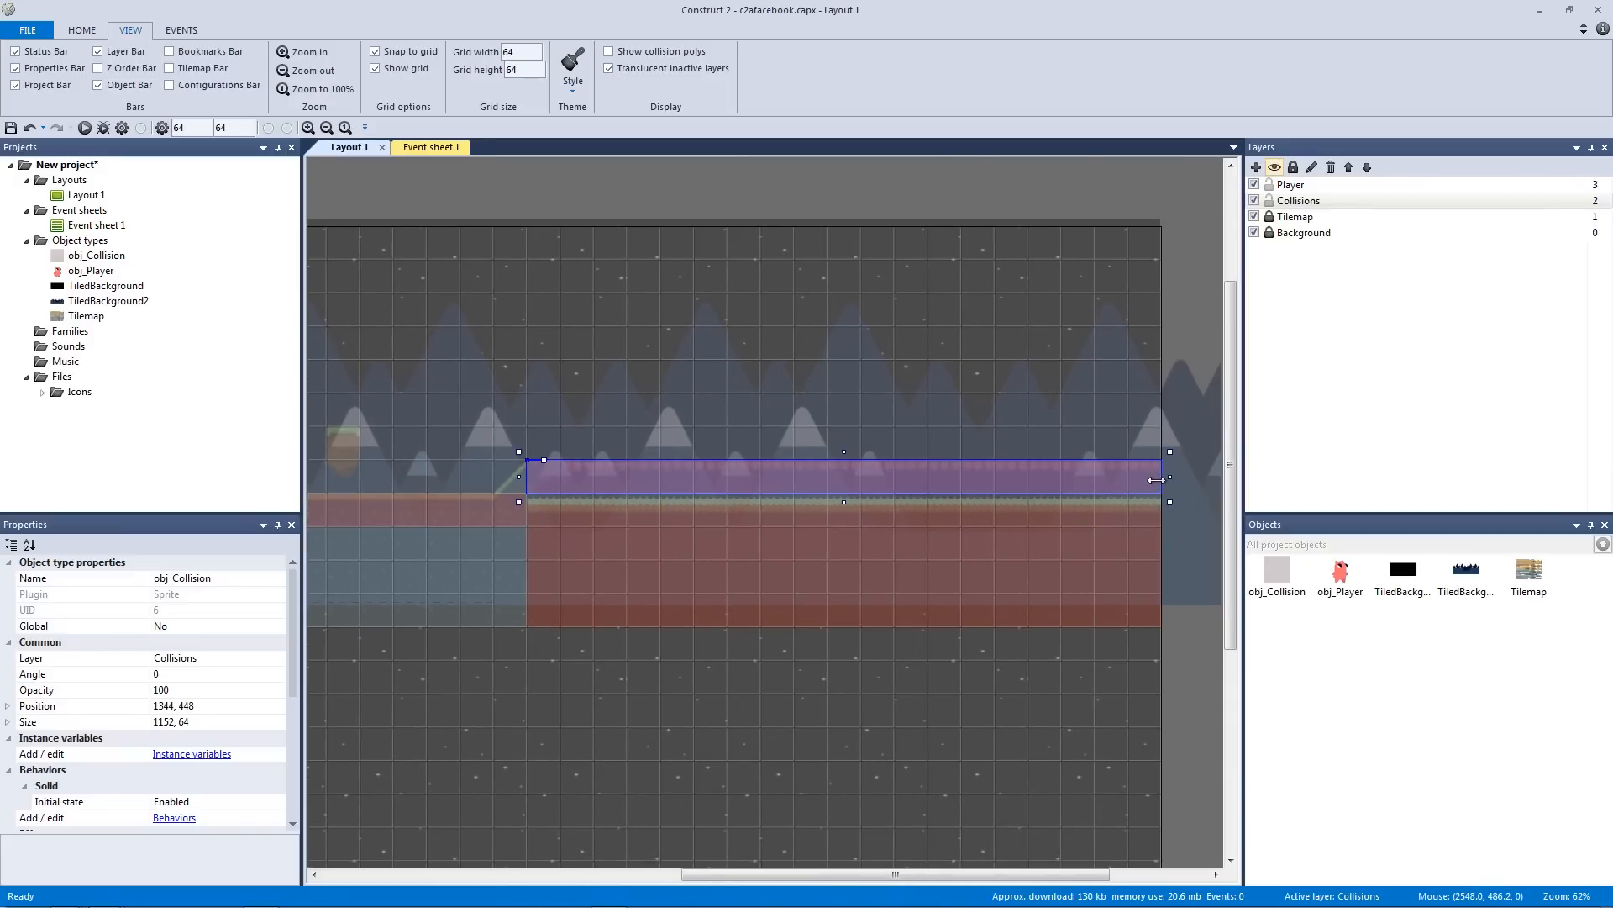
pyautogui.moveTo(619, 533); pyautogui.dragTo(907, 526, button='middle')
pyautogui.keyDown('ctrl'); pyautogui.scroll(4, 731, 487); pyautogui.keyUp('ctrl')
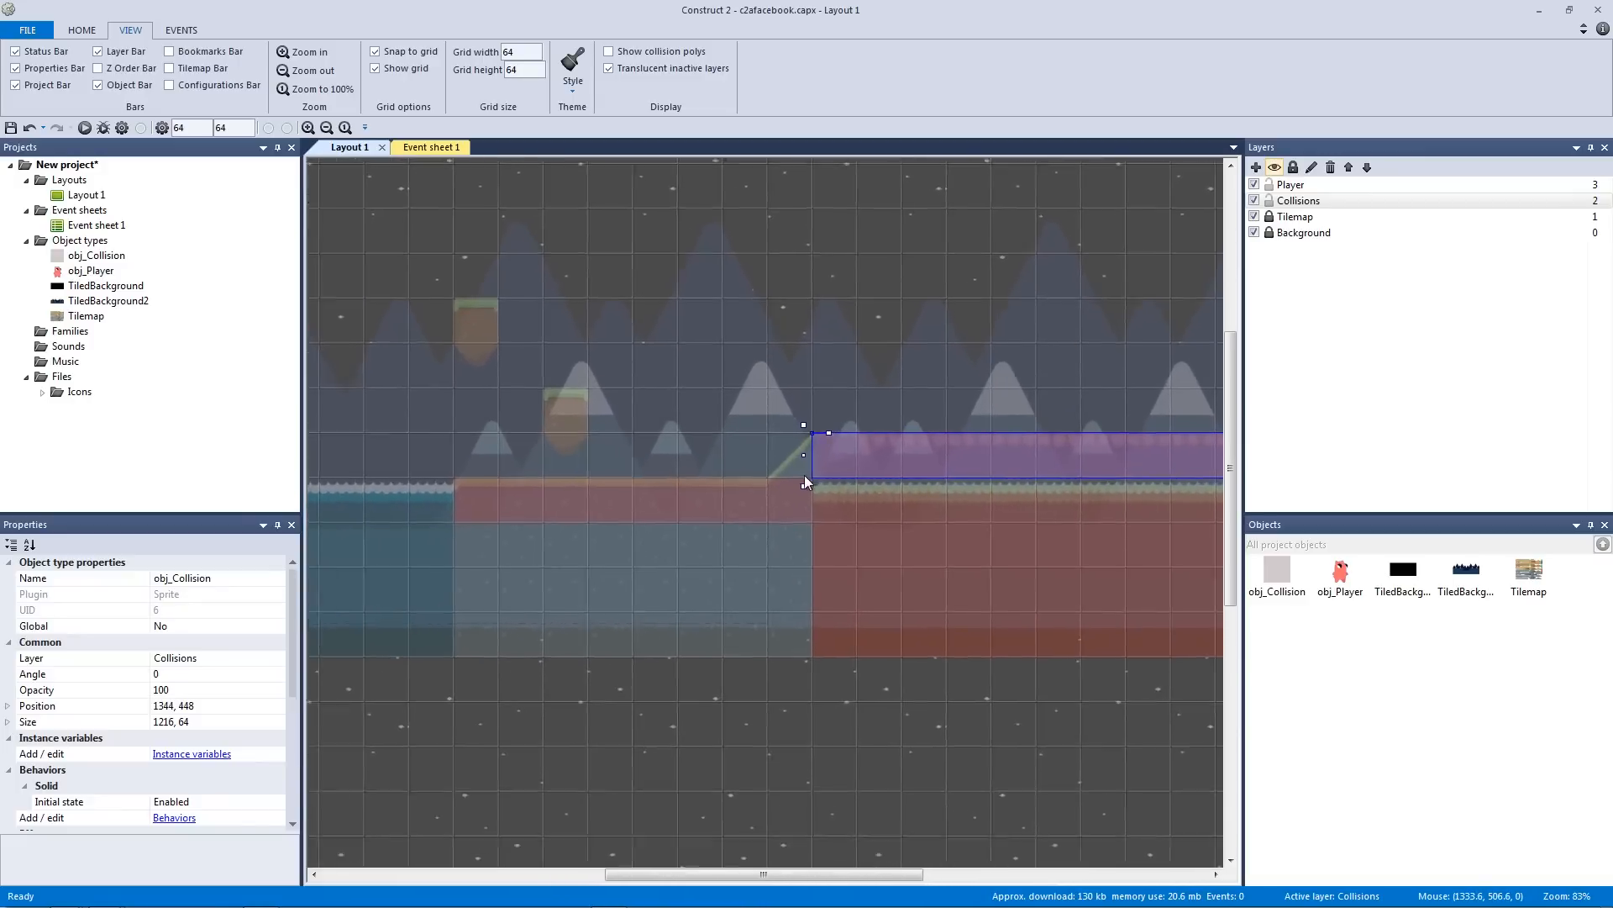
# Examine the floating platforms and the collision blocks placed on the three ground sections of the layout
pyautogui.keyDown('ctrl'); pyautogui.scroll(-1, 732, 534); pyautogui.keyUp('ctrl')
pyautogui.moveTo(693, 530); pyautogui.dragTo(1026, 568, button='middle')
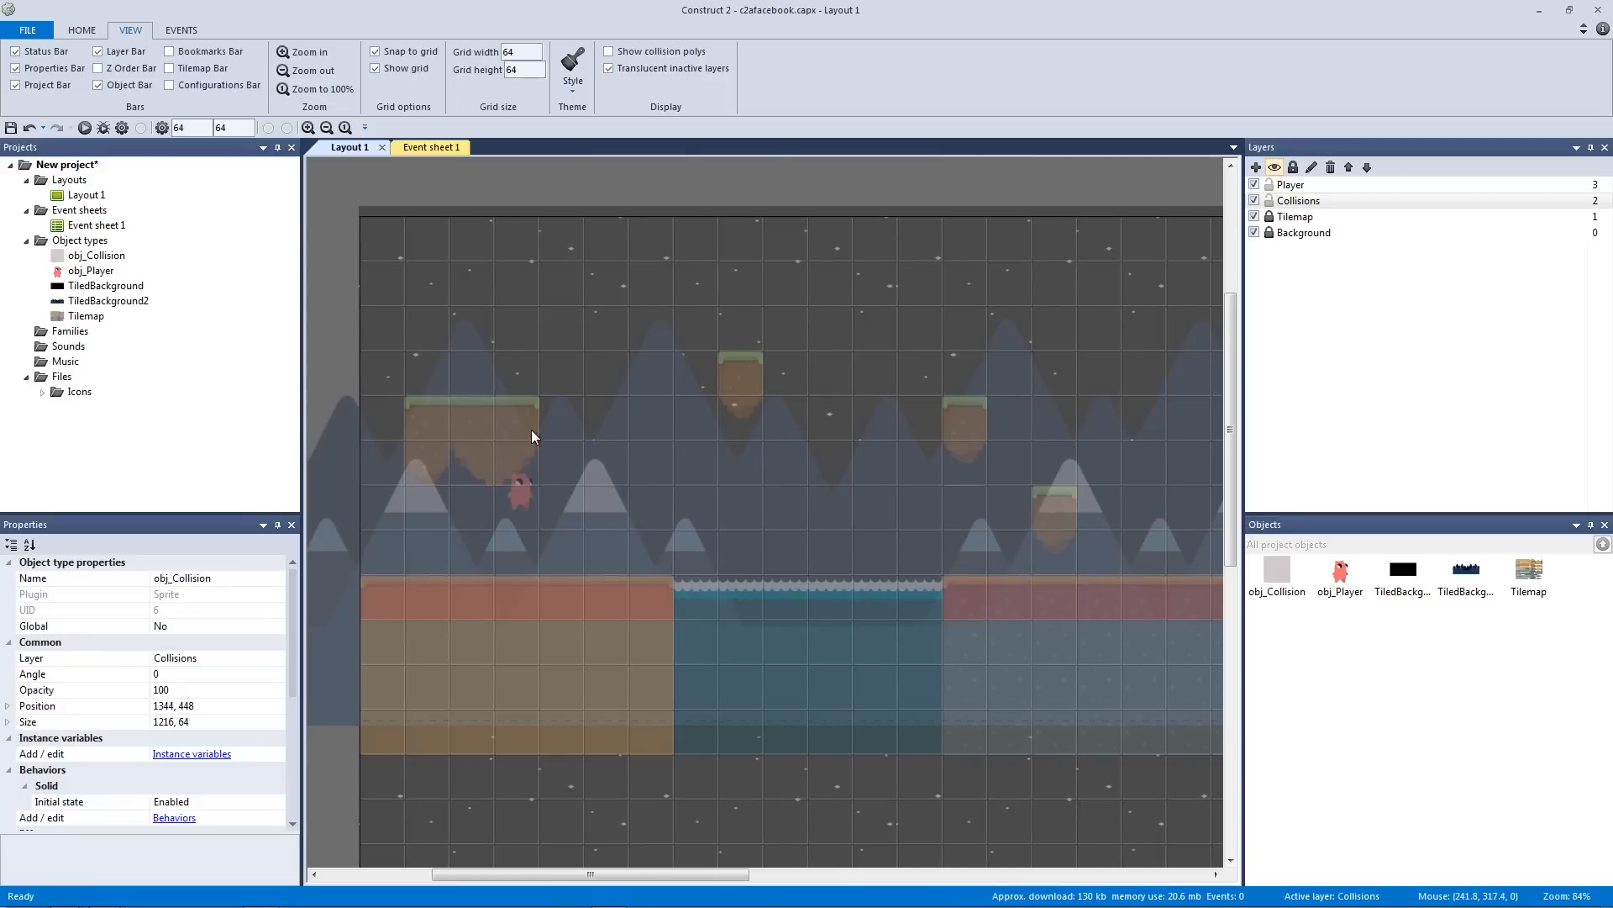
pyautogui.keyDown('ctrl'); pyautogui.scroll(-2, 566, 471); pyautogui.keyUp('ctrl')
pyautogui.scroll(1, 567, 471)
pyautogui.keyDown('ctrl'); pyautogui.scroll(1, 569, 474); pyautogui.keyUp('ctrl')
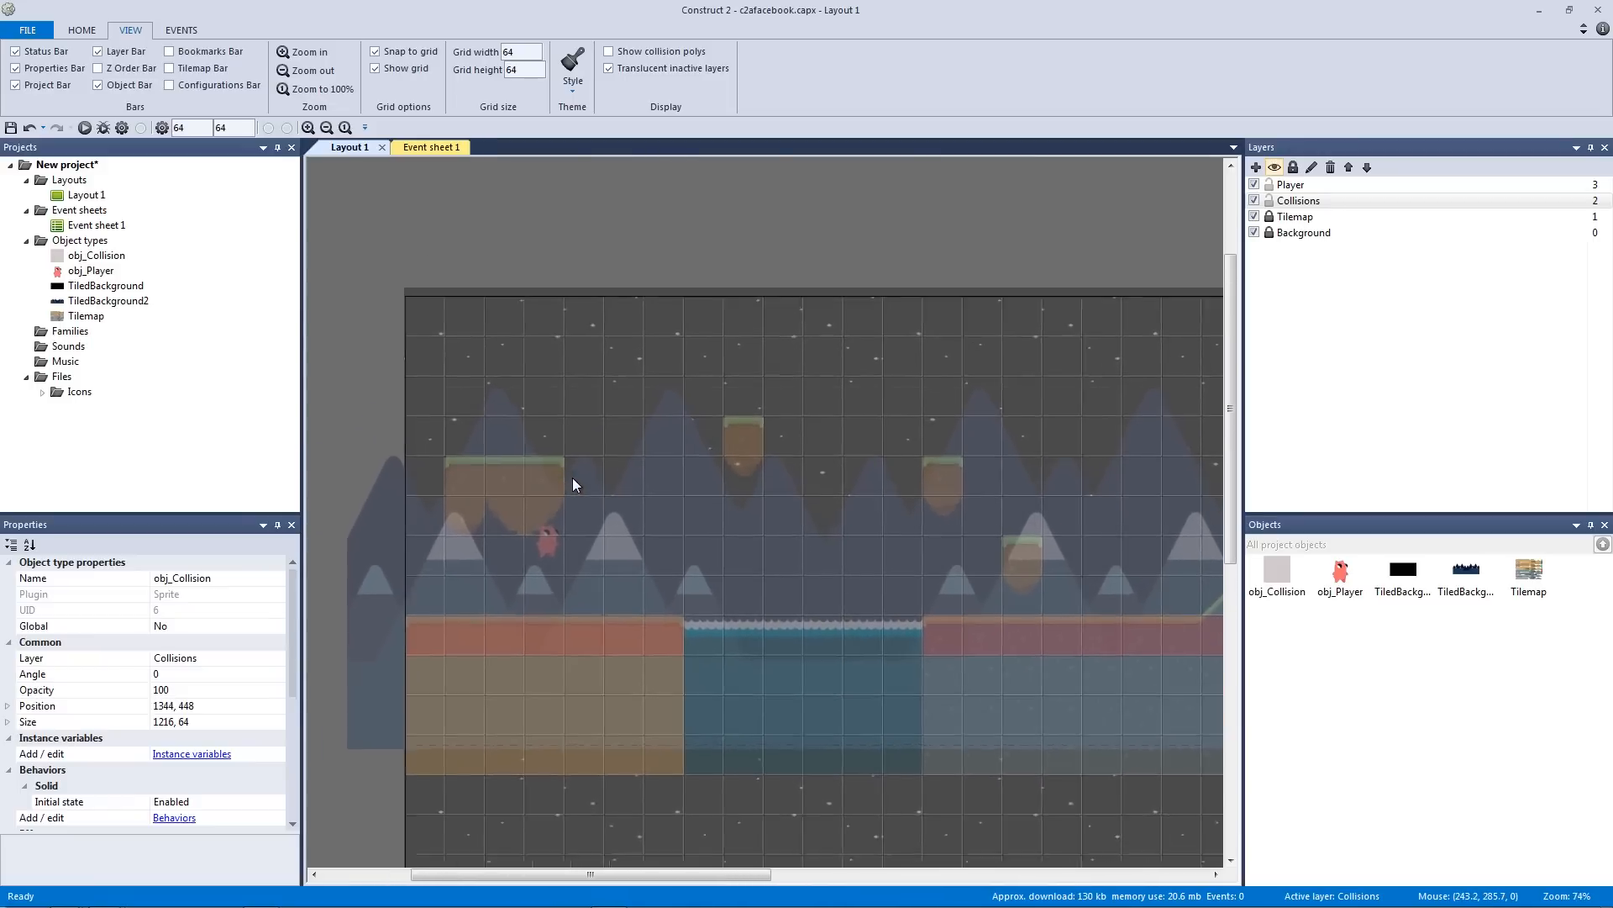
pyautogui.keyDown('ctrl'); pyautogui.scroll(-2, 622, 479); pyautogui.keyUp('ctrl')
pyautogui.moveTo(746, 503); pyautogui.dragTo(561, 463, button='middle')
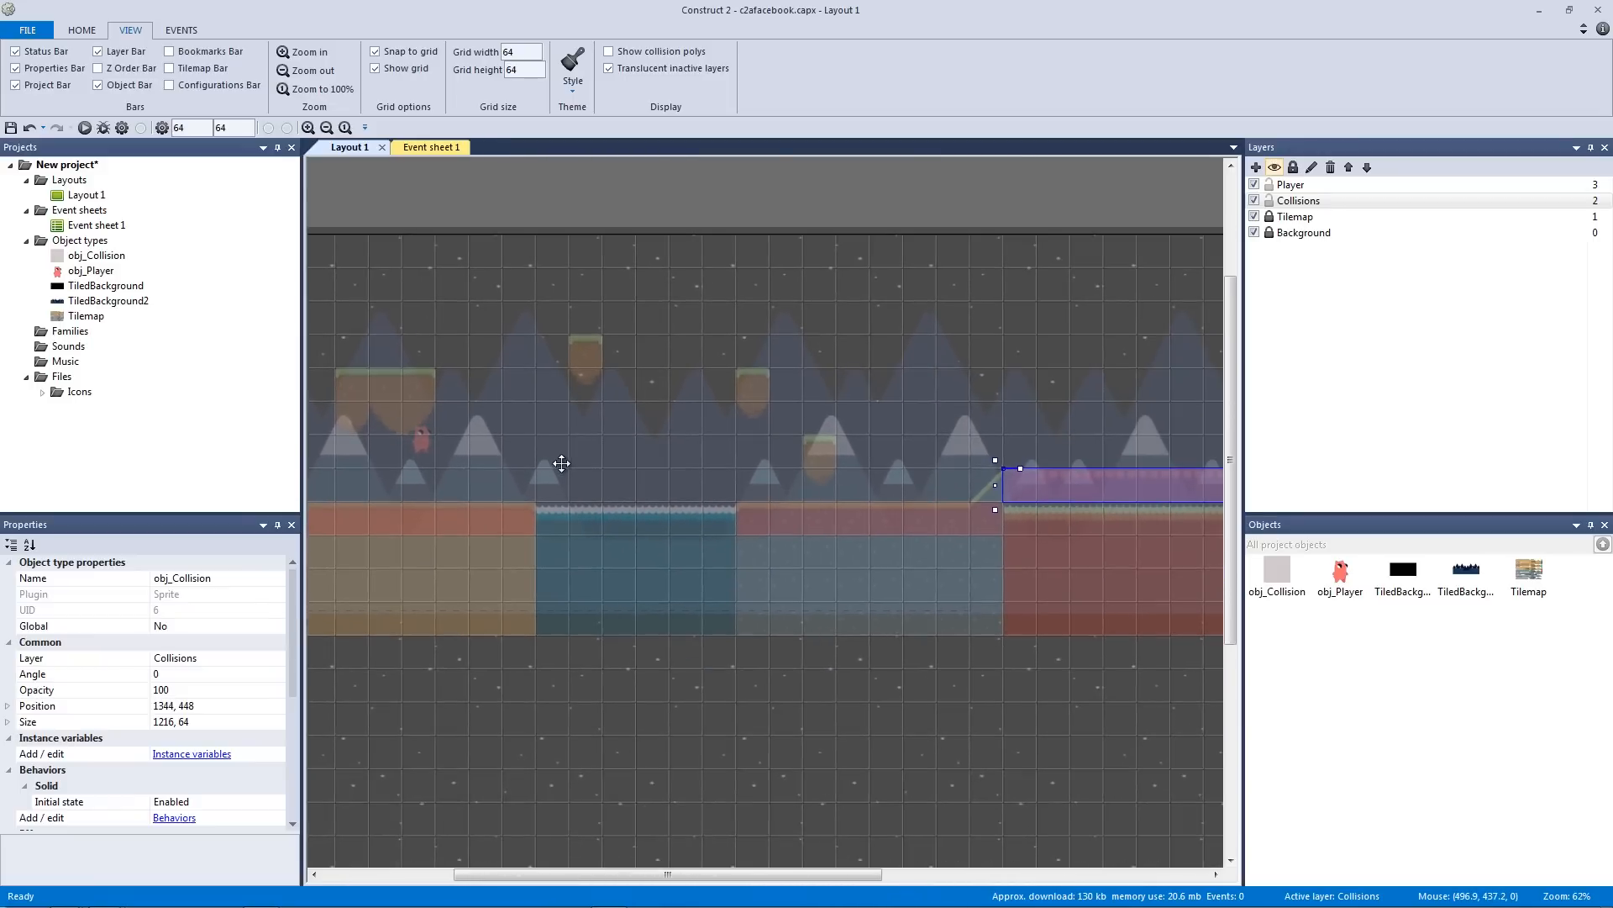
pyautogui.click(827, 511)
pyautogui.click(1081, 486)
pyautogui.click(463, 526)
pyautogui.moveTo(463, 526); pyautogui.dragTo(631, 557, button='middle')
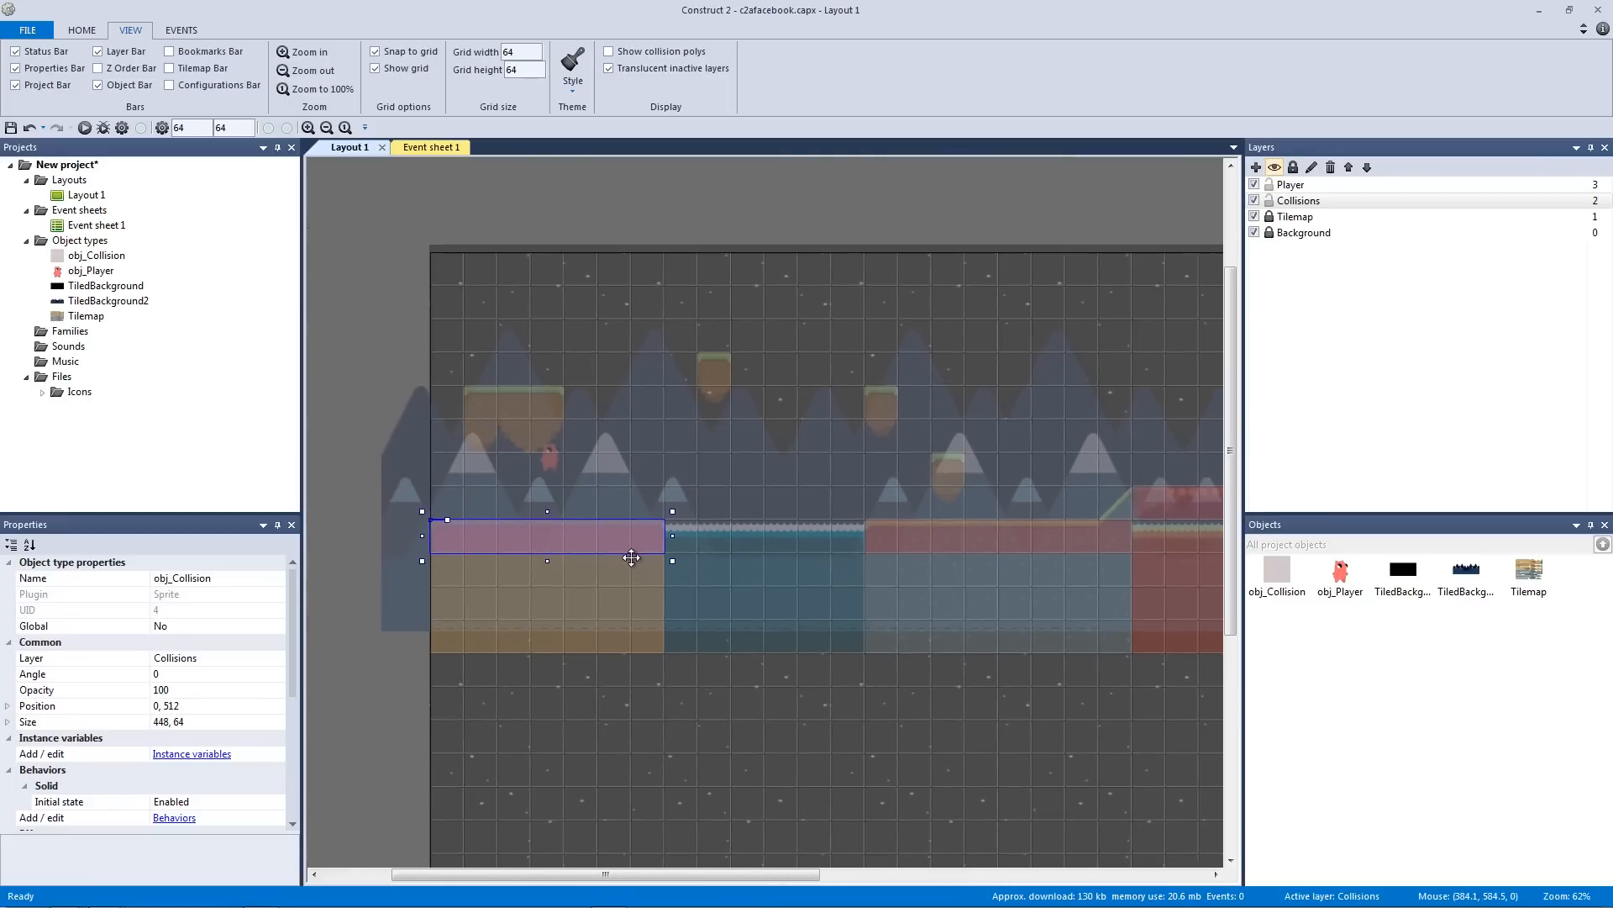
# Clone the obj_Collision object type, place the clone beside the layout at -128, 192, and select it
pyautogui.rightClick(516, 532)
pyautogui.click(601, 586)
pyautogui.click(375, 350)
pyautogui.click(1360, 589)
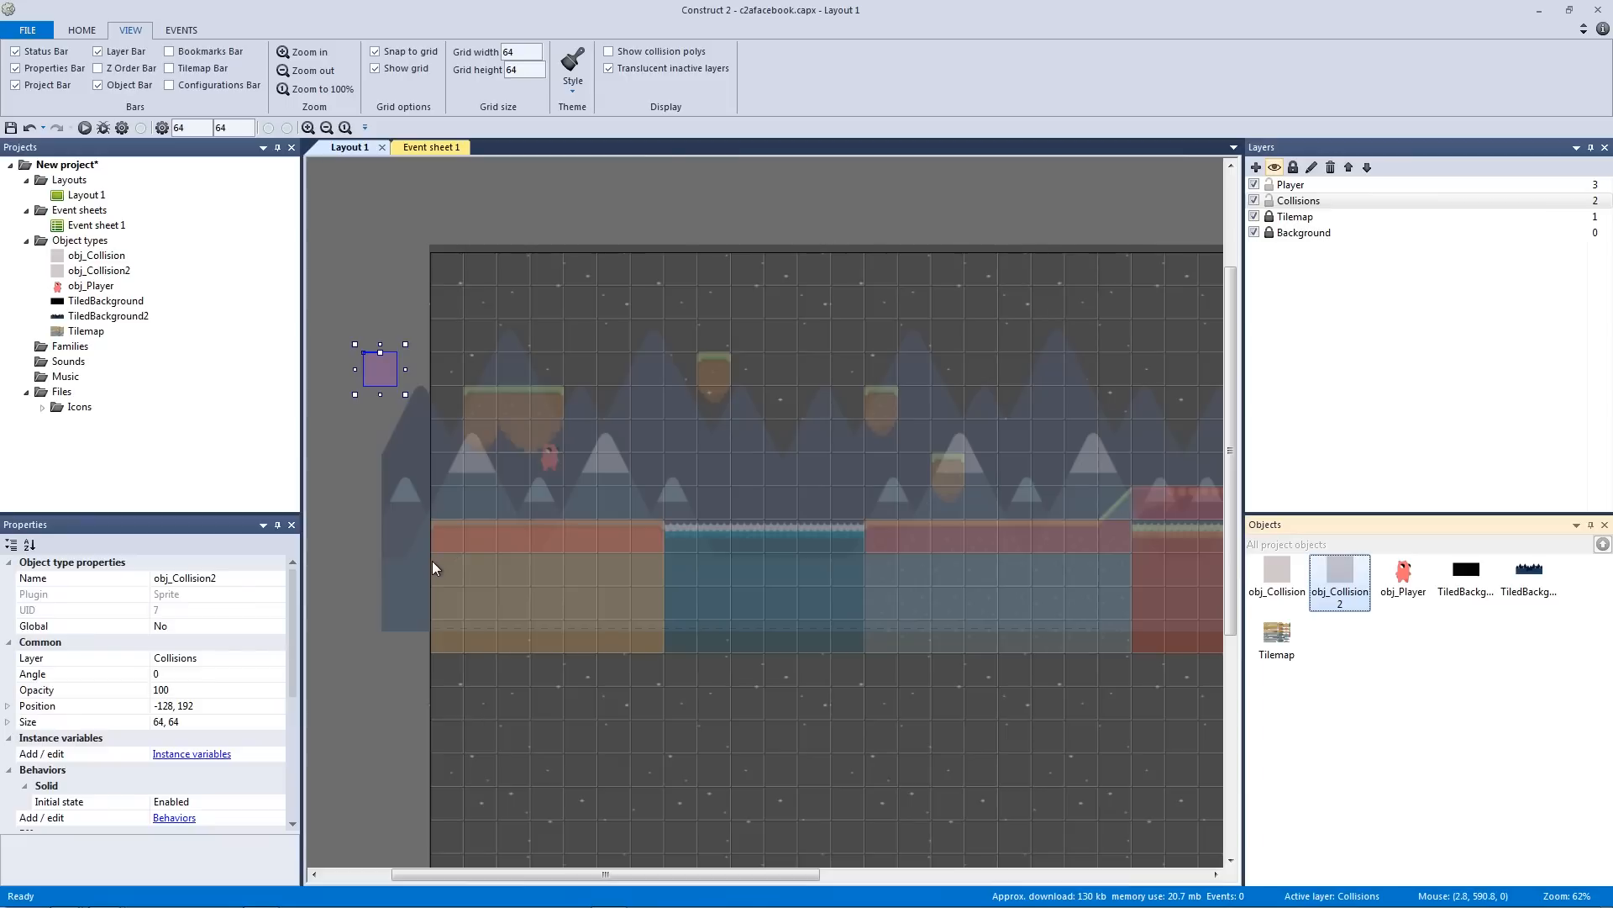
# Delete the Solid behavior from obj_Collision2
pyautogui.click(174, 818)
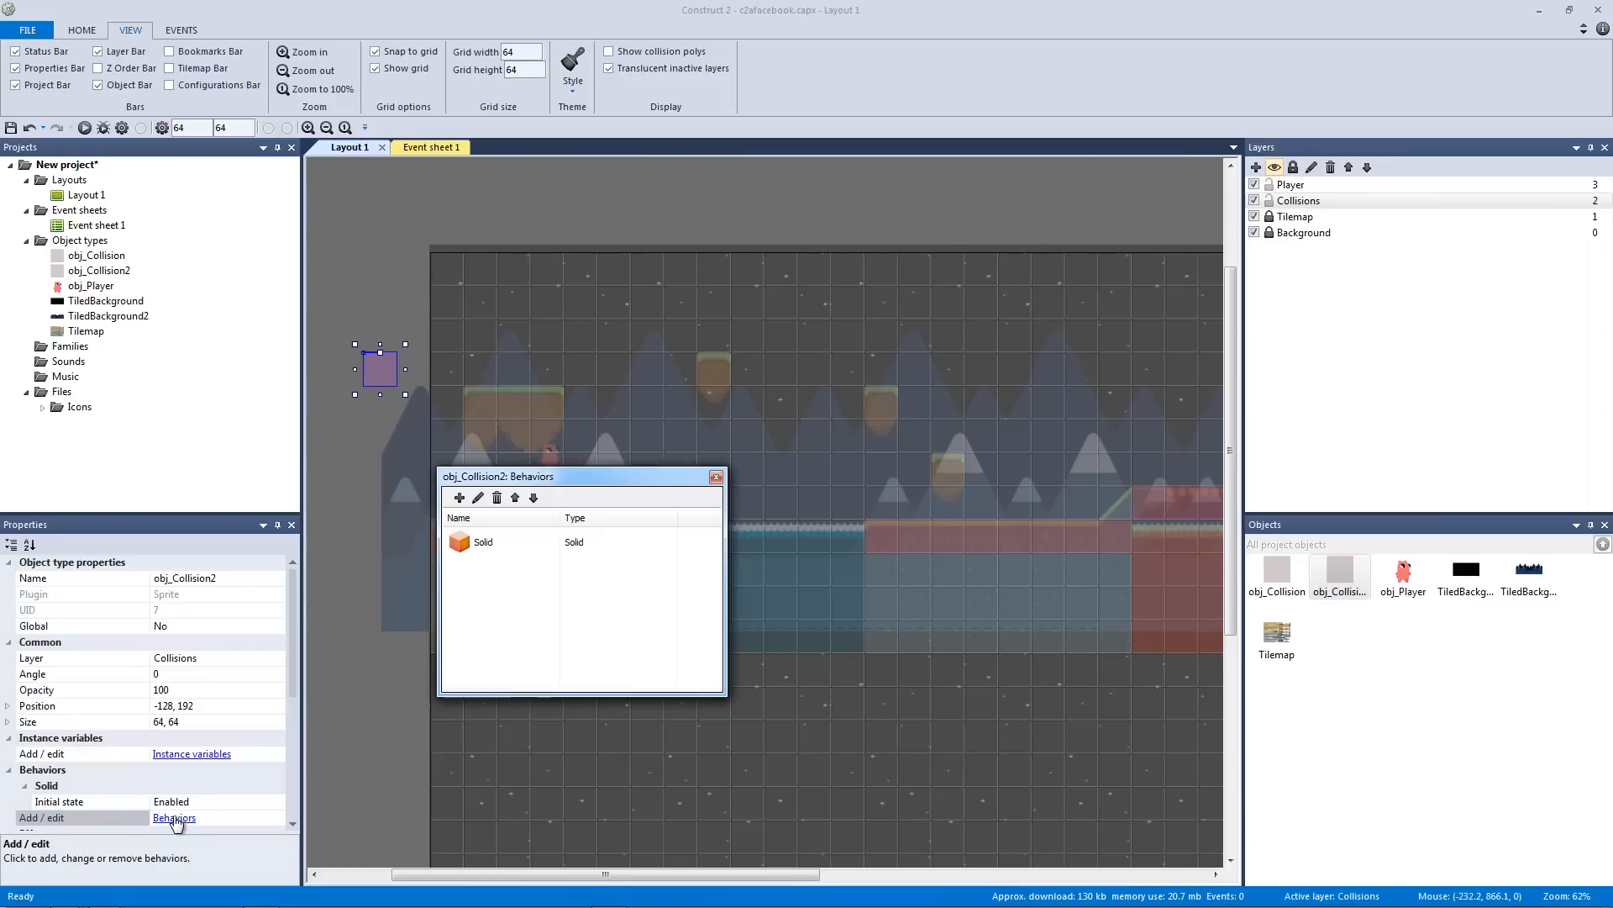
pyautogui.click(483, 542)
pyautogui.click(496, 498)
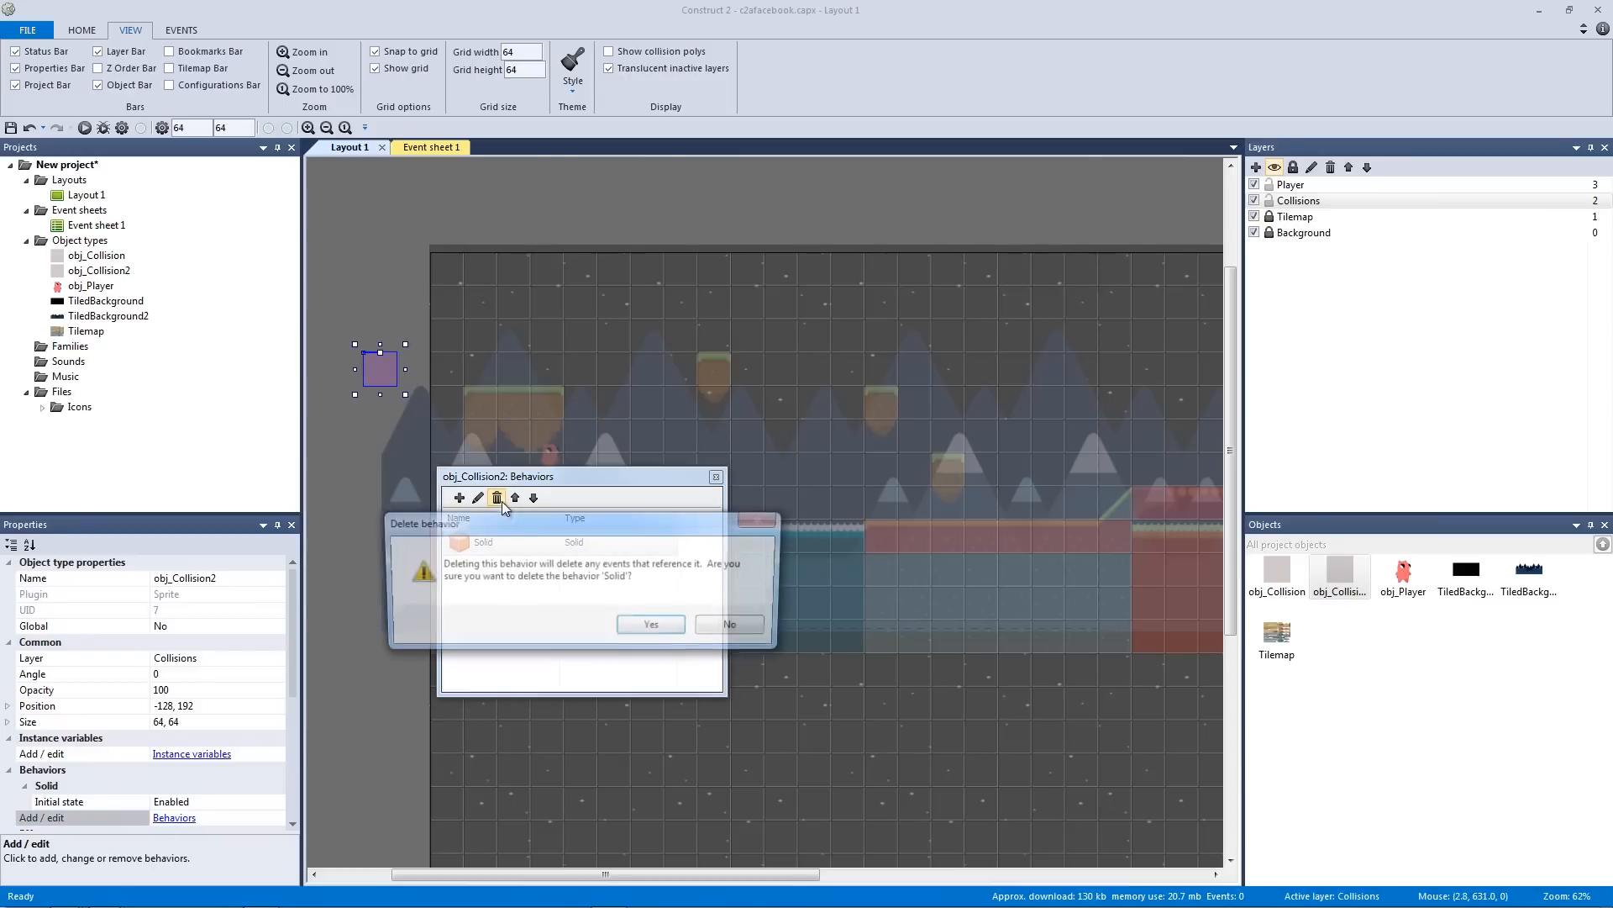
pyautogui.click(653, 627)
# Filter the available behaviors by "jump", add Jump-thru to obj_Collision2, and close the behavior list
pyautogui.click(459, 497)
pyautogui.click(741, 214)
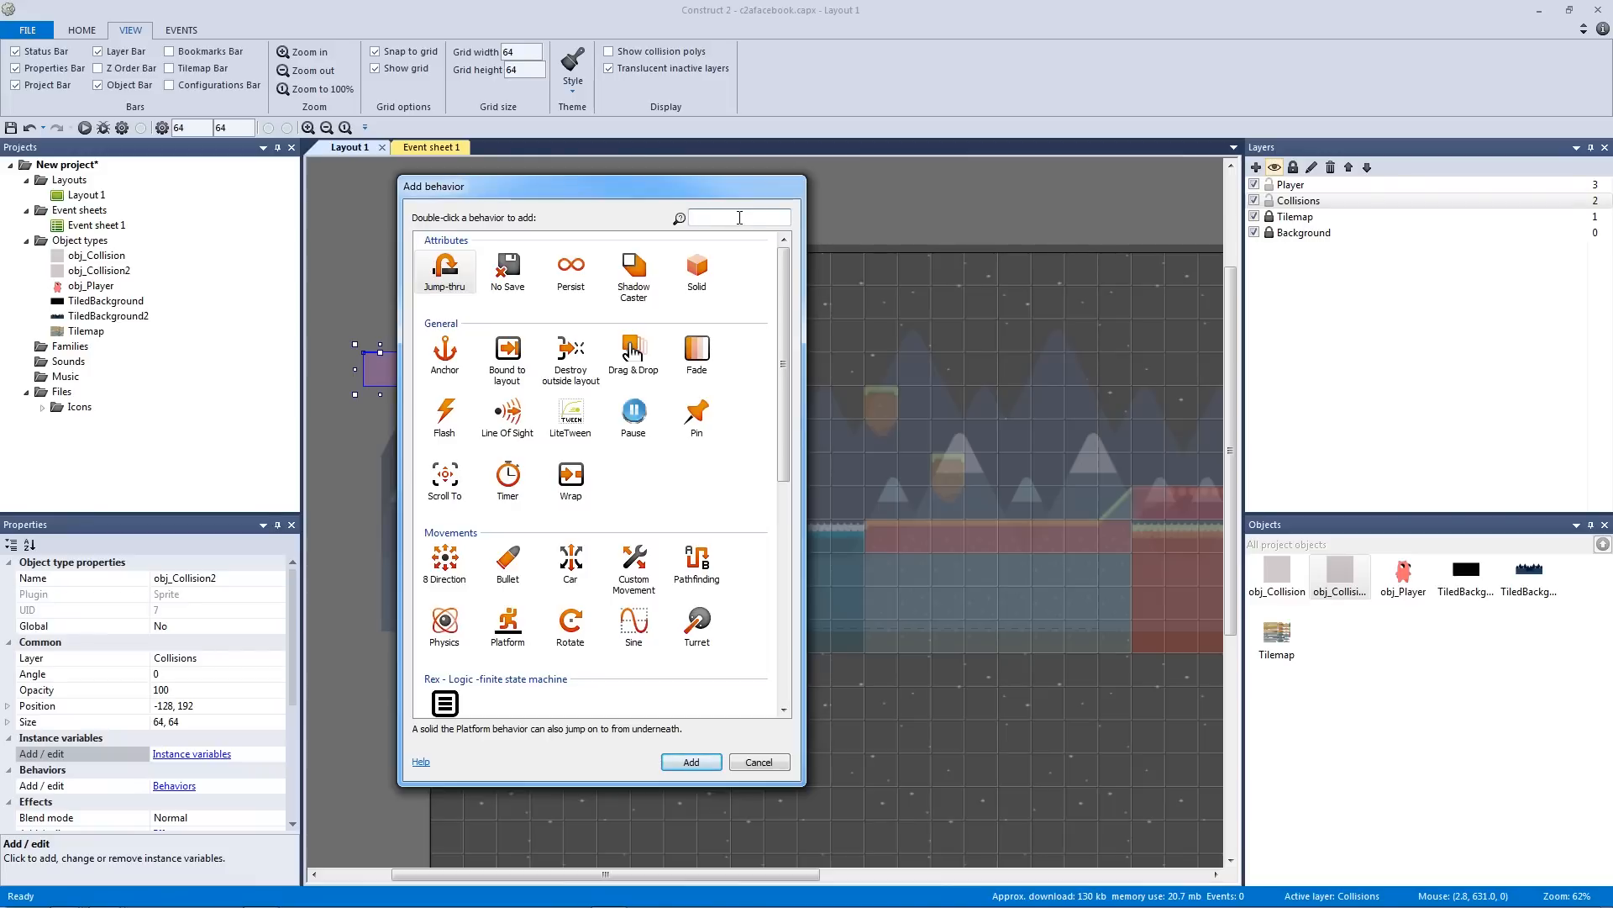
pyautogui.write('jump')
pyautogui.press('Return')
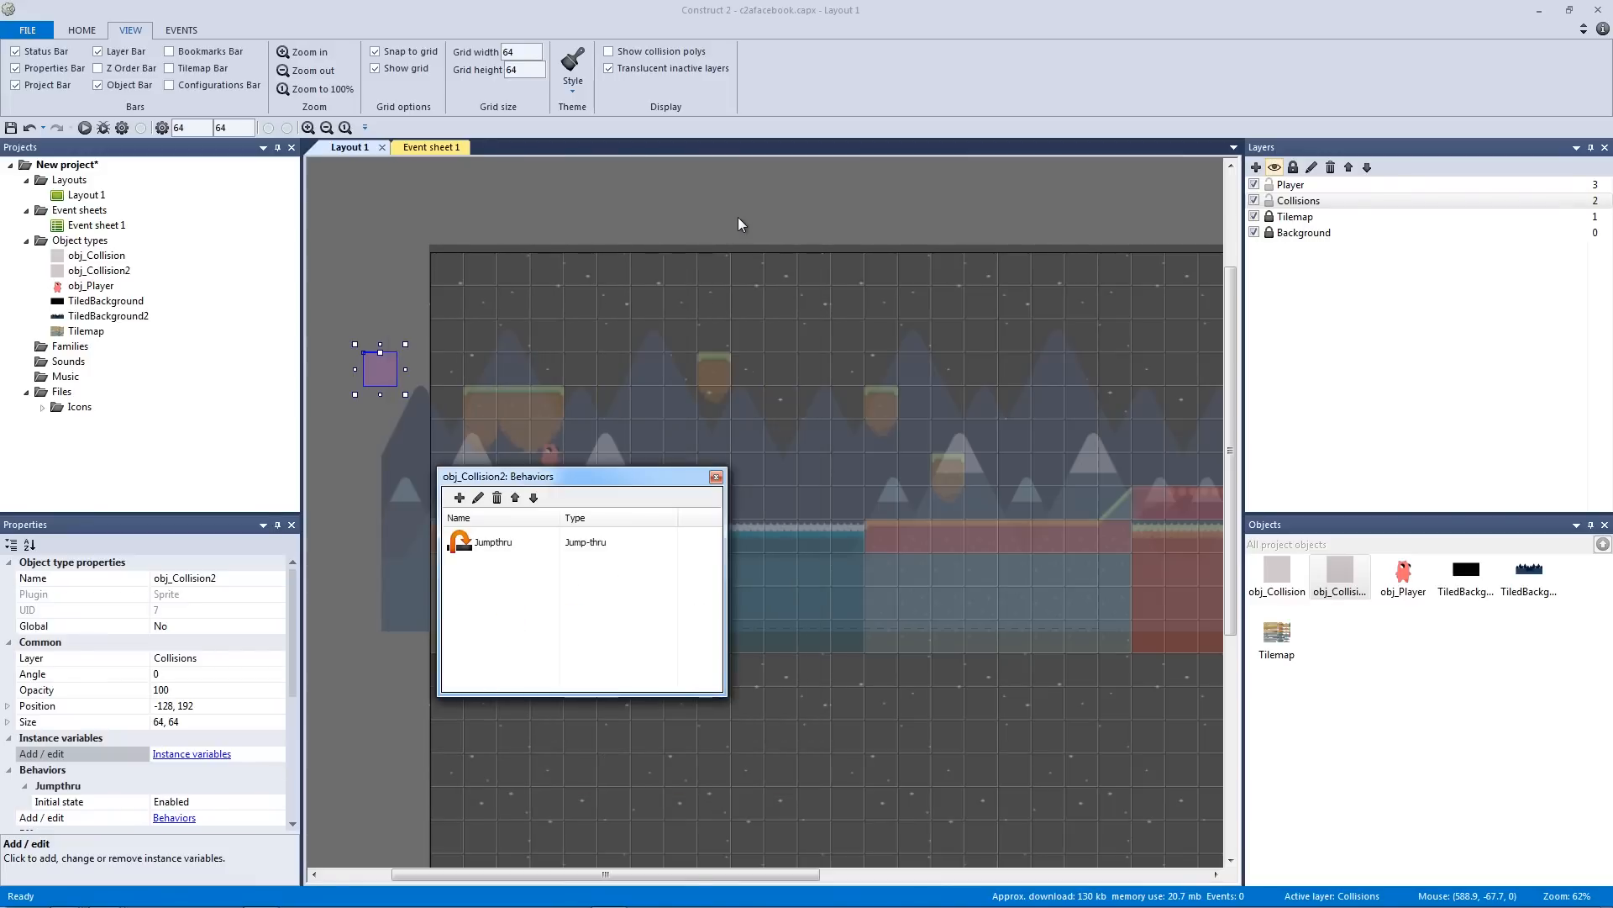
pyautogui.click(716, 478)
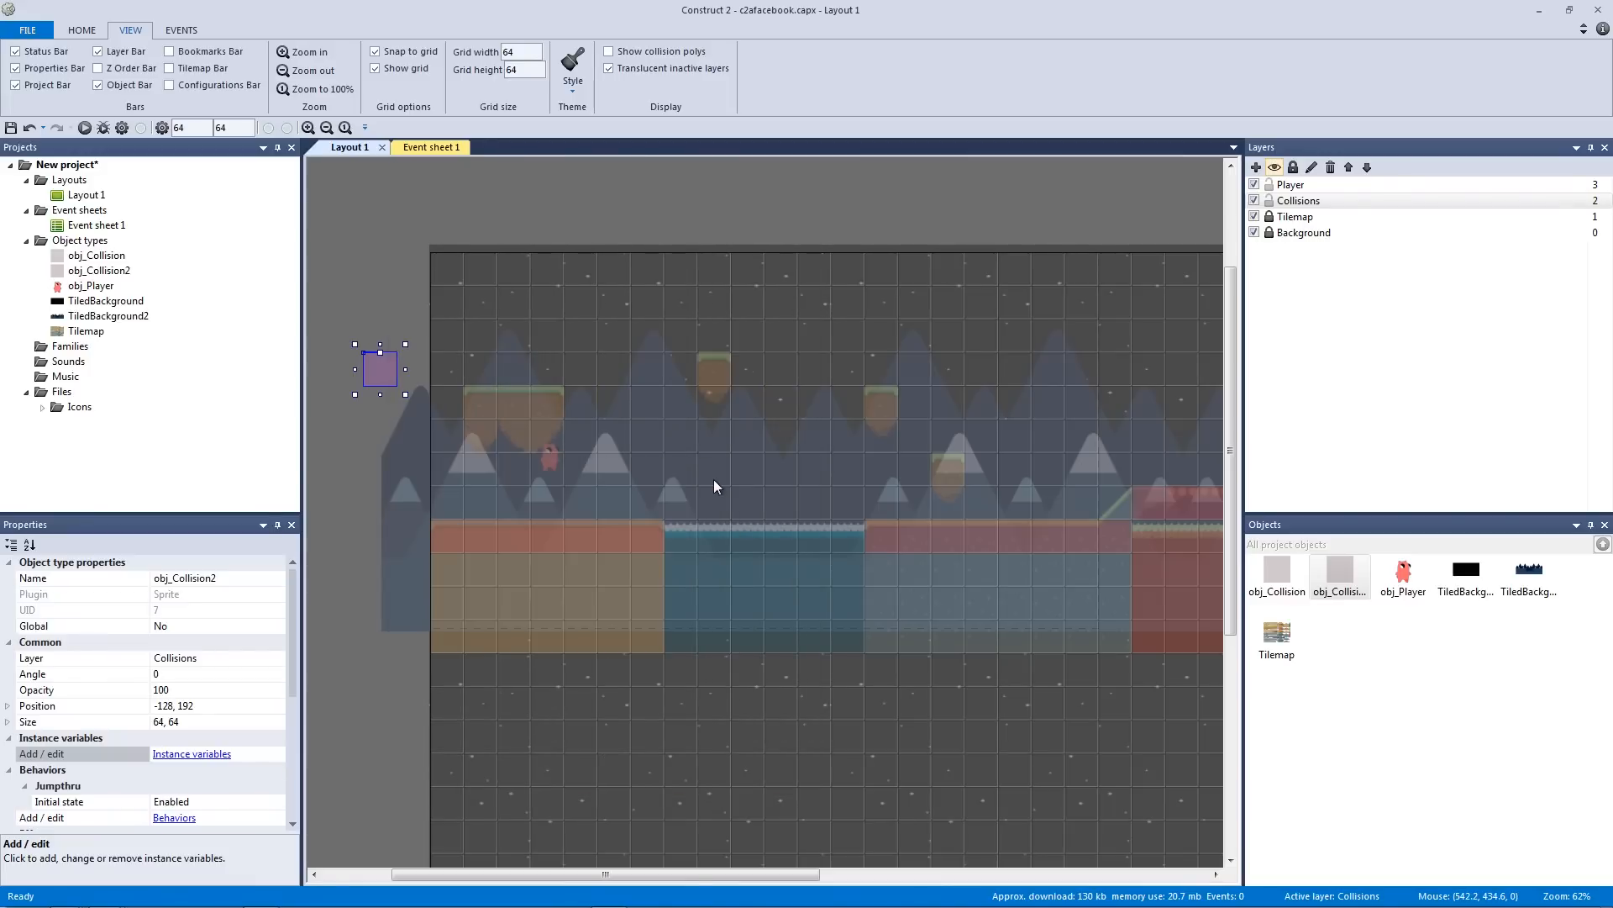
# Move the obj_Collision2 block to 64, 256 on the widest floating platform and stretch it to 192 by 64
pyautogui.moveTo(425, 394); pyautogui.dragTo(491, 411)
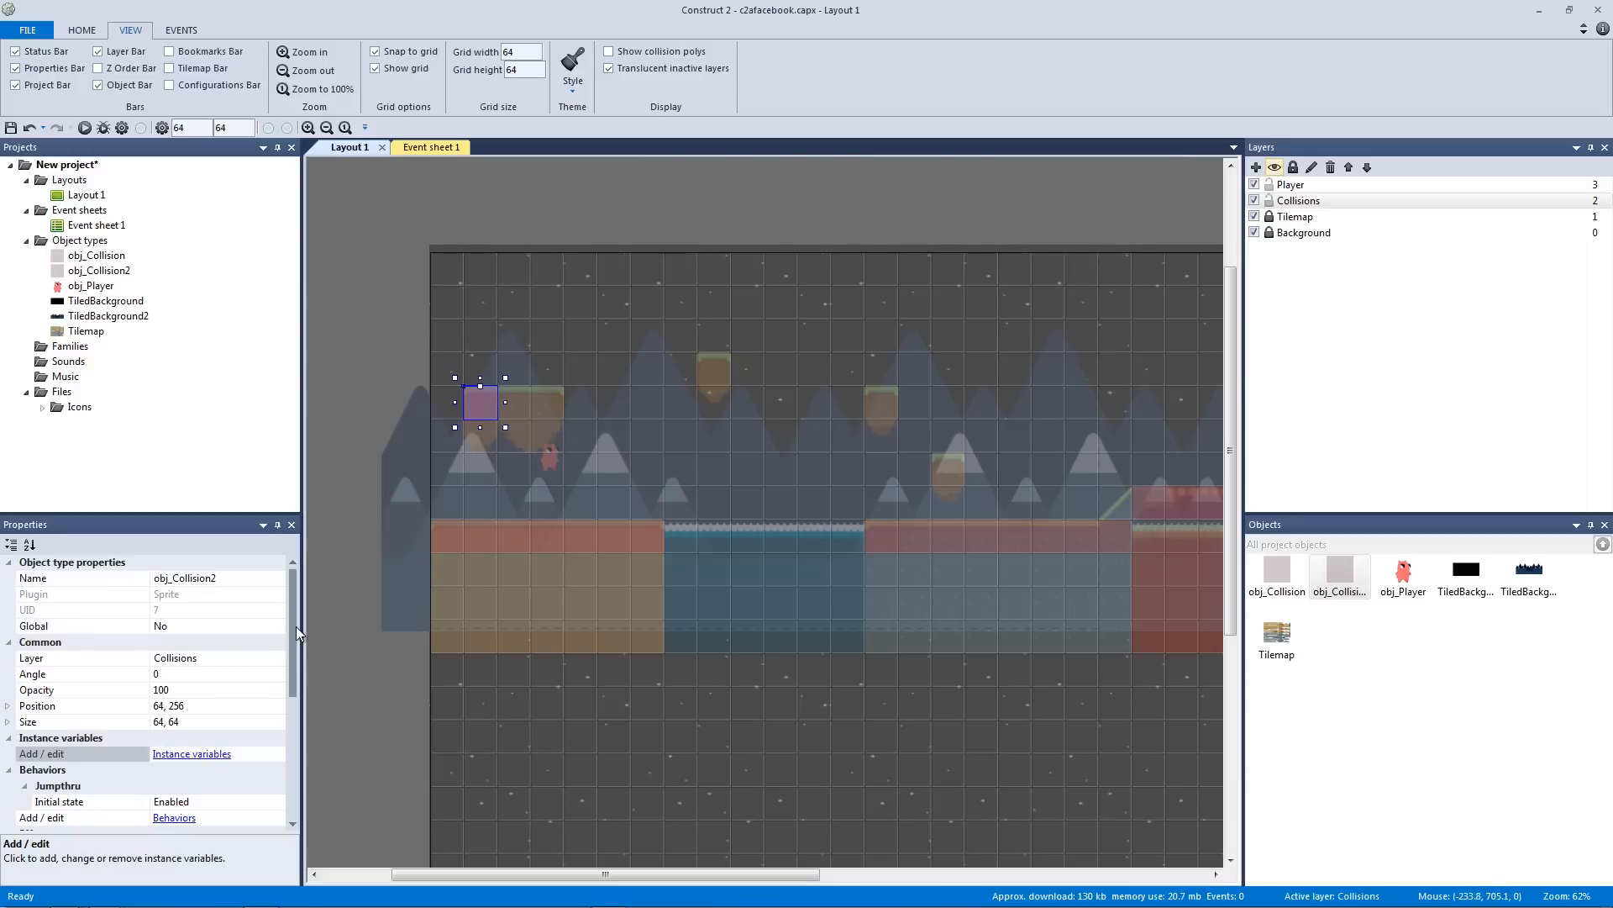
pyautogui.moveTo(291, 617); pyautogui.dragTo(296, 653)
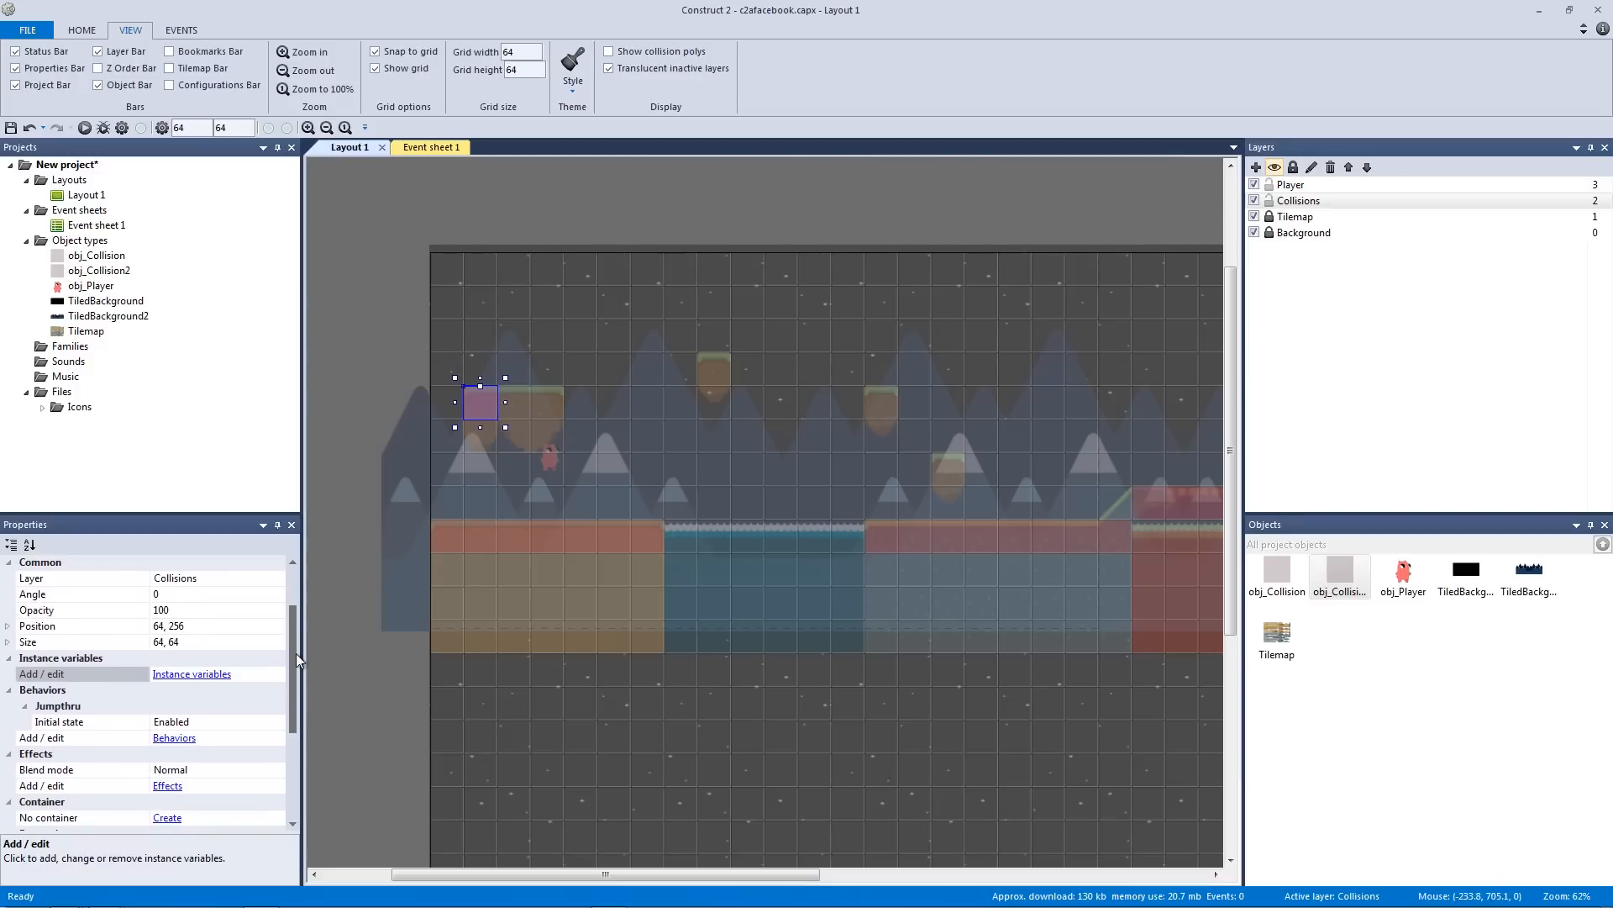
pyautogui.click(506, 547)
pyautogui.click(473, 413)
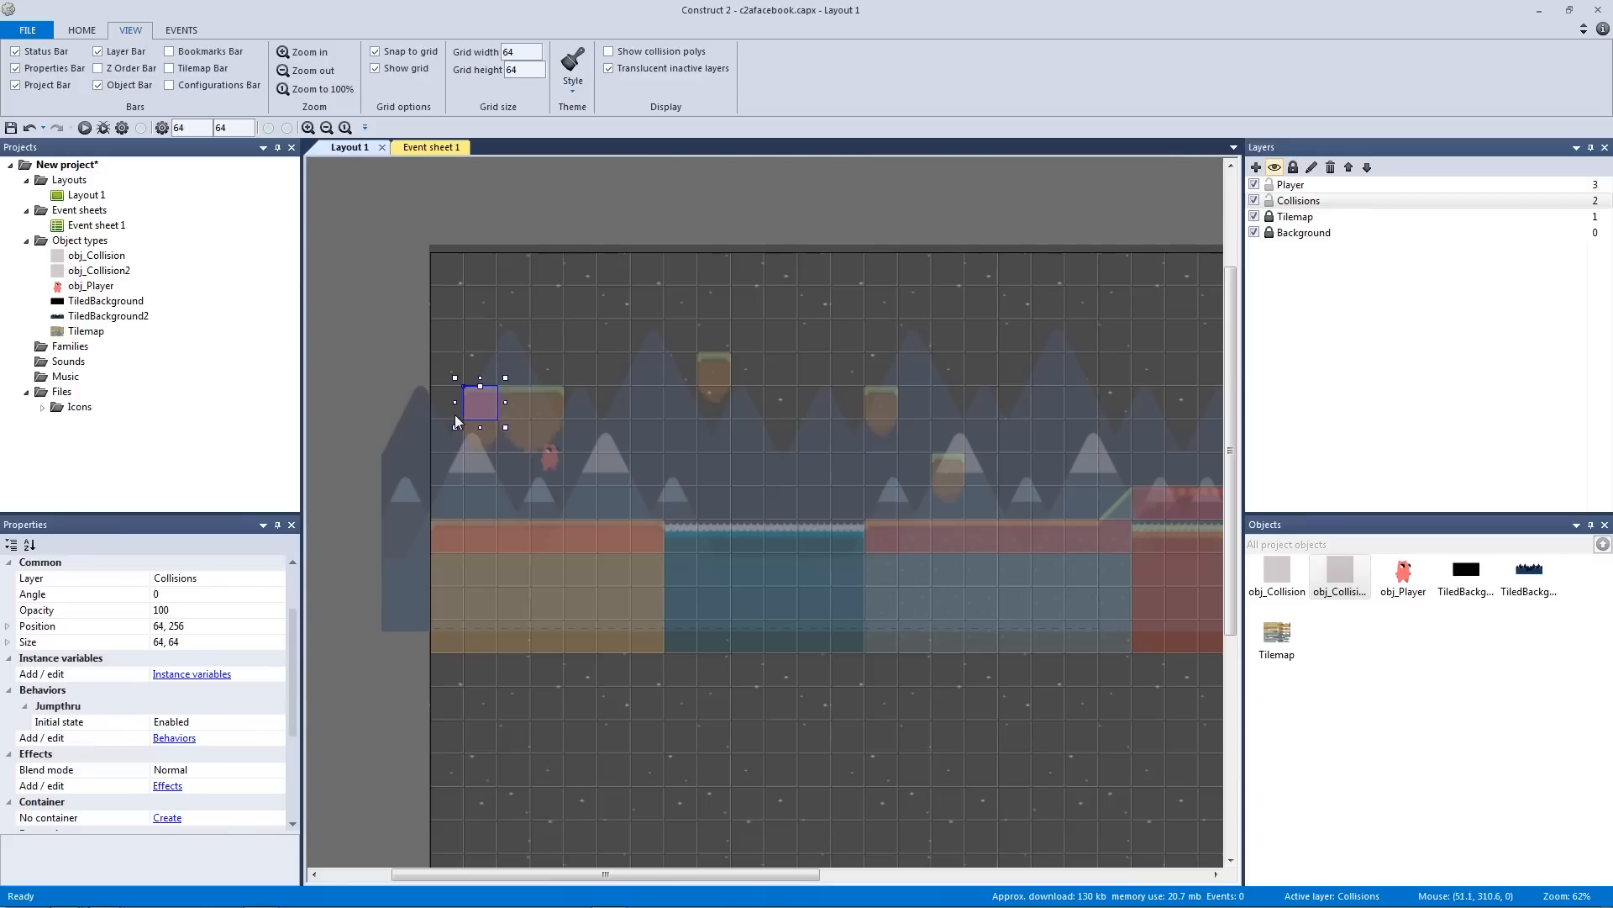
pyautogui.keyDown('ctrl'); pyautogui.scroll(5, 417, 405); pyautogui.keyUp('ctrl')
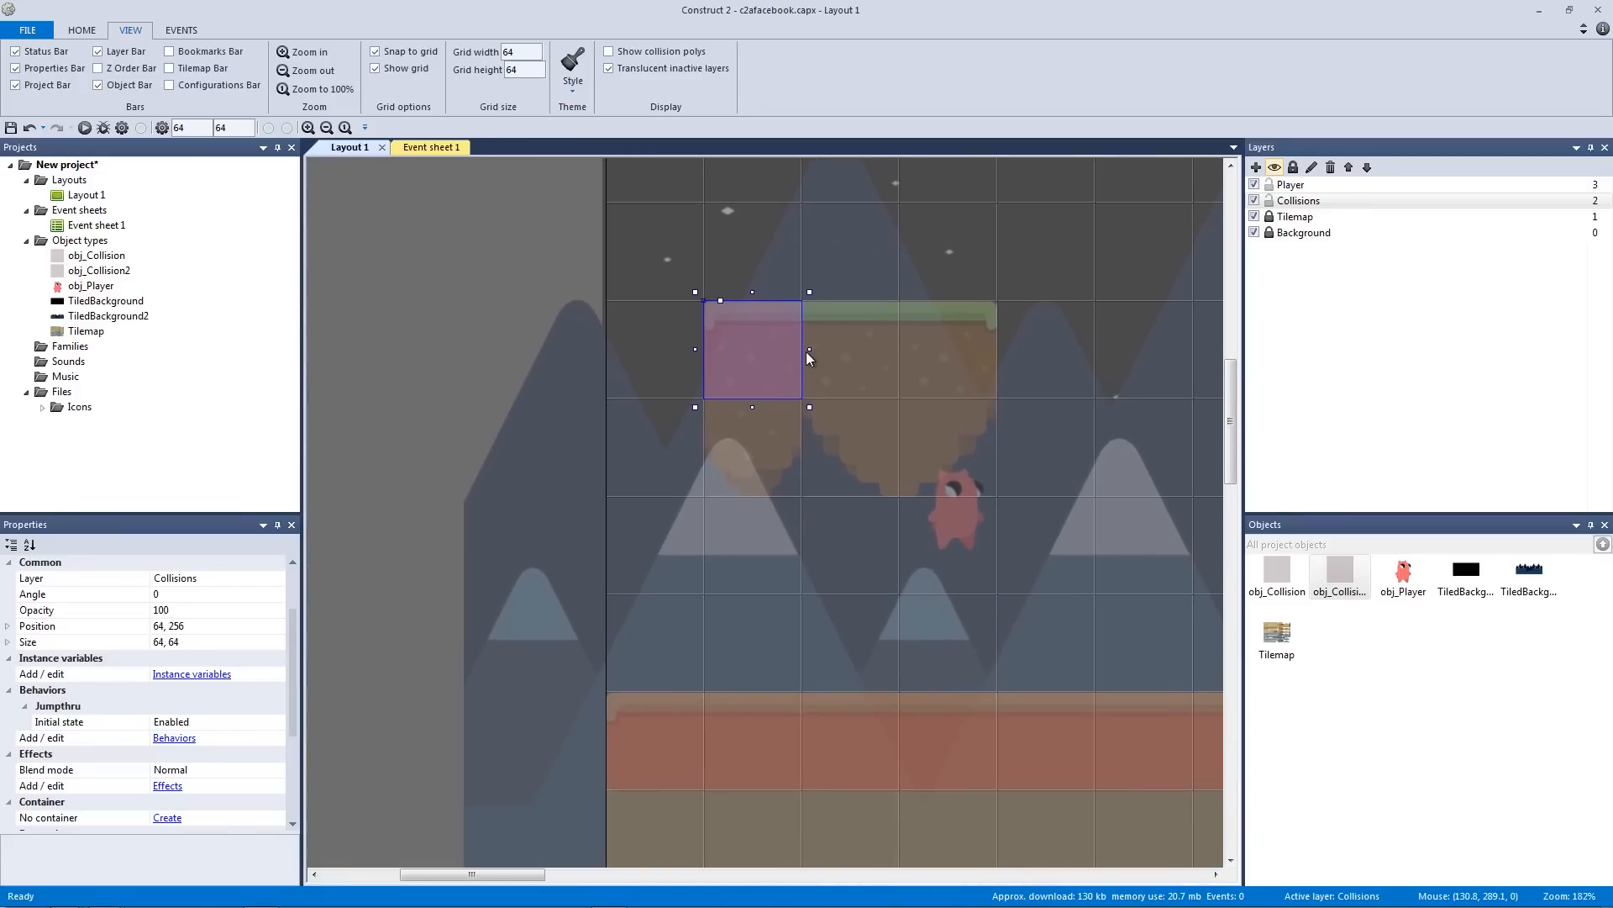
pyautogui.moveTo(807, 351); pyautogui.dragTo(965, 351)
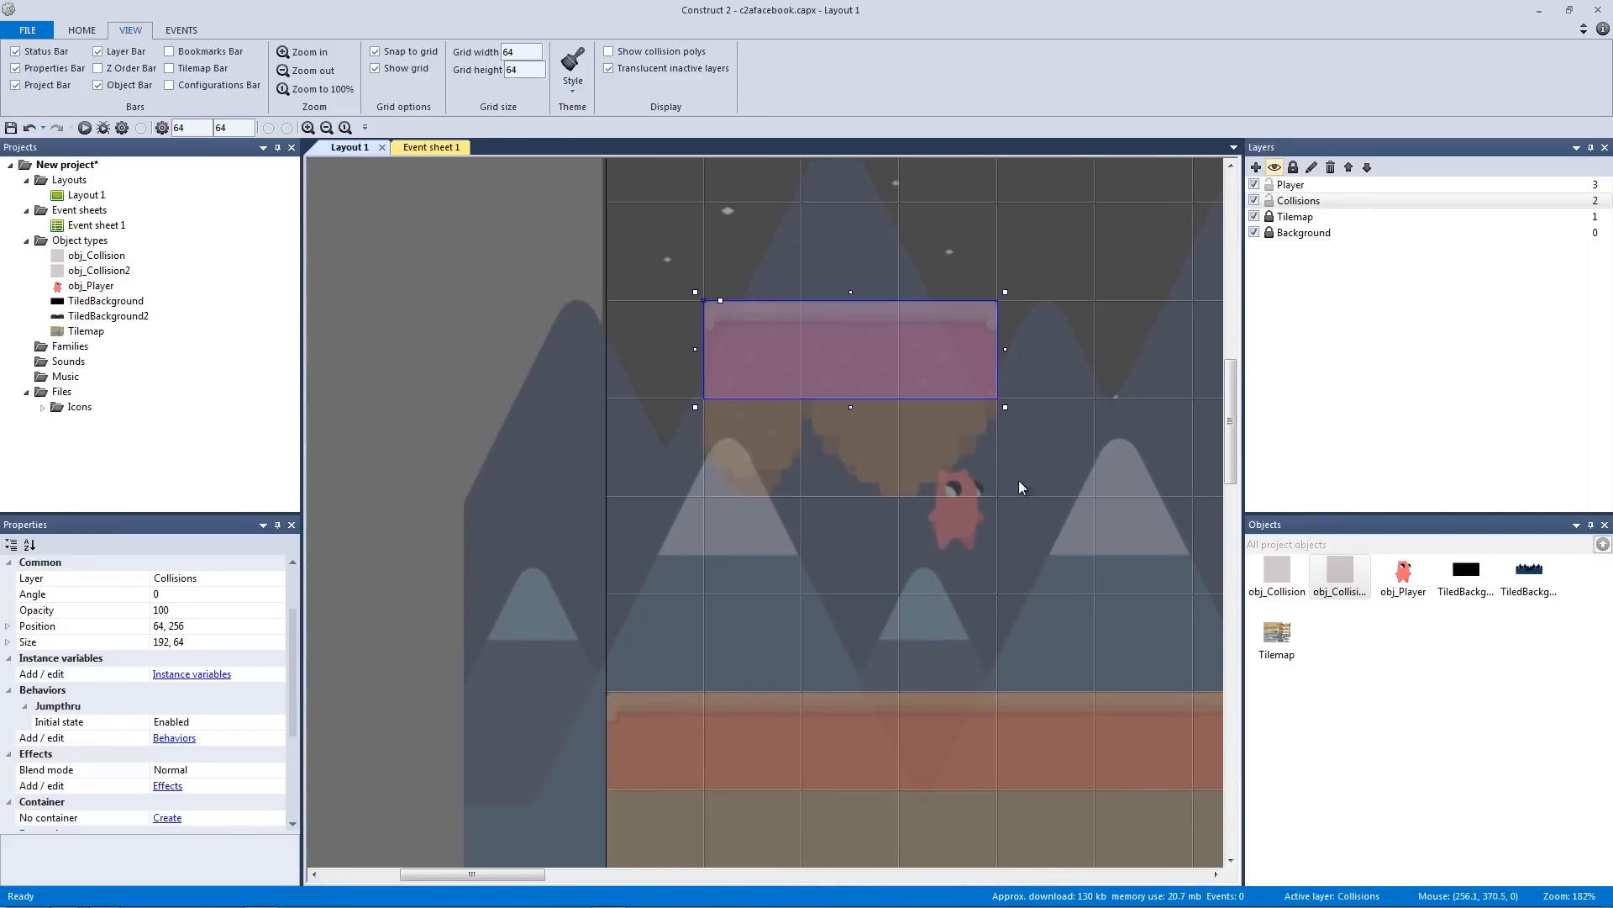
# Copy the jump-thru block to 512, 192 on the small, highest floating platform and shrink the copy to 64 by 64
pyautogui.keyDown('ctrl'); pyautogui.scroll(-2, 445, 412); pyautogui.keyUp('ctrl')
pyautogui.moveTo(446, 412); pyautogui.dragTo(880, 338)
pyautogui.press('Delete')
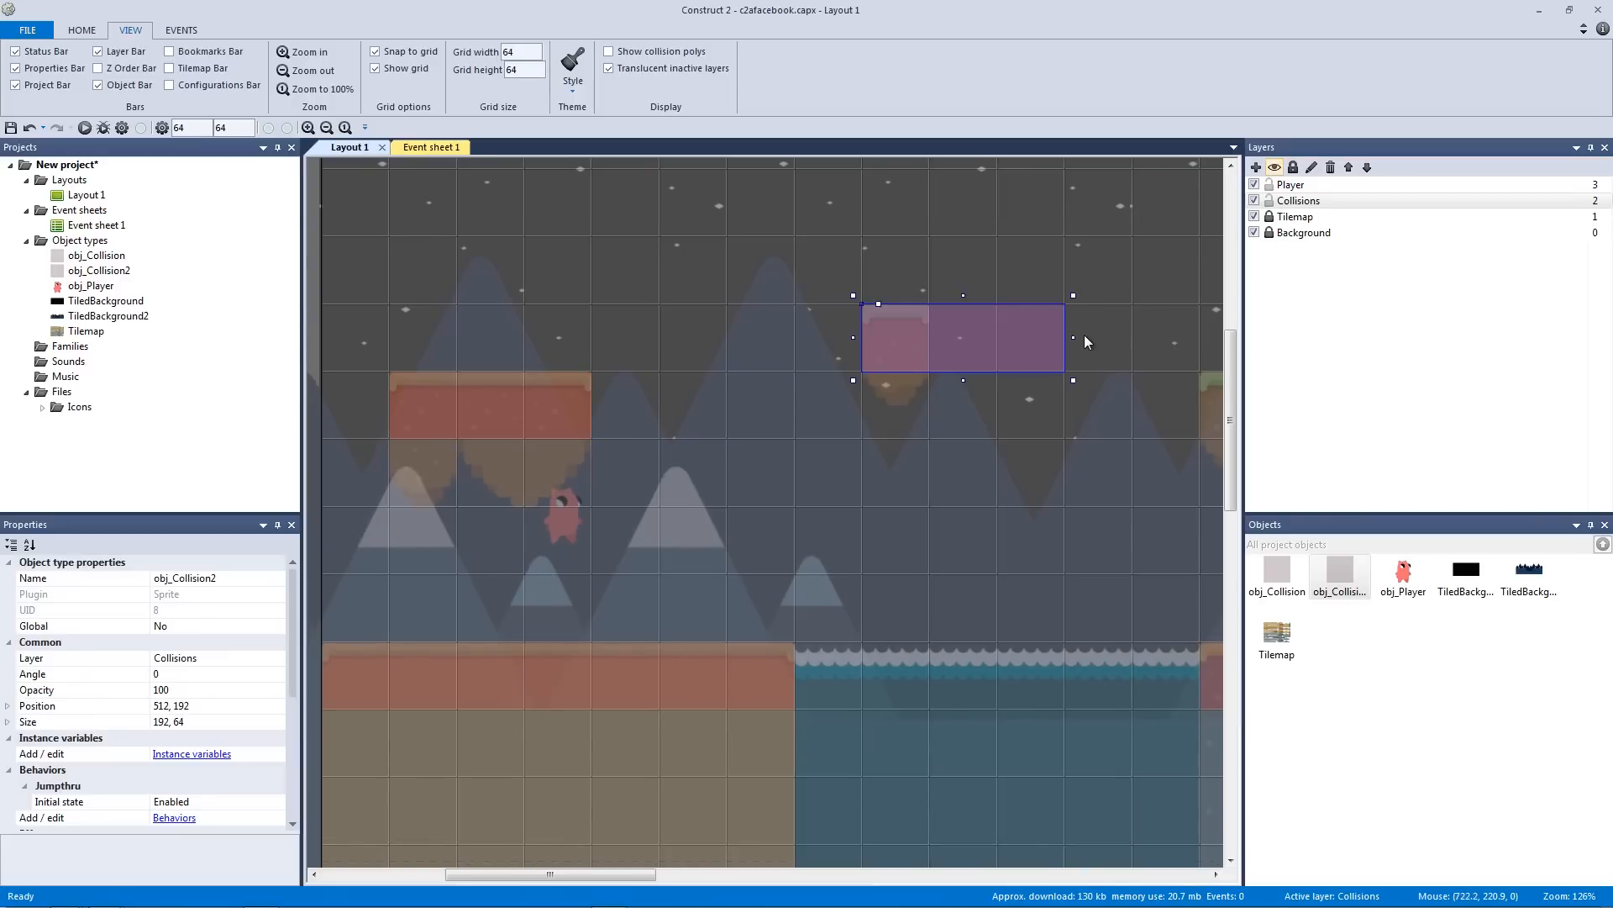
pyautogui.moveTo(1073, 337); pyautogui.dragTo(936, 338)
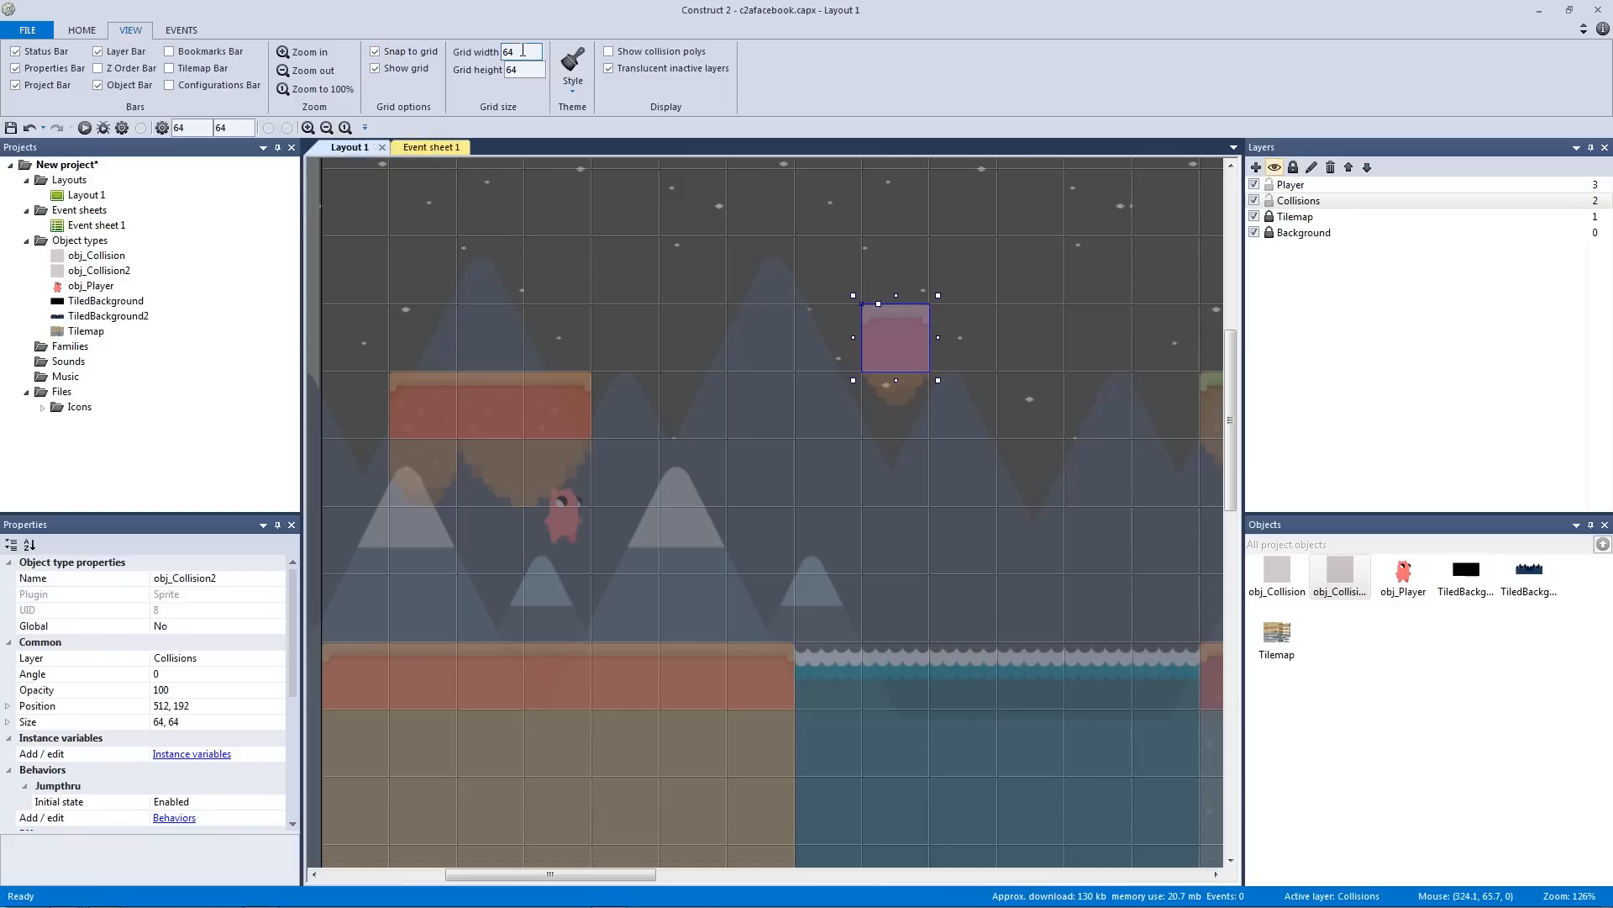
# Copy the 64 by 64 jump-thru block onto the two remaining small floating platforms, placing the last copy at 960, 384
pyautogui.keyDown('ctrl'); pyautogui.scroll(-3, 1045, 371); pyautogui.keyUp('ctrl')
pyautogui.moveTo(1046, 370); pyautogui.dragTo(598, 355, button='middle')
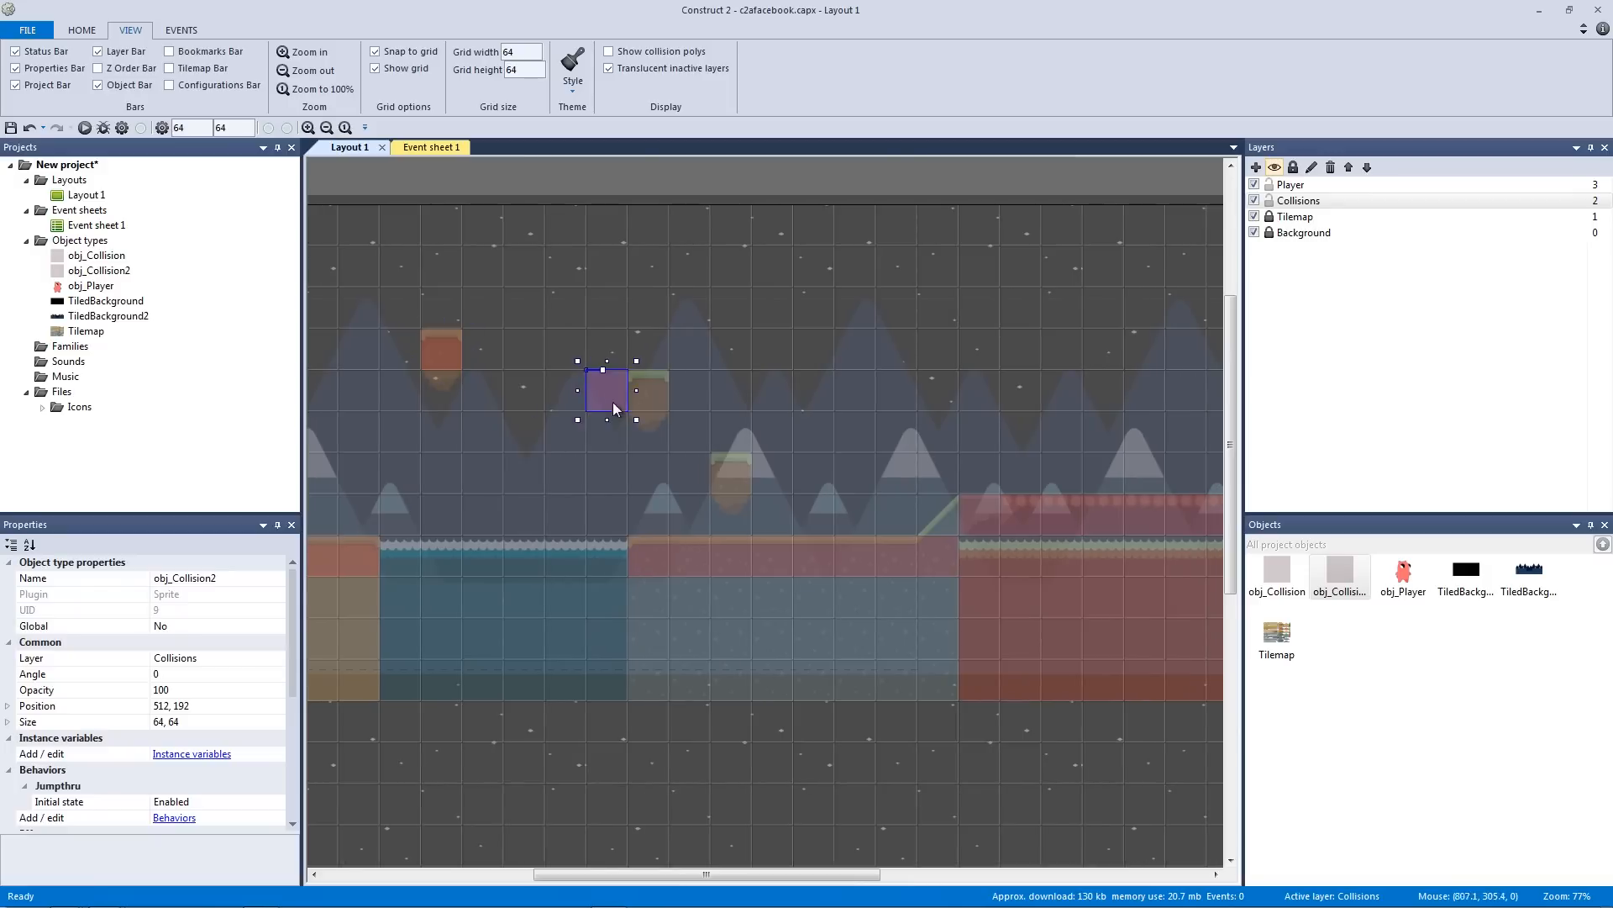
pyautogui.keyDown('ctrl'); pyautogui.moveTo(655, 390); pyautogui.dragTo(756, 466); pyautogui.keyUp('ctrl')
# Examine the collision block coverage across the level, especially around the slope leading up to the raised ground
pyautogui.moveTo(825, 492); pyautogui.dragTo(653, 449, button='middle')
pyautogui.keyDown('ctrl'); pyautogui.scroll(-1, 824, 491); pyautogui.keyUp('ctrl')
pyautogui.keyDown('ctrl'); pyautogui.scroll(-2, 825, 495); pyautogui.keyUp('ctrl')
pyautogui.moveTo(805, 476); pyautogui.dragTo(954, 472, button='middle')
pyautogui.moveTo(718, 490); pyautogui.dragTo(490, 461, button='middle')
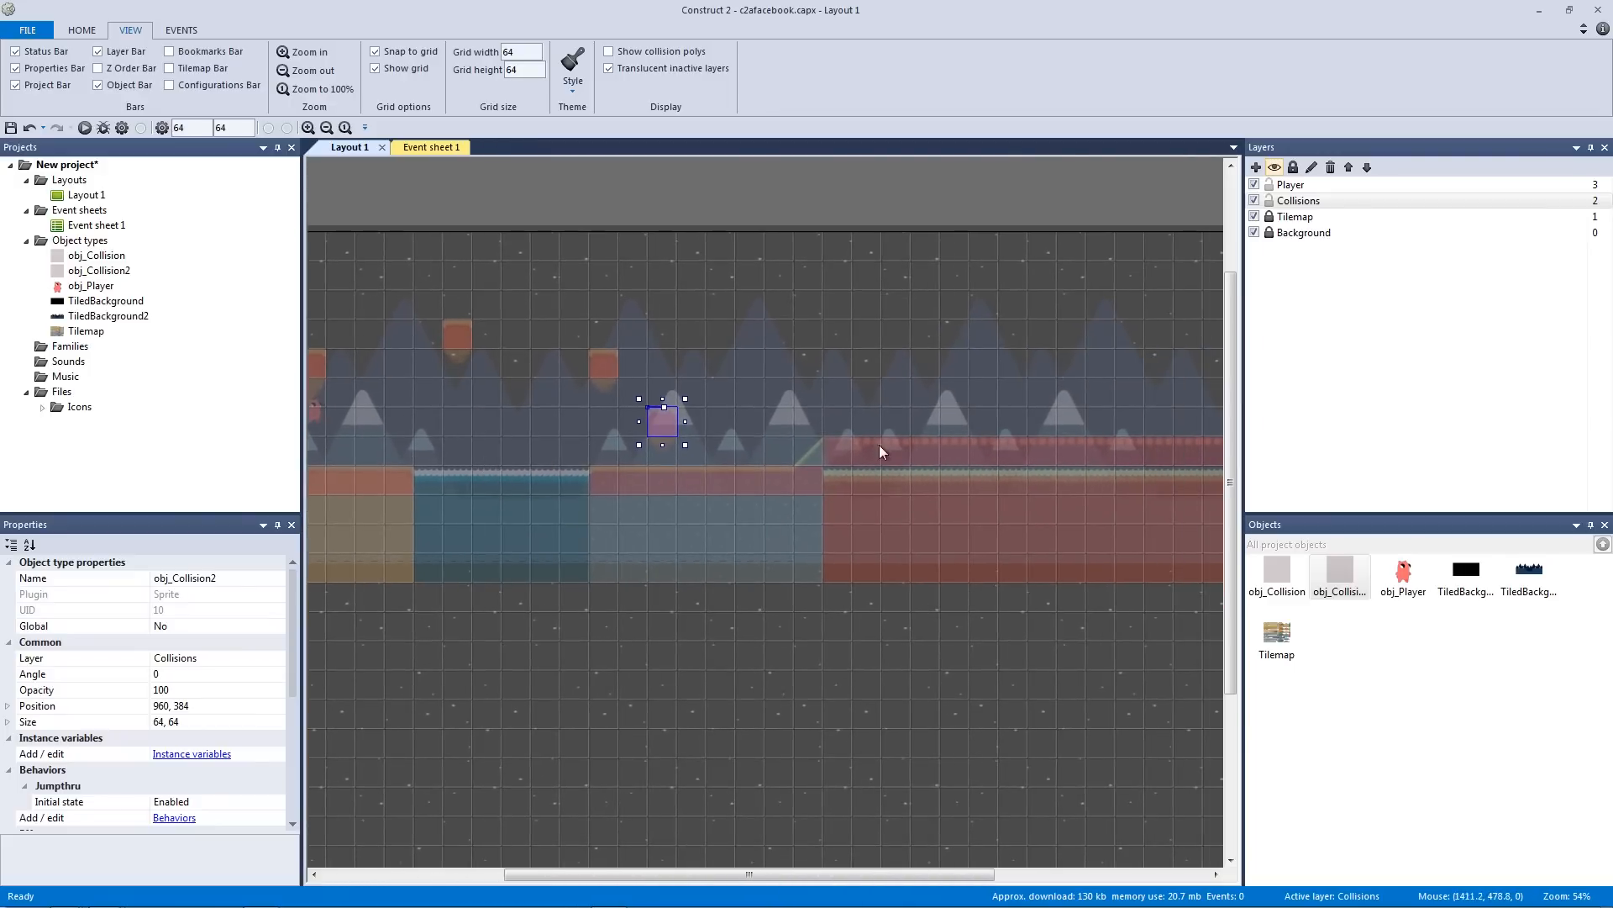
pyautogui.keyDown('ctrl'); pyautogui.scroll(6, 879, 445); pyautogui.keyUp('ctrl')
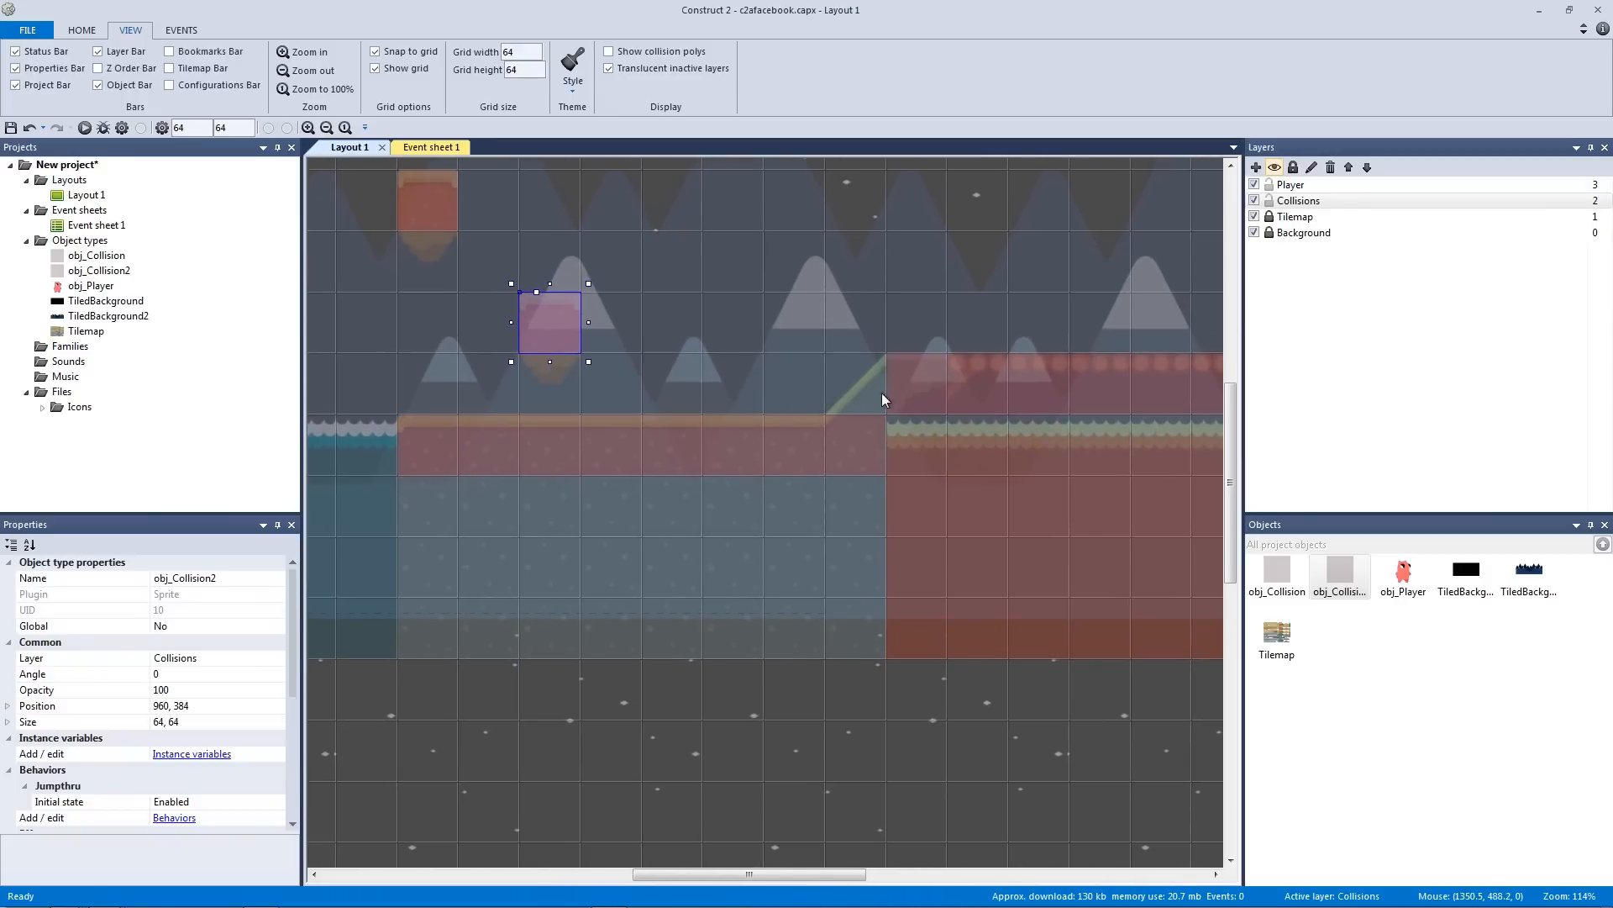
pyautogui.keyDown('ctrl'); pyautogui.scroll(-3, 890, 385); pyautogui.keyUp('ctrl')
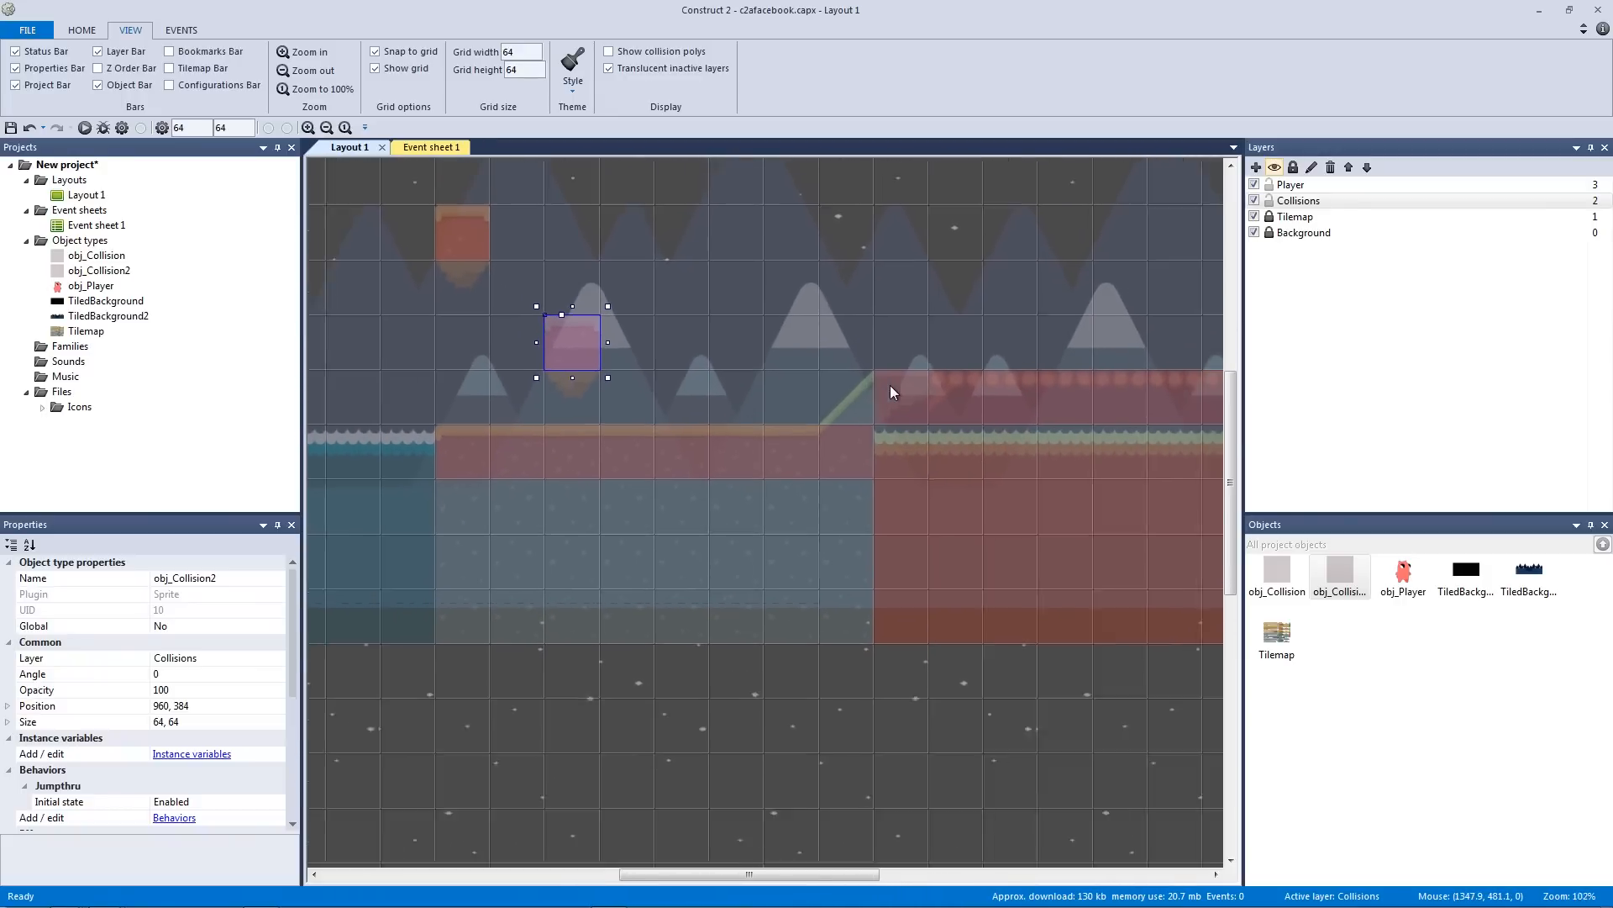
pyautogui.moveTo(797, 398); pyautogui.dragTo(1294, 422, button='middle')
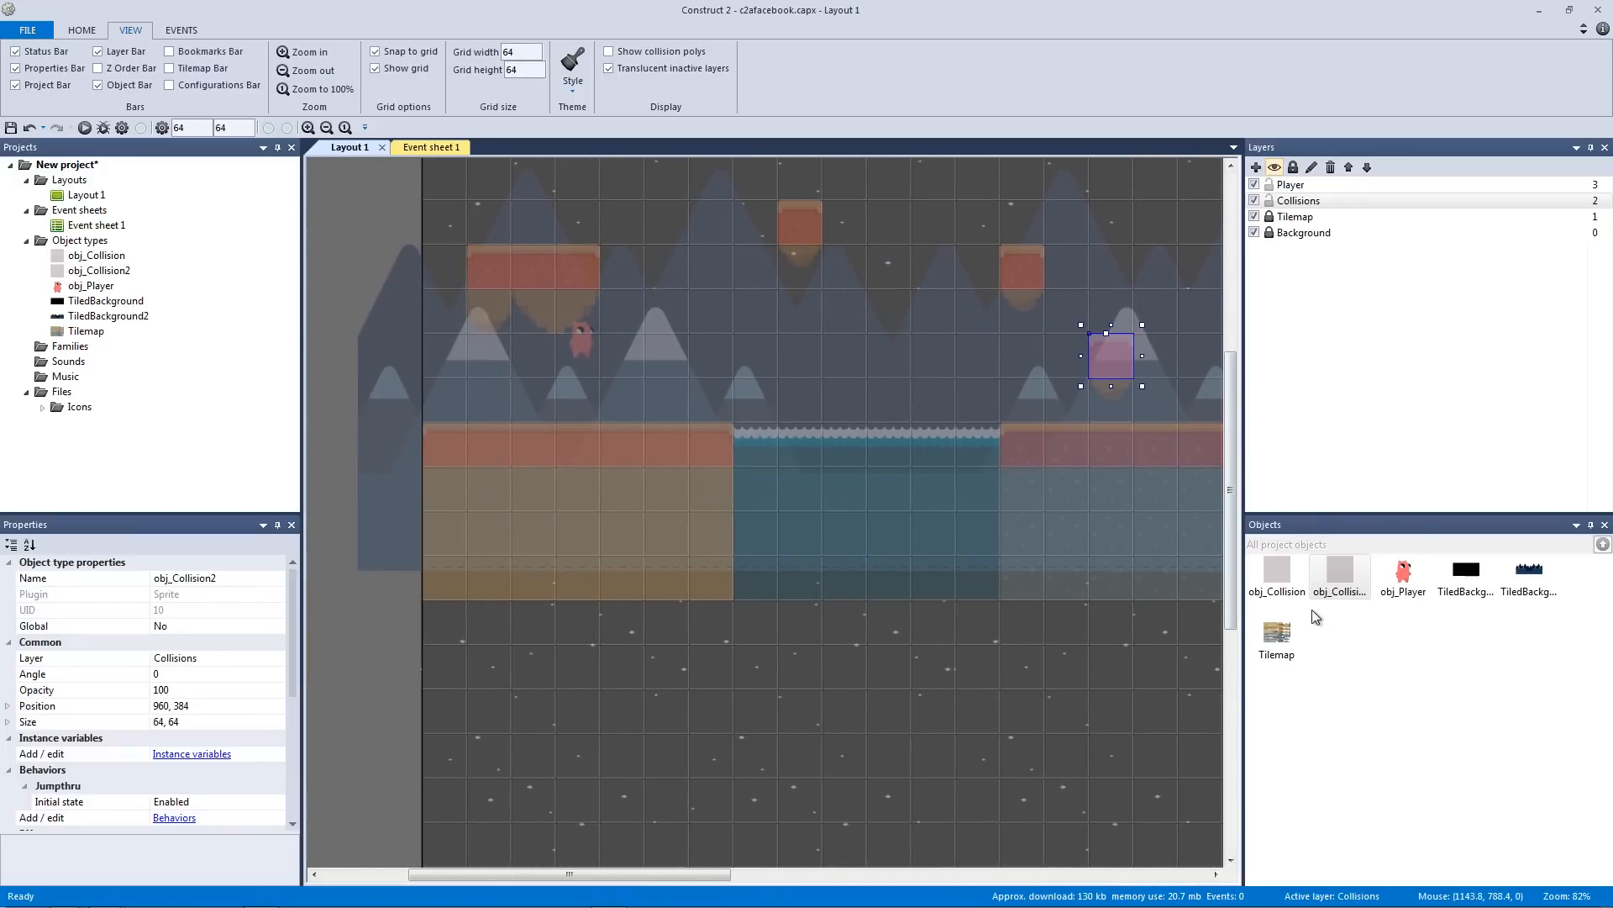
# Try to delete the upper-left area of the obj_Collision image, undo the deletion, and leave the image editor
pyautogui.doubleClick(1275, 572)
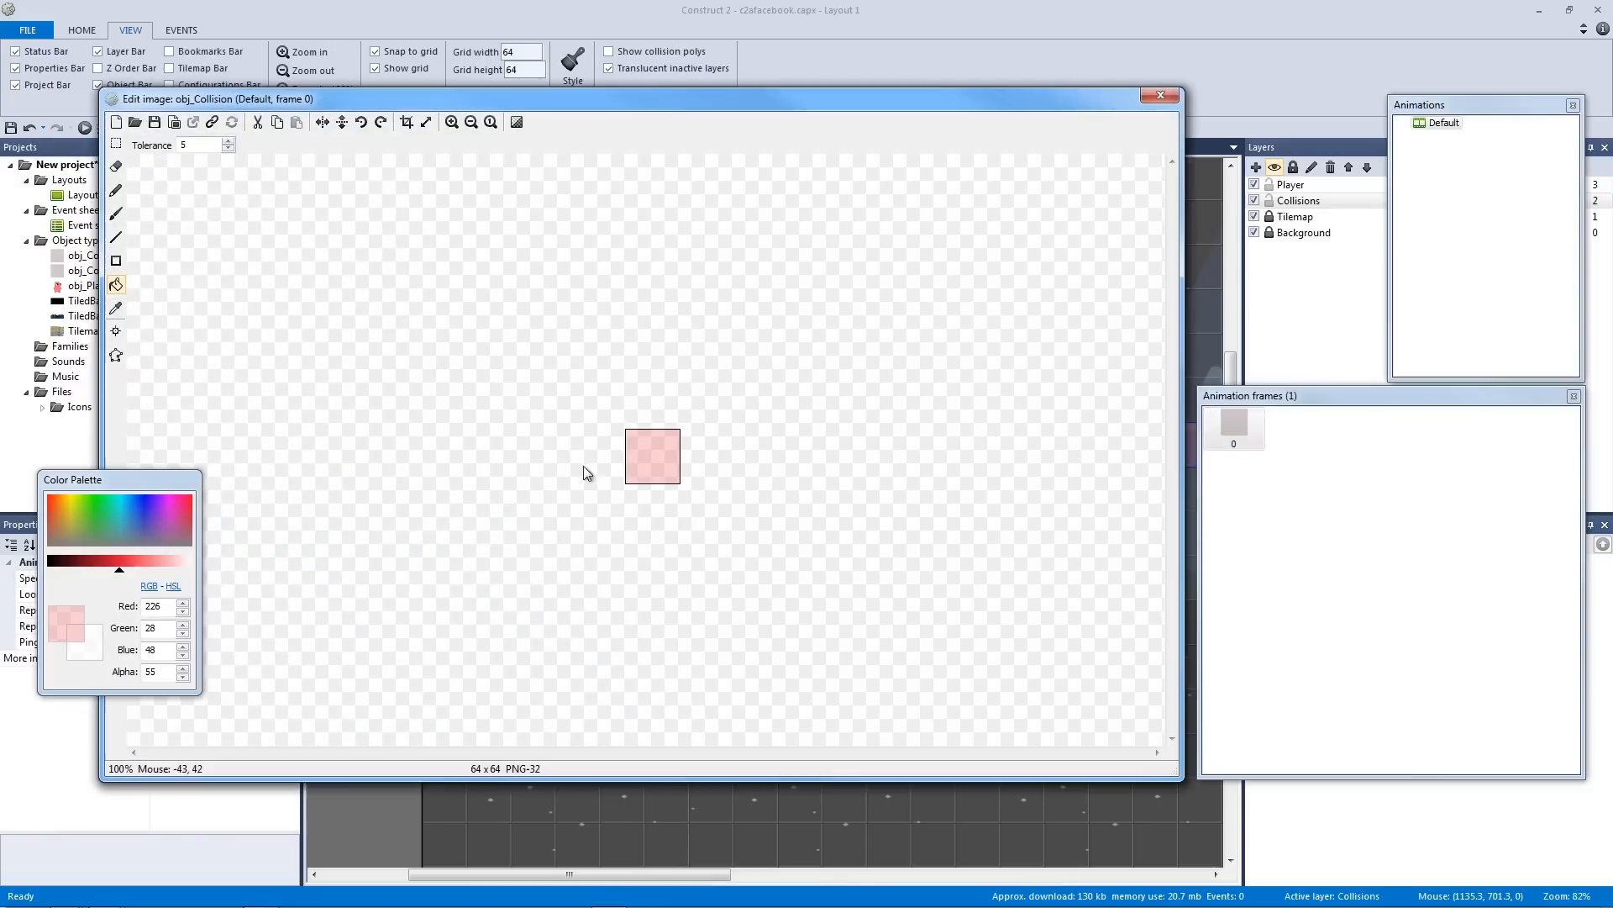
pyautogui.click(116, 237)
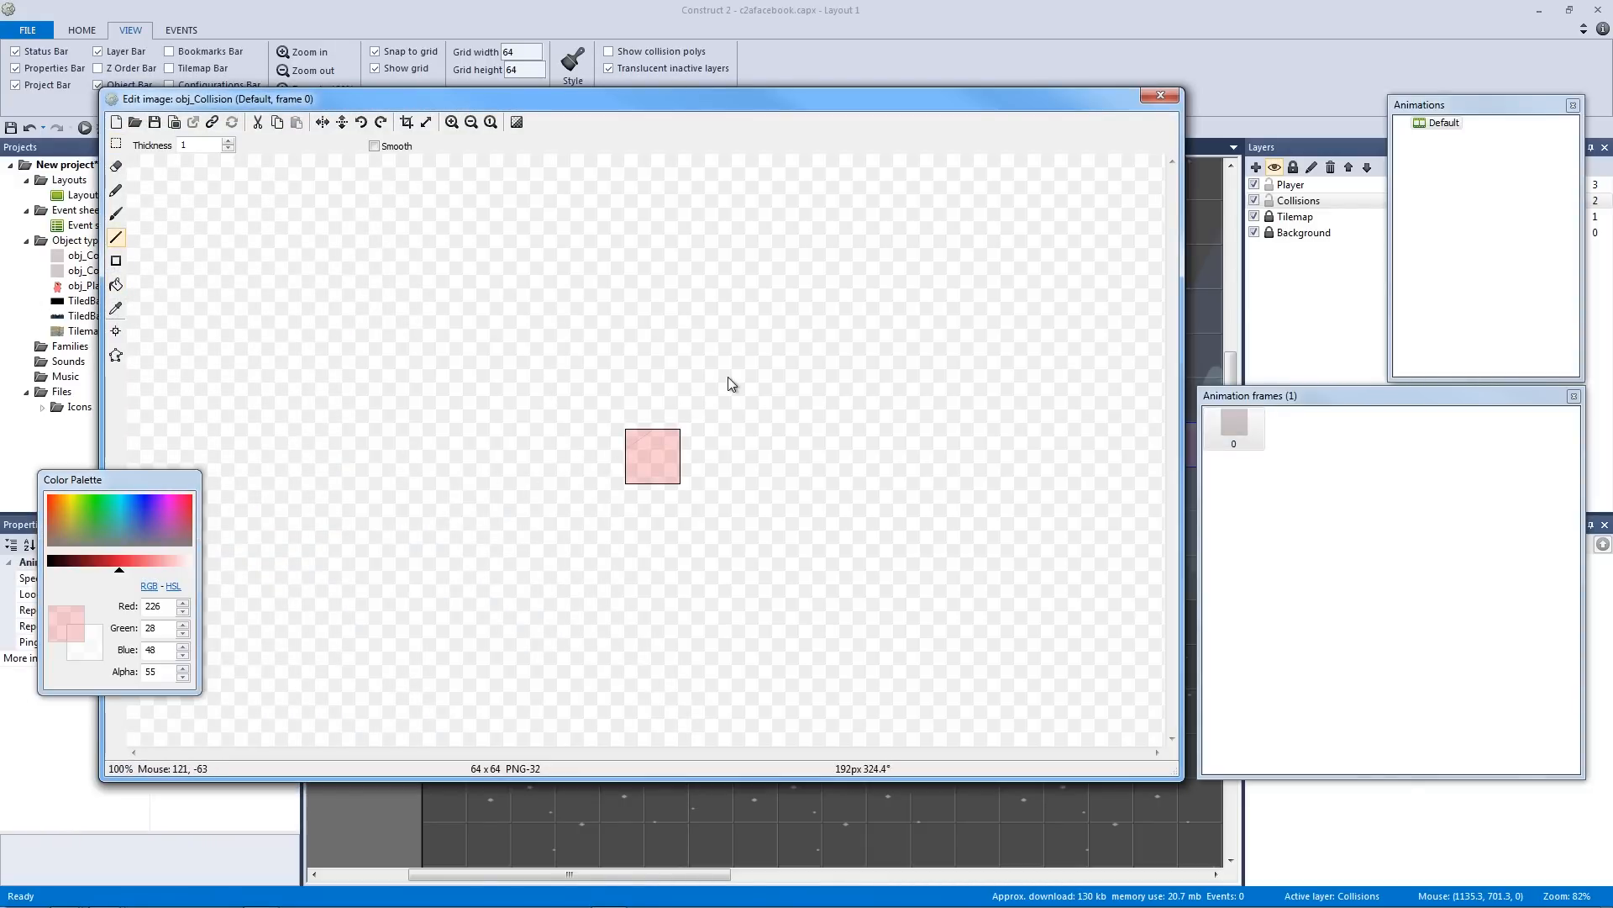
pyautogui.click(116, 143)
pyautogui.moveTo(480, 344)
pyautogui.mouseDown()
pyautogui.moveTo(737, 467)
pyautogui.moveTo(643, 461)
pyautogui.moveTo(658, 455)
pyautogui.mouseUp()
pyautogui.press('Delete')
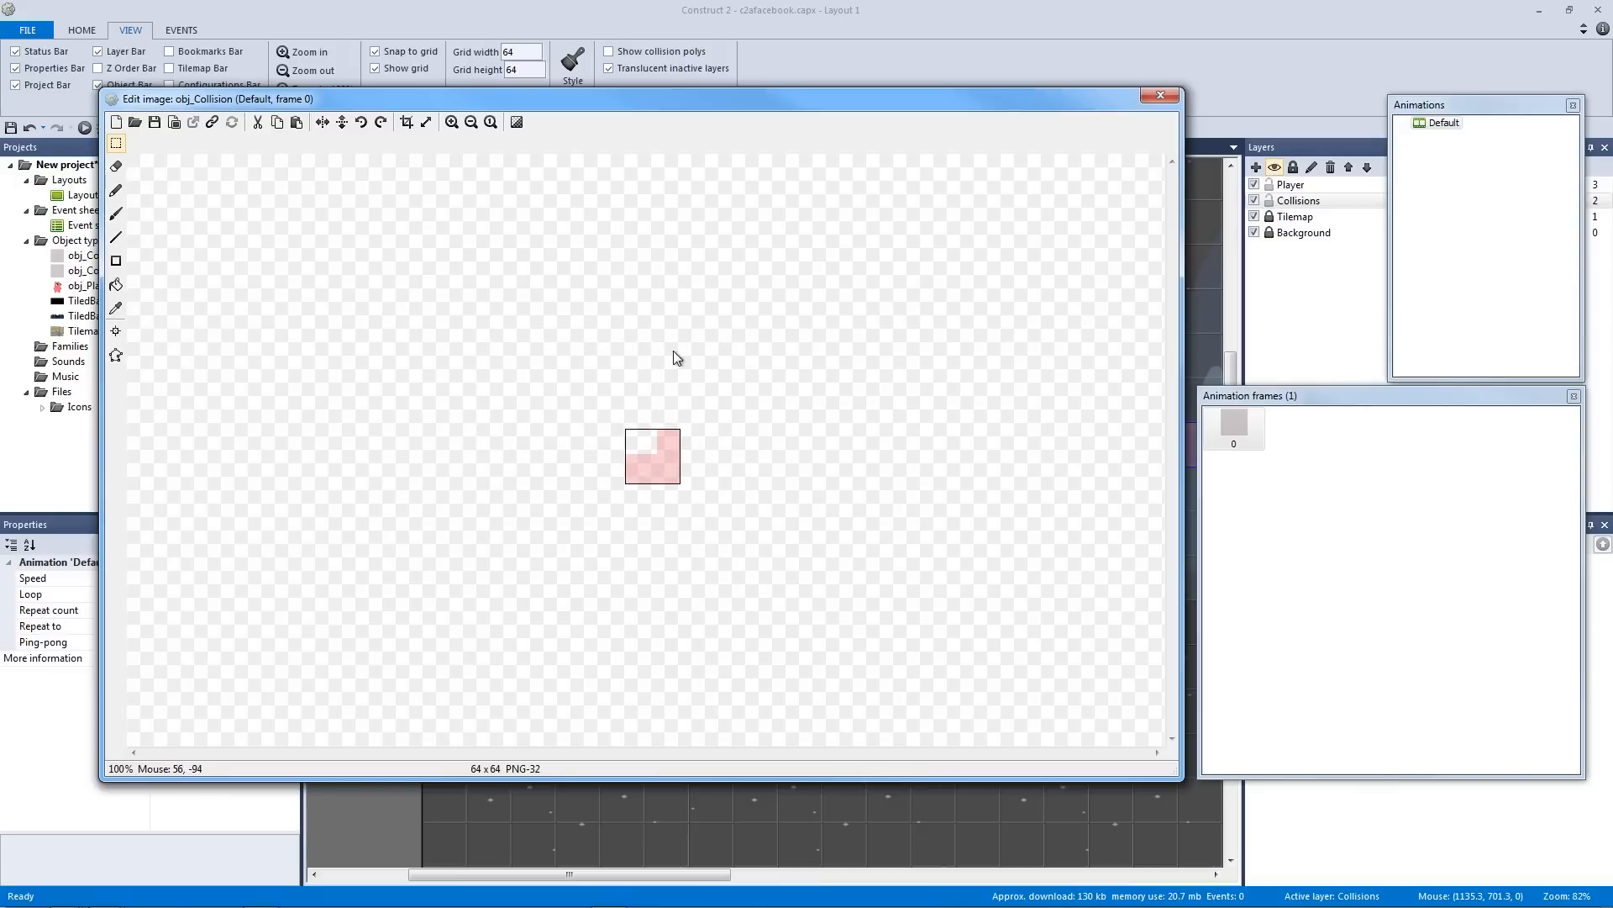
pyautogui.hotkey('ctrl', 'z')
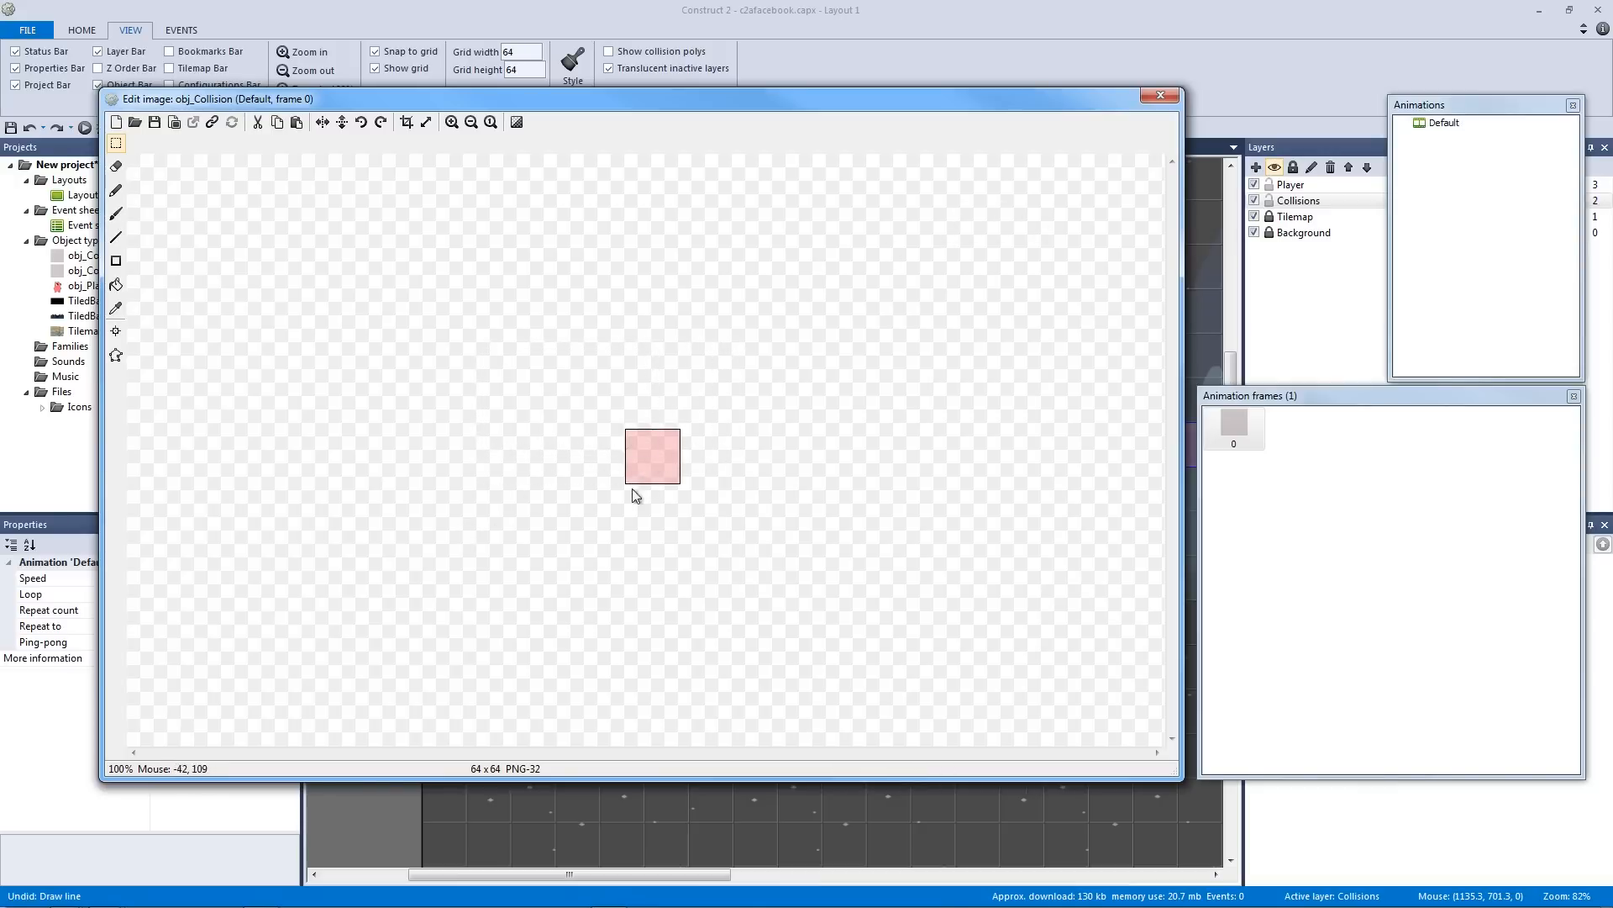
pyautogui.click(1161, 96)
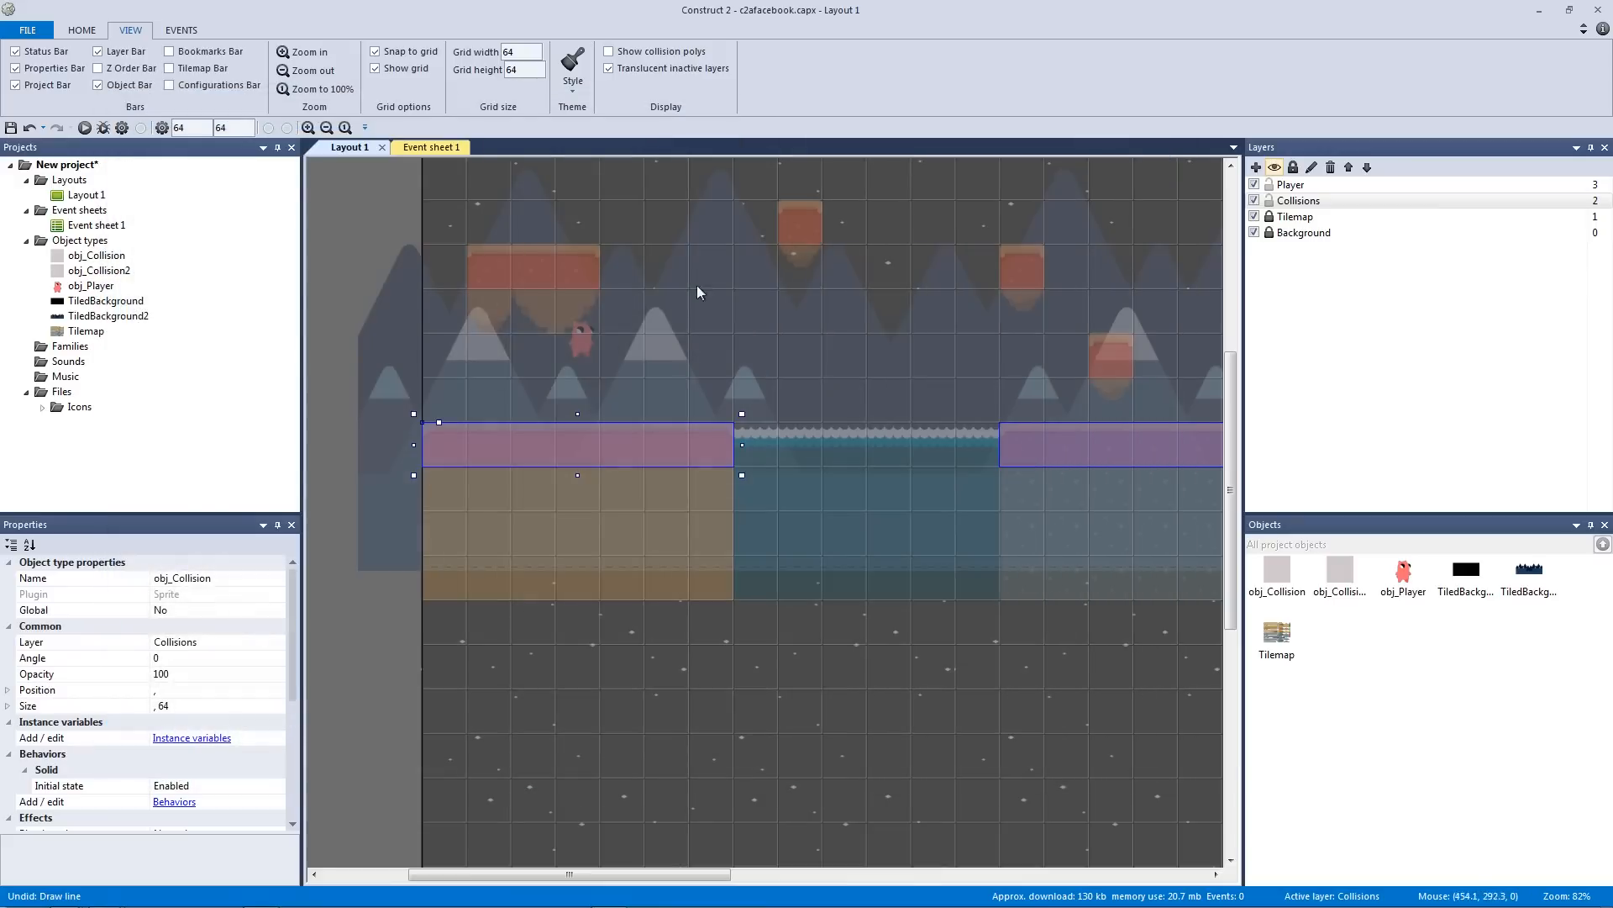
pyautogui.click(372, 329)
# Preview the layout and test the player's walking and jumping against the ground and floating platforms, closing the preview when finished
pyautogui.keyDown('ctrl'); pyautogui.scroll(-3, 524, 288); pyautogui.keyUp('ctrl')
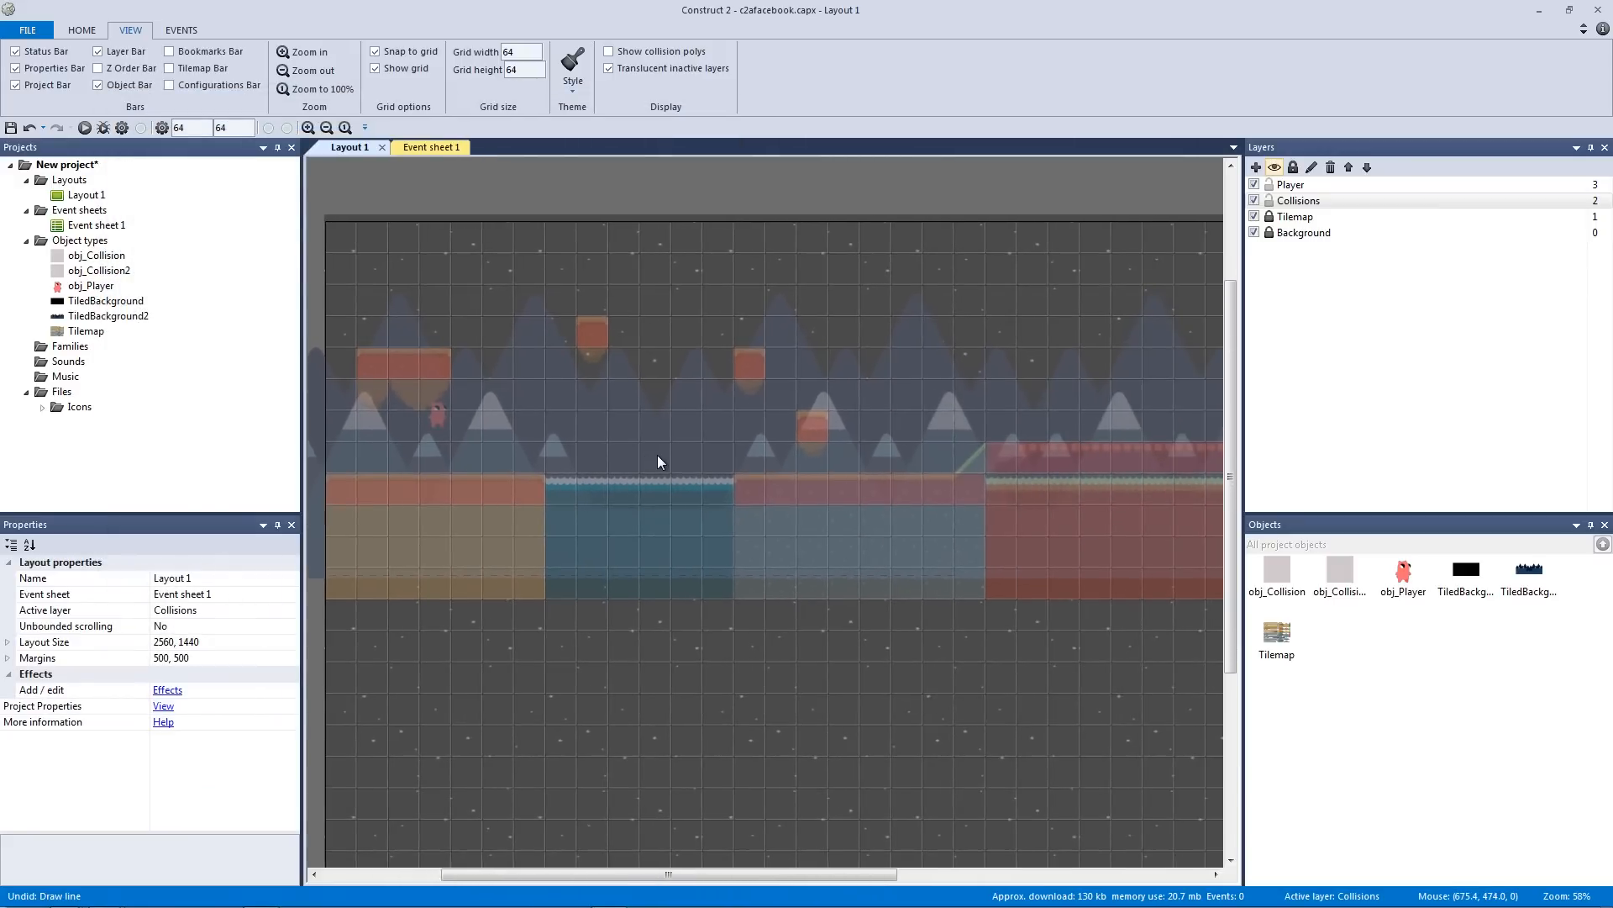
pyautogui.click(86, 129)
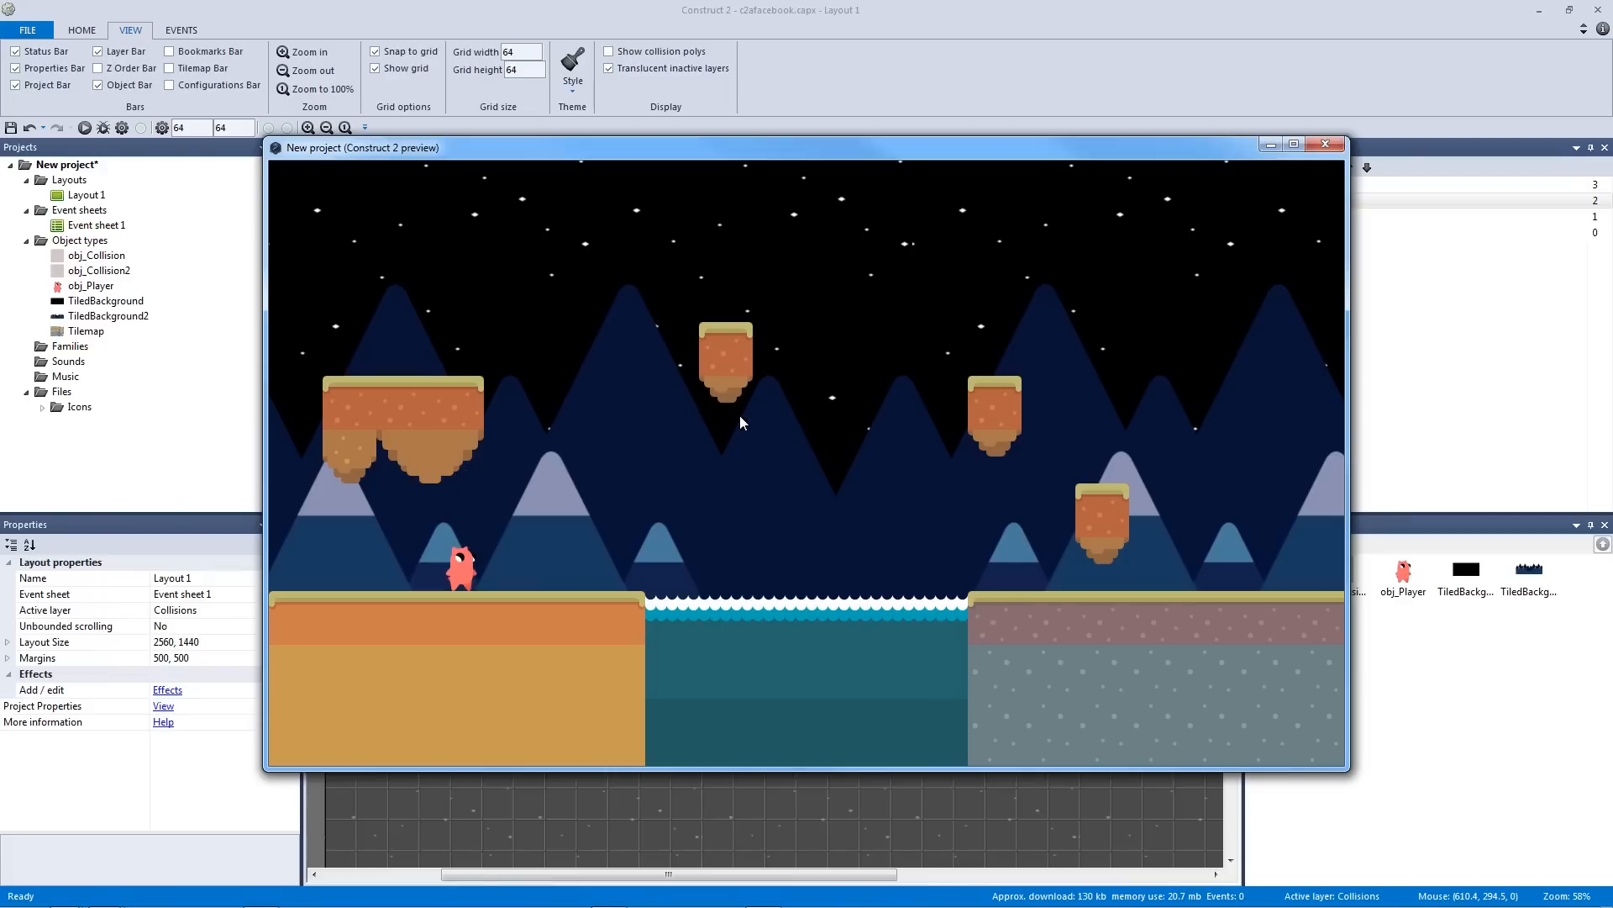
pyautogui.press('Right')
pyautogui.press('Left')
pyautogui.press('Right')
pyautogui.press('Left')
pyautogui.press('Up')
pyautogui.press('Up')
pyautogui.press('Right')
pyautogui.press('Right')
pyautogui.press('Left')
pyautogui.press('Right')
pyautogui.press('Up')
pyautogui.click(1338, 144)
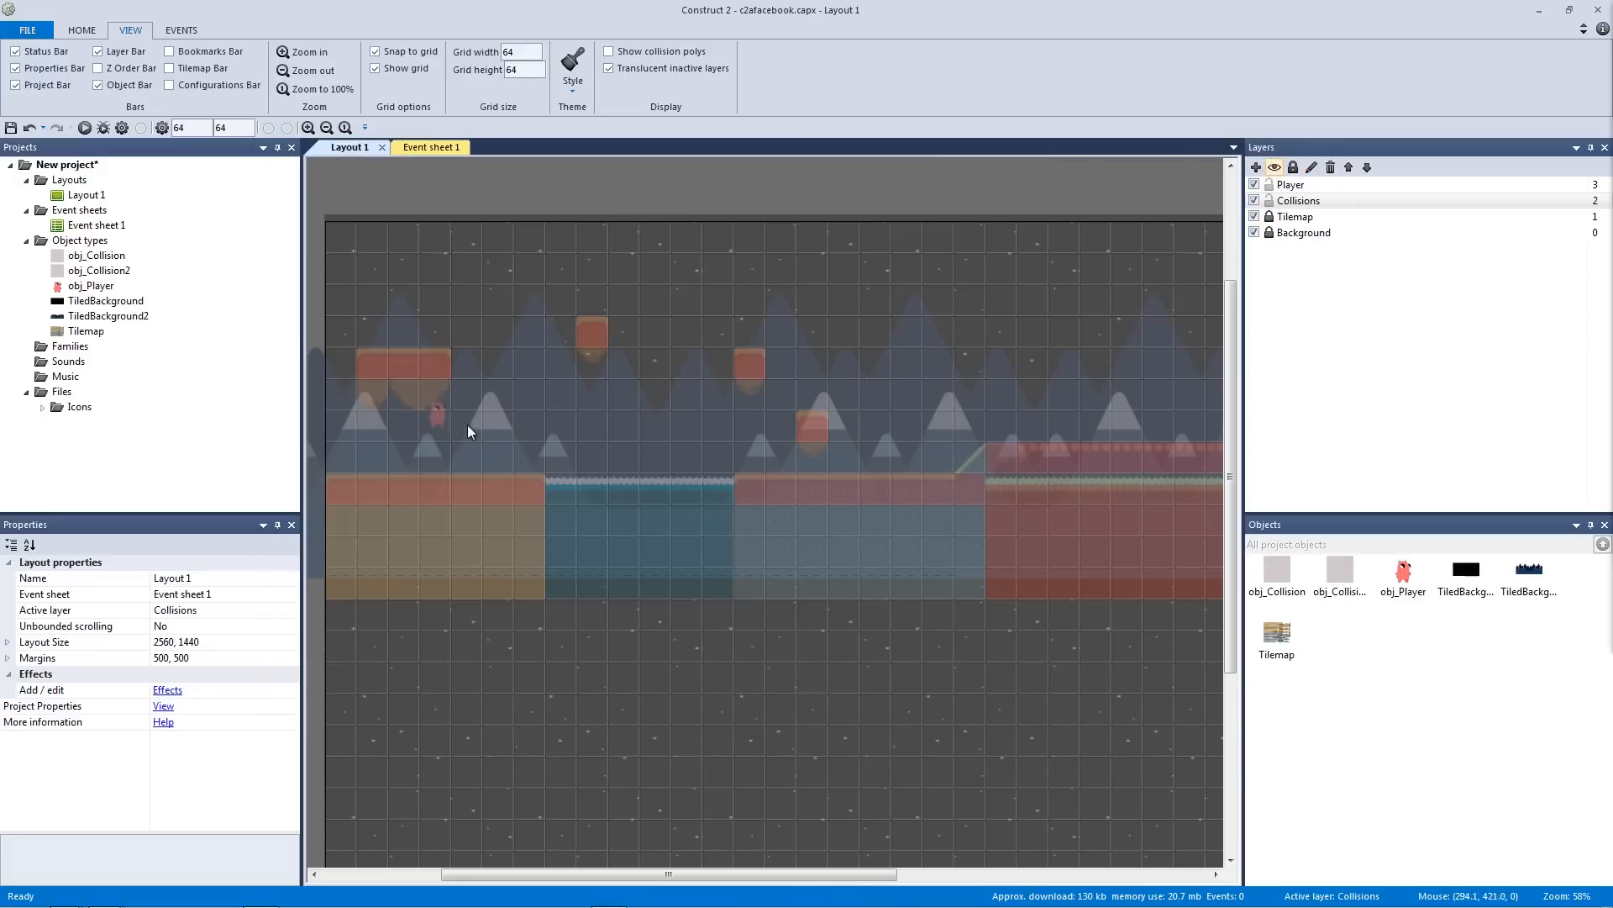
# Set the Platform behavior's jump strength to 850 and max speed to 550 on obj_Player, and save the project
pyautogui.click(1344, 185)
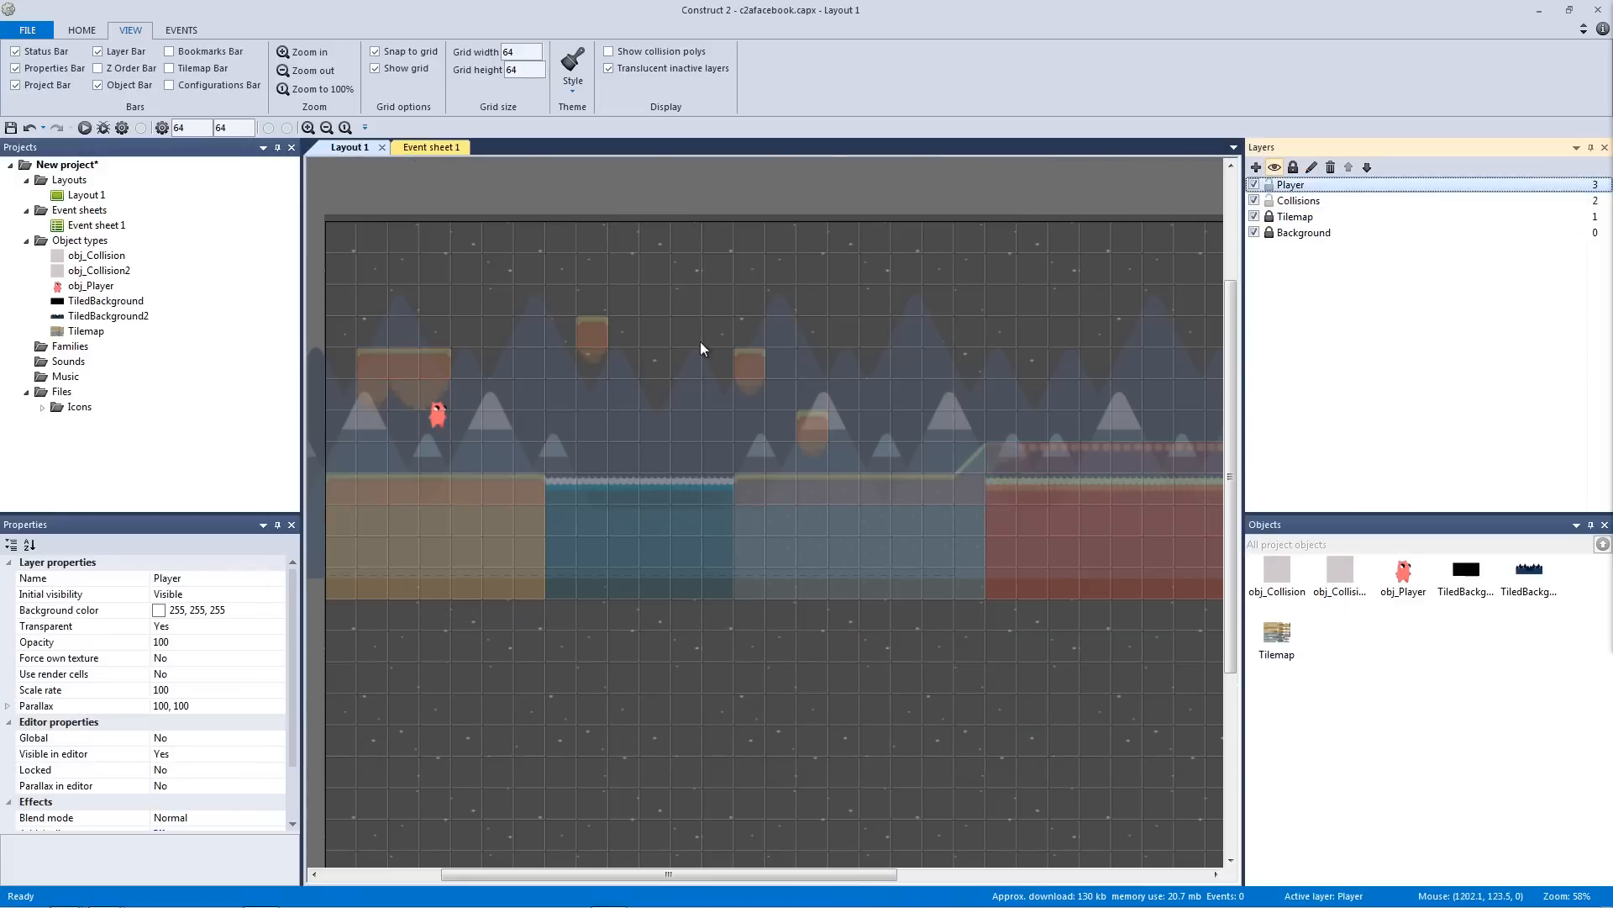
pyautogui.click(446, 416)
pyautogui.moveTo(290, 626); pyautogui.dragTo(289, 687)
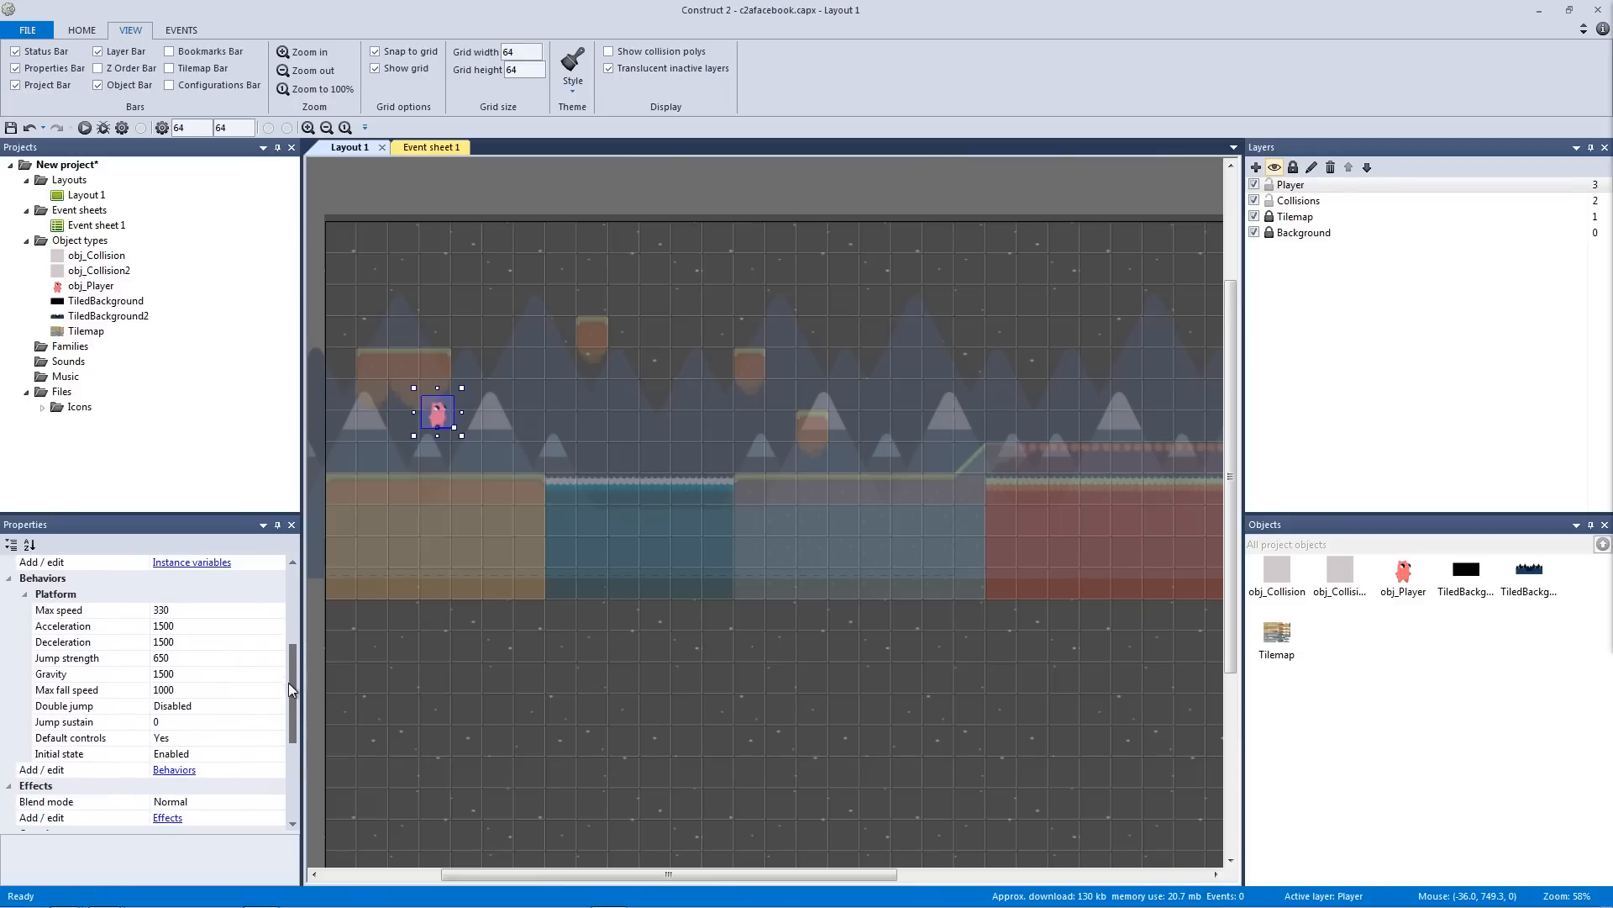
pyautogui.click(88, 613)
pyautogui.click(183, 660)
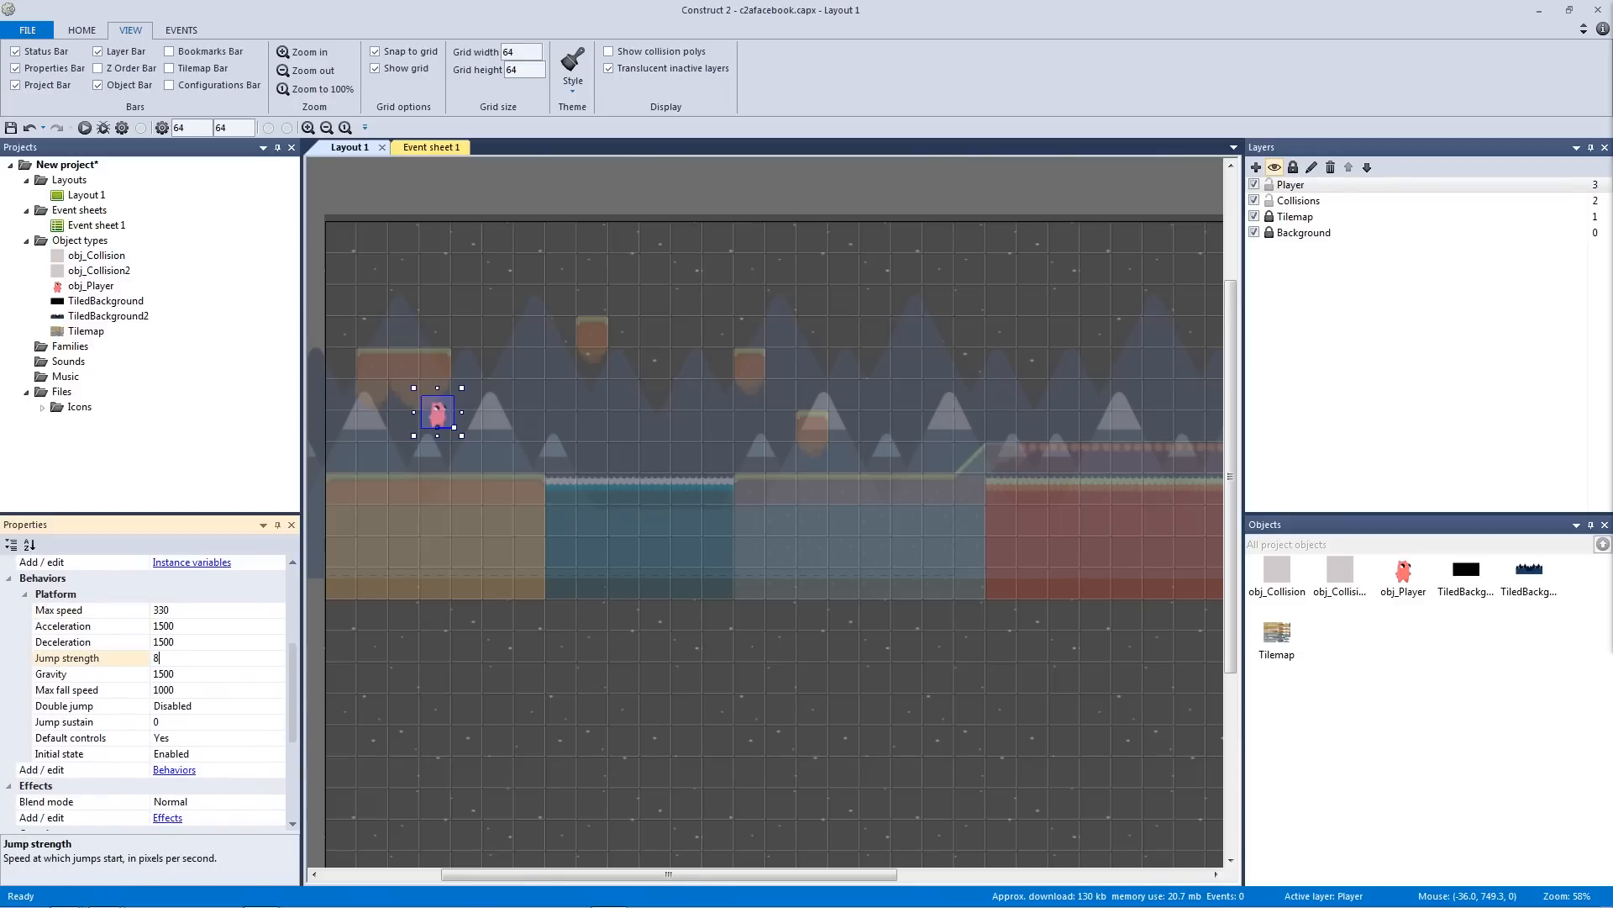
pyautogui.click(199, 613)
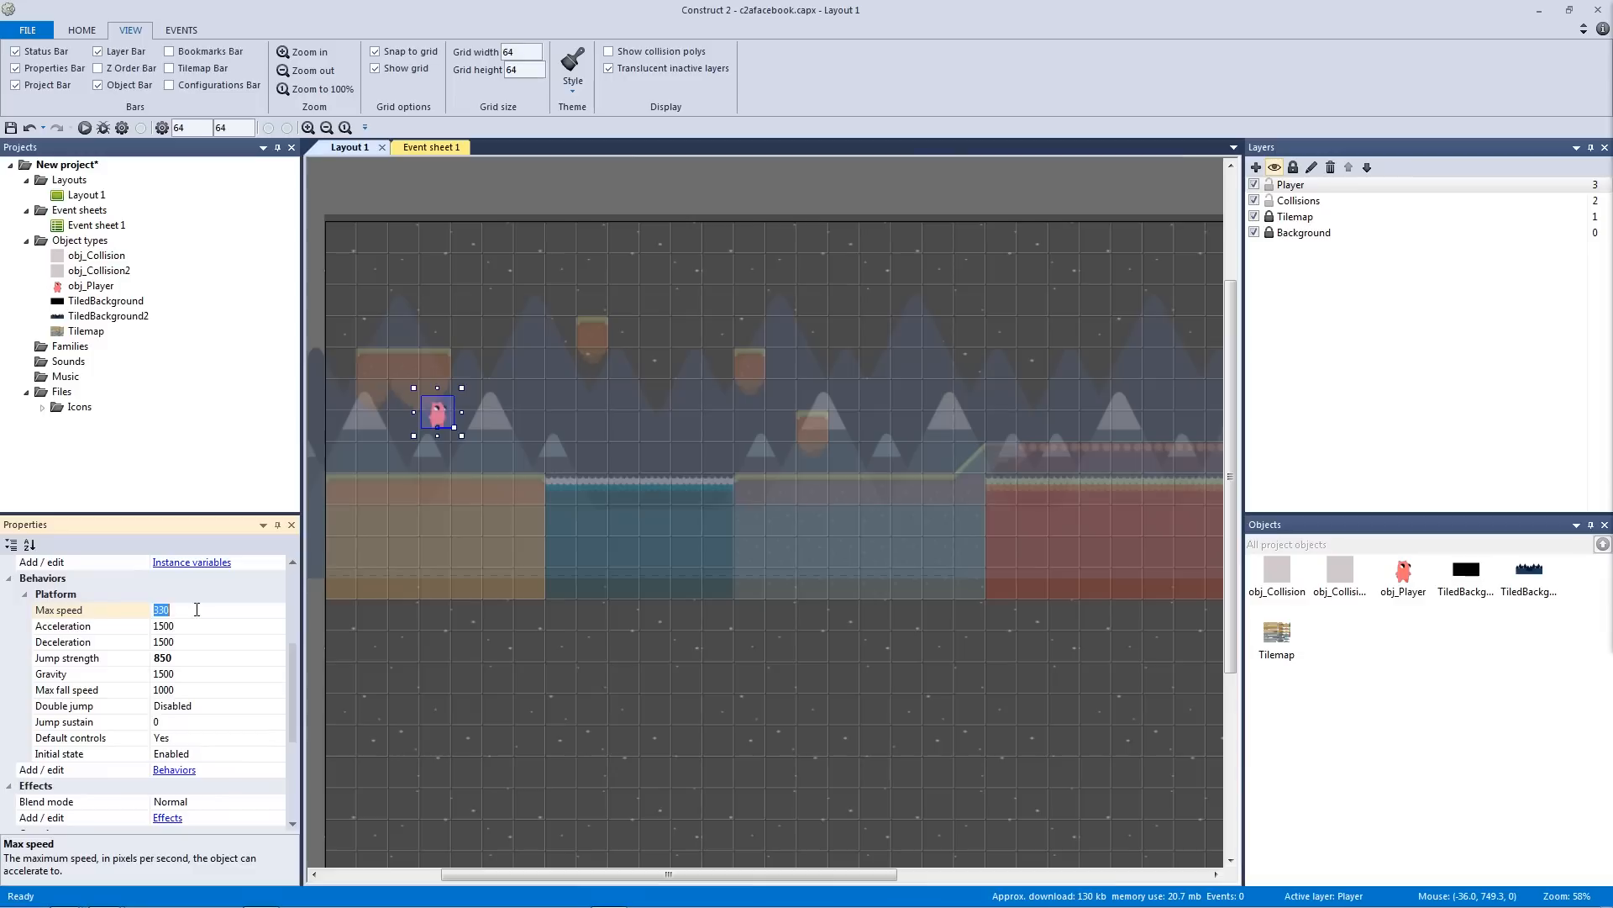
pyautogui.write('550')
pyautogui.press('Return')
pyautogui.hotkey('ctrl', 's')
# Preview the layout briefly and enable Double jump in obj_Player's Platform behavior
pyautogui.click(85, 128)
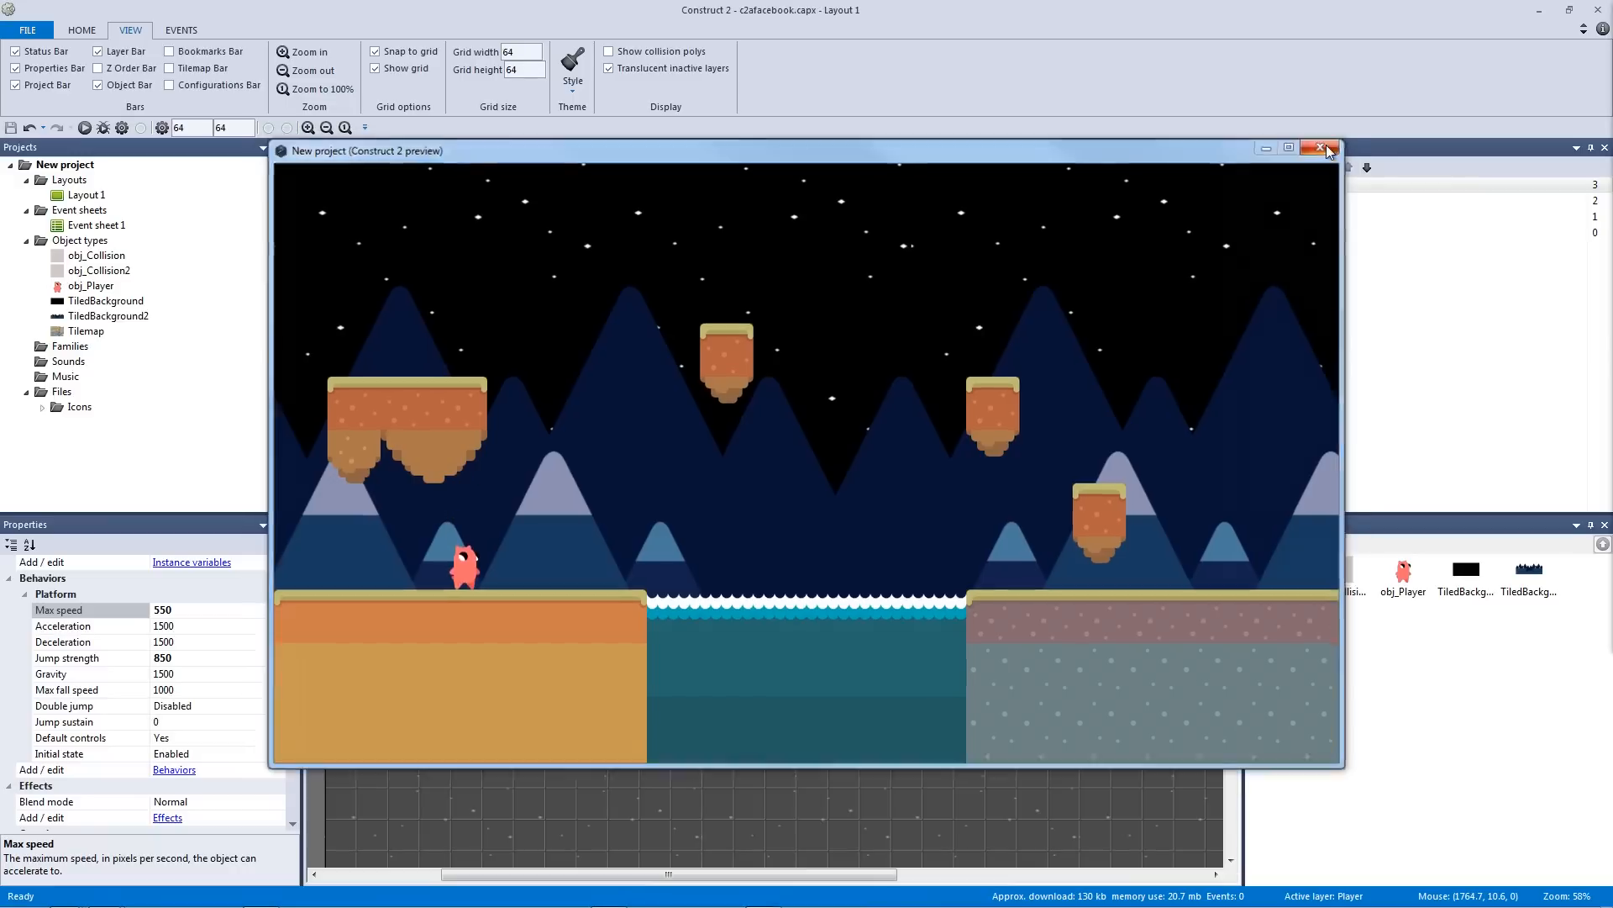
pyautogui.click(1321, 149)
pyautogui.click(100, 706)
pyautogui.click(277, 707)
pyautogui.click(255, 737)
pyautogui.click(329, 584)
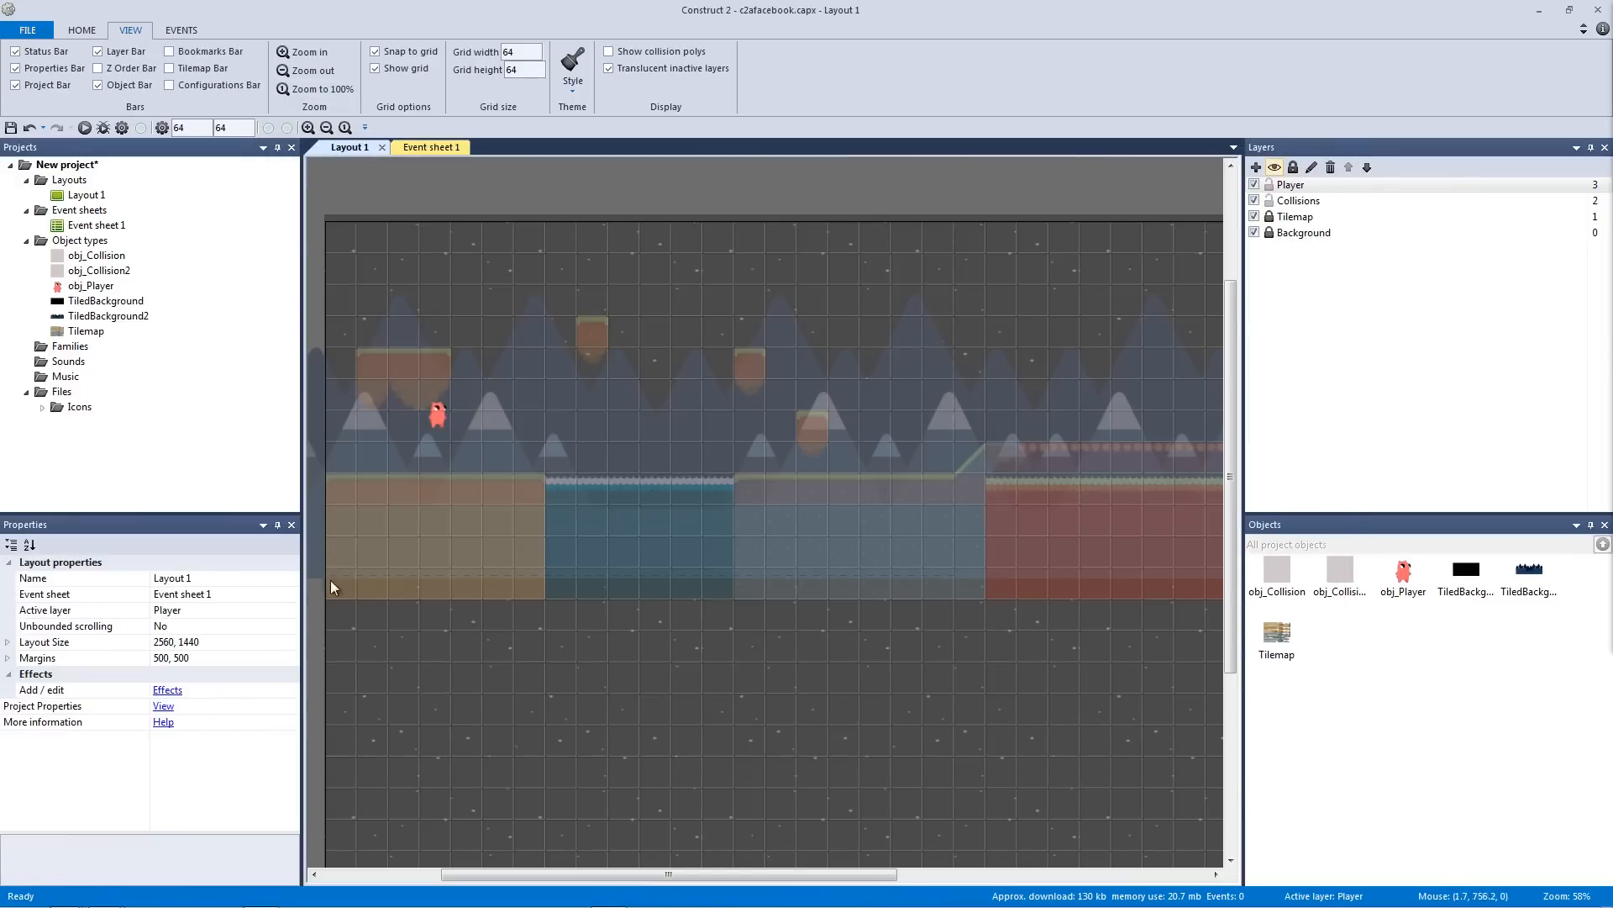
# Run the preview again and test the player's faster movement and double jumps between the ground and all floating platforms
pyautogui.click(84, 129)
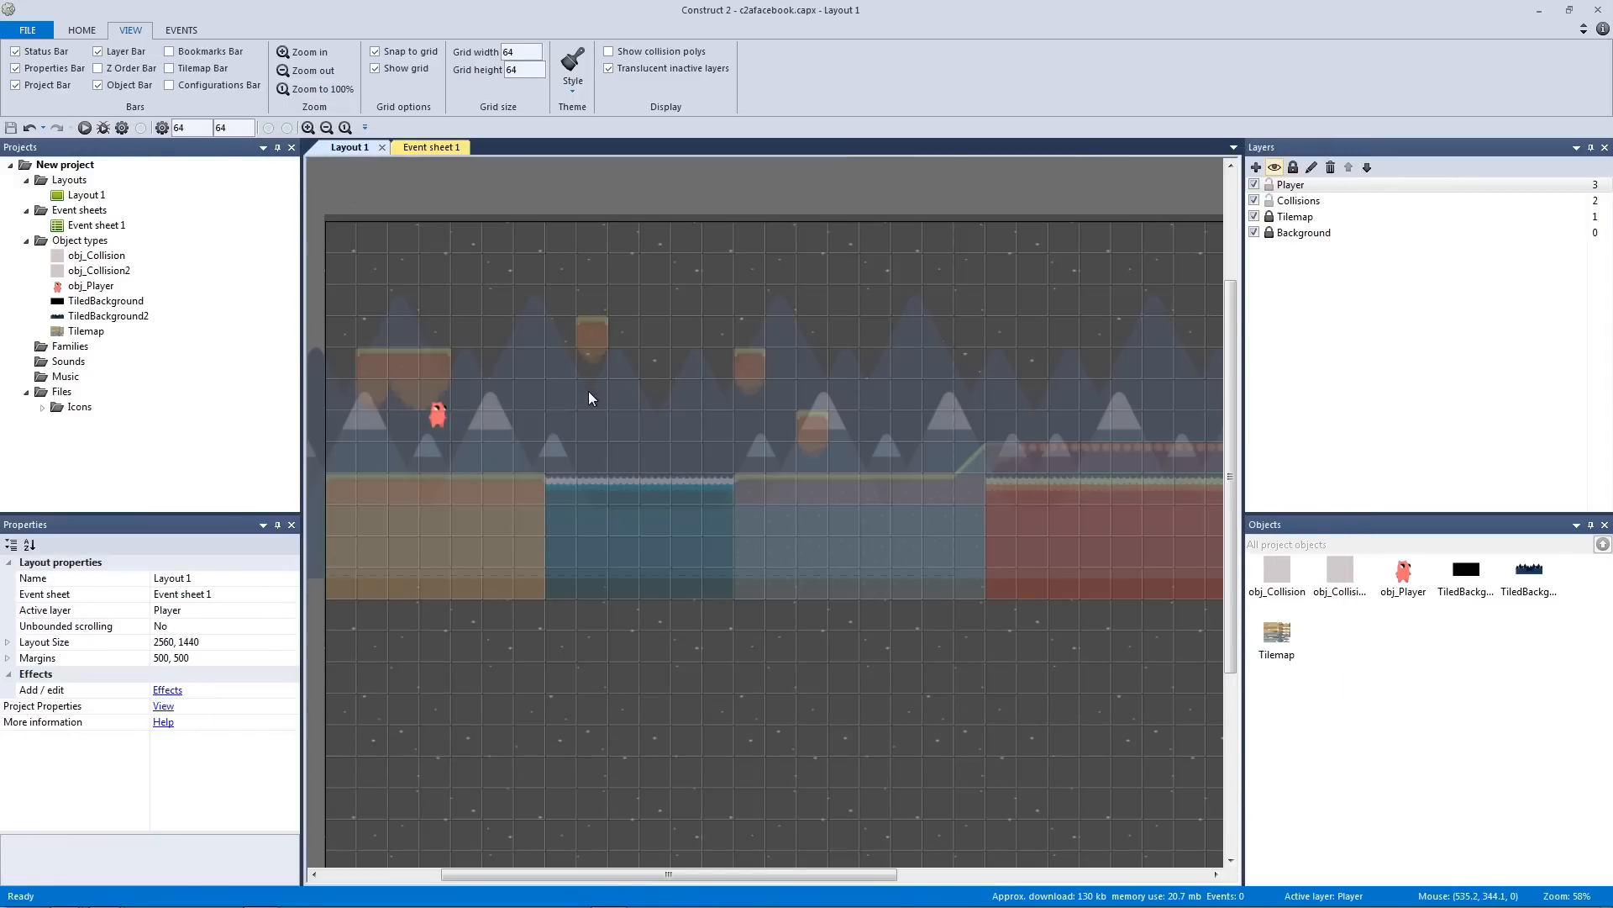
pyautogui.press('Left')
pyautogui.press('Right')
pyautogui.press('Up')
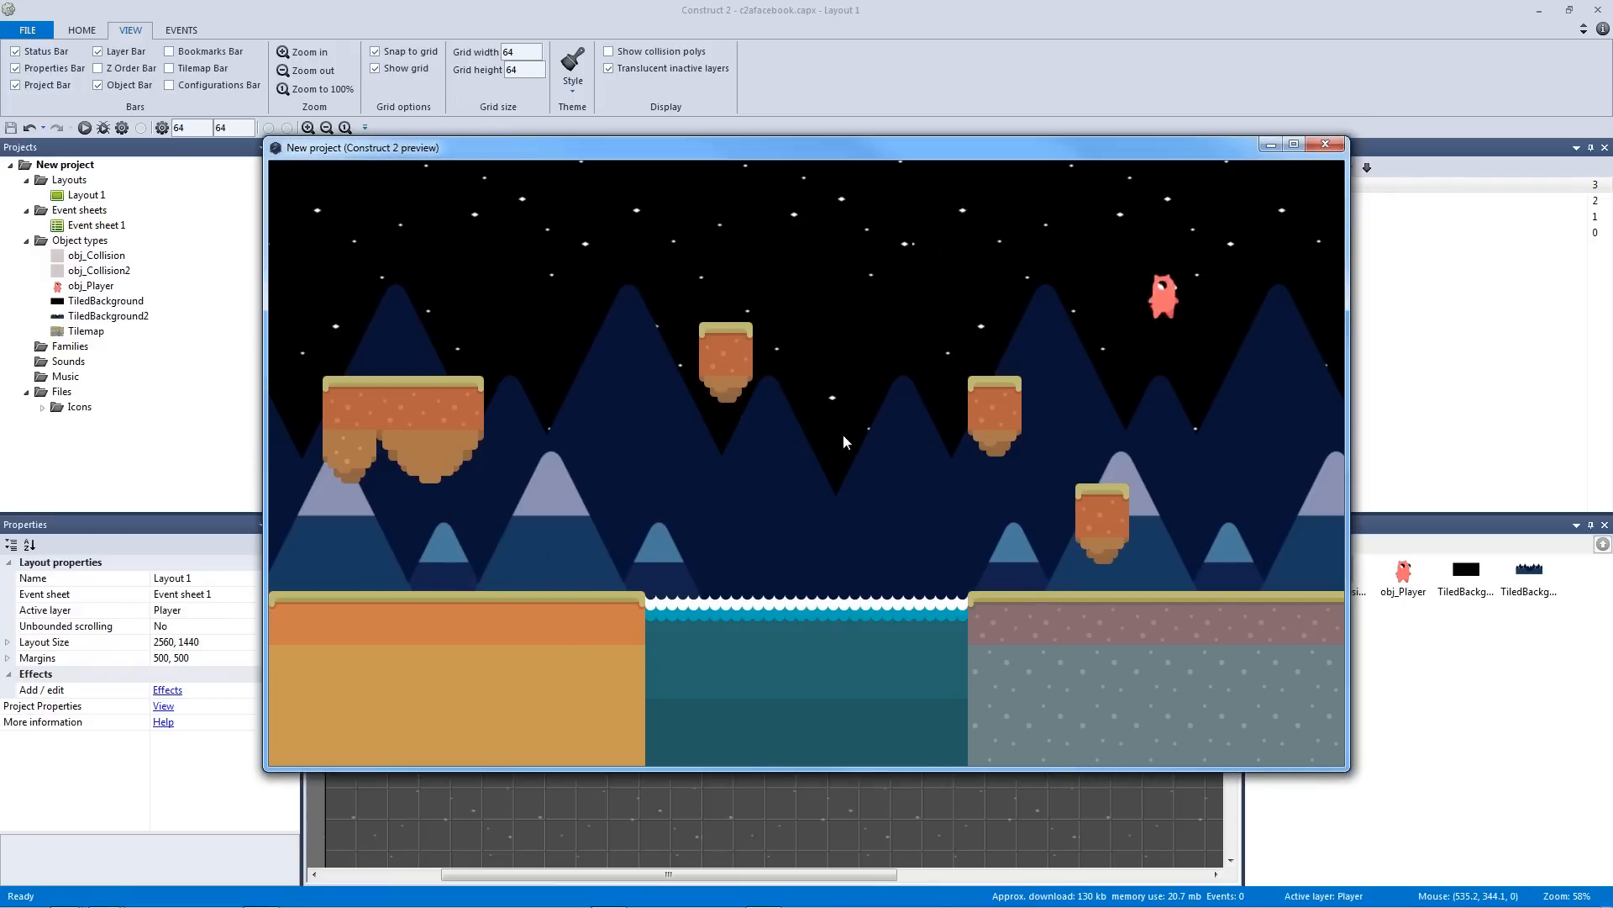
pyautogui.press('Up')
pyautogui.press('Left')
pyautogui.press('Right')
pyautogui.press('Left')
pyautogui.press('Right')
pyautogui.press('Up')
pyautogui.press('Up')
pyautogui.press('Left')
pyautogui.press('Up')
pyautogui.press('Left')
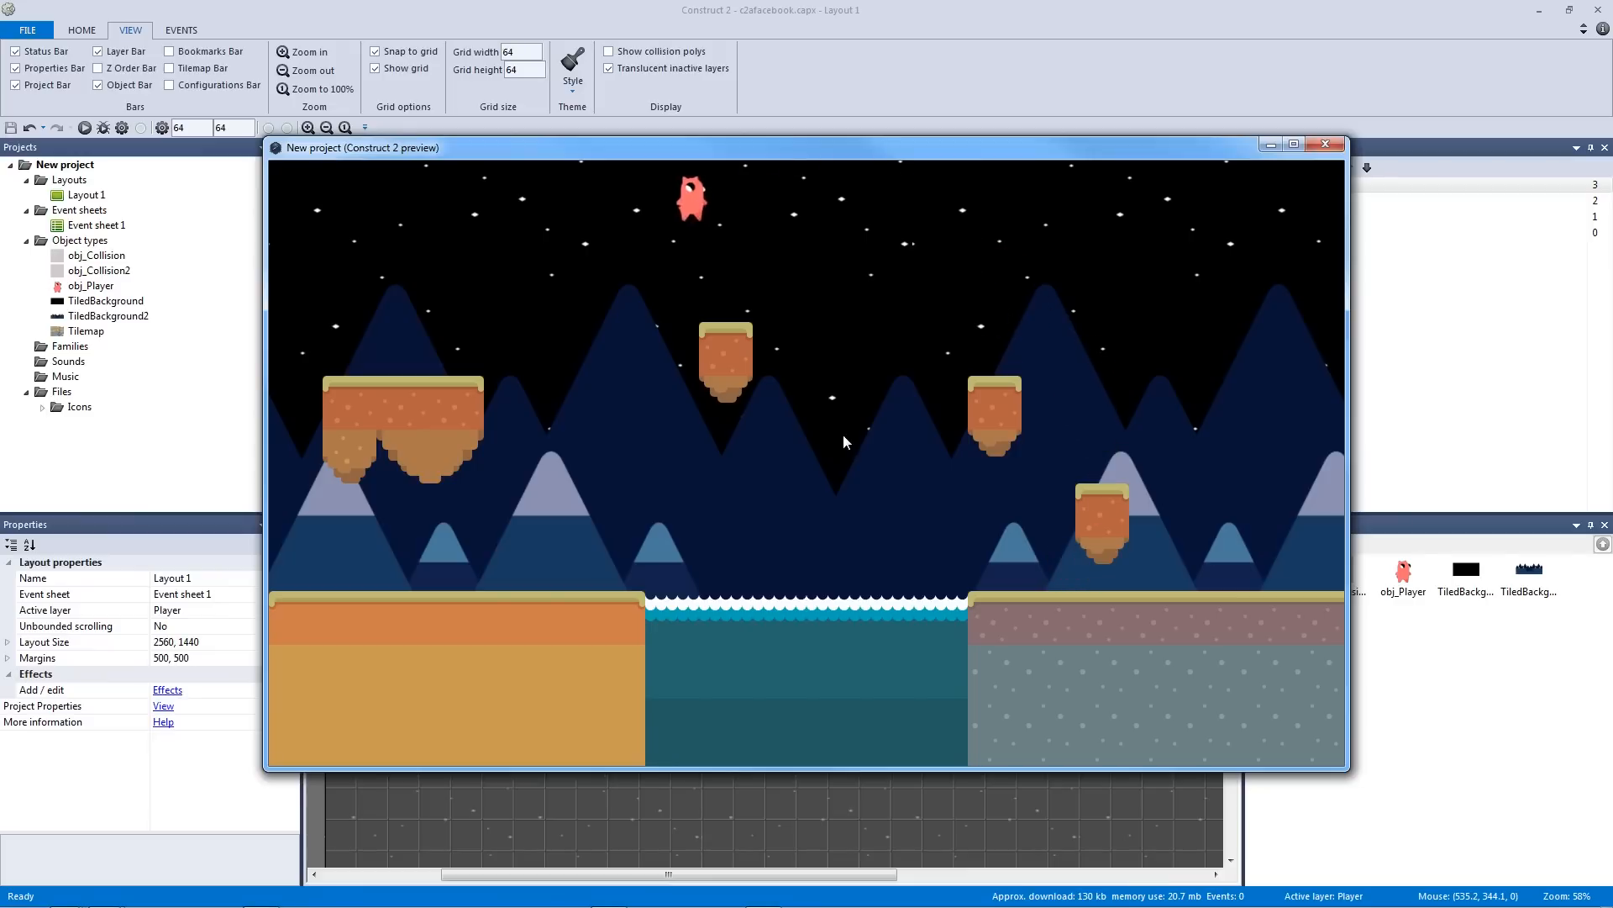
pyautogui.press('Up')
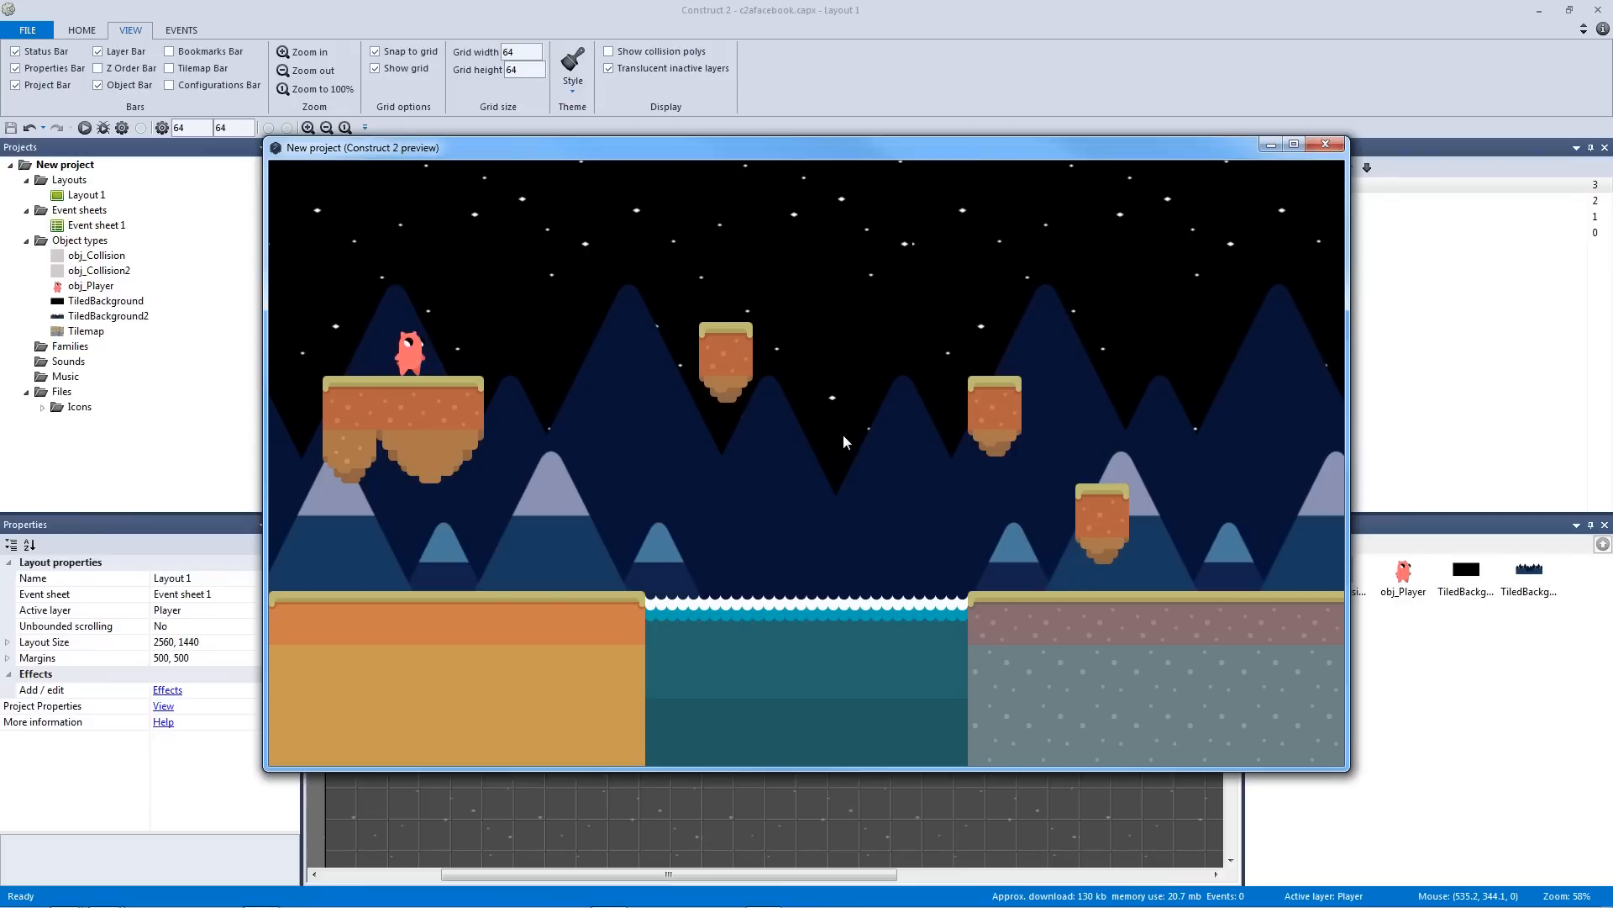
pyautogui.press('Right')
pyautogui.press('Left')
pyautogui.press('Up')
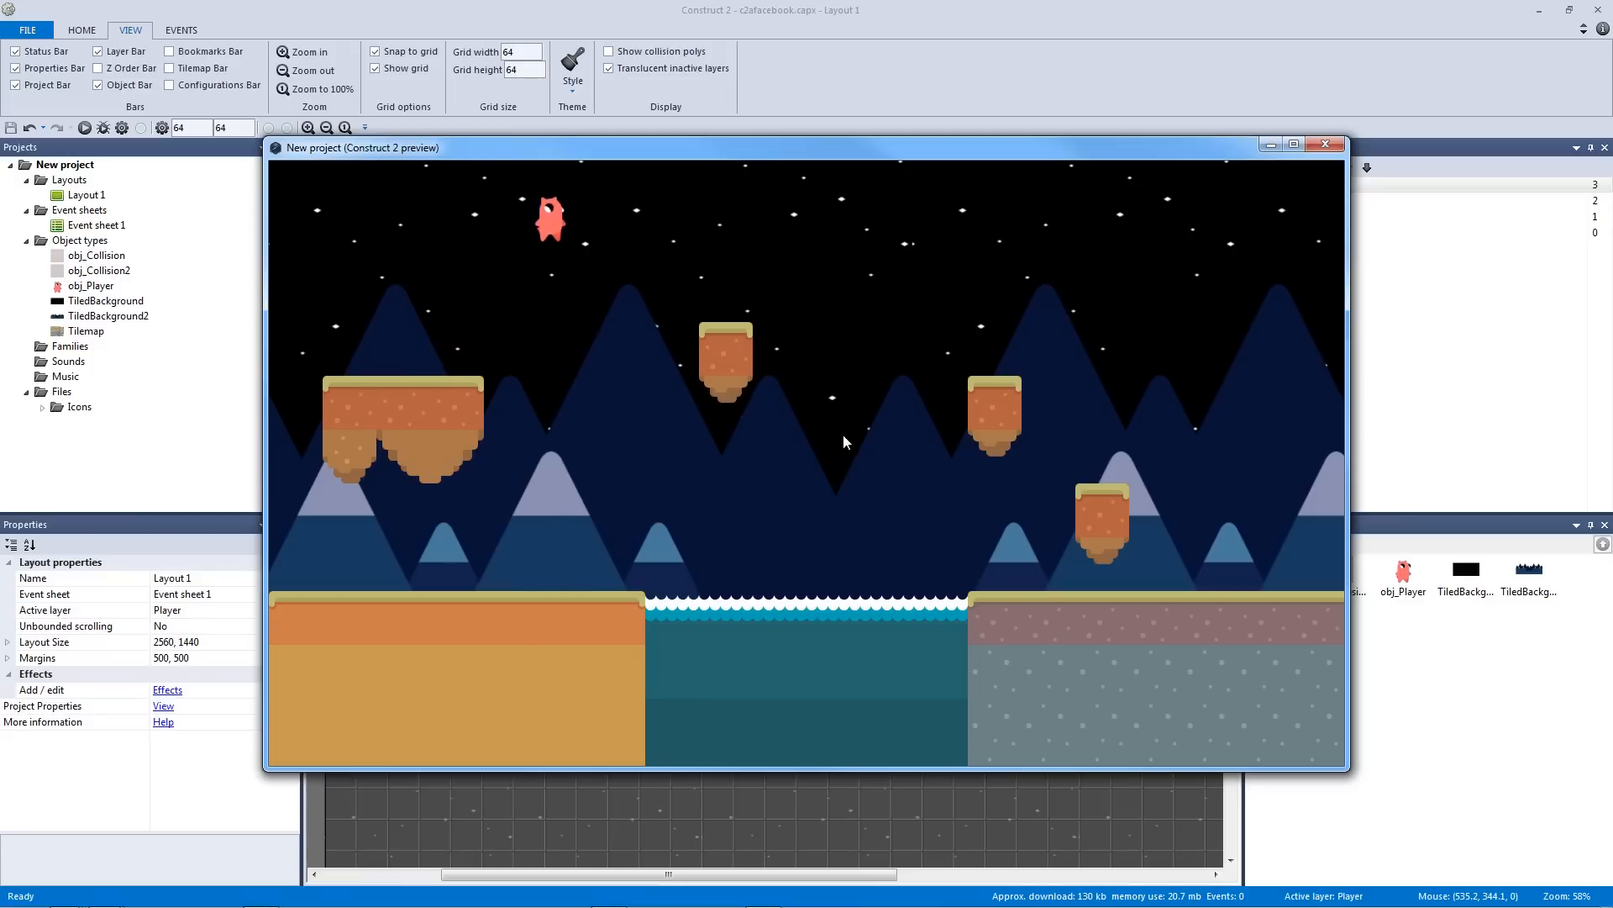
pyautogui.press('Left')
pyautogui.press('Up')
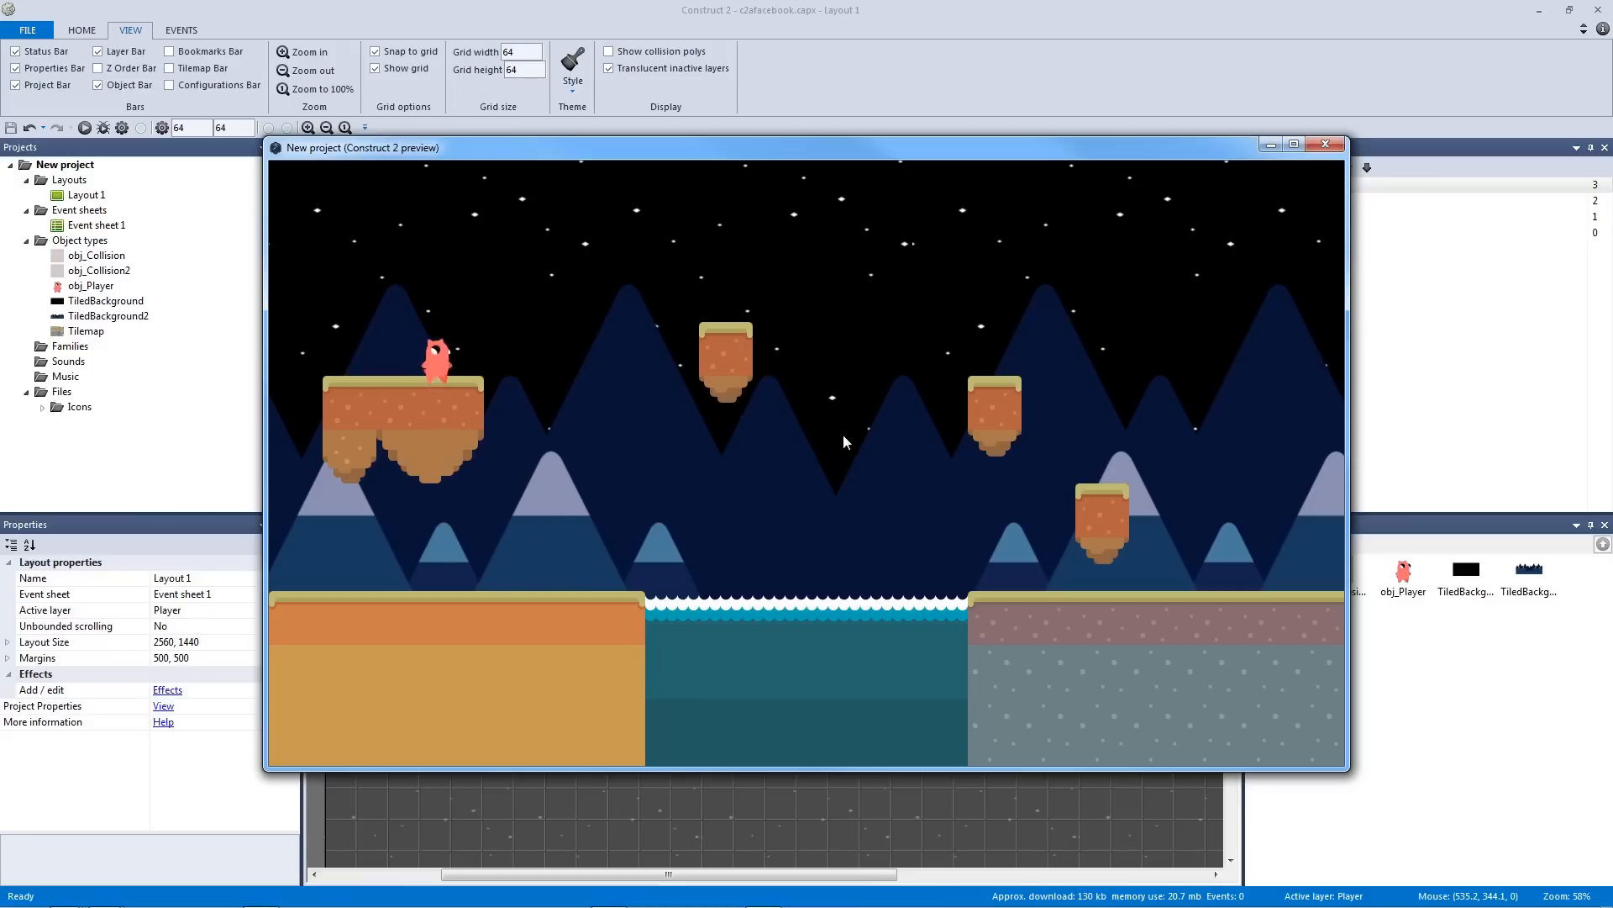
pyautogui.press('Left')
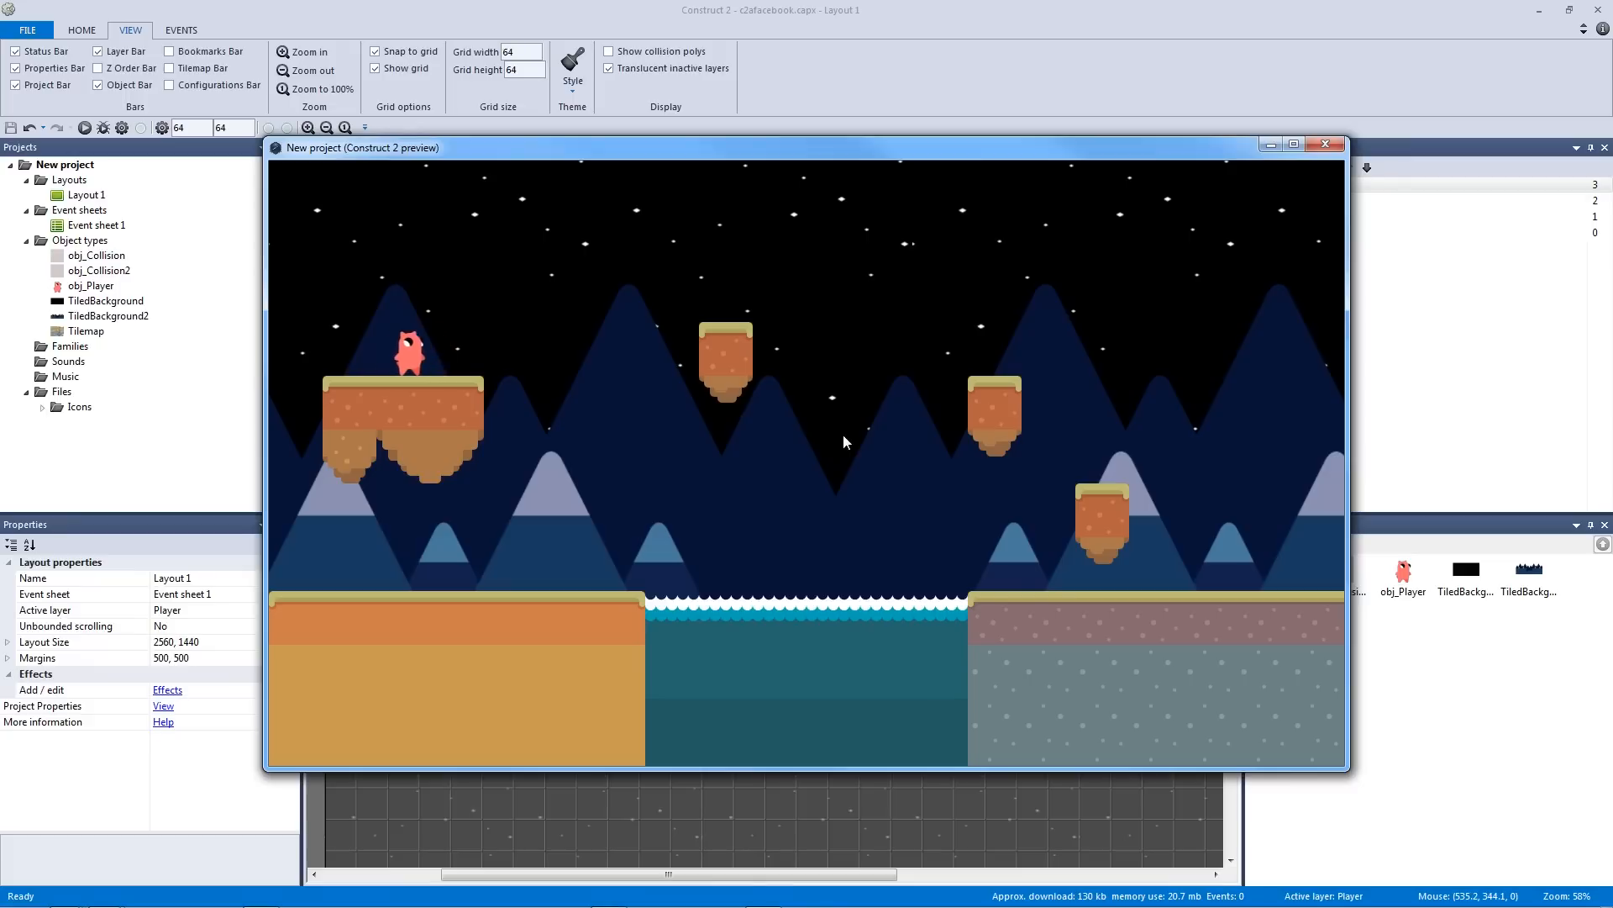
pyautogui.press('Right')
pyautogui.press('Left')
pyautogui.press('Right')
pyautogui.press('Up')
pyautogui.press('Right')
pyautogui.press('Left')
pyautogui.press('Up')
pyautogui.press('Left')
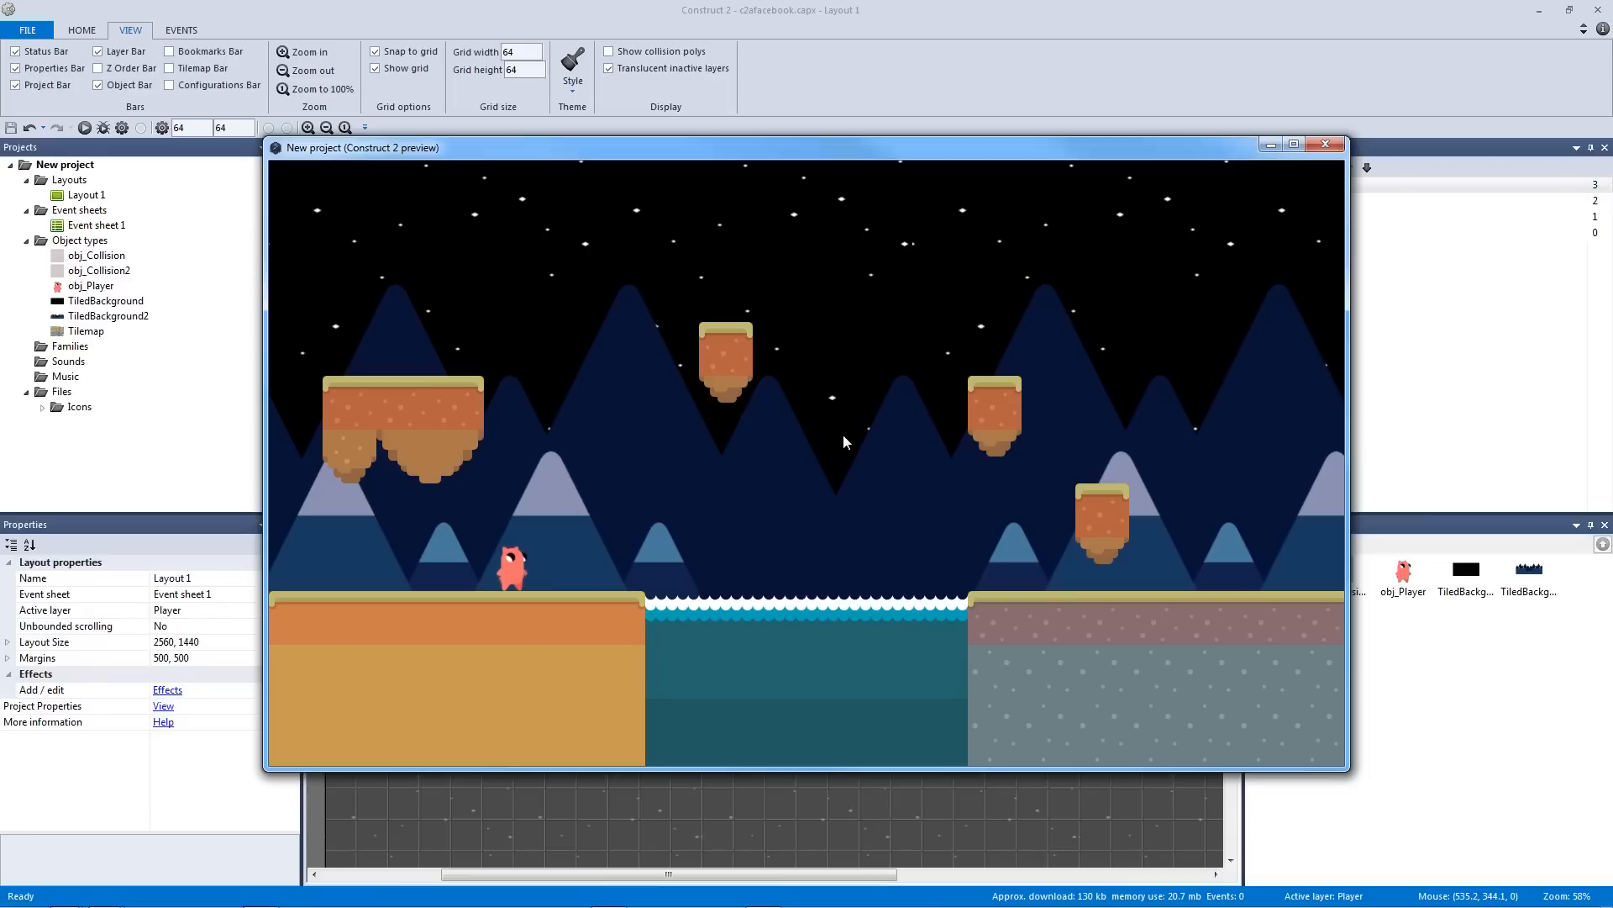
pyautogui.press('Right')
pyautogui.press('Up')
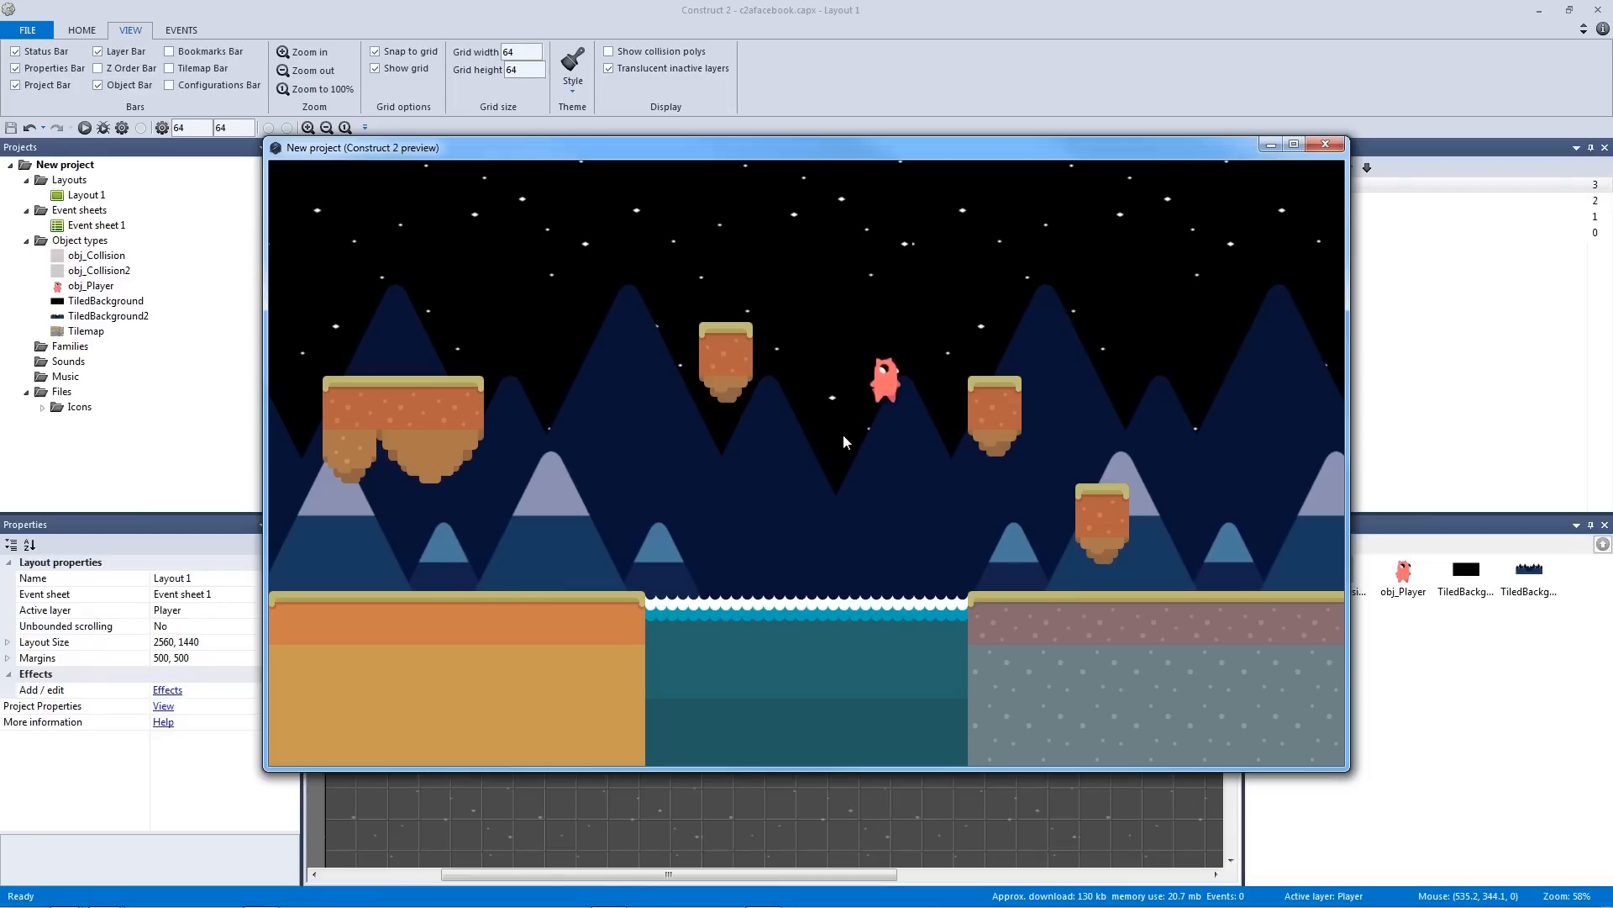
pyautogui.press('Up')
pyautogui.press('Left')
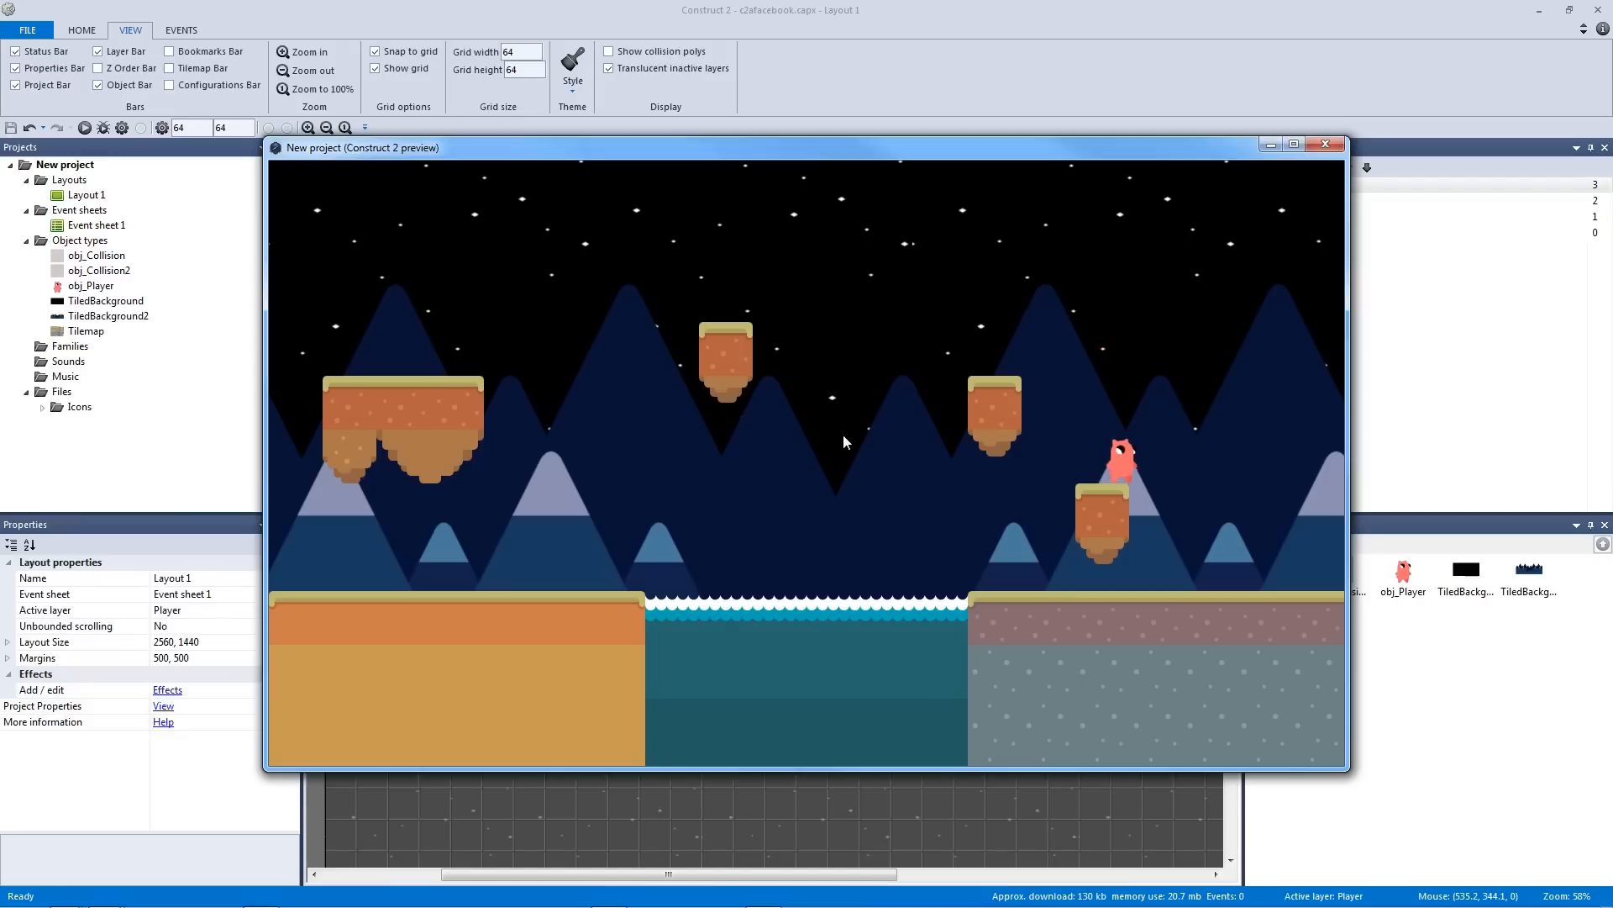
pyautogui.click(1326, 144)
# Insert a Keyboard object into the project
pyautogui.keyDown('ctrl'); pyautogui.scroll(-3, 959, 254); pyautogui.keyUp('ctrl')
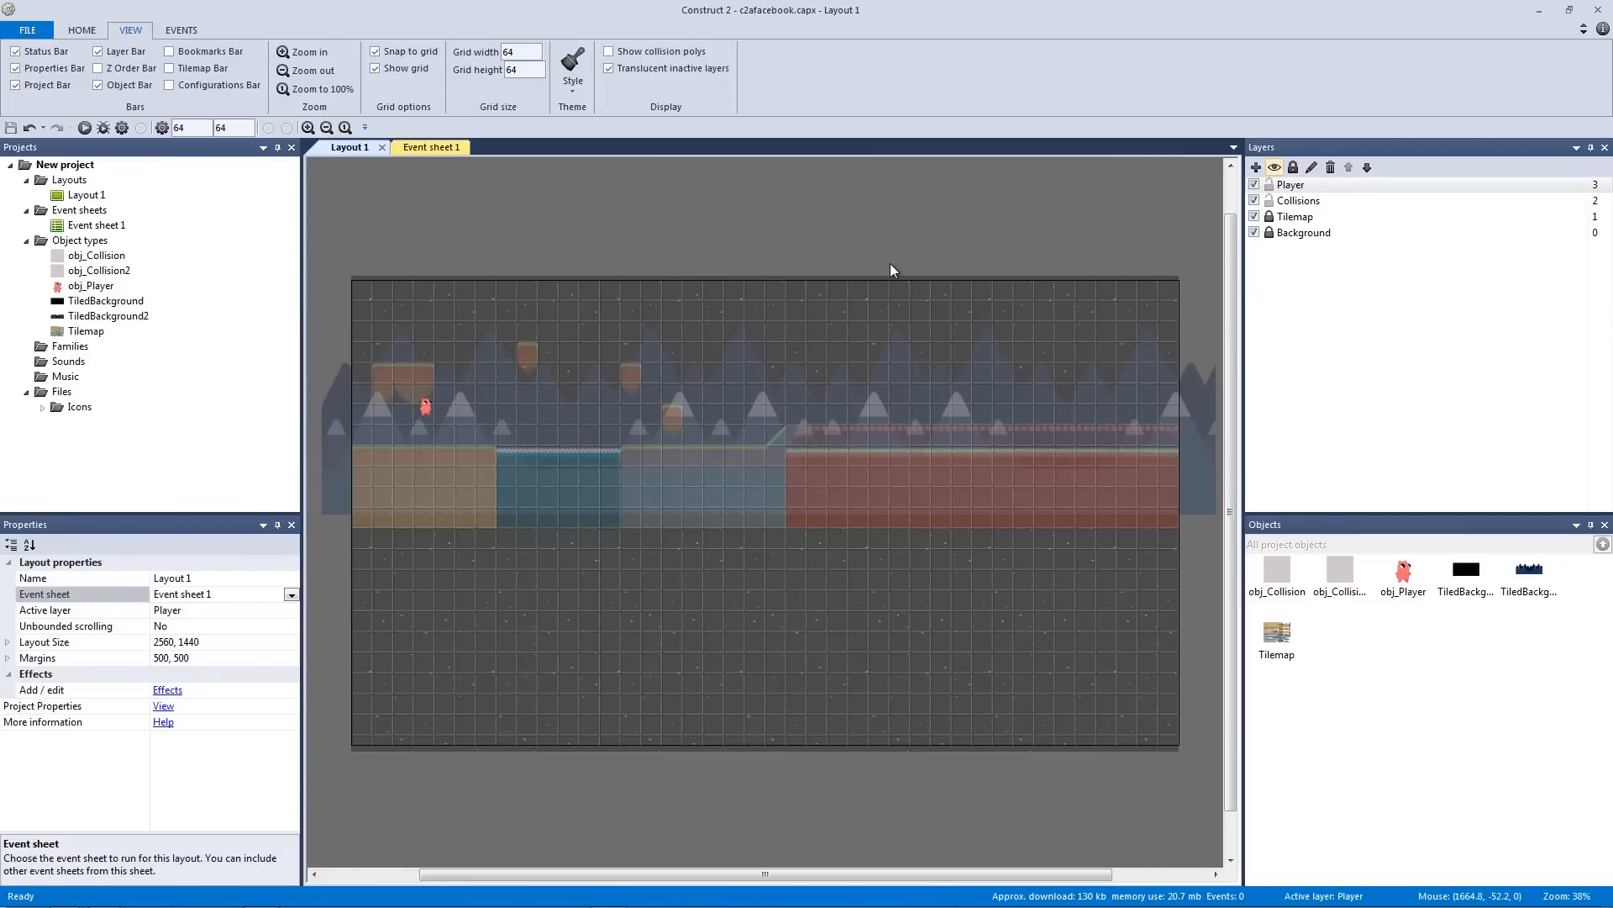
pyautogui.doubleClick(764, 234)
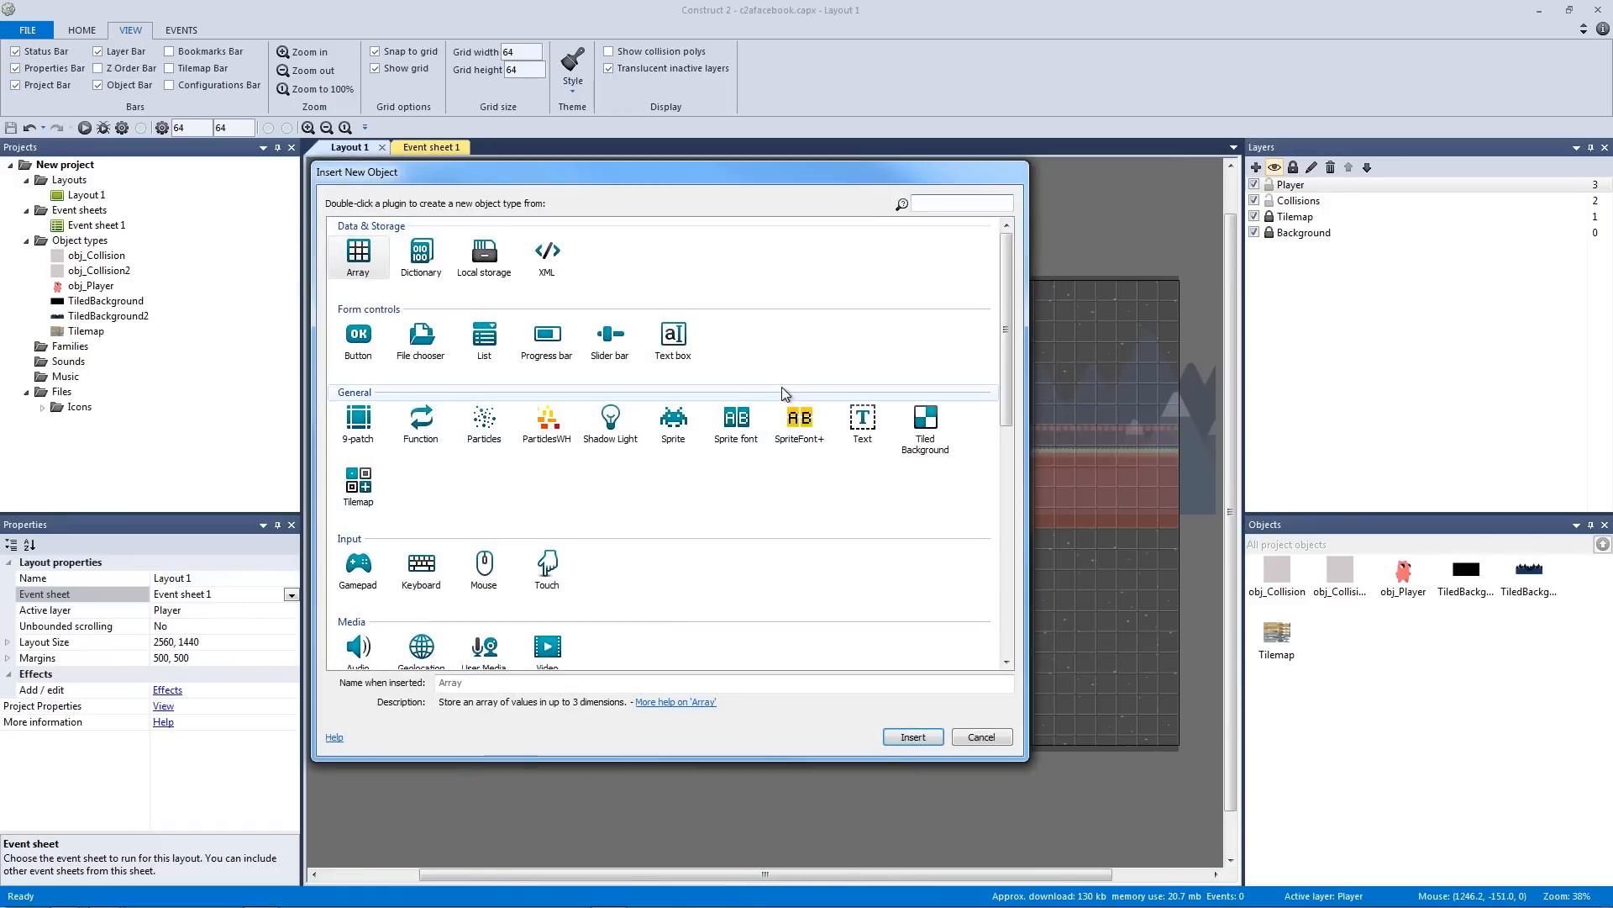
pyautogui.click(674, 427)
pyautogui.moveTo(1011, 338); pyautogui.dragTo(1009, 382)
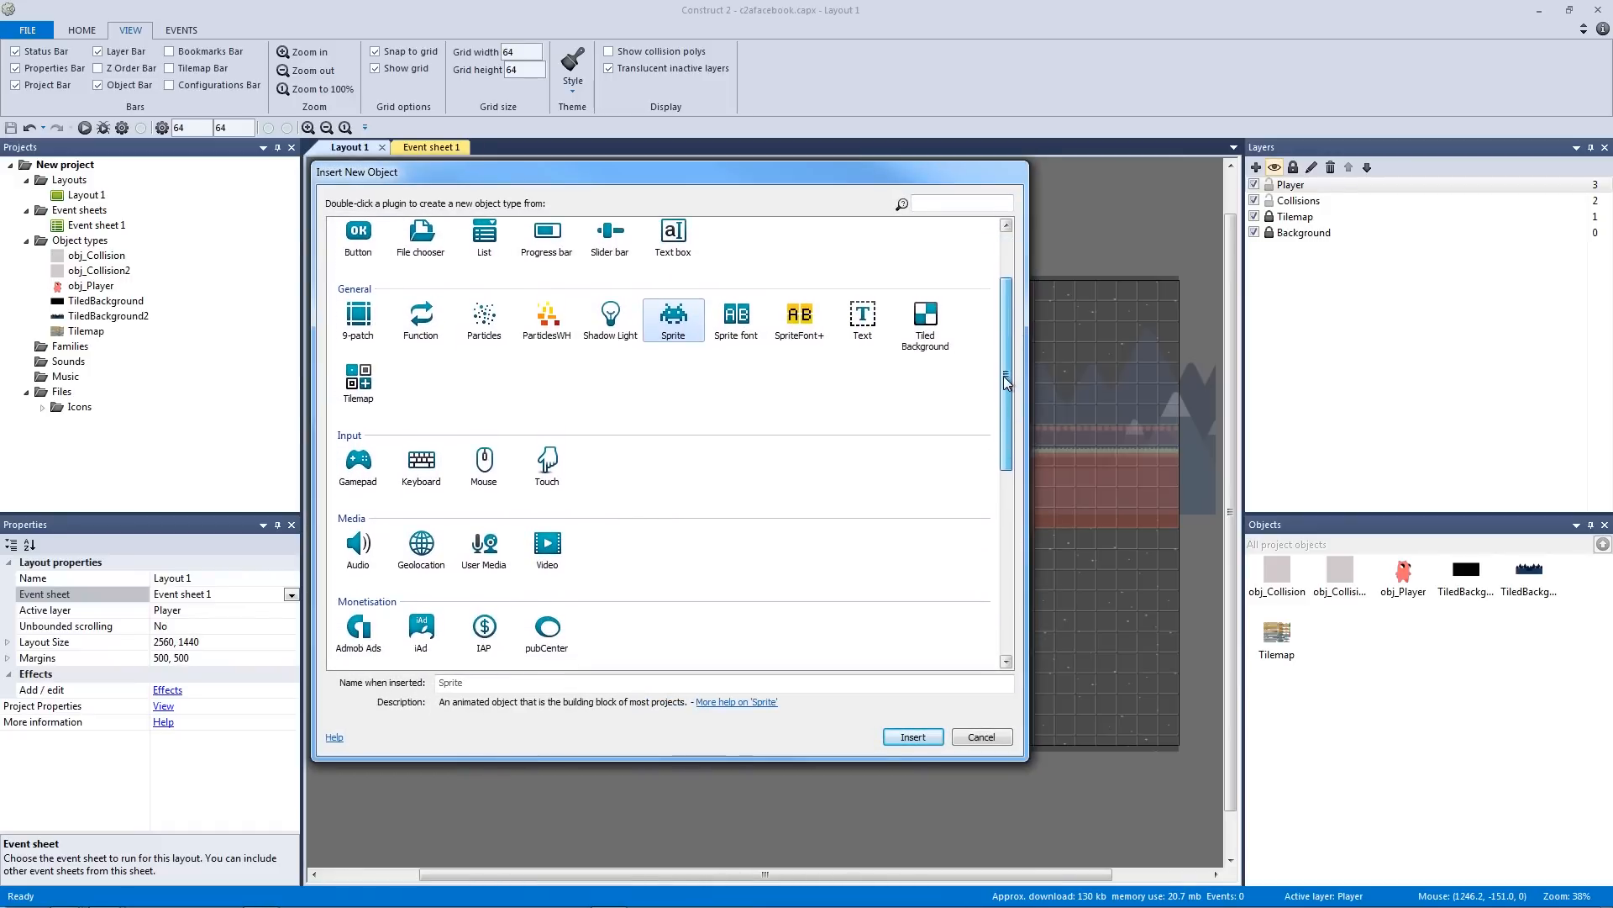
pyautogui.click(425, 471)
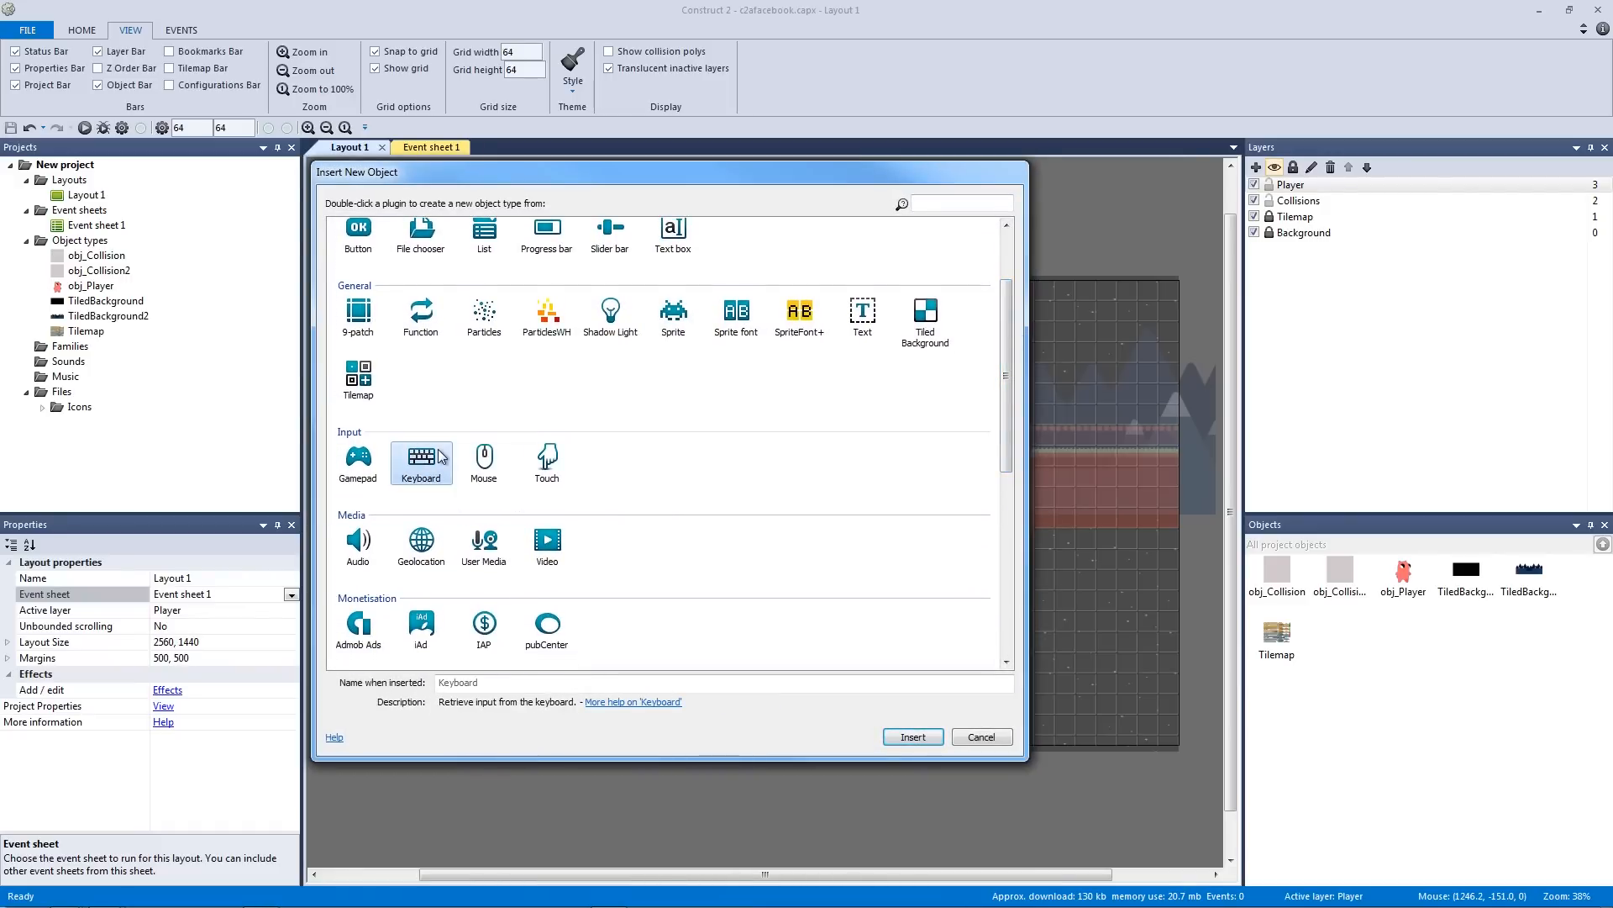
pyautogui.doubleClick(441, 456)
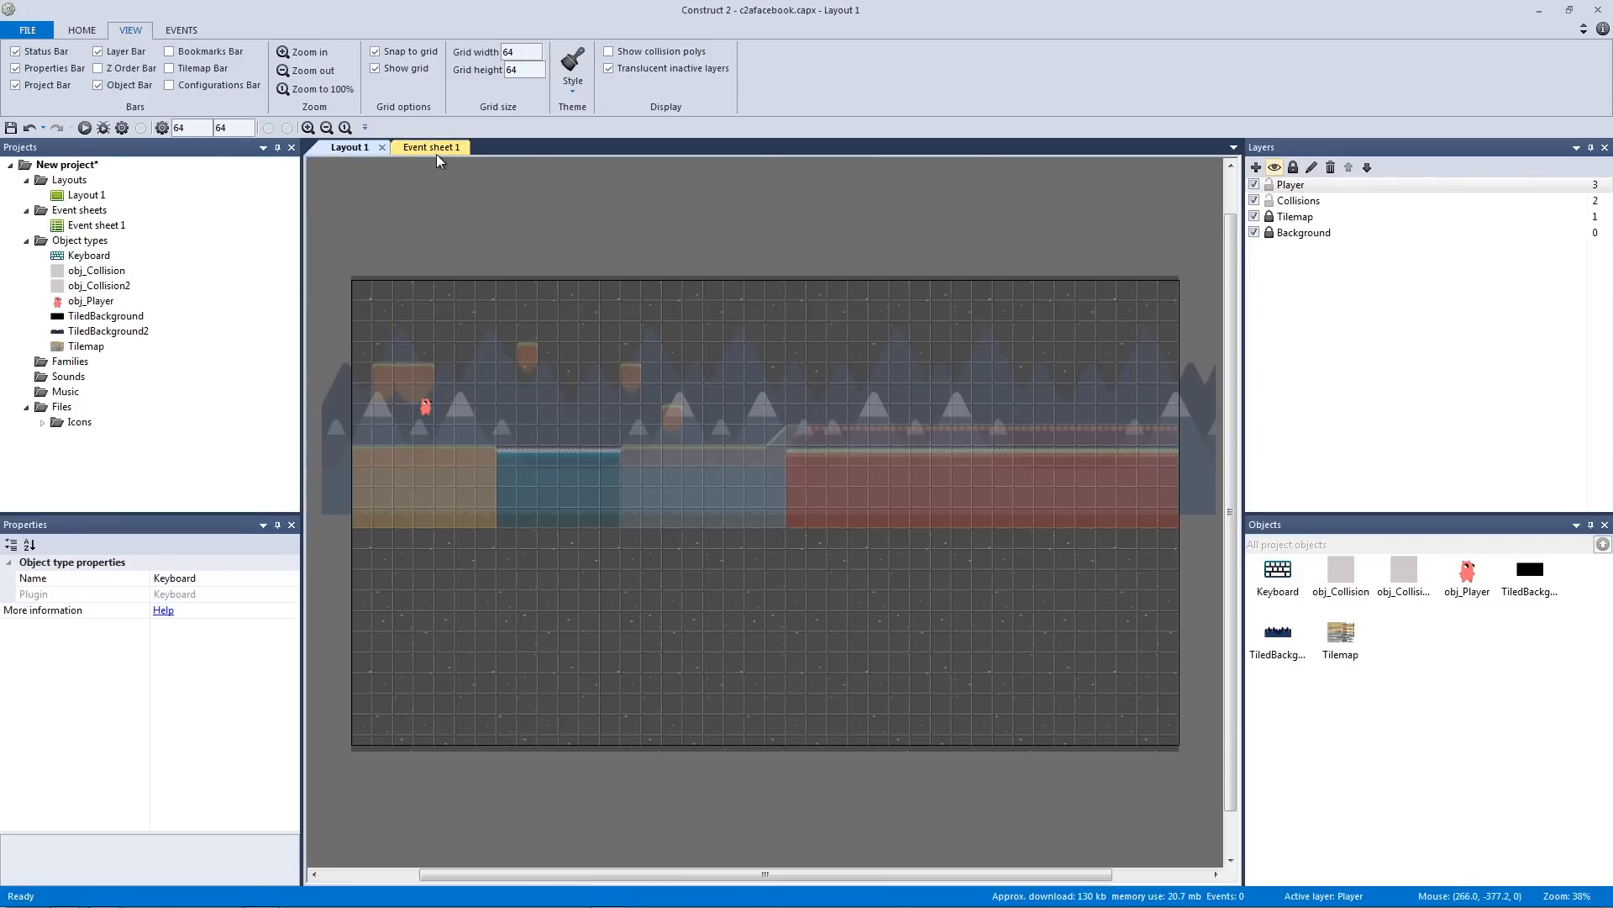
# Add a Keyboard "Key is down" event for the Right arrow key in Event sheet 1
pyautogui.click(436, 153)
pyautogui.click(393, 192)
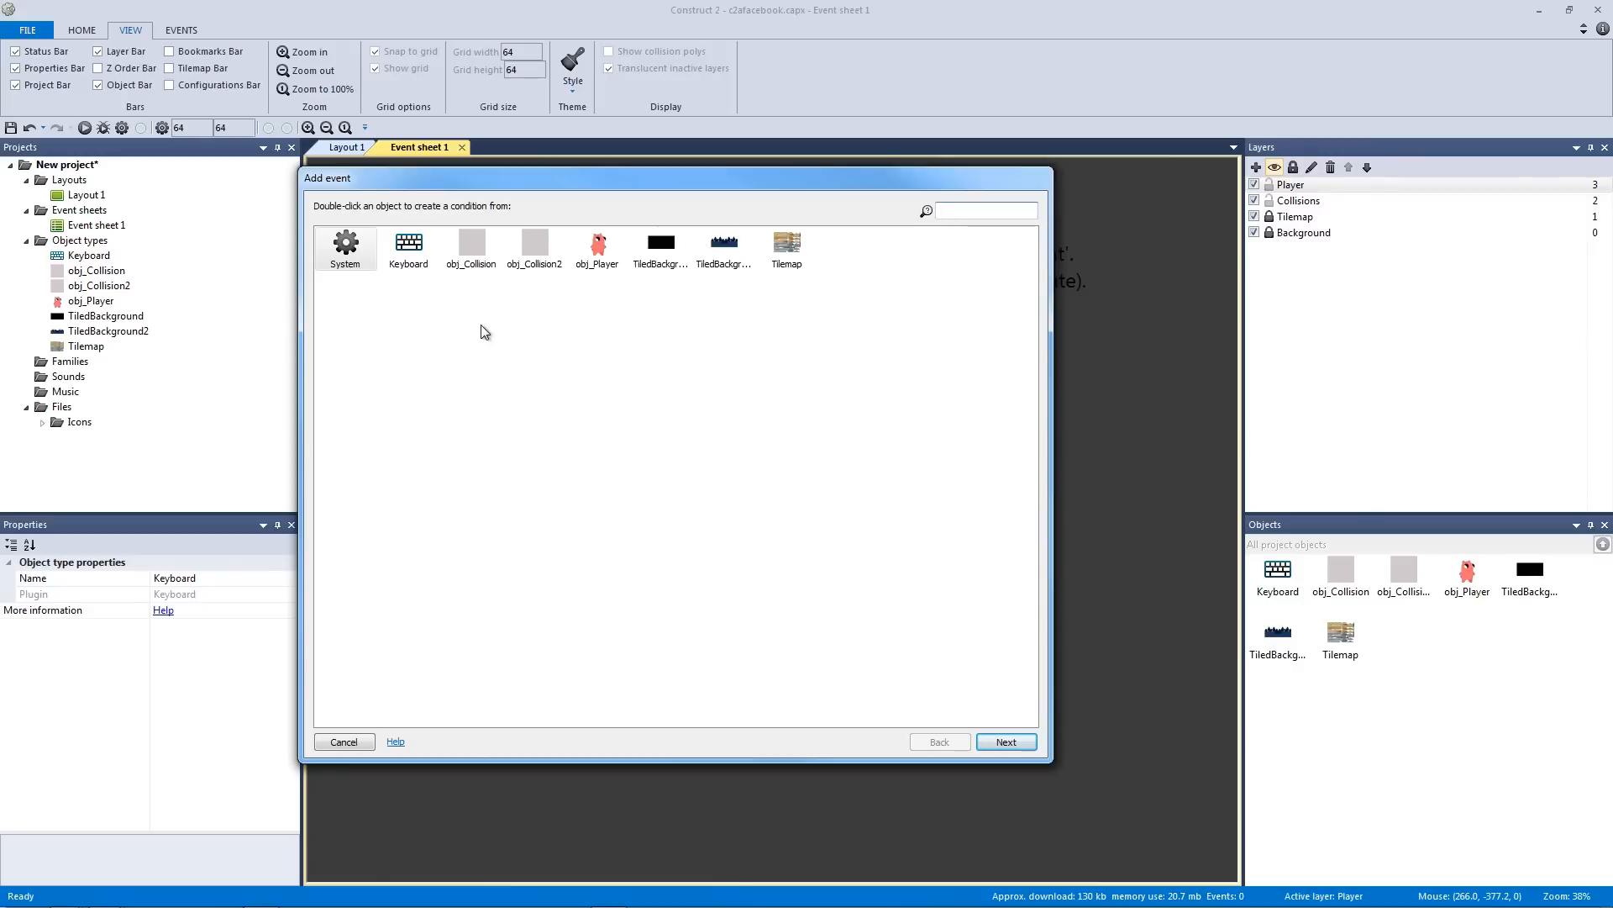
pyautogui.doubleClick(415, 250)
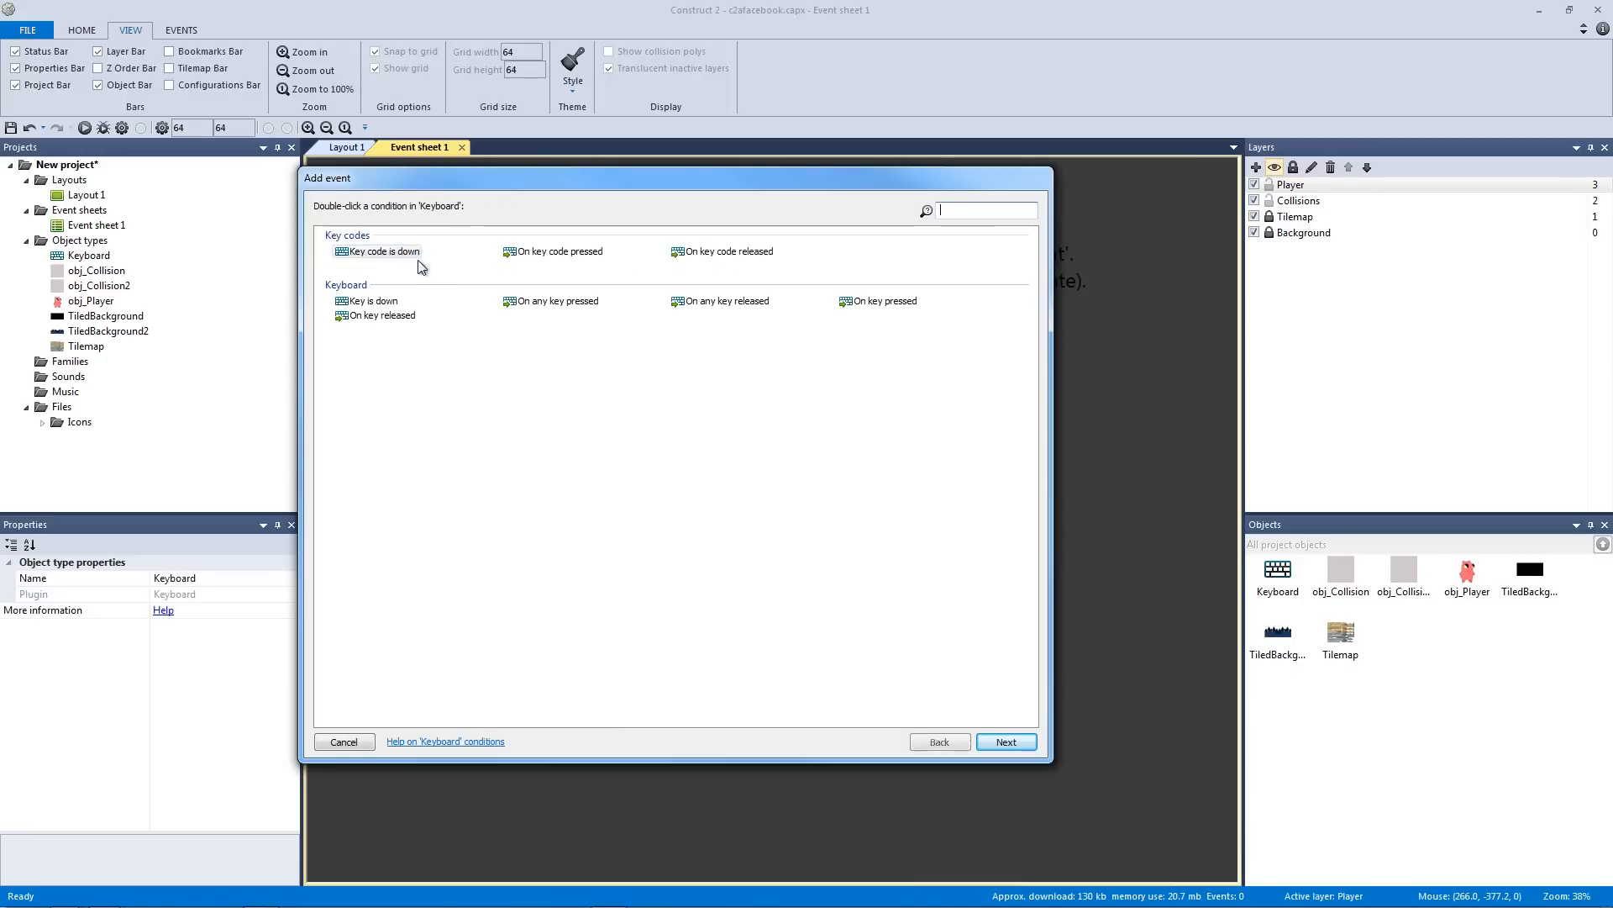
pyautogui.doubleClick(374, 301)
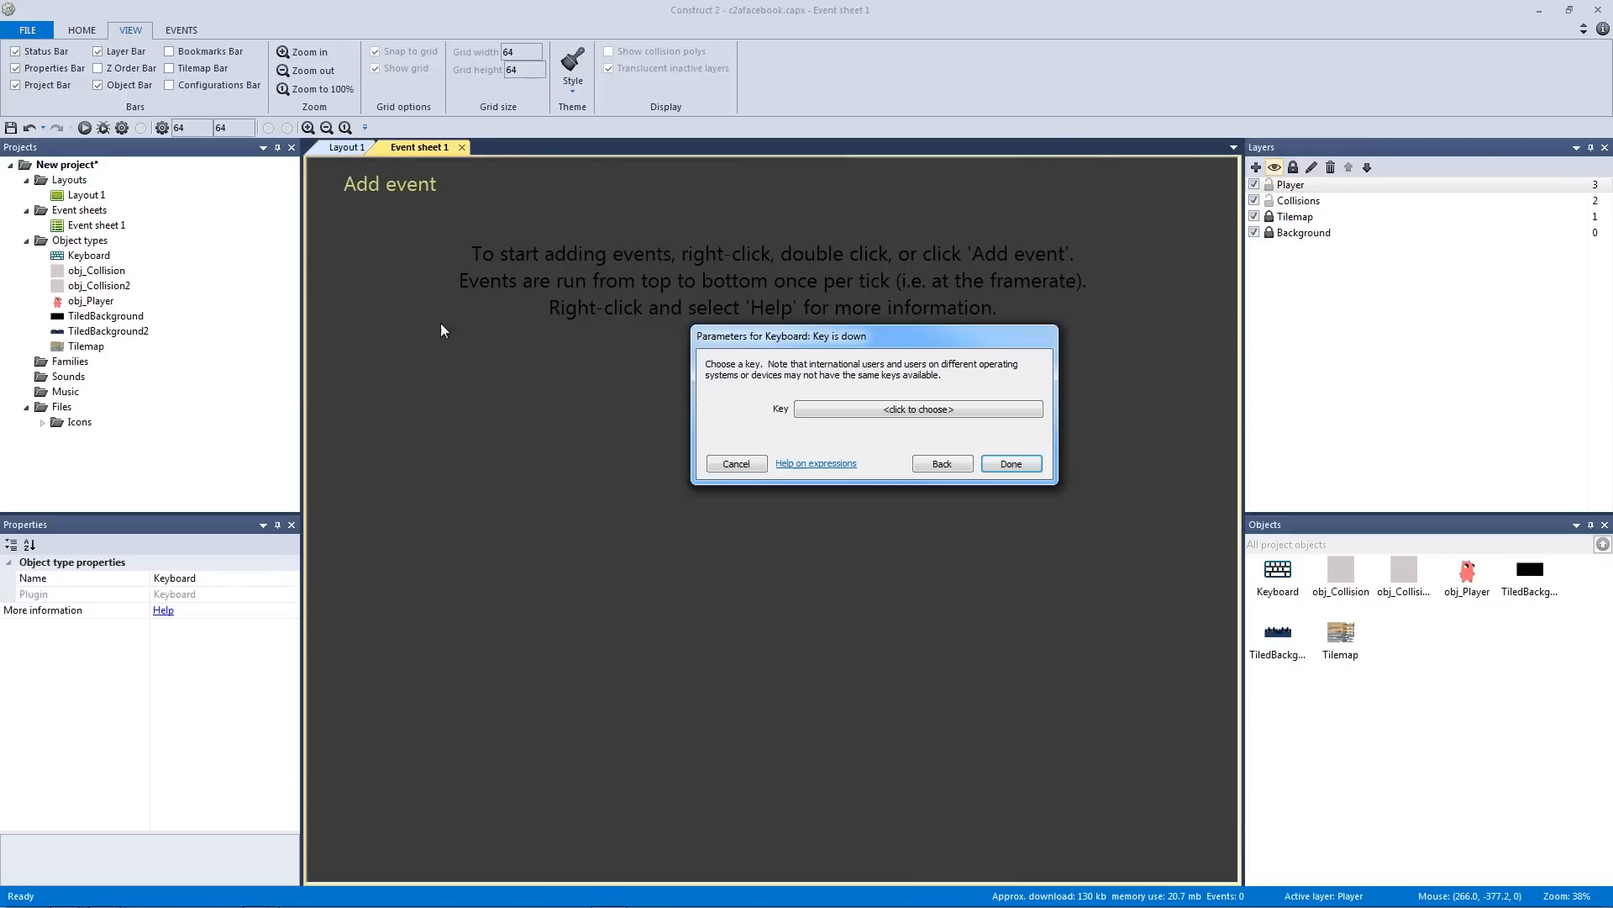
pyautogui.moveTo(752, 343); pyautogui.dragTo(583, 289)
pyautogui.click(669, 357)
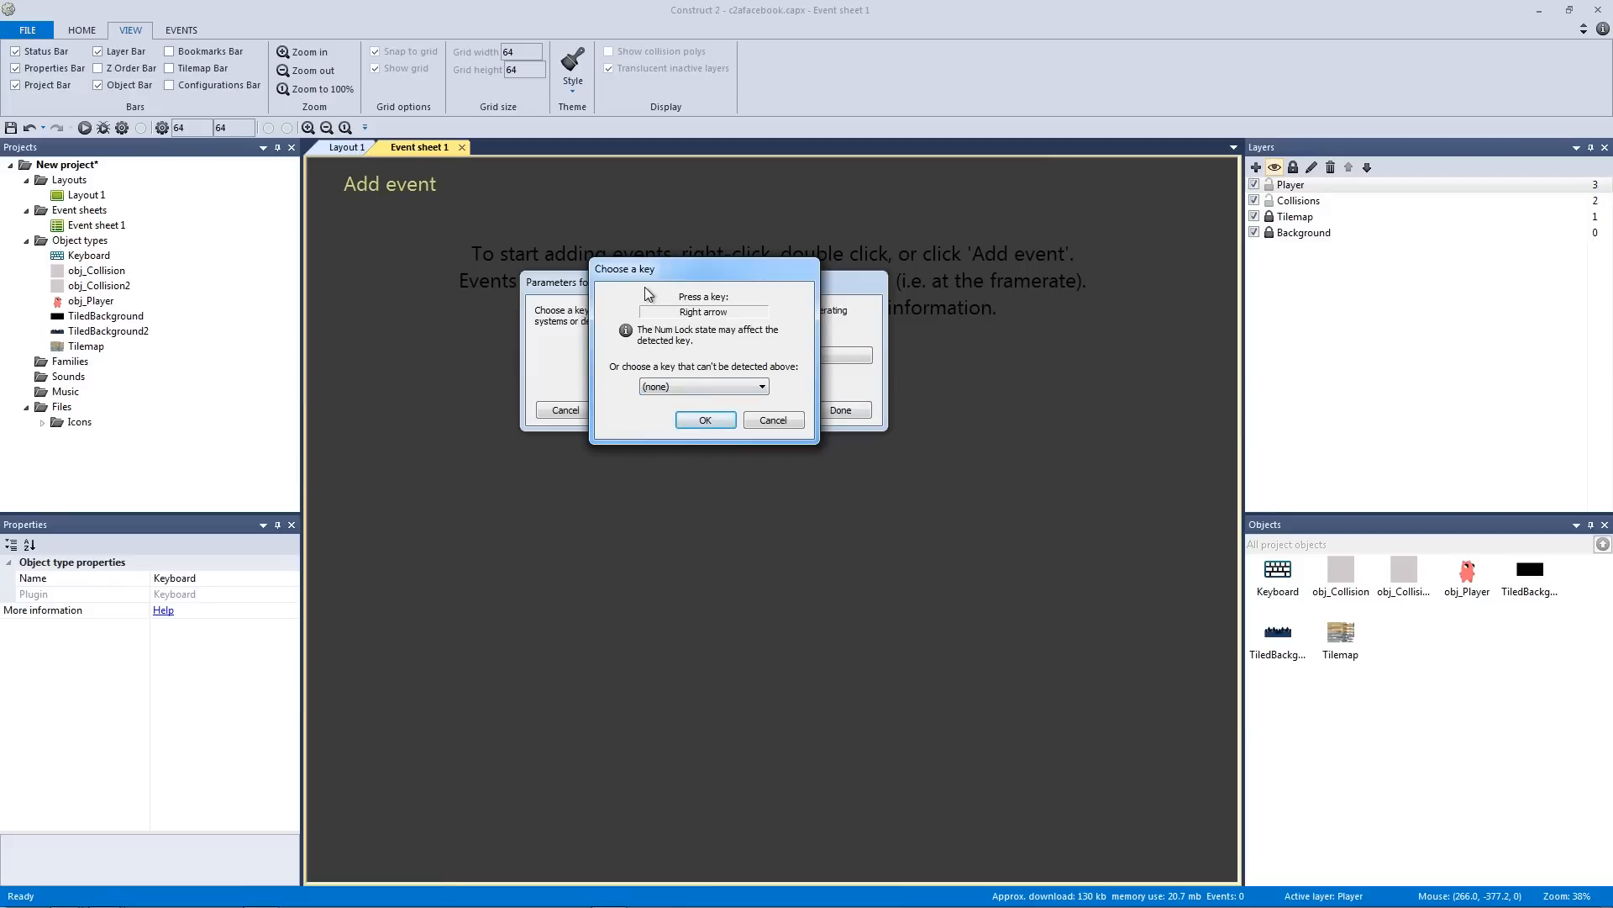
pyautogui.click(716, 419)
pyautogui.click(838, 410)
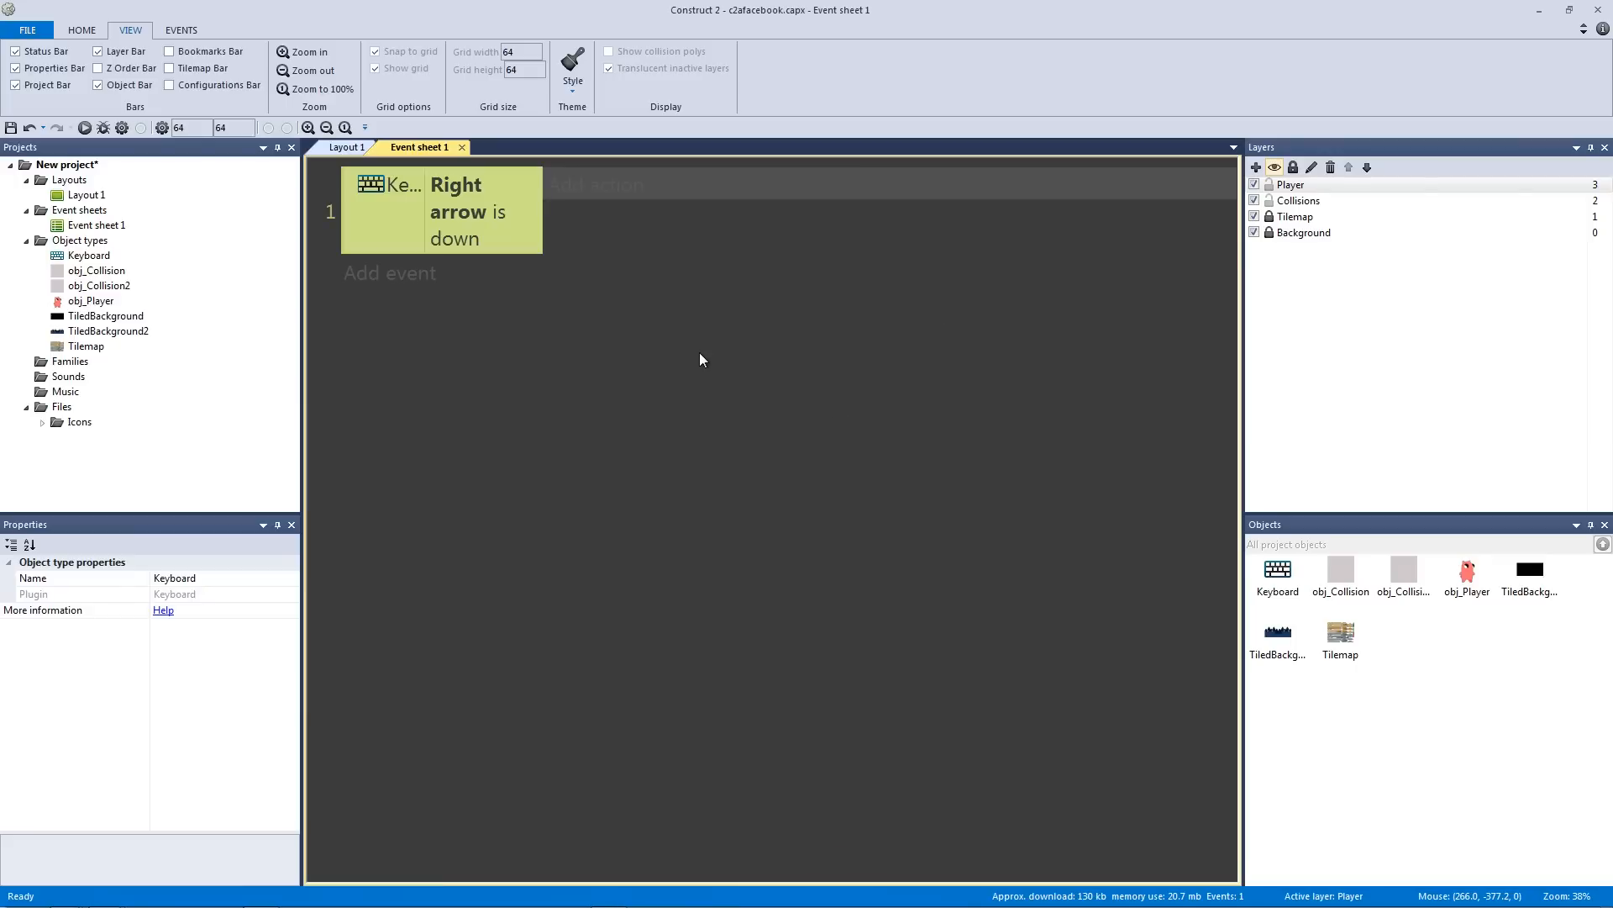
# Duplicate the Right arrow event and change the copy's key to Left arrow
pyautogui.hotkey('ctrl', 'c')
pyautogui.hotkey('ctrl', 'v')
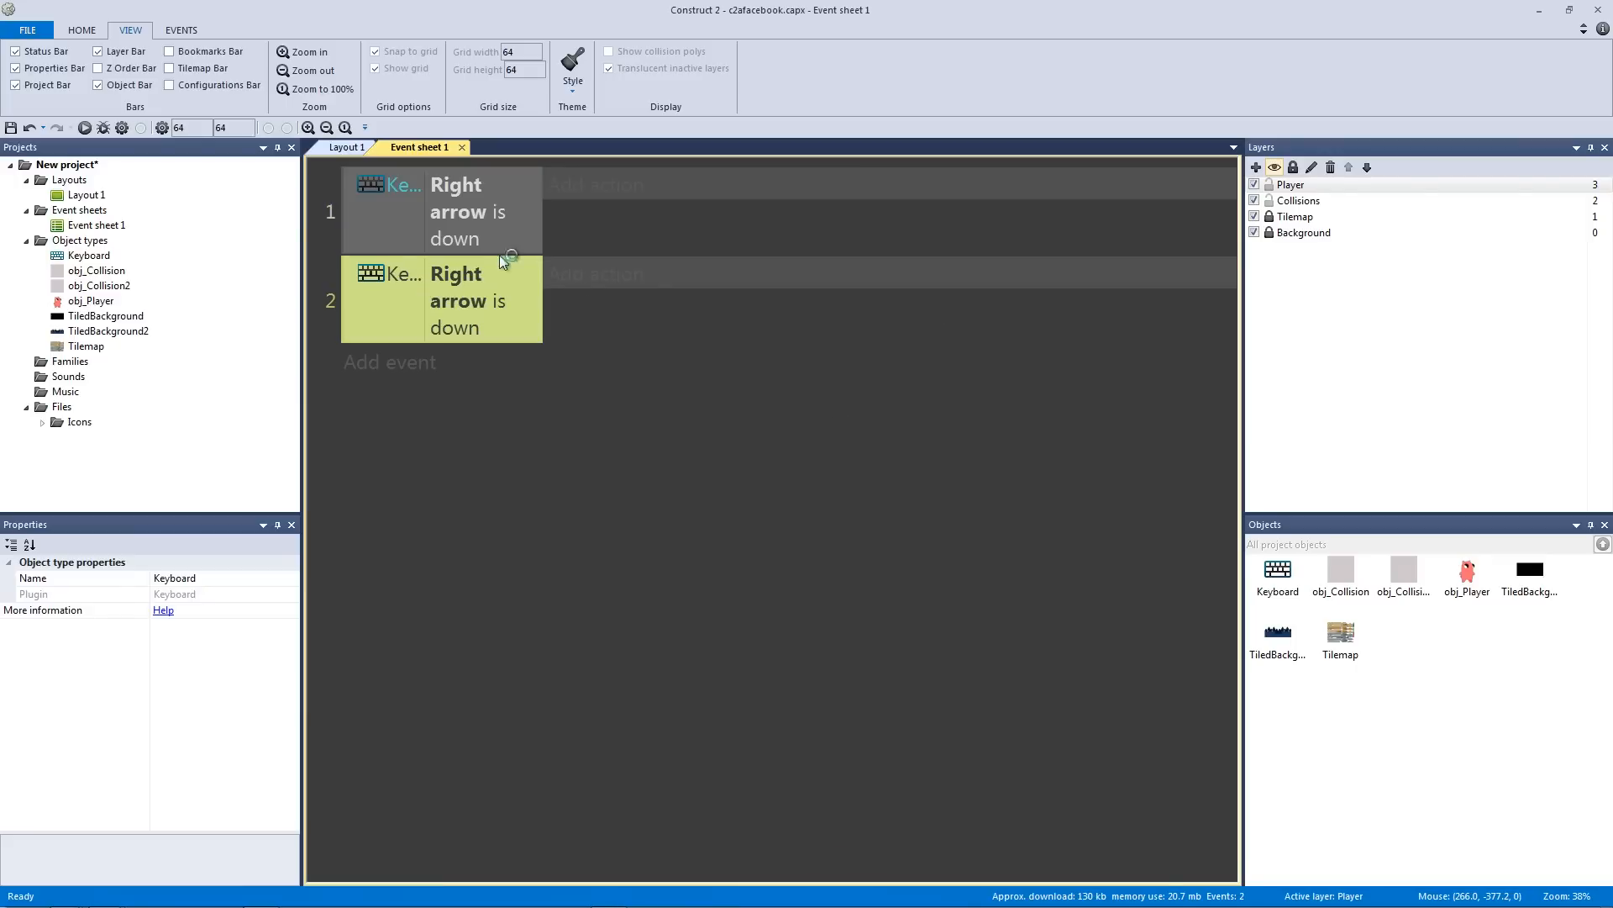
pyautogui.doubleClick(504, 304)
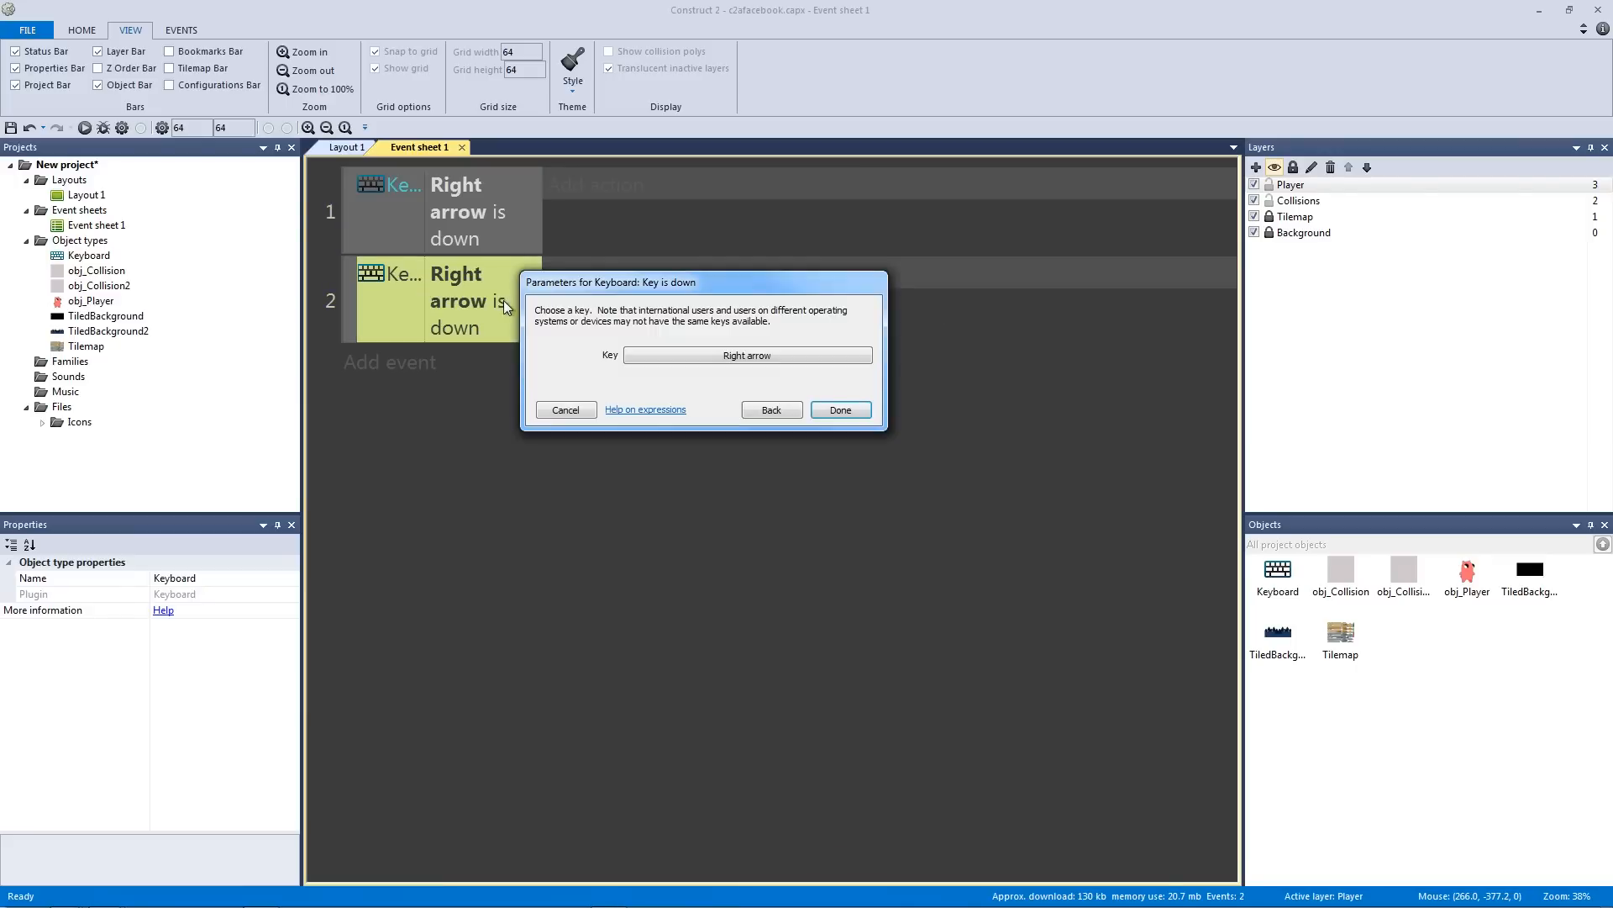
pyautogui.click(700, 367)
pyautogui.press('Left')
pyautogui.click(705, 419)
pyautogui.click(840, 410)
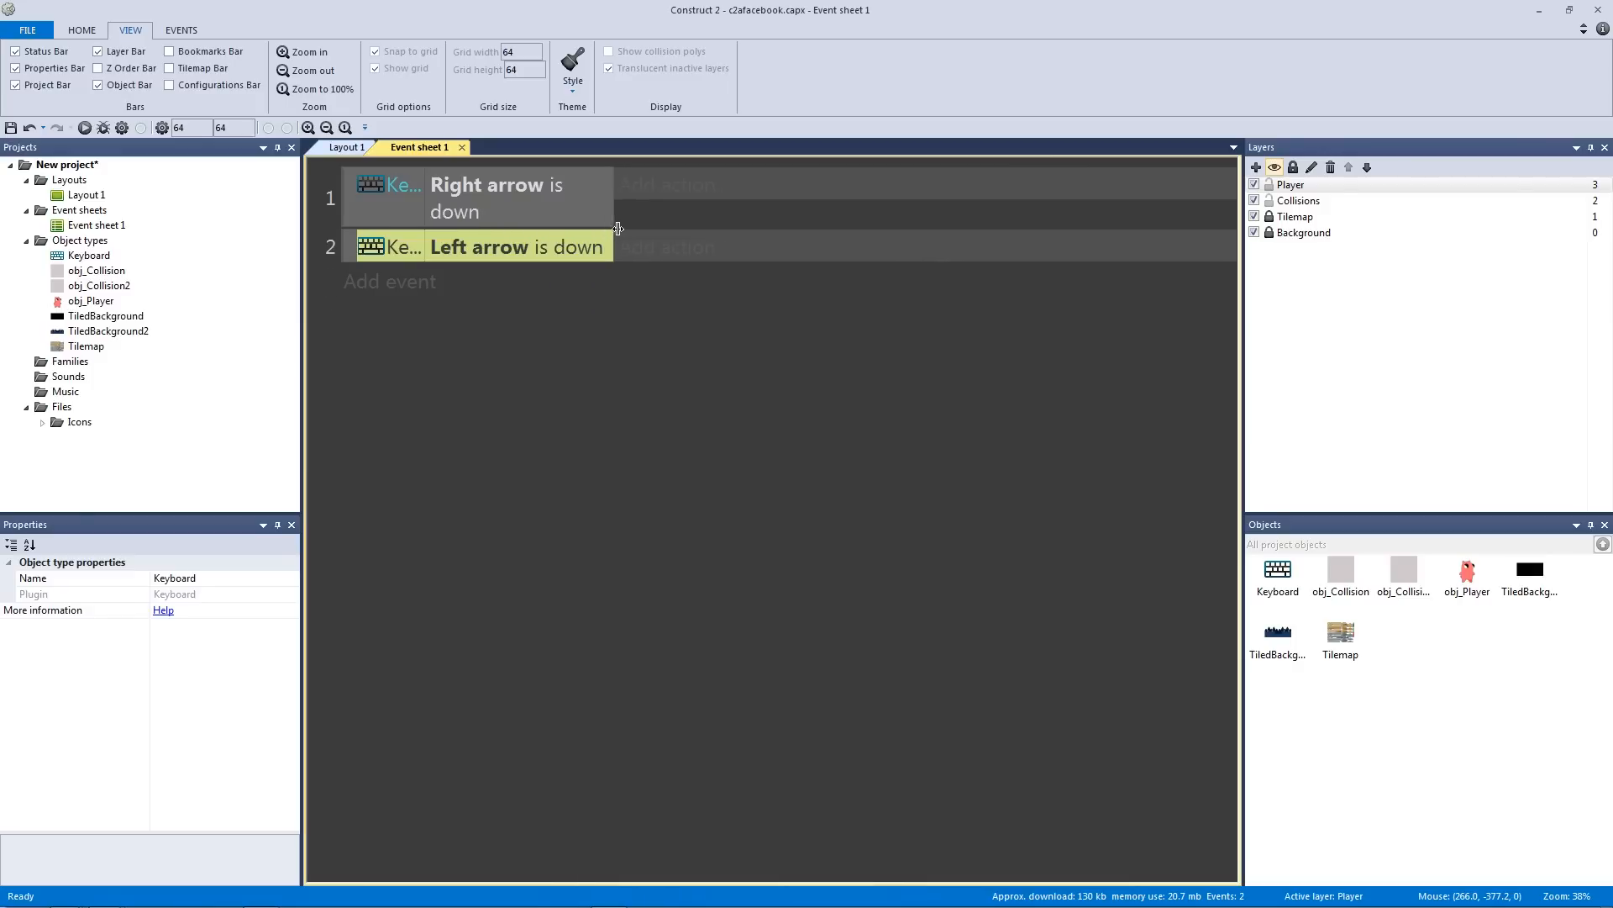
# Add an obj_Player Set mirrored action with the state Not mirrored to the Right arrow event
pyautogui.click(568, 193)
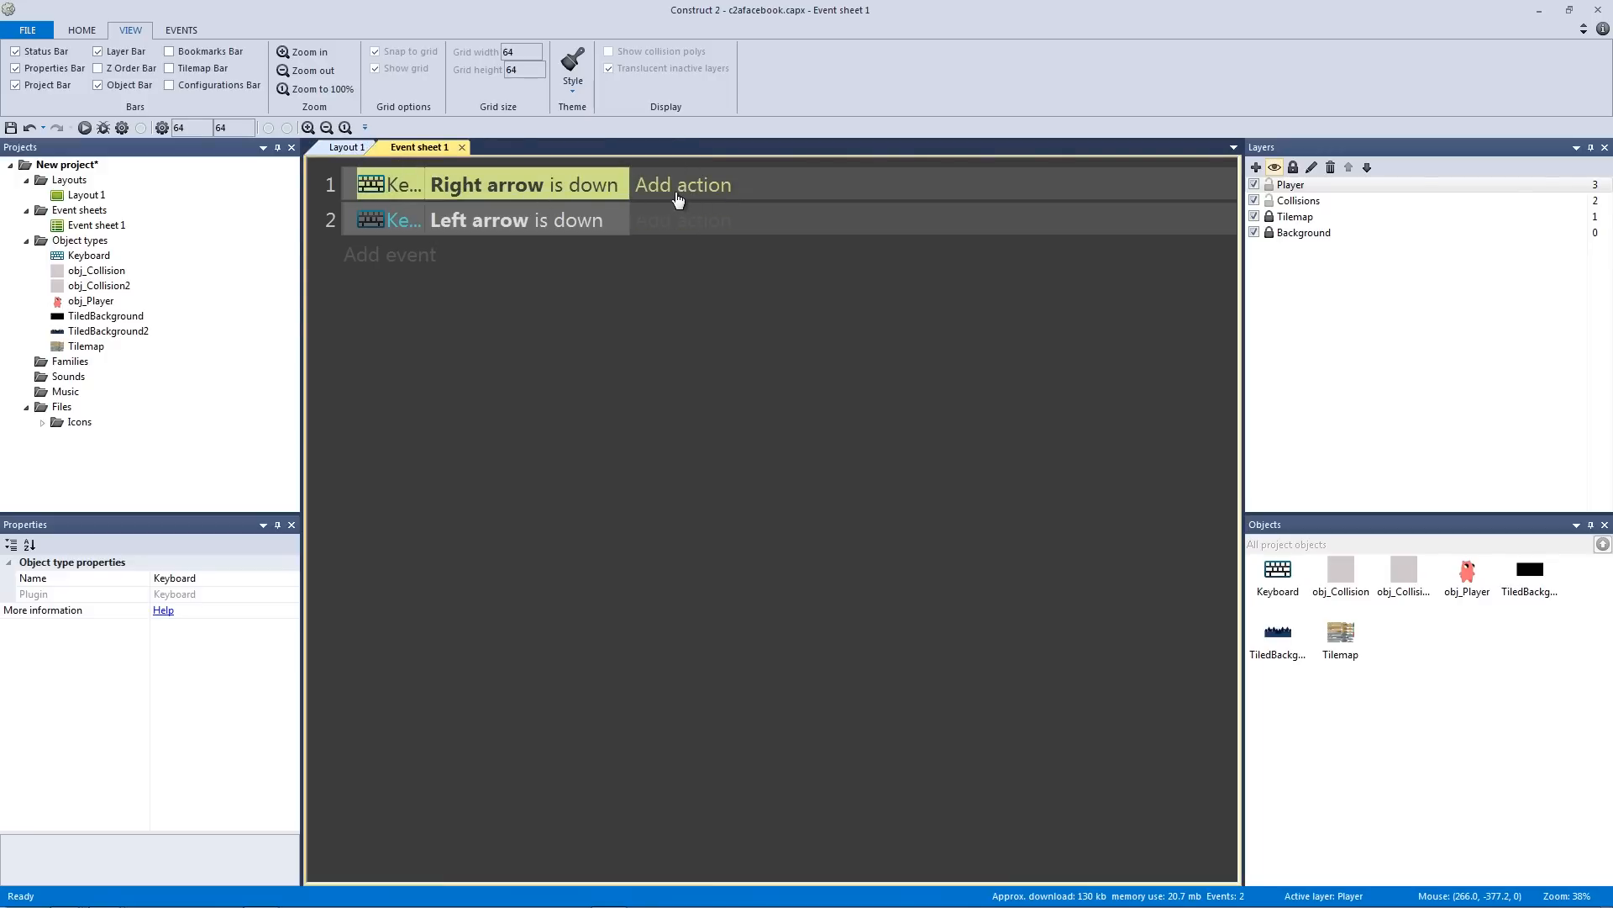
pyautogui.click(588, 220)
pyautogui.click(346, 147)
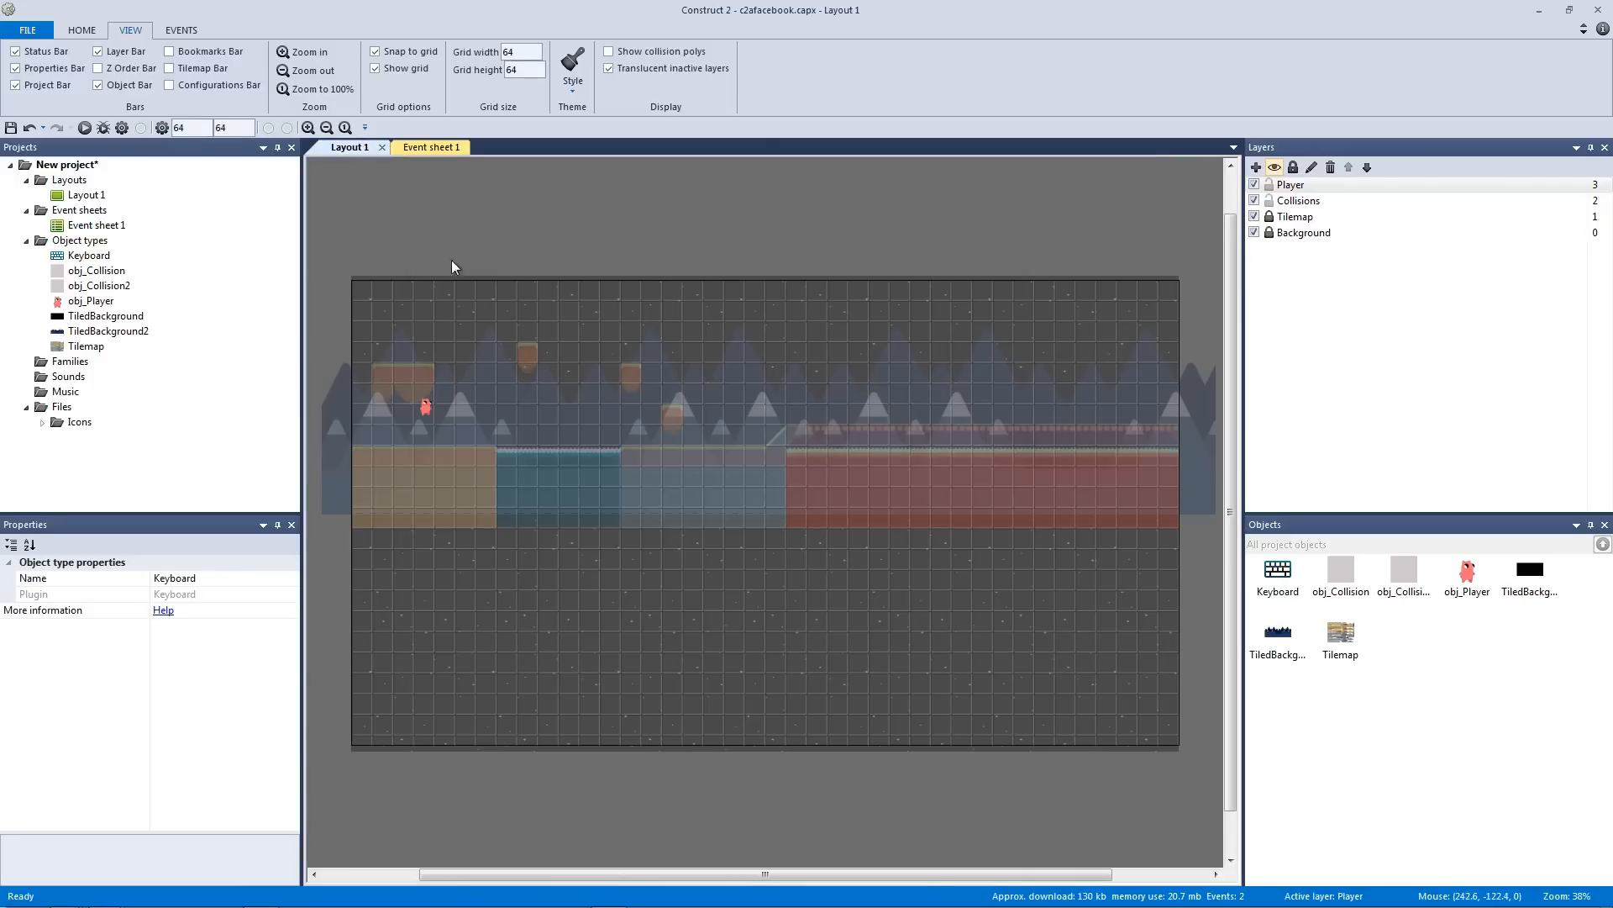
pyautogui.click(426, 408)
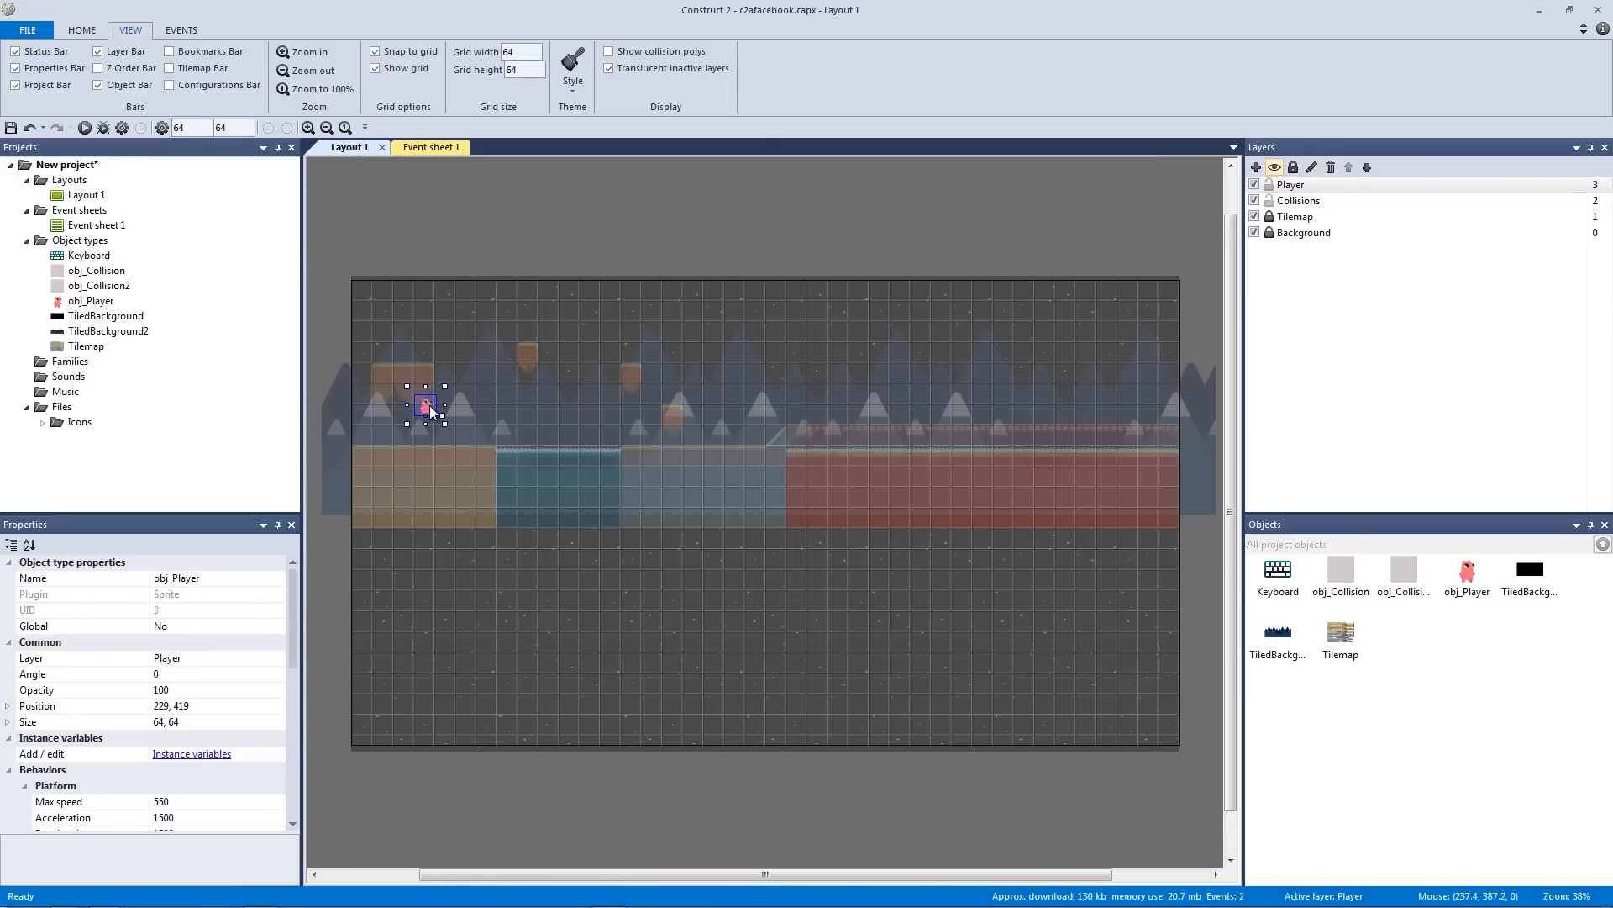
pyautogui.click(433, 148)
pyautogui.click(663, 202)
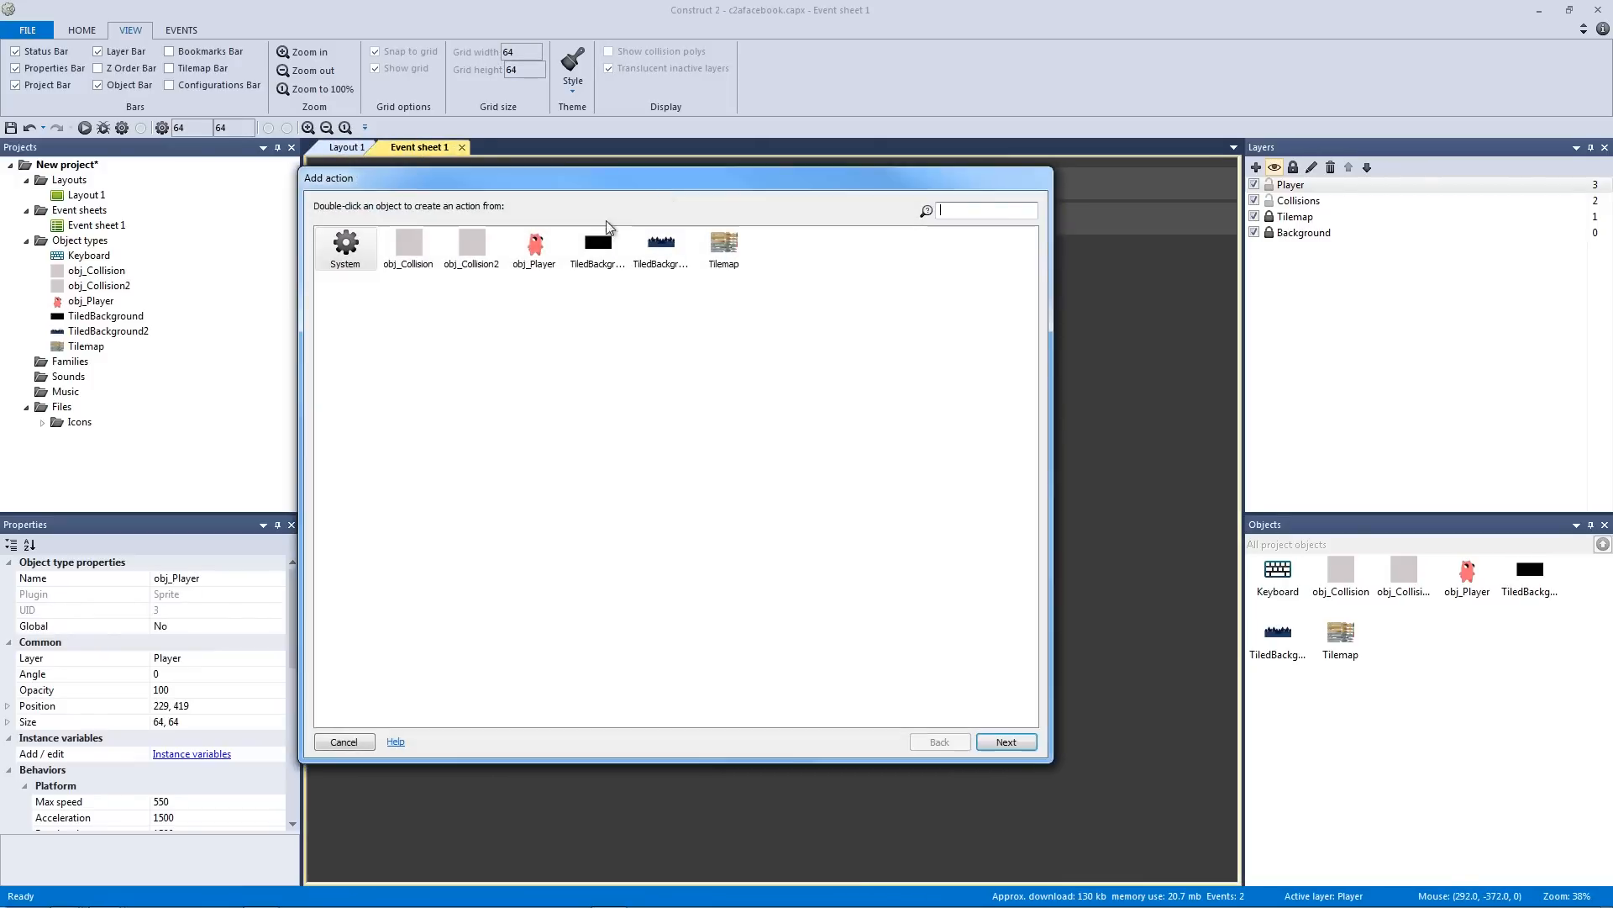
pyautogui.doubleClick(542, 251)
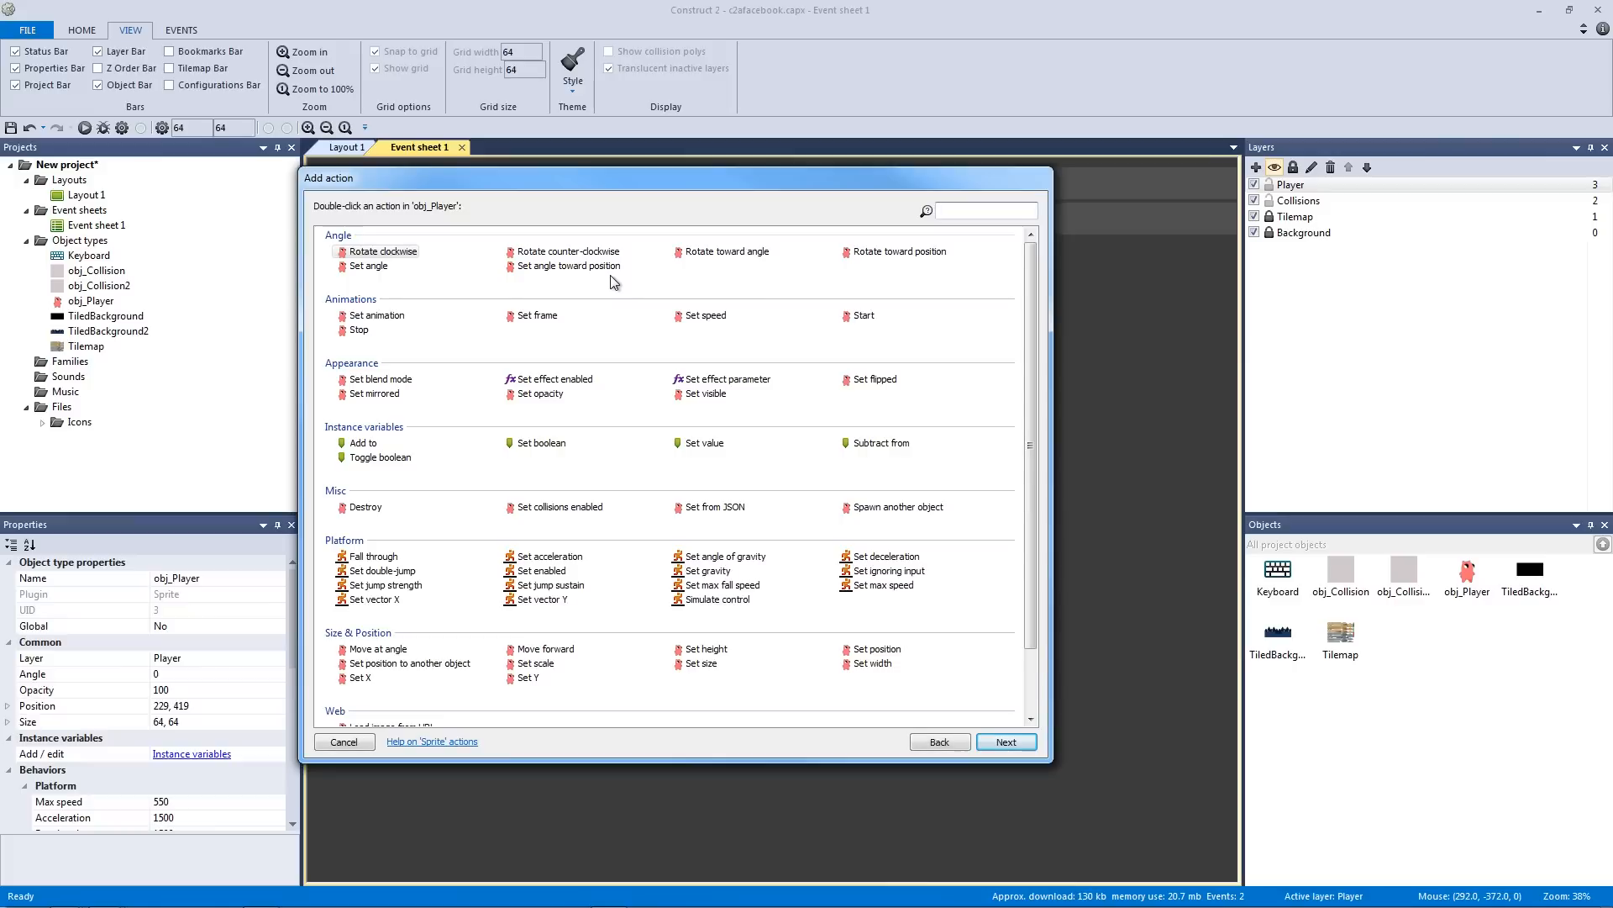
pyautogui.write('set mir')
pyautogui.press('Return')
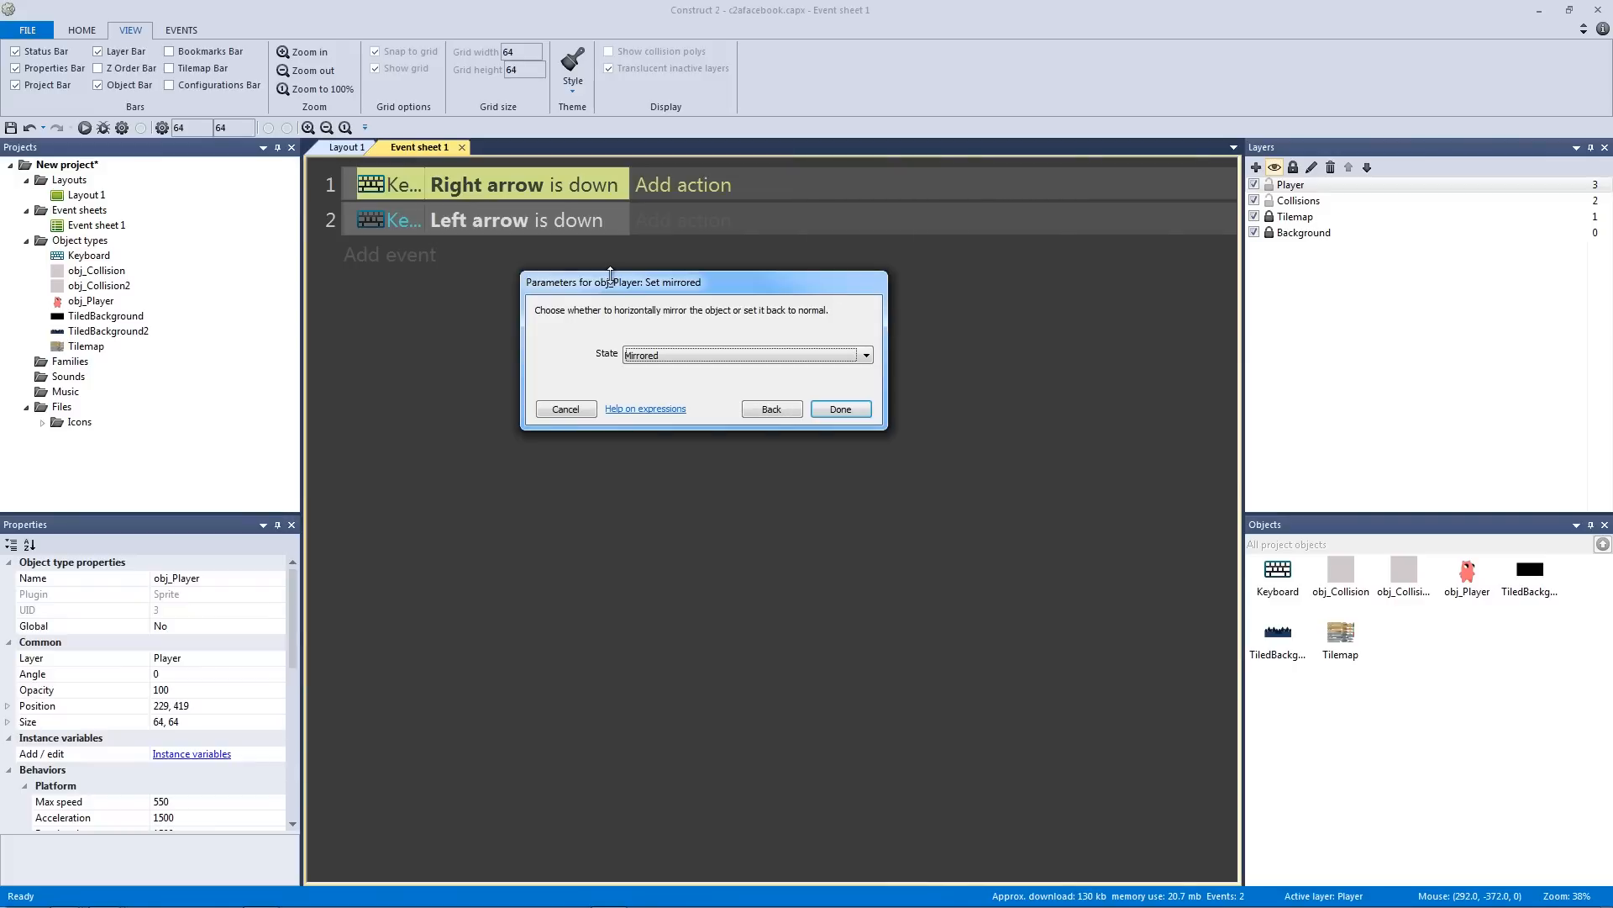
pyautogui.click(688, 355)
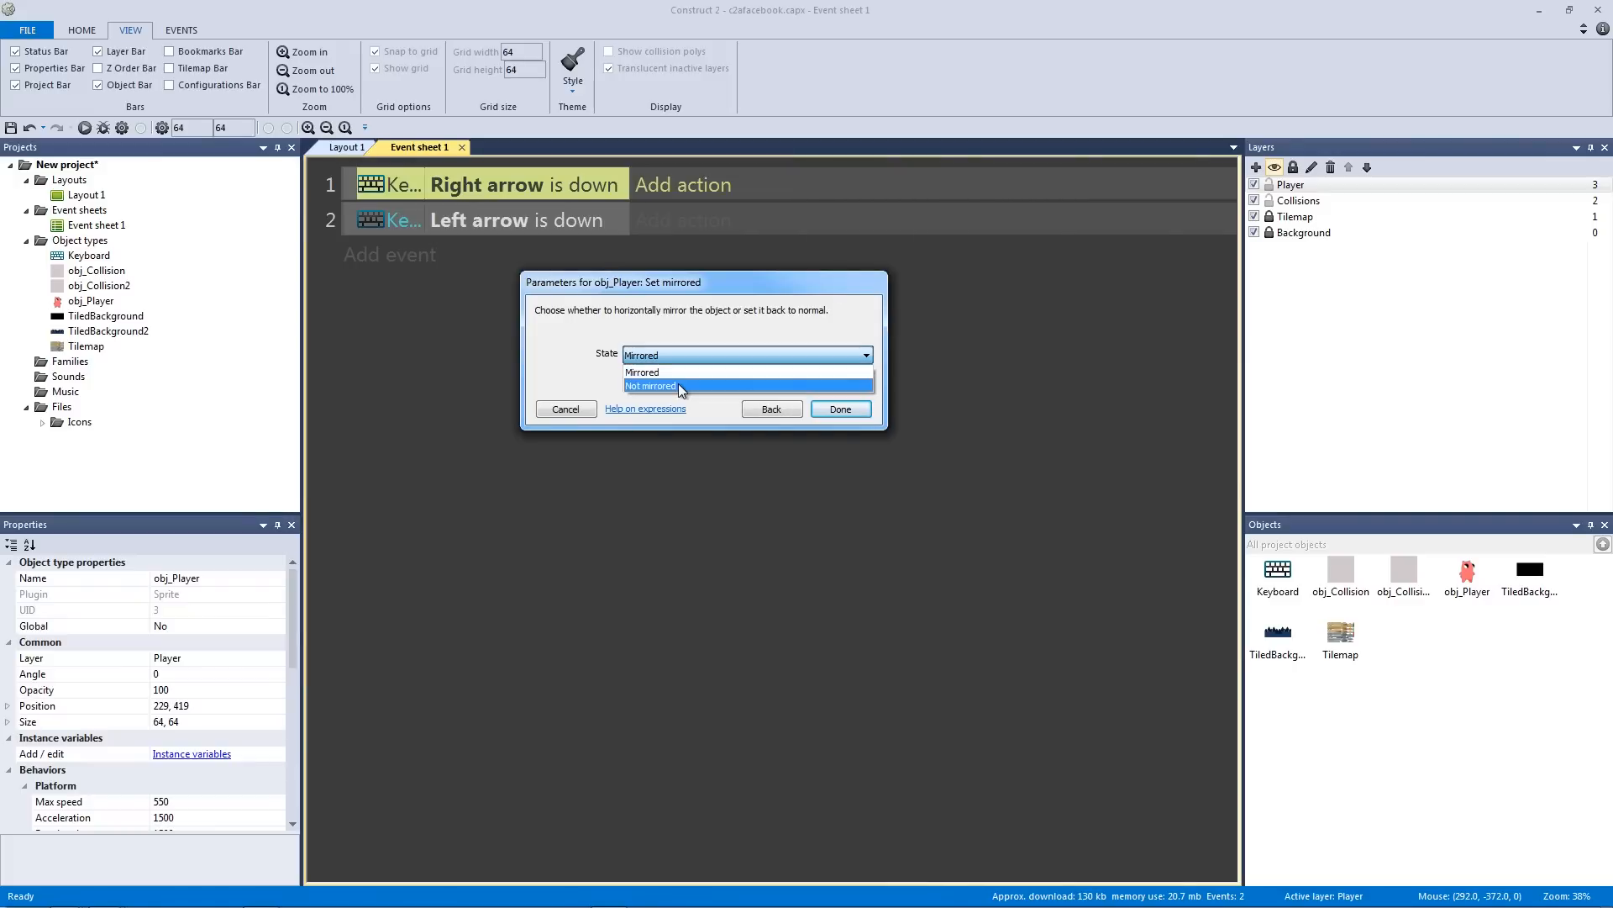
pyautogui.click(651, 386)
pyautogui.click(839, 409)
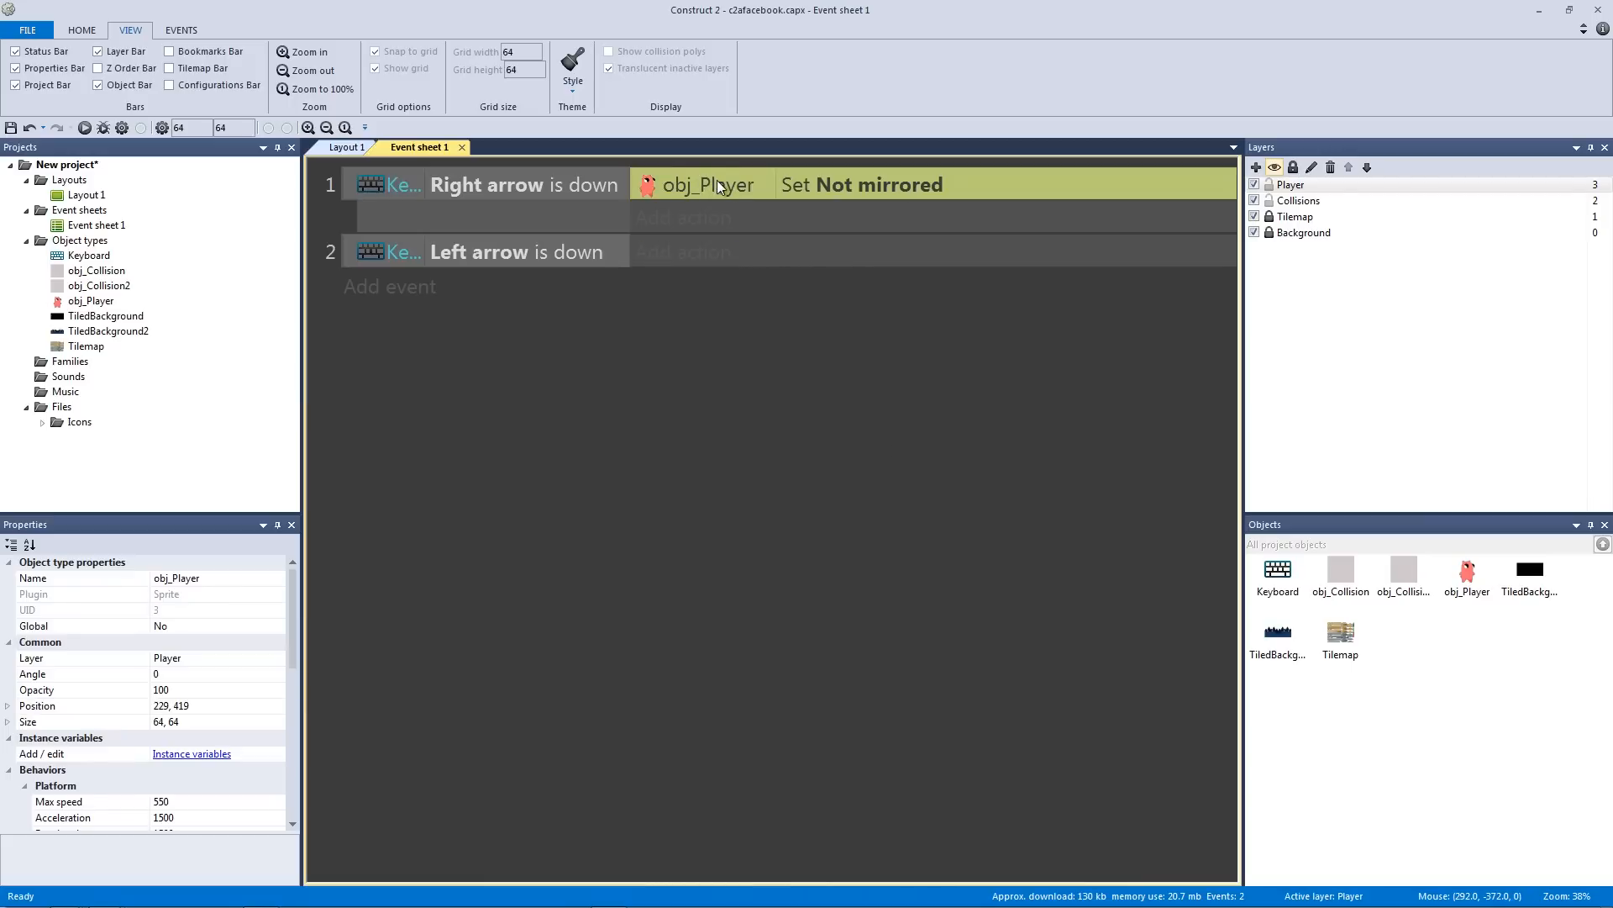
# Copy the Set mirrored action to the Left arrow event, set its state to Mirrored, and save the project
pyautogui.keyDown('ctrl'); pyautogui.moveTo(718, 184); pyautogui.dragTo(728, 264); pyautogui.keyUp('ctrl')
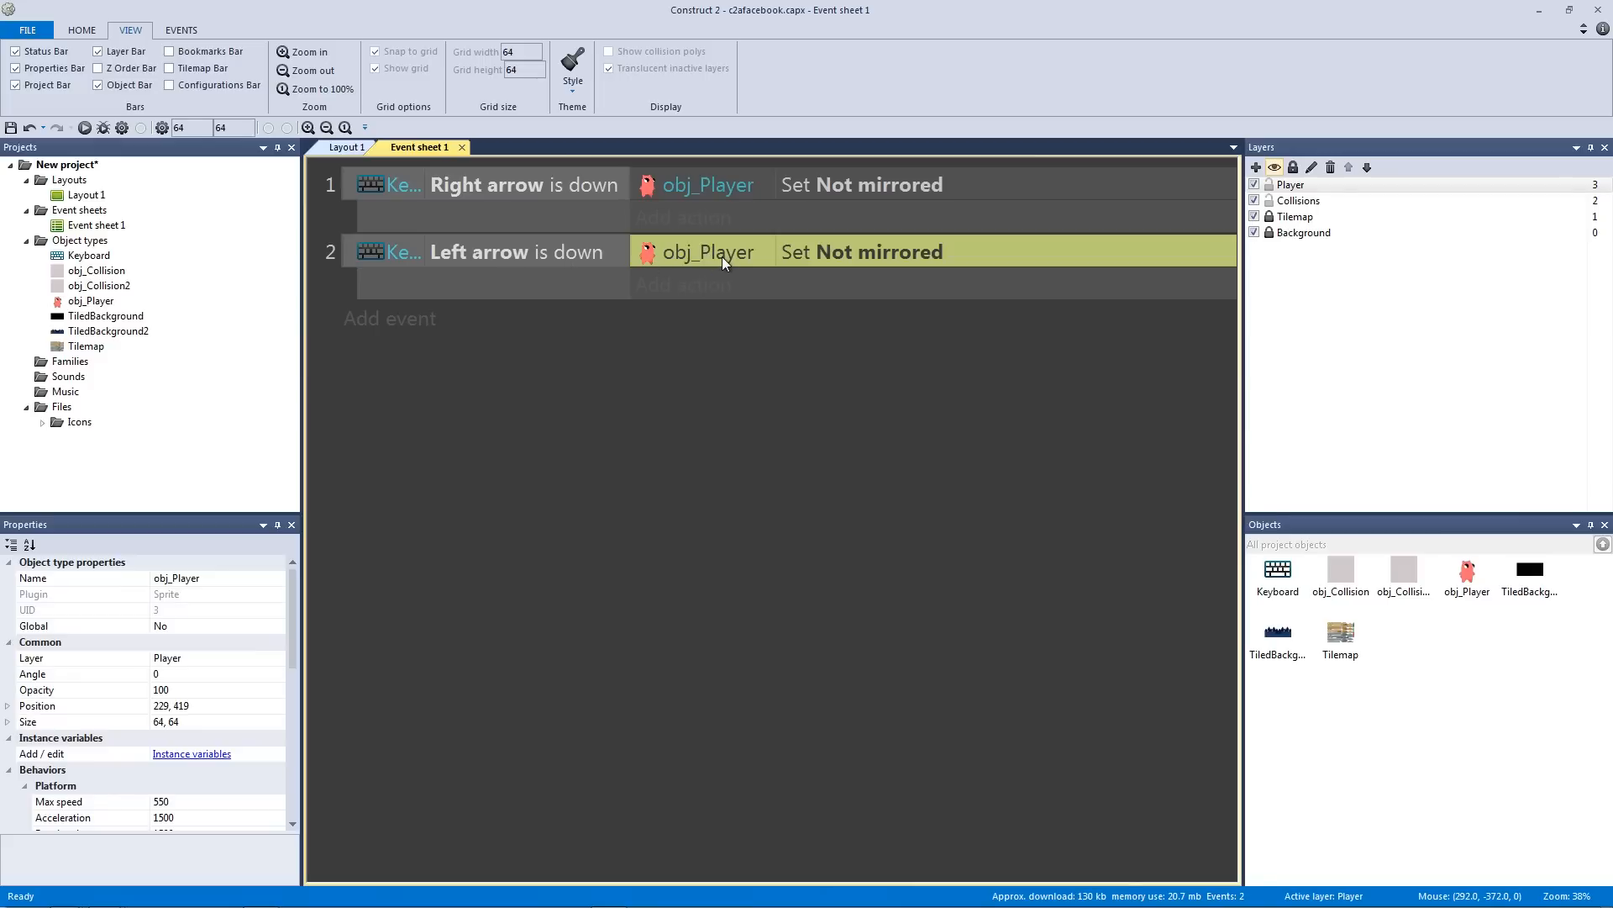
pyautogui.doubleClick(727, 263)
pyautogui.click(690, 354)
pyautogui.click(672, 370)
pyautogui.click(841, 409)
pyautogui.hotkey('ctrl', 's')
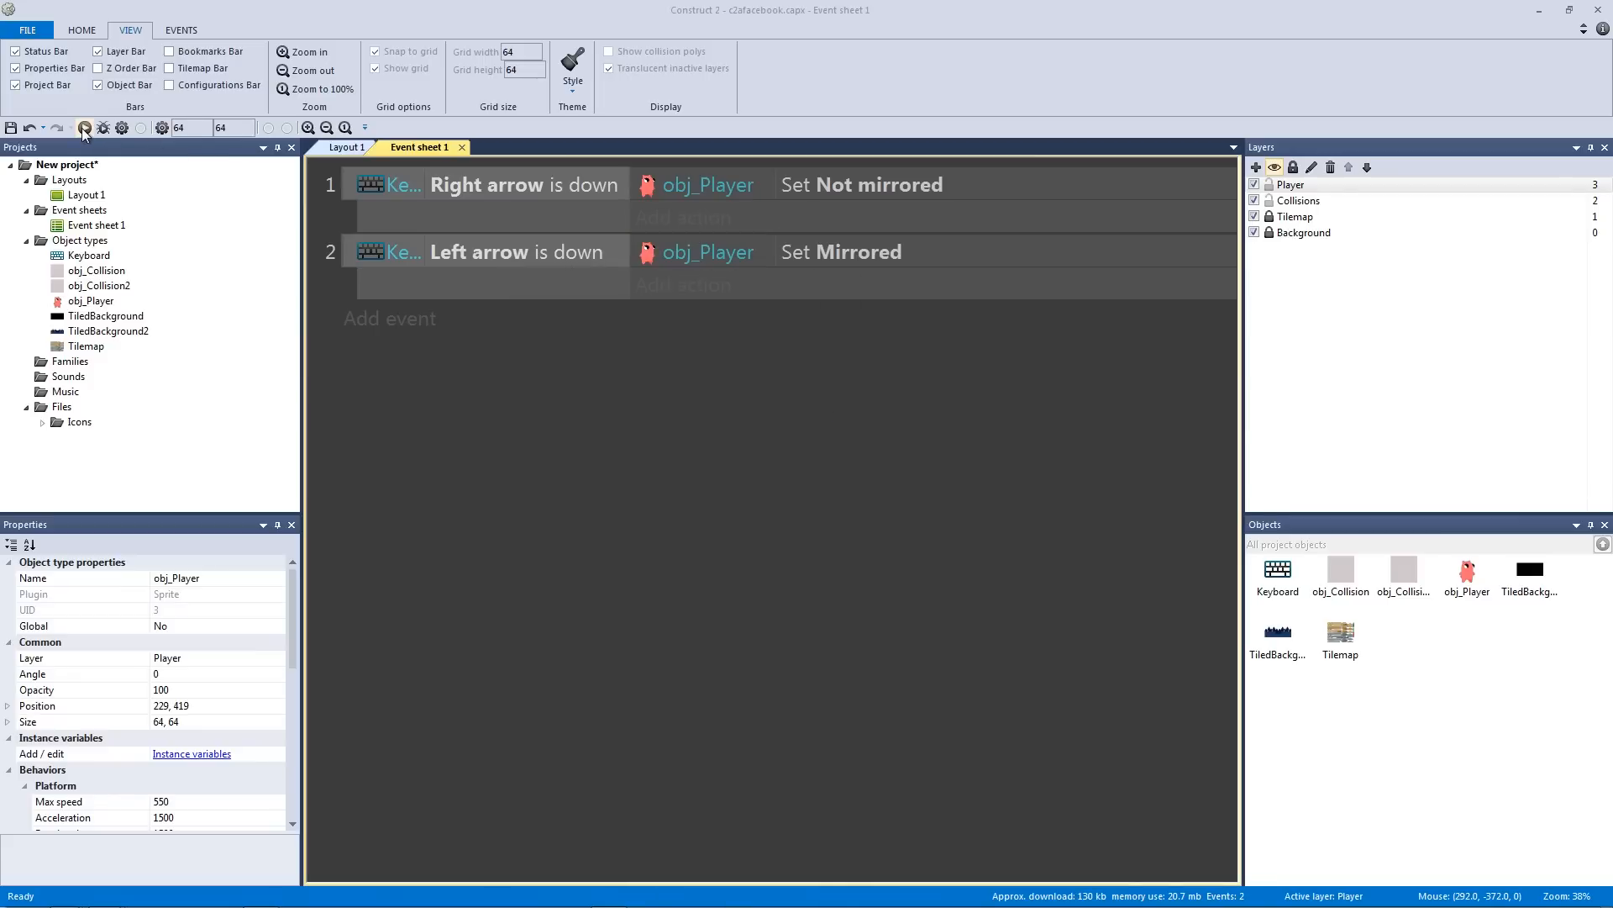
# Preview the game and test that the player turns to face left and right while moving and jumping
pyautogui.press('F5')
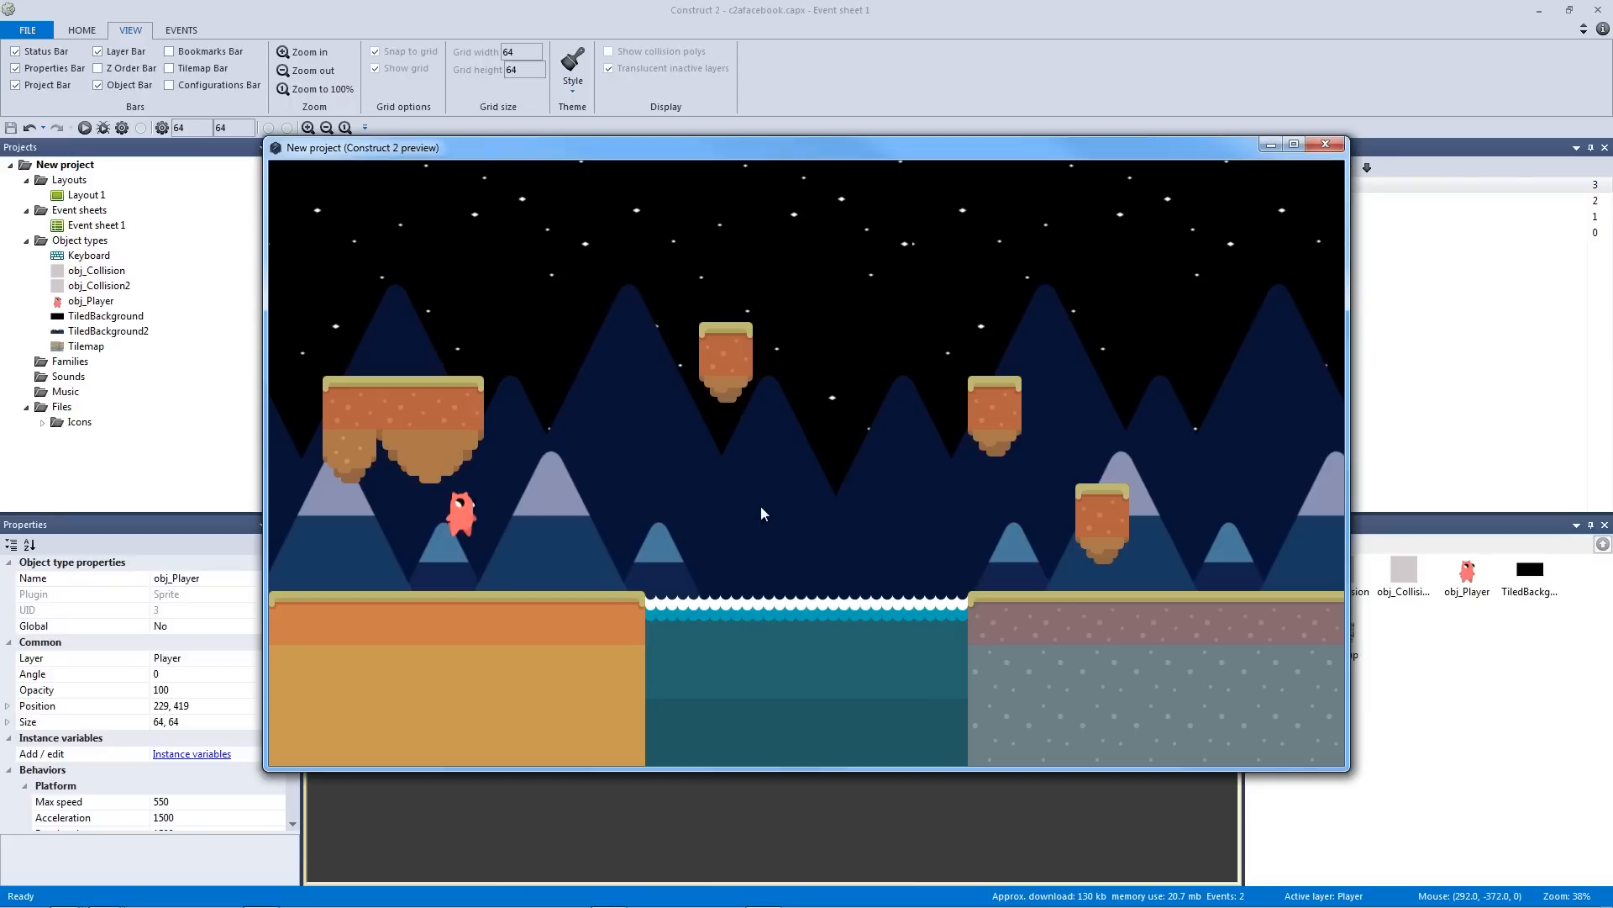
pyautogui.press('Left')
pyautogui.press('Right')
pyautogui.press('Left')
pyautogui.press('Right')
pyautogui.press('Left')
pyautogui.press('Up')
pyautogui.press('Right')
pyautogui.press('Left')
pyautogui.press('Right')
pyautogui.press('Right')
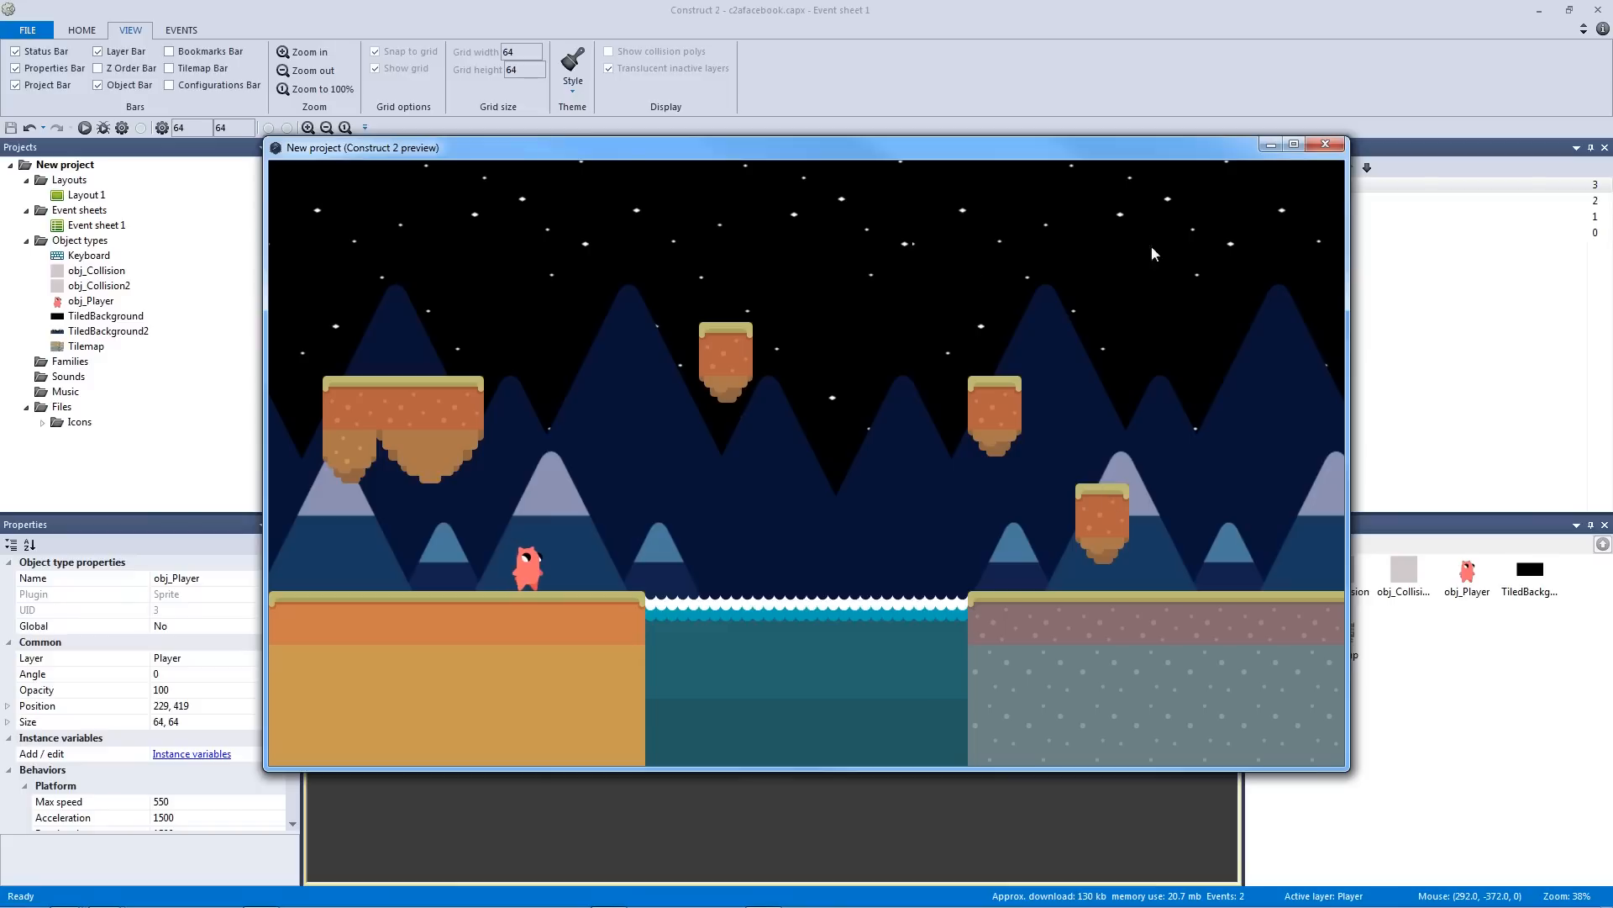
pyautogui.click(1325, 144)
# Inspect the origin point of obj_Player's ID_IDLE frame in the image editor
pyautogui.doubleClick(1473, 580)
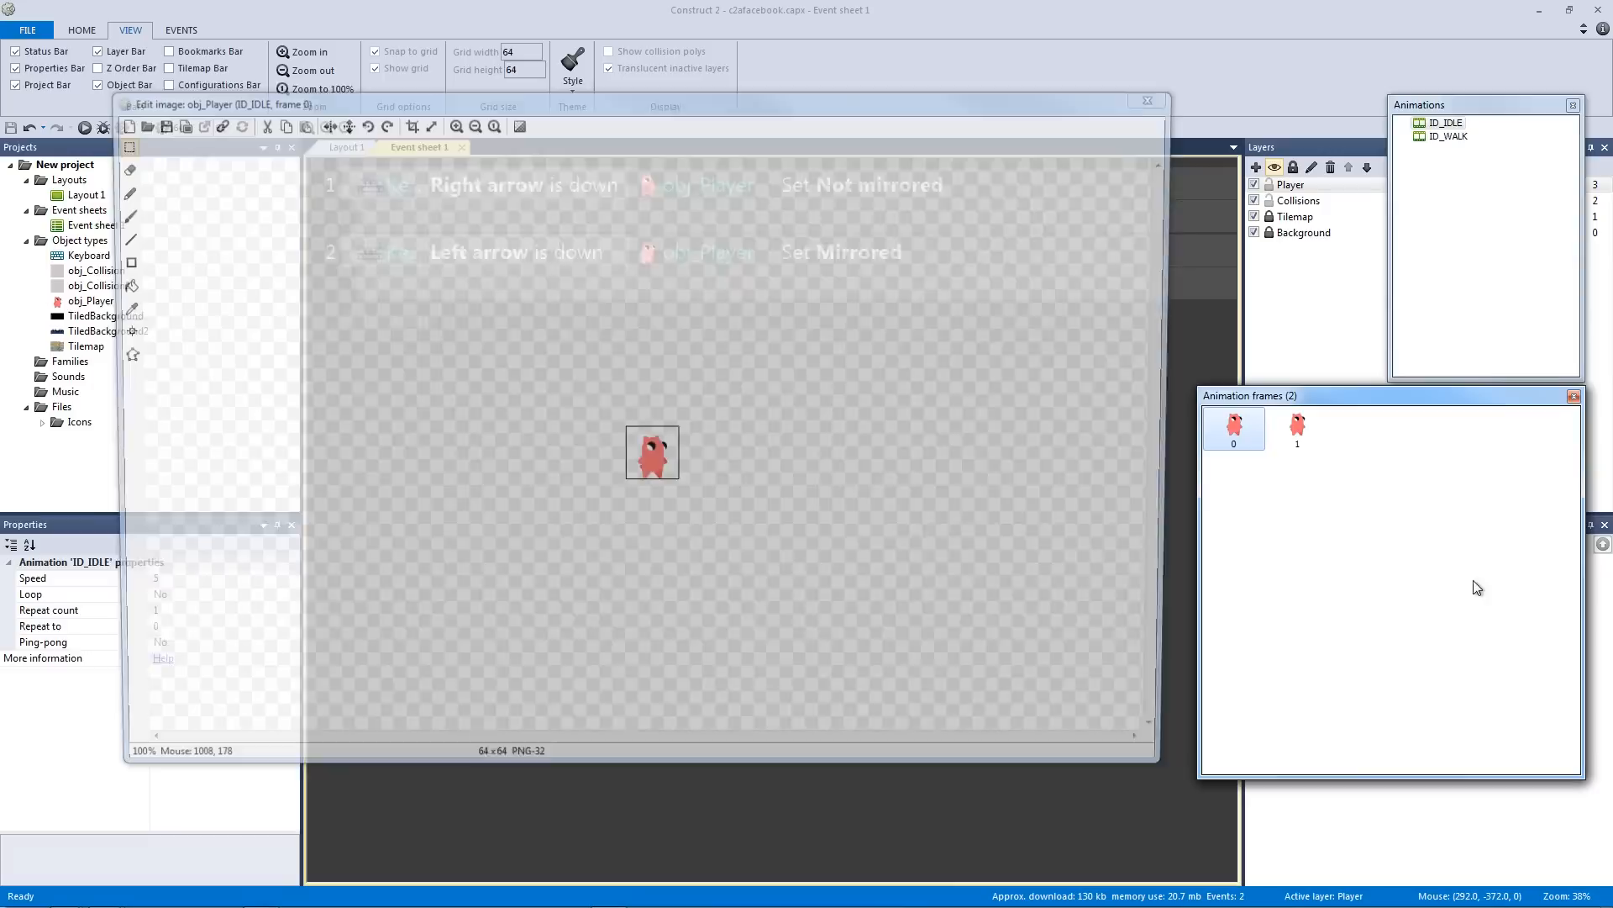
pyautogui.click(116, 330)
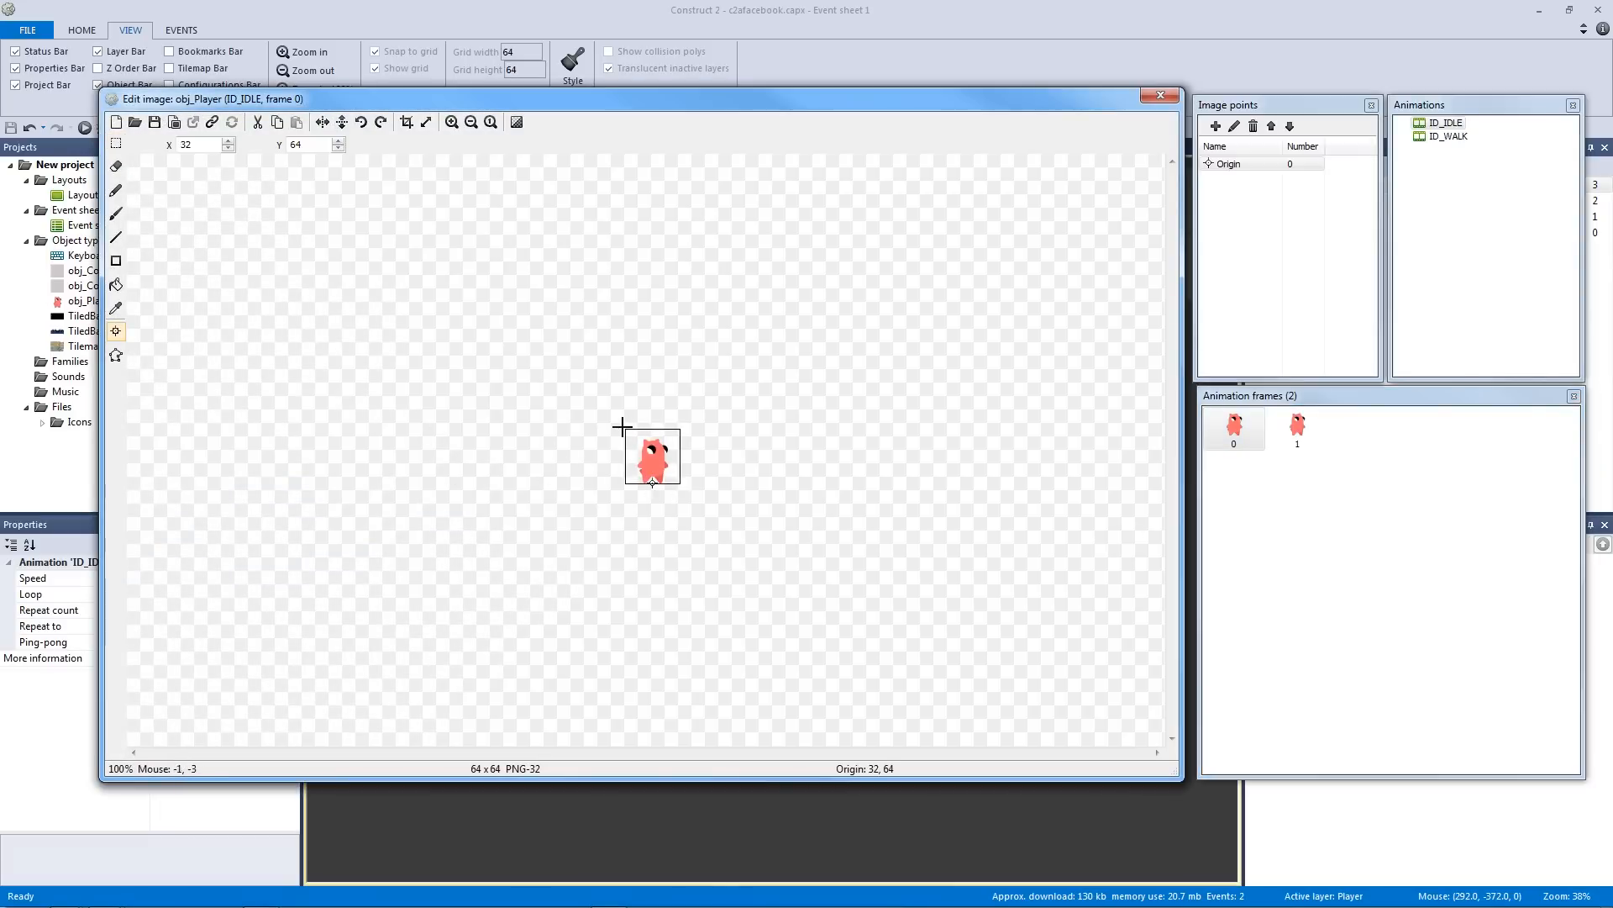
pyautogui.click(1161, 95)
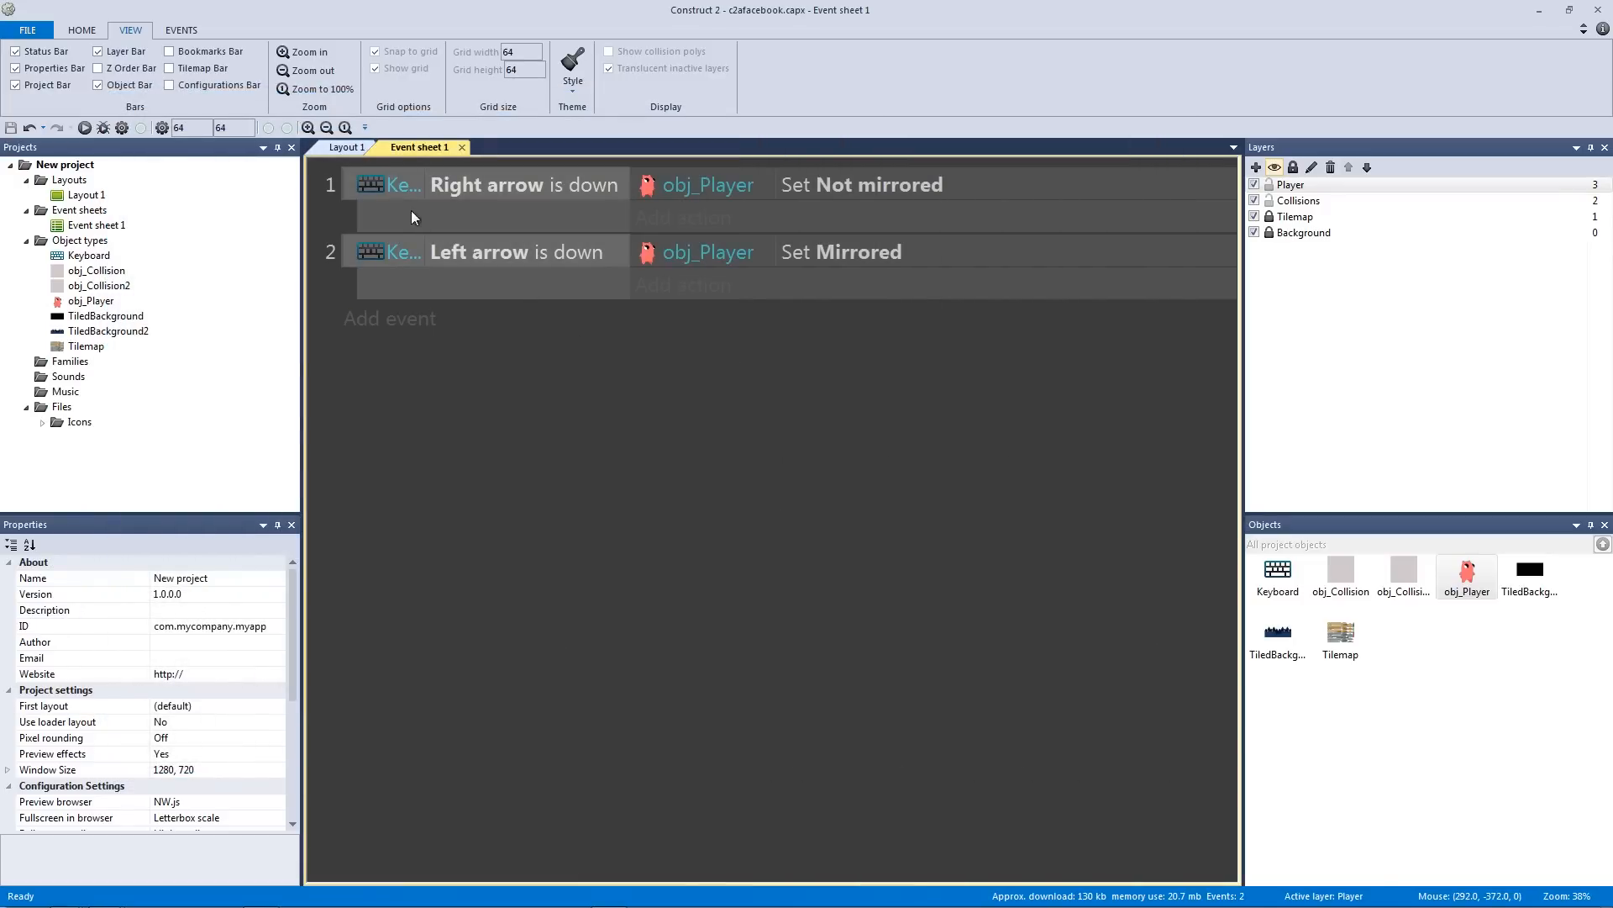
pyautogui.click(346, 147)
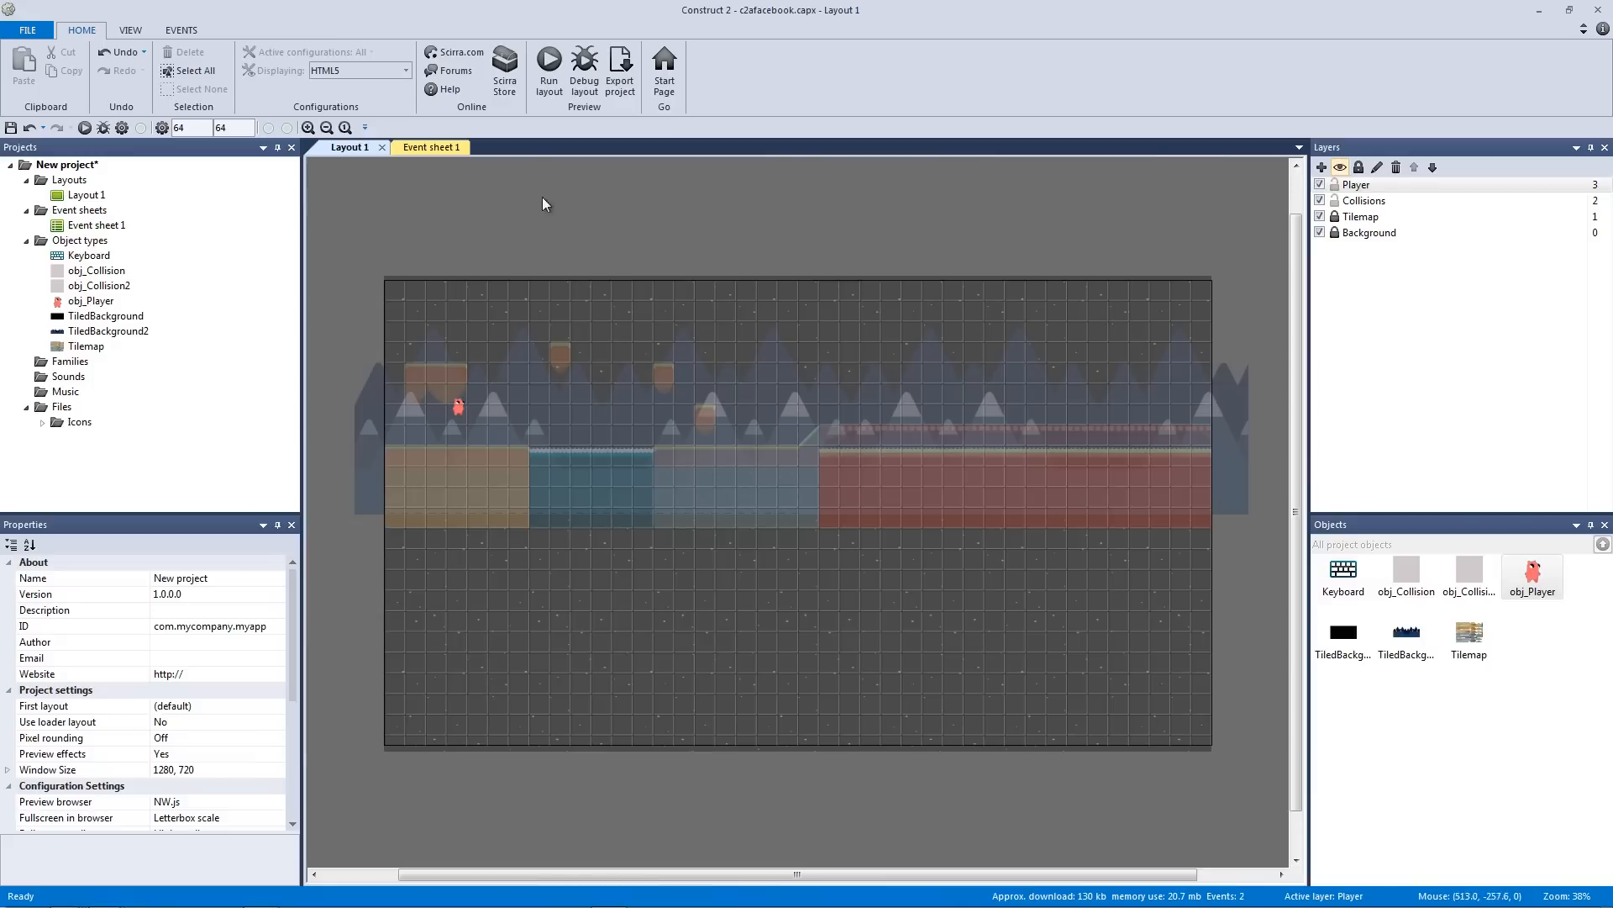
pyautogui.click(433, 148)
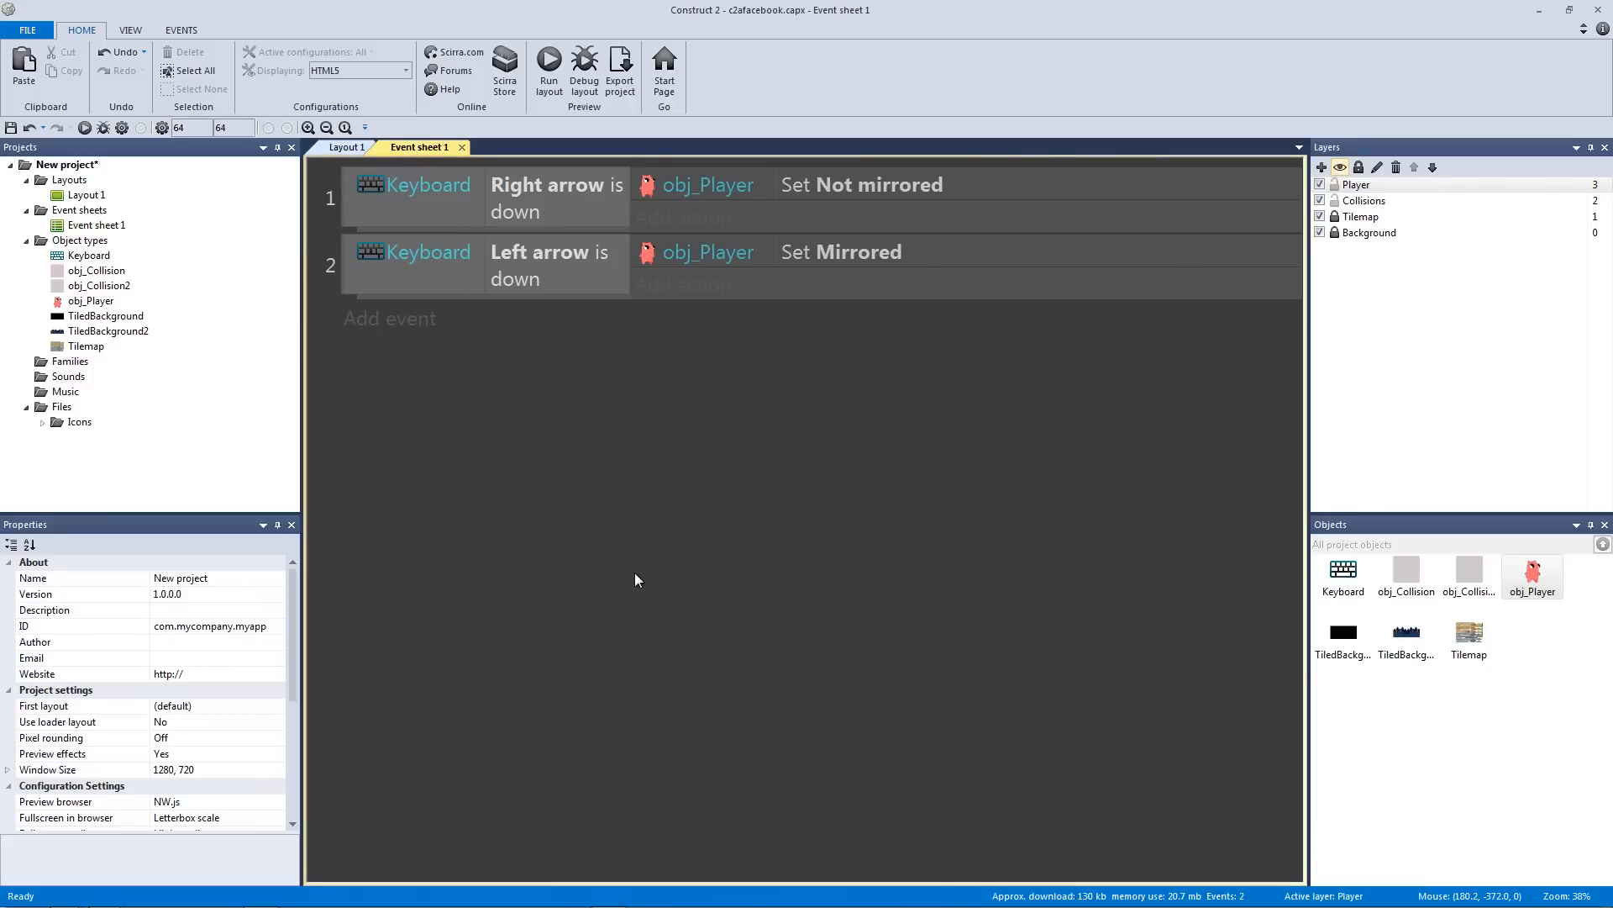
pyautogui.click(584, 186)
pyautogui.click(572, 252)
pyautogui.click(580, 229)
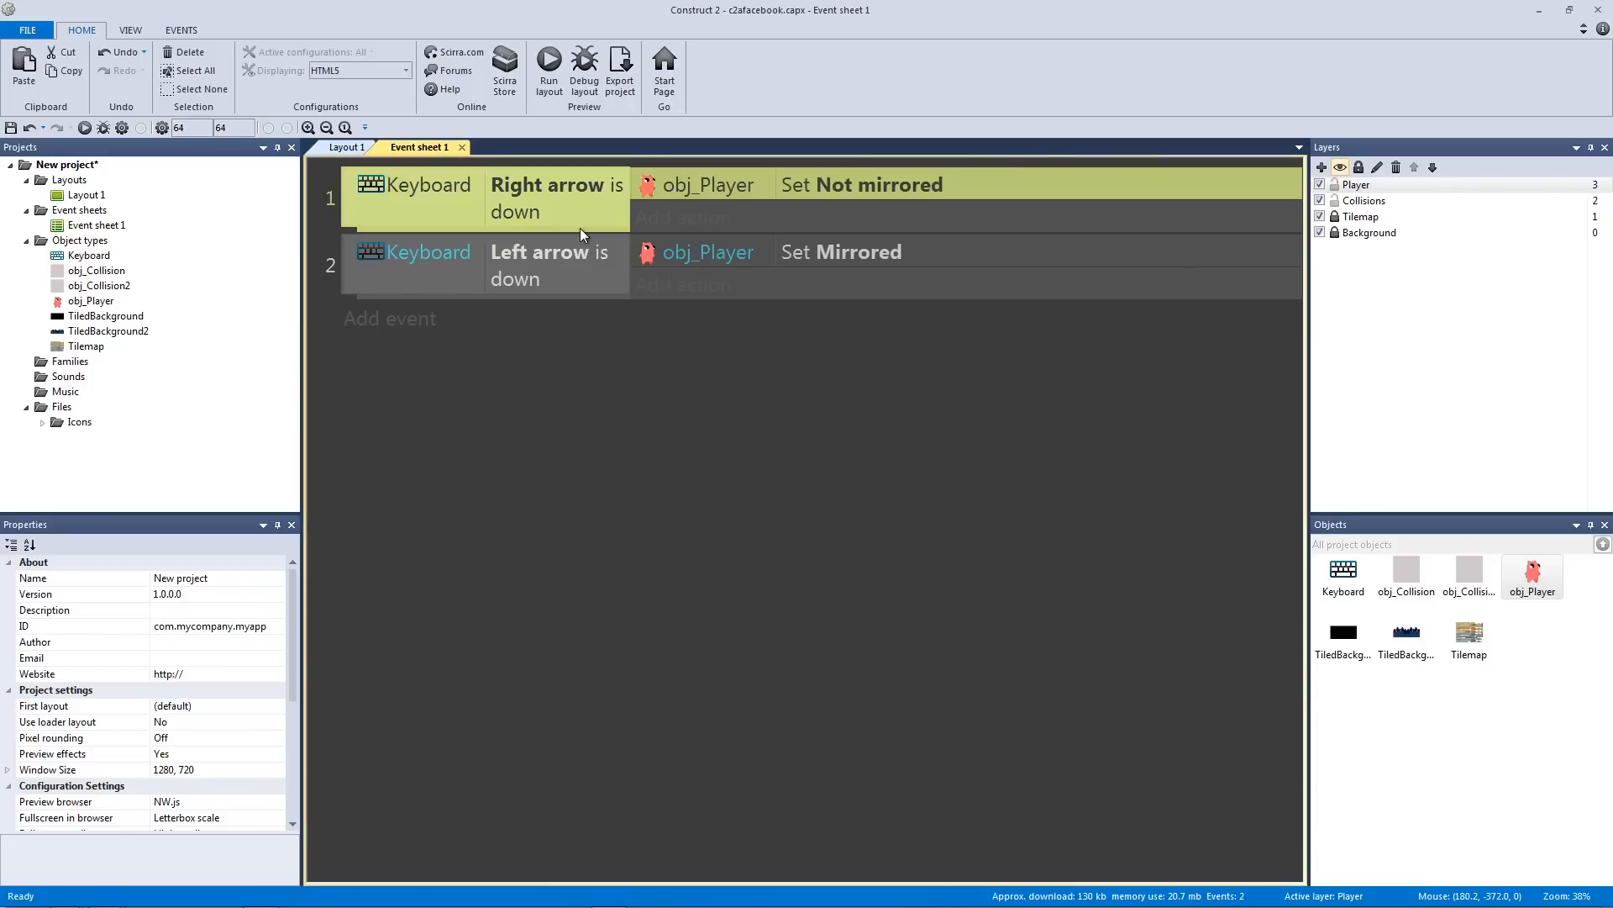
pyautogui.click(585, 283)
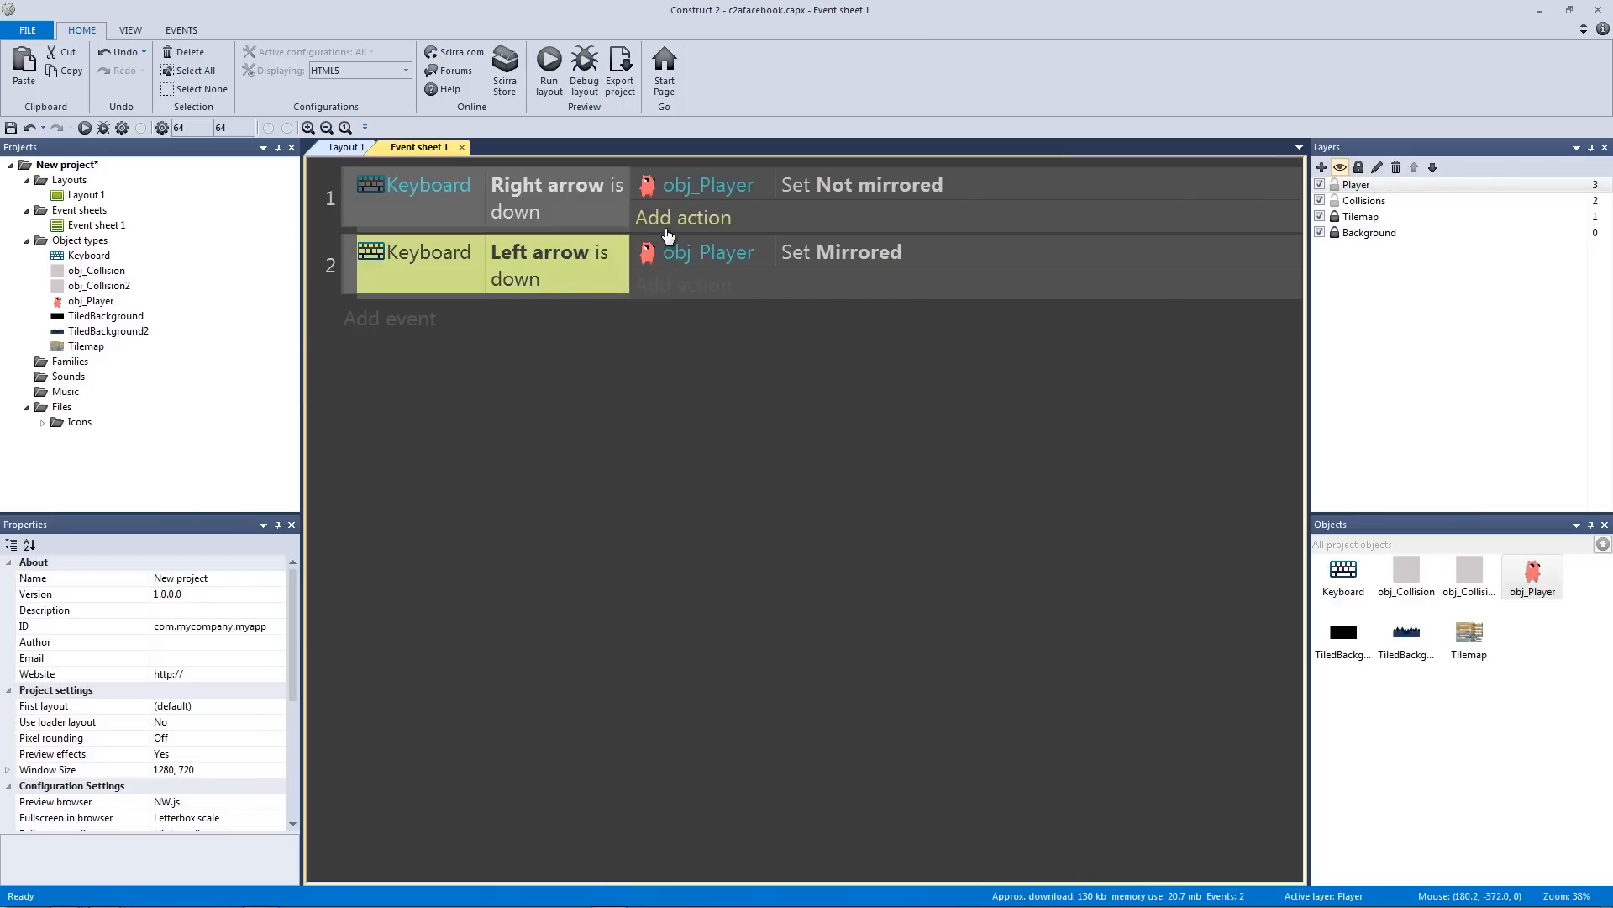
# Add an obj_Player Set animation action to the Right arrow event, playing "ID_WALK" from the beginning
pyautogui.click(670, 220)
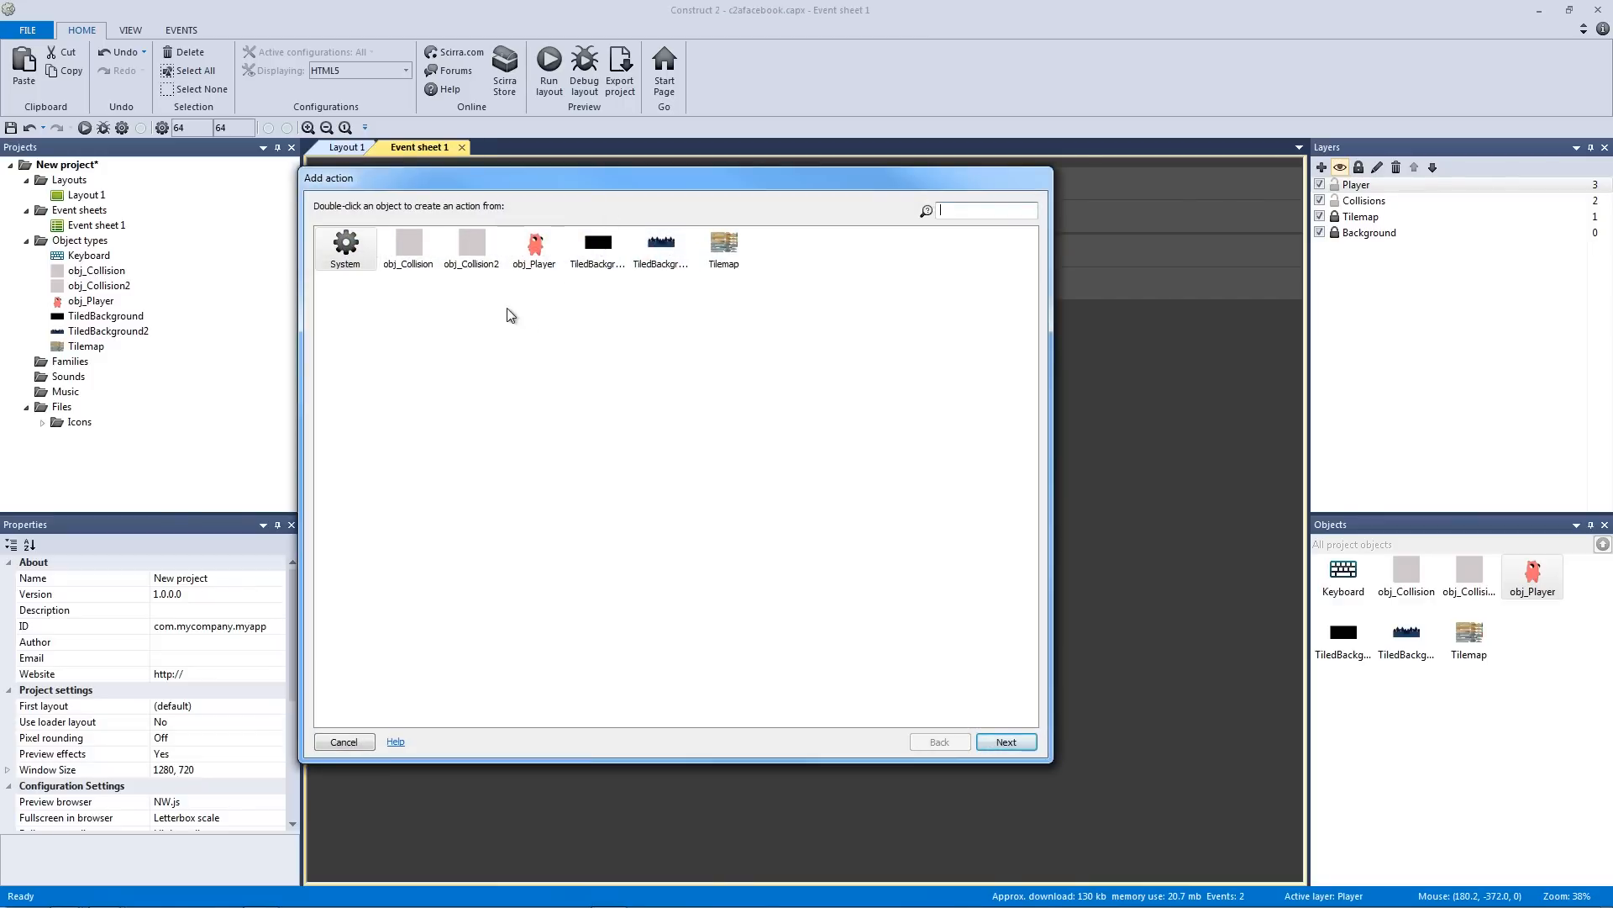
pyautogui.doubleClick(534, 250)
pyautogui.doubleClick(391, 323)
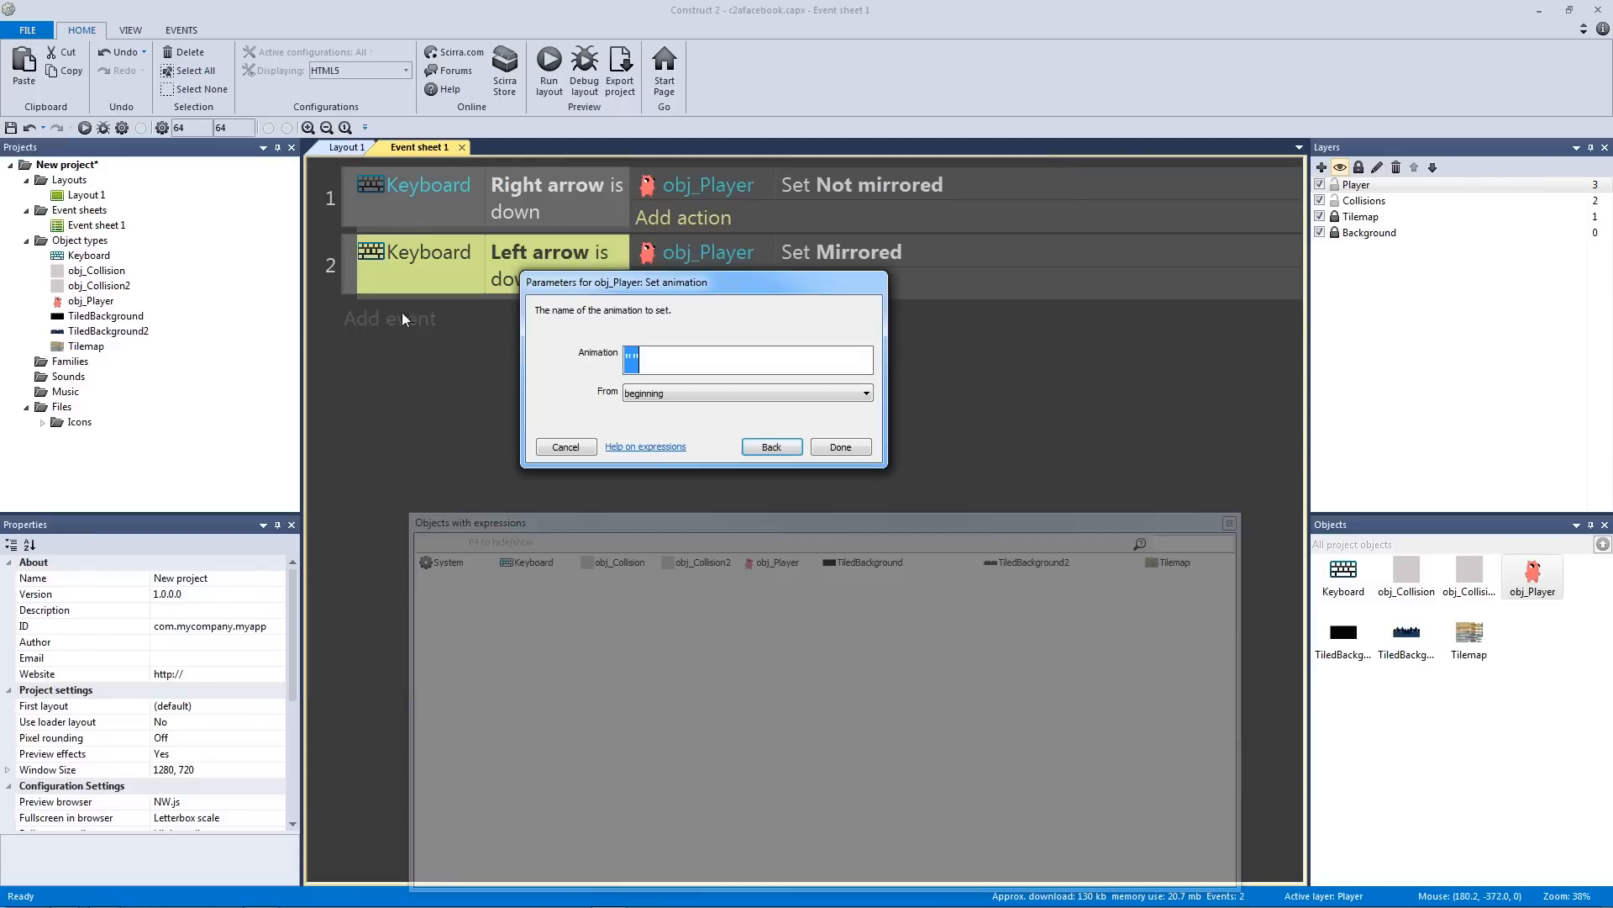
pyautogui.click(632, 356)
pyautogui.write('ID_WALK')
pyautogui.press('Return')
# Copy the "ID_WALK" Set animation action to the Left arrow event and save the project
pyautogui.click(834, 223)
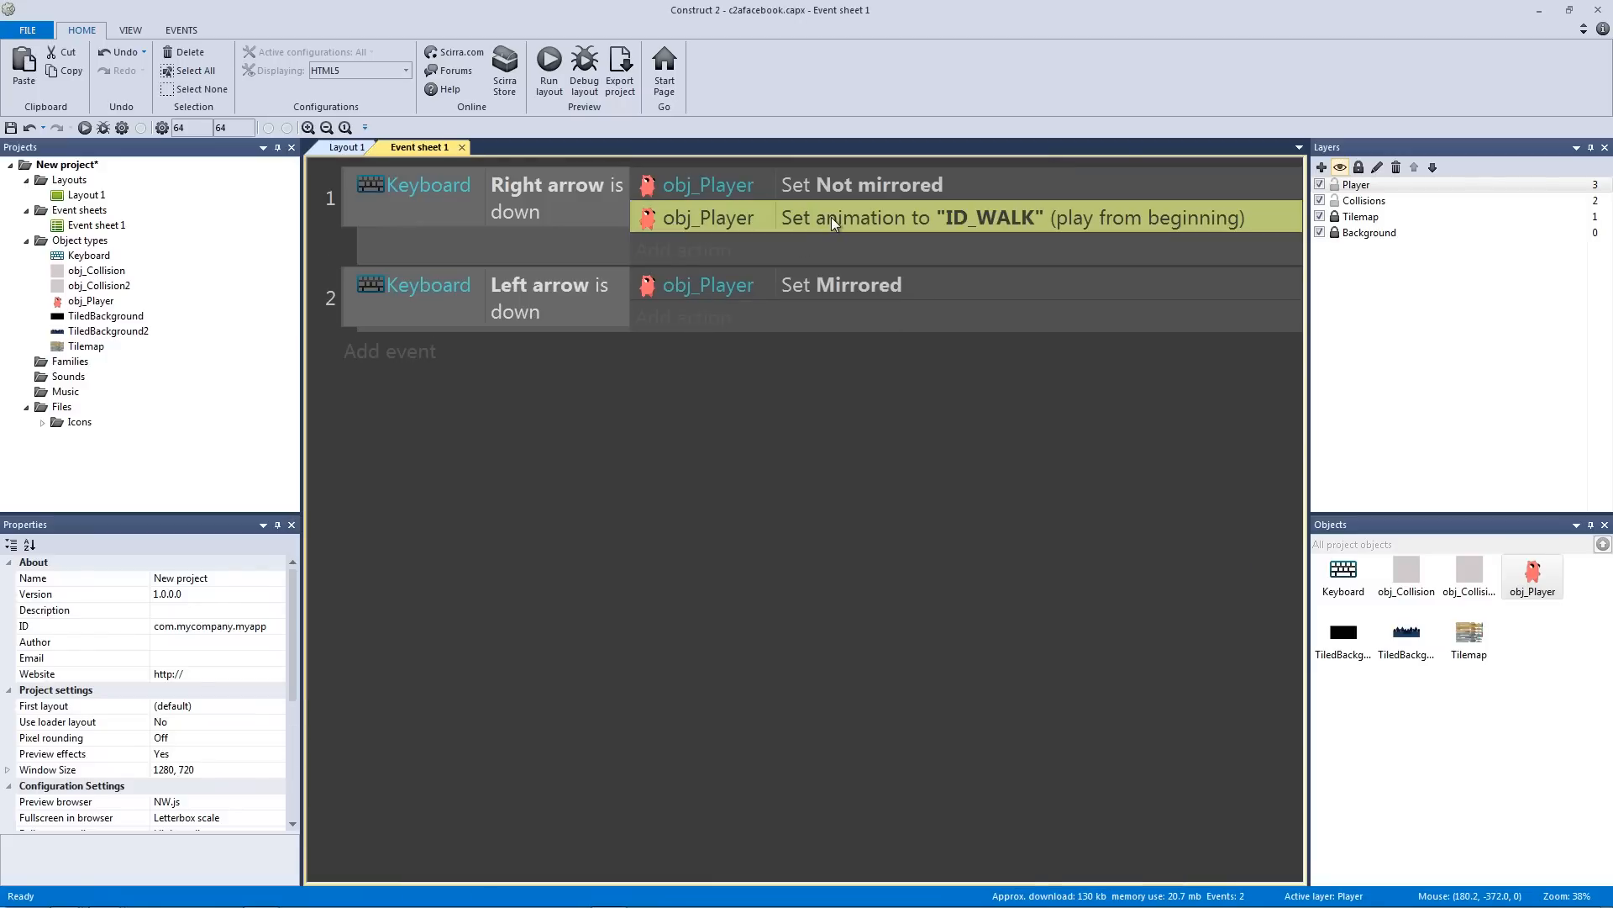
pyautogui.keyDown('ctrl'); pyautogui.moveTo(834, 223); pyautogui.dragTo(833, 316); pyautogui.keyUp('ctrl')
pyautogui.click(480, 313)
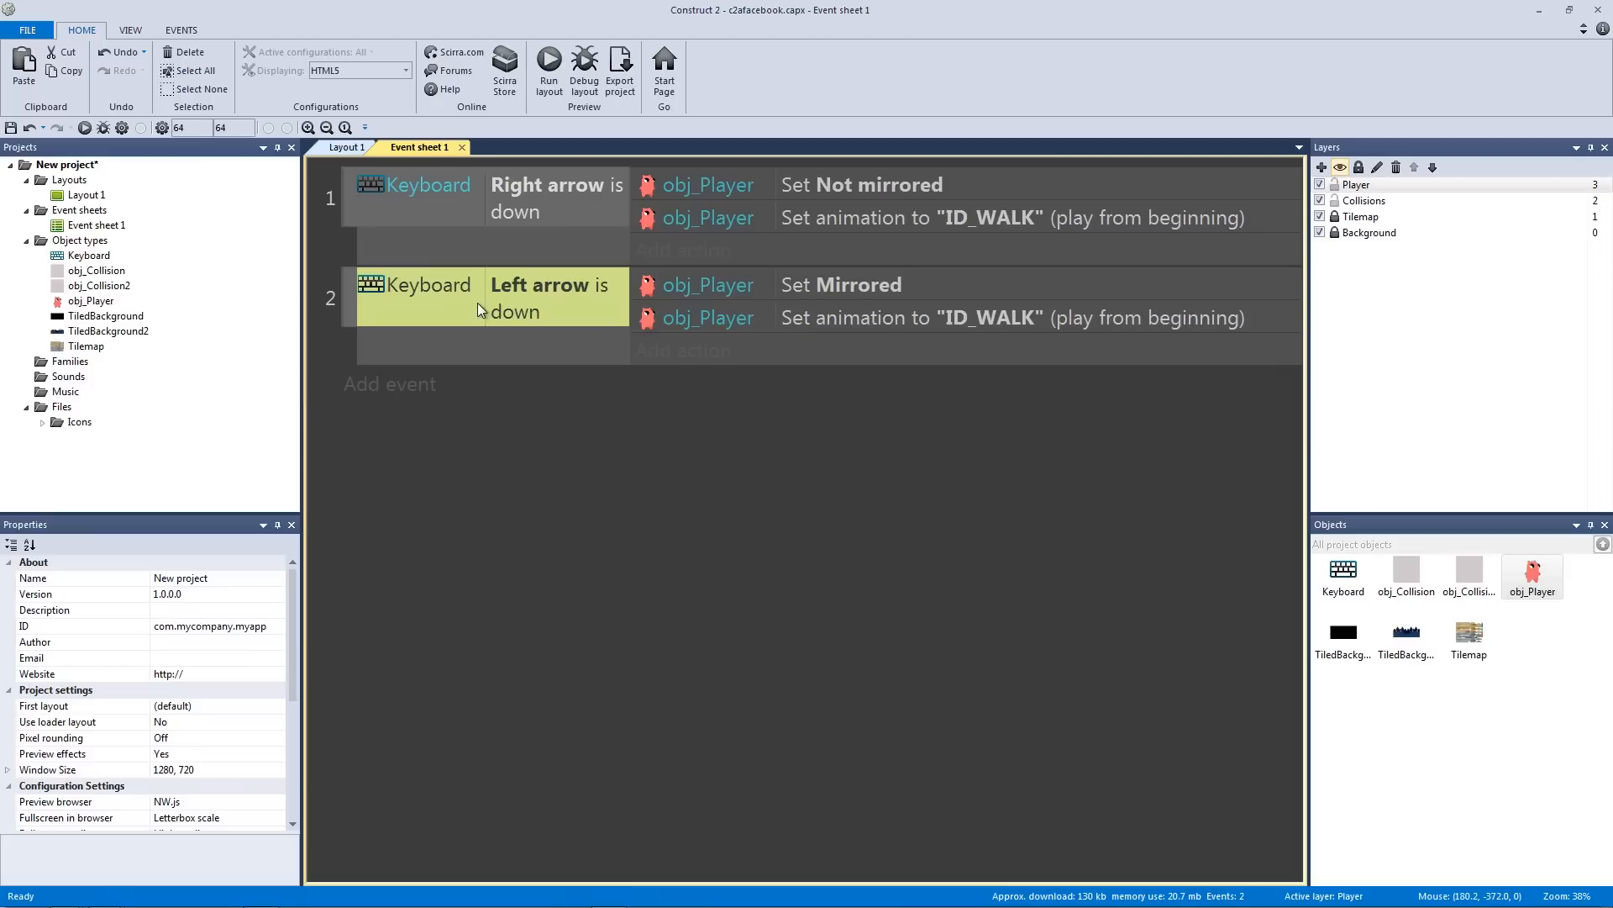
pyautogui.click(873, 535)
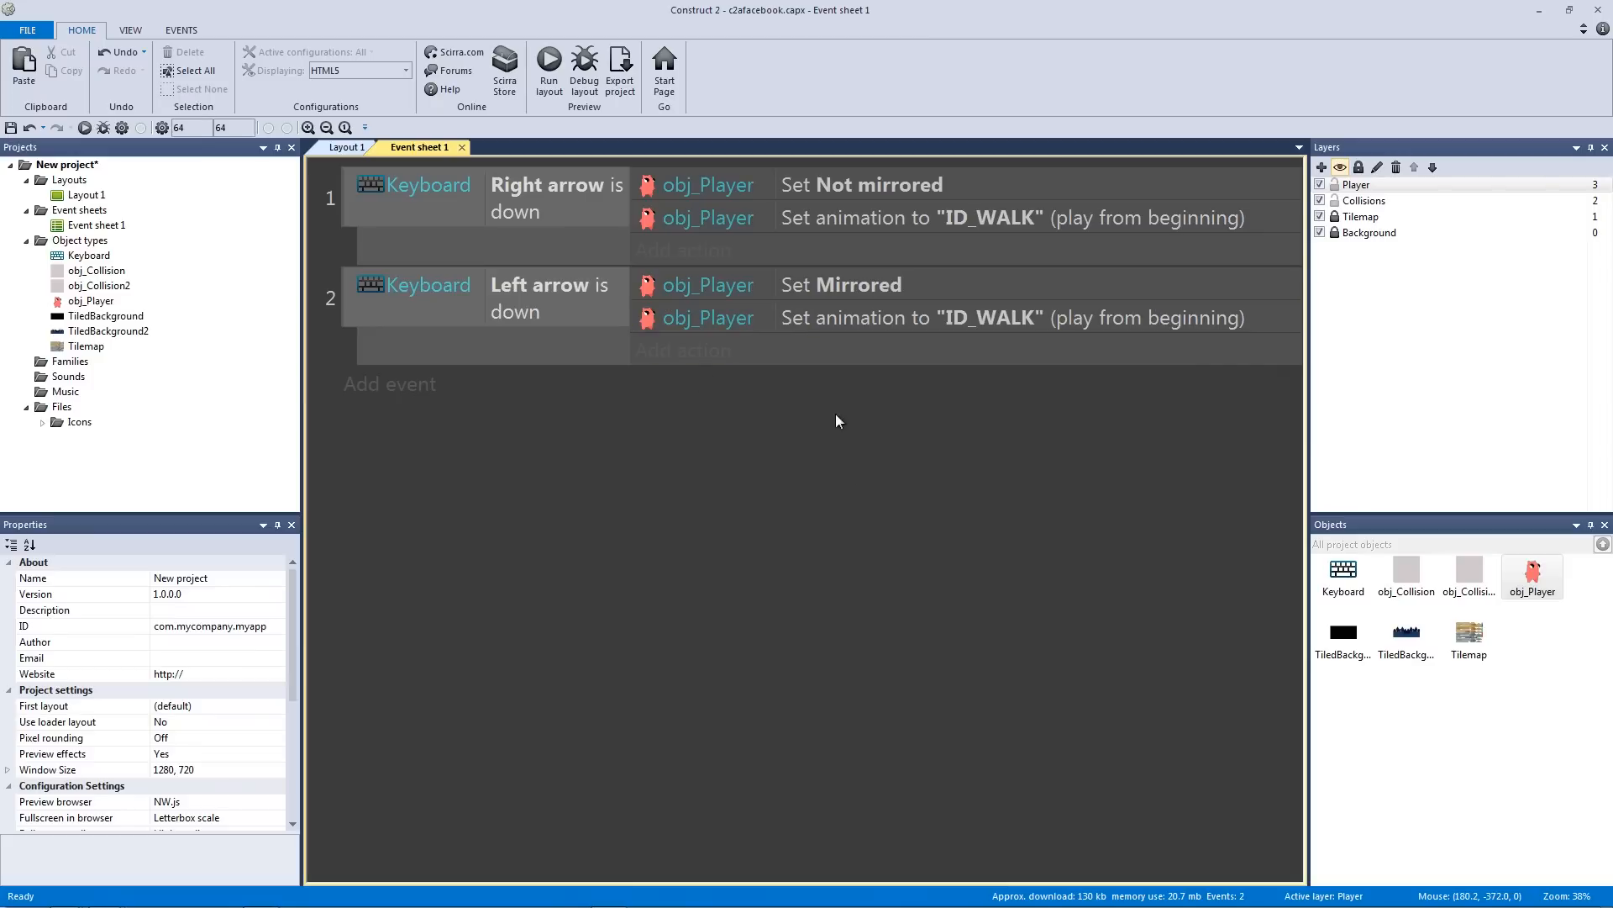
pyautogui.hotkey('ctrl', 's')
# Preview the game and test the player's walk animation while moving both ways and jumping
pyautogui.press('F5')
pyautogui.press('Right')
pyautogui.press('Left')
pyautogui.press('Right')
pyautogui.press('Left')
pyautogui.press('Right')
pyautogui.press('Up')
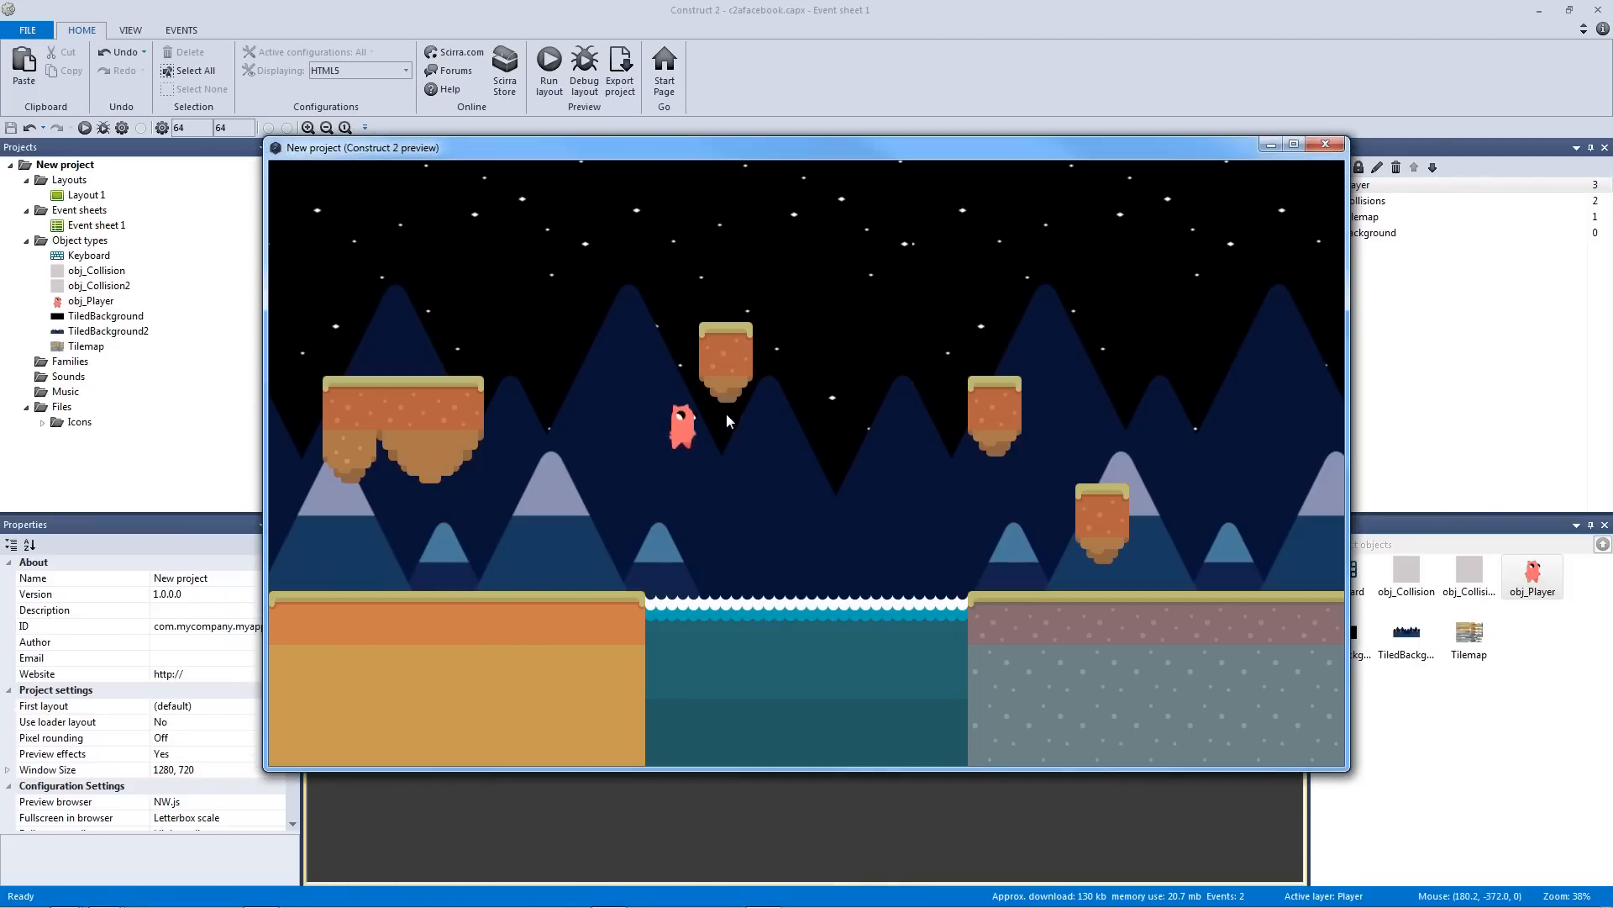
pyautogui.press('Left')
pyautogui.press('Up')
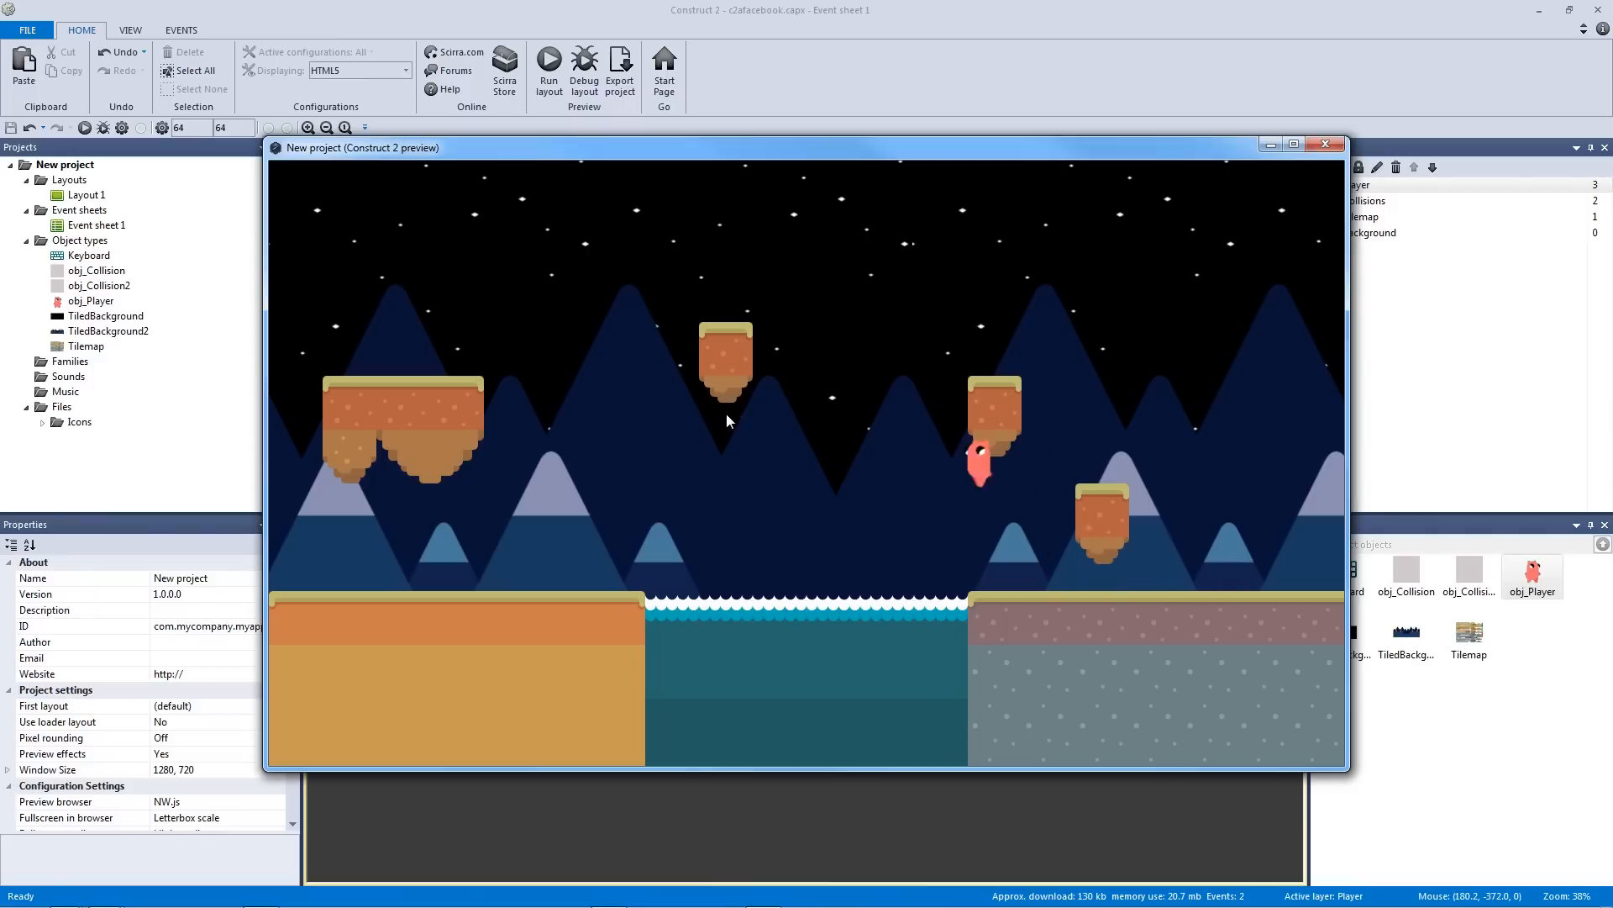
pyautogui.press('Right')
pyautogui.press('Up')
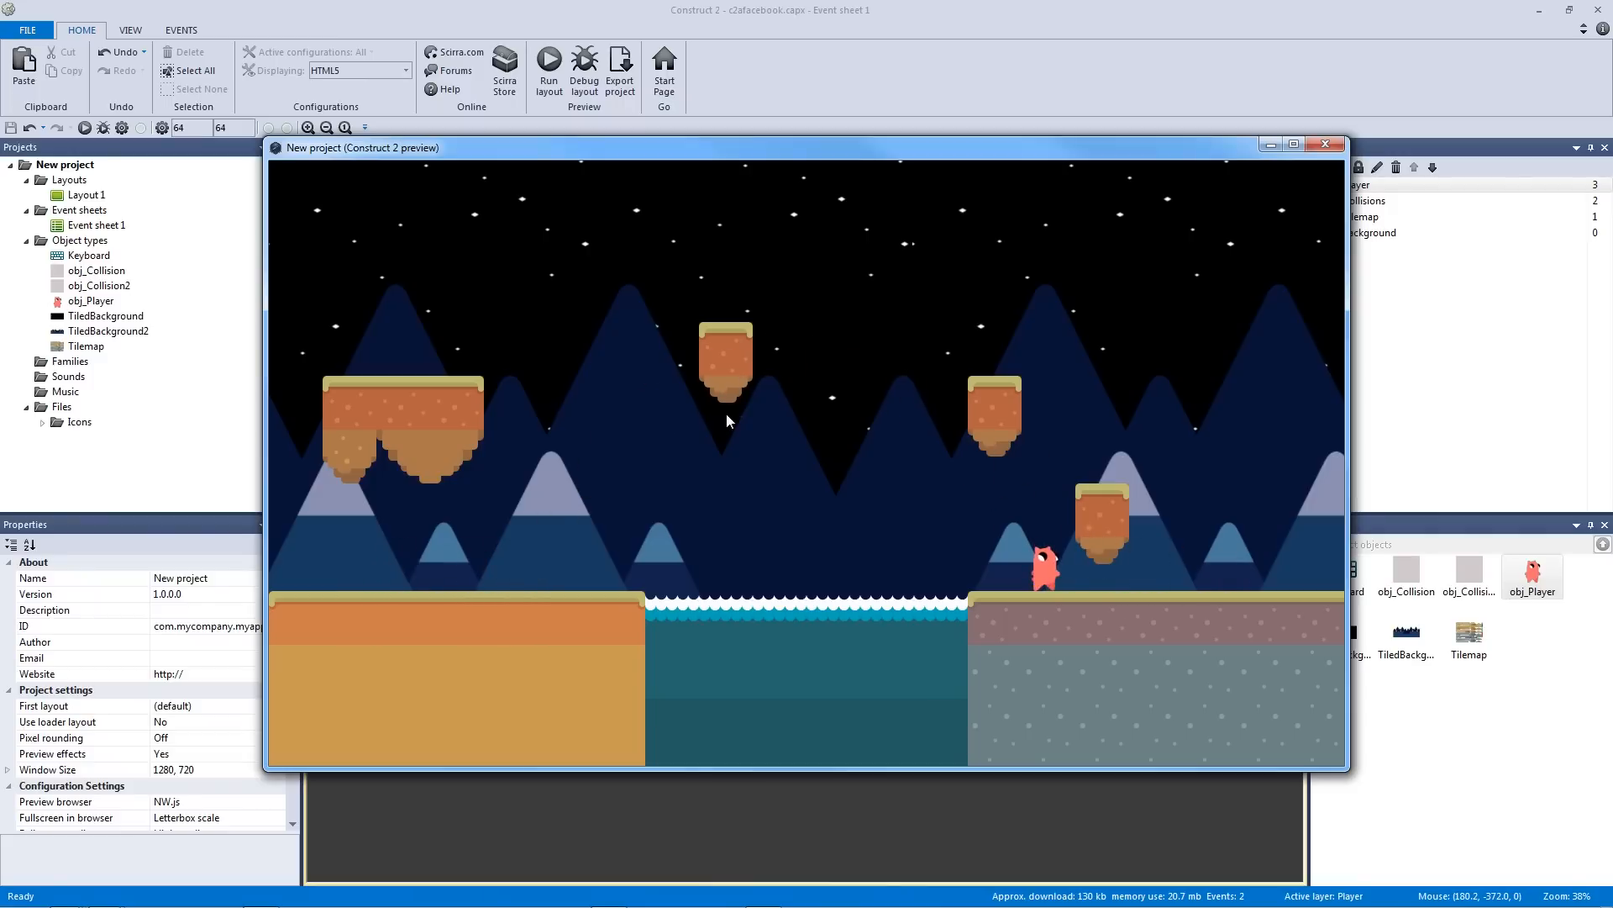
pyautogui.click(1325, 144)
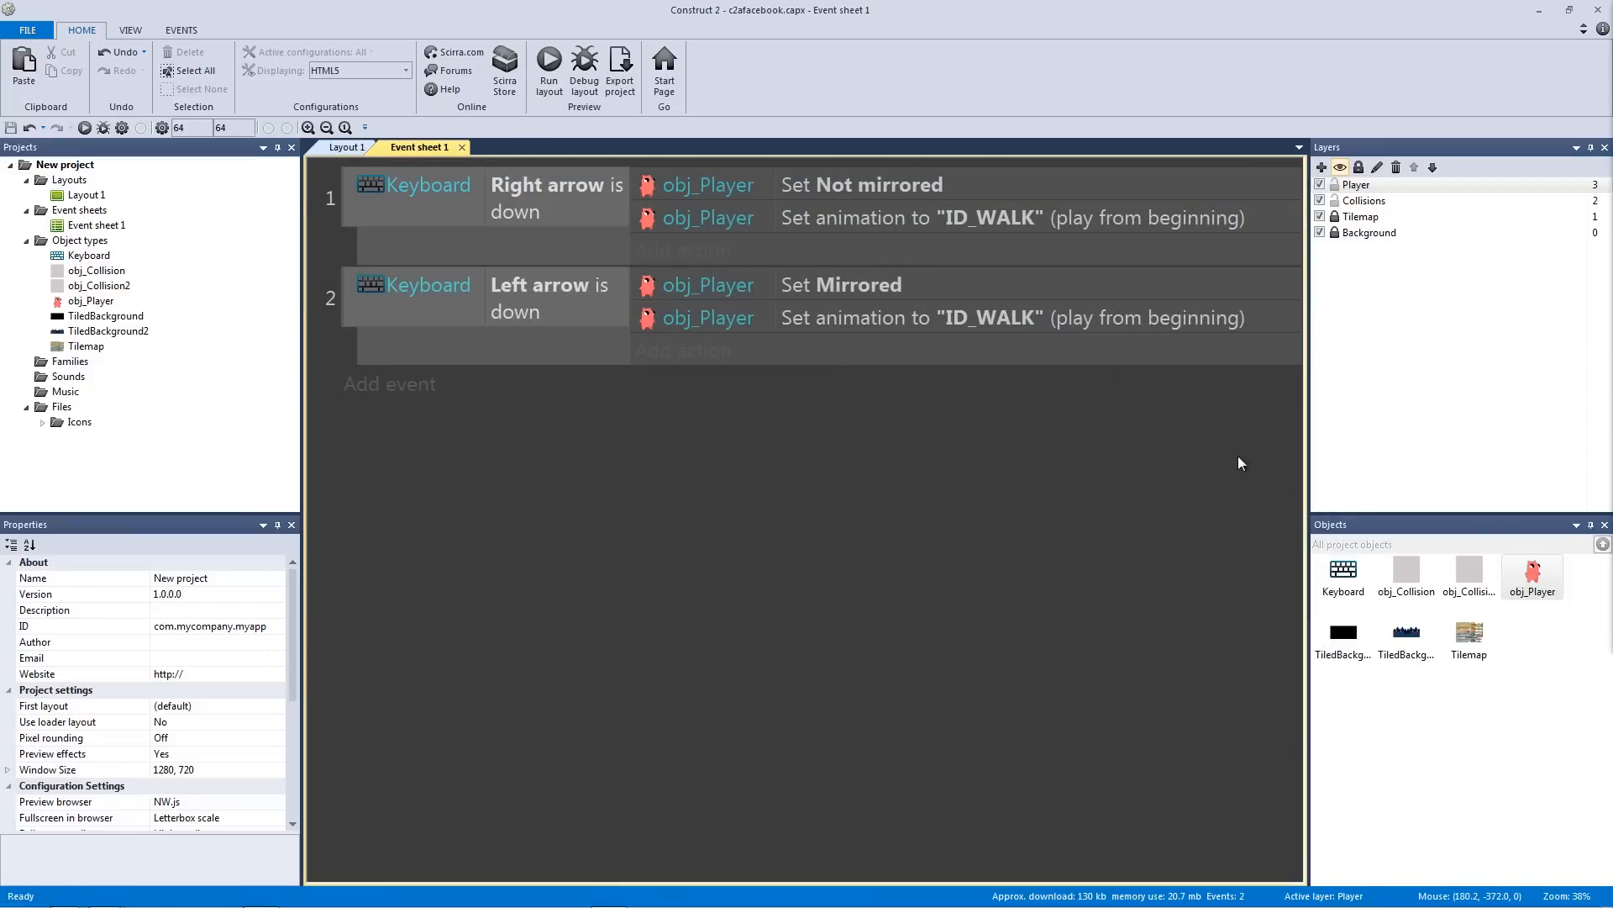
# Set the speed of obj_Player's ID_WALK animation to 30
pyautogui.click(1535, 566)
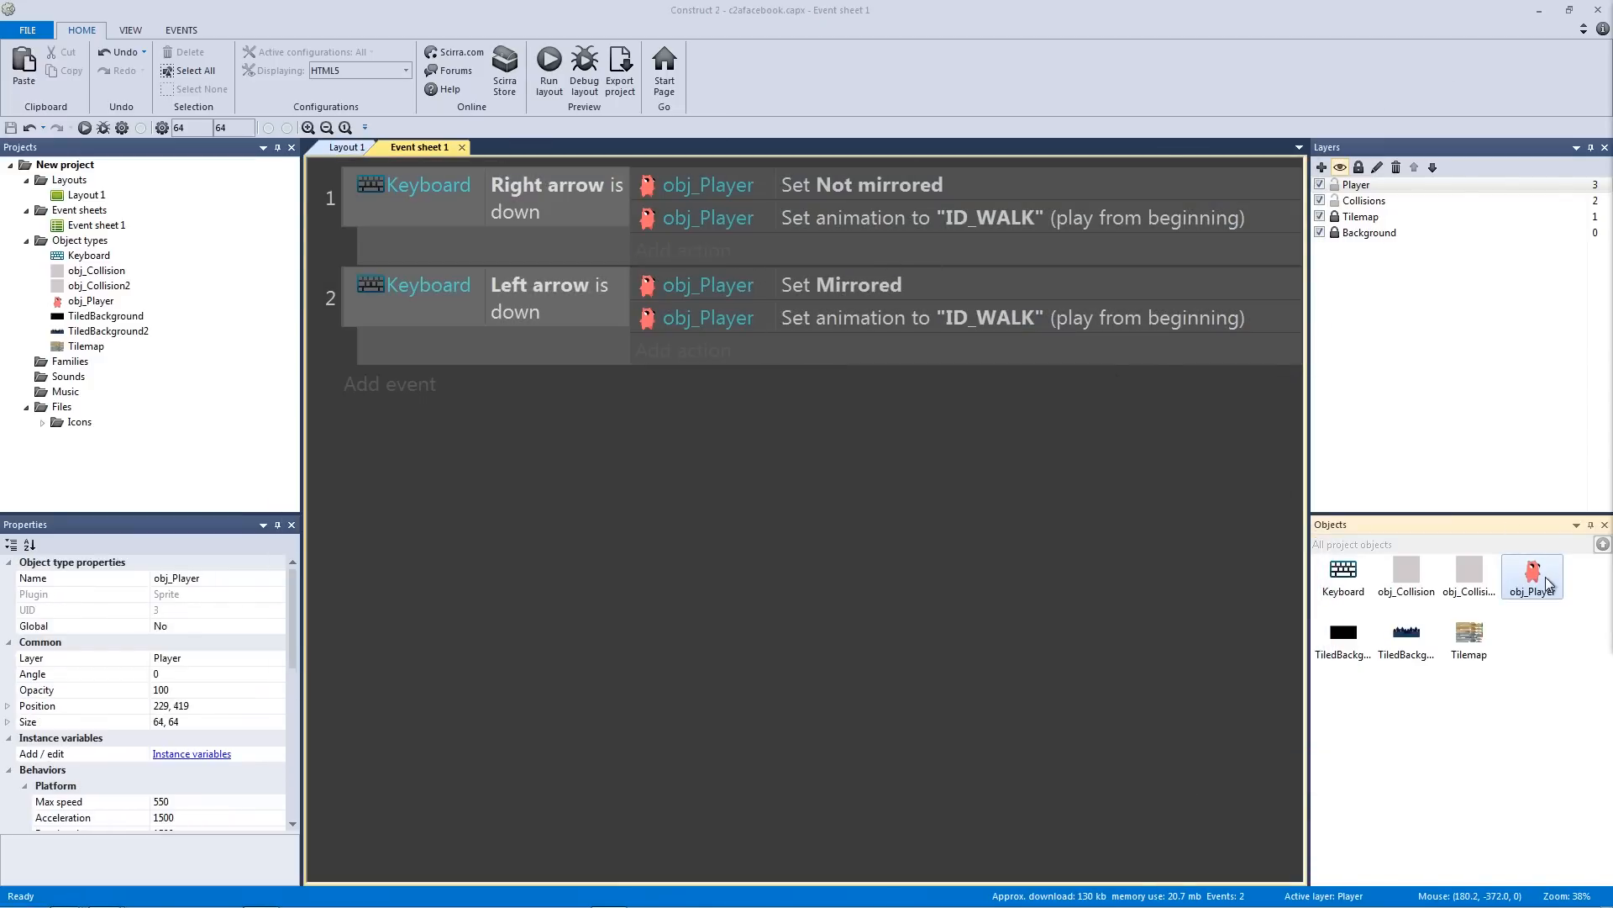
pyautogui.doubleClick(1548, 581)
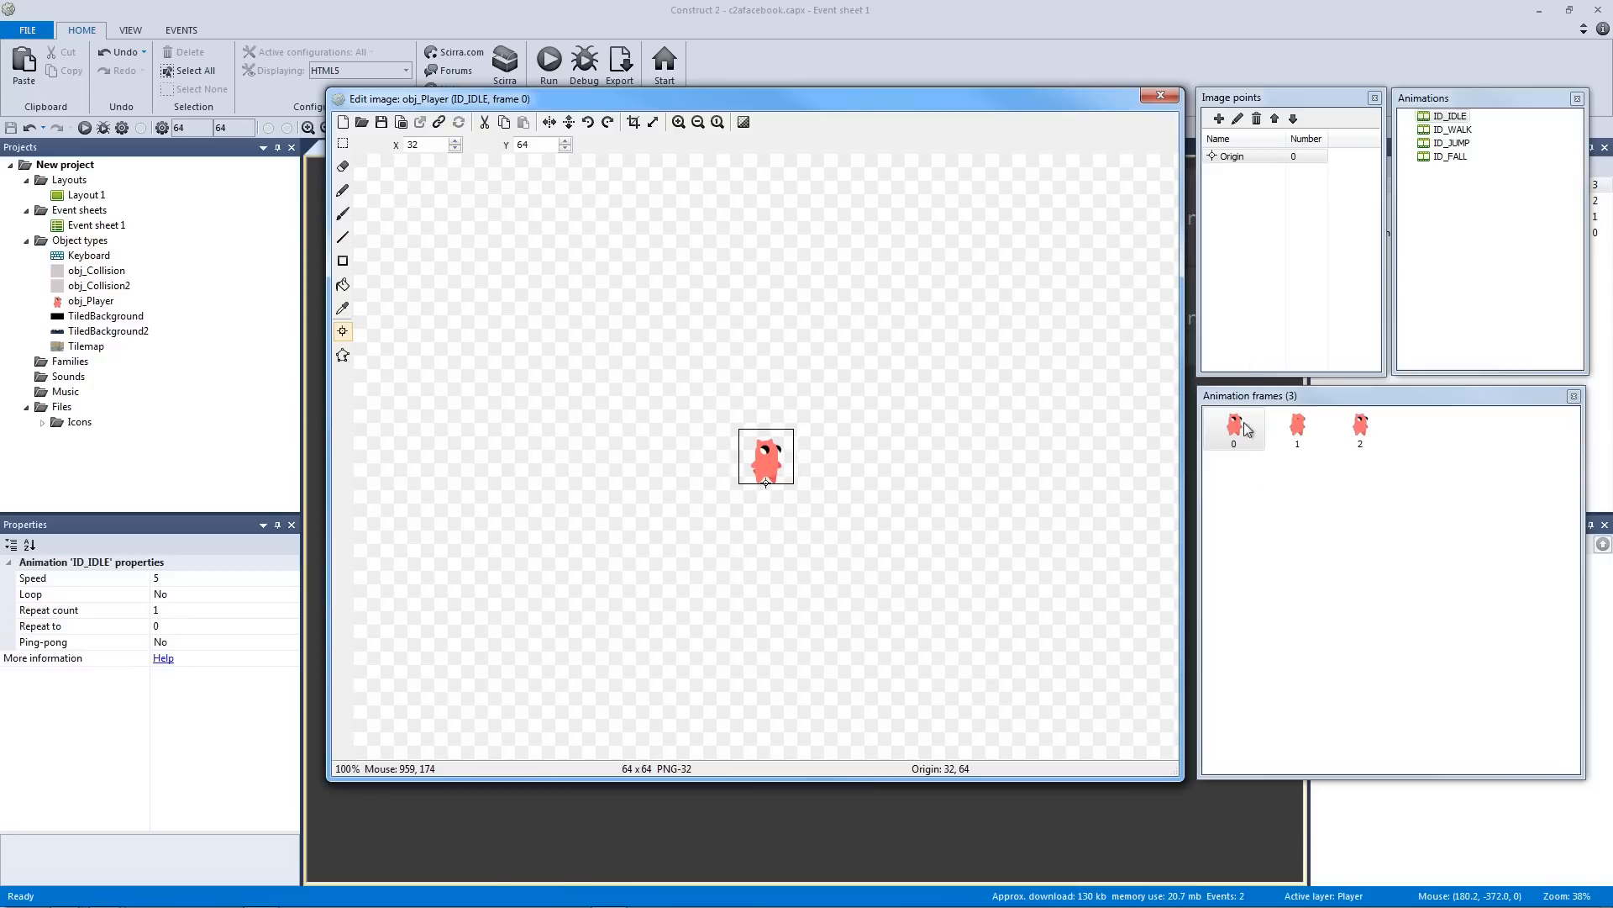
pyautogui.click(1456, 130)
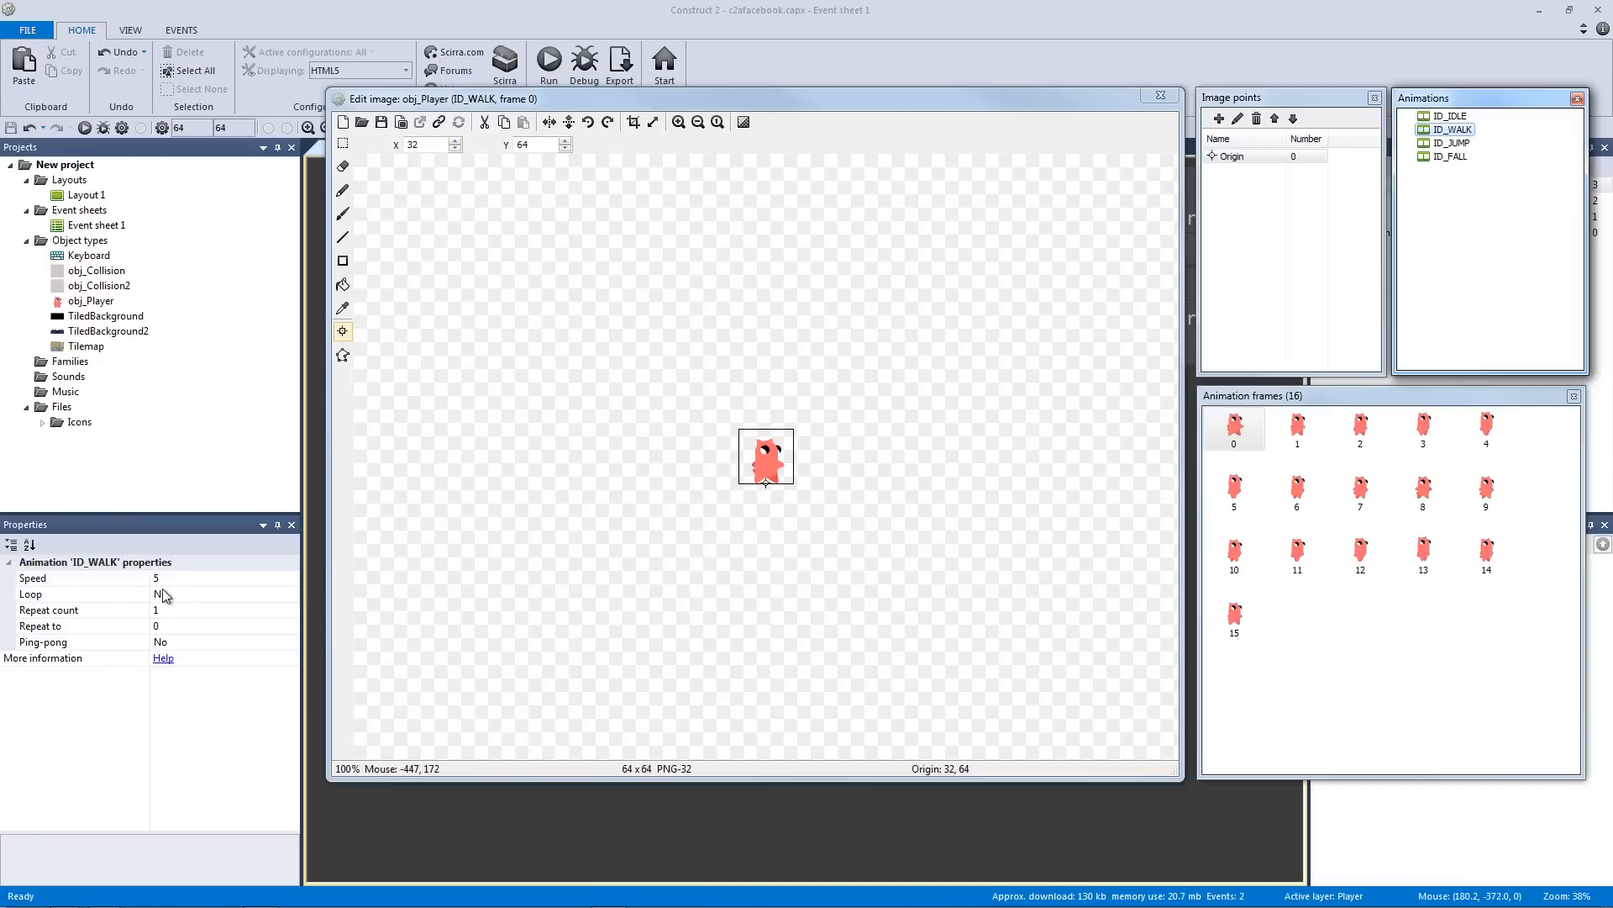
pyautogui.click(165, 594)
pyautogui.click(143, 578)
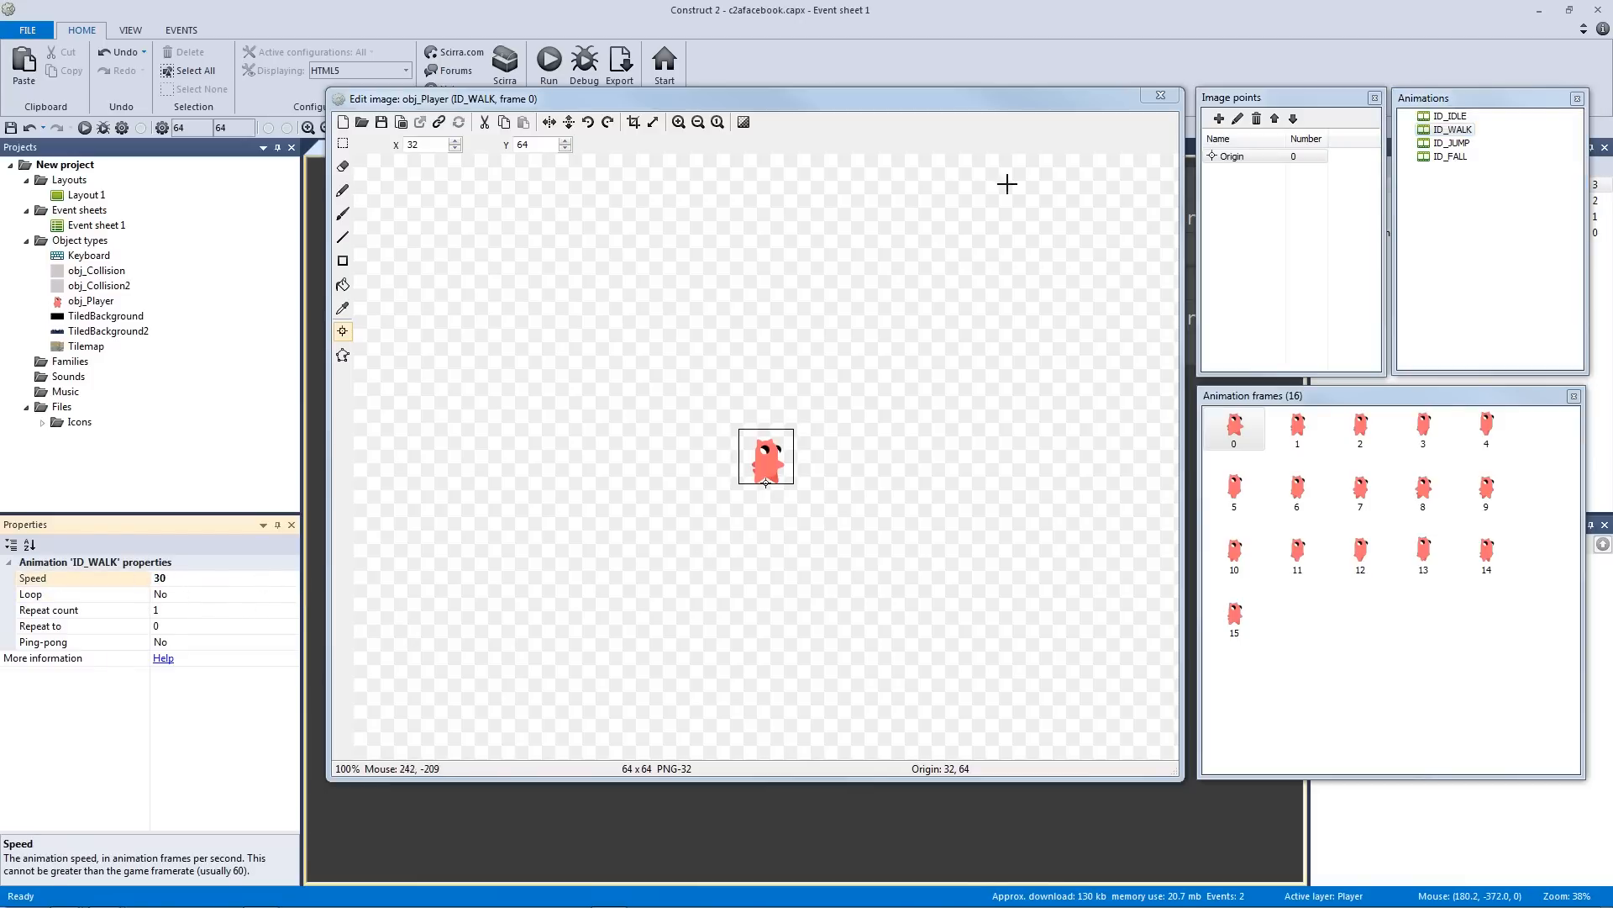
pyautogui.click(1160, 95)
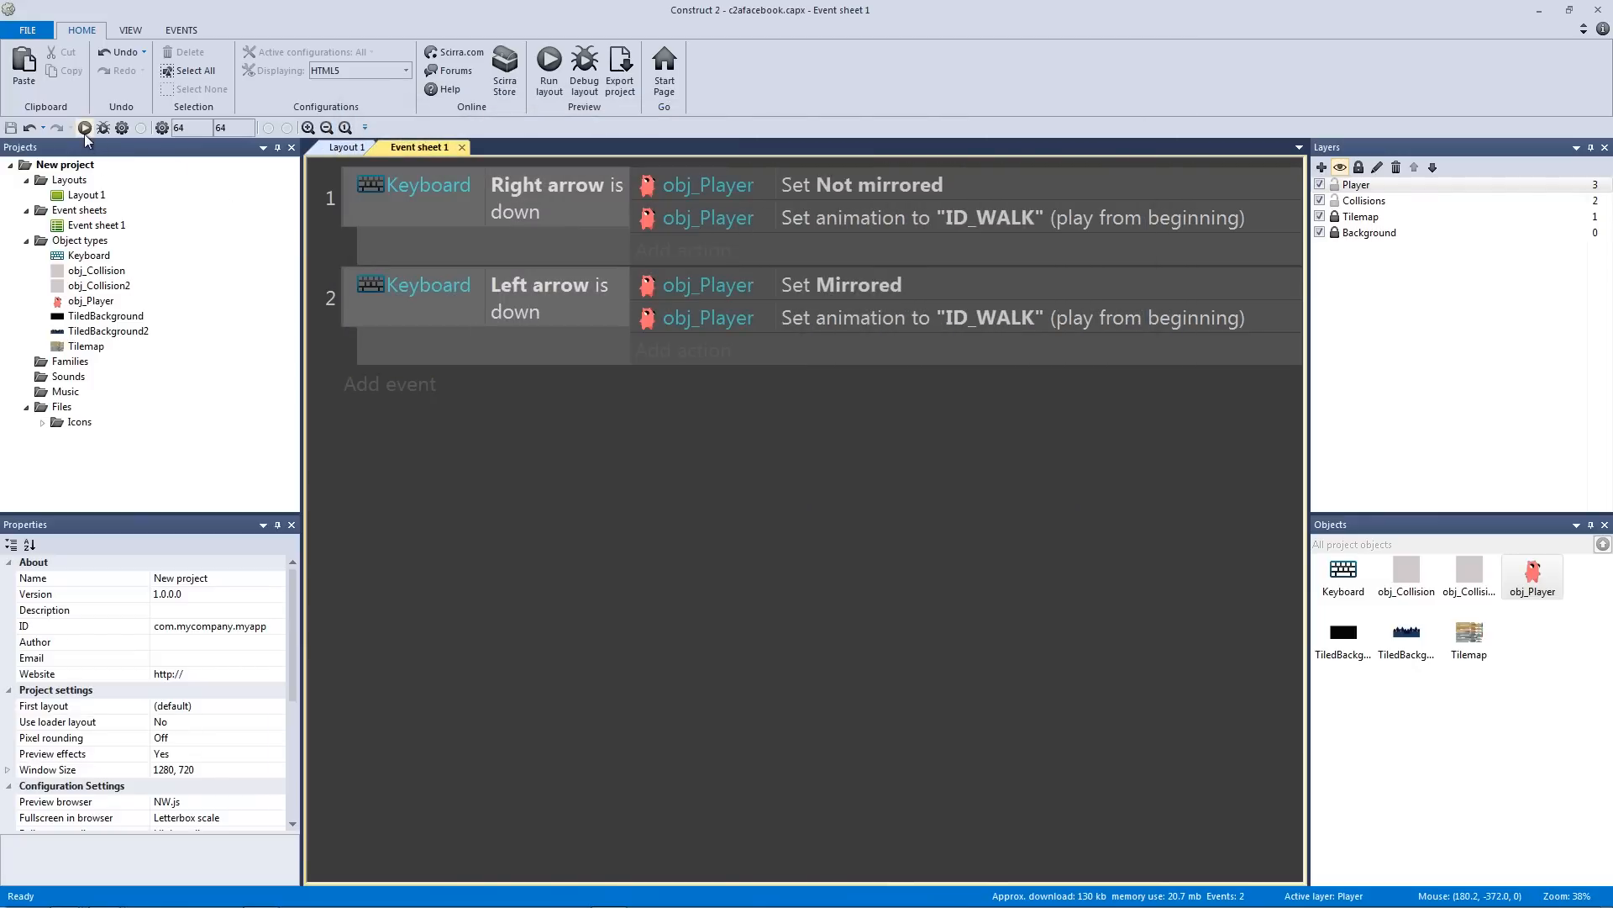
# Run the game again to check the new walk animation speed while walking back and forth and jumping
pyautogui.press('F5')
pyautogui.press('Right')
pyautogui.press('Left')
pyautogui.press('Right')
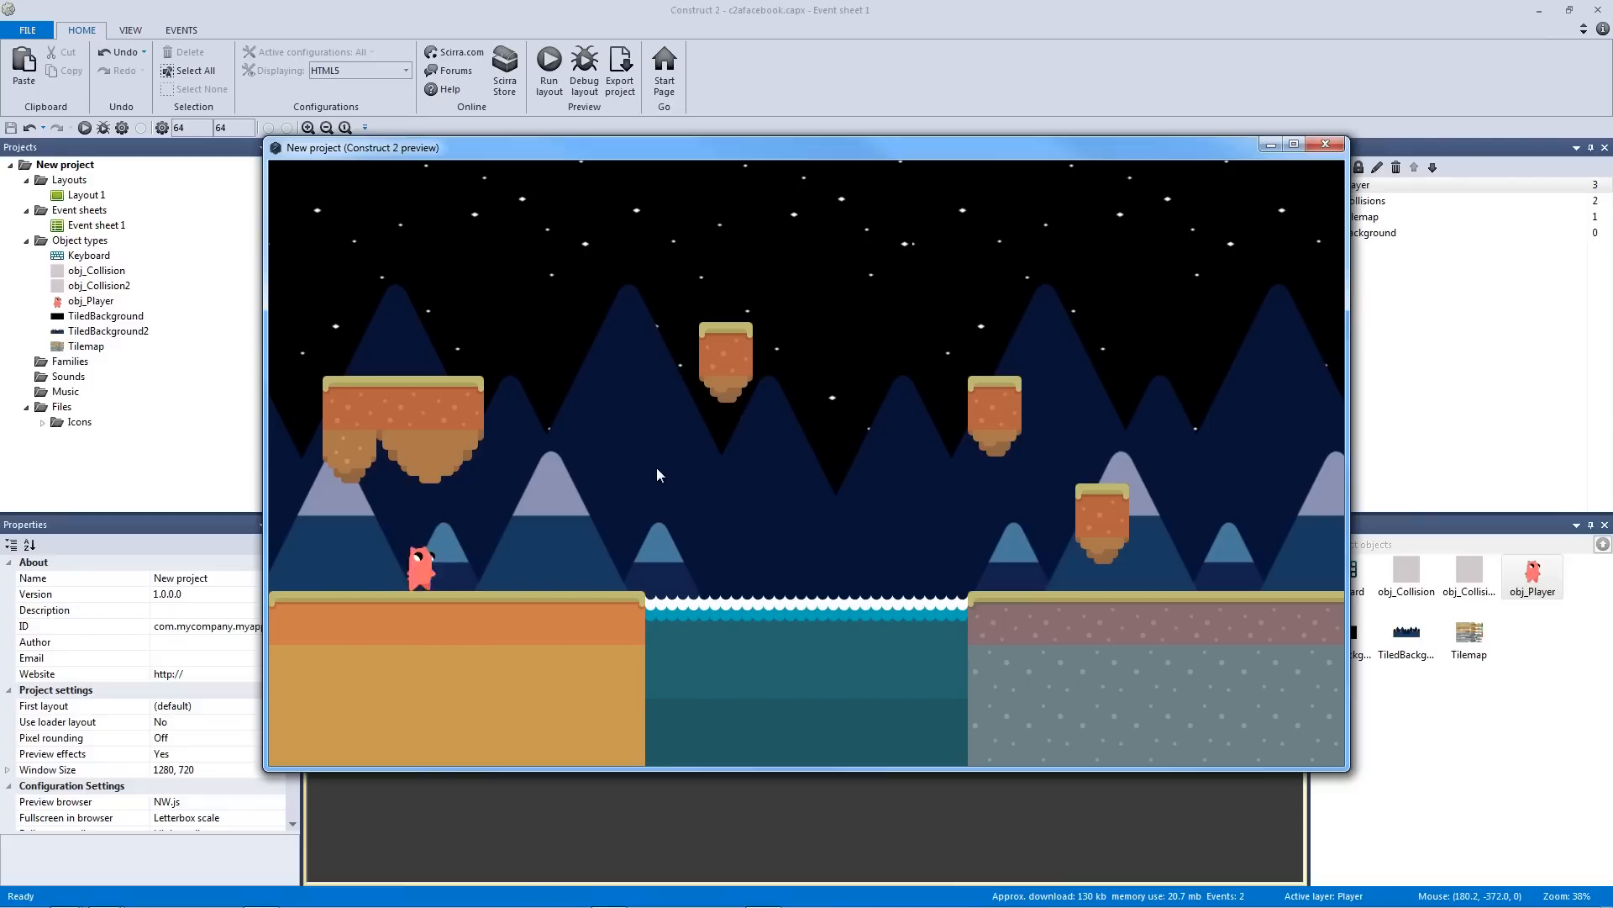
pyautogui.press('Left')
pyautogui.press('Right')
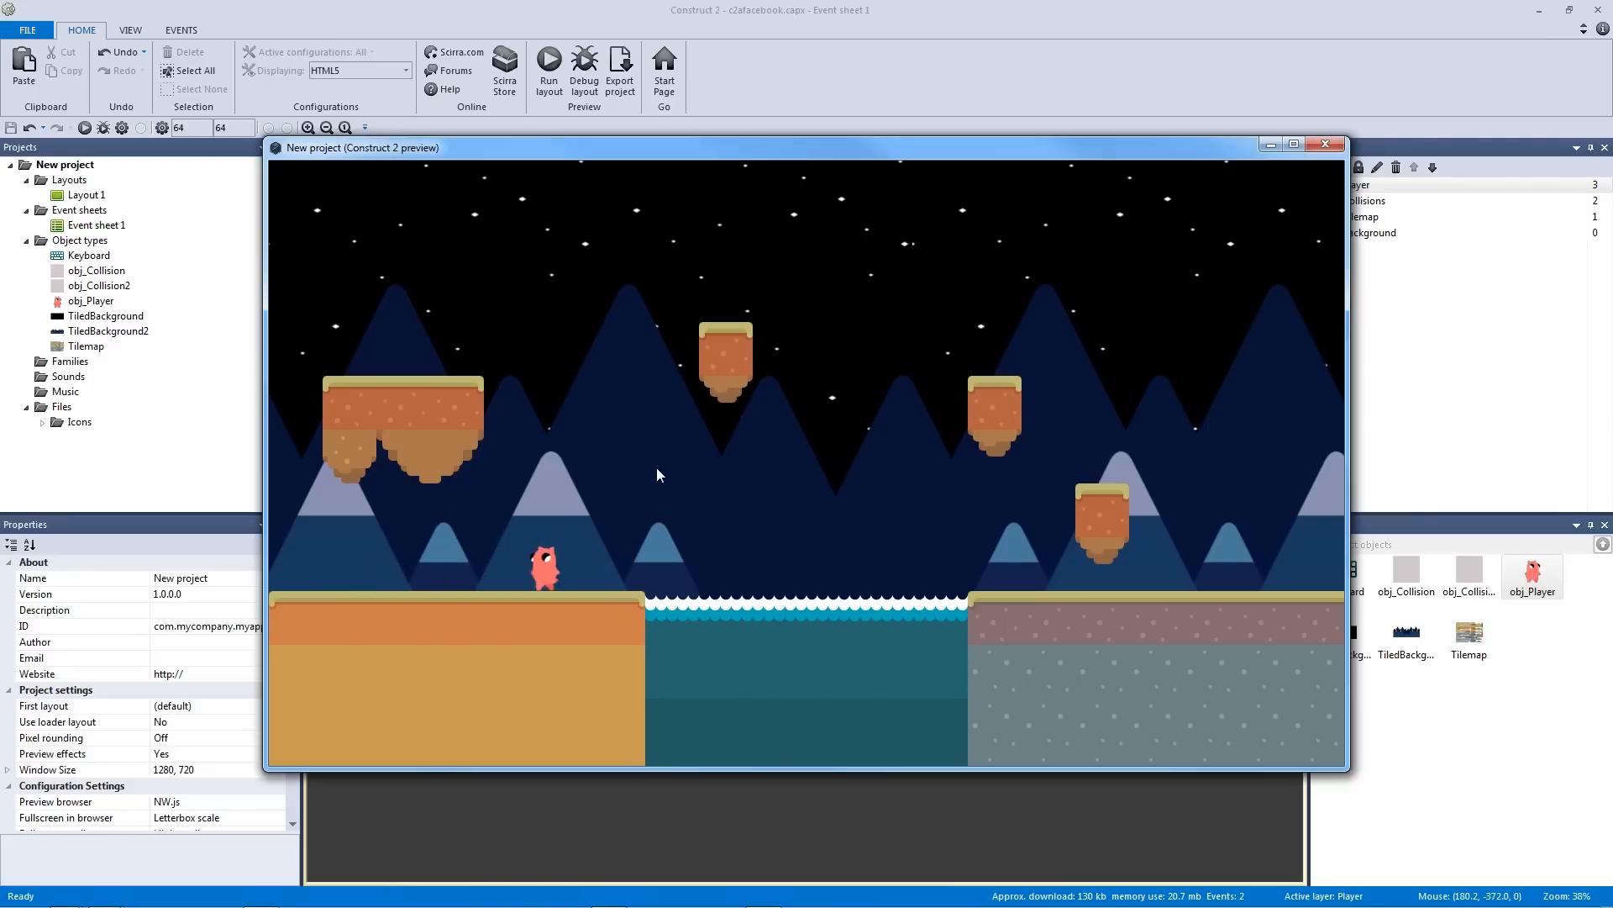
pyautogui.press('Left')
pyautogui.press('Right')
pyautogui.press('Left')
pyautogui.press('Right')
pyautogui.press('Up')
pyautogui.press('Left')
pyautogui.press('Up')
pyautogui.press('Left')
pyautogui.press('Right')
pyautogui.press('Up')
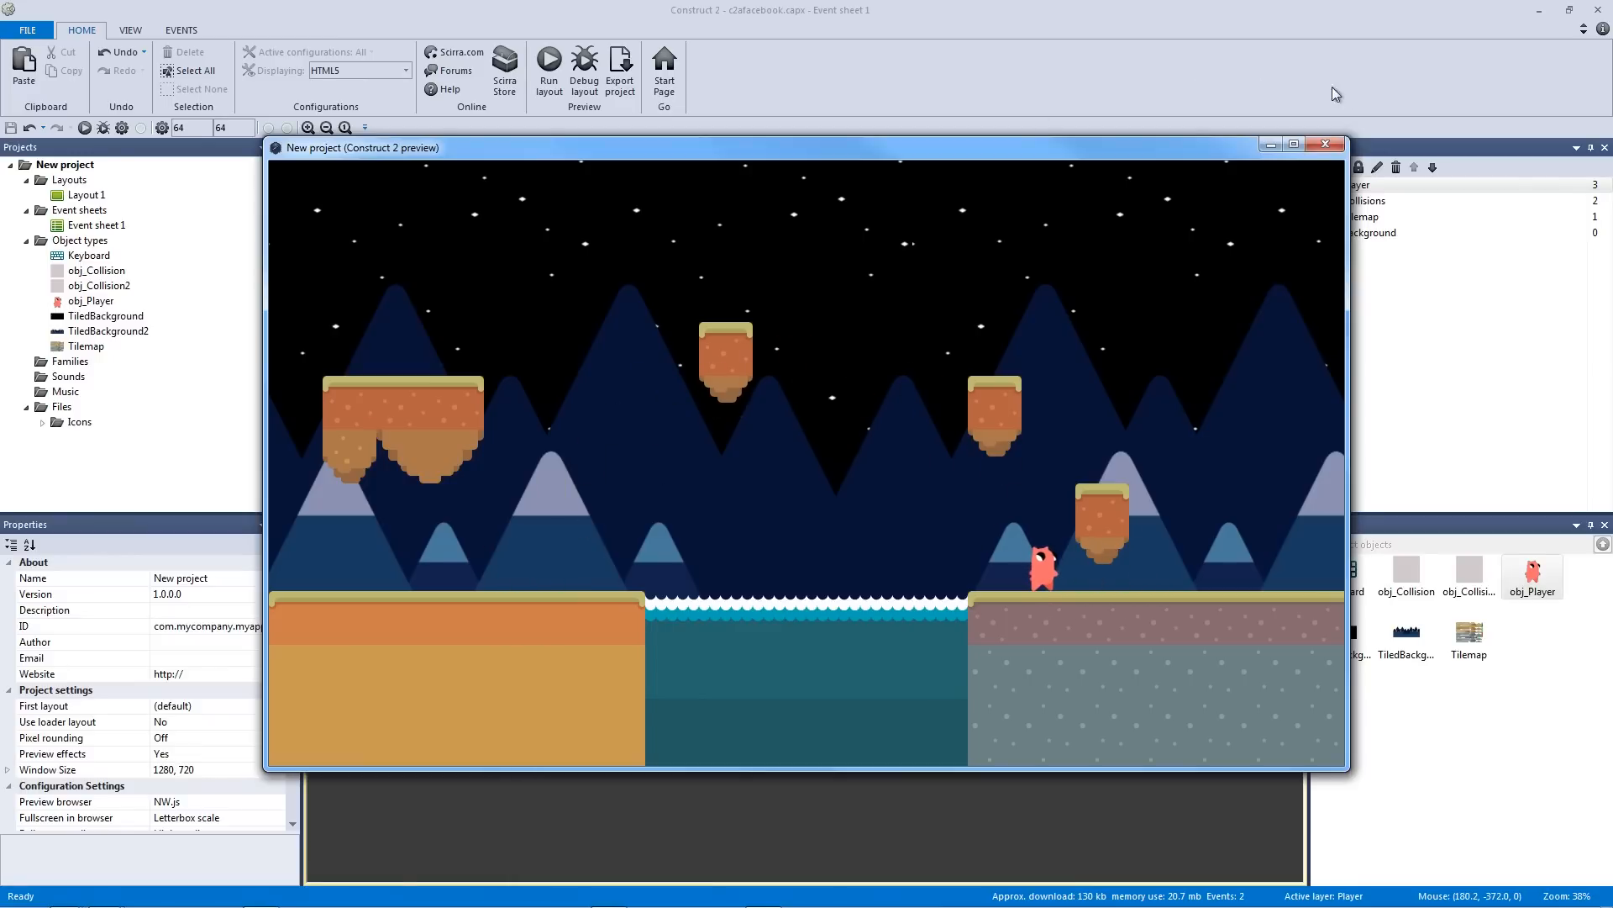
pyautogui.click(1327, 144)
# Review obj_Player's ID_JUMP and ID_FALL animations in the image editor
pyautogui.doubleClick(1532, 571)
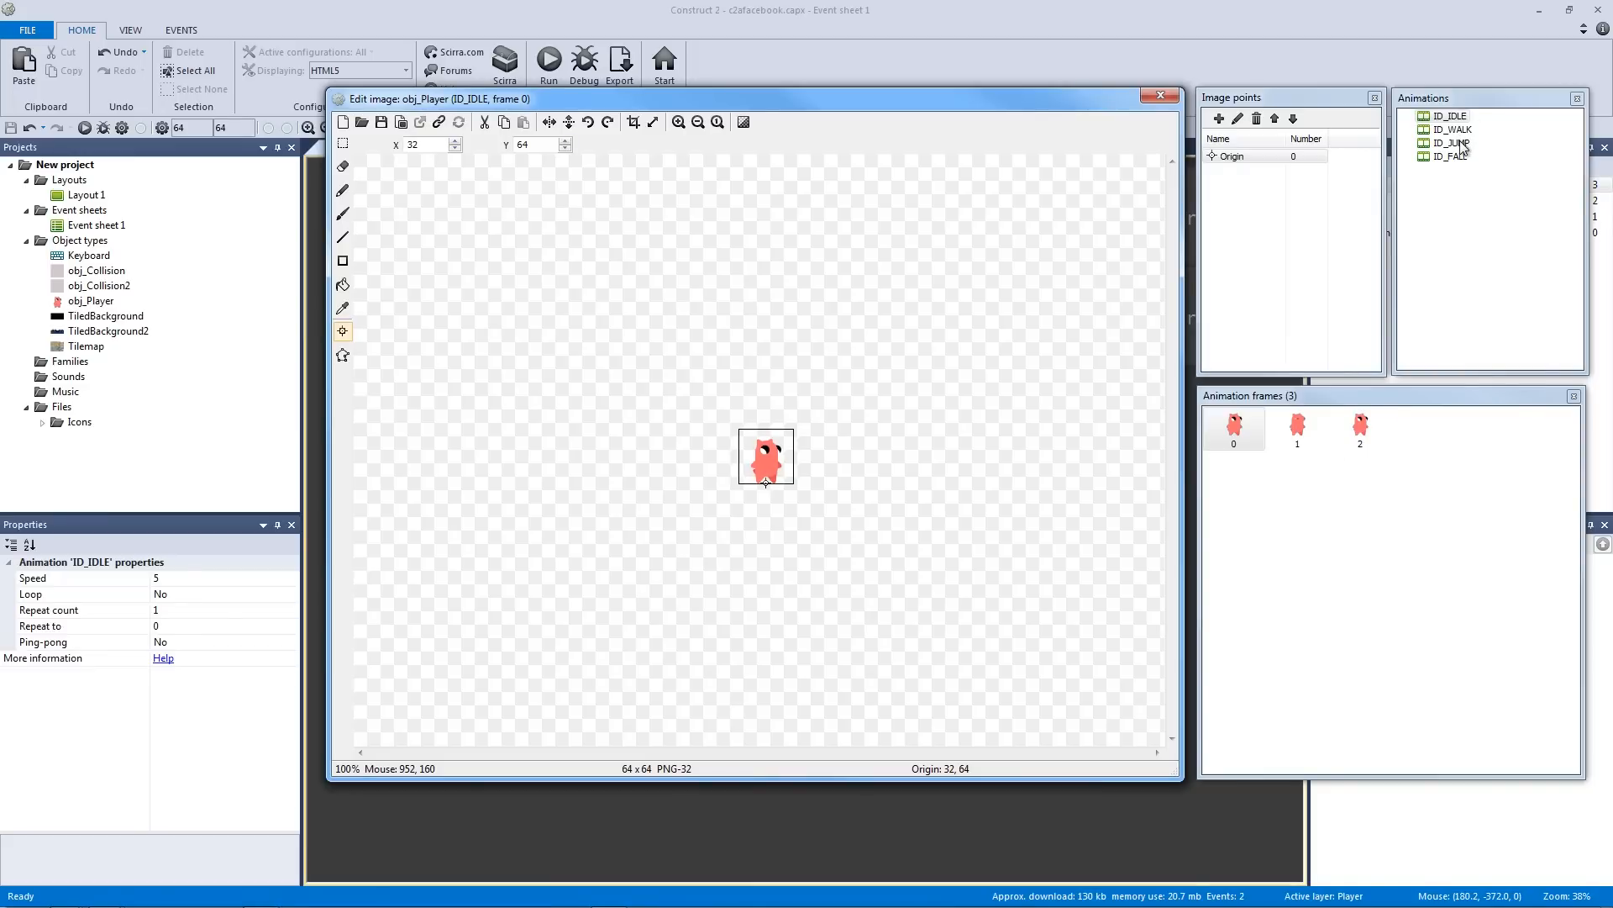
pyautogui.click(1452, 143)
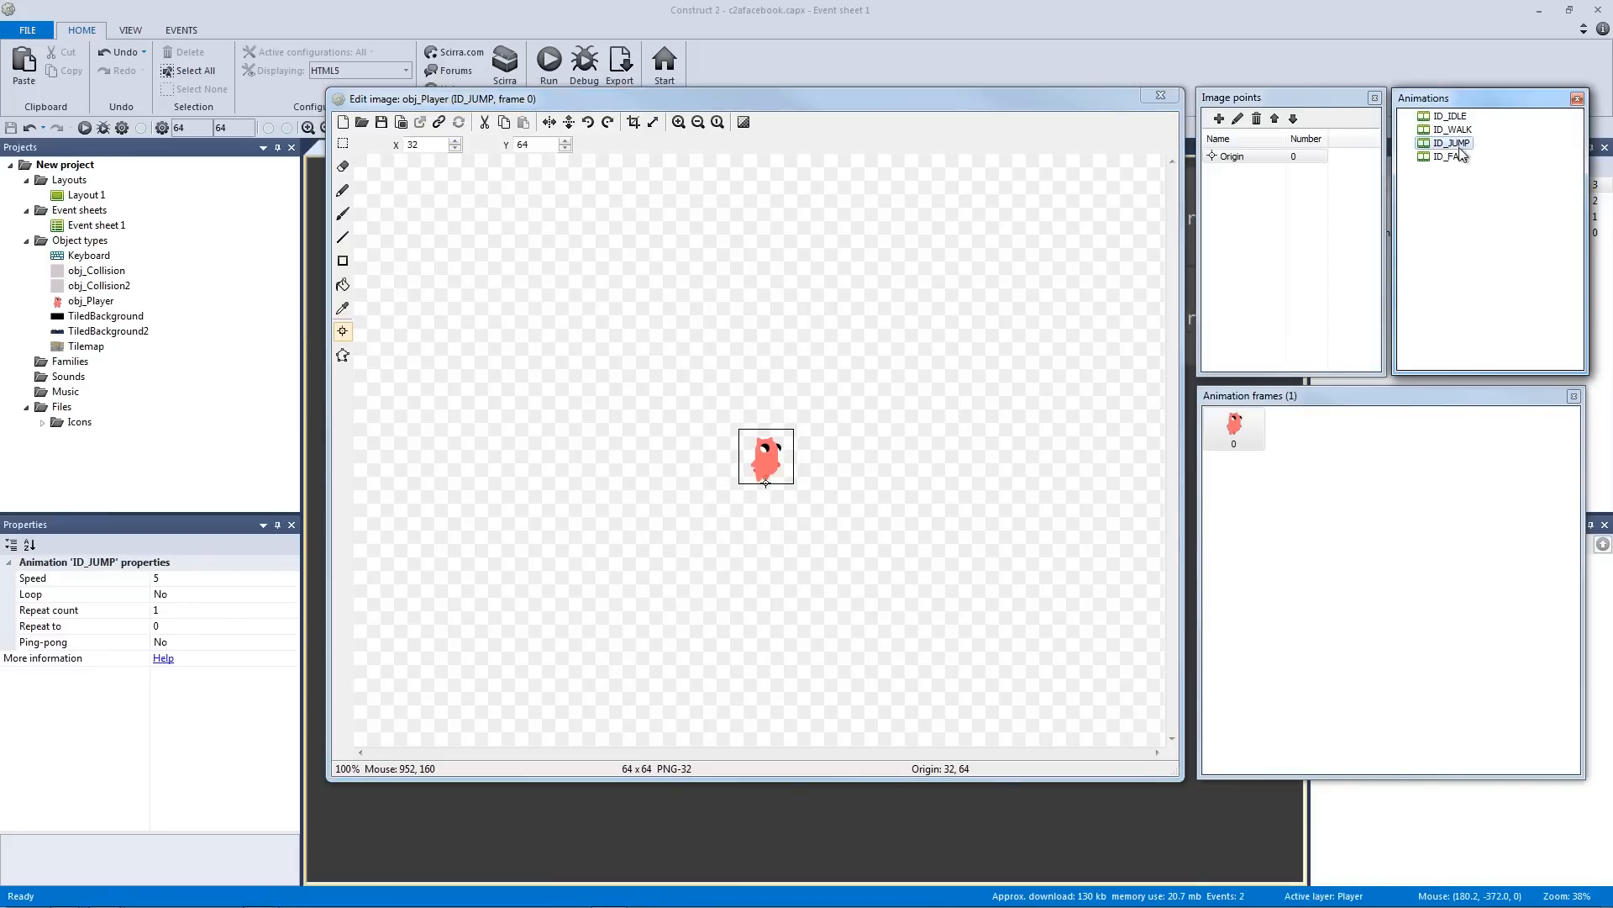
pyautogui.click(1458, 160)
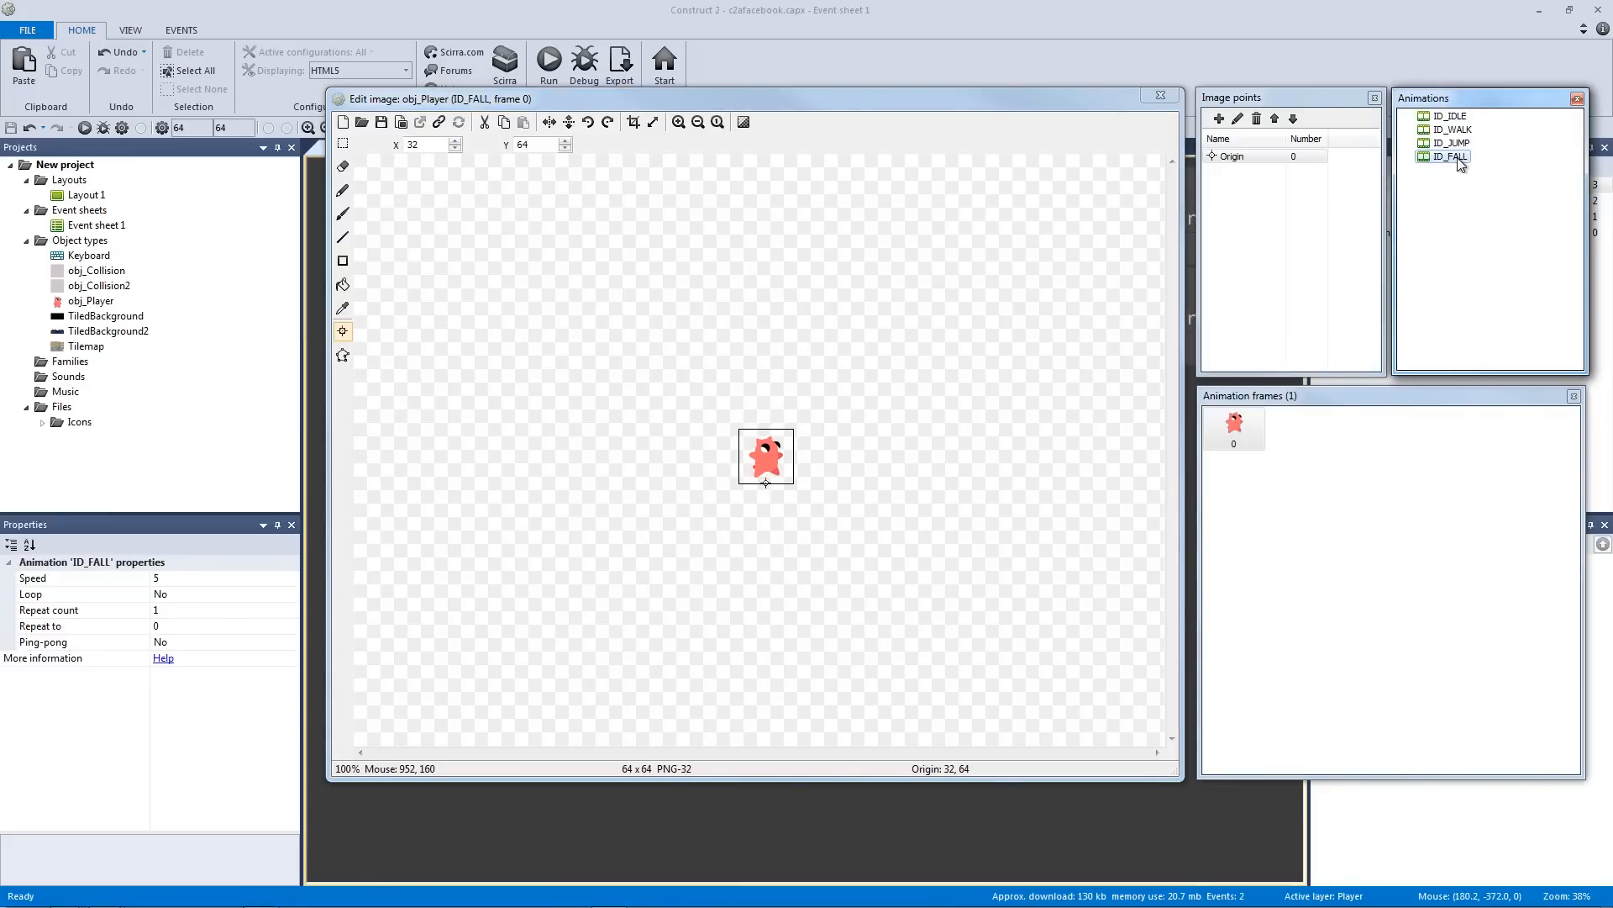
pyautogui.click(1161, 95)
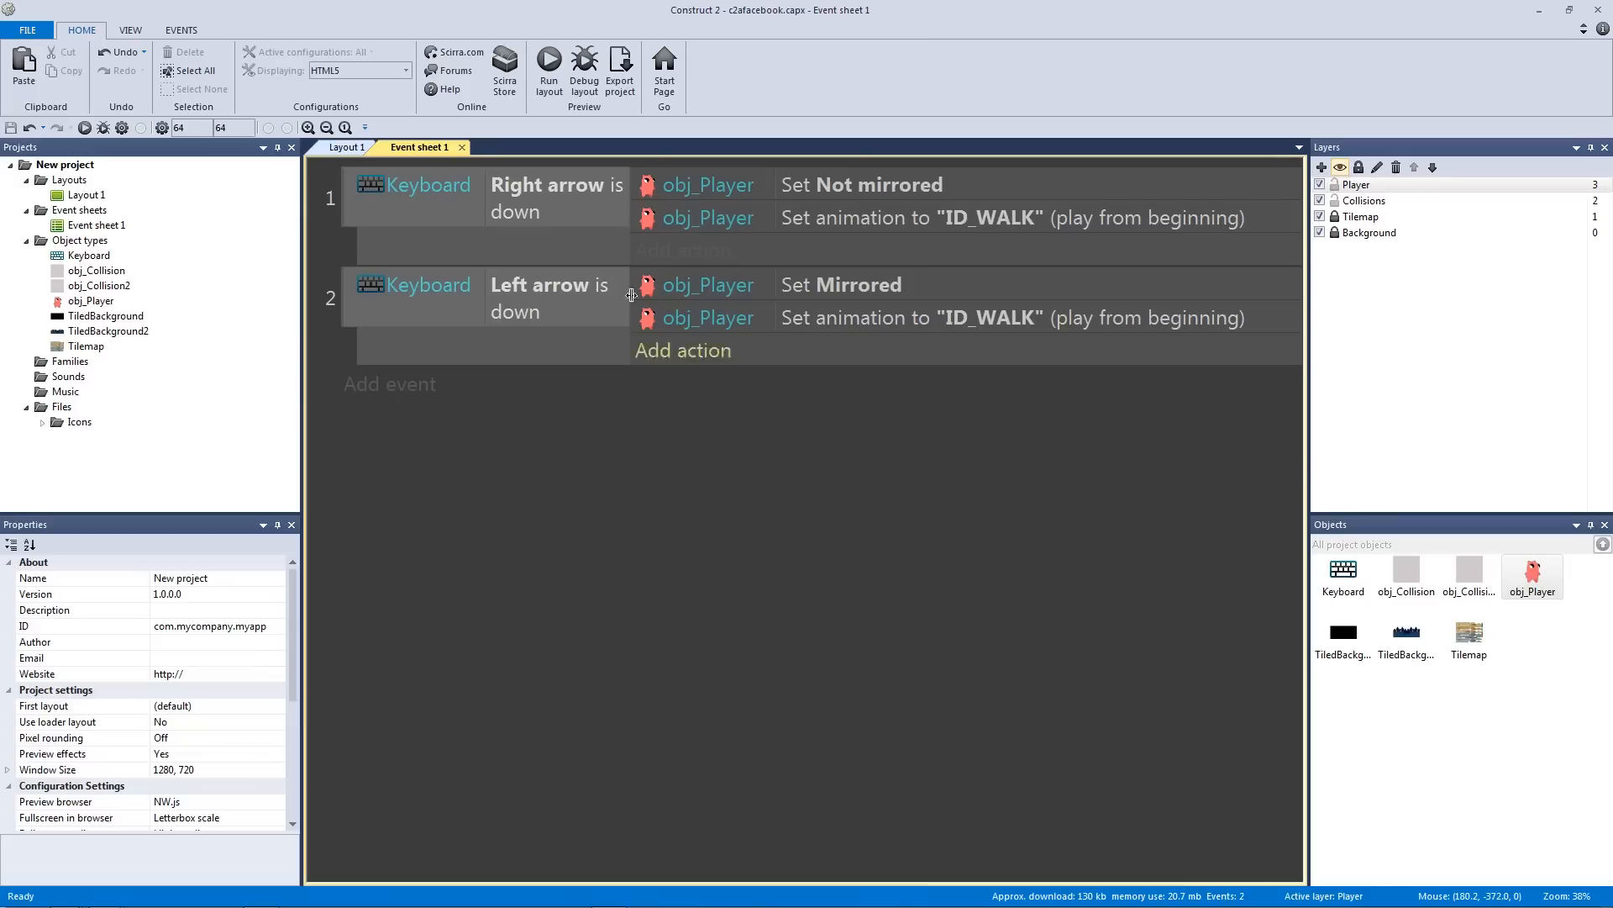
# Duplicate the Left arrow event and delete the Set Mirrored action from the copy
pyautogui.click(508, 318)
pyautogui.click(334, 311)
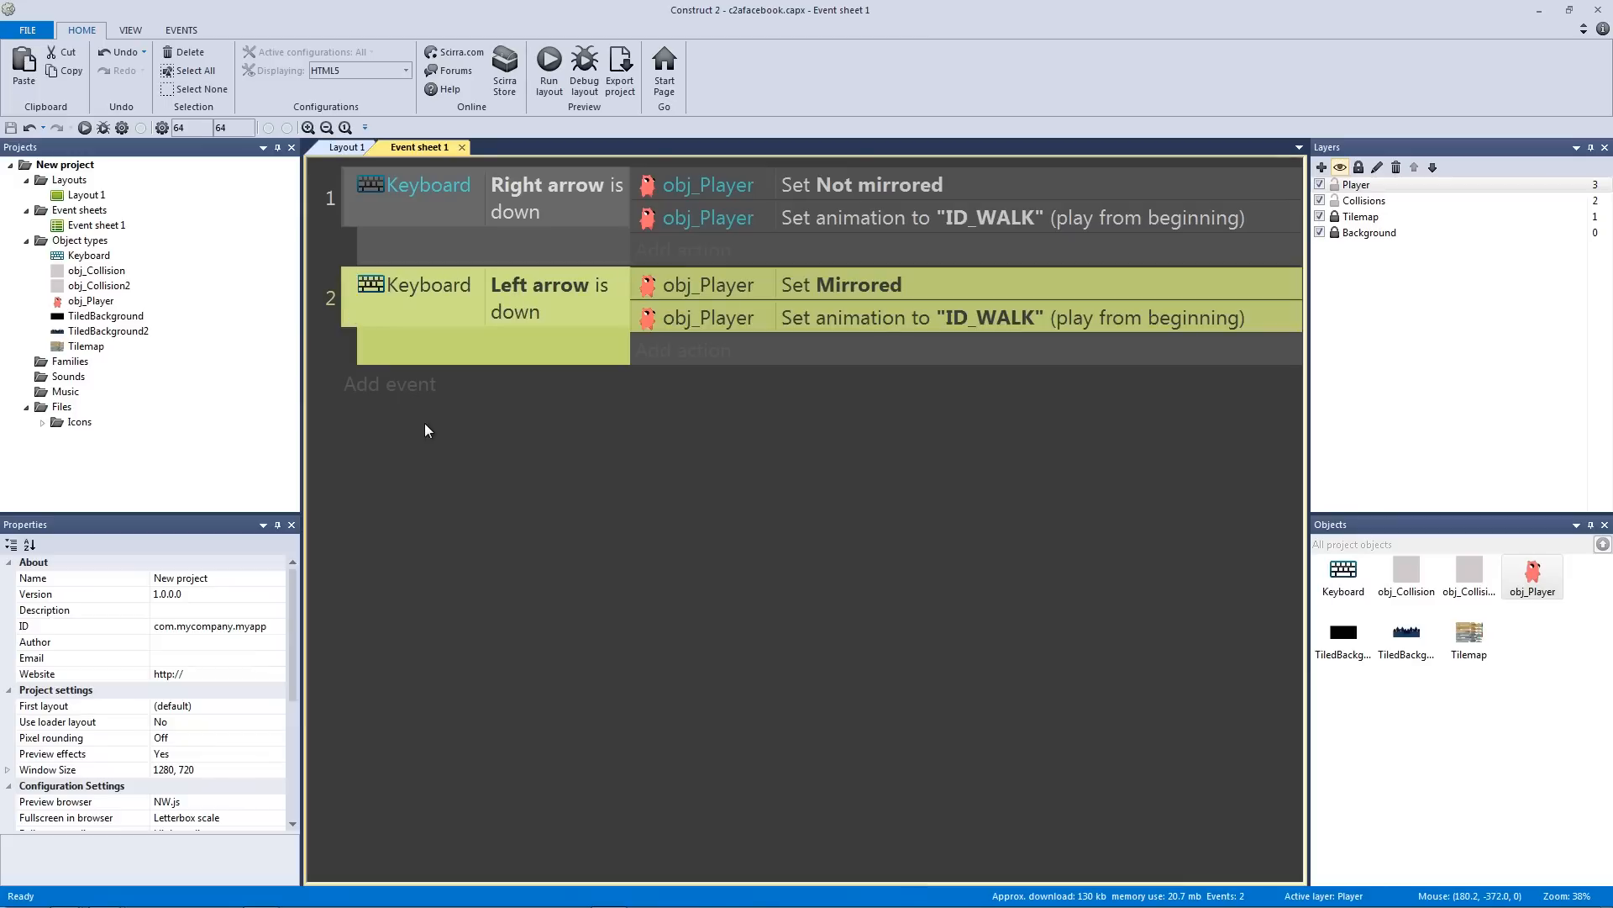
pyautogui.hotkey('ctrl', 'v')
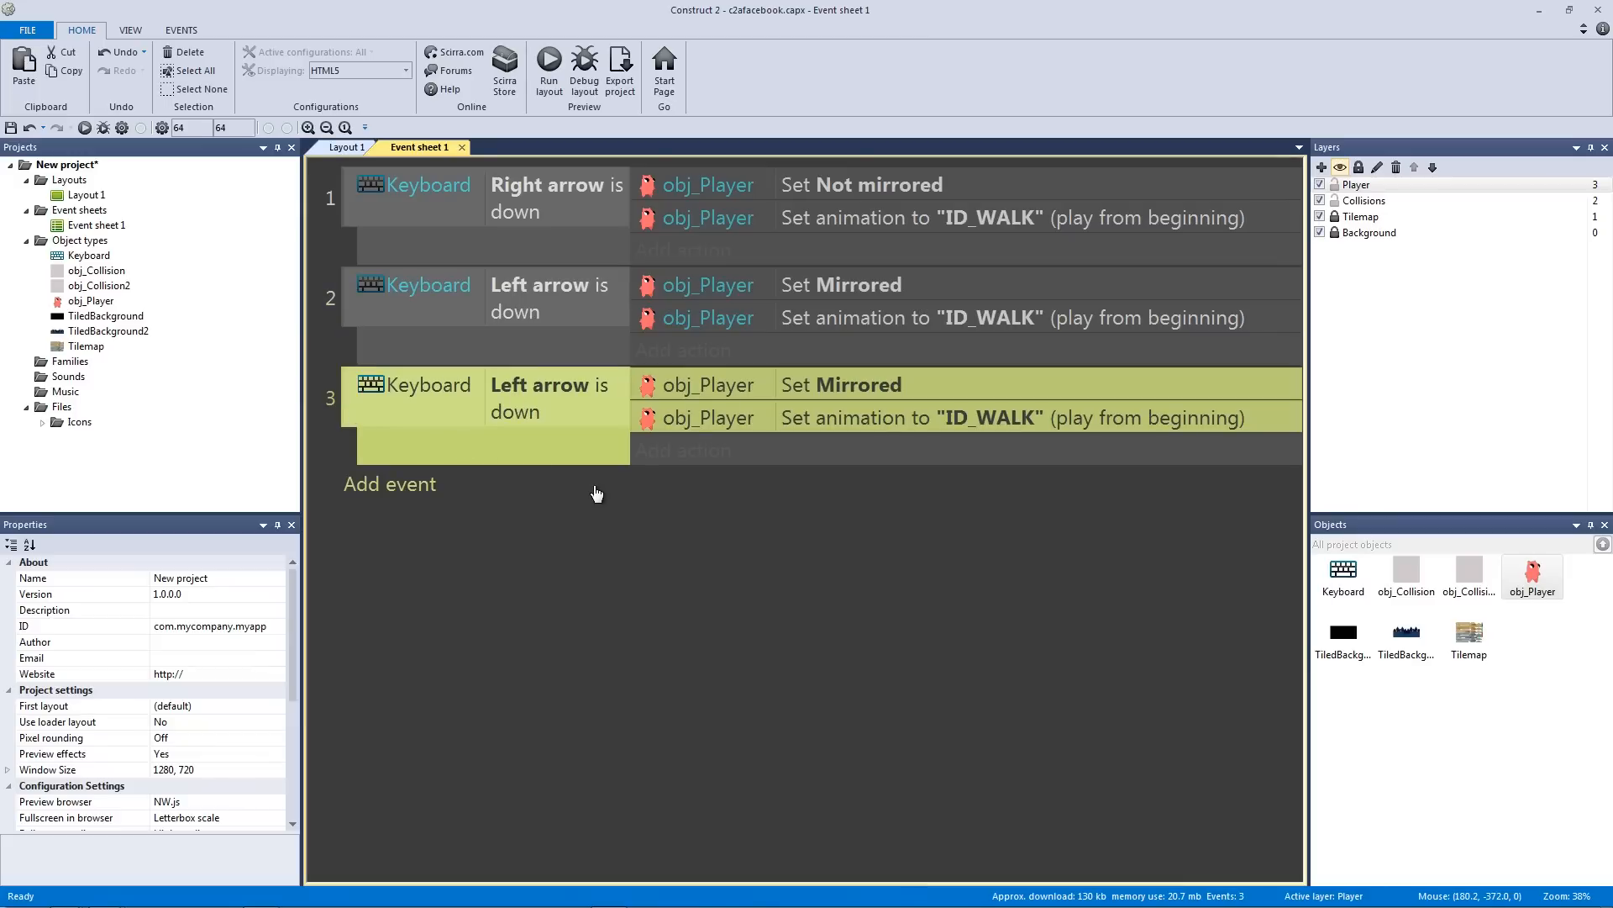
pyautogui.click(504, 412)
pyautogui.click(657, 393)
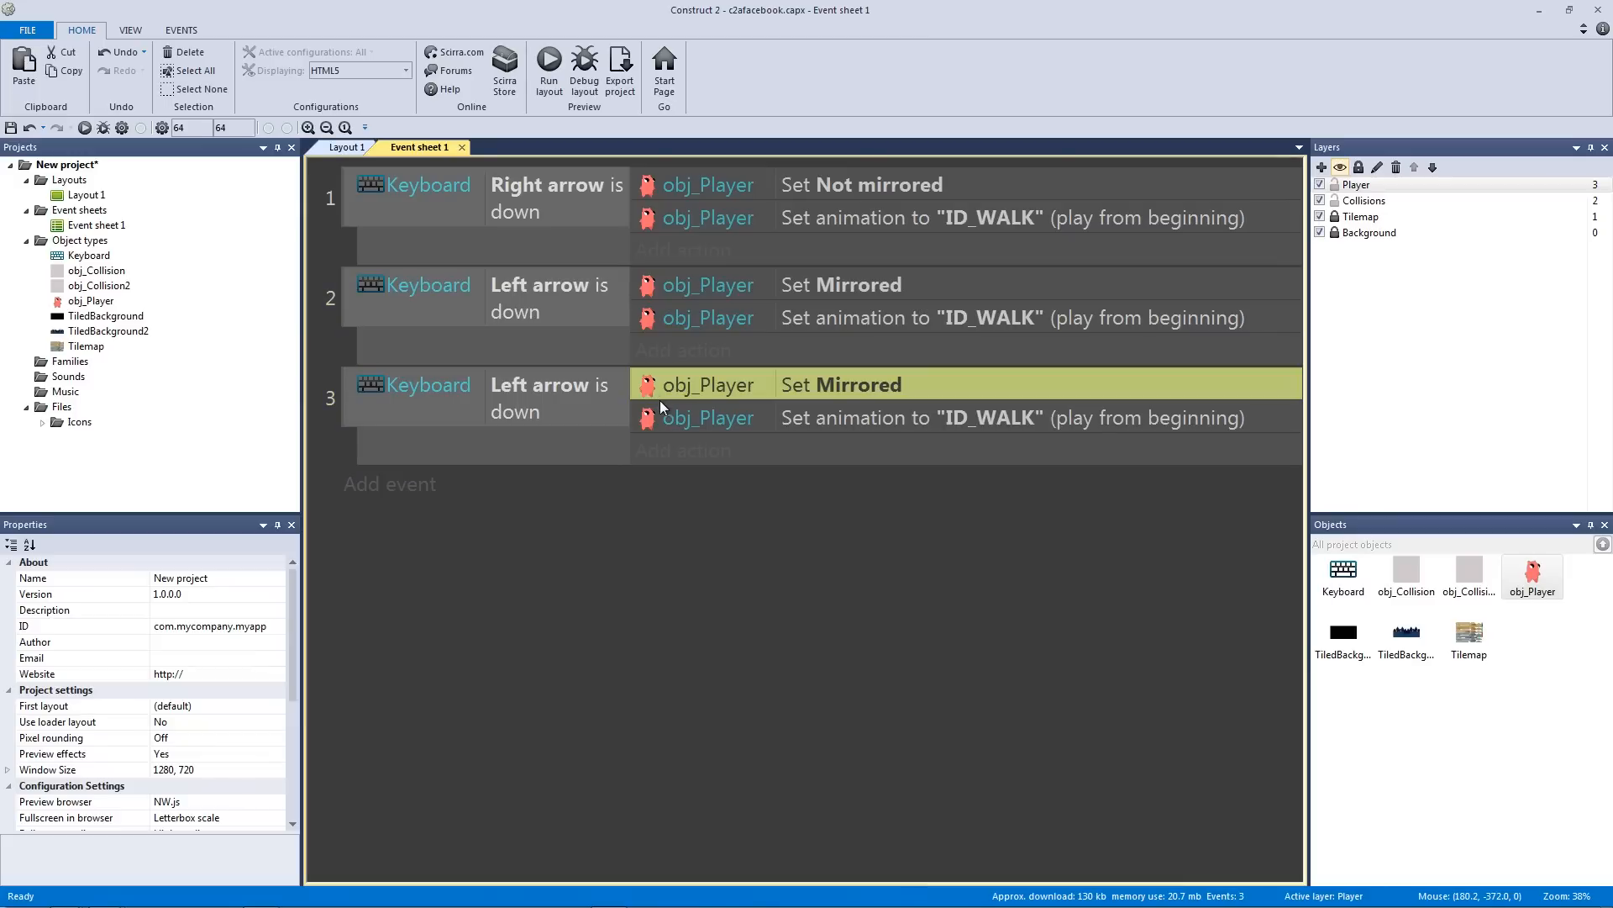
pyautogui.press('Delete')
# Change the copied event's keyboard condition to On key pressed with the Up arrow key
pyautogui.click(538, 401)
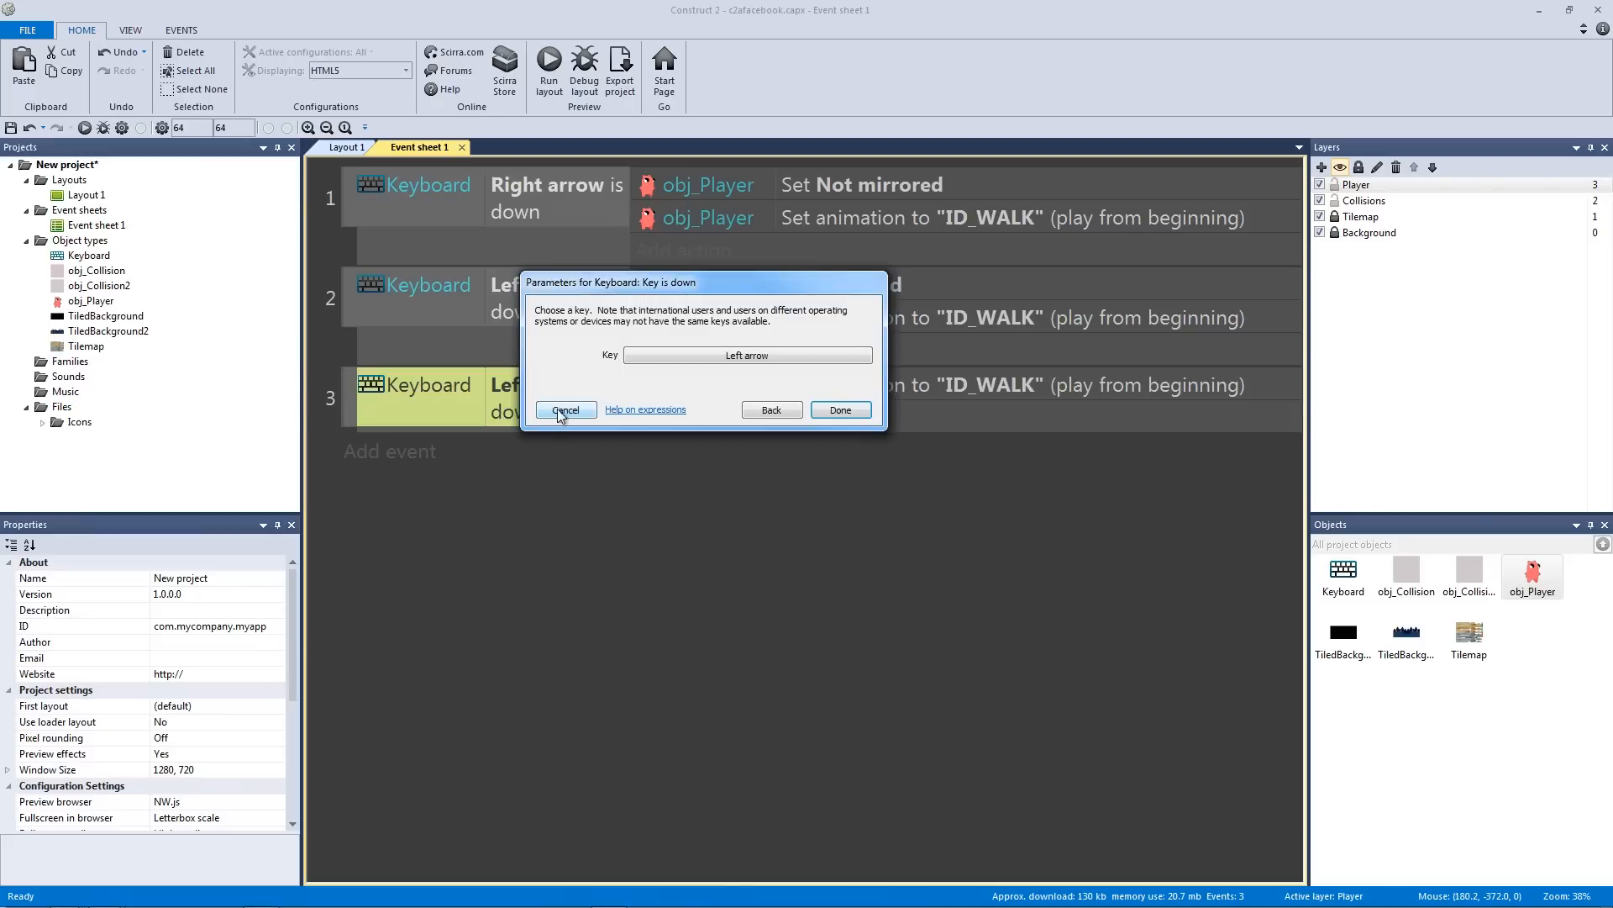
pyautogui.click(770, 410)
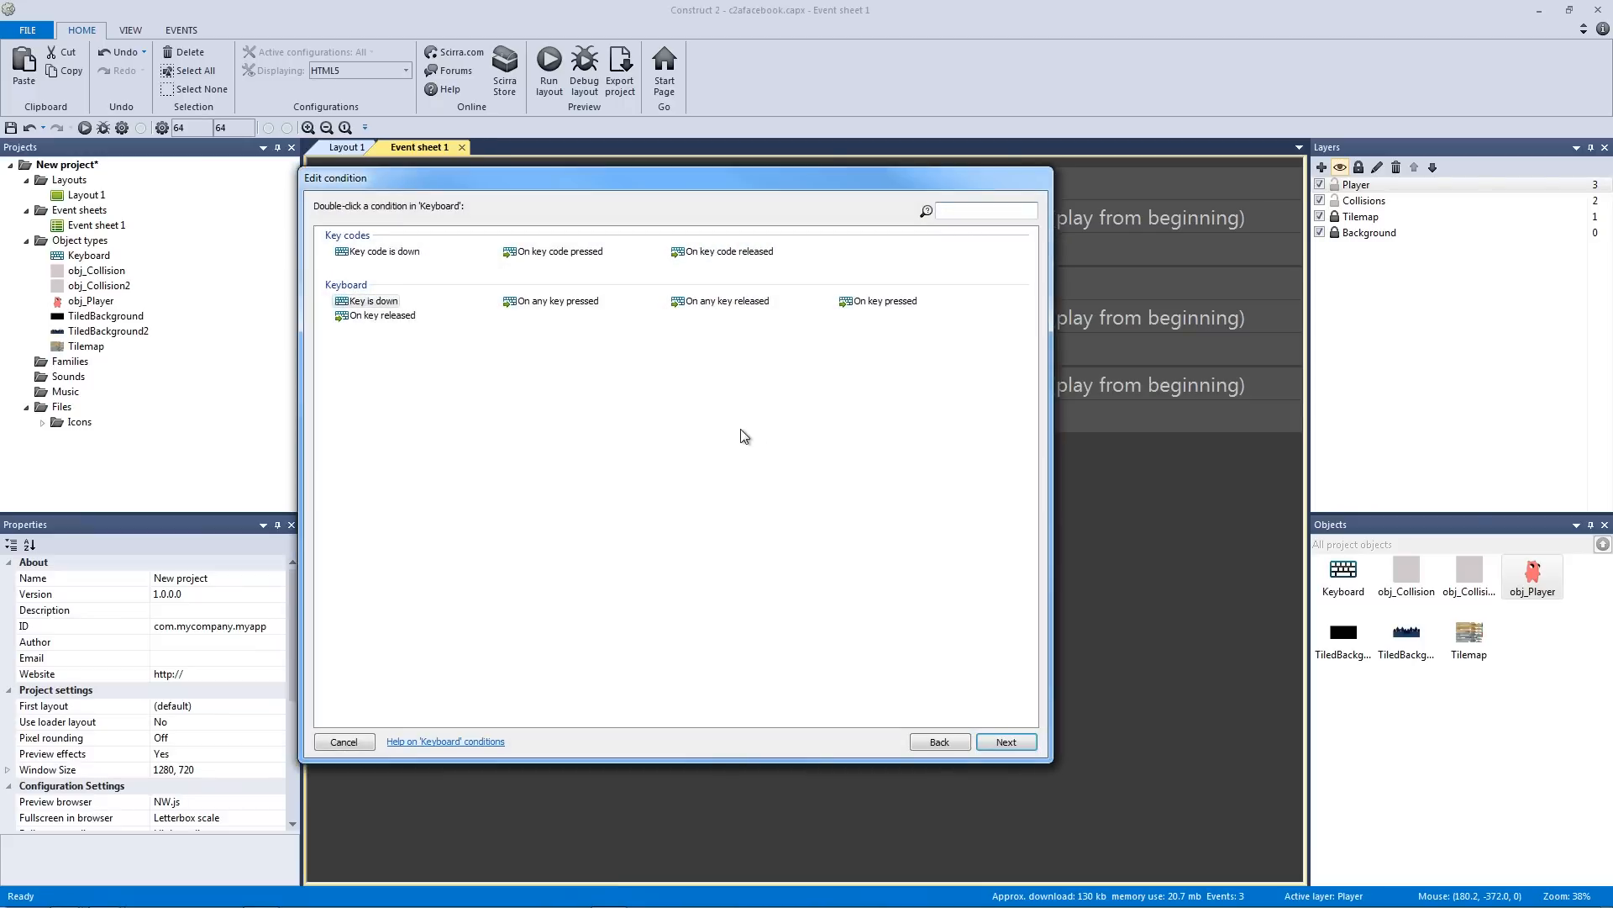
pyautogui.click(367, 301)
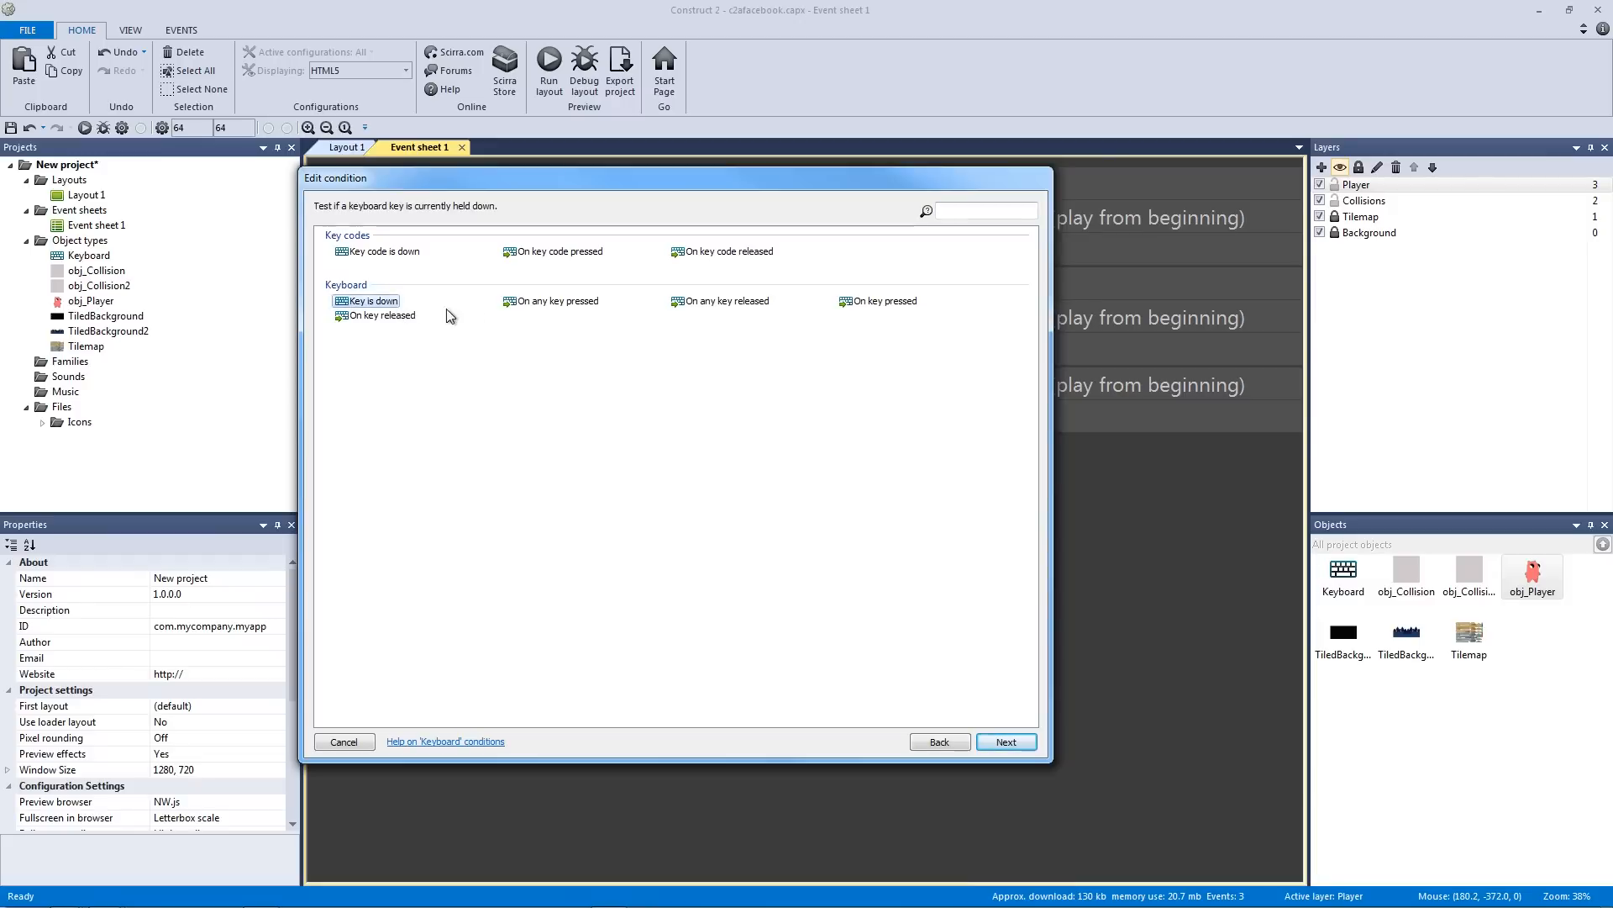
pyautogui.doubleClick(880, 302)
pyautogui.click(731, 354)
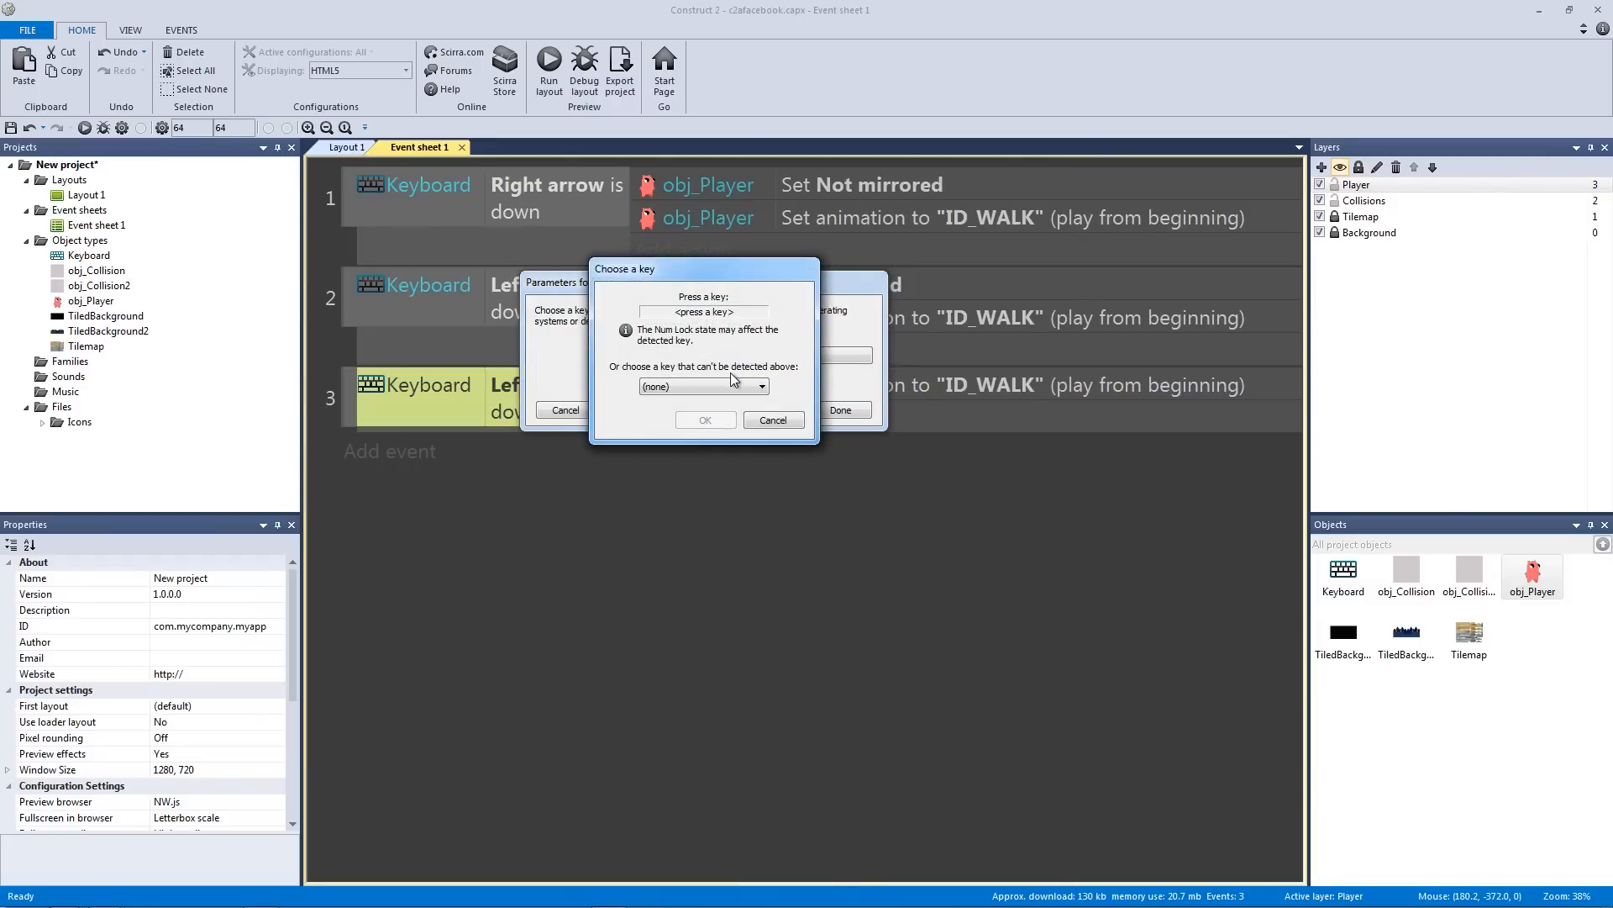
pyautogui.press('Up')
pyautogui.click(722, 420)
pyautogui.click(841, 410)
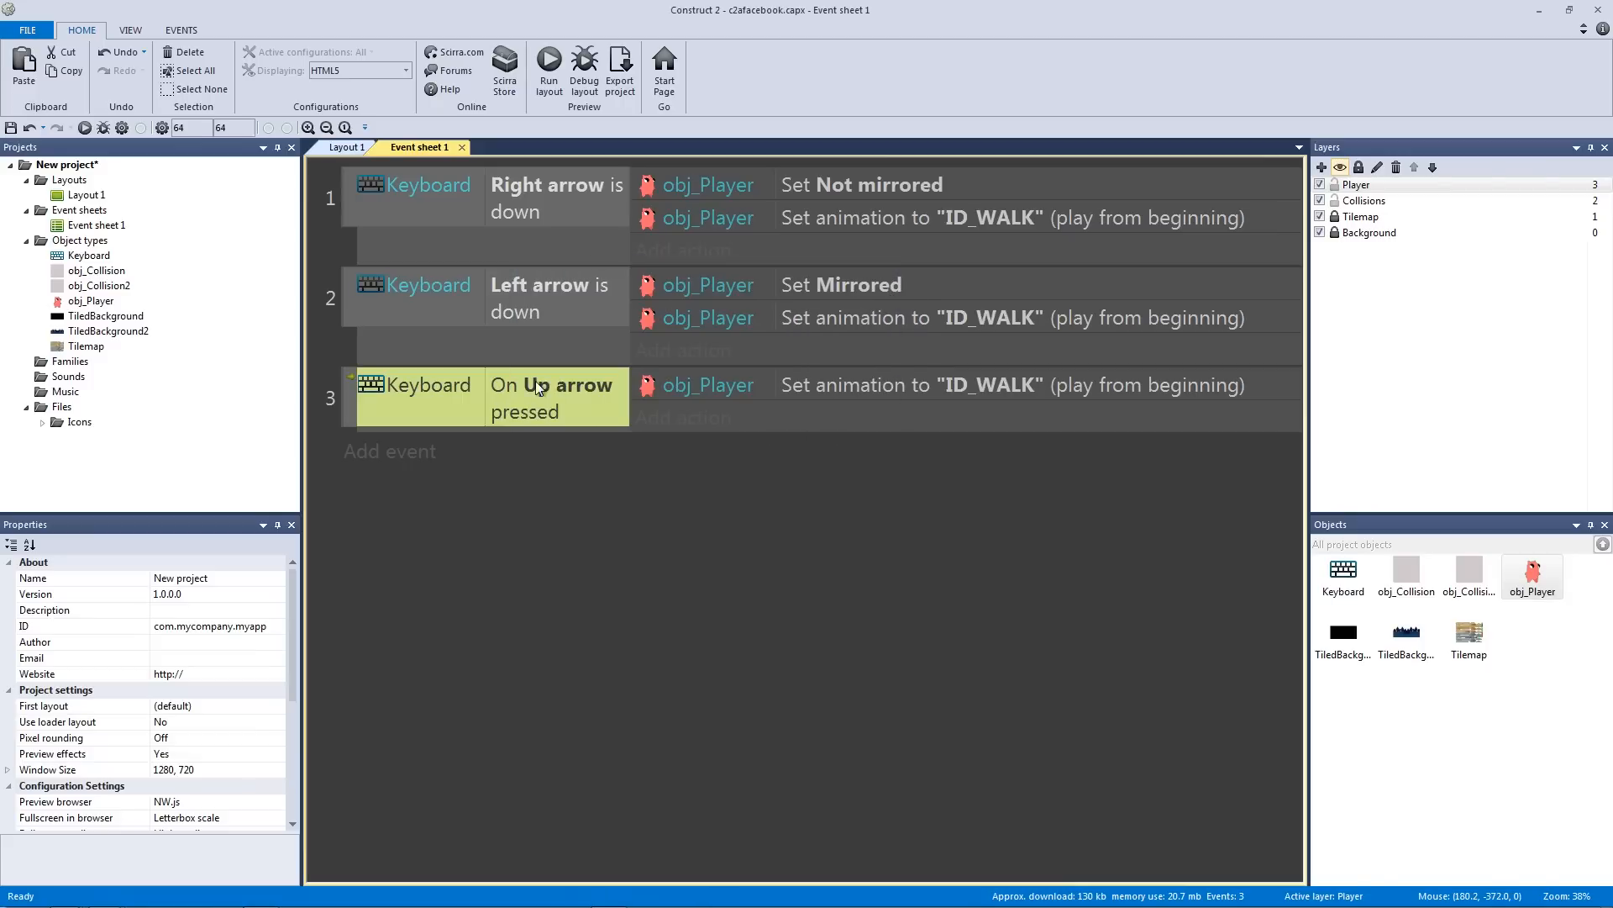
# Change the Up arrow event's Set animation action to play "ID_JUMP"
pyautogui.click(533, 303)
pyautogui.click(539, 211)
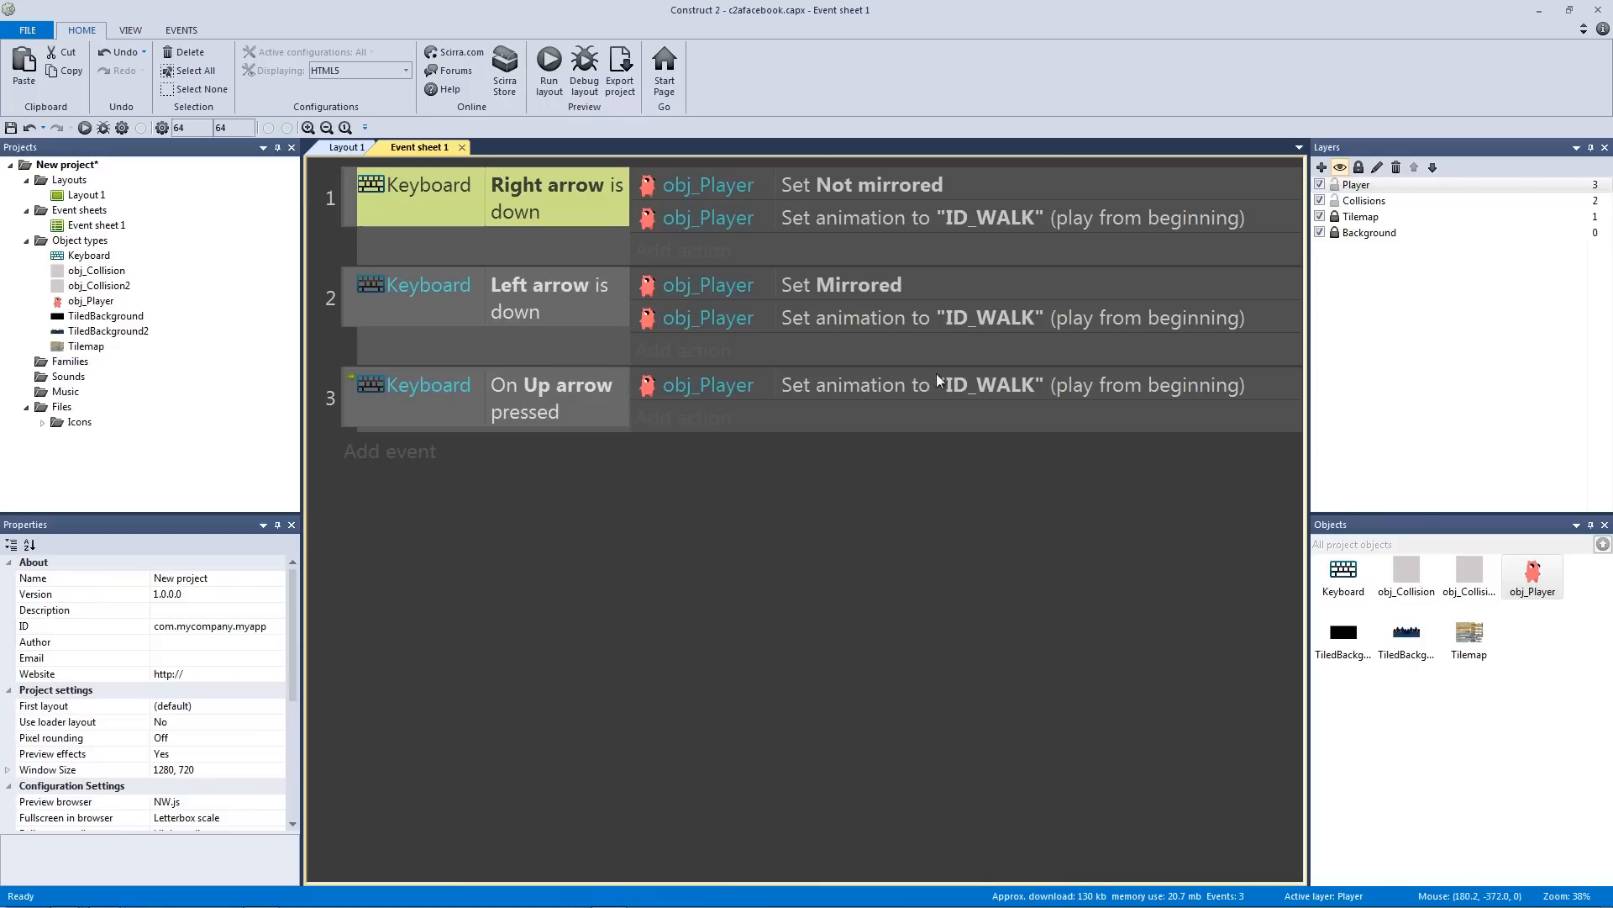
pyautogui.doubleClick(961, 384)
pyautogui.moveTo(714, 367); pyautogui.dragTo(660, 363)
pyautogui.write('JUMP')
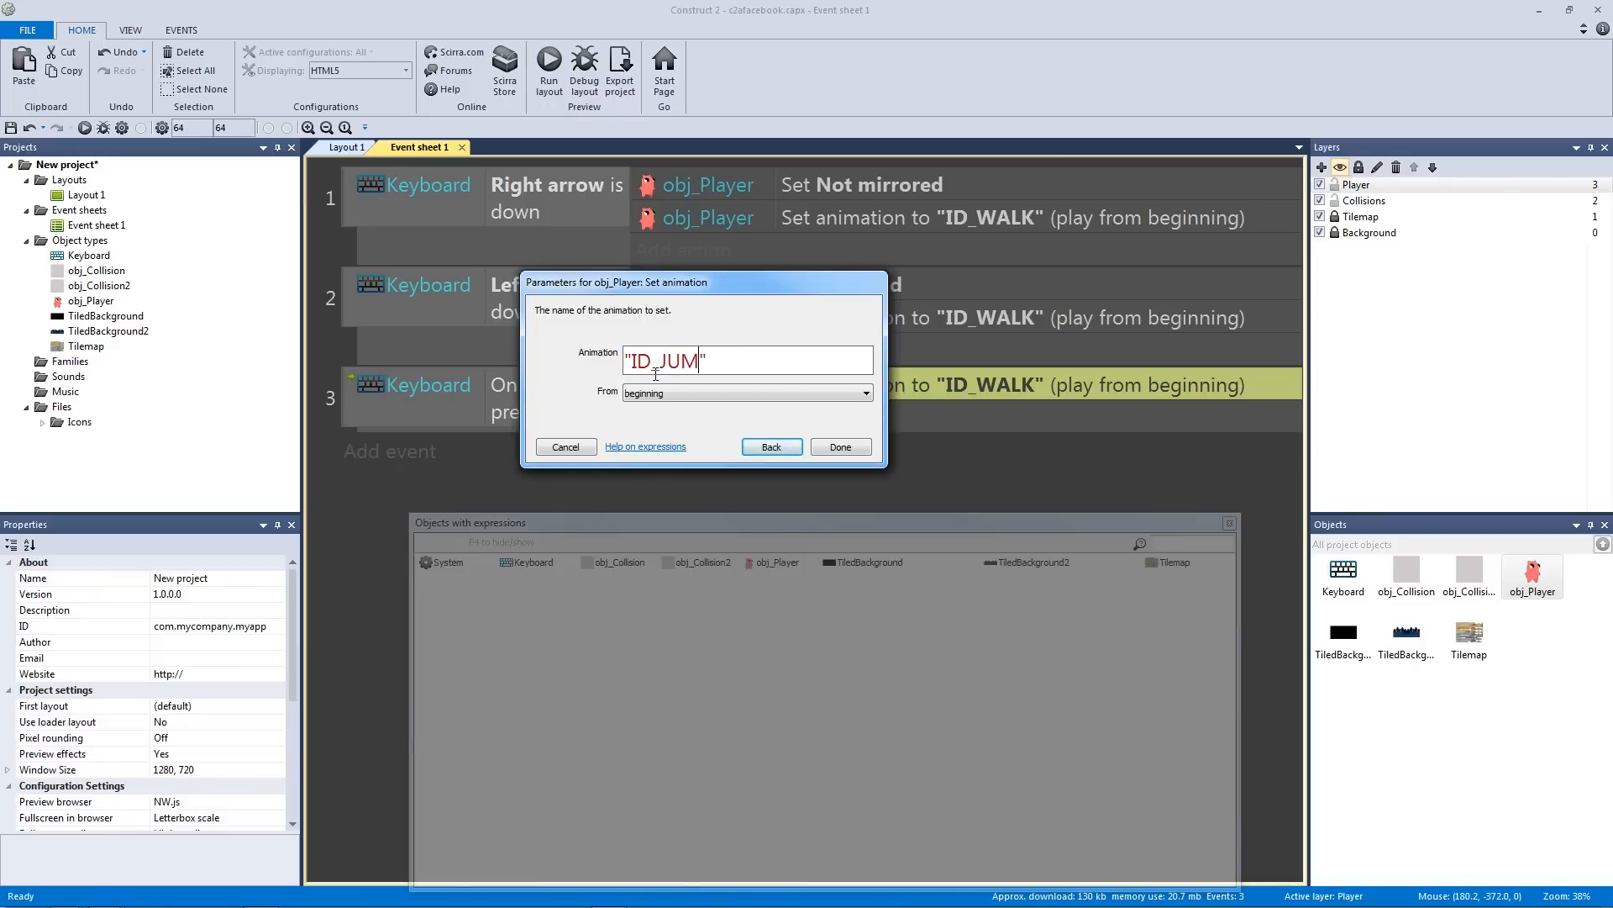
pyautogui.press('Return')
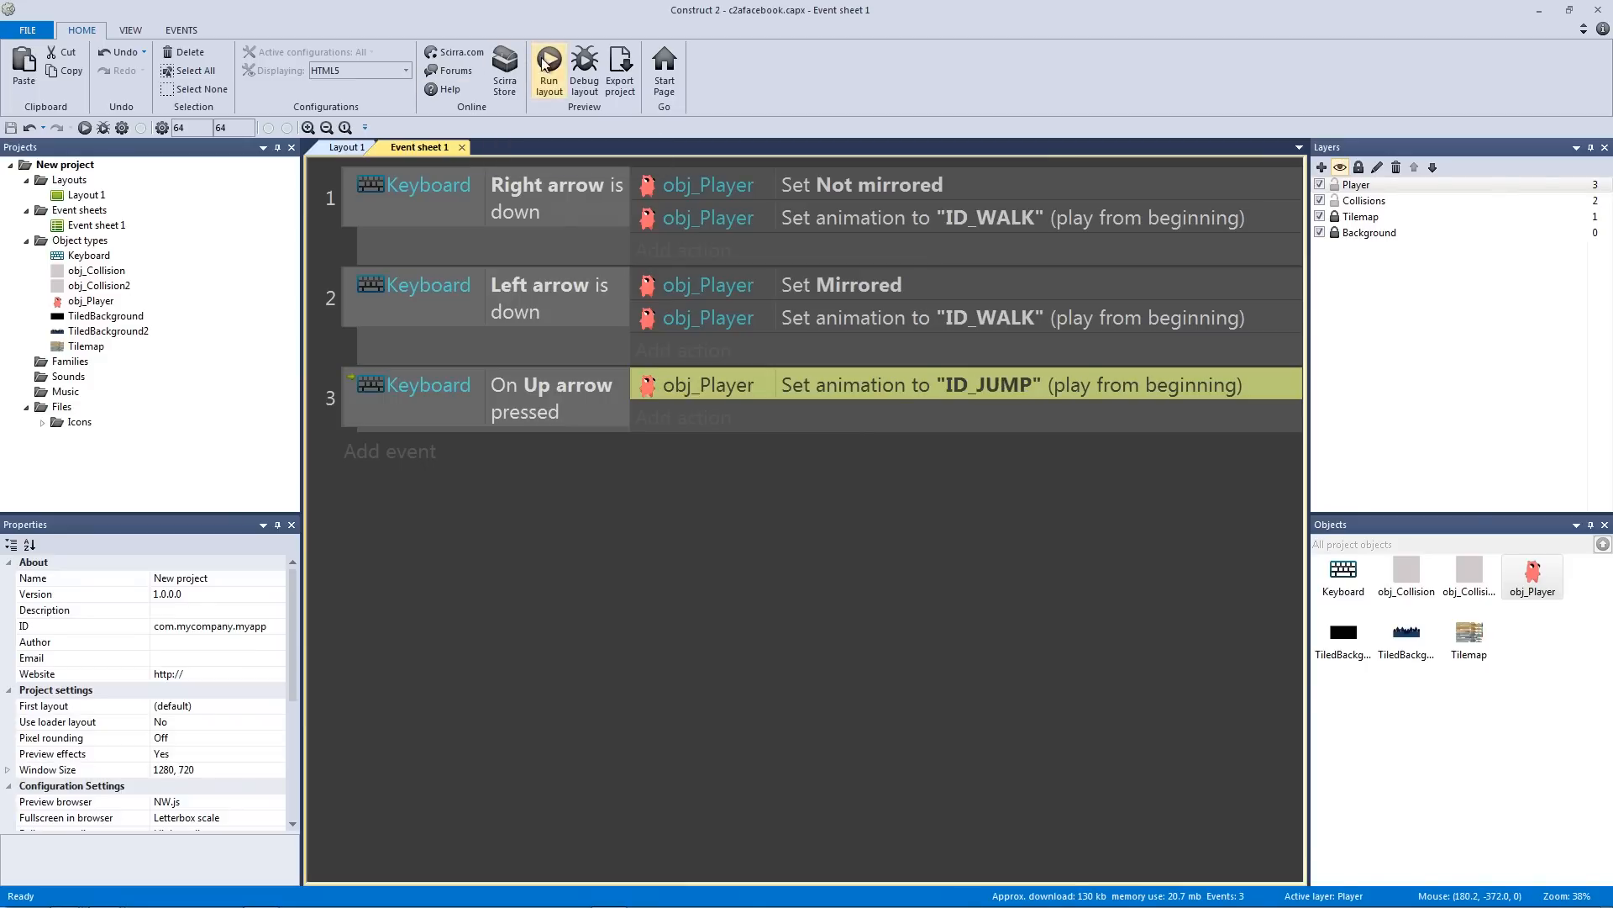
# Preview the game and test the jump animation with repeated jumps while moving left and right
pyautogui.press('Right')
pyautogui.press('Up')
pyautogui.press('Up')
pyautogui.press('Left')
pyautogui.press('Right')
pyautogui.press('Up')
pyautogui.press('Up')
pyautogui.press('Up')
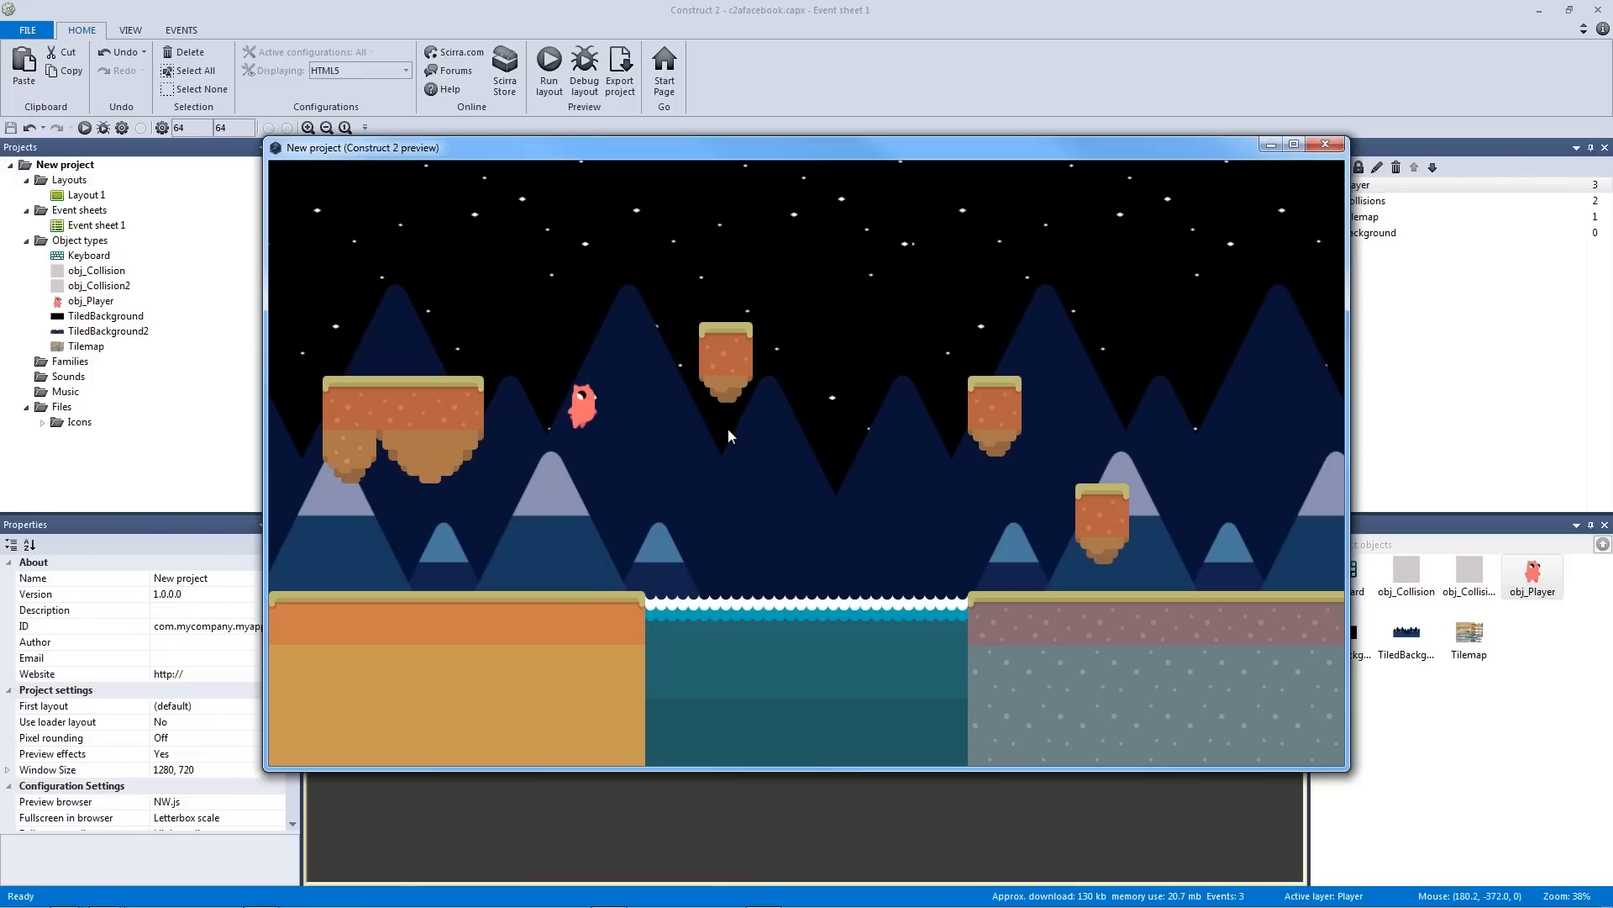
pyautogui.click(1325, 144)
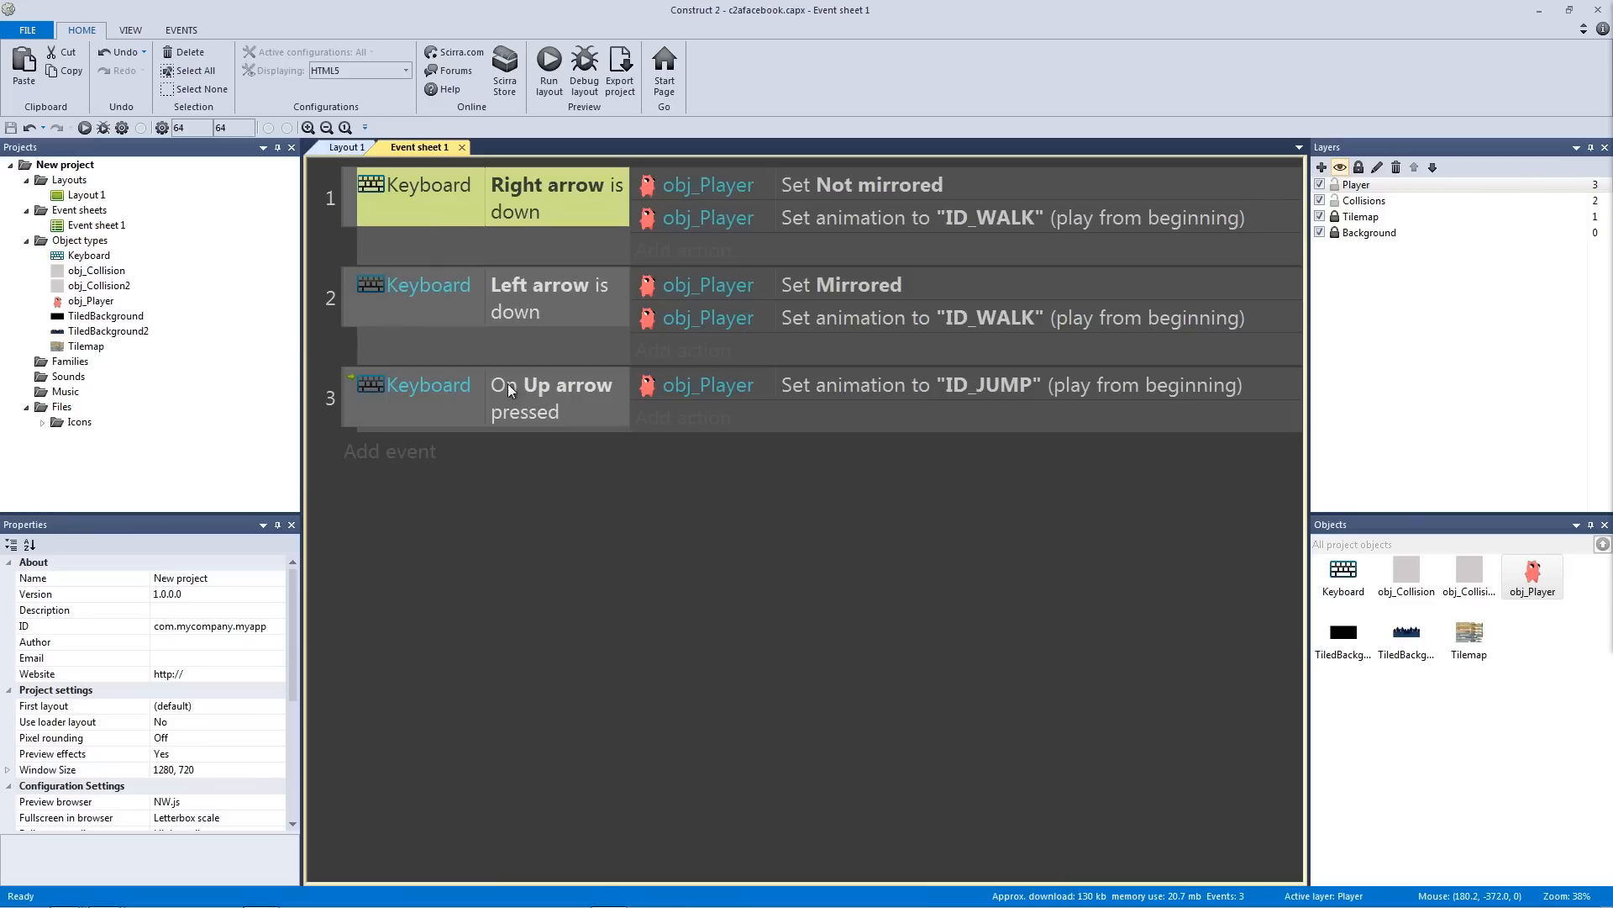
# Start a new event below the Up arrow event with obj_Player as its condition object
pyautogui.click(421, 481)
pyautogui.click(409, 468)
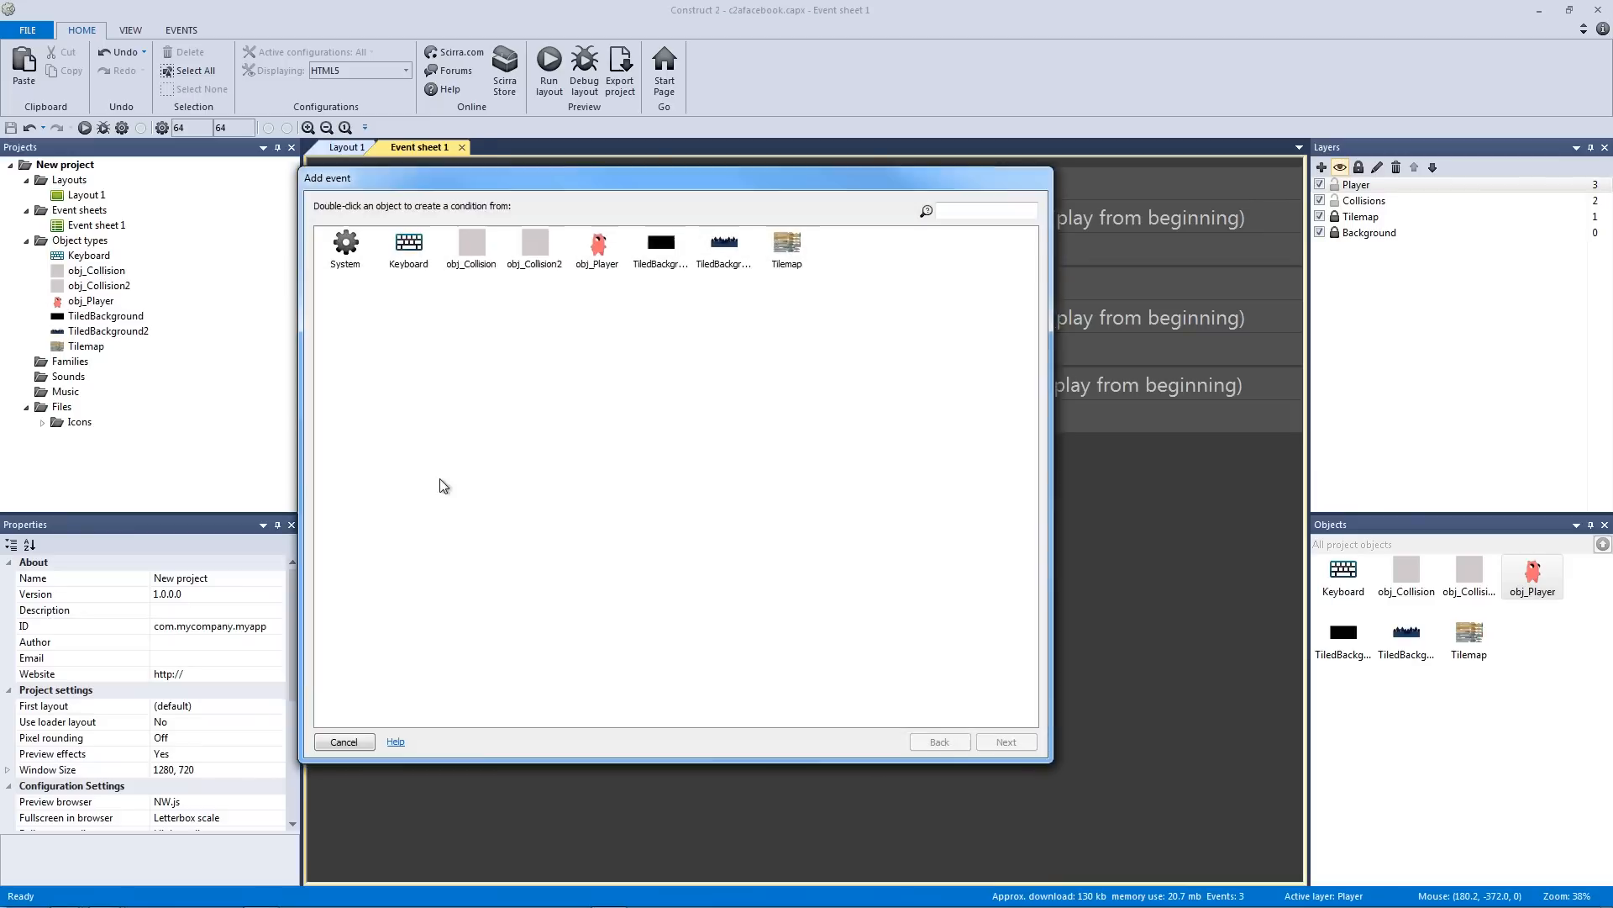
pyautogui.click(598, 249)
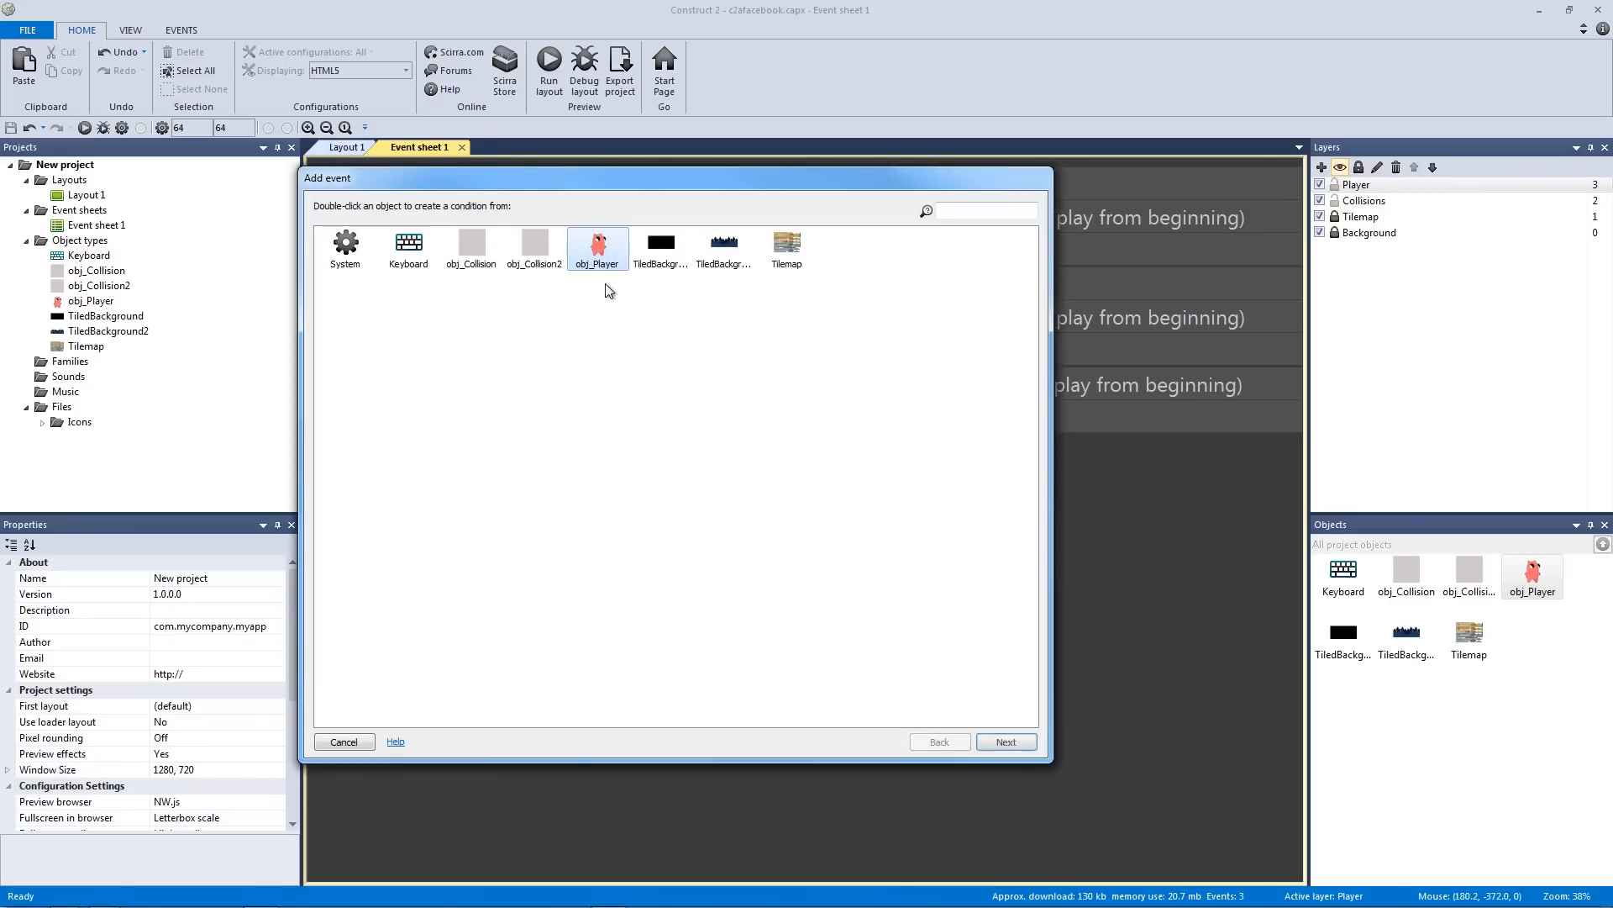
pyautogui.click(395, 252)
pyautogui.click(593, 252)
pyautogui.doubleClick(593, 252)
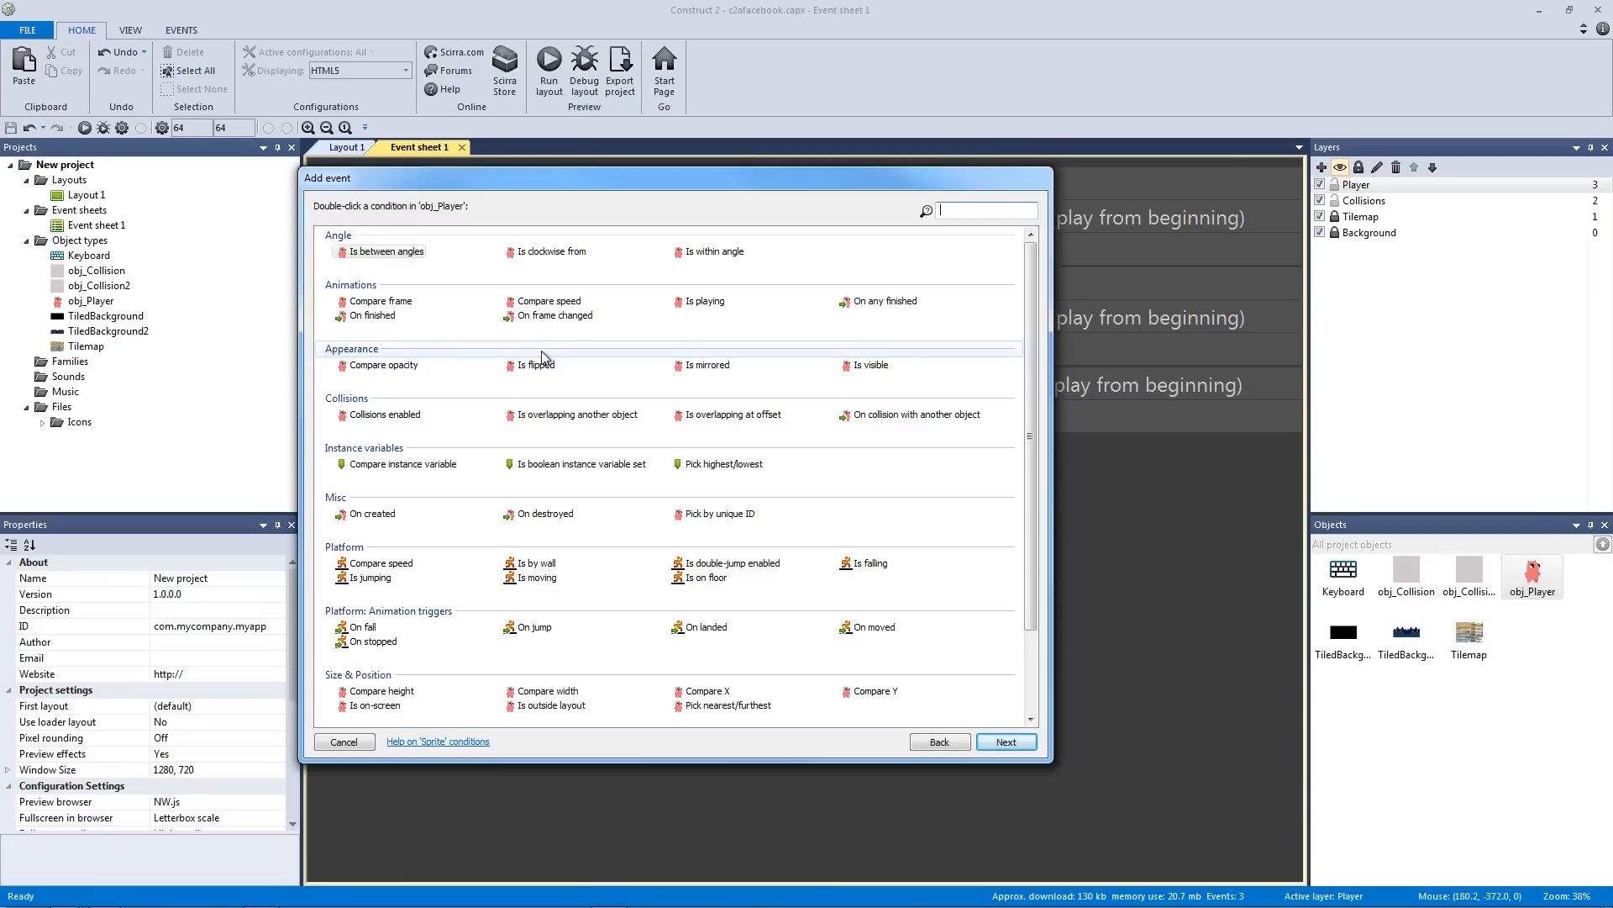
# Give the new obj_Player event the Platform condition Is falling
pyautogui.scroll(-1, 1033, 408)
pyautogui.moveTo(1032, 408); pyautogui.dragTo(1022, 476)
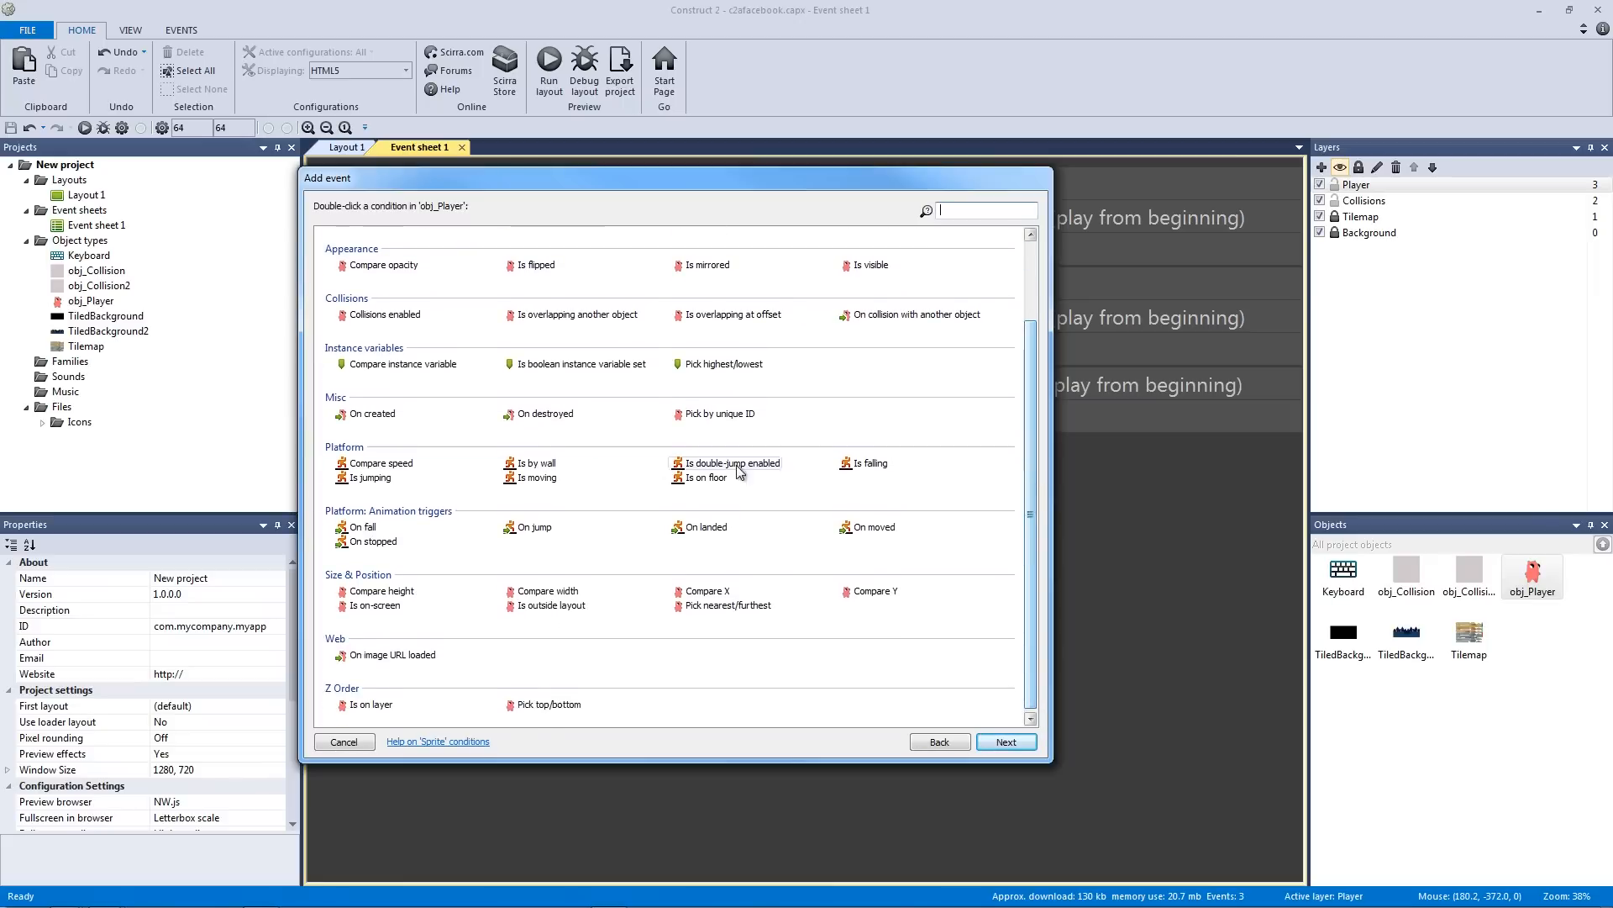
pyautogui.click(378, 515)
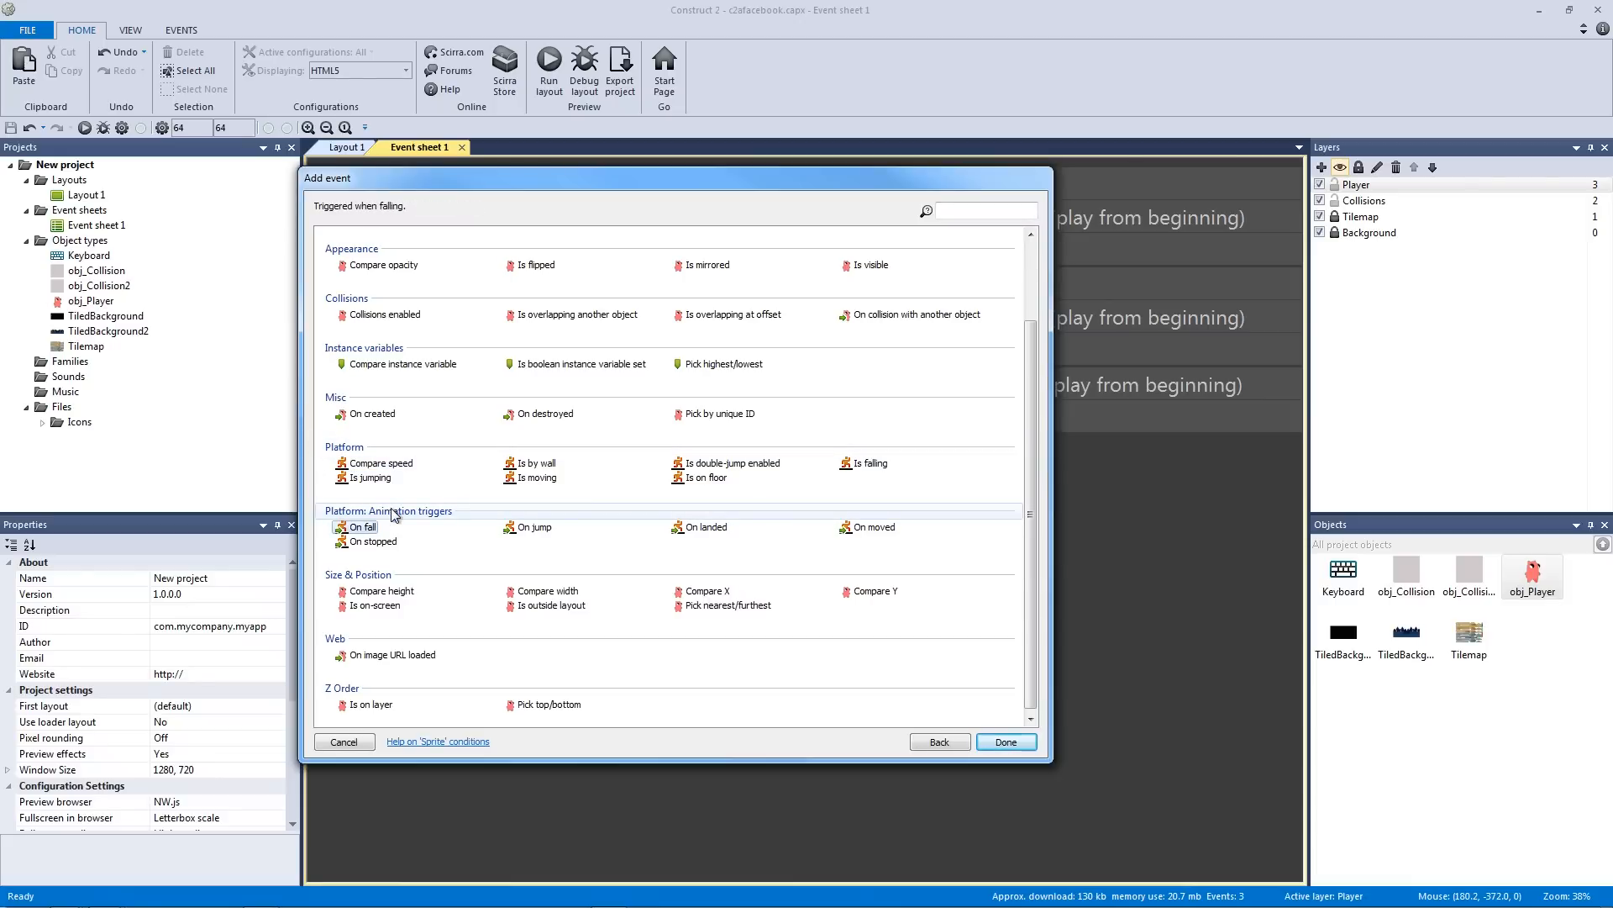
pyautogui.click(370, 527)
pyautogui.scroll(3, 492, 418)
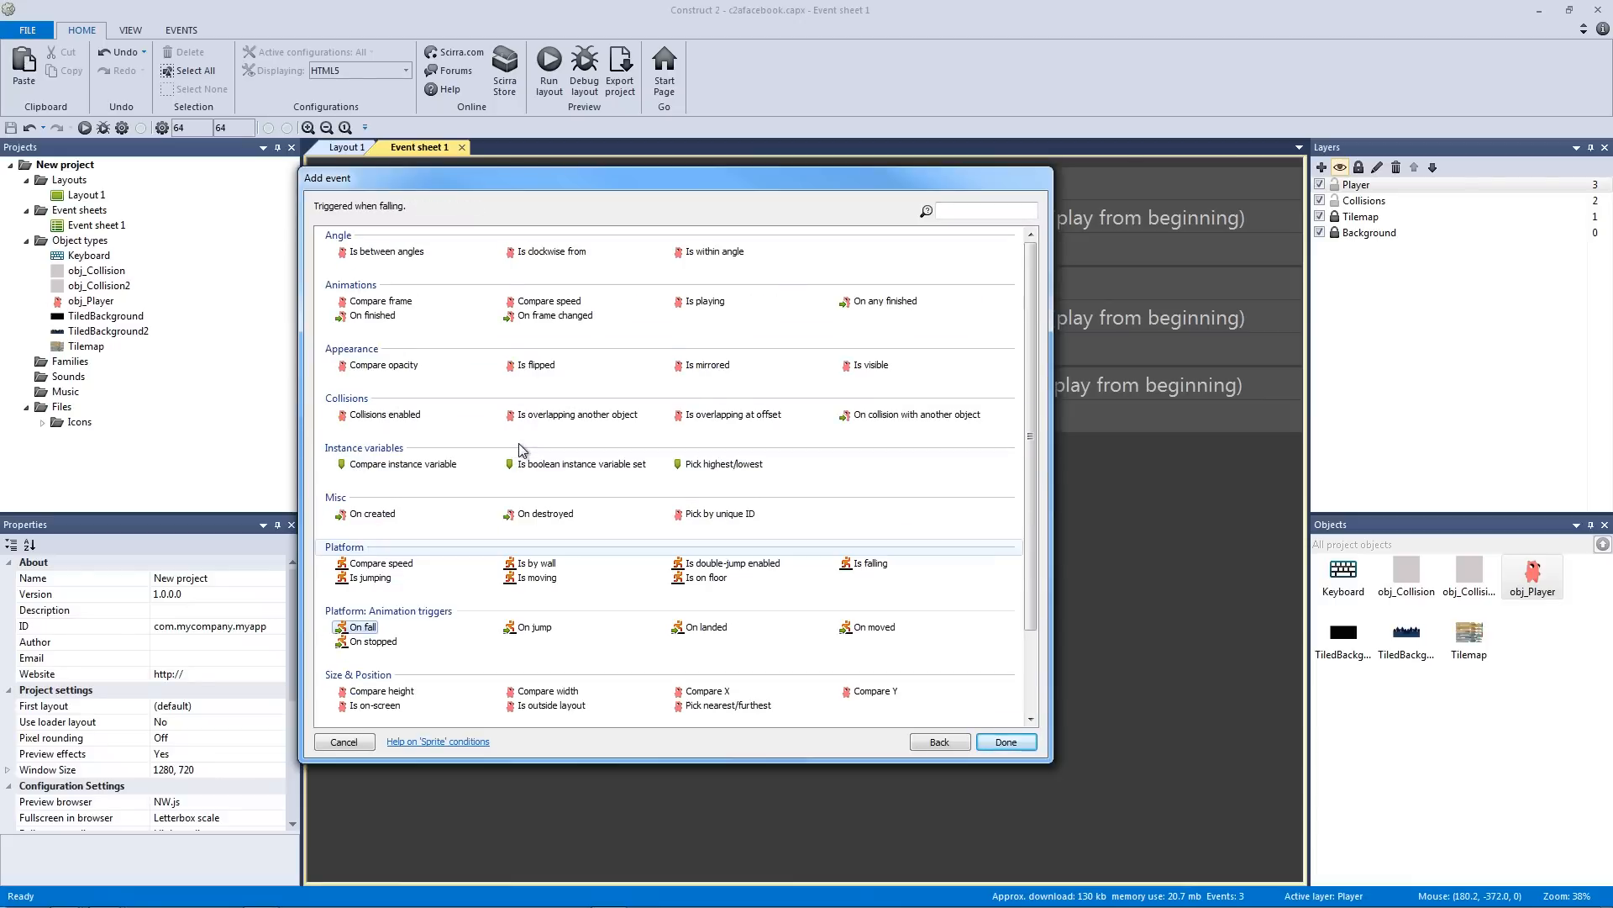
pyautogui.scroll(-3, 494, 484)
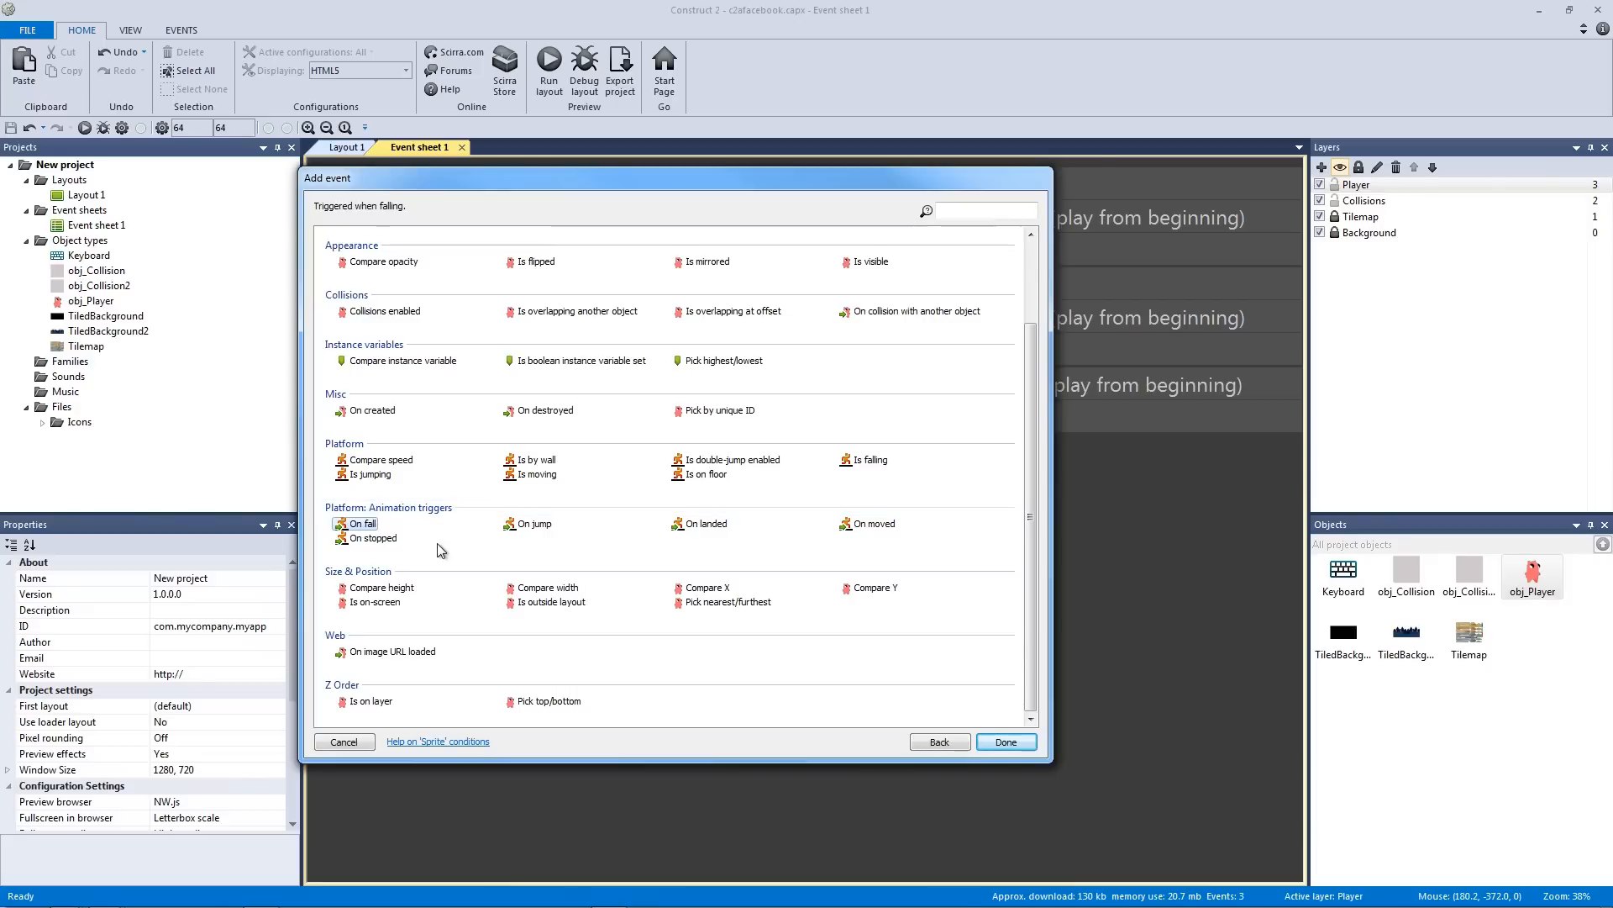
pyautogui.click(866, 462)
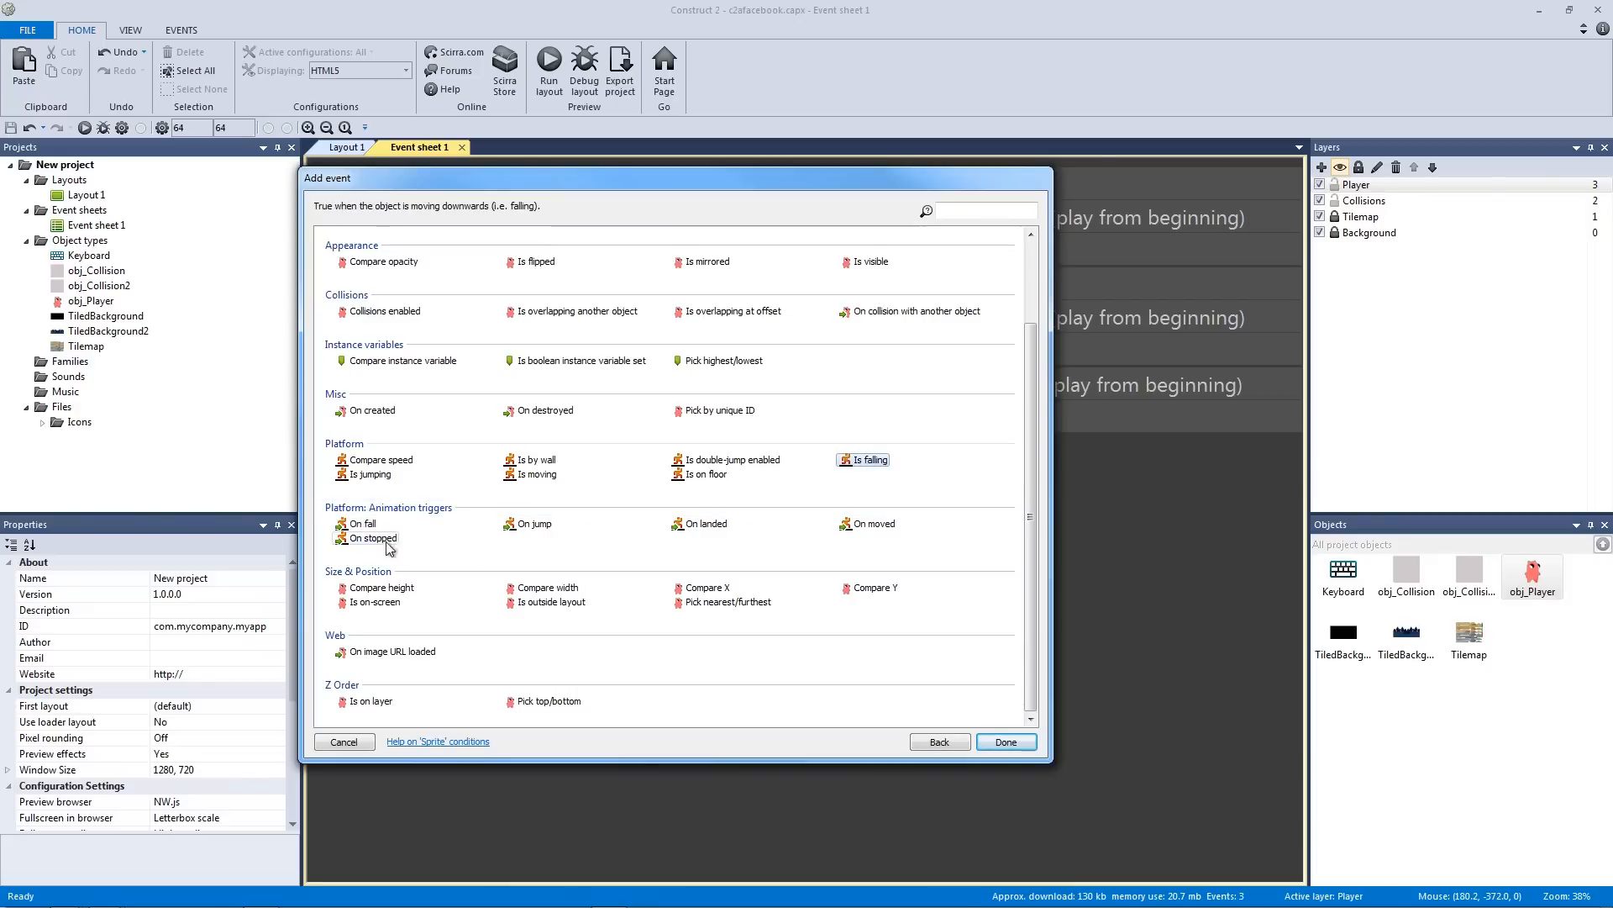
pyautogui.click(364, 524)
pyautogui.click(866, 462)
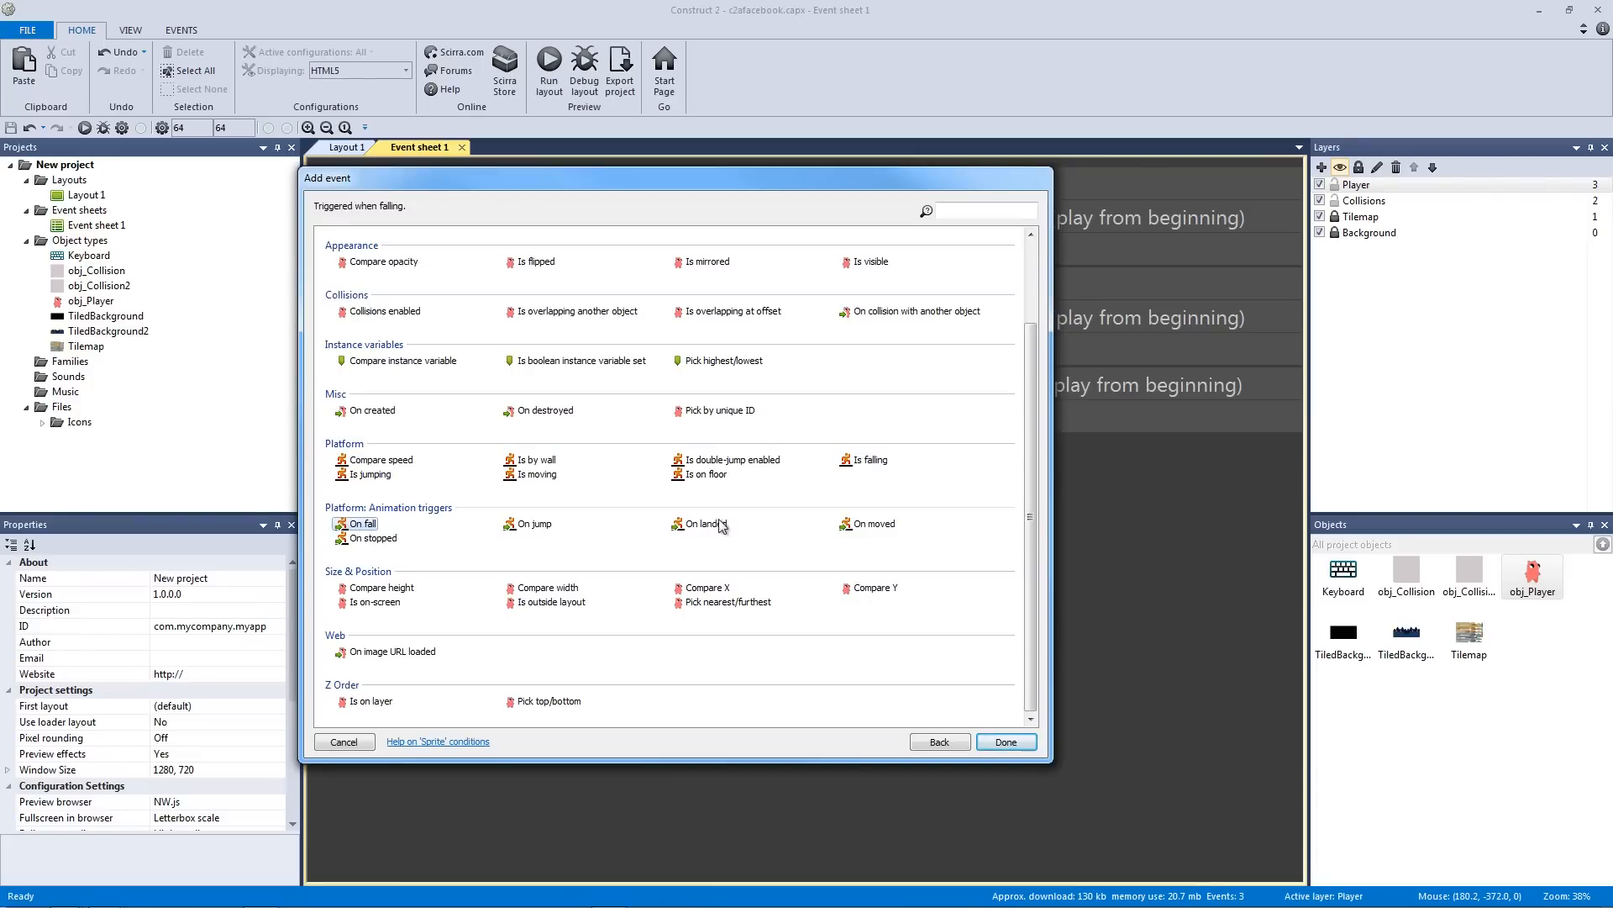
pyautogui.doubleClick(870, 464)
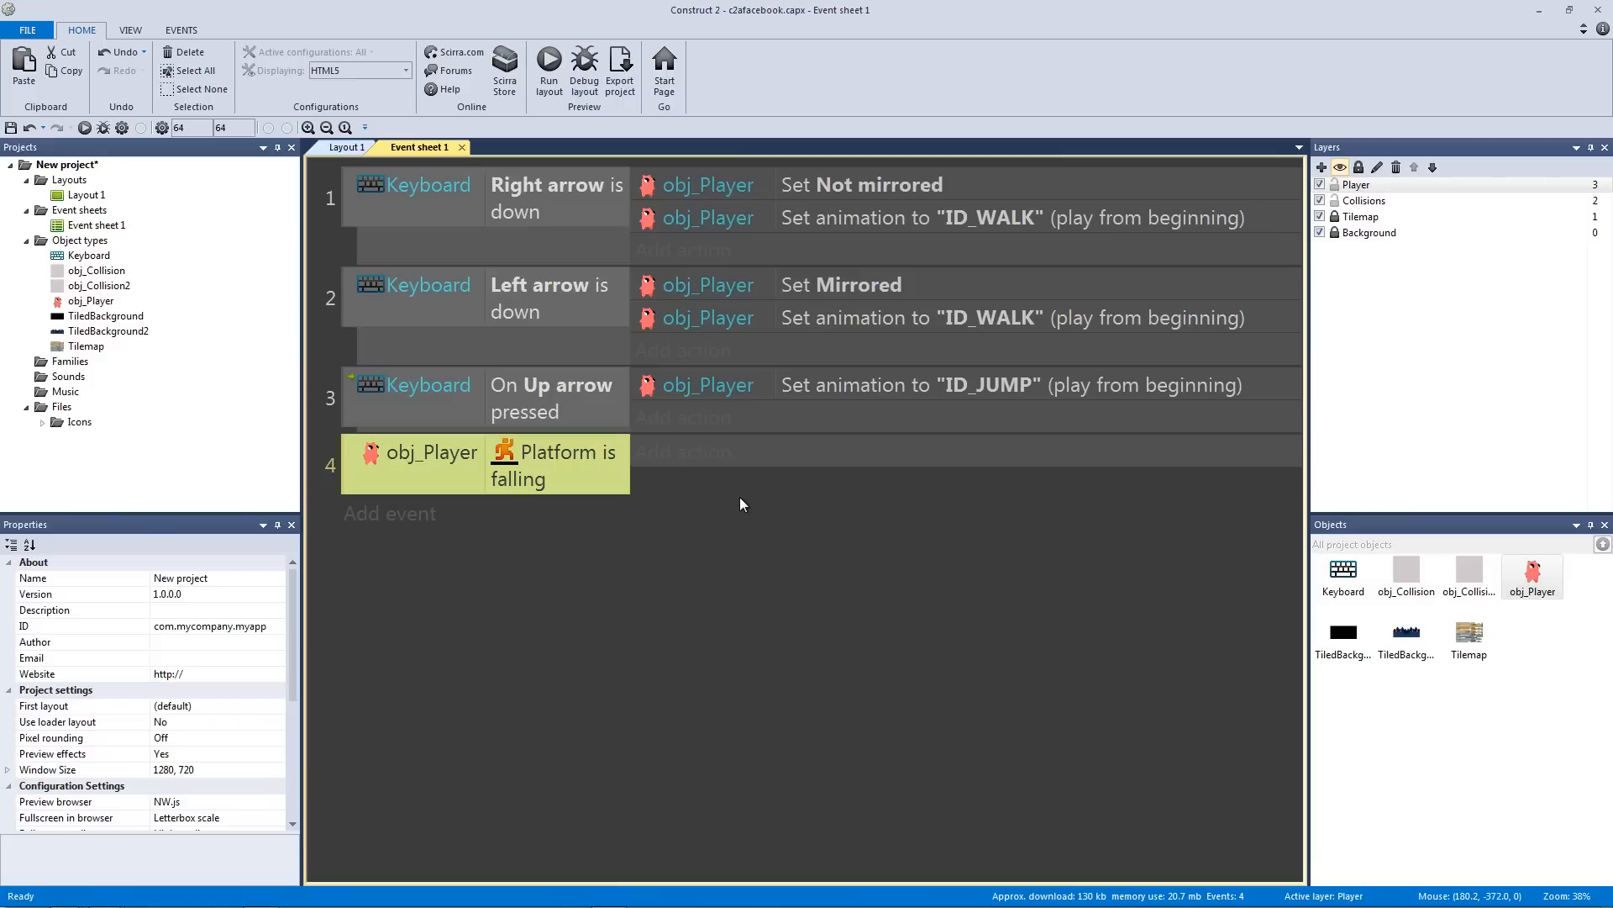
# Copy the Up arrow event's Set animation action into the falling event and change the copy's animation to "ID_FALL"
pyautogui.click(852, 383)
pyautogui.keyDown('ctrl'); pyautogui.moveTo(859, 386); pyautogui.dragTo(857, 449); pyautogui.keyUp('ctrl')
pyautogui.doubleClick(940, 455)
pyautogui.click(668, 362)
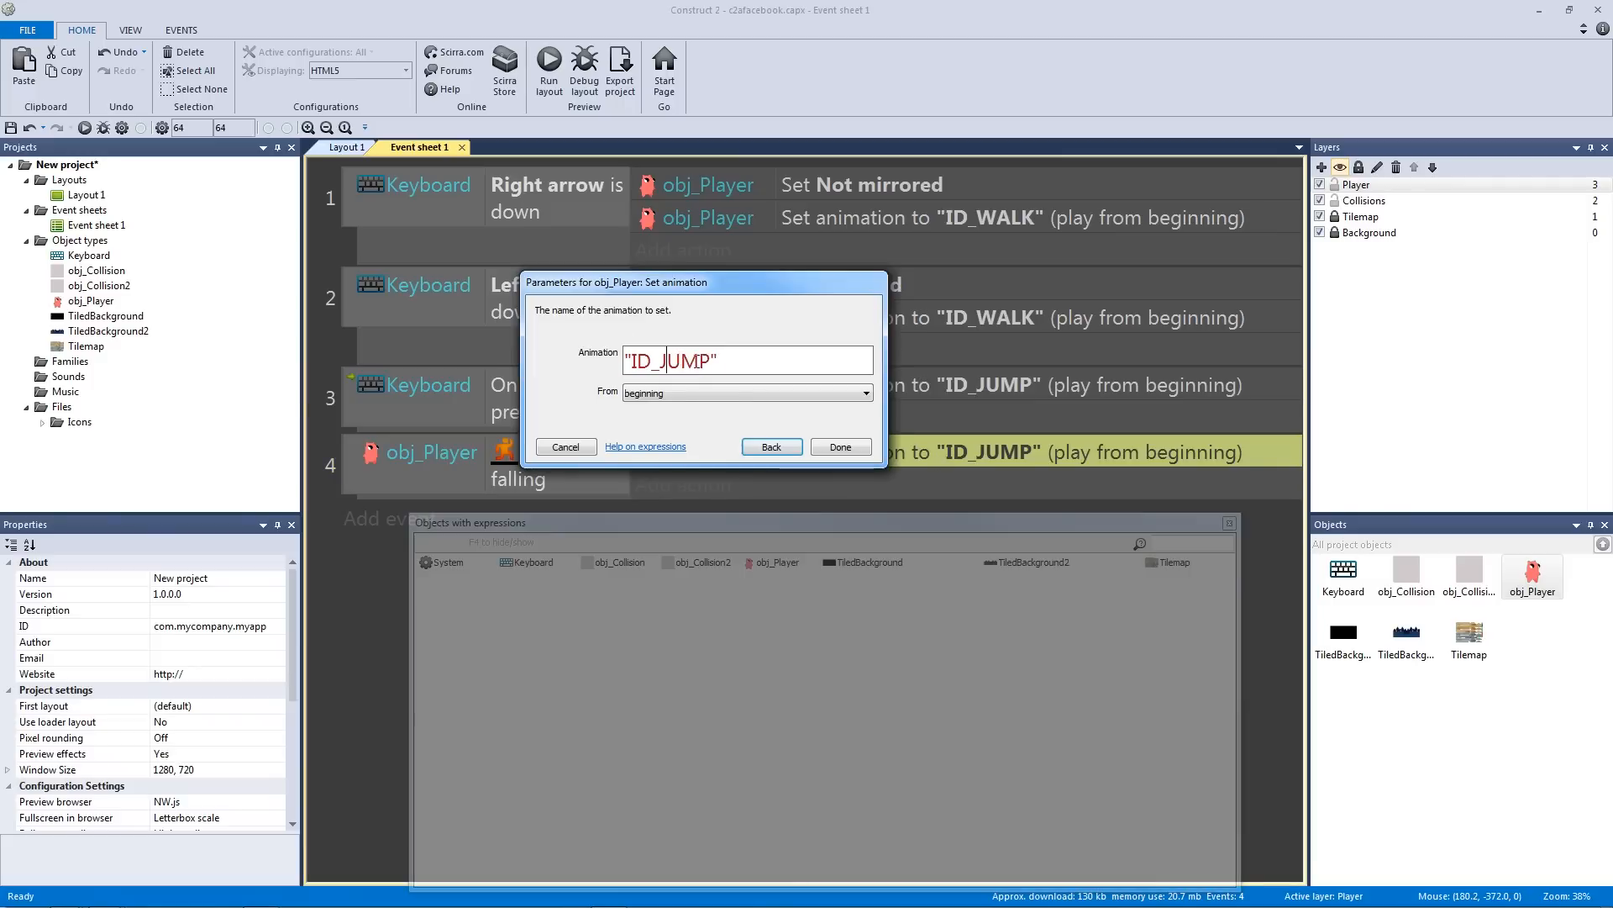
pyautogui.moveTo(709, 361); pyautogui.dragTo(667, 362)
pyautogui.press('BackSpace')
pyautogui.write('FALL')
pyautogui.press('Return')
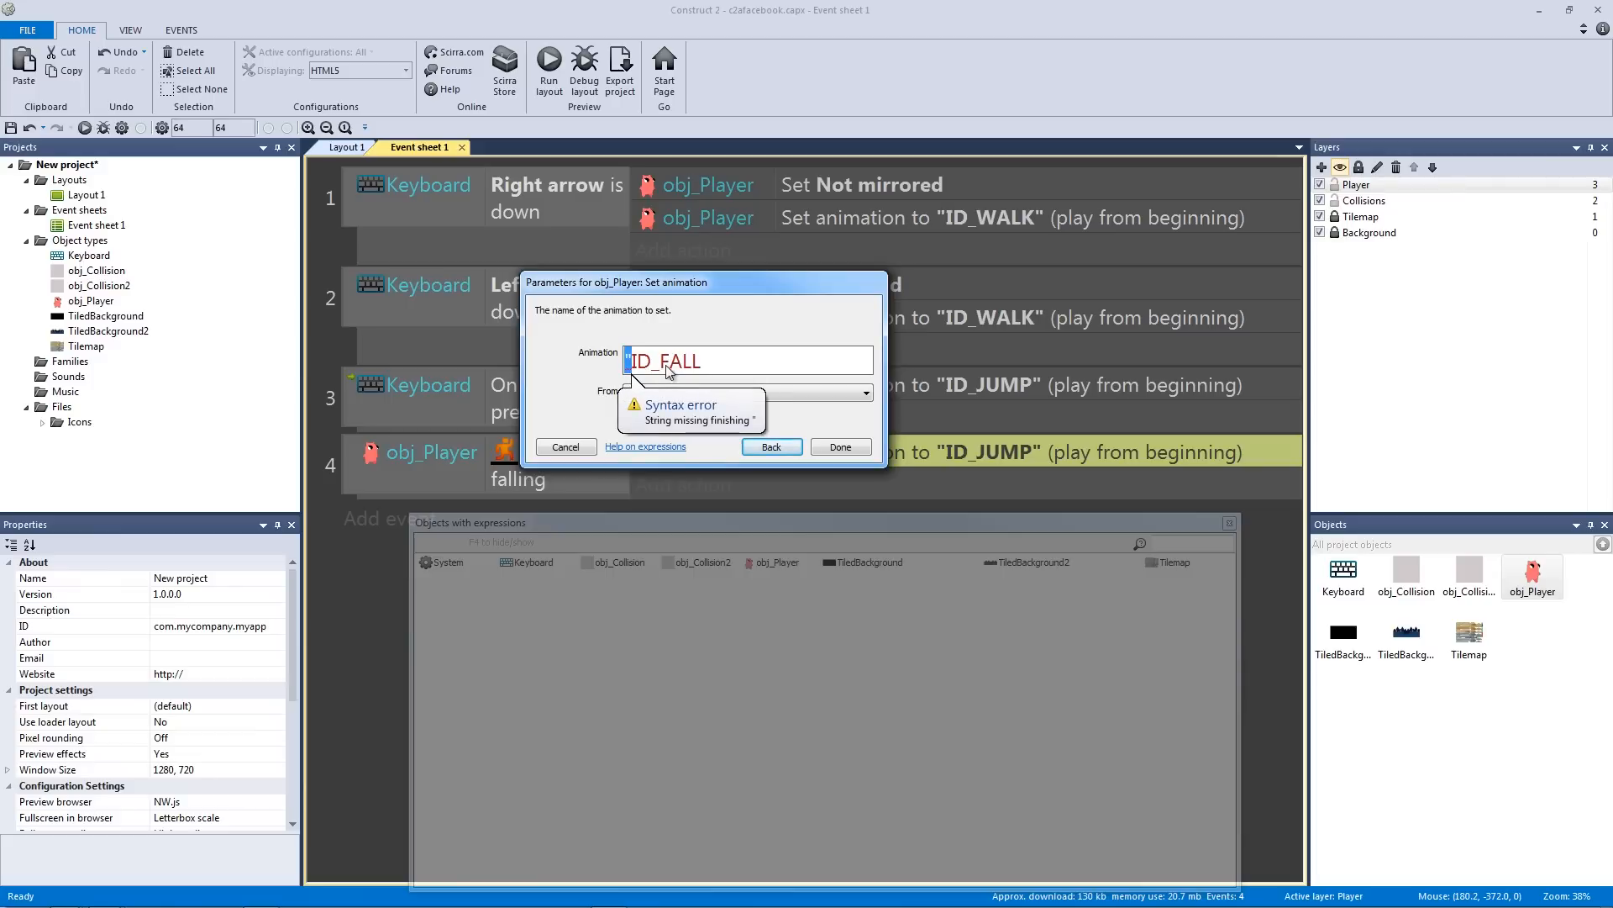
pyautogui.write('LL"')
pyautogui.press('Return')
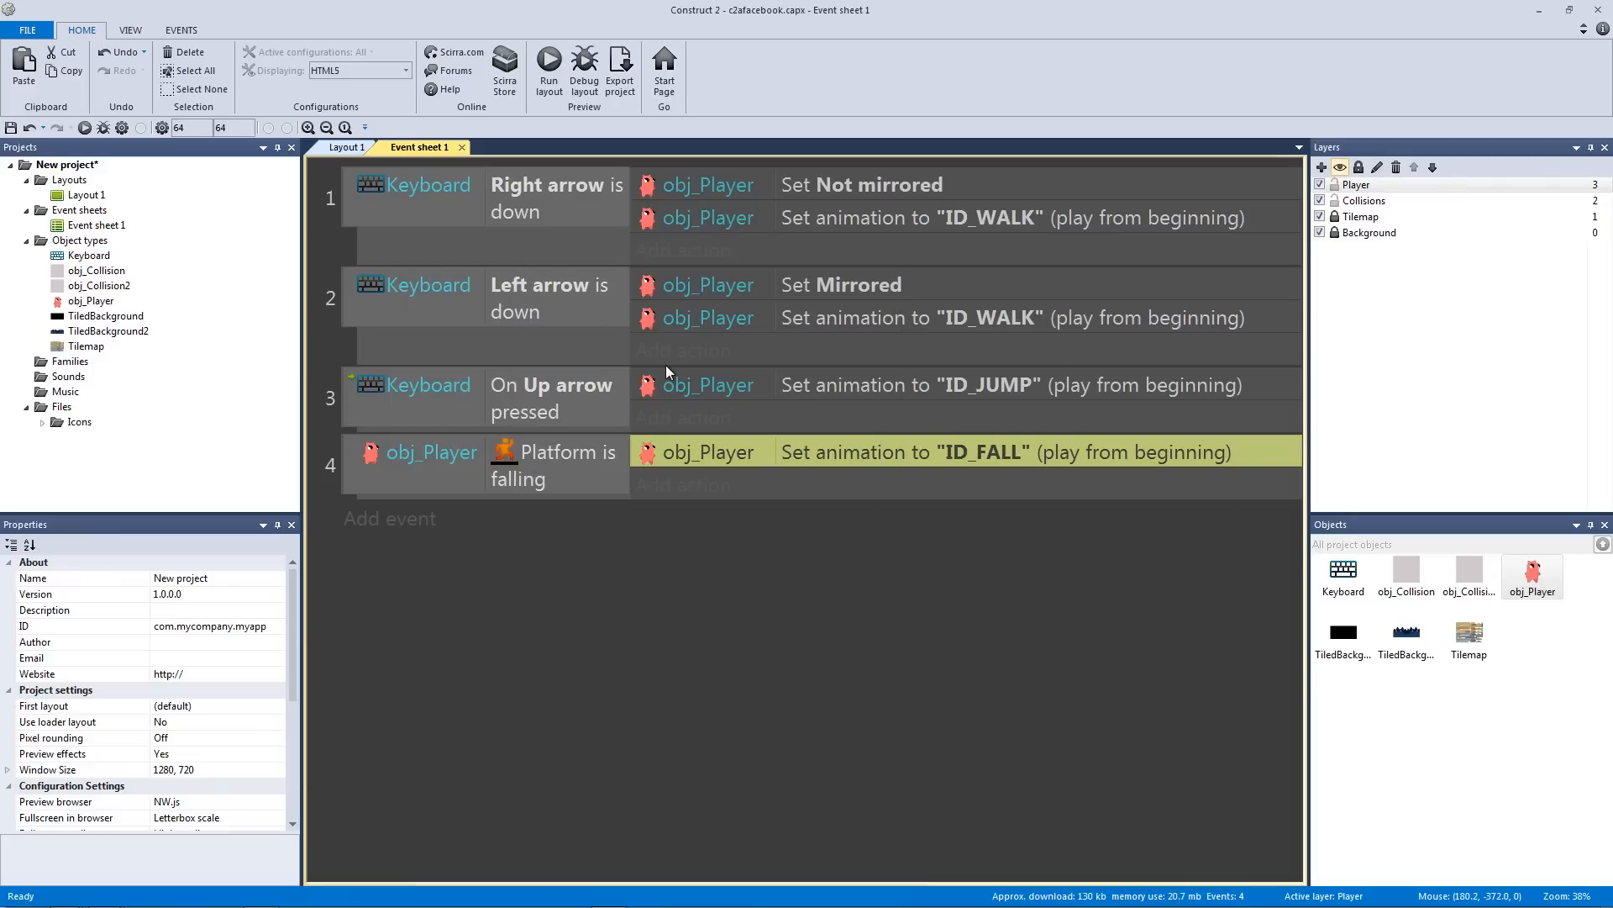
pyautogui.click(769, 658)
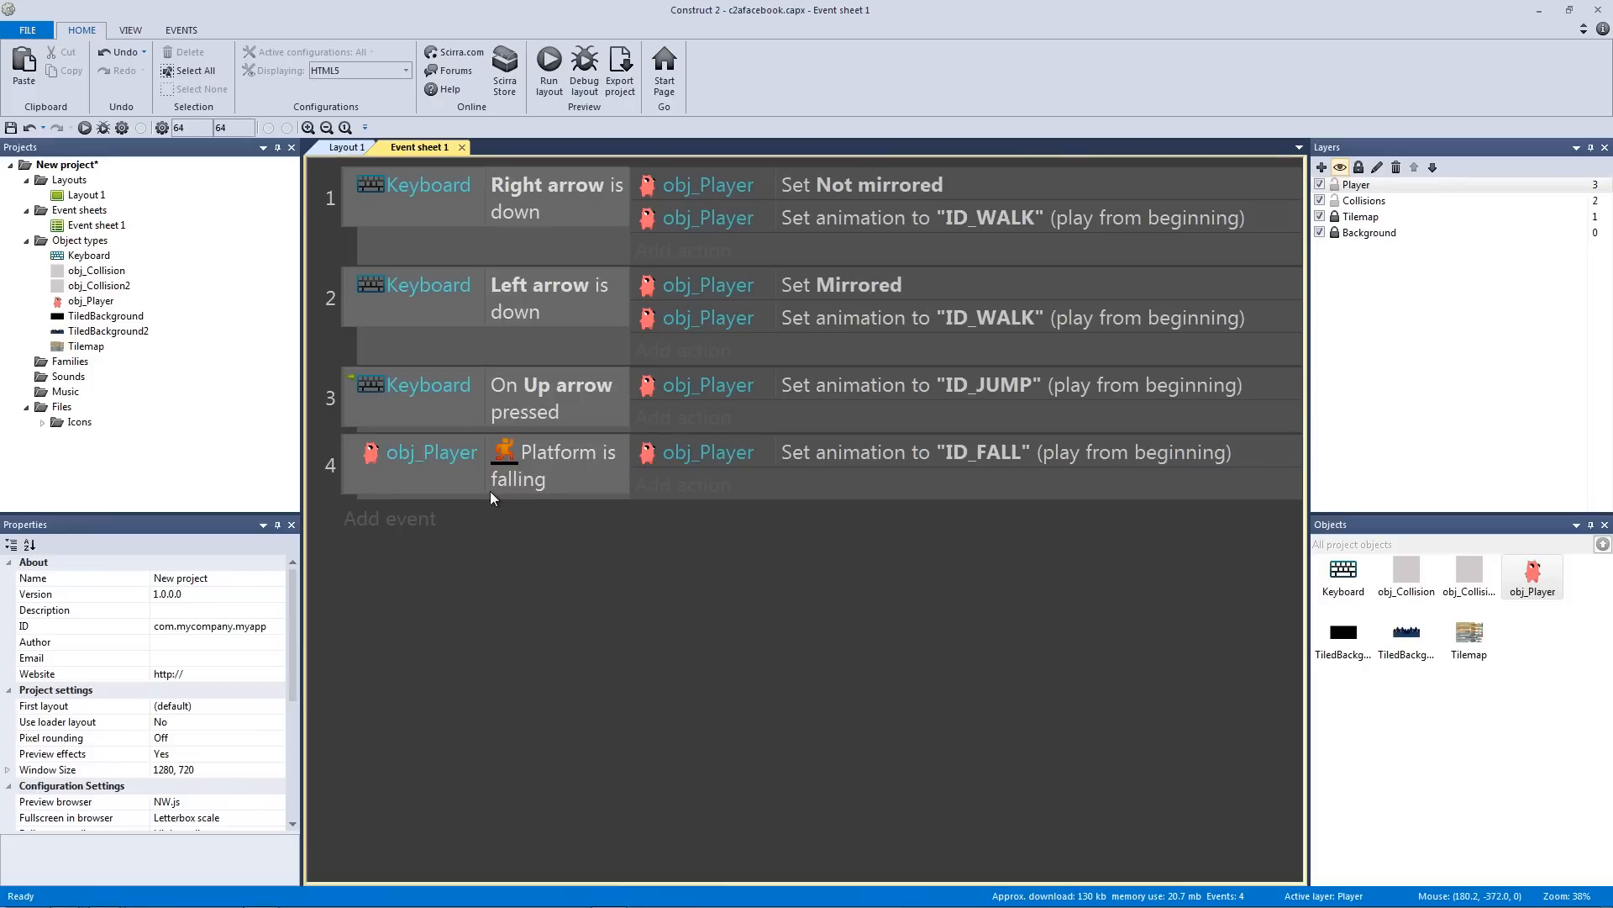
# Duplicate the obj_Player "Platform is falling" event as a new event at the end of the event sheet
pyautogui.click(444, 464)
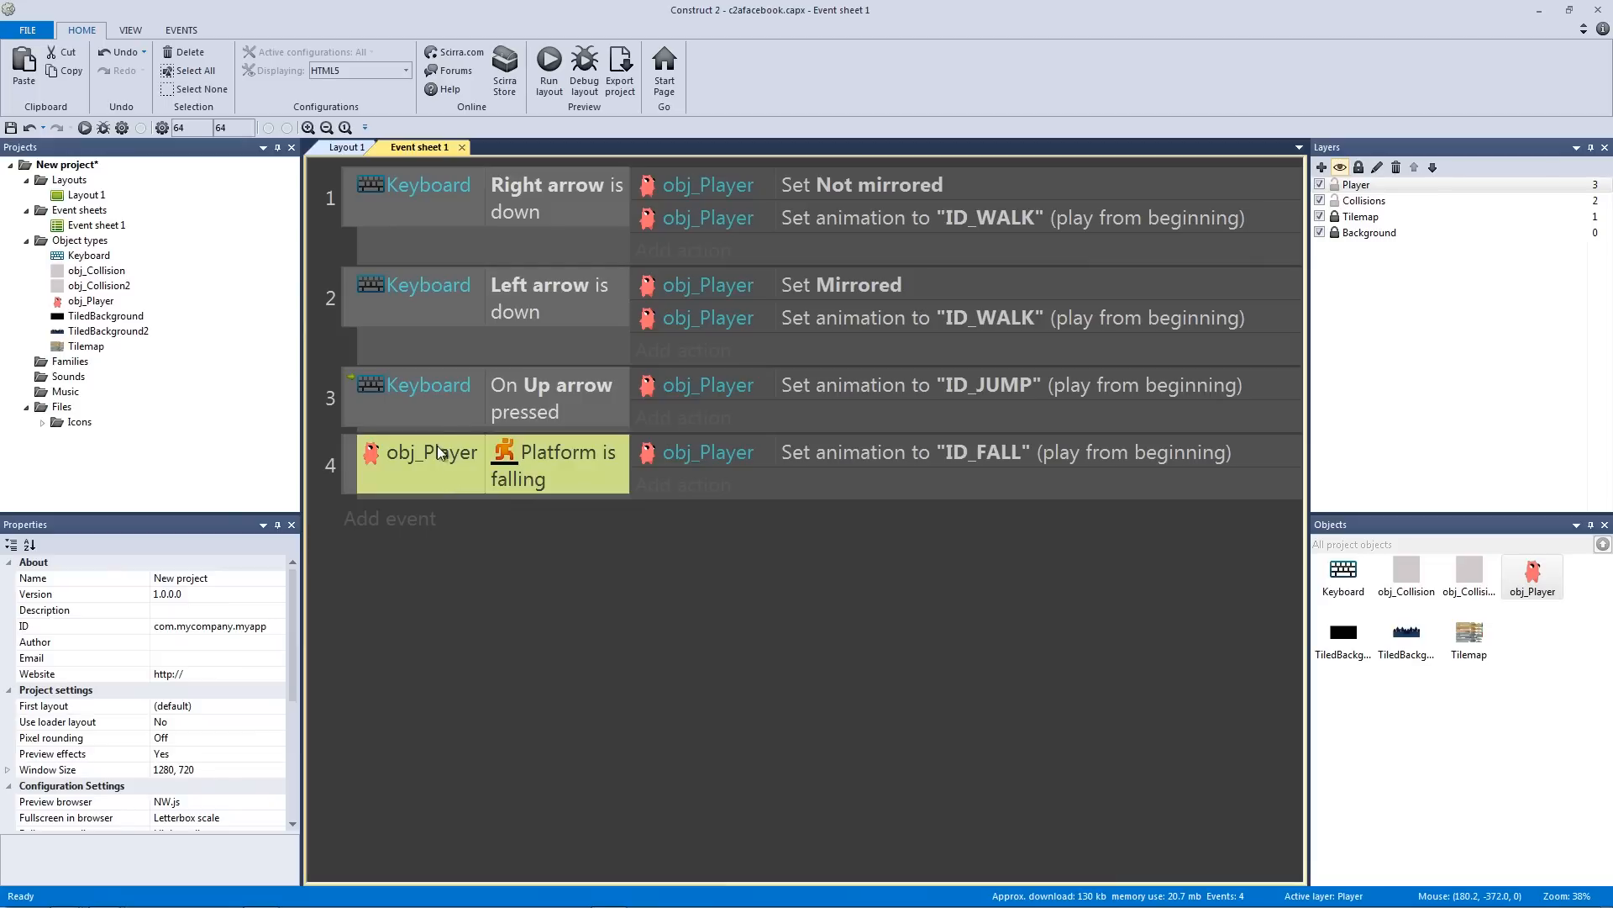
pyautogui.click(437, 401)
pyautogui.click(446, 457)
pyautogui.click(347, 474)
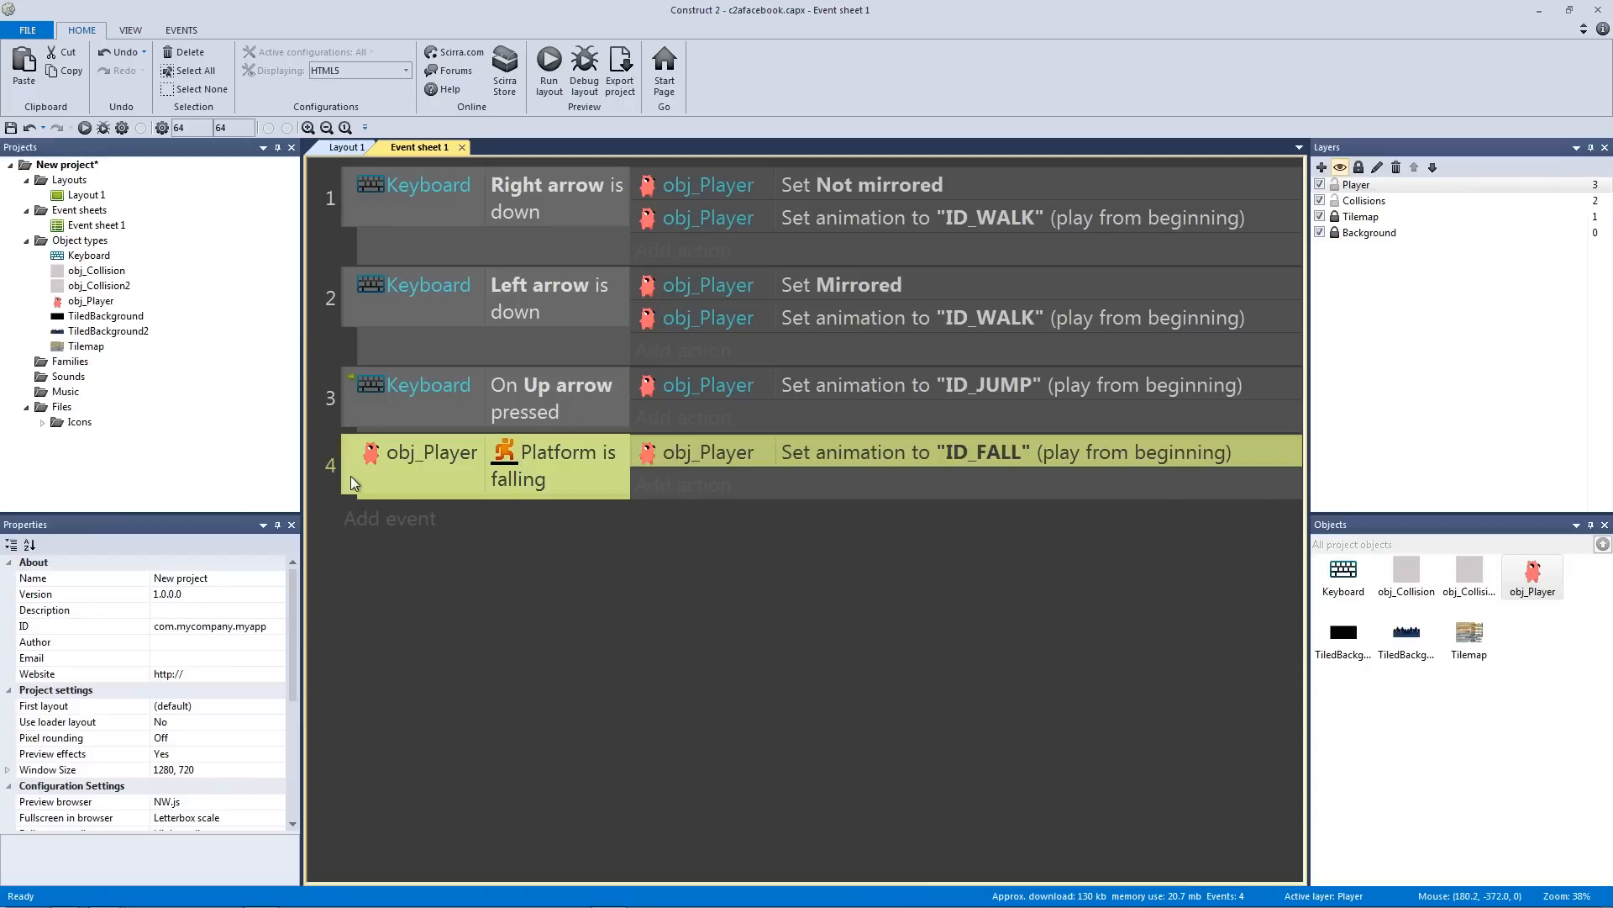
pyautogui.hotkey('ctrl', 'c')
pyautogui.hotkey('ctrl', 'v')
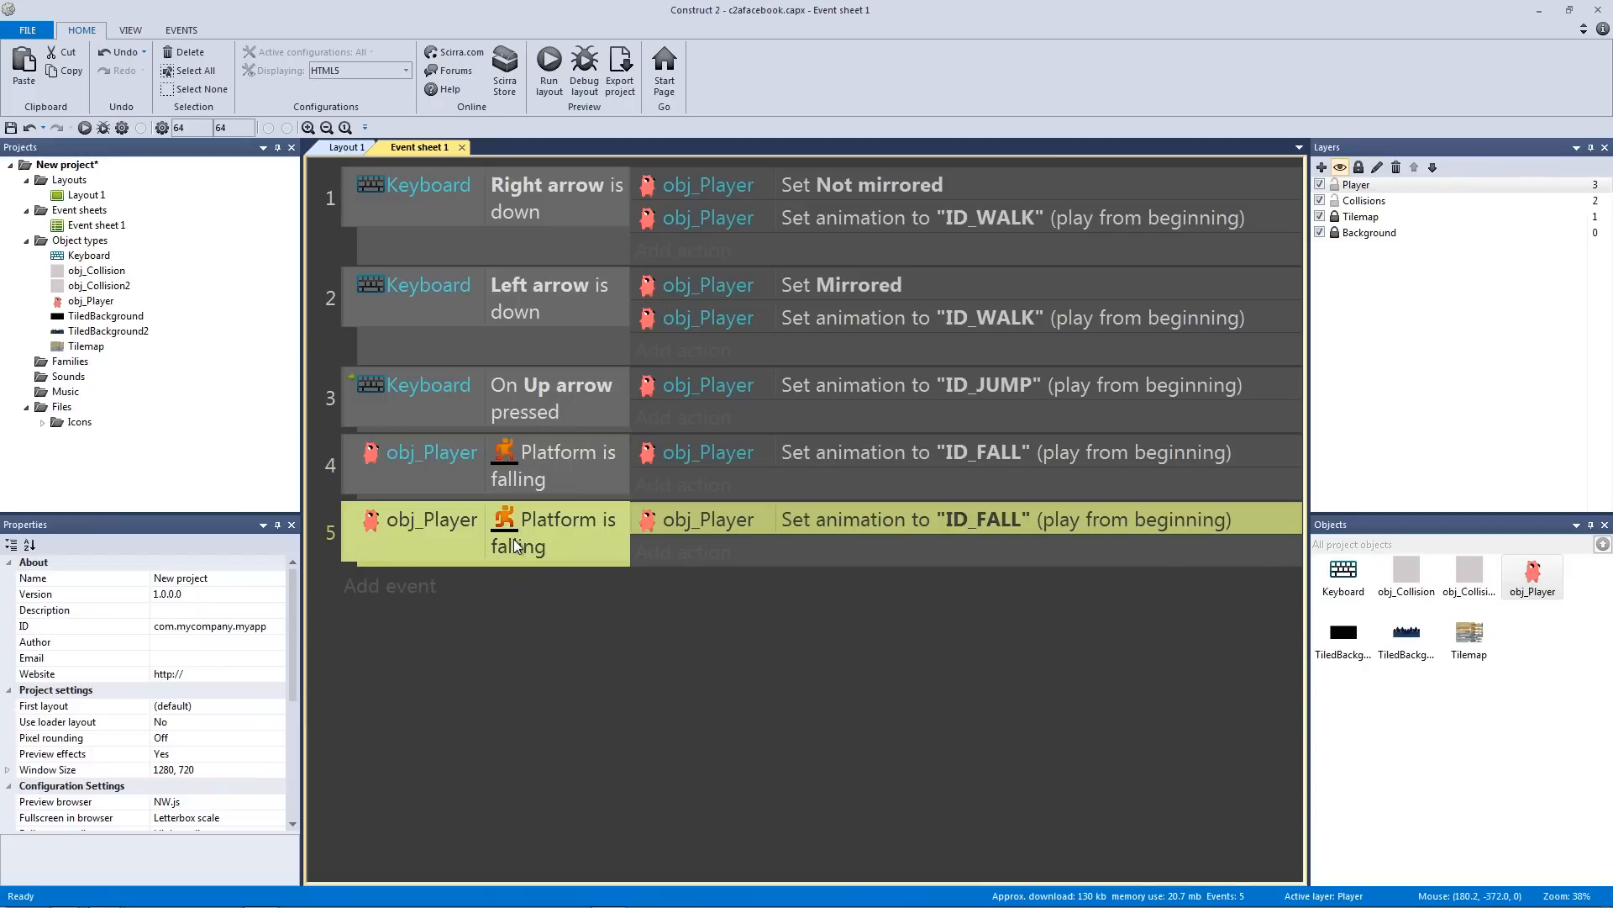
# Change the duplicated event's condition to the Platform "Is on floor" condition
pyautogui.doubleClick(513, 539)
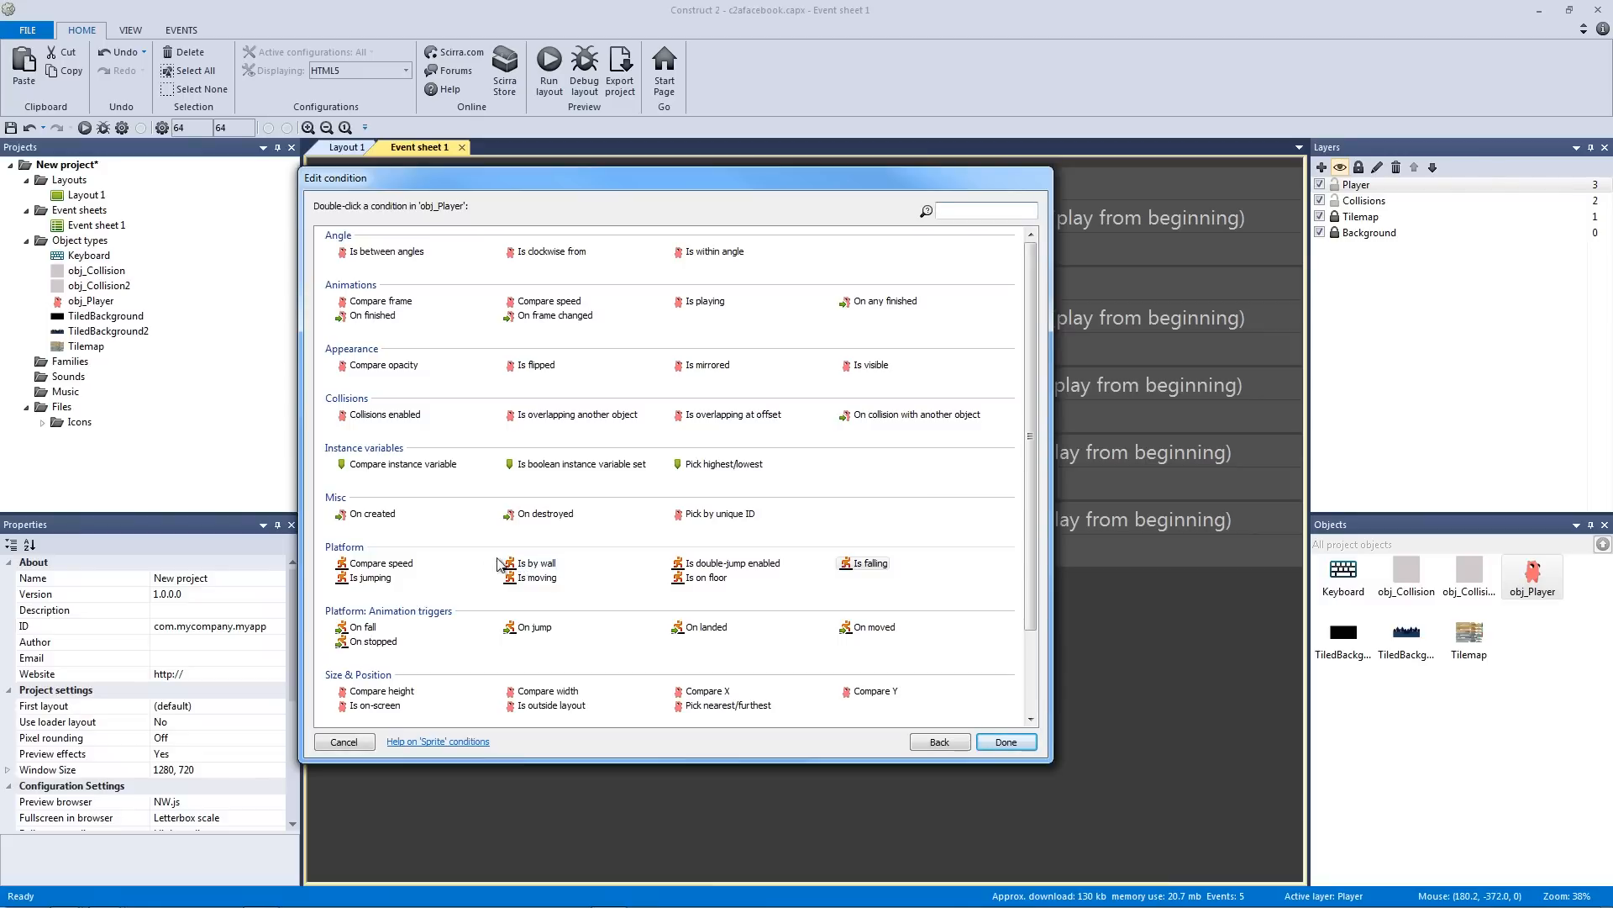
pyautogui.click(688, 580)
pyautogui.doubleClick(698, 579)
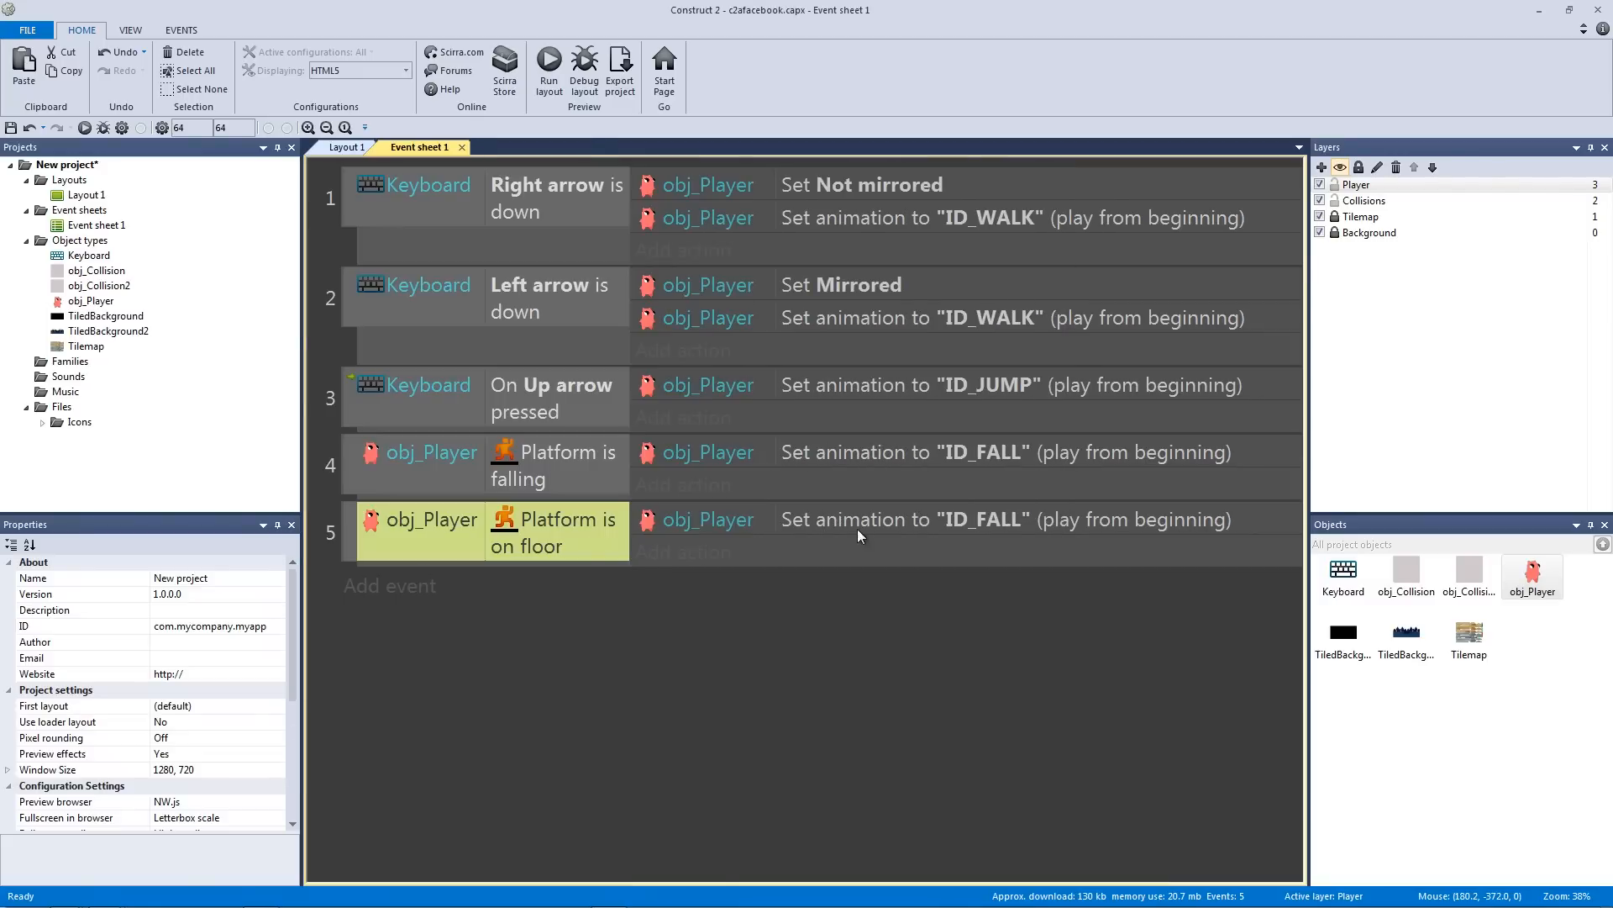
# Set the animation name in the on-floor event's action to "ID_IDLE"
pyautogui.click(895, 521)
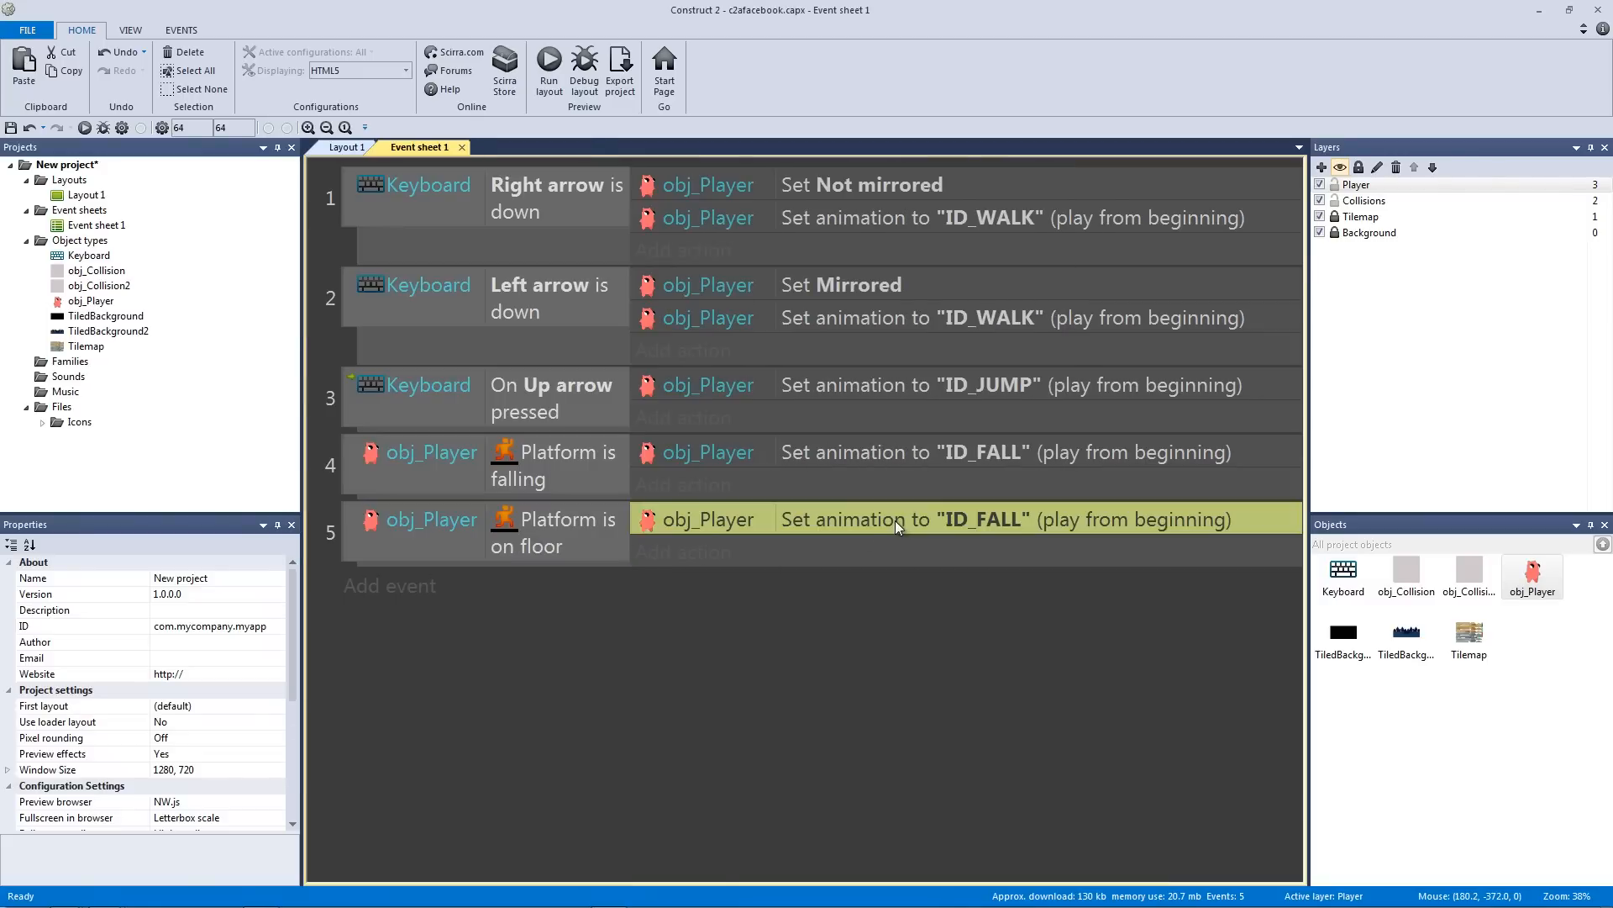
pyautogui.doubleClick(925, 522)
pyautogui.click(670, 360)
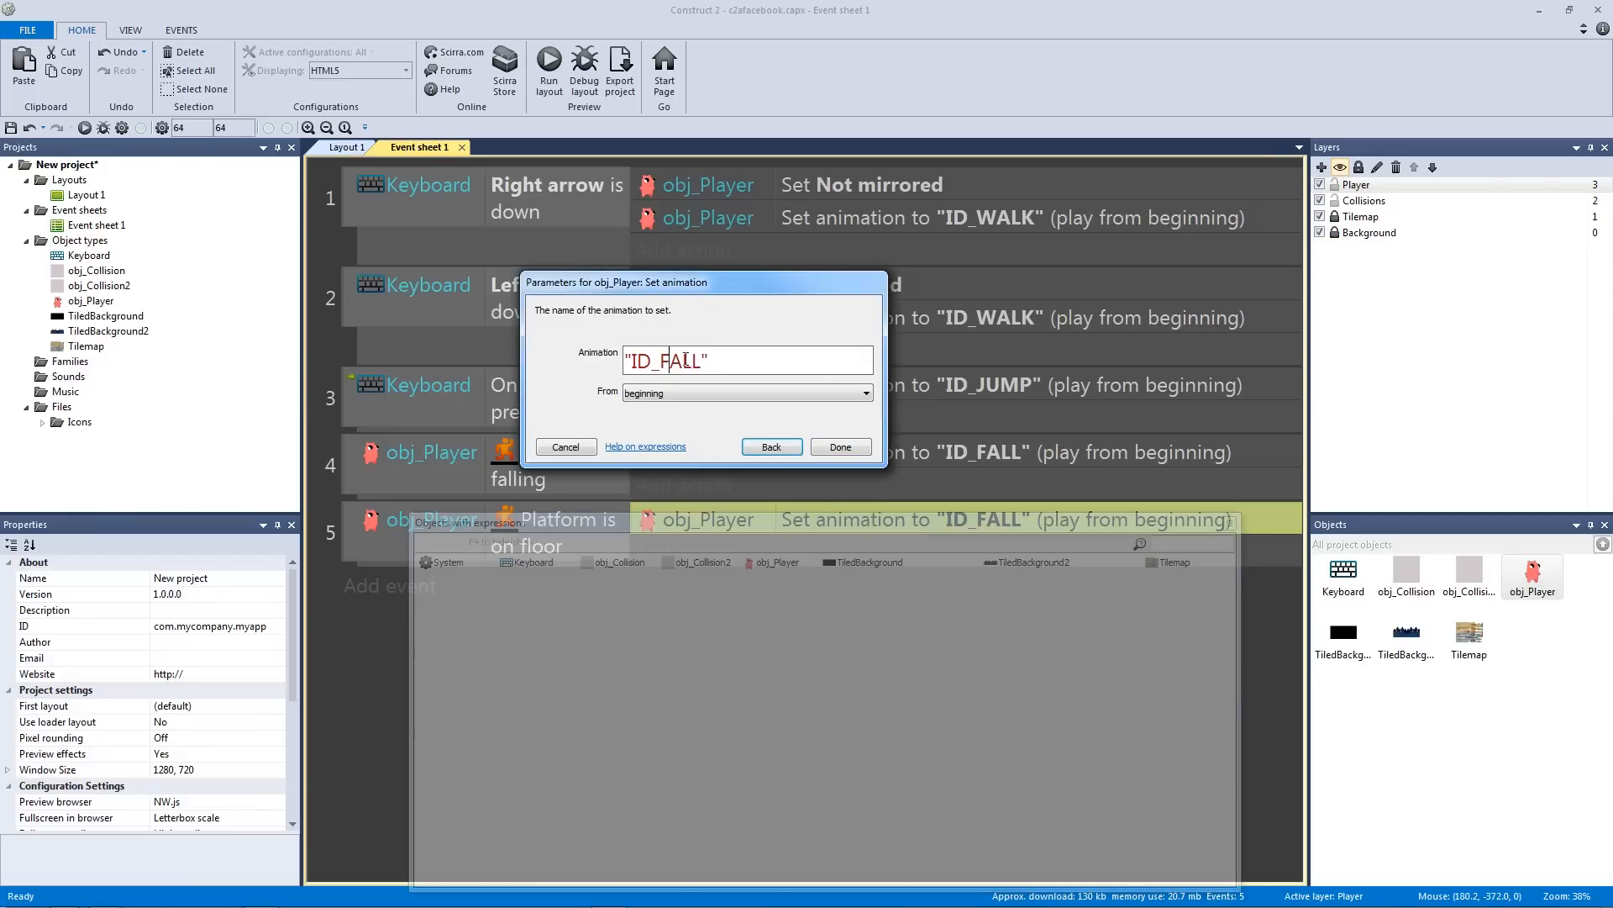
pyautogui.hotkey('shift', 'Left')
pyautogui.hotkey('shift', 'Left')
pyautogui.hotkey('shift', 'Left')
pyautogui.hotkey('shift', 'Left')
pyautogui.press('Return')
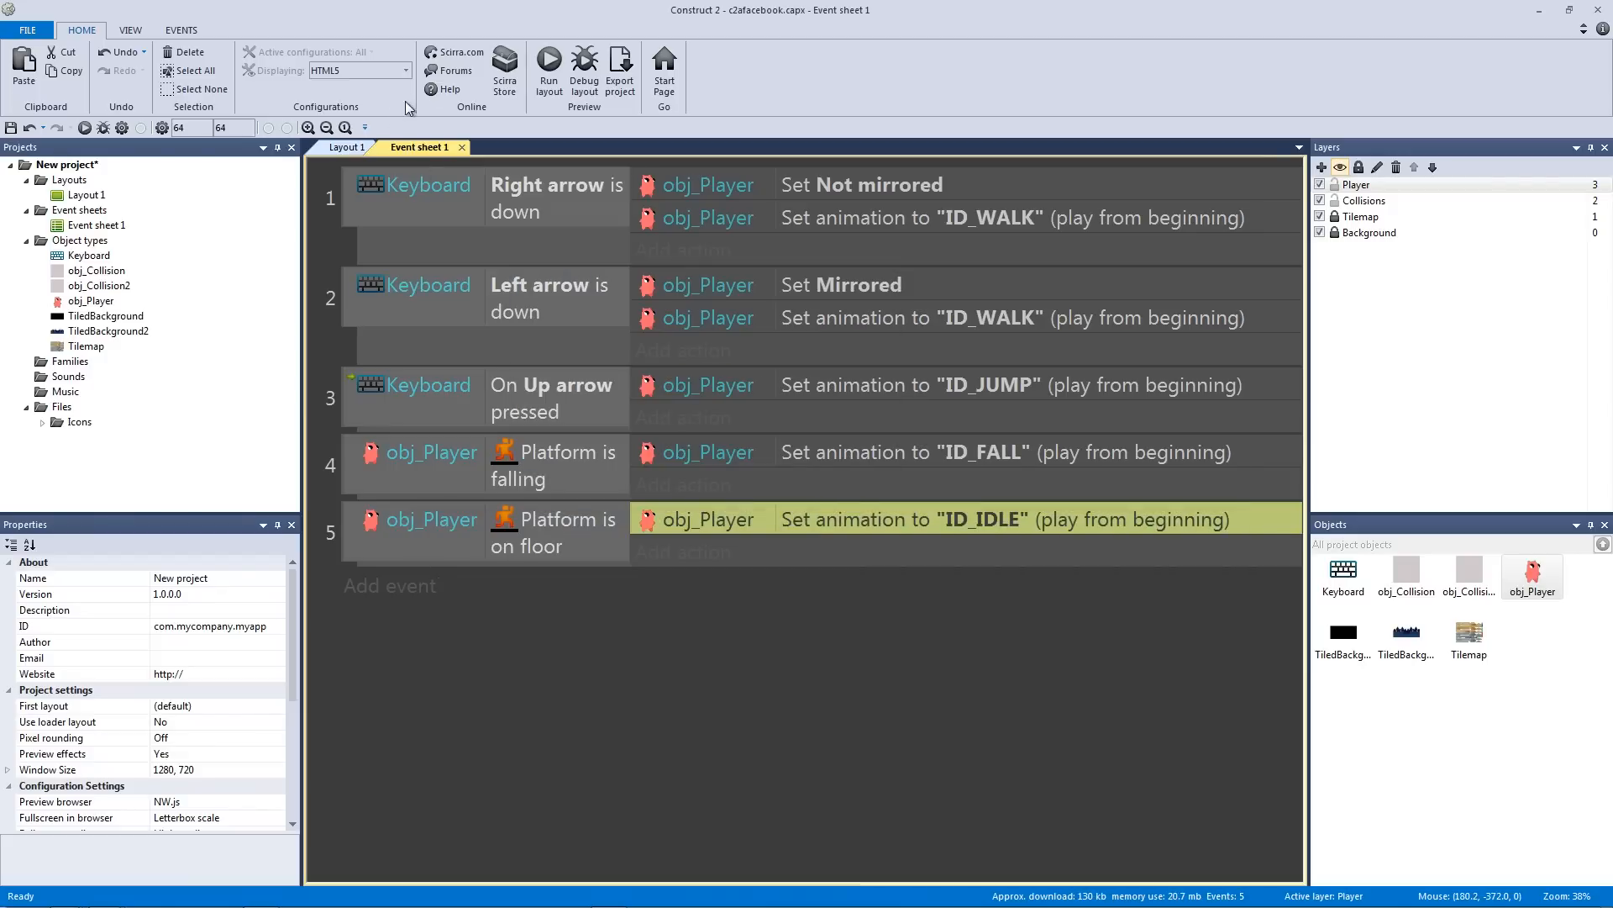
# Run the layout and test the player's walking, jumping, falling and idle animations, closing the preview when done
pyautogui.click(551, 60)
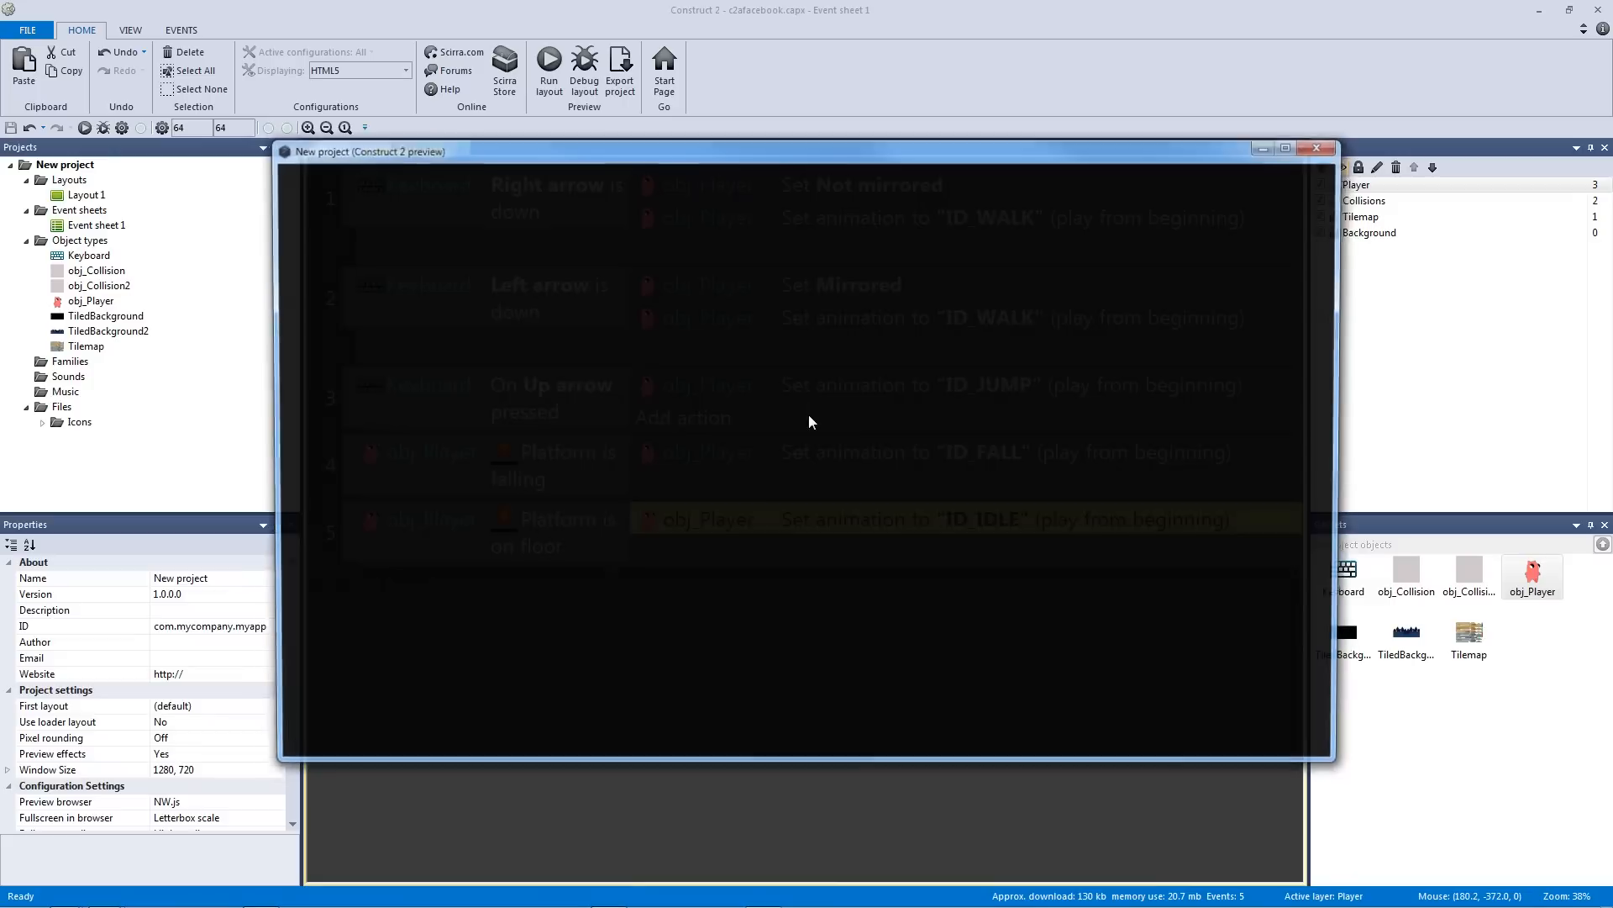
pyautogui.press('Right')
pyautogui.press('Up')
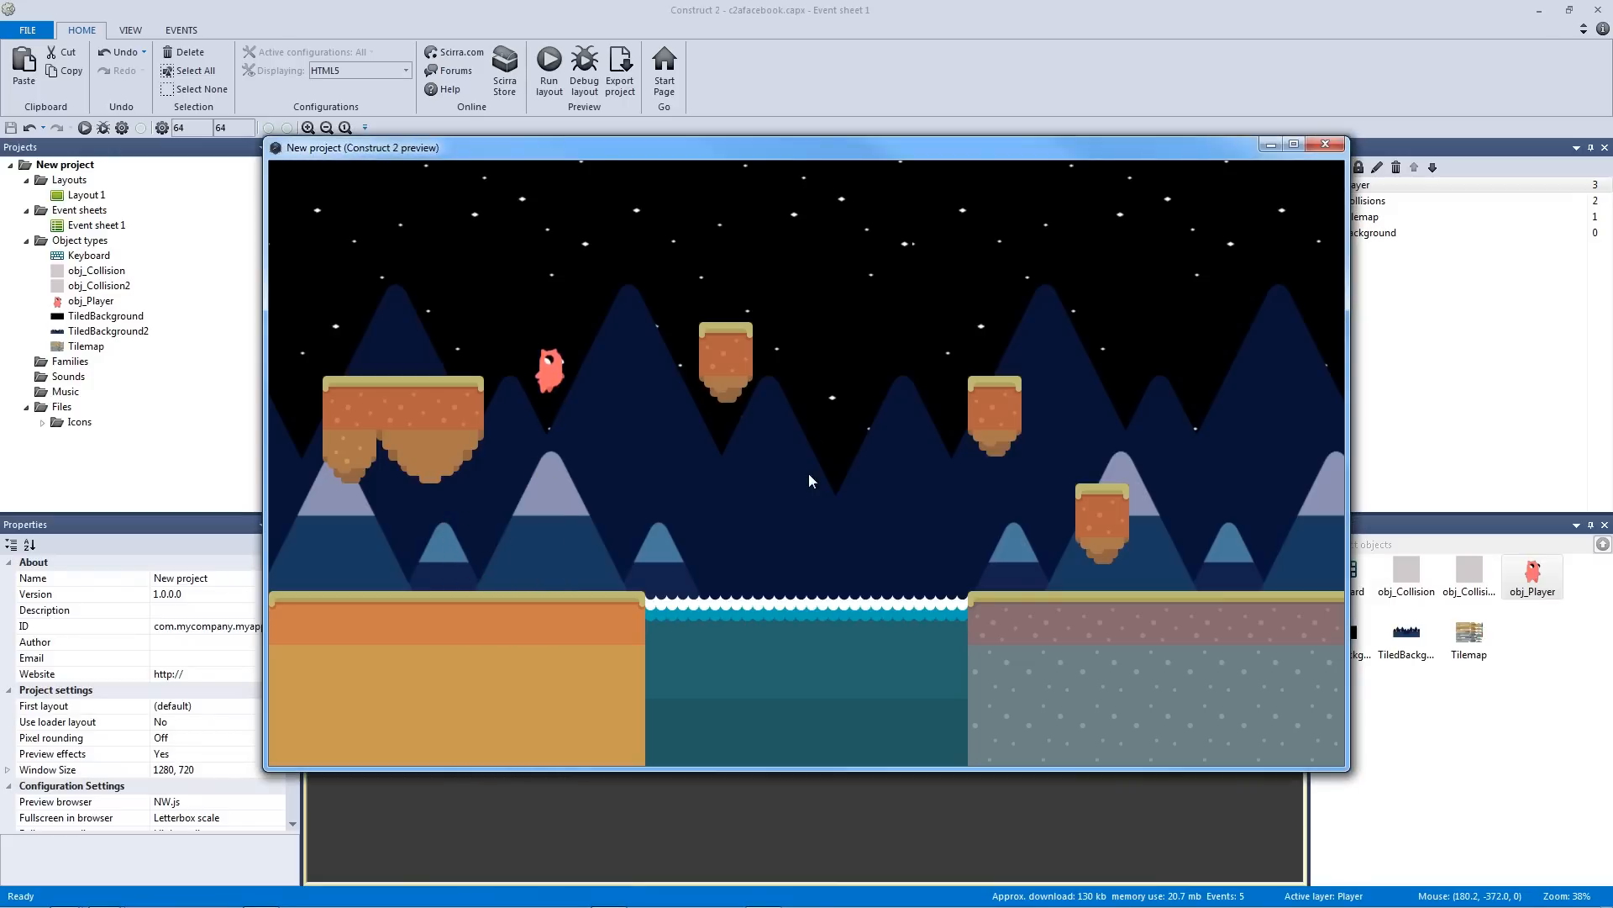
pyautogui.press('Up')
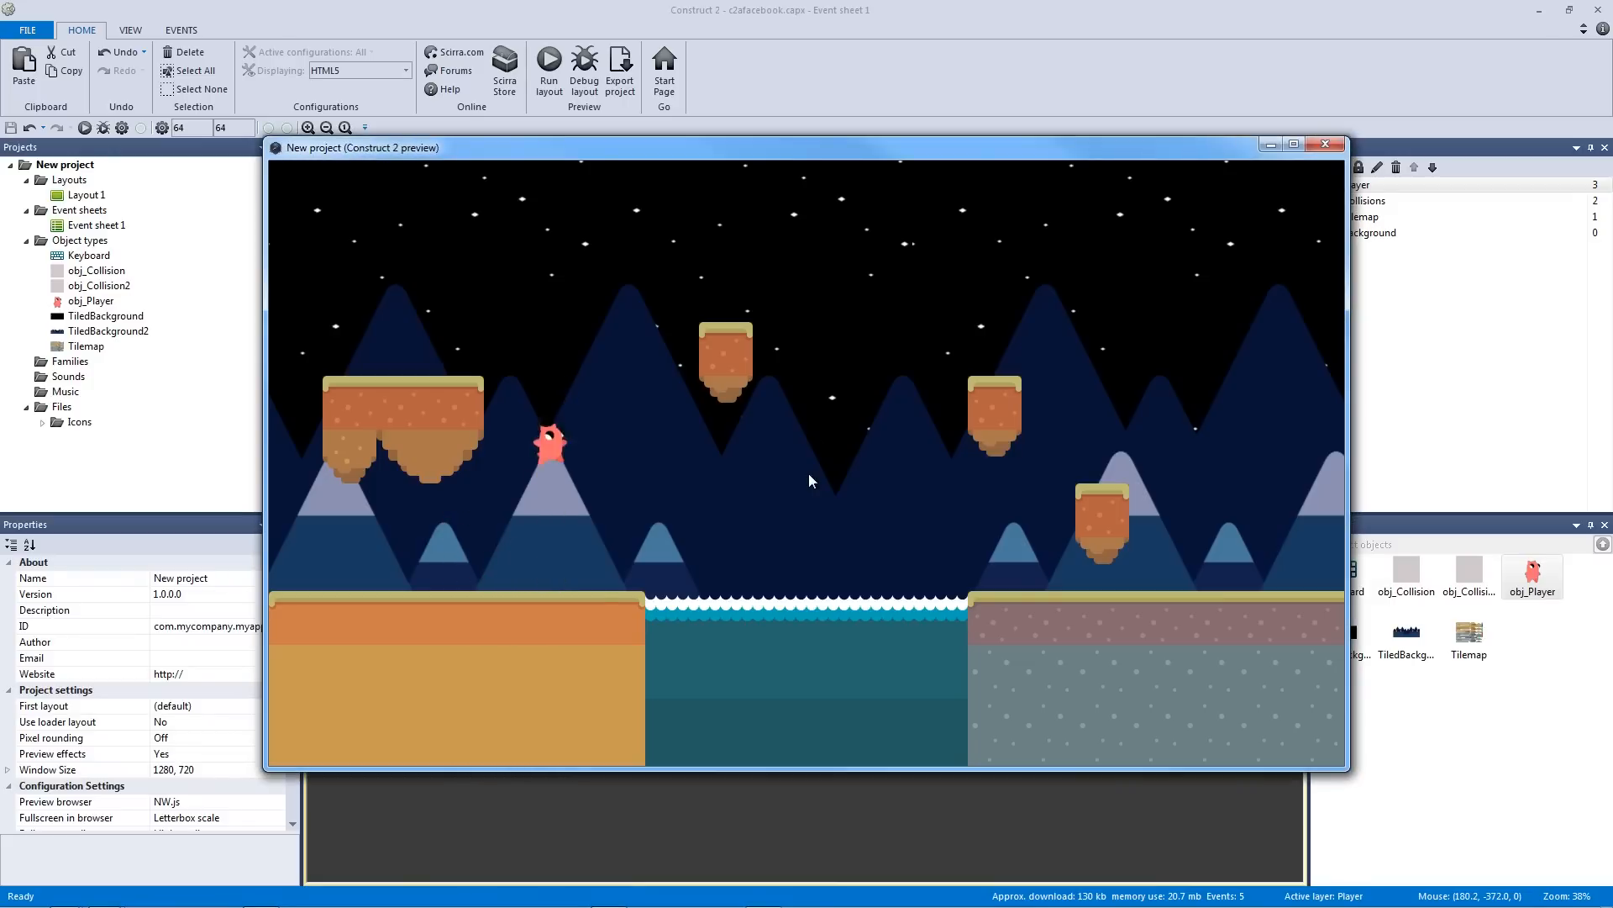
pyautogui.press('Left')
pyautogui.press('Right')
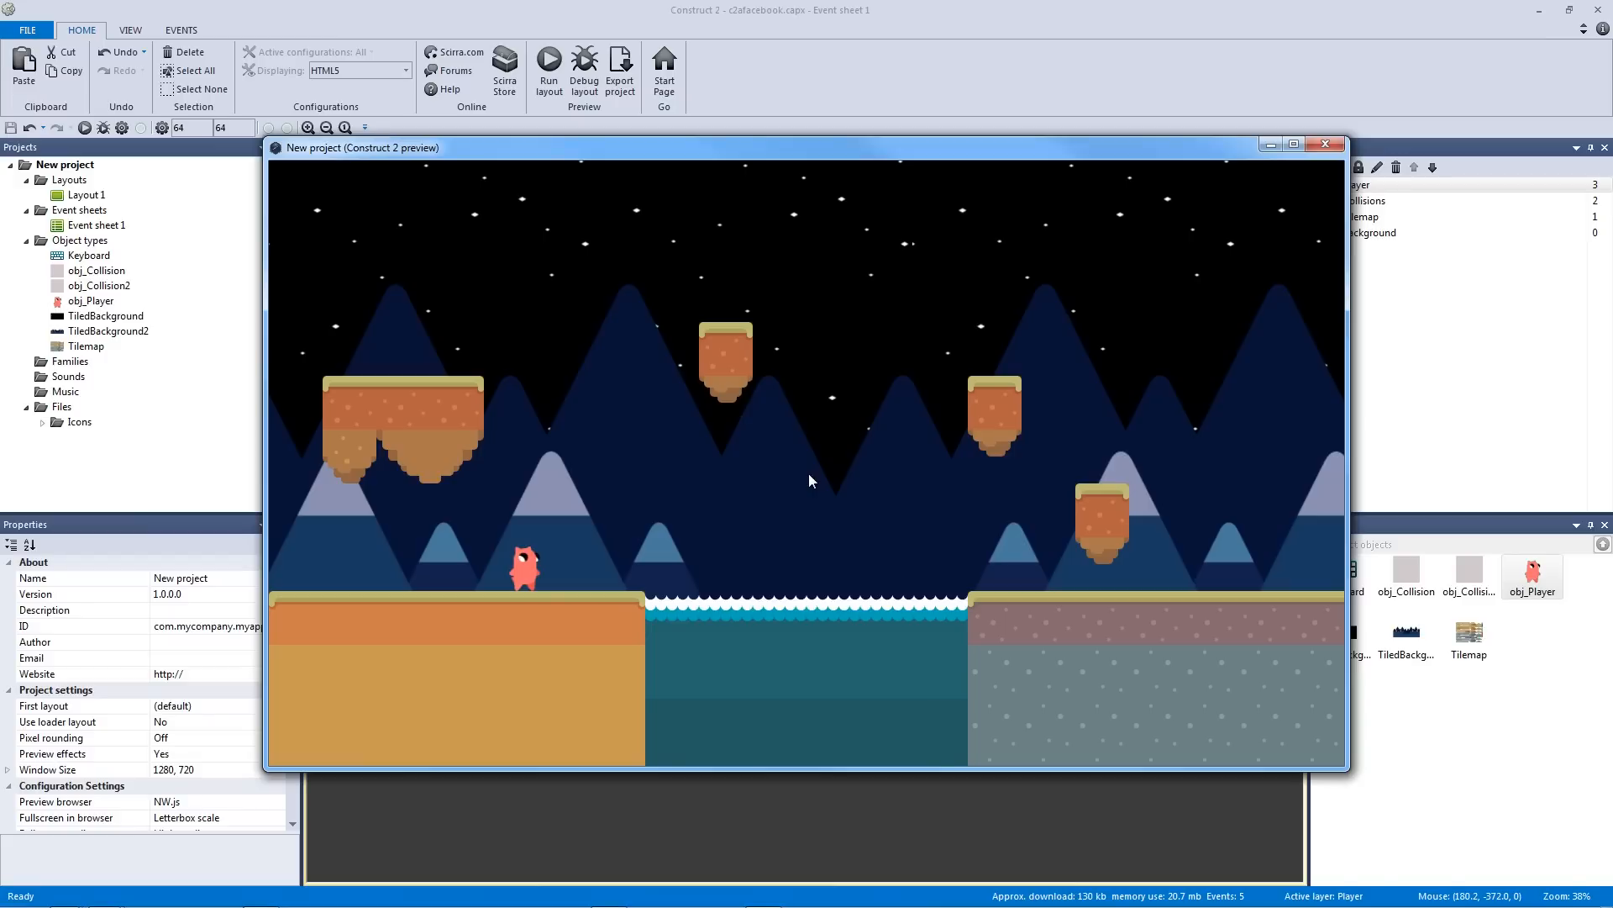
pyautogui.press('Left')
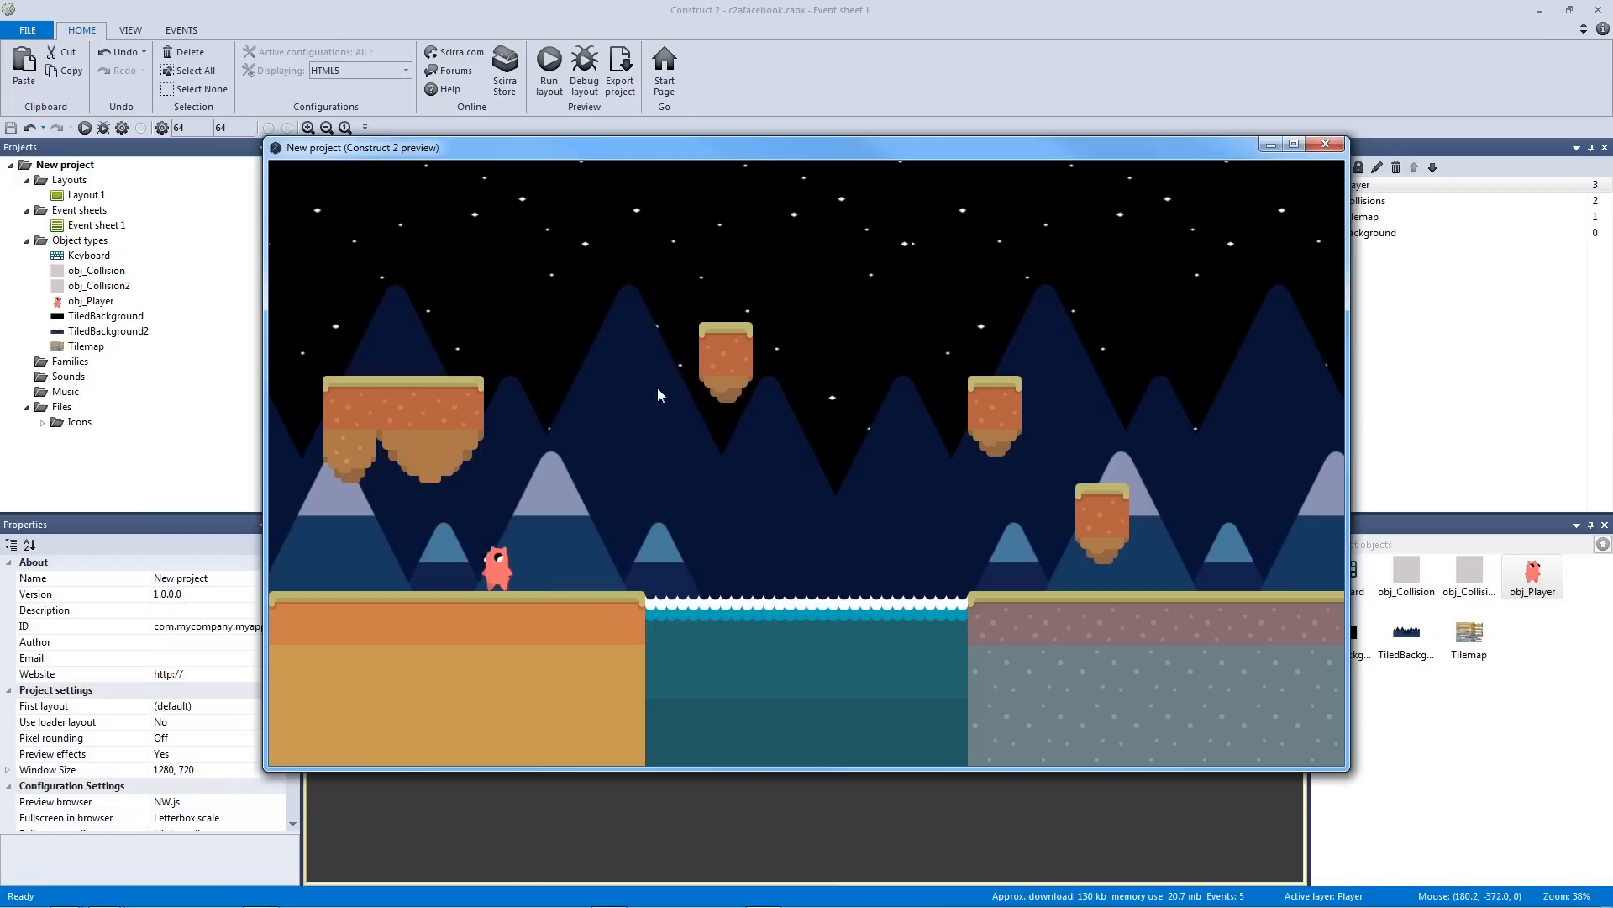
pyautogui.press('Right')
pyautogui.press('Up')
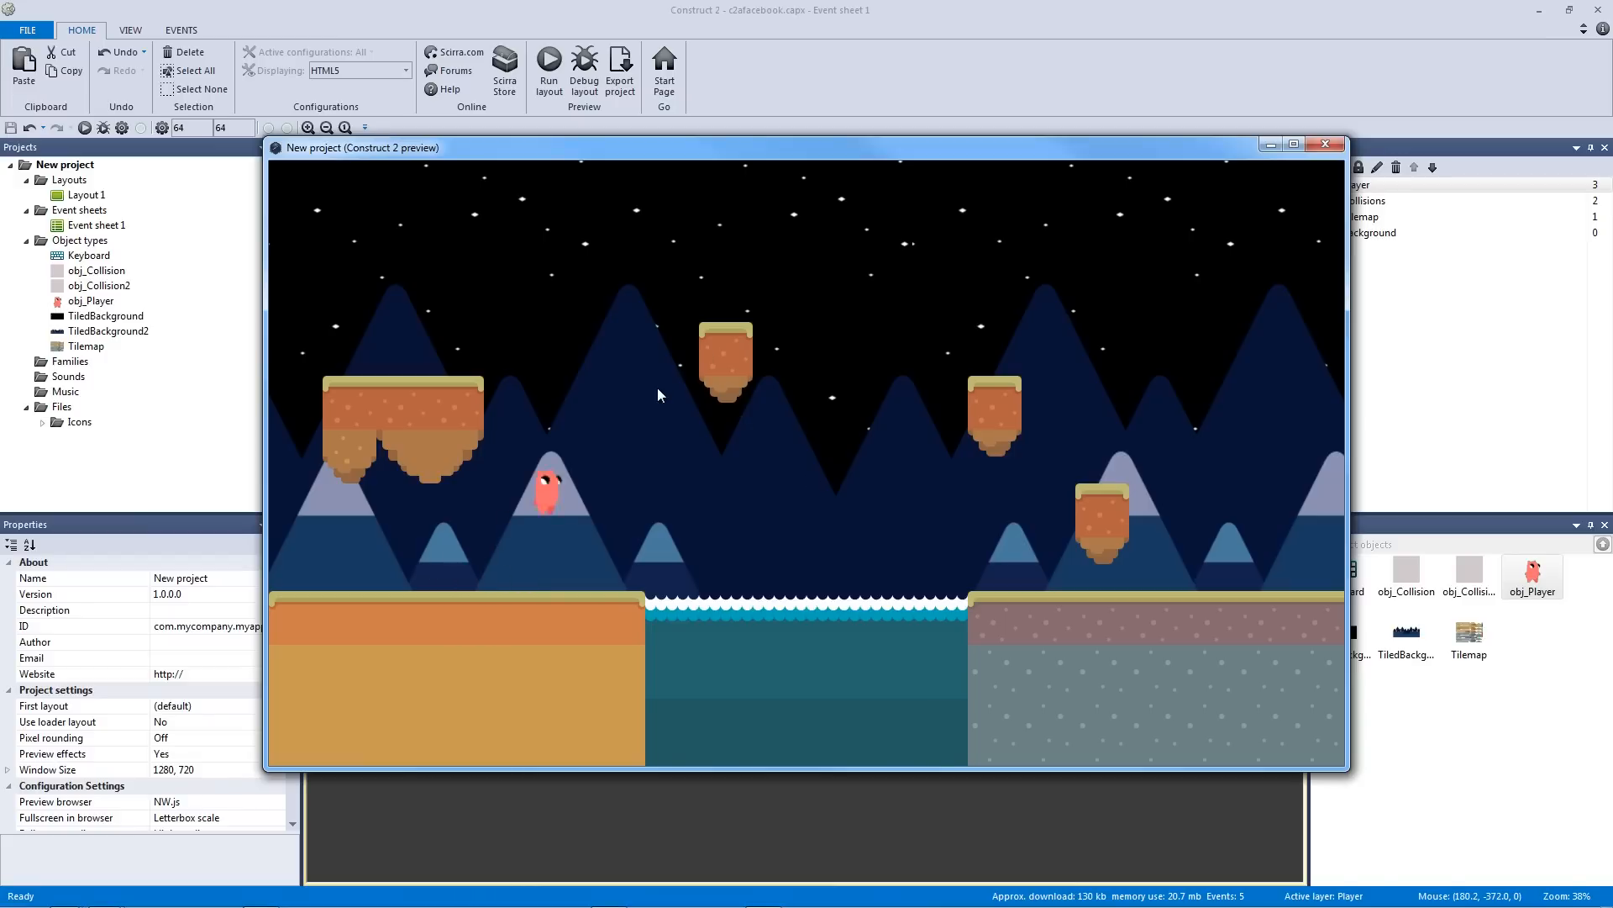
pyautogui.press('Left')
pyautogui.press('Up')
pyautogui.press('Right')
pyautogui.press('Left')
pyautogui.press('Right')
pyautogui.press('Left')
pyautogui.press('Right')
pyautogui.press('Left')
pyautogui.press('Right')
pyautogui.press('Left')
pyautogui.press('Right')
pyautogui.press('Left')
pyautogui.press('Right')
pyautogui.press('Up')
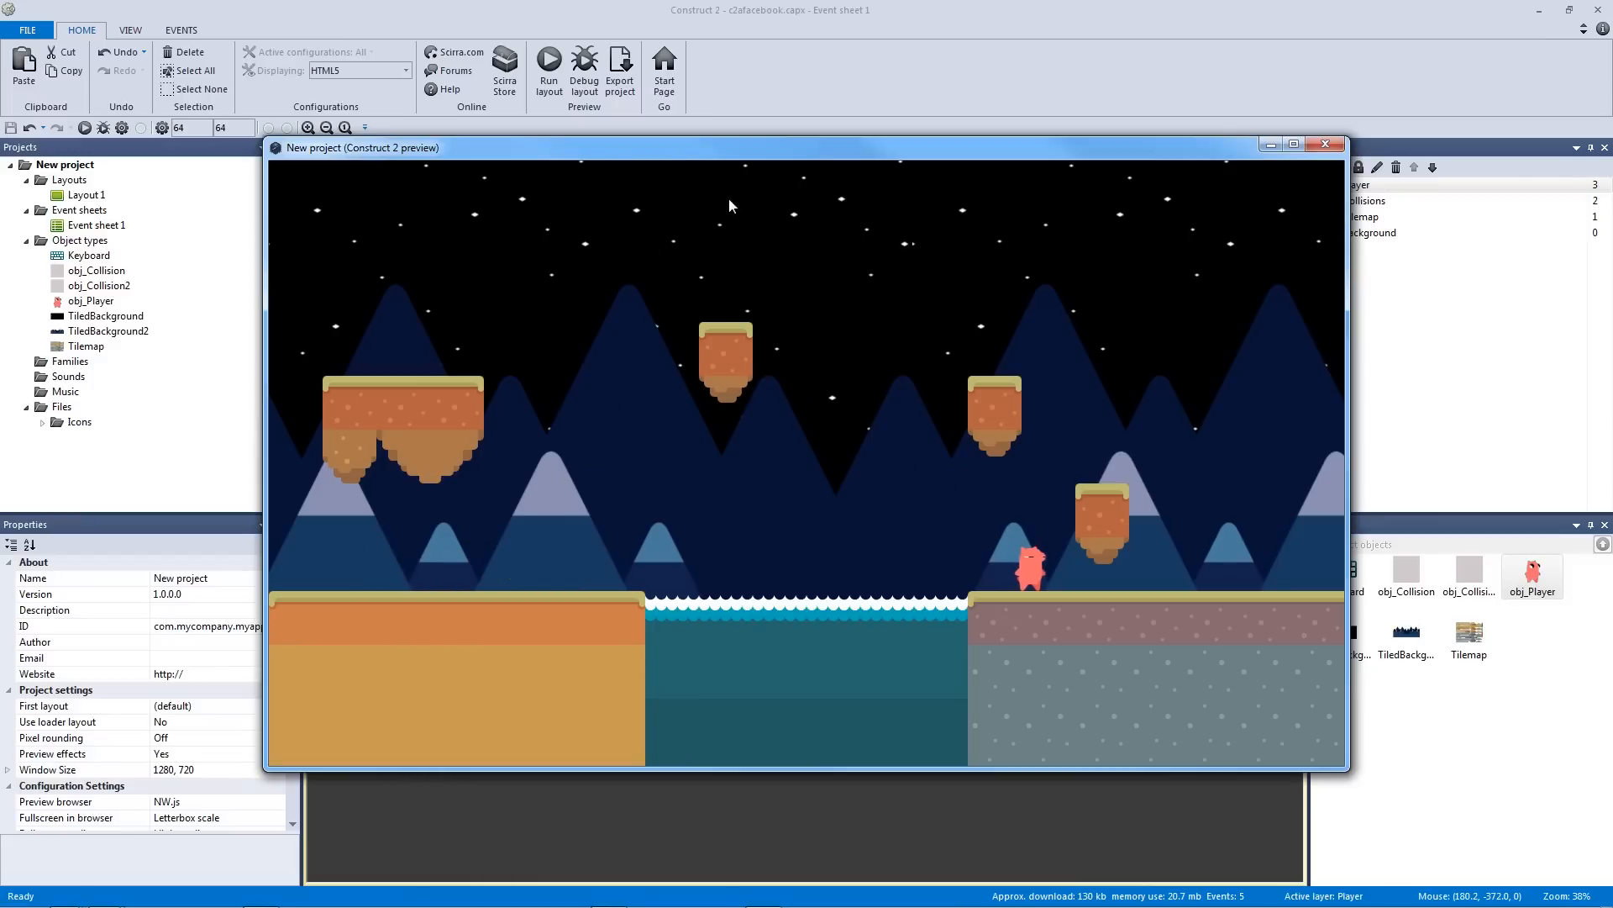
pyautogui.click(1325, 145)
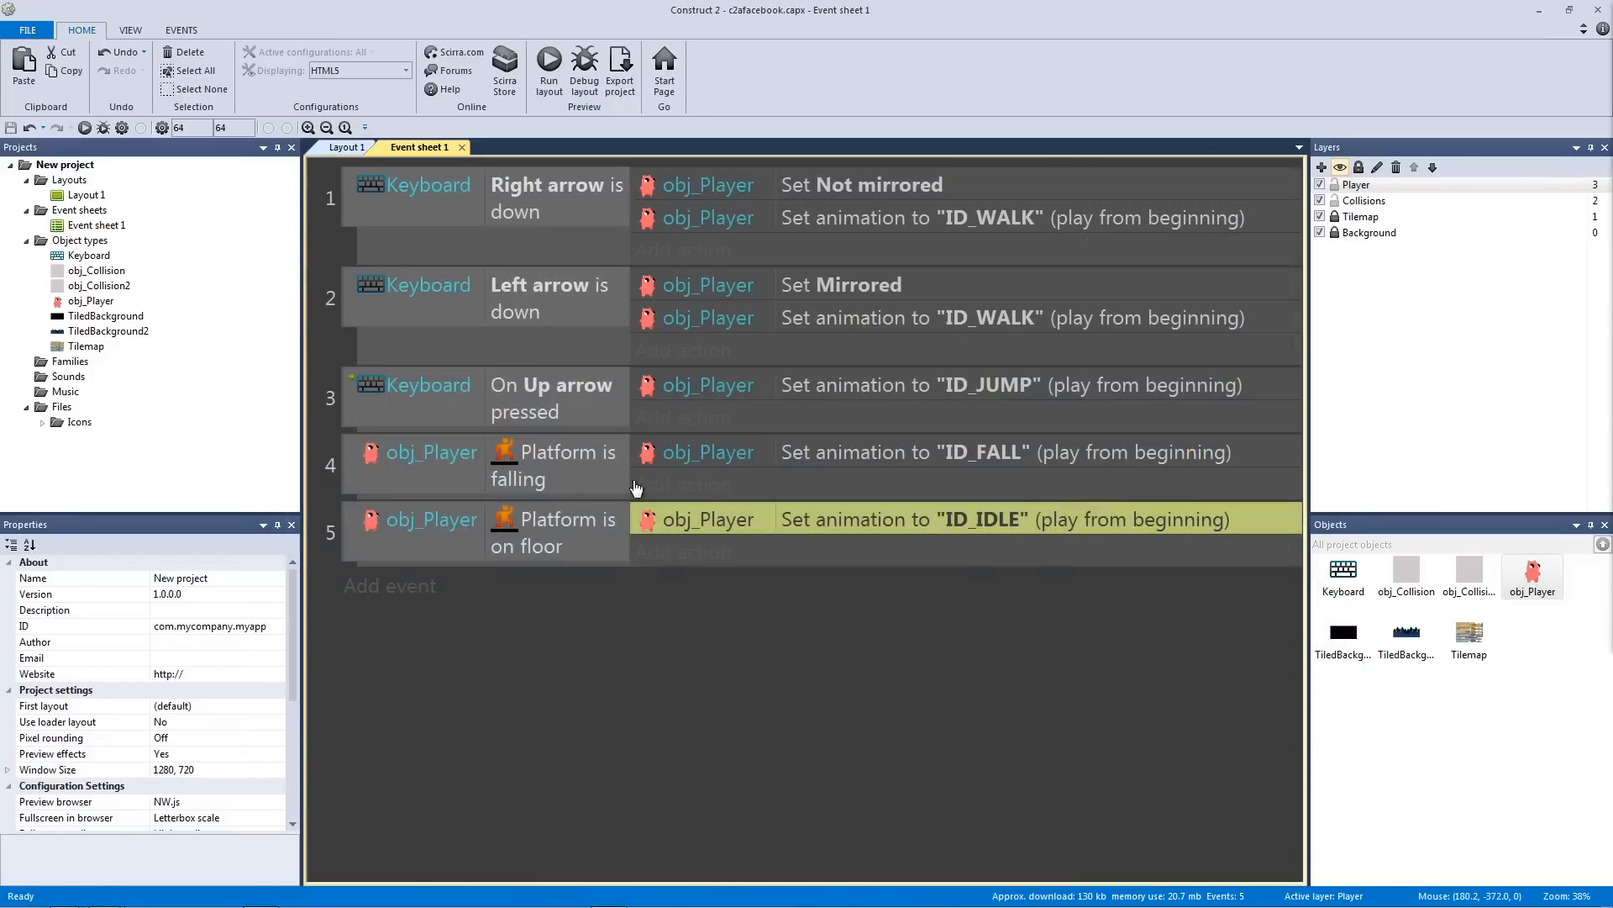
# Add the obj_Player Platform "Is moving" condition to the on-floor event
pyautogui.click(358, 550)
pyautogui.click(486, 583)
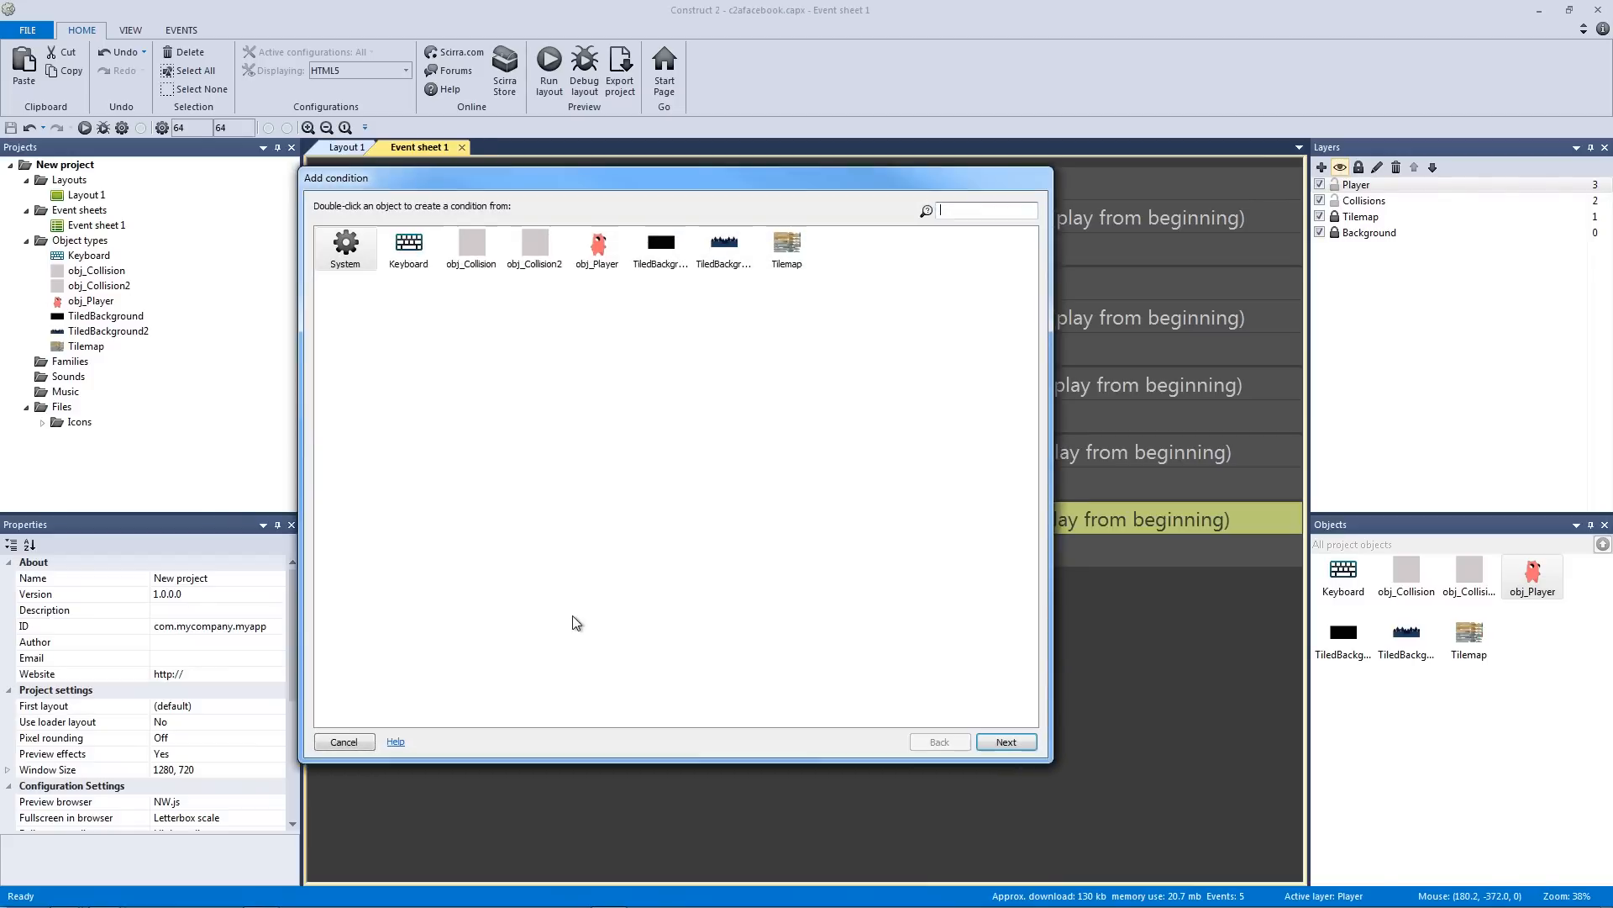
pyautogui.doubleClick(591, 264)
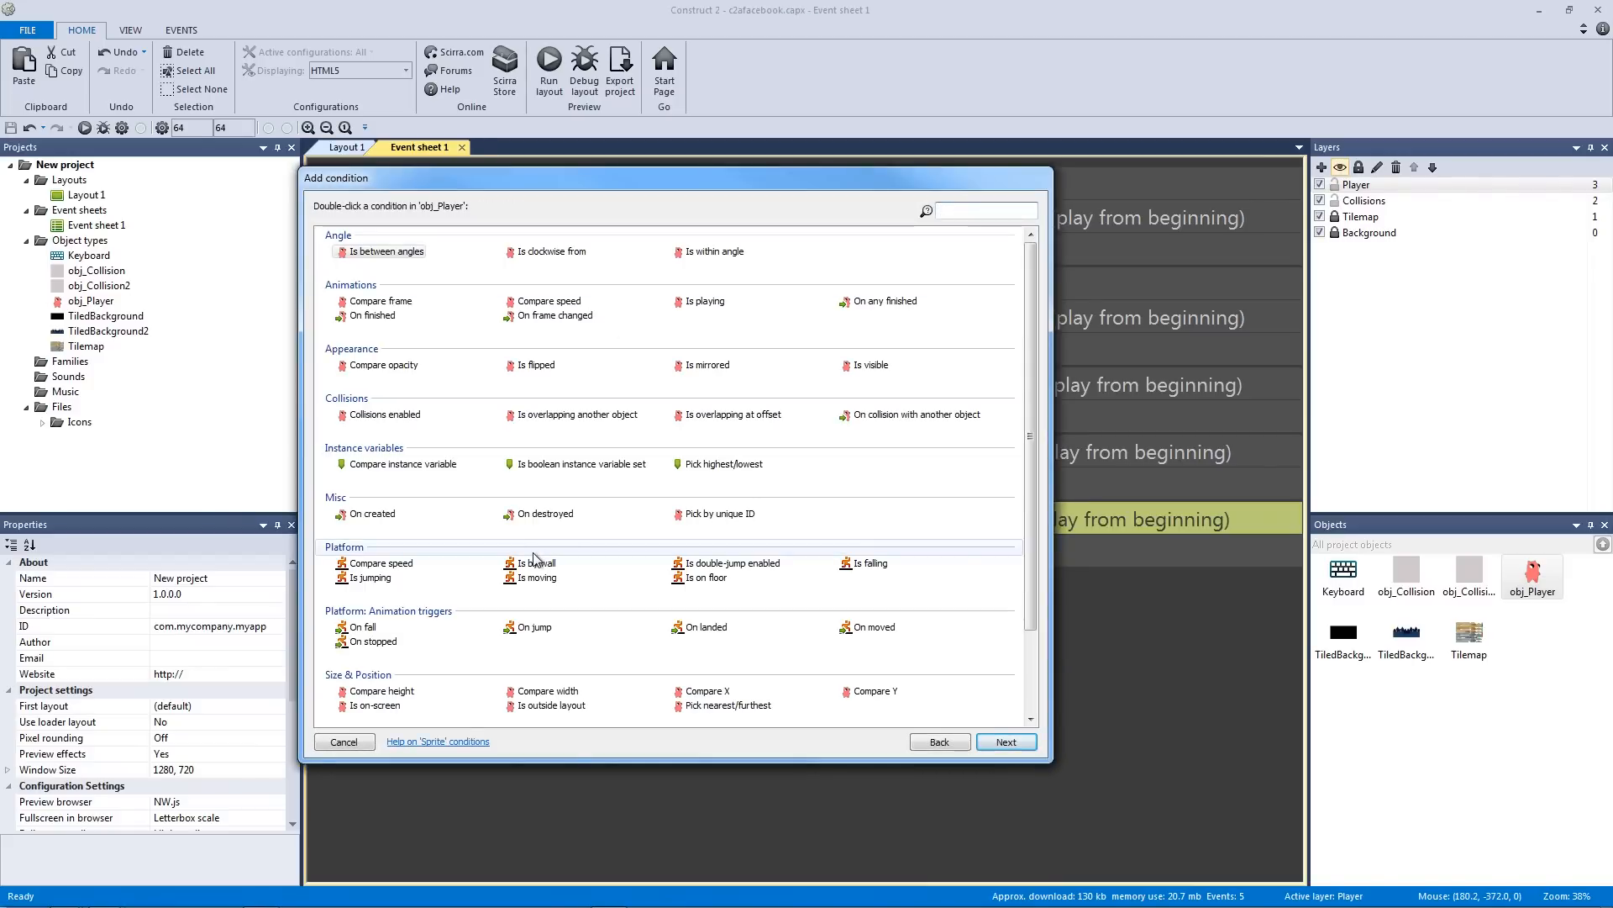
pyautogui.click(538, 578)
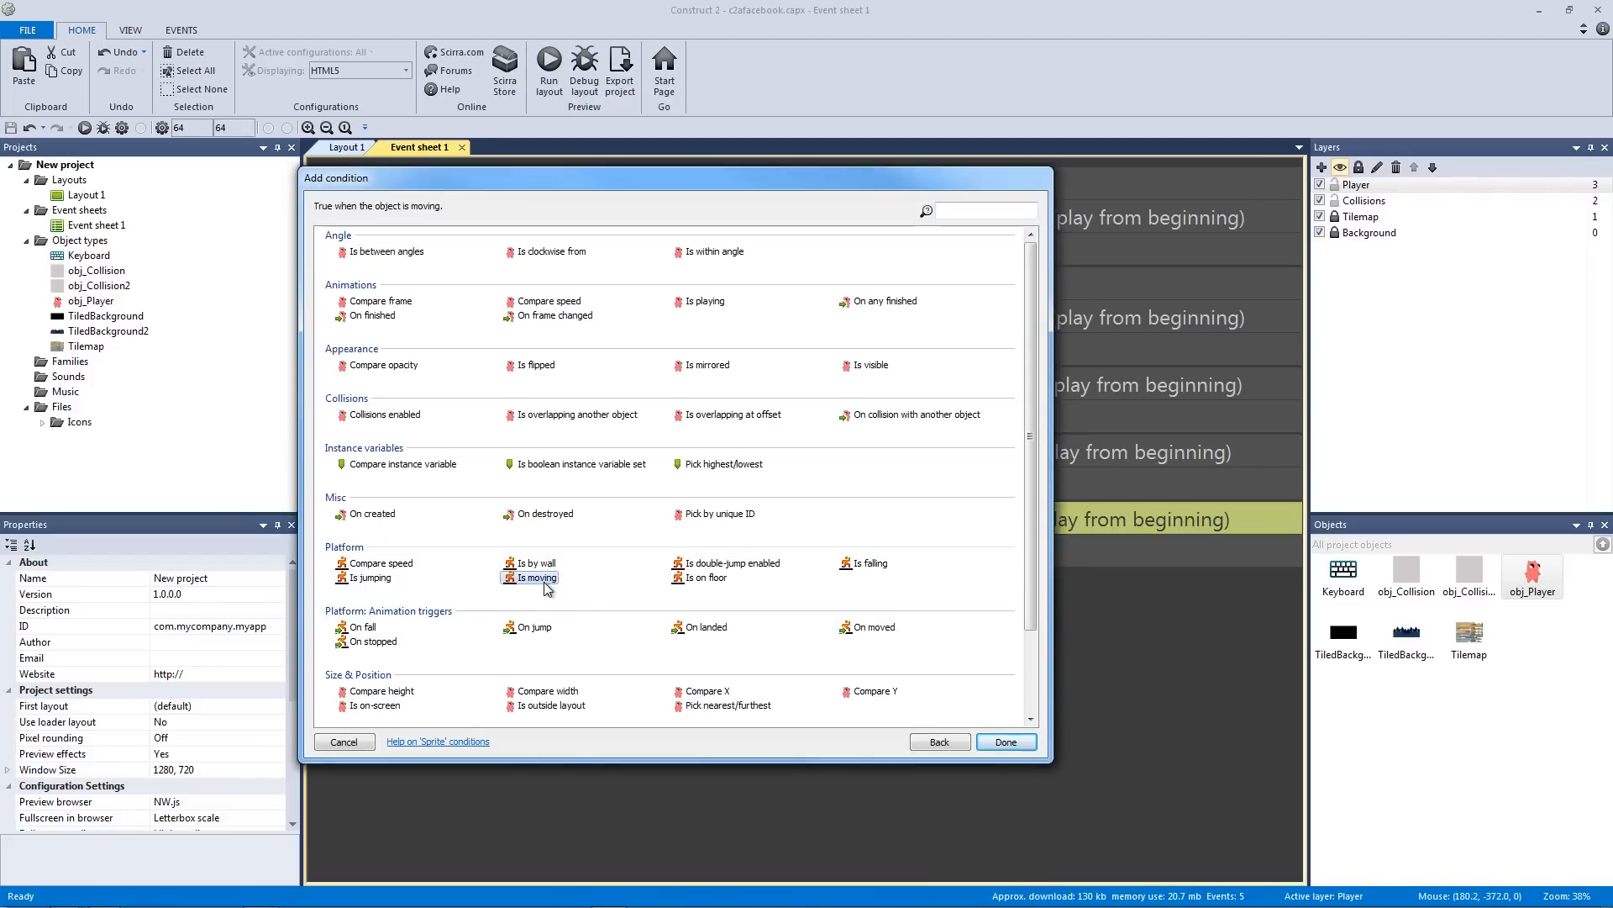
pyautogui.doubleClick(538, 579)
# Invert the "Platform is moving" condition in the on-floor event
pyautogui.click(518, 555)
pyautogui.click(519, 583)
pyautogui.click(526, 554)
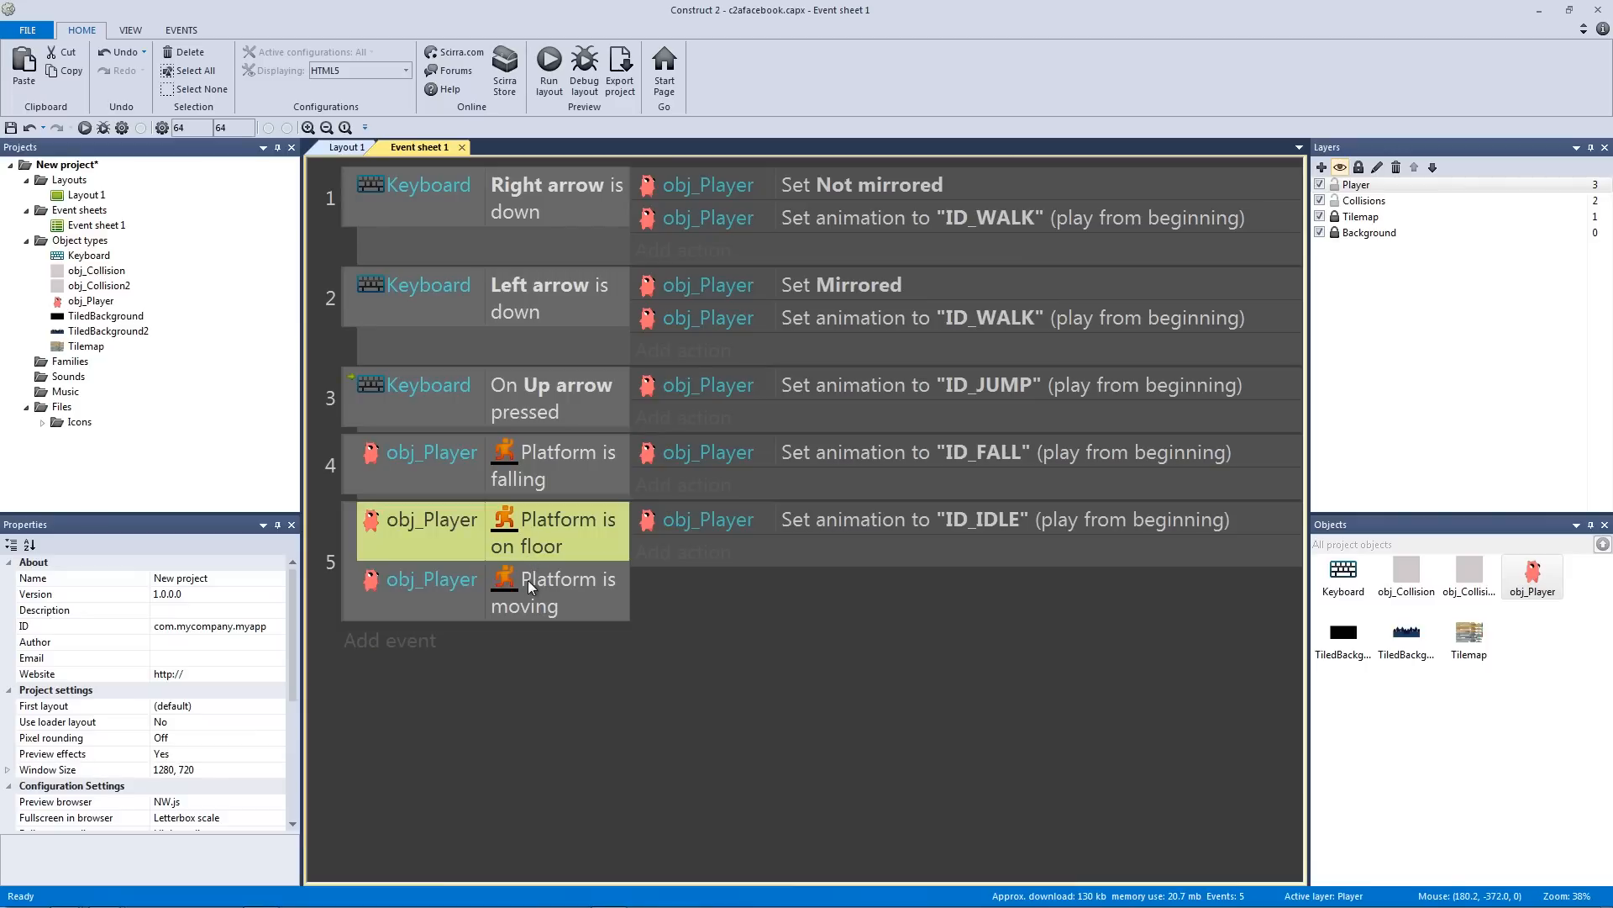
pyautogui.click(534, 581)
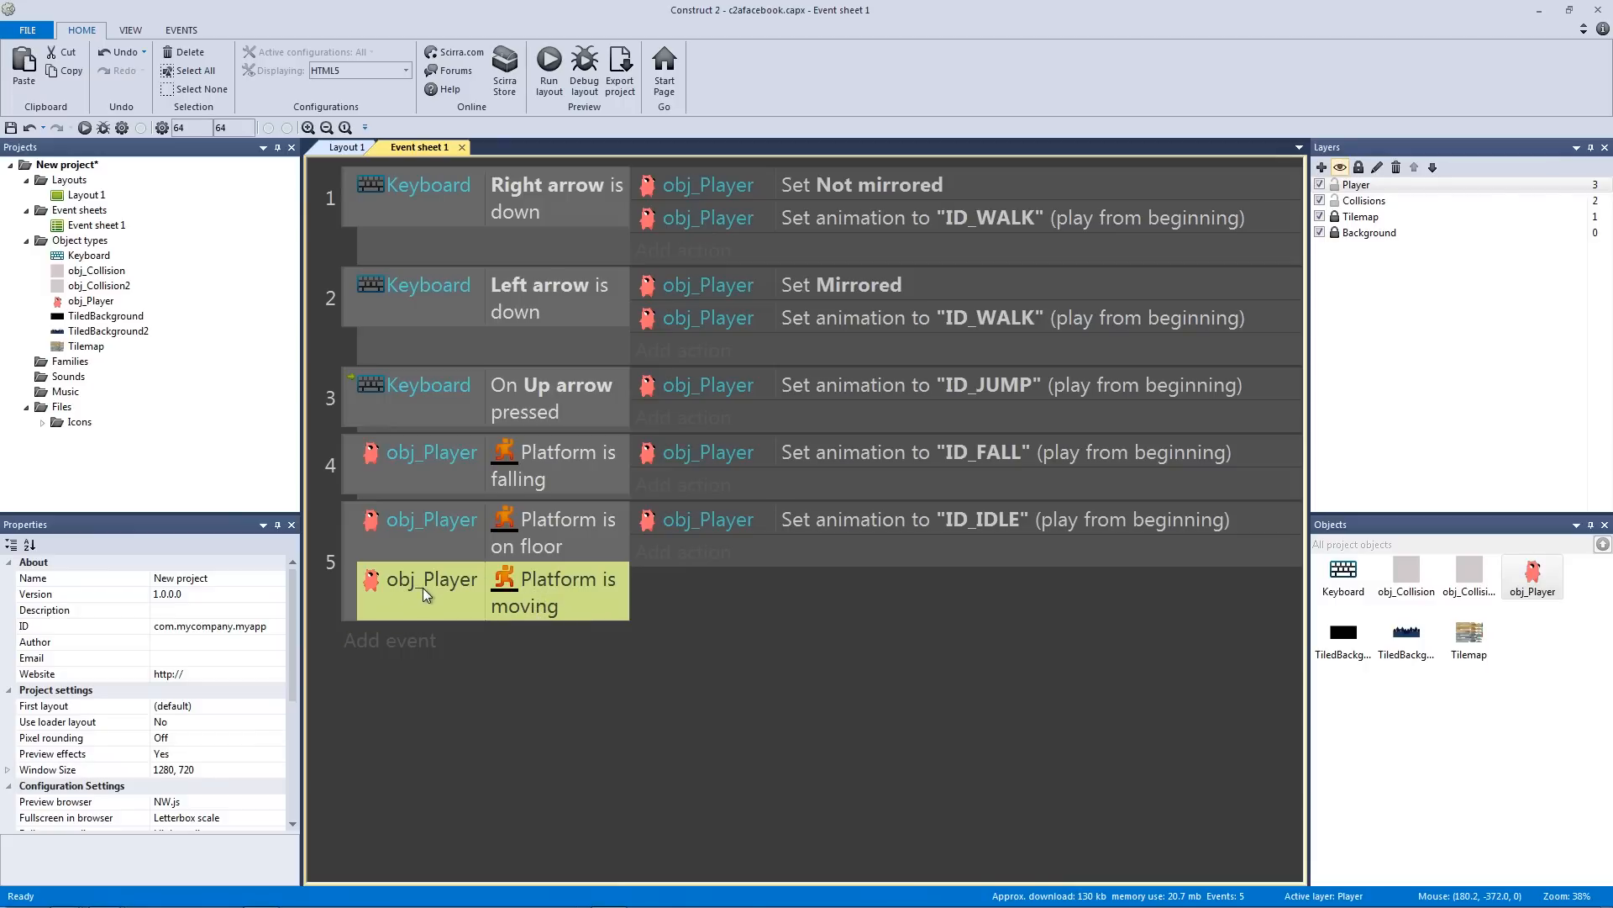
pyautogui.press('i')
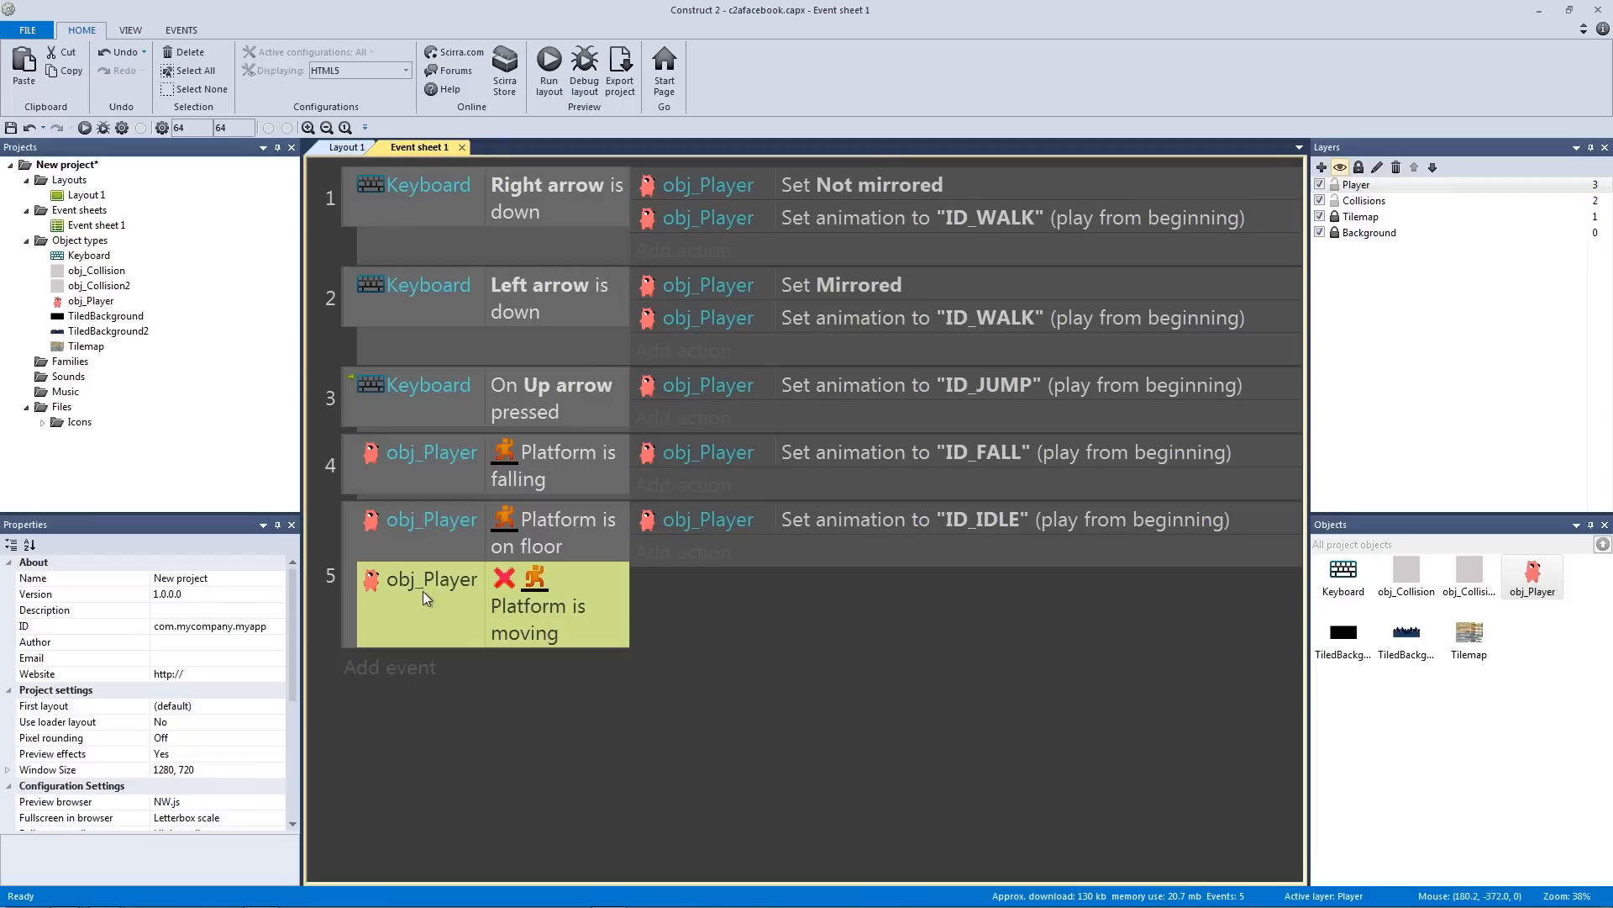
pyautogui.click(506, 543)
pyautogui.click(506, 598)
pyautogui.click(527, 546)
pyautogui.click(532, 604)
pyautogui.click(865, 528)
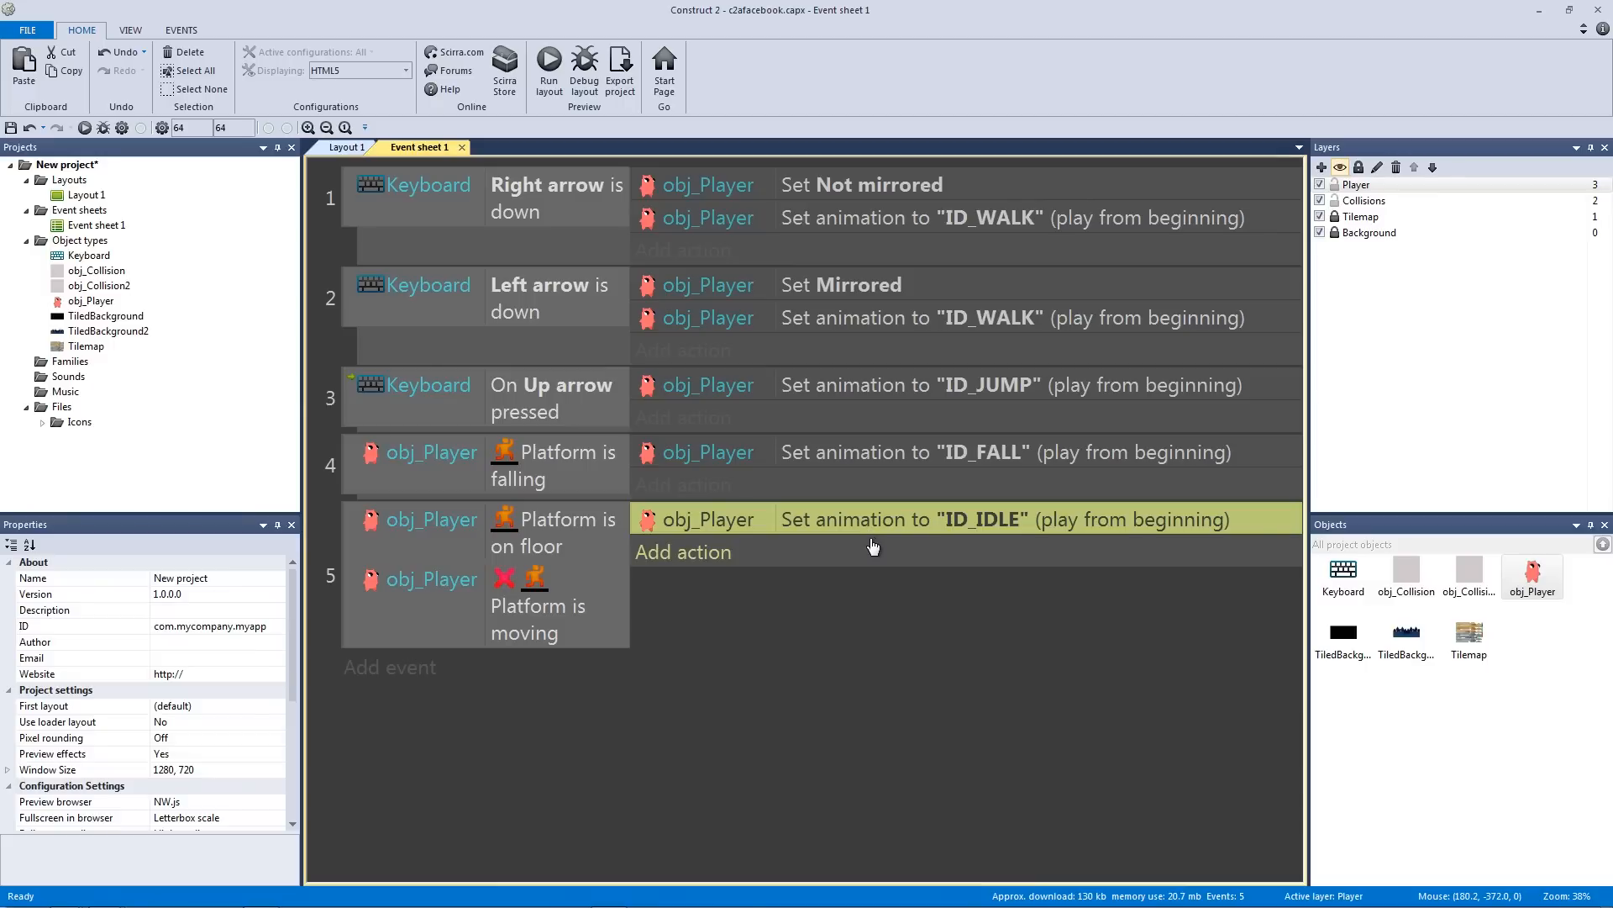
pyautogui.click(516, 209)
pyautogui.click(593, 341)
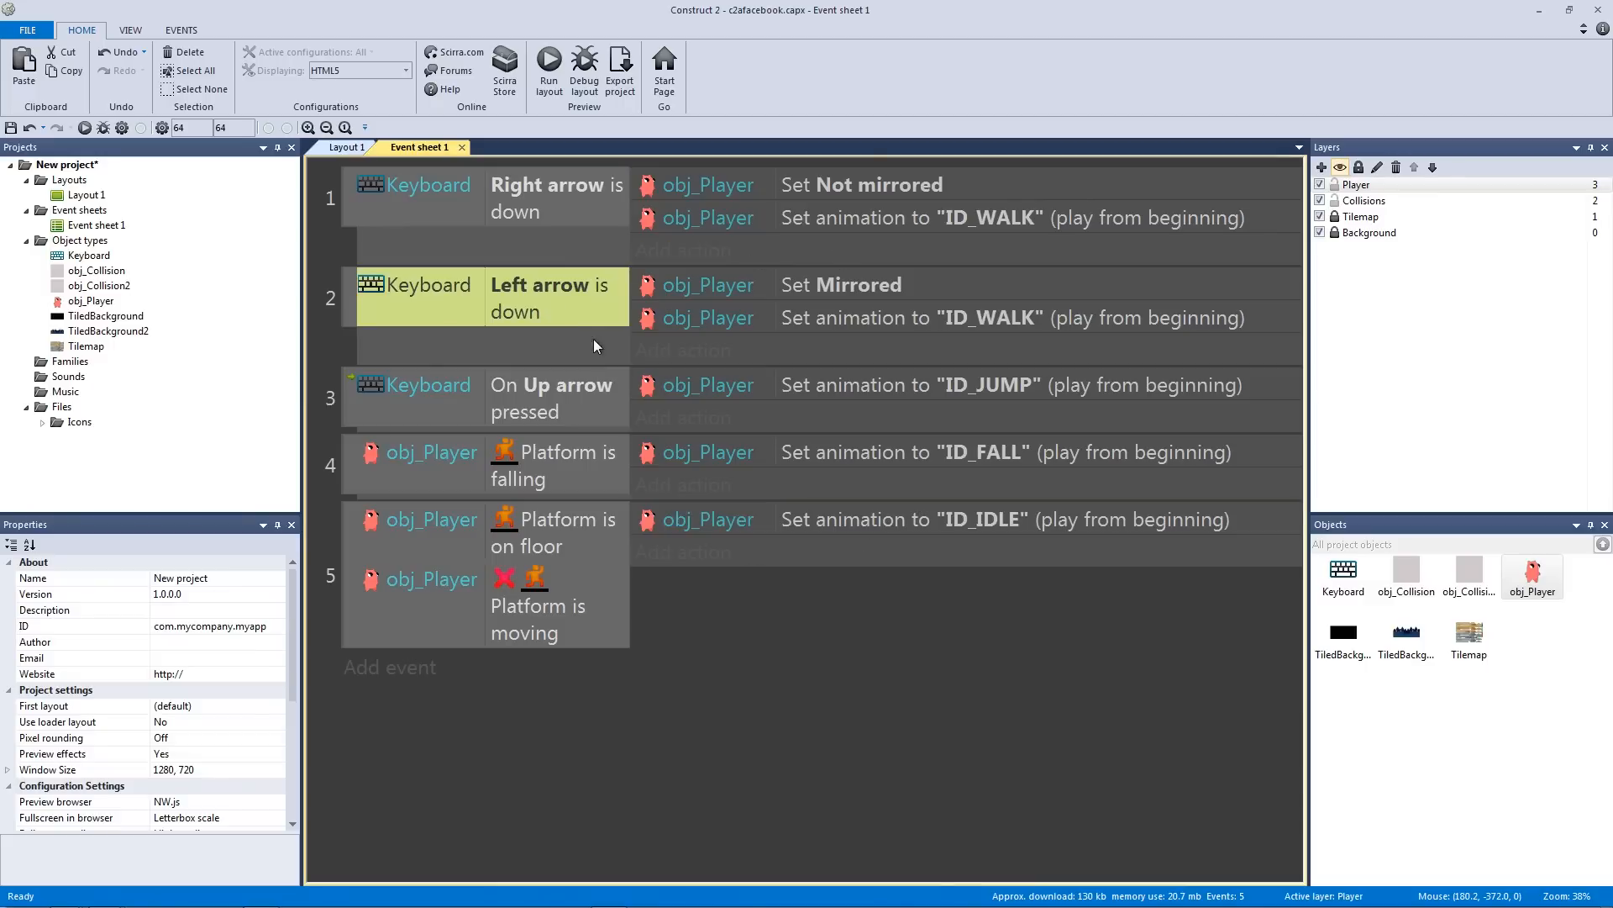
# Save the project and run the layout to test the player's animations while walking and jumping, closing the preview when done
pyautogui.hotkey('ctrl', 's')
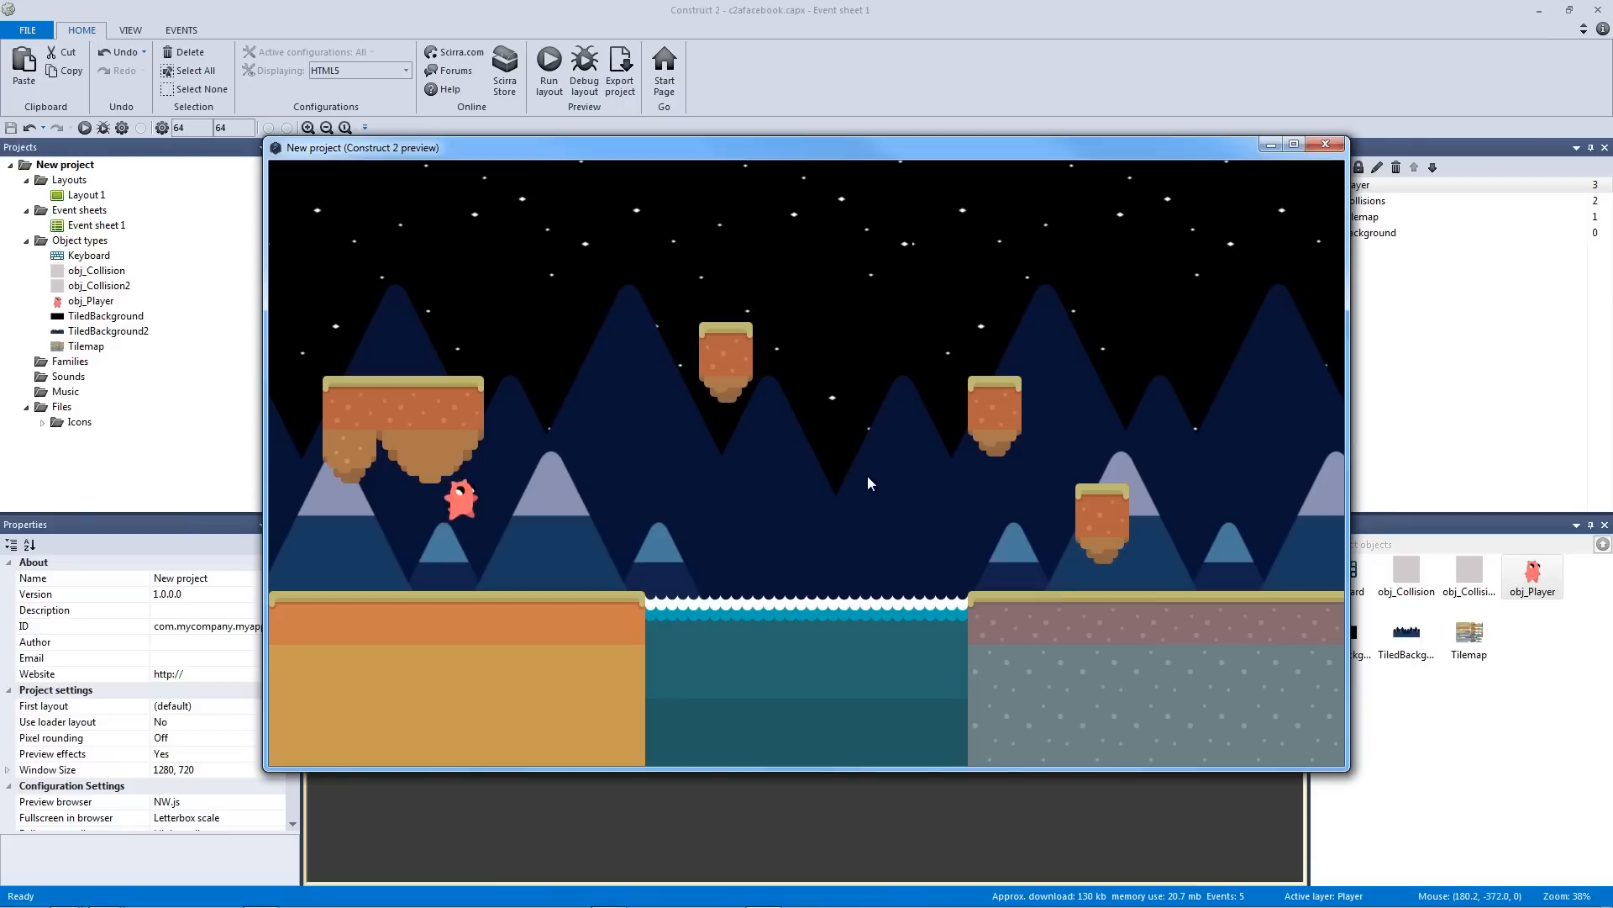
pyautogui.press('Right')
pyautogui.press('Left')
pyautogui.press('Right')
pyautogui.press('Up')
pyautogui.press('Right')
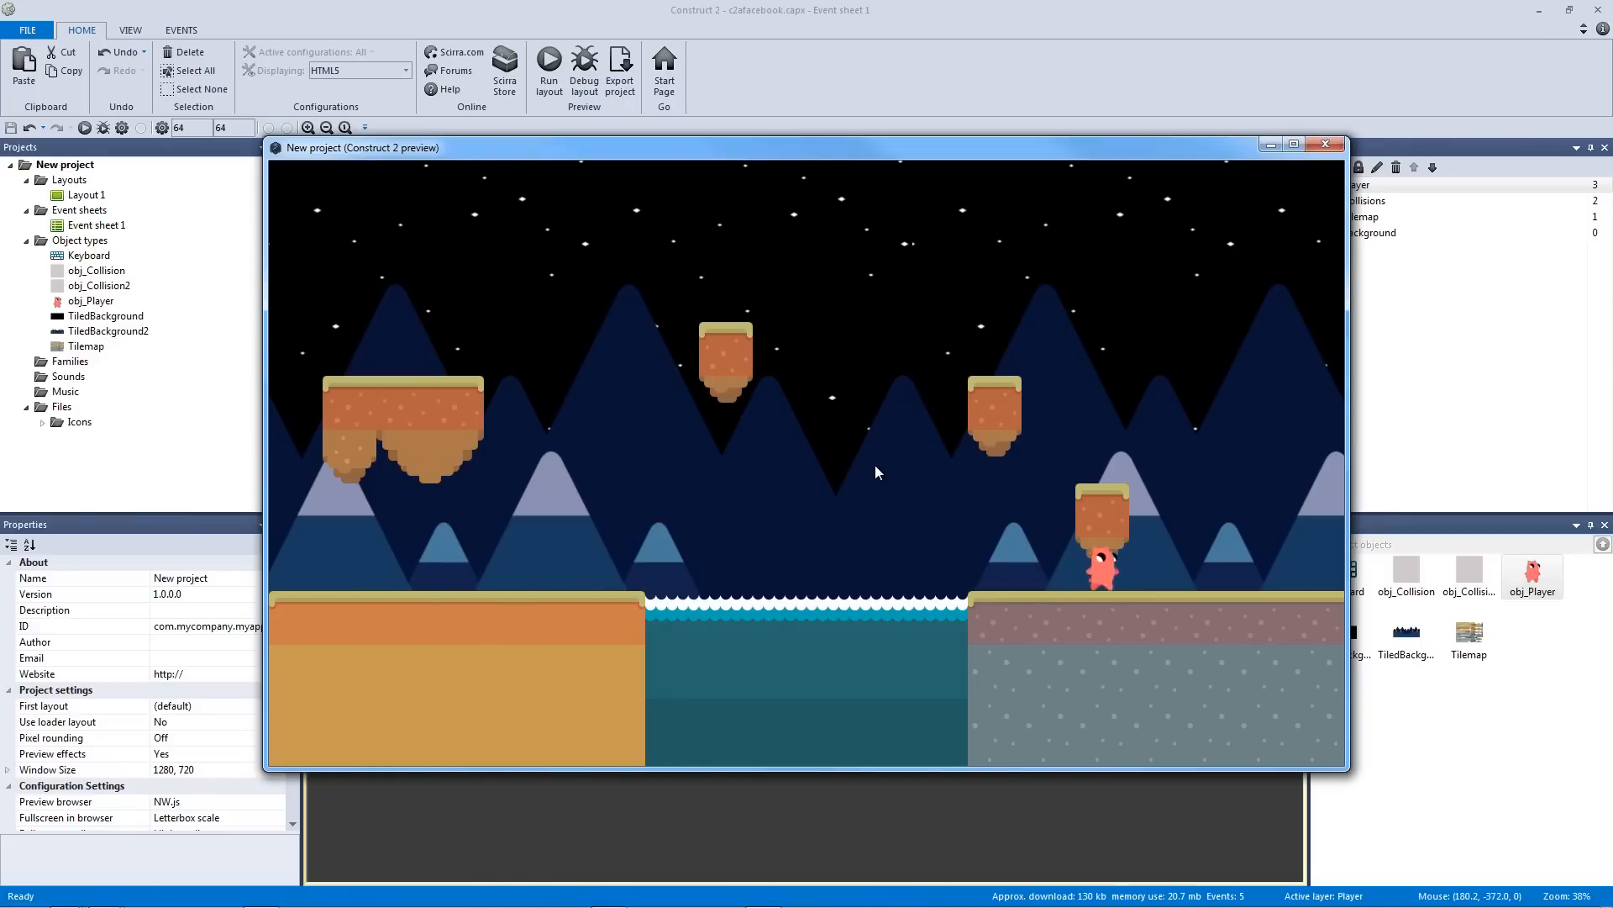
pyautogui.press('Left')
pyautogui.press('Left')
pyautogui.press('Up')
pyautogui.press('Up')
pyautogui.press('Left')
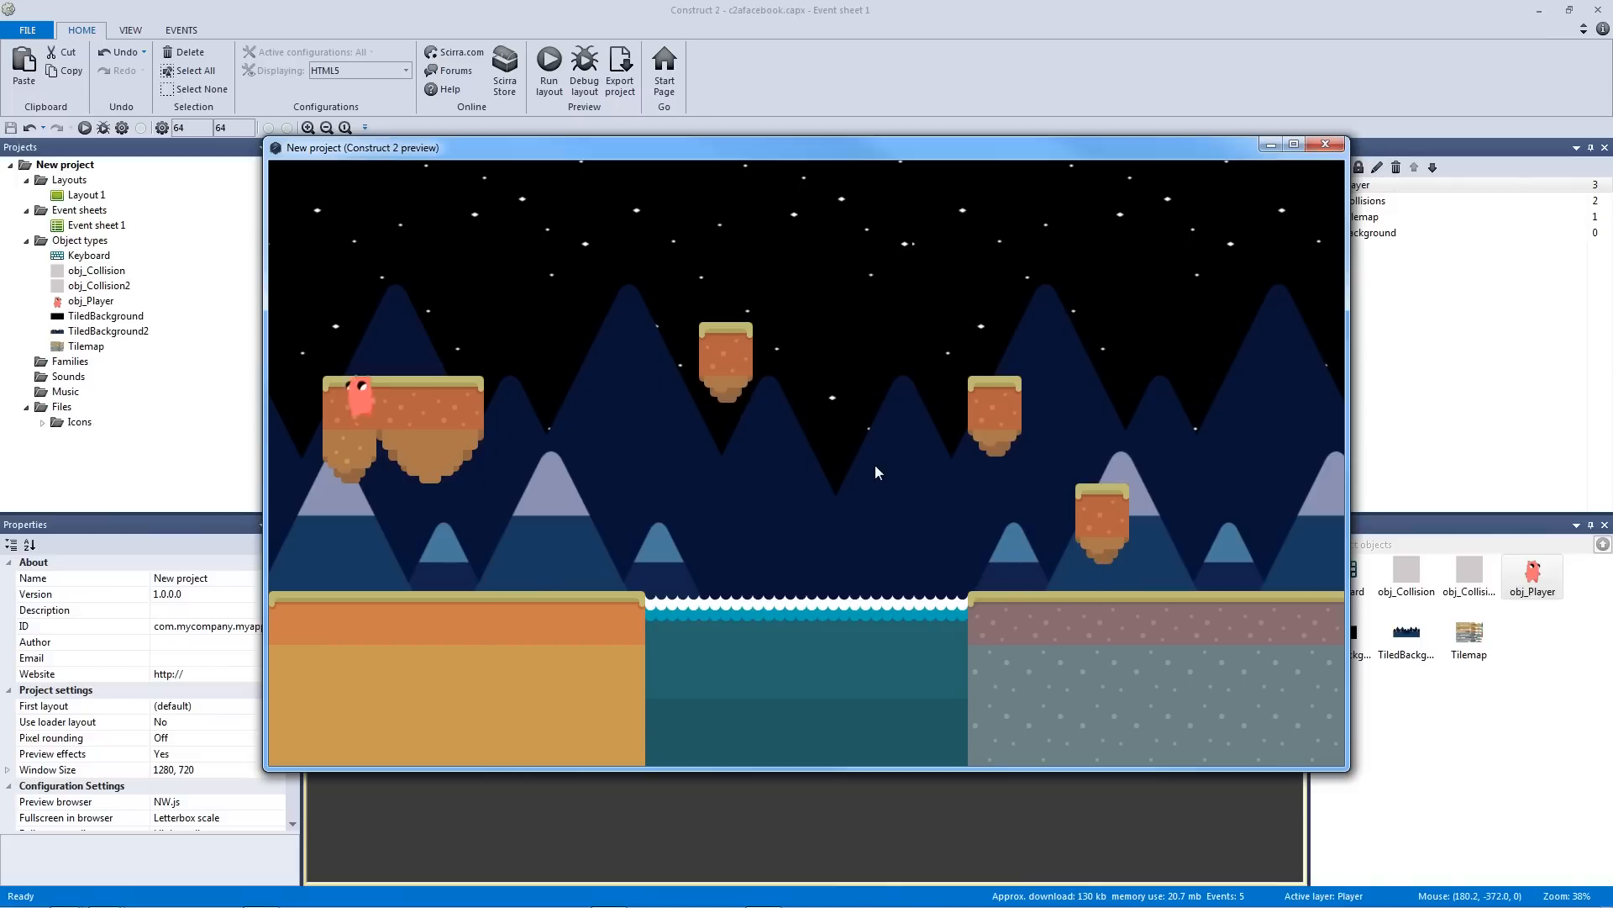
pyautogui.press('Right')
pyautogui.press('Right')
pyautogui.press('Up')
pyautogui.press('Right')
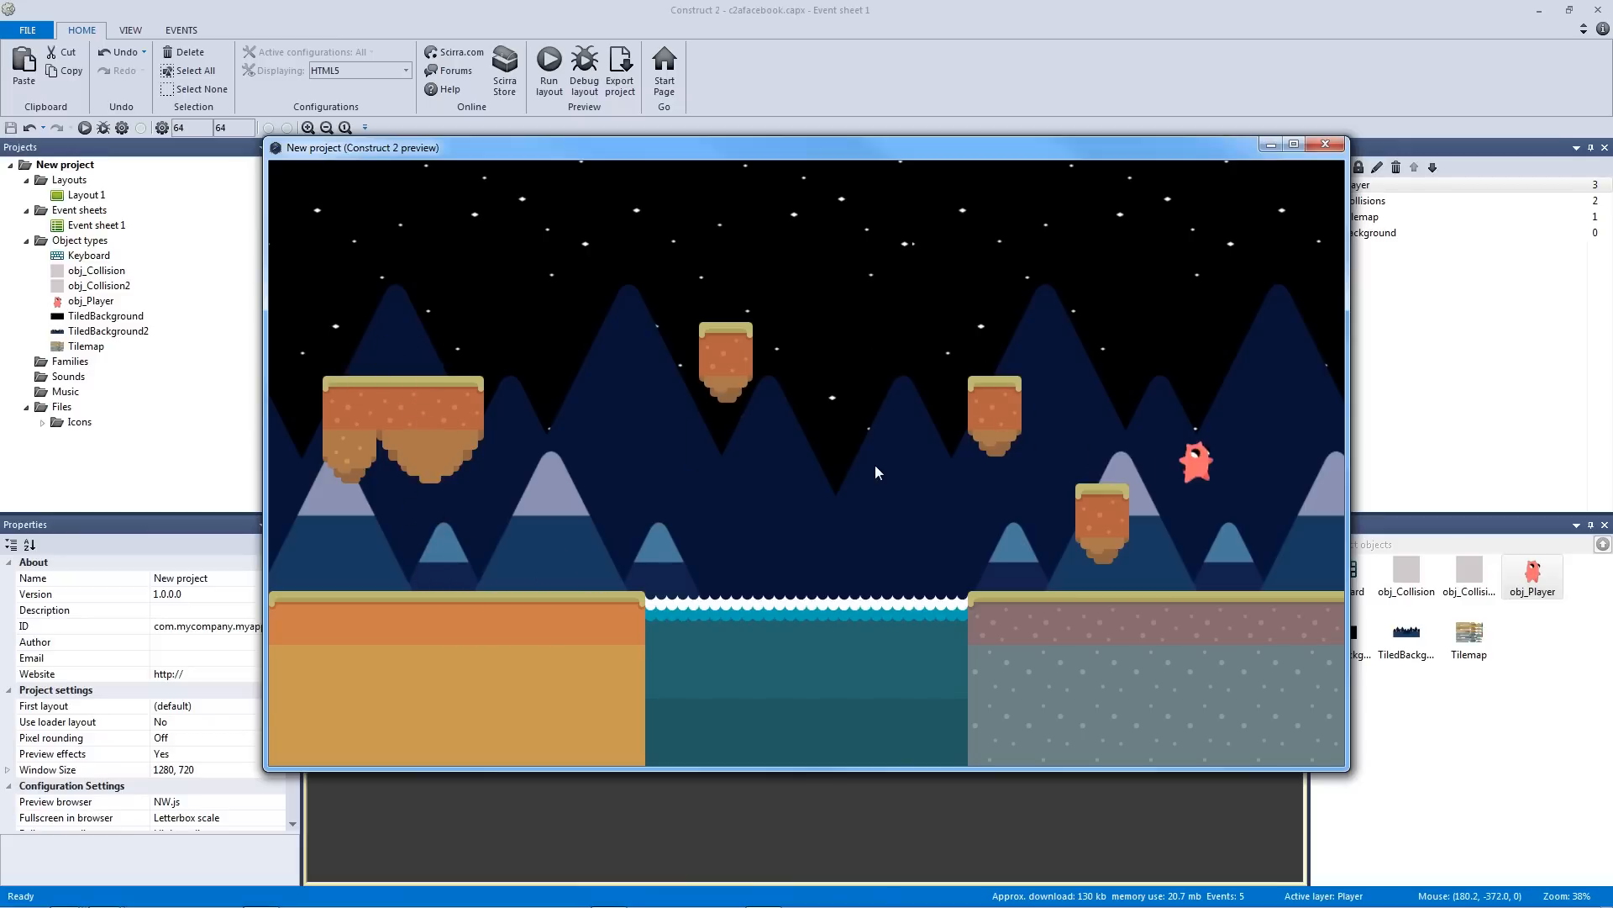
pyautogui.click(1342, 146)
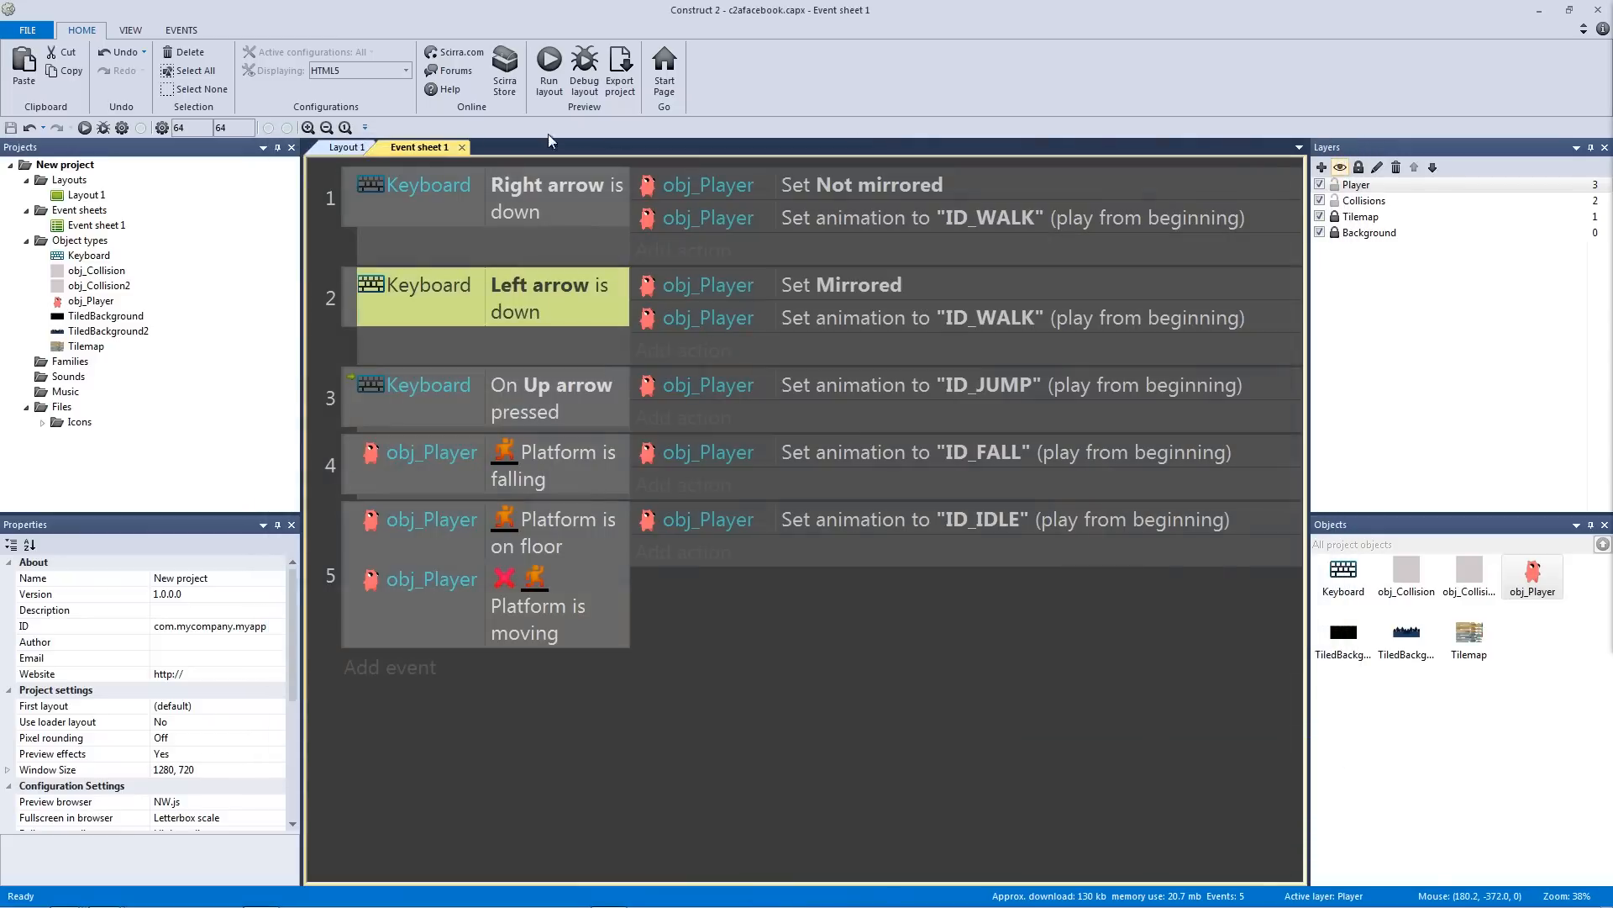
# Add the Scroll To behavior to the player sprite in Layout 1
pyautogui.click(349, 147)
pyautogui.keyDown('ctrl'); pyautogui.scroll(6, 499, 349); pyautogui.keyUp('ctrl')
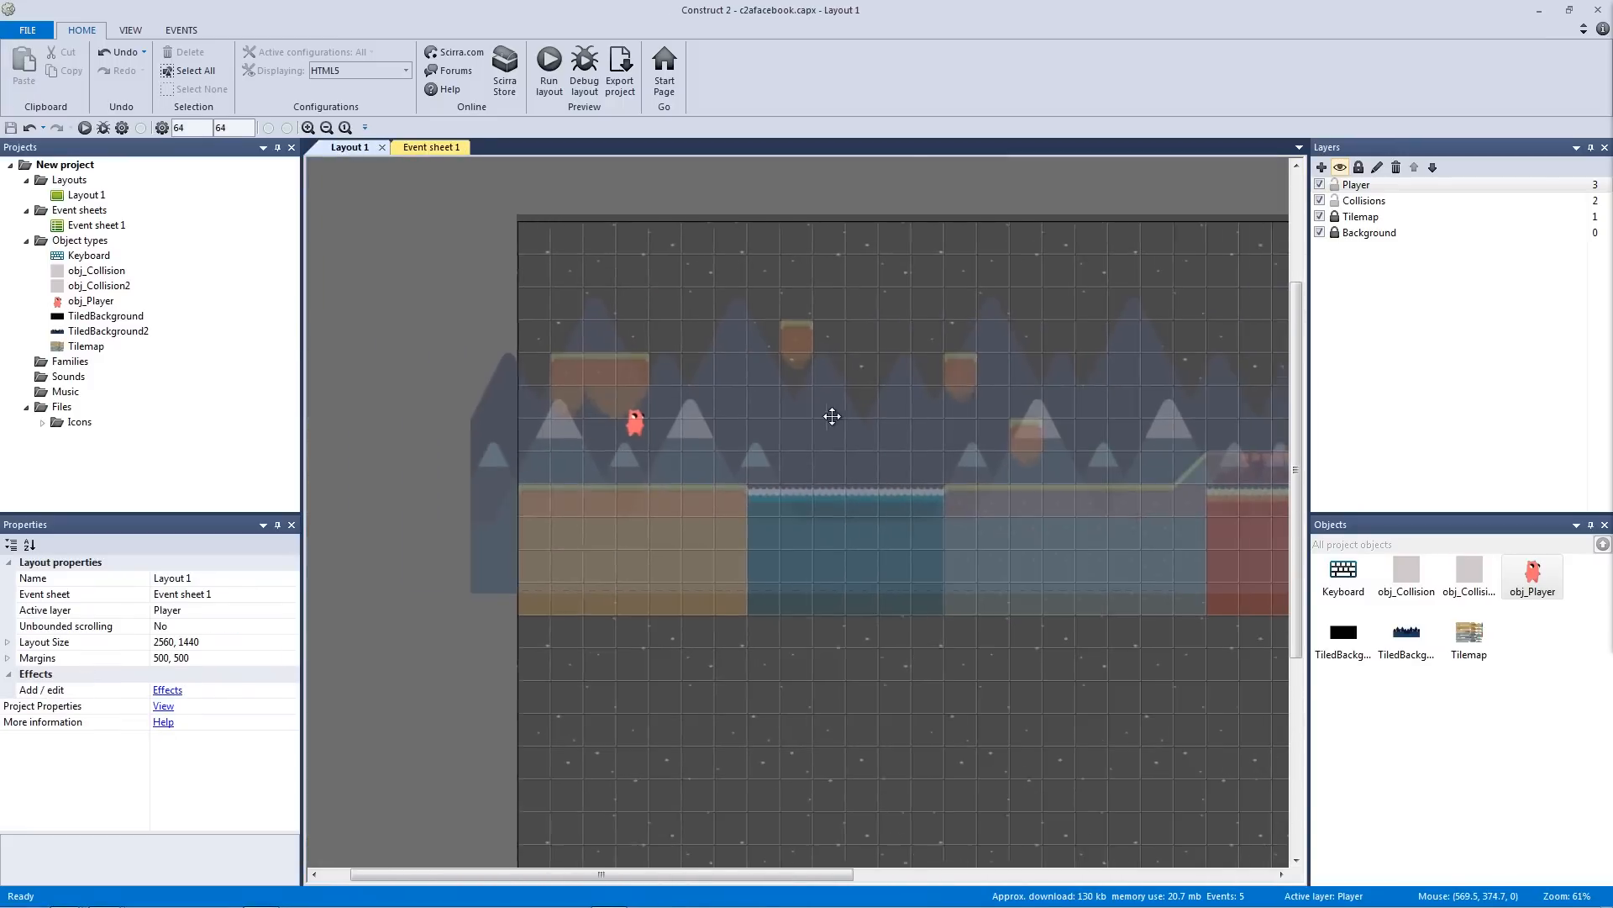
pyautogui.click(606, 377)
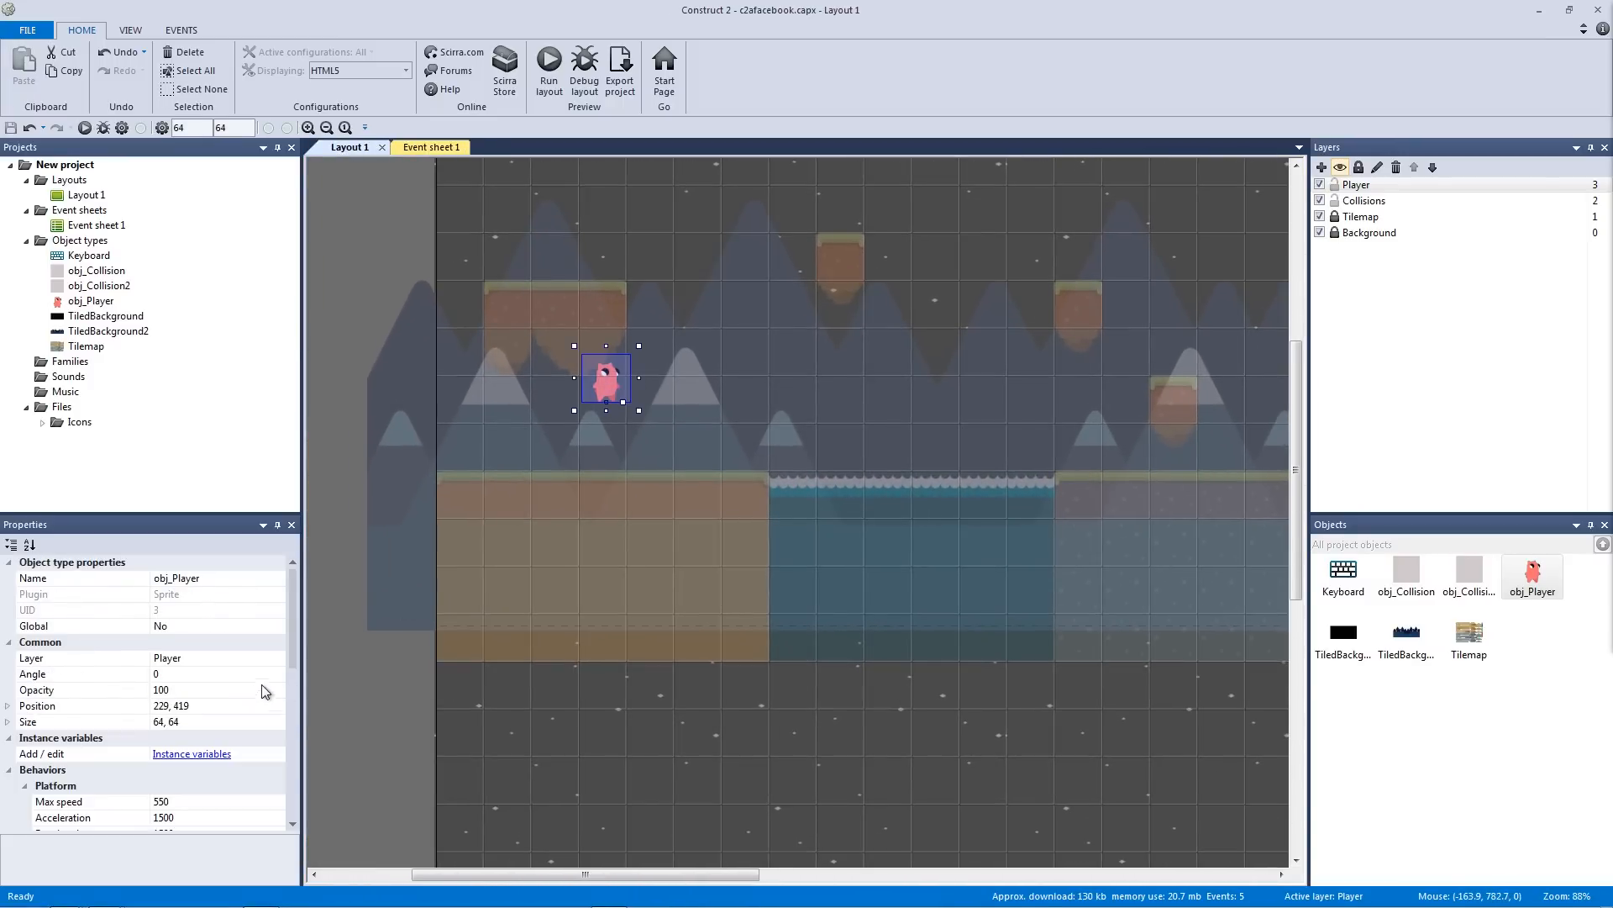
pyautogui.scroll(-5, 294, 643)
pyautogui.click(171, 740)
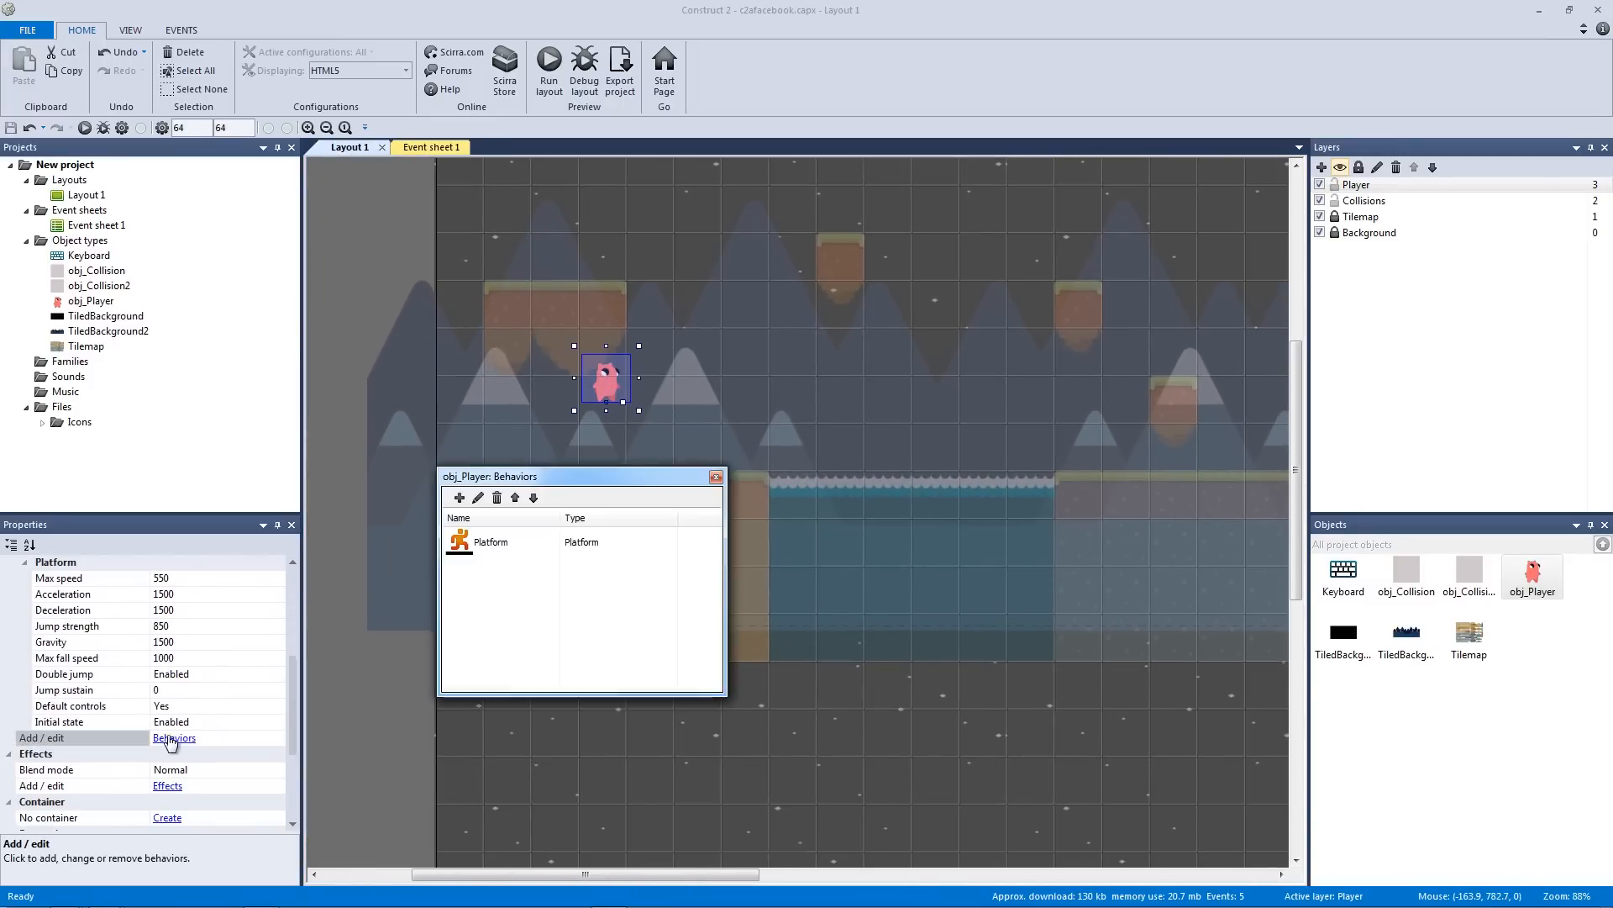
pyautogui.click(459, 500)
pyautogui.click(455, 485)
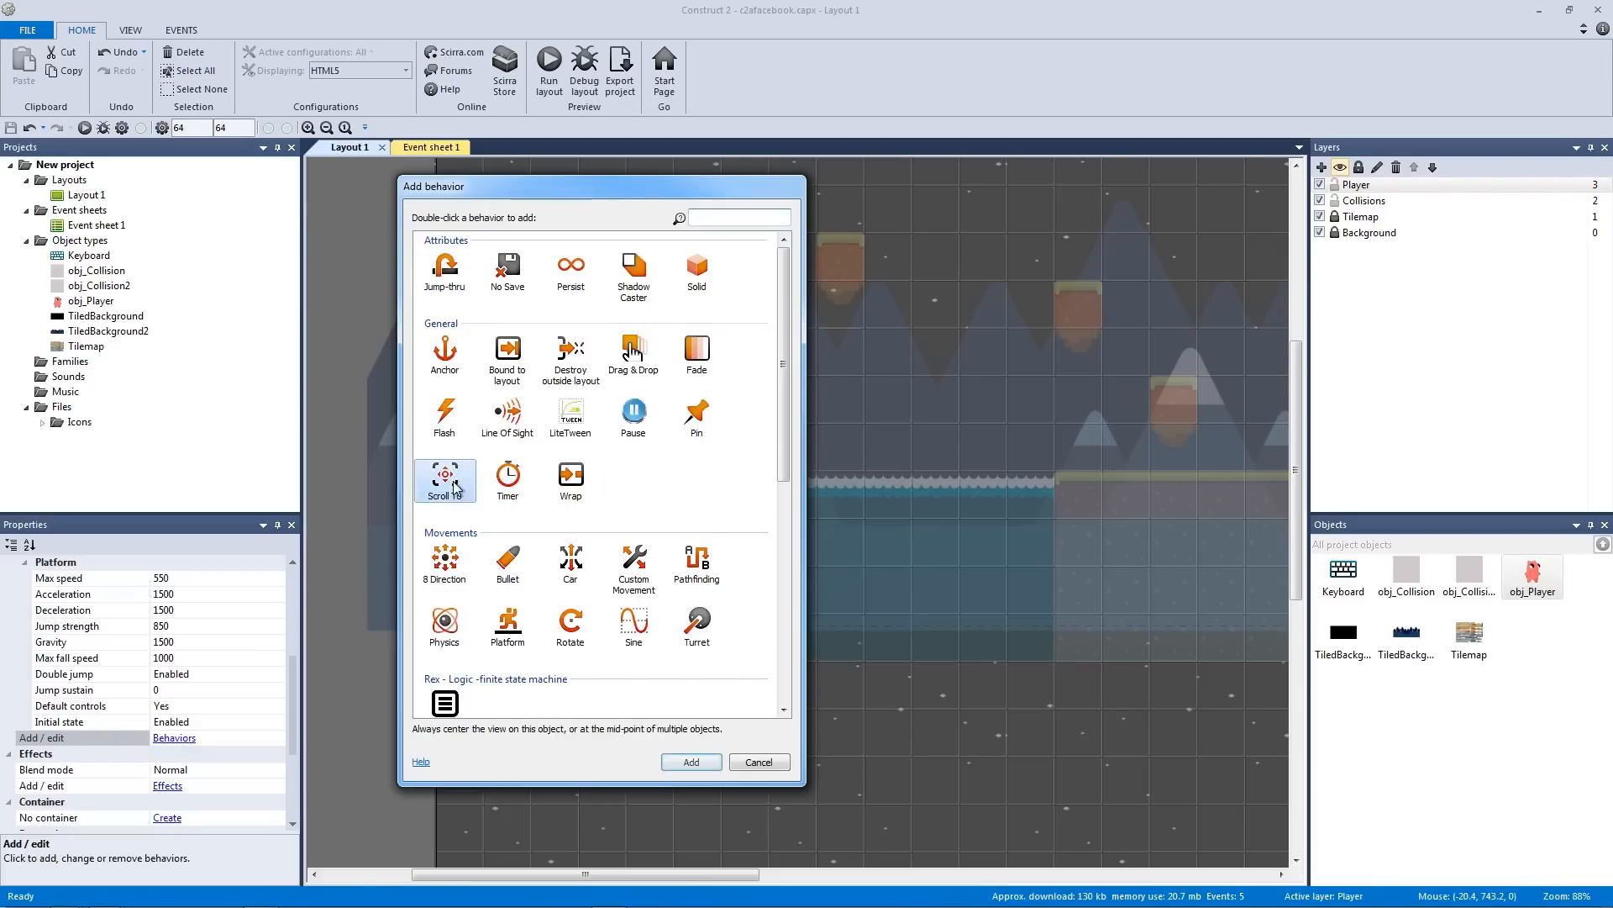
pyautogui.doubleClick(455, 485)
pyautogui.click(716, 478)
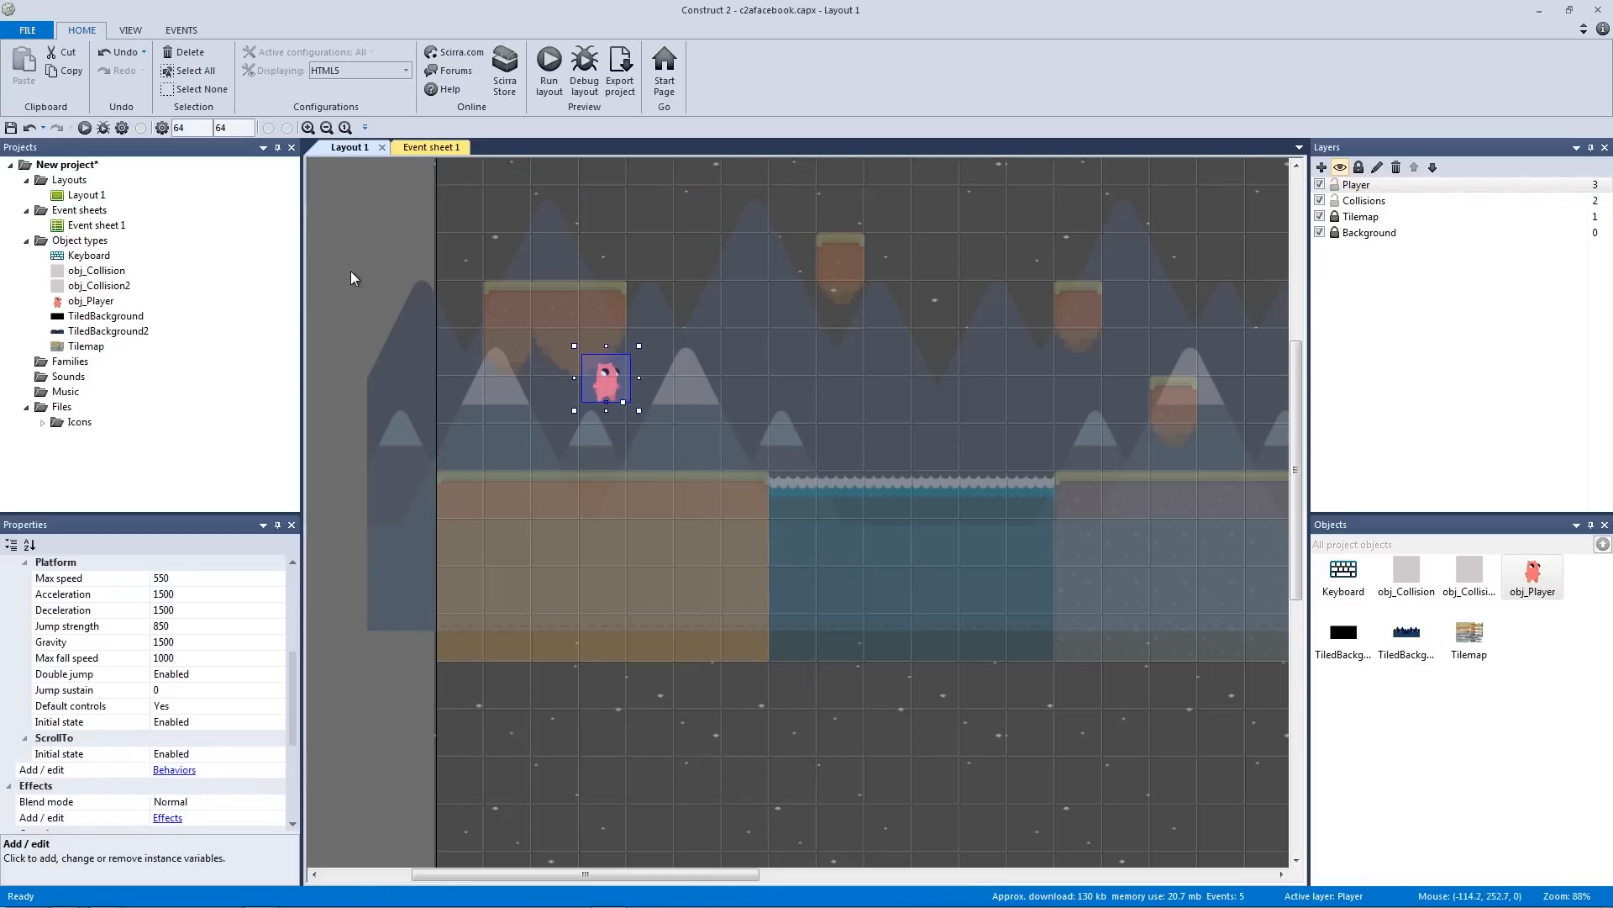
# Run Layout 1 and walk and jump the player across the level to test the following view, closing the preview when done
pyautogui.click(353, 288)
pyautogui.click(550, 71)
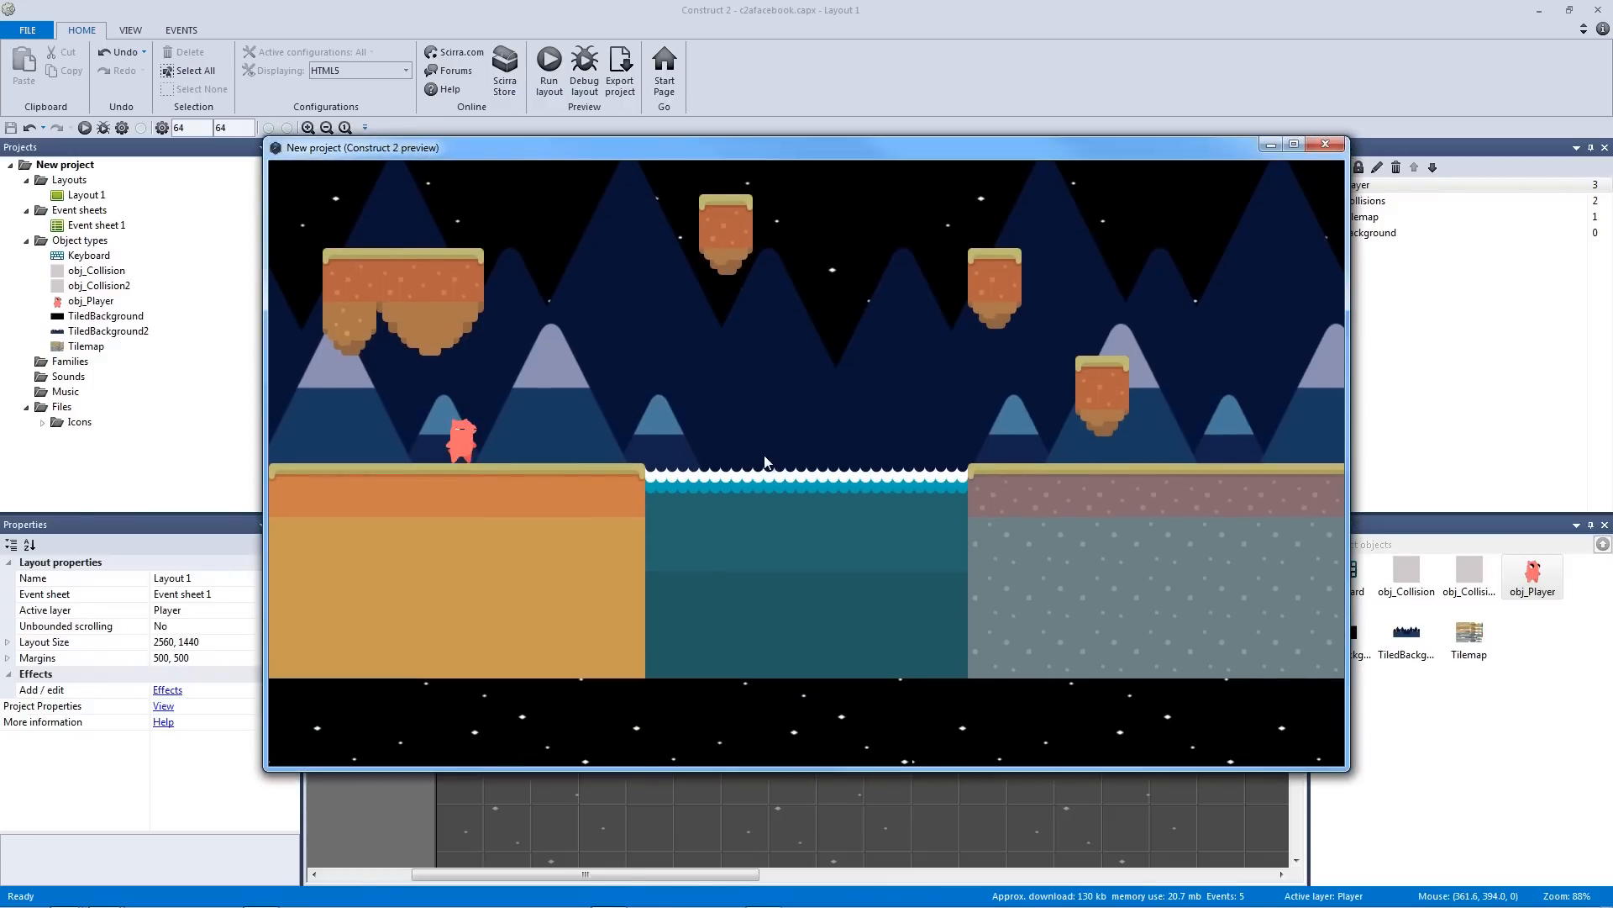
pyautogui.press('Right')
pyautogui.press('Up')
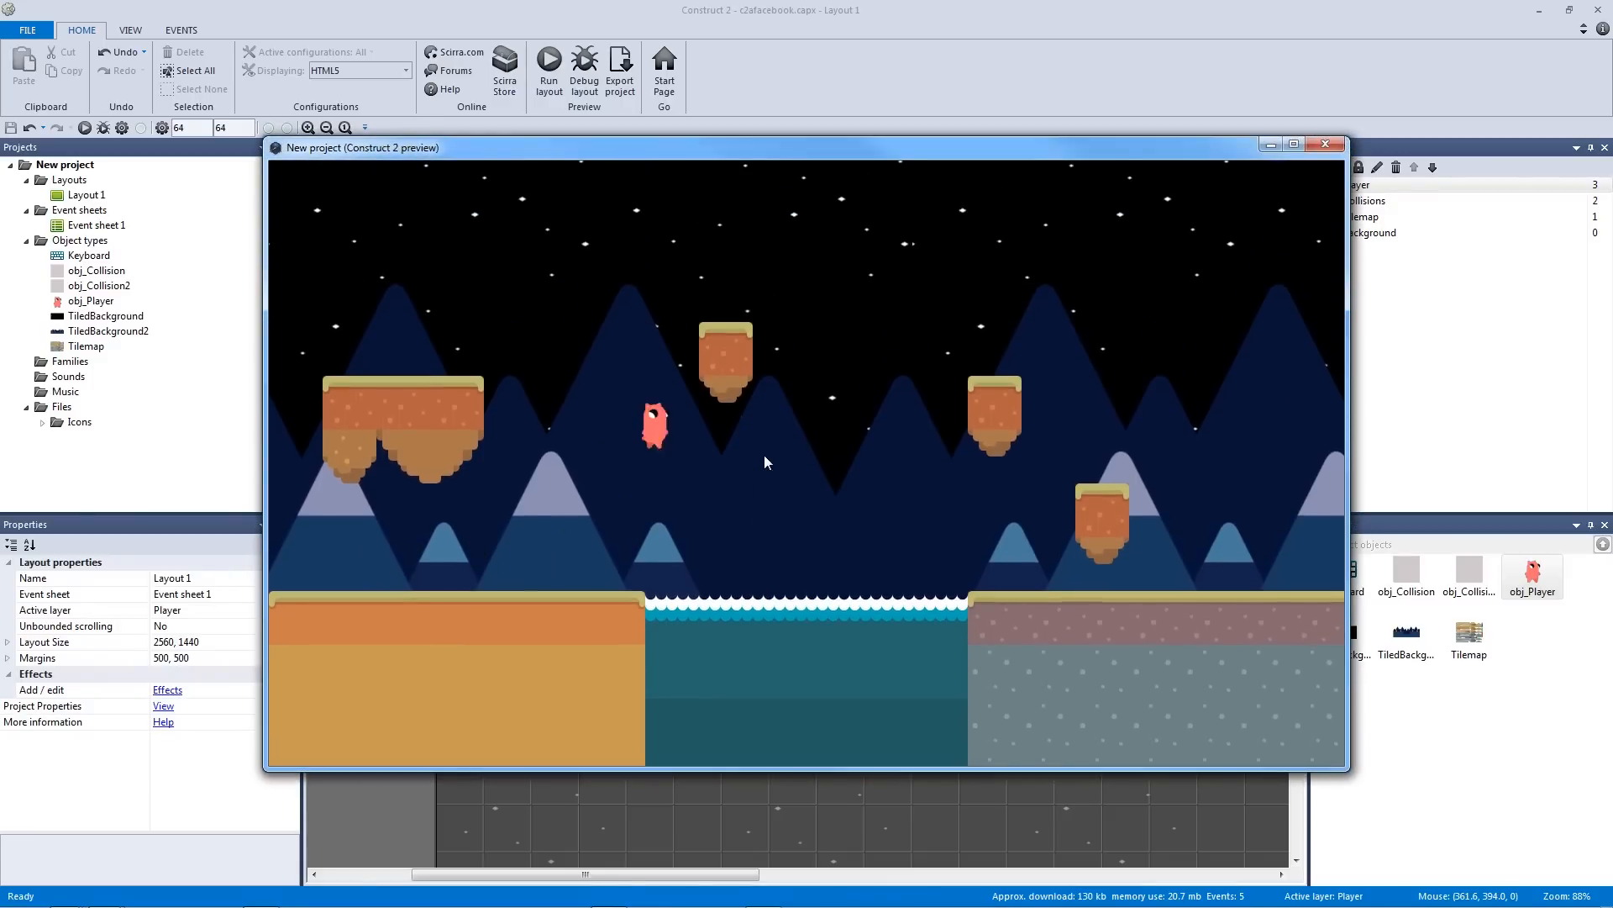
pyautogui.press('Right')
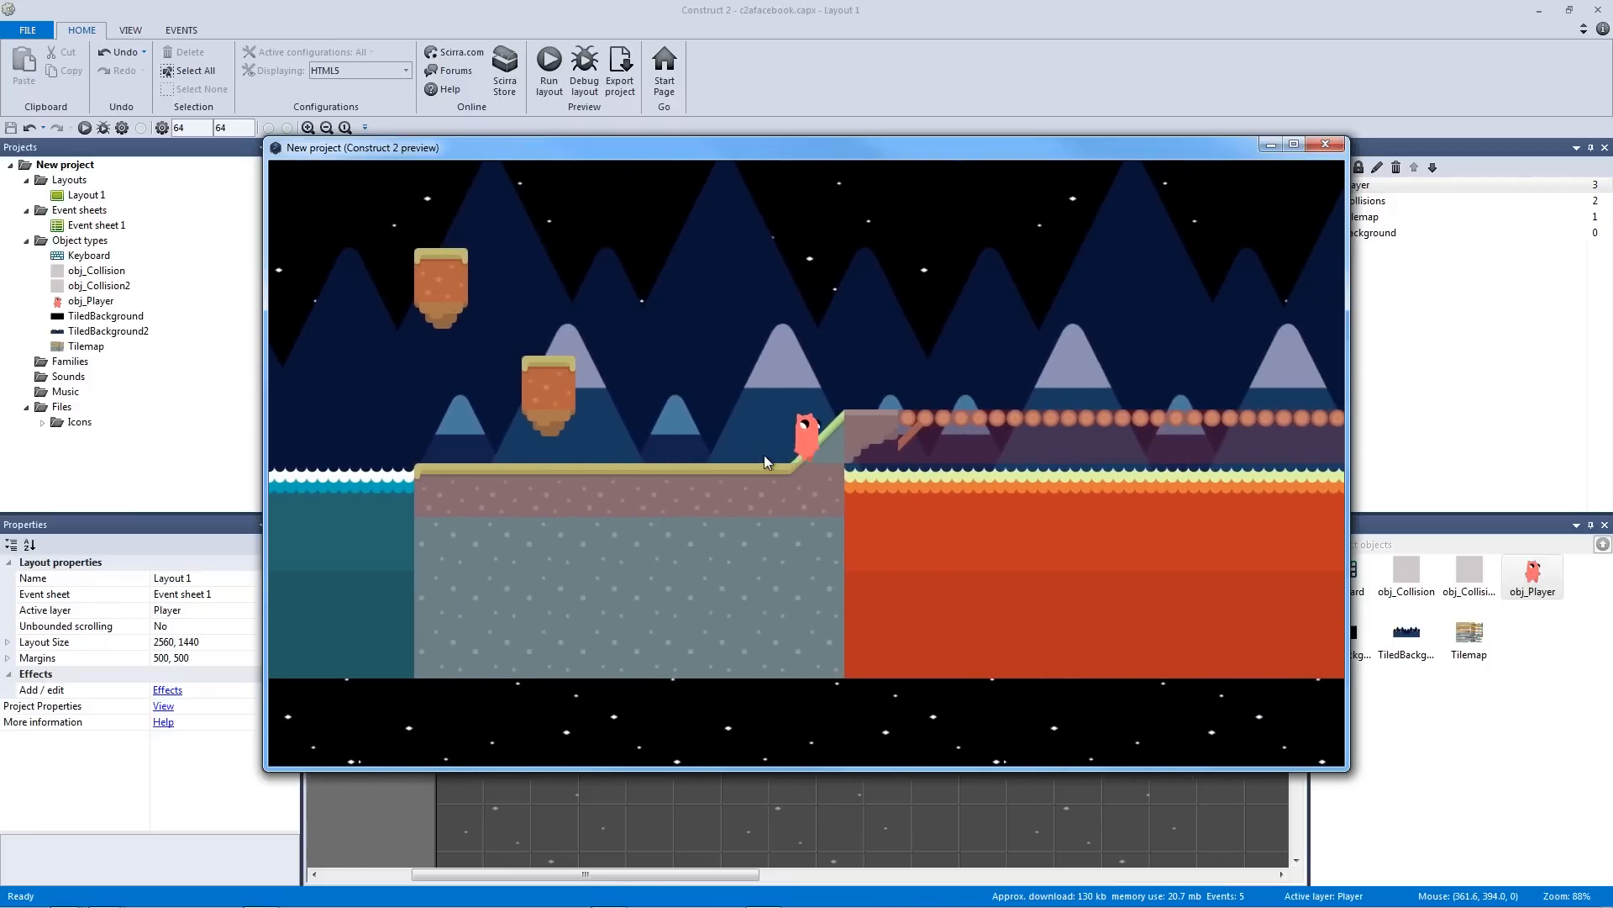
pyautogui.press('Left')
pyautogui.press('Right')
pyautogui.press('Left')
pyautogui.press('Right')
pyautogui.press('Up')
pyautogui.press('Right')
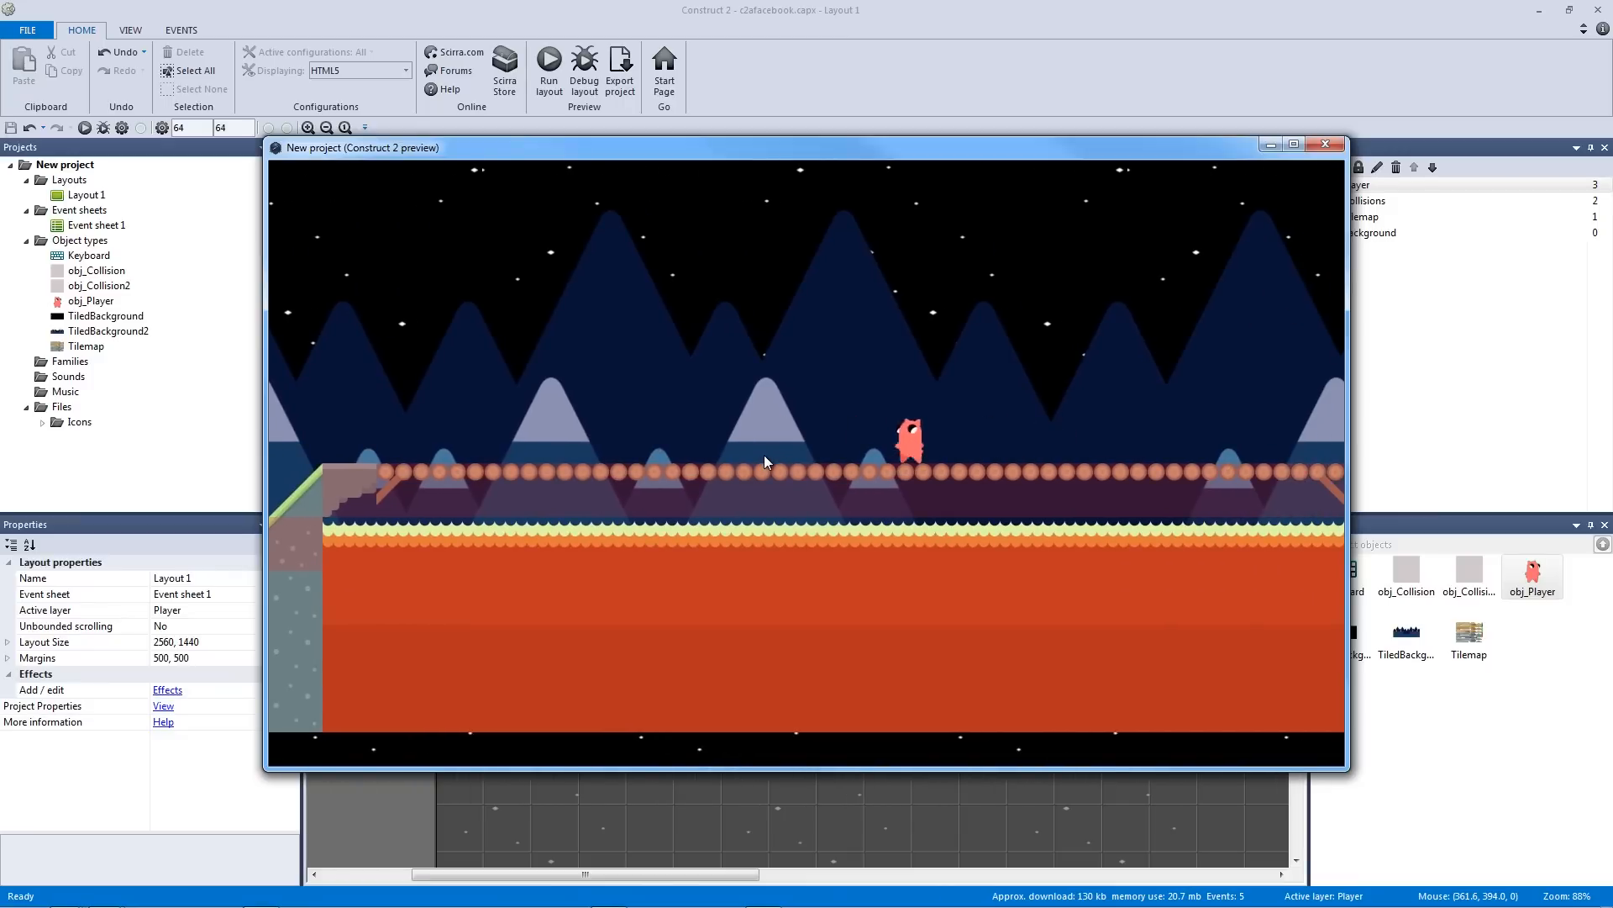
pyautogui.press('Left')
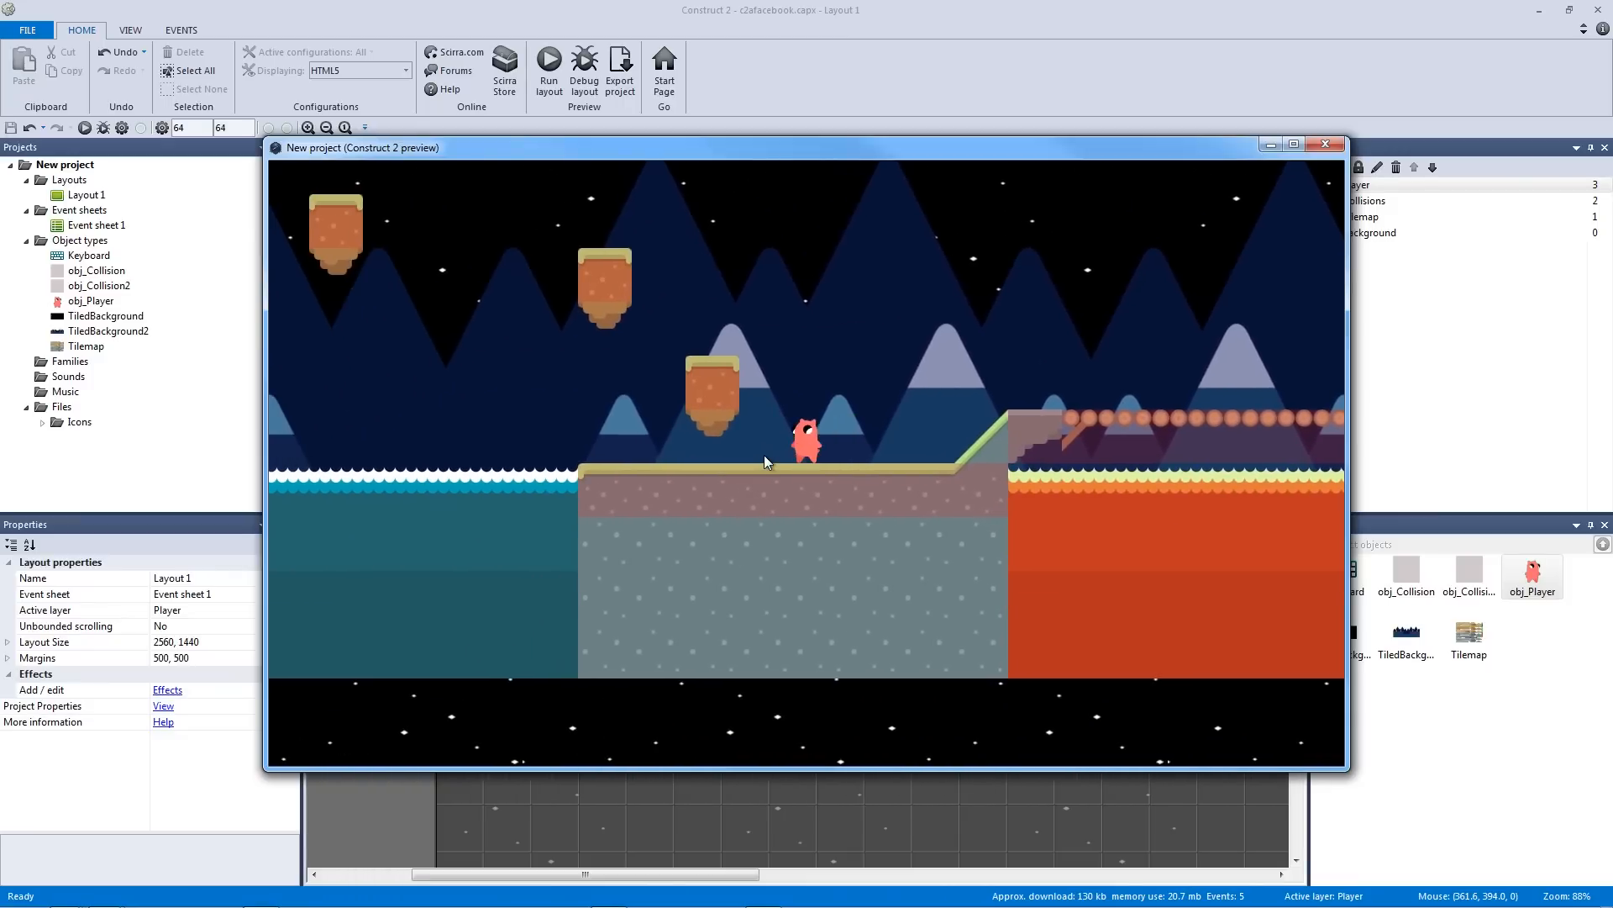
pyautogui.press('Up')
pyautogui.press('Left')
pyautogui.press('Right')
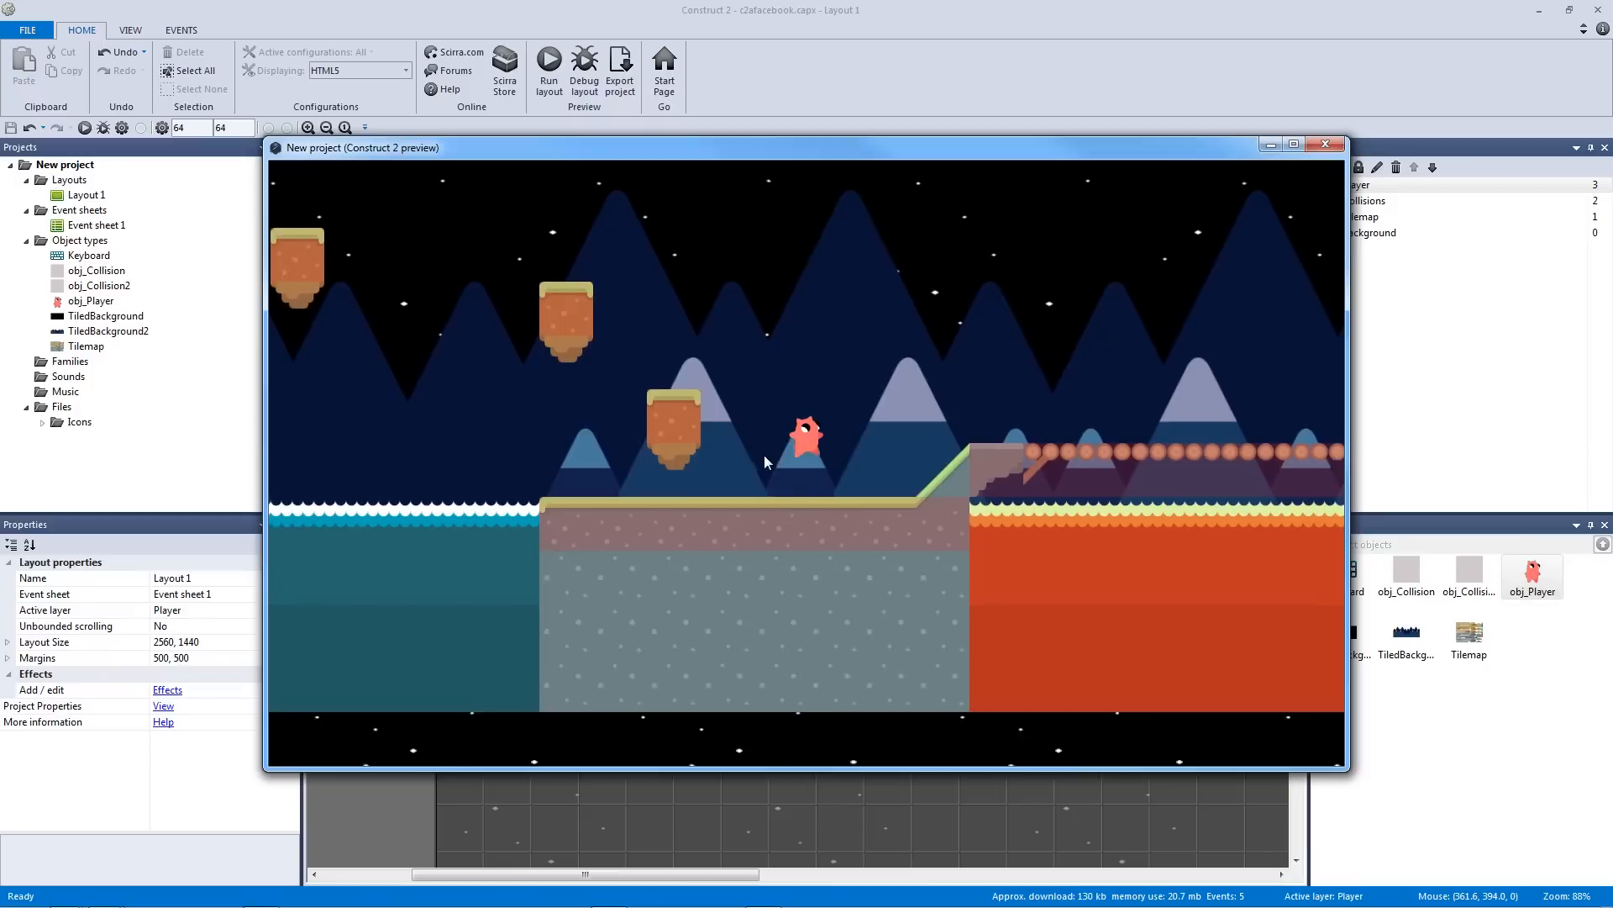
pyautogui.press('Up')
pyautogui.press('Left')
pyautogui.press('Up')
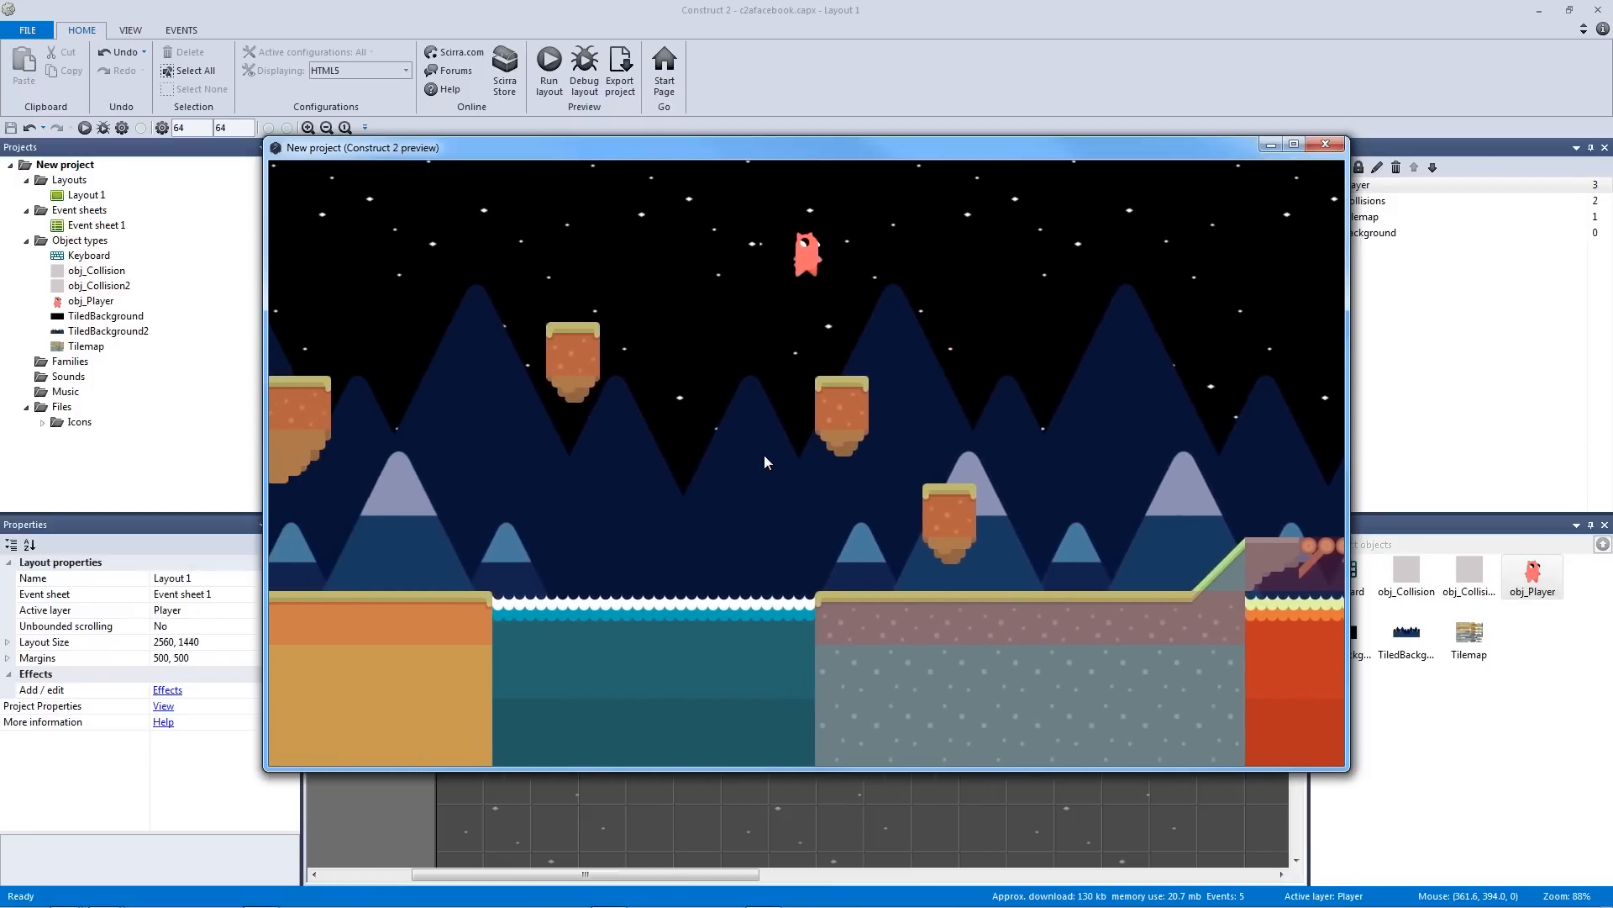
pyautogui.press('Up')
pyautogui.press('Left')
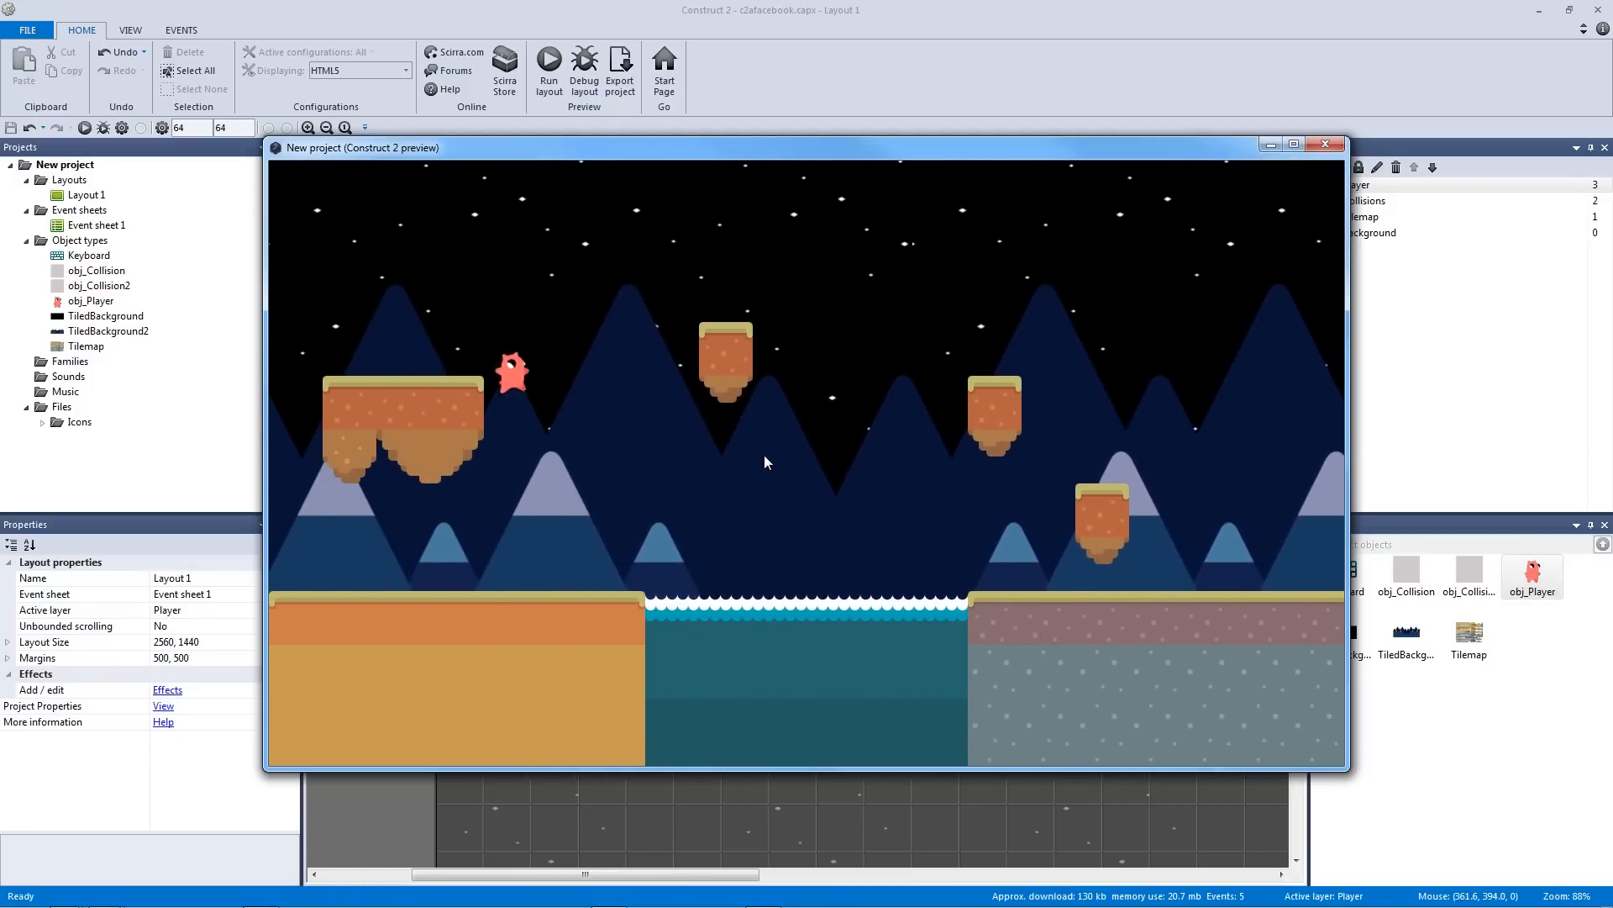
pyautogui.press('Right')
pyautogui.press('Up')
pyautogui.press('Left')
pyautogui.press('Right')
pyautogui.press('Left')
pyautogui.press('Right')
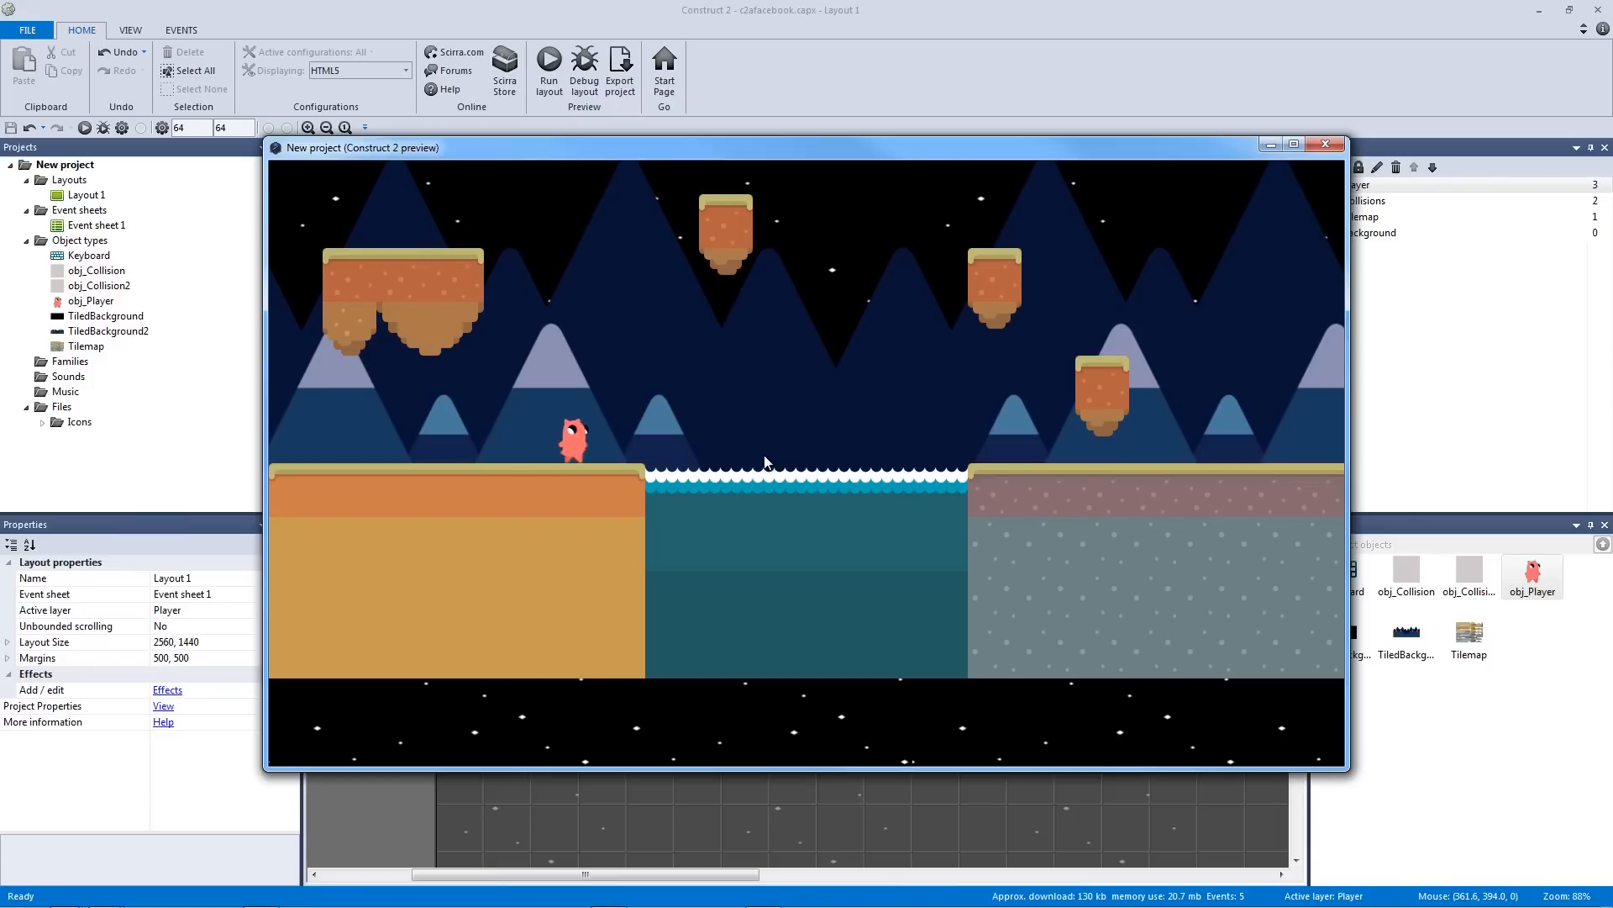
pyautogui.press('Up')
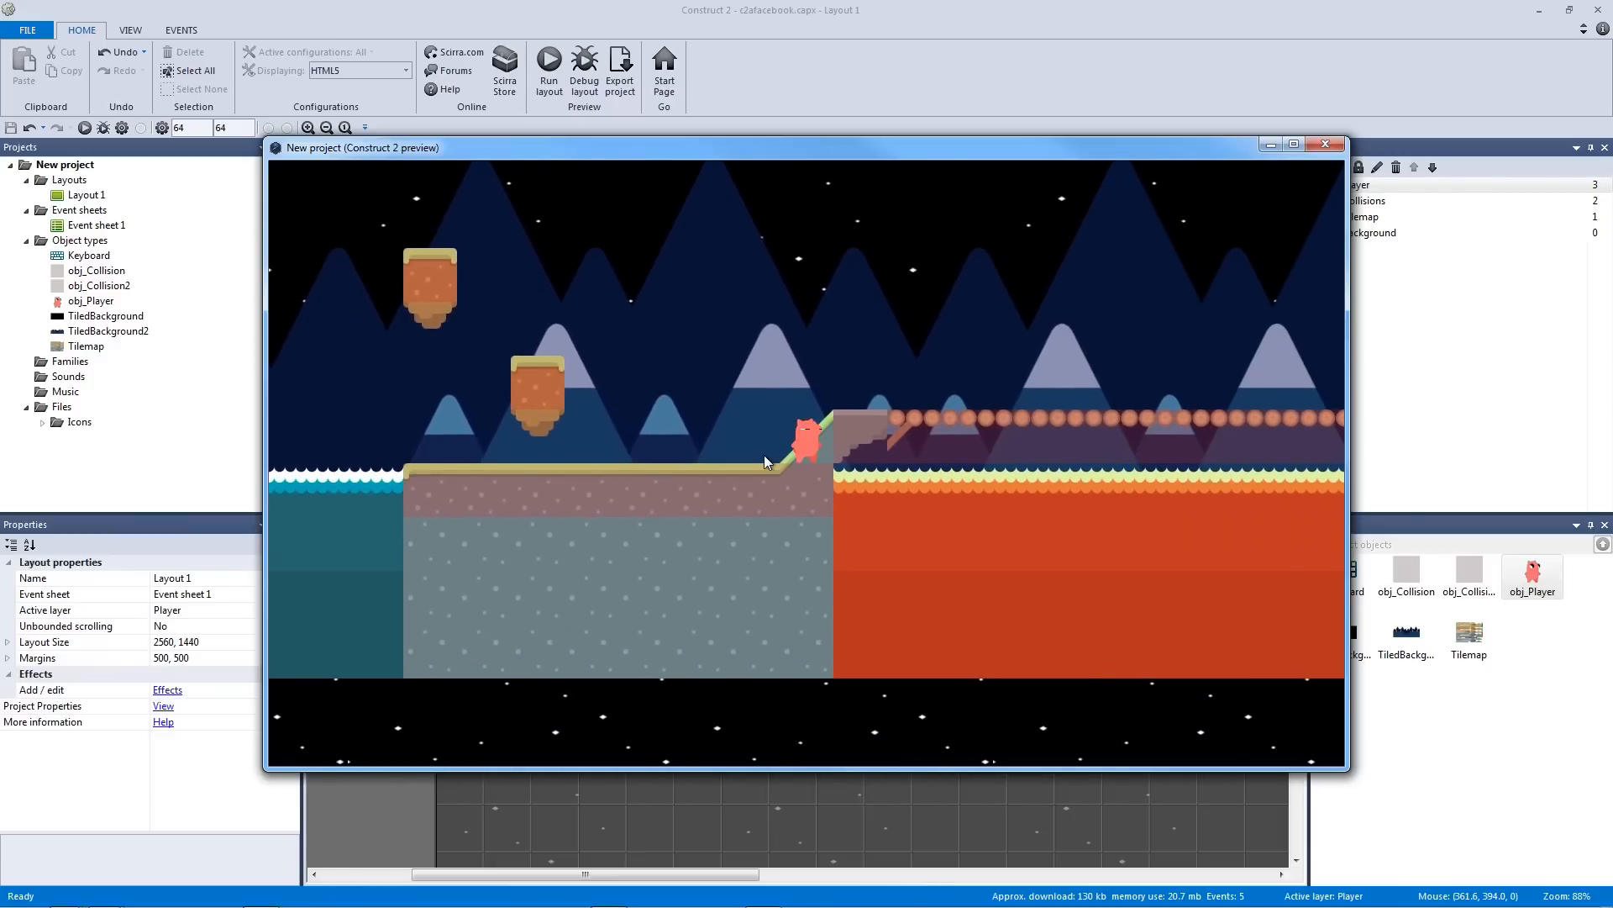
pyautogui.click(1325, 145)
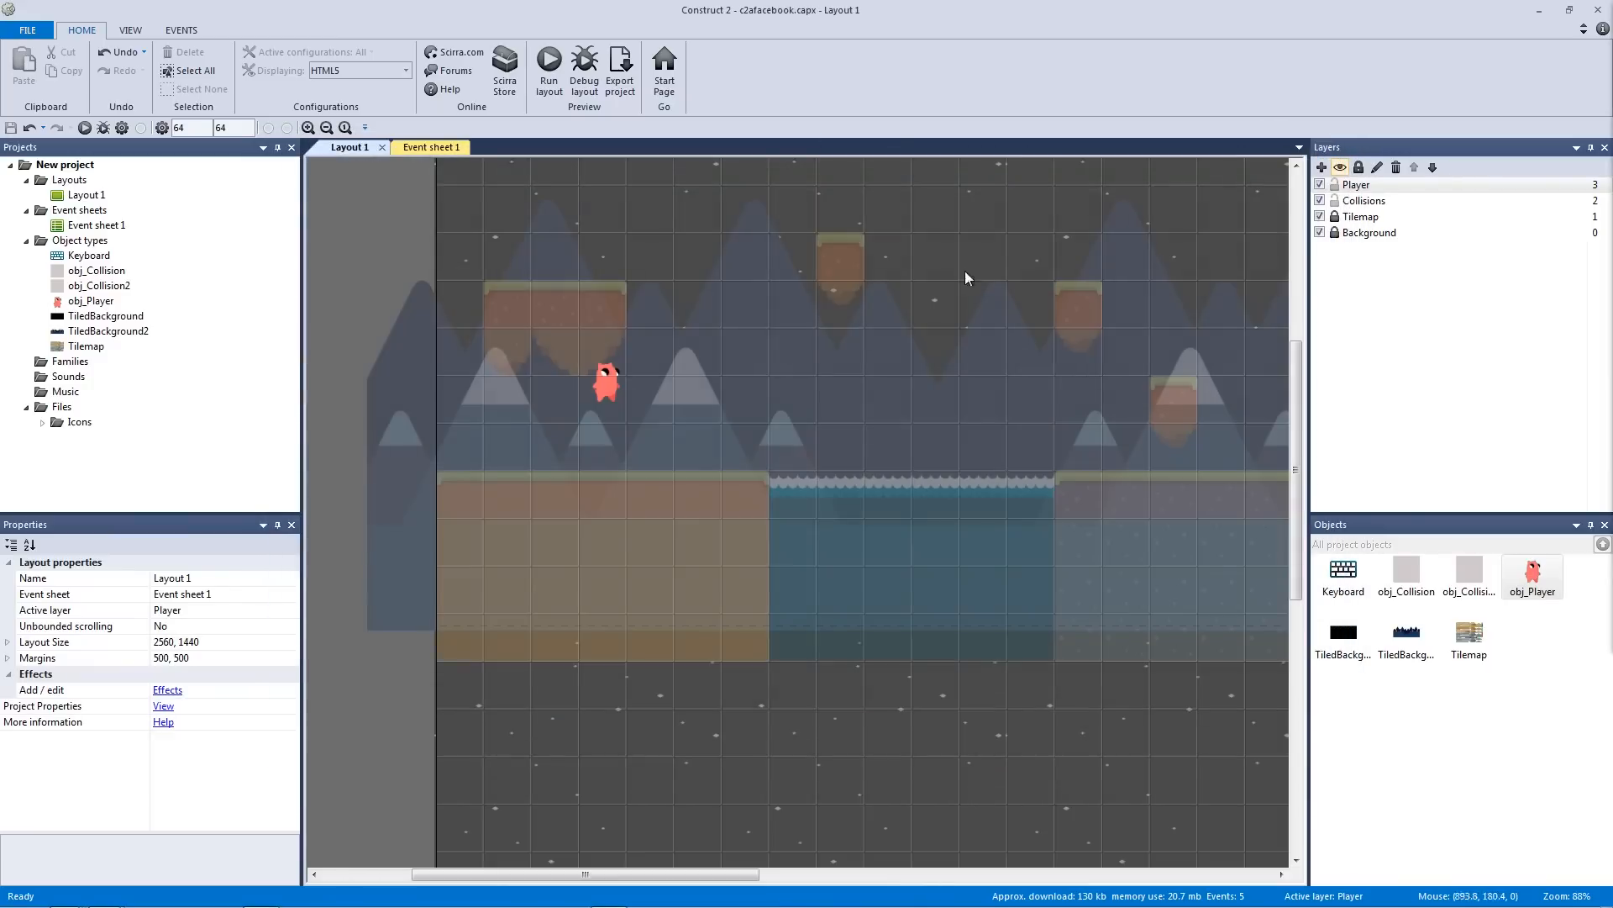
# Set the player's Platform max speed to 350 and save the project
pyautogui.click(593, 398)
pyautogui.scroll(-3, 286, 689)
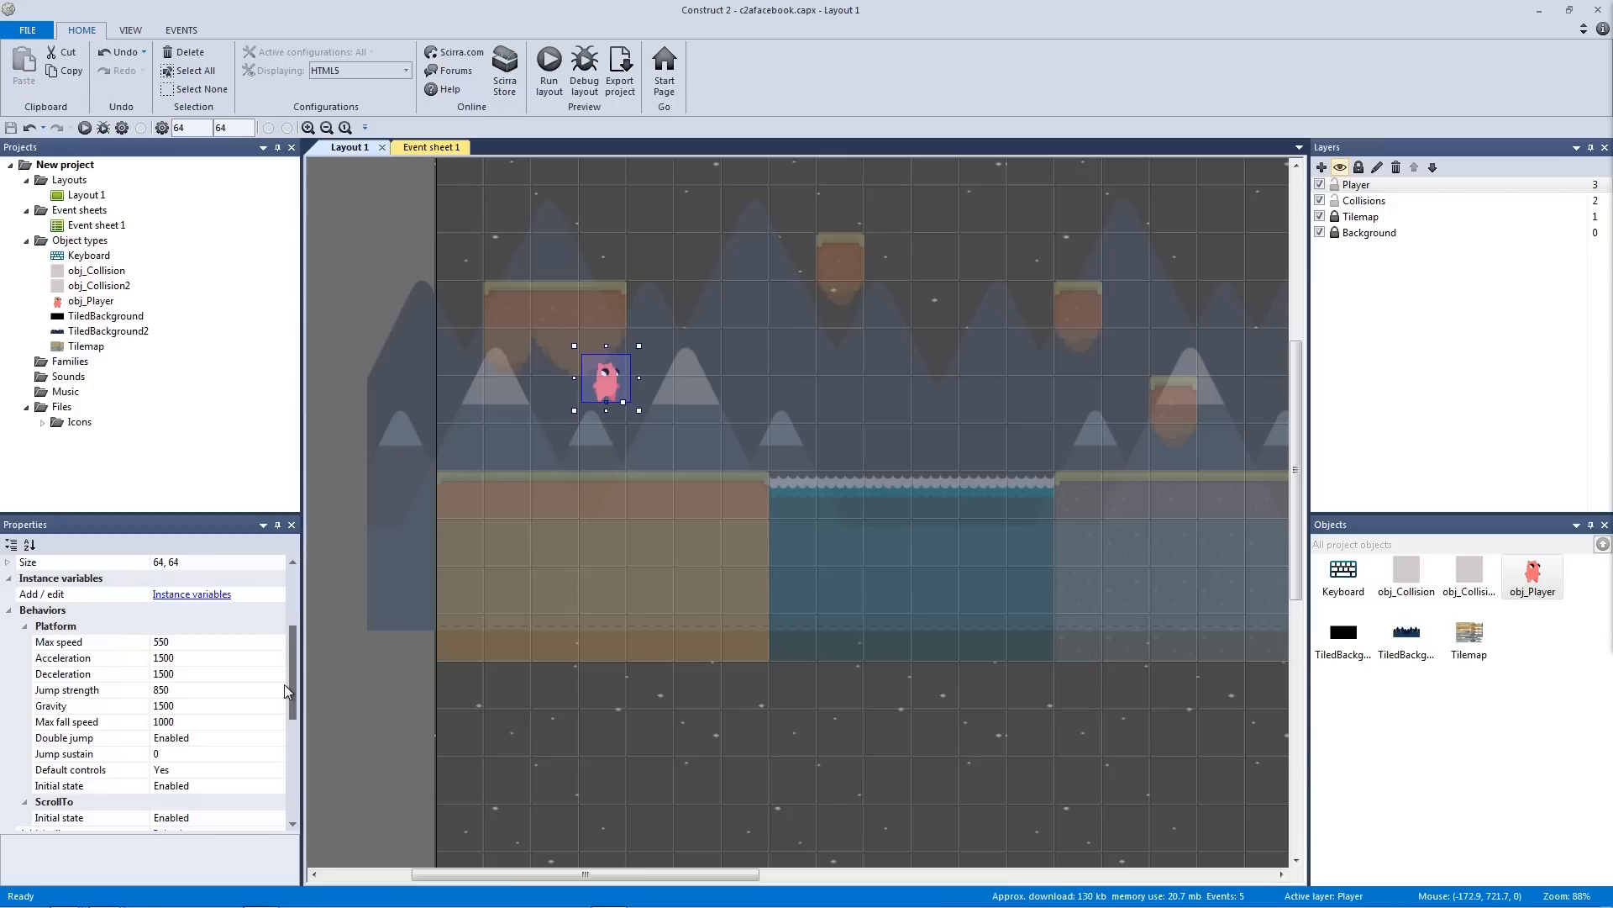
pyautogui.click(76, 646)
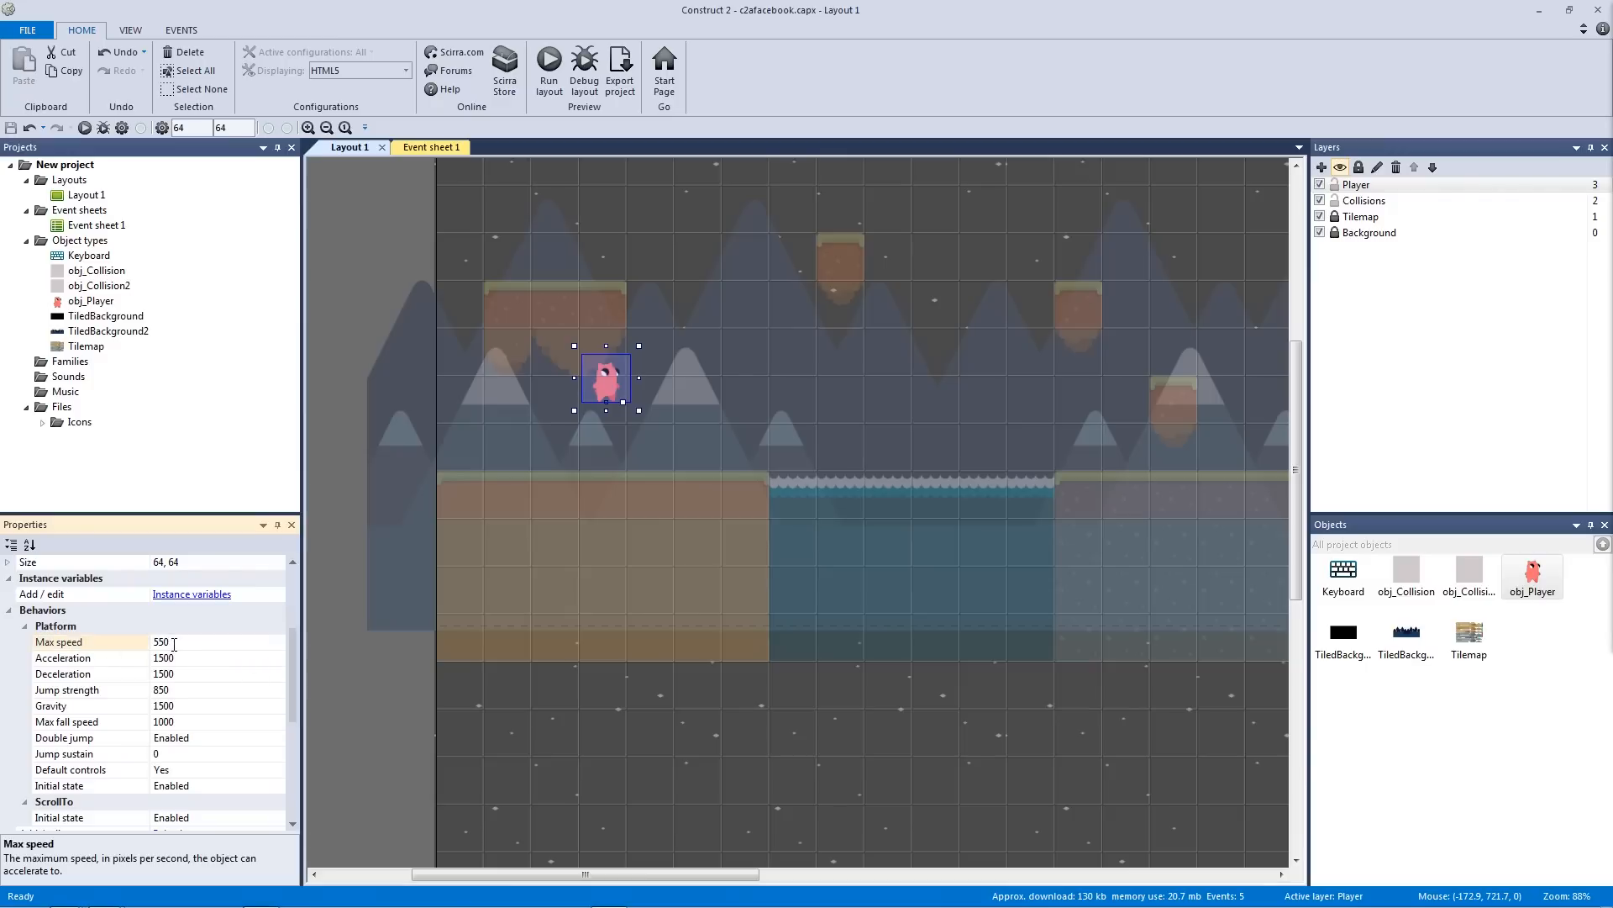
pyautogui.click(166, 689)
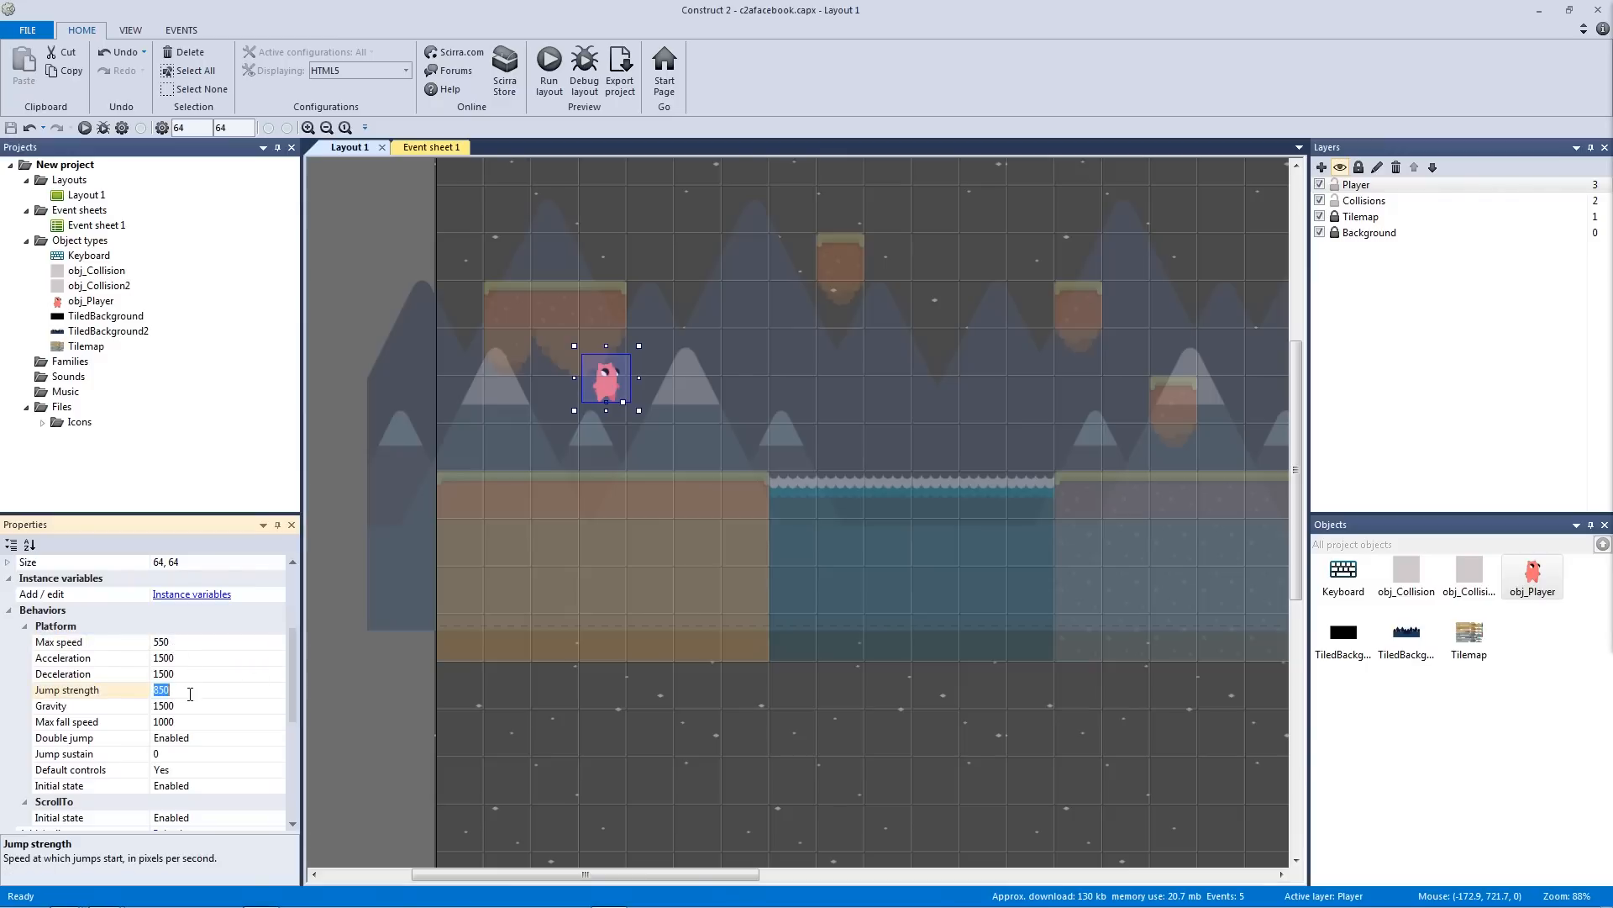
pyautogui.click(184, 641)
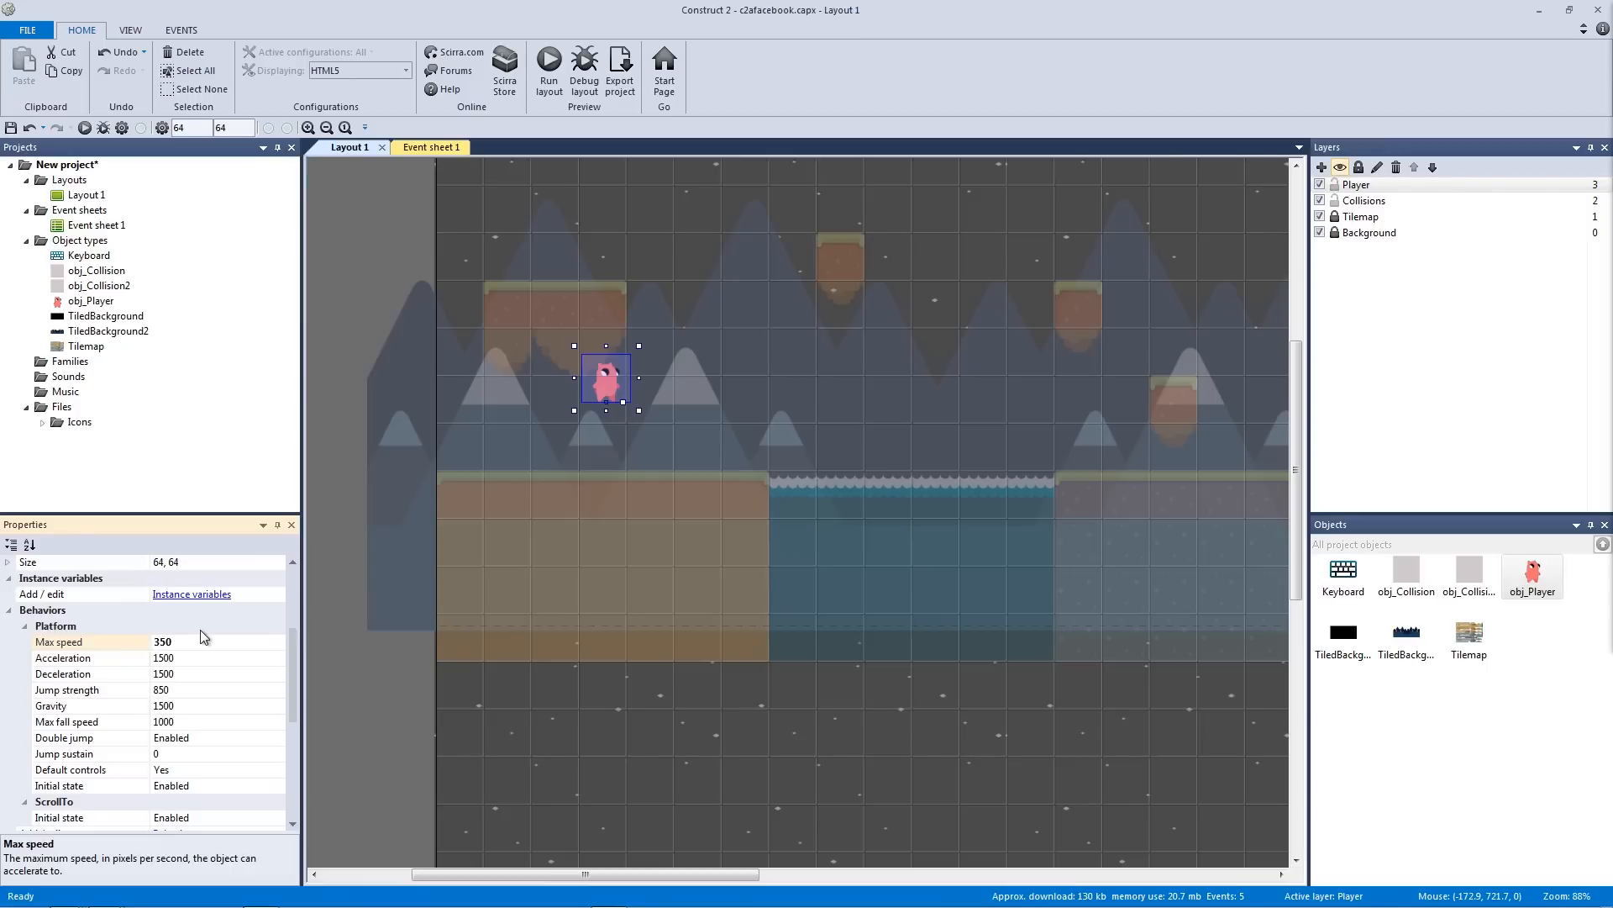
pyautogui.hotkey('ctrl', 's')
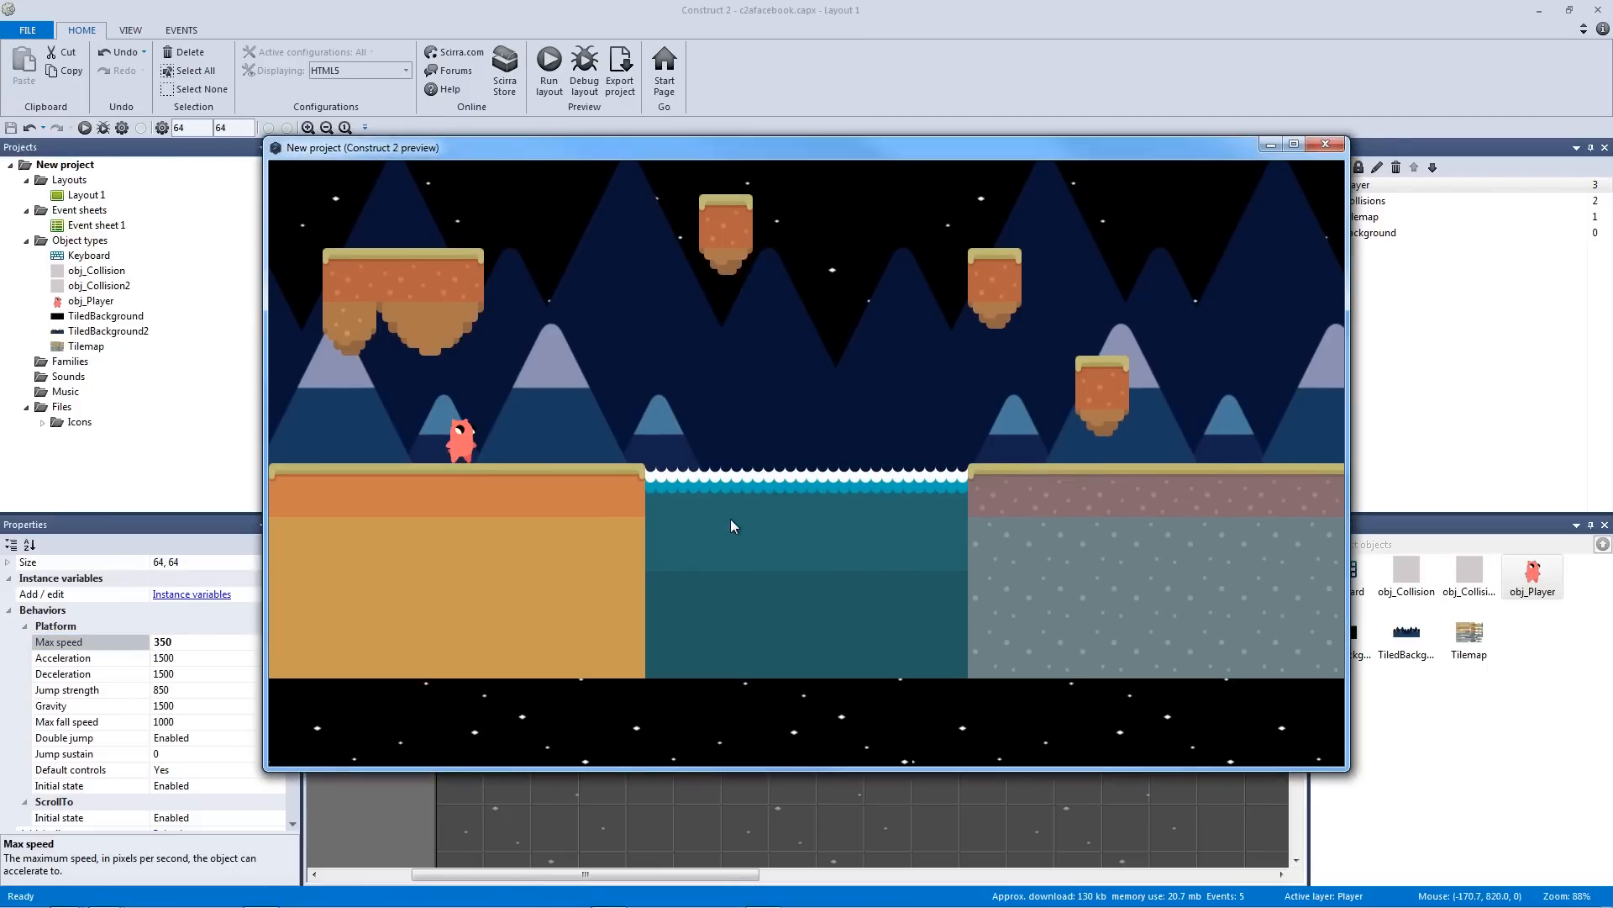
# Playtest the layout by walking and jumping the player between platforms at the new speed, closing the preview when done
pyautogui.press('Right')
pyautogui.press('Up')
pyautogui.press('Right')
pyautogui.press('Up')
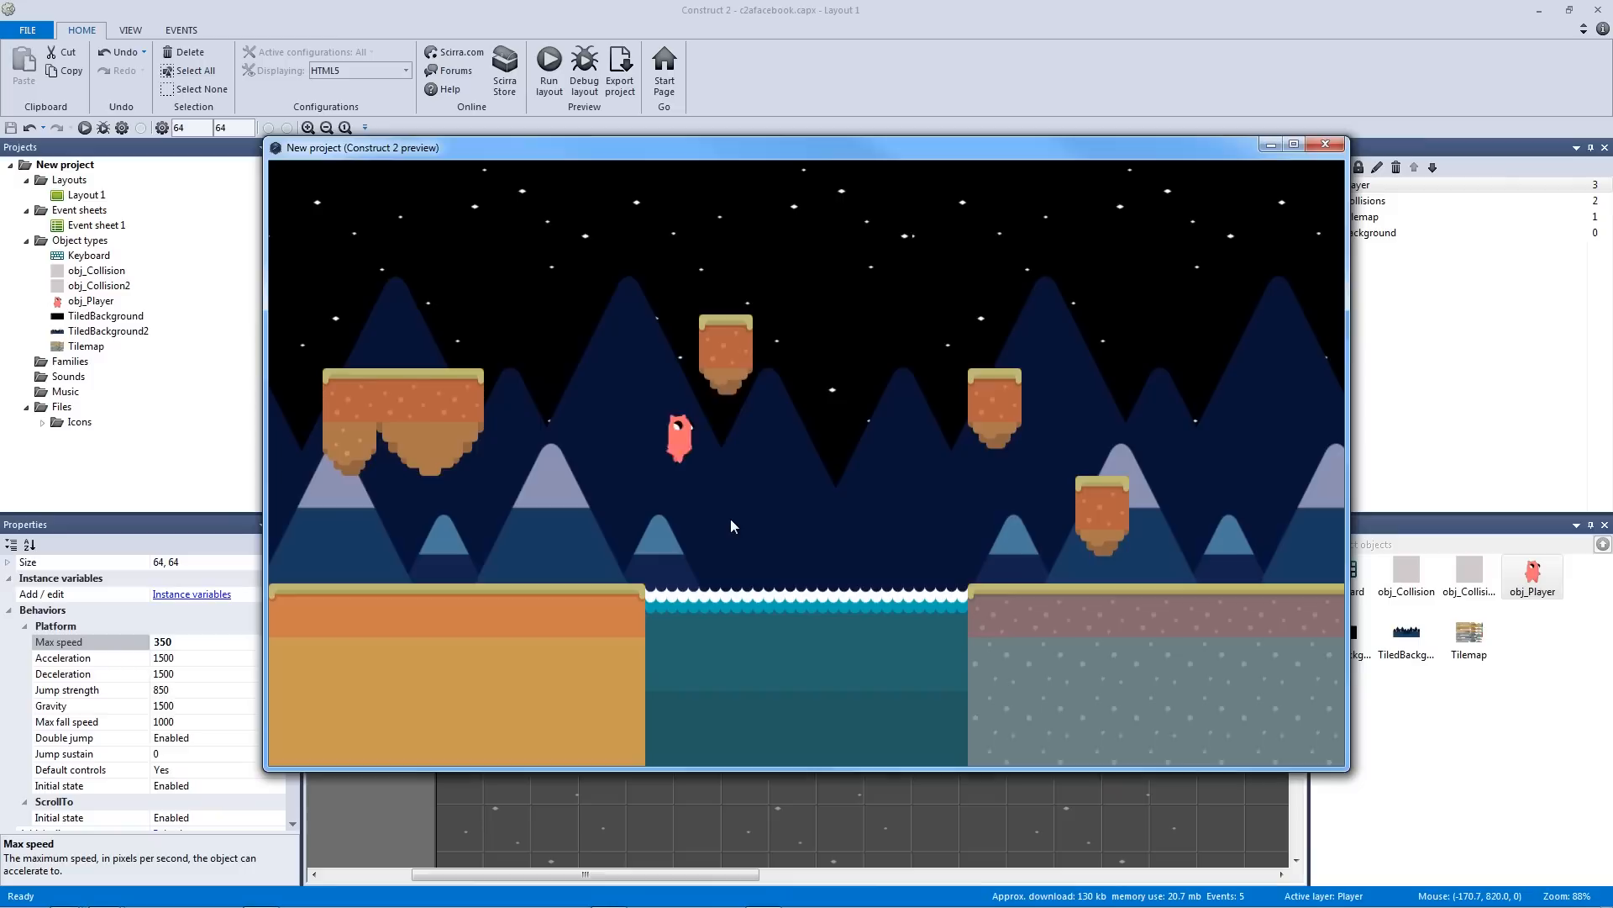
pyautogui.press('Right')
pyautogui.press('Up')
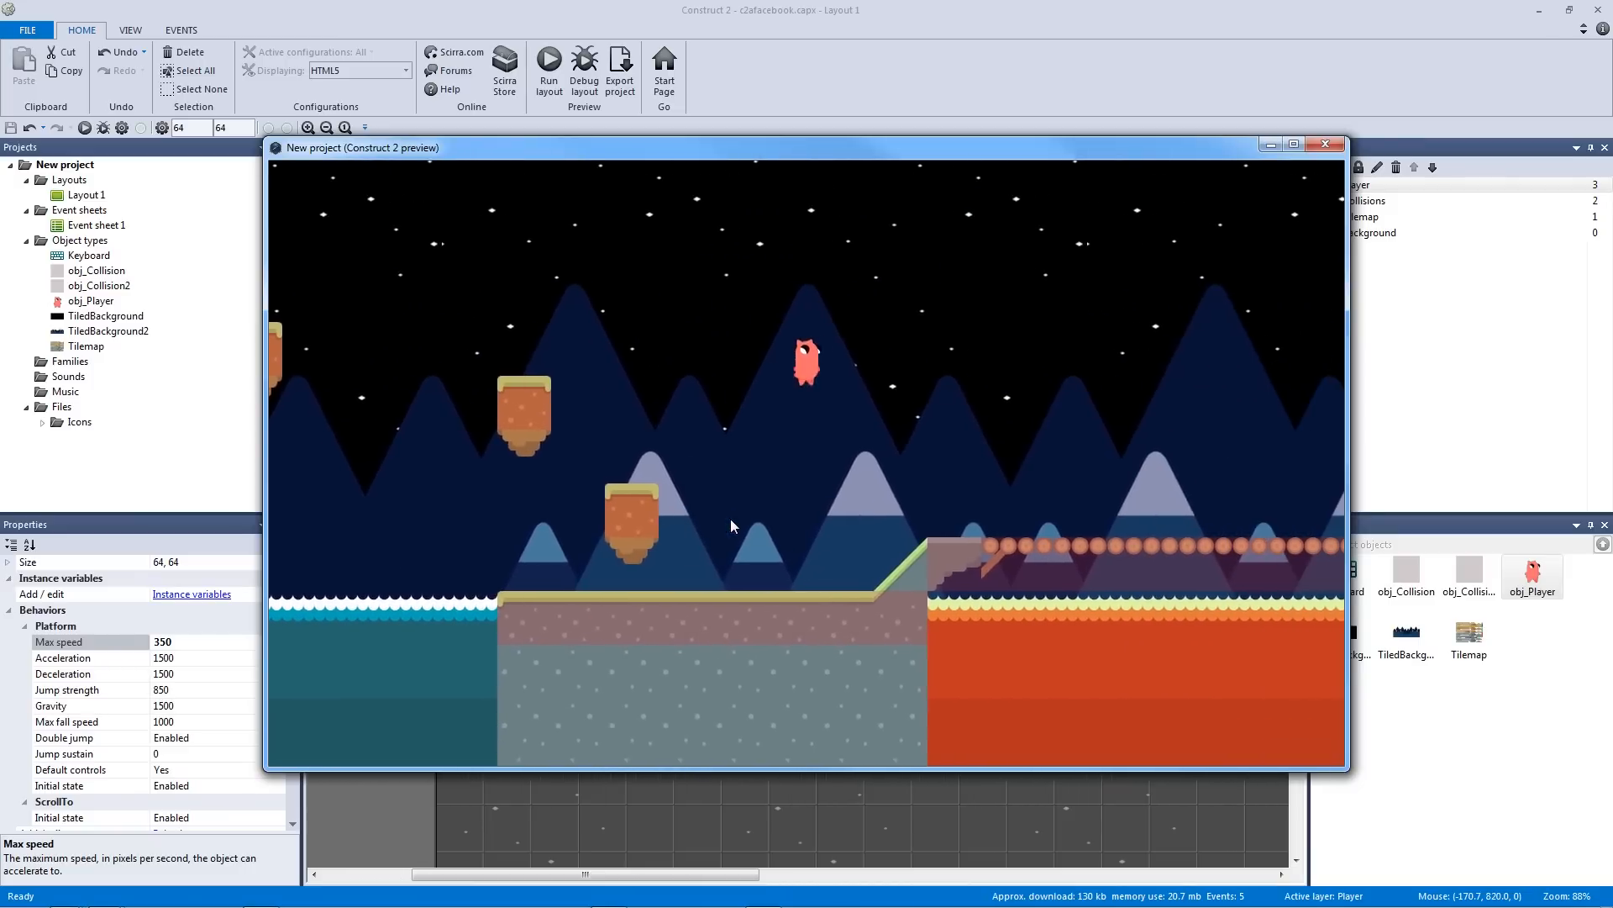
pyautogui.press('Left')
pyautogui.press('Up')
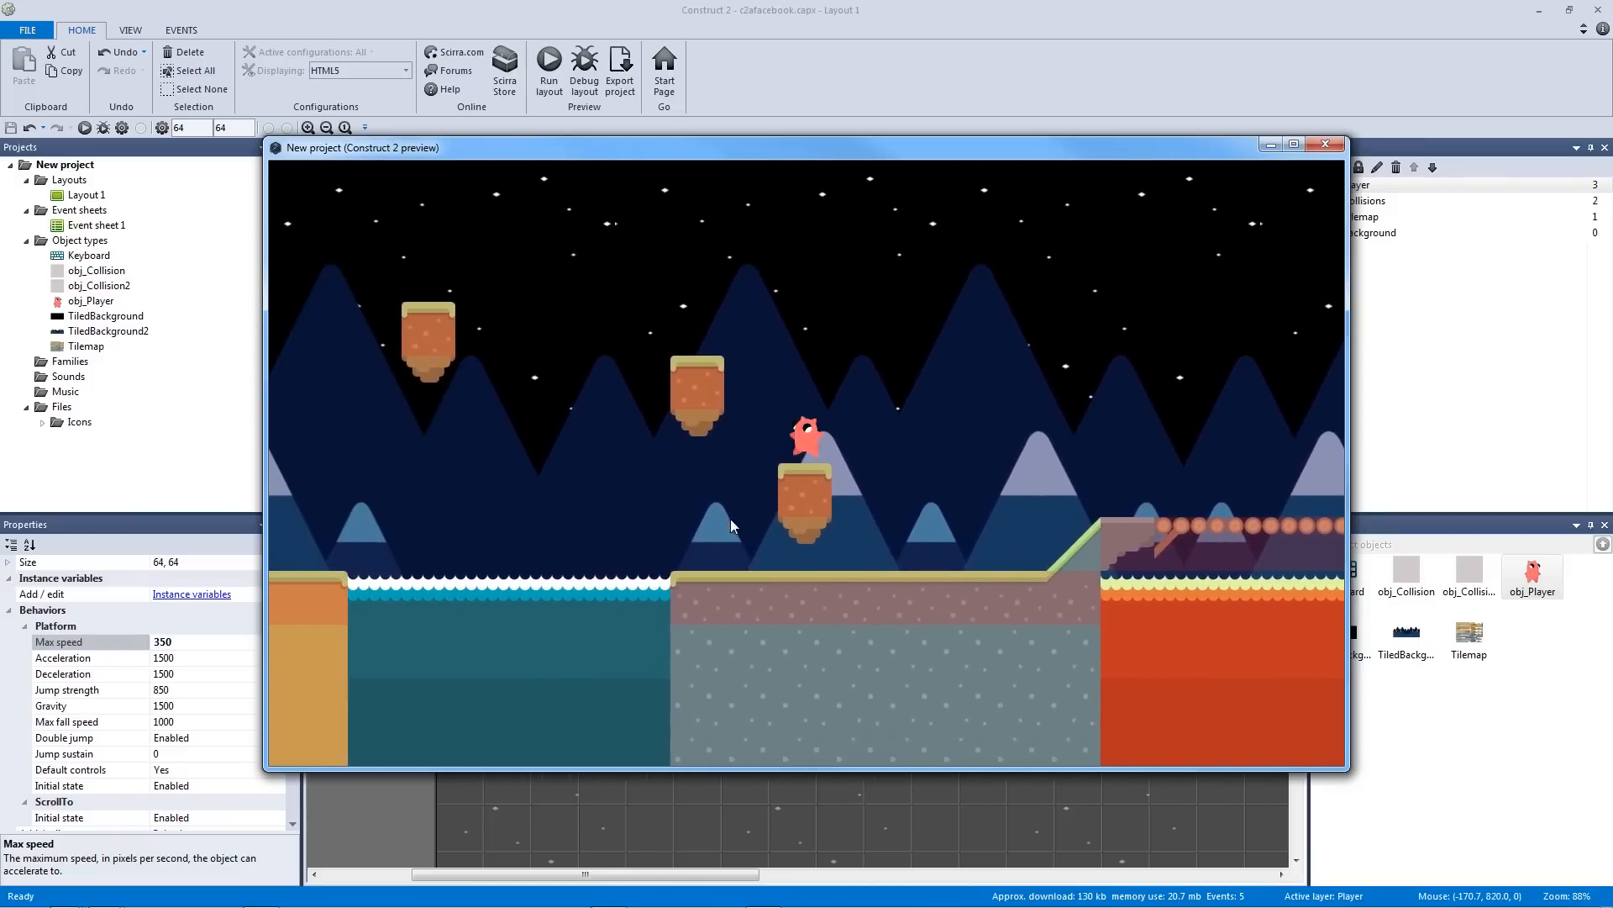
pyautogui.press('Left')
pyautogui.press('Up')
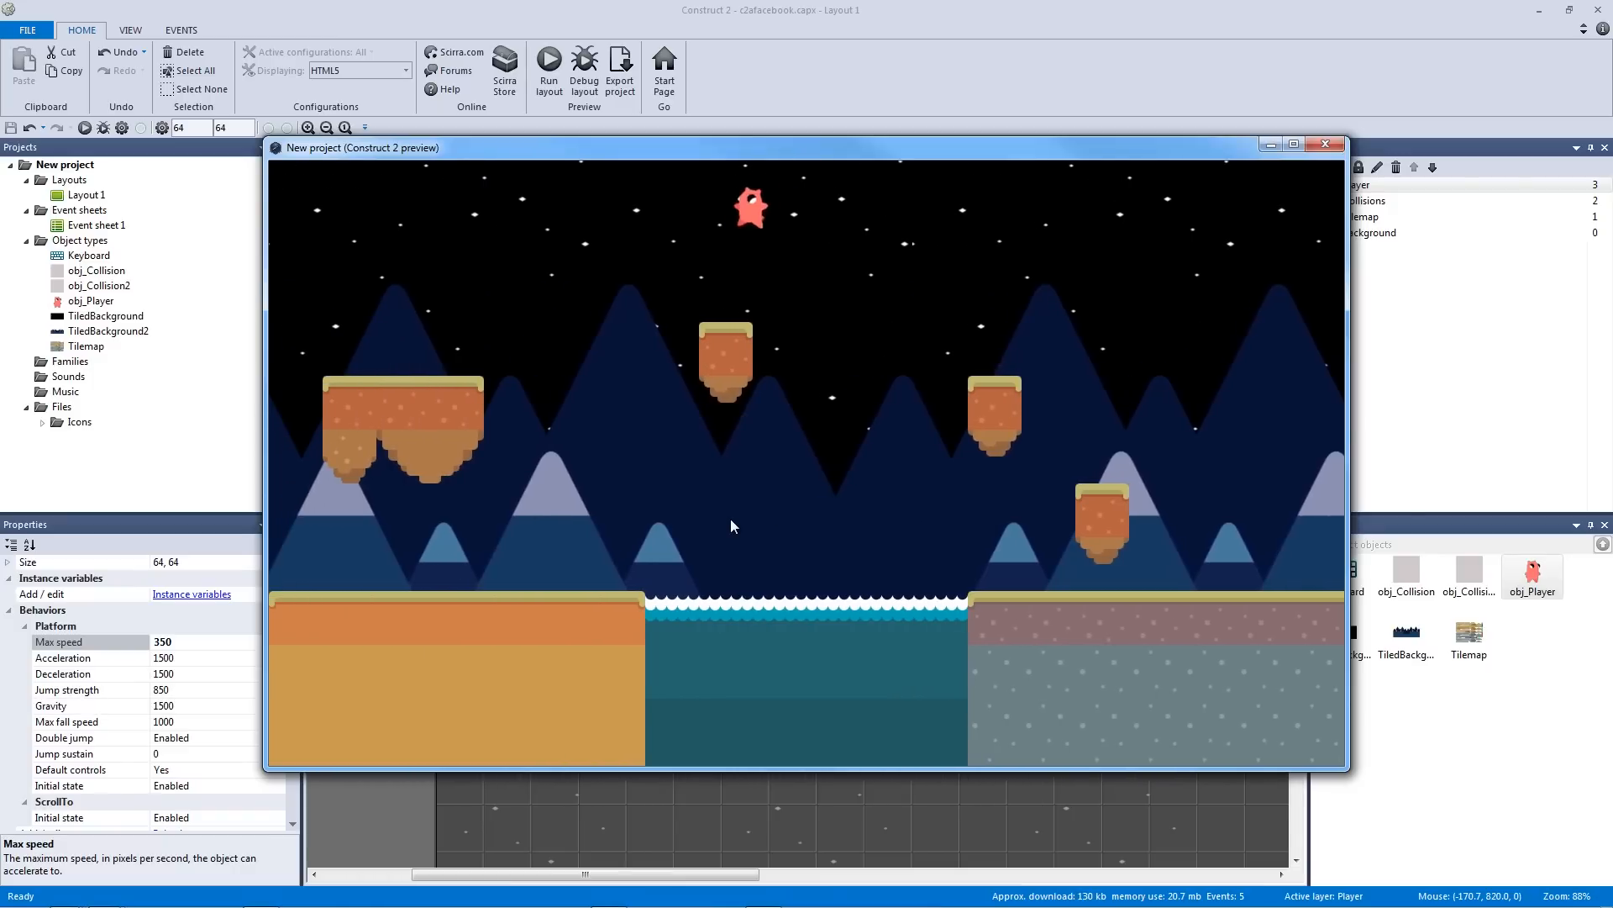
pyautogui.press('Right')
pyautogui.press('Up')
pyautogui.press('Left')
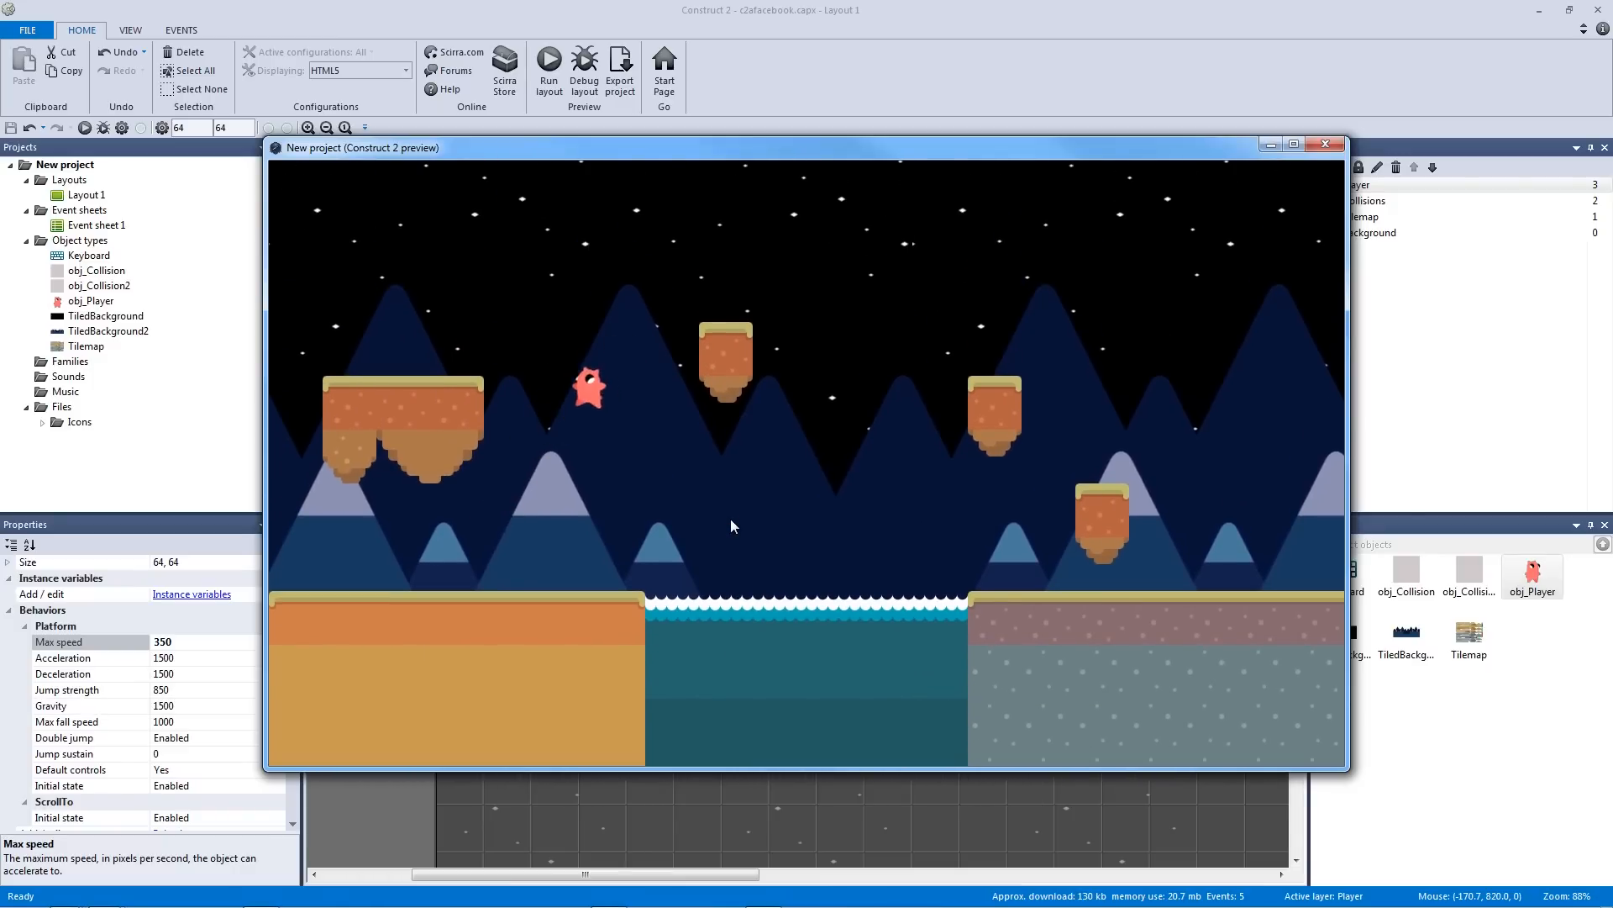
pyautogui.press('Right')
pyautogui.press('Up')
pyautogui.press('Left')
pyautogui.press('Right')
pyautogui.press('Up')
pyautogui.press('Left')
pyautogui.press('Right')
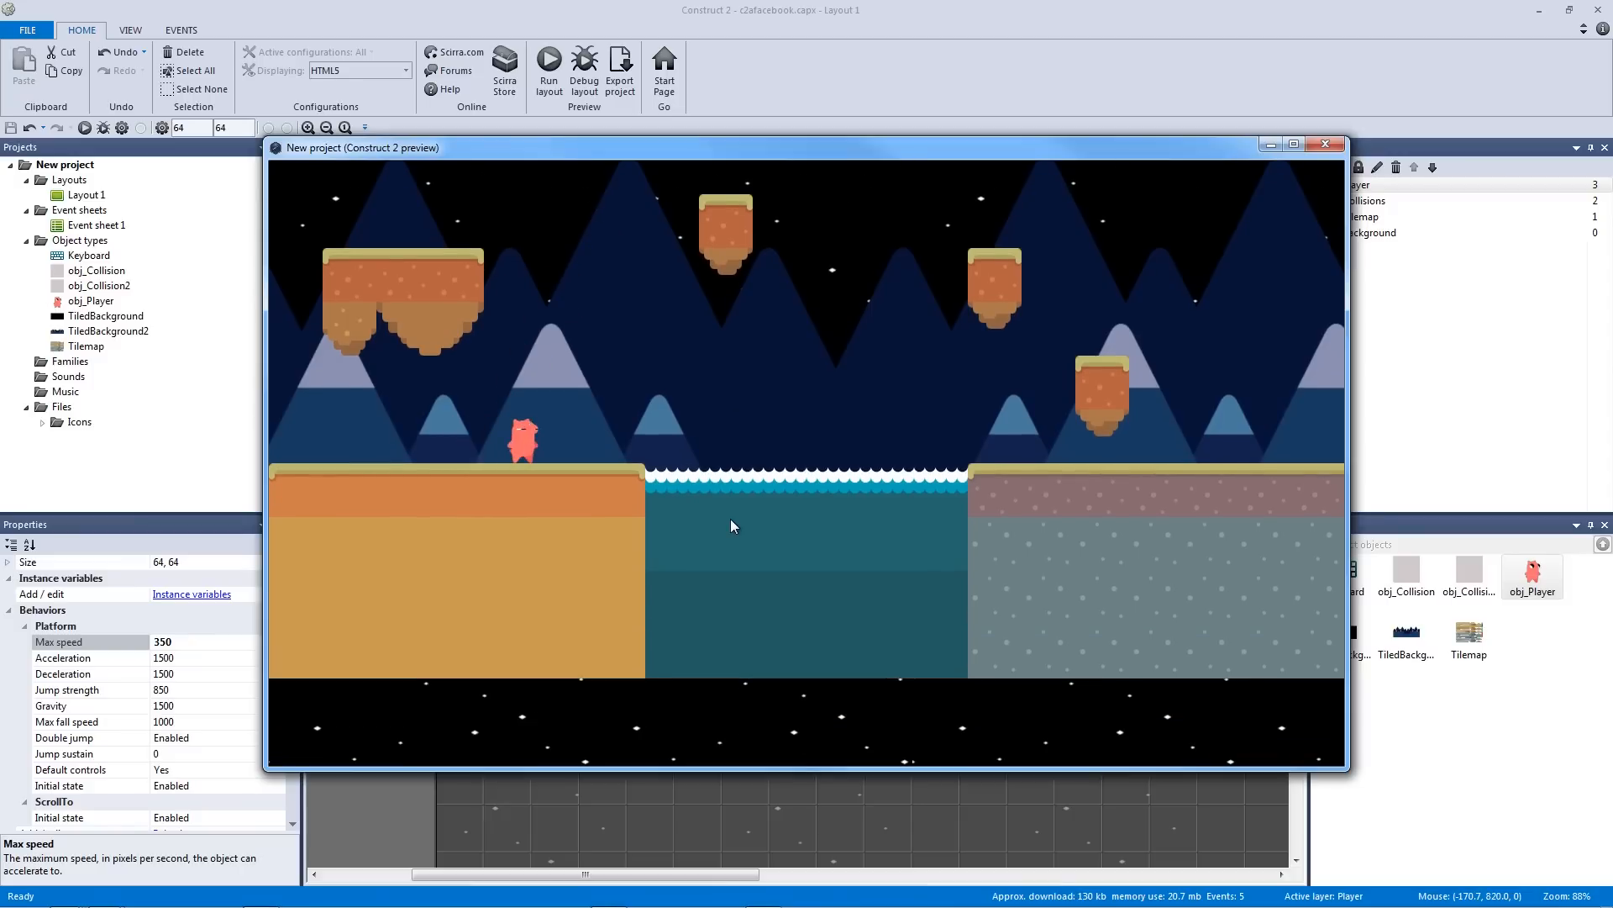
pyautogui.press('Left')
pyautogui.click(1326, 146)
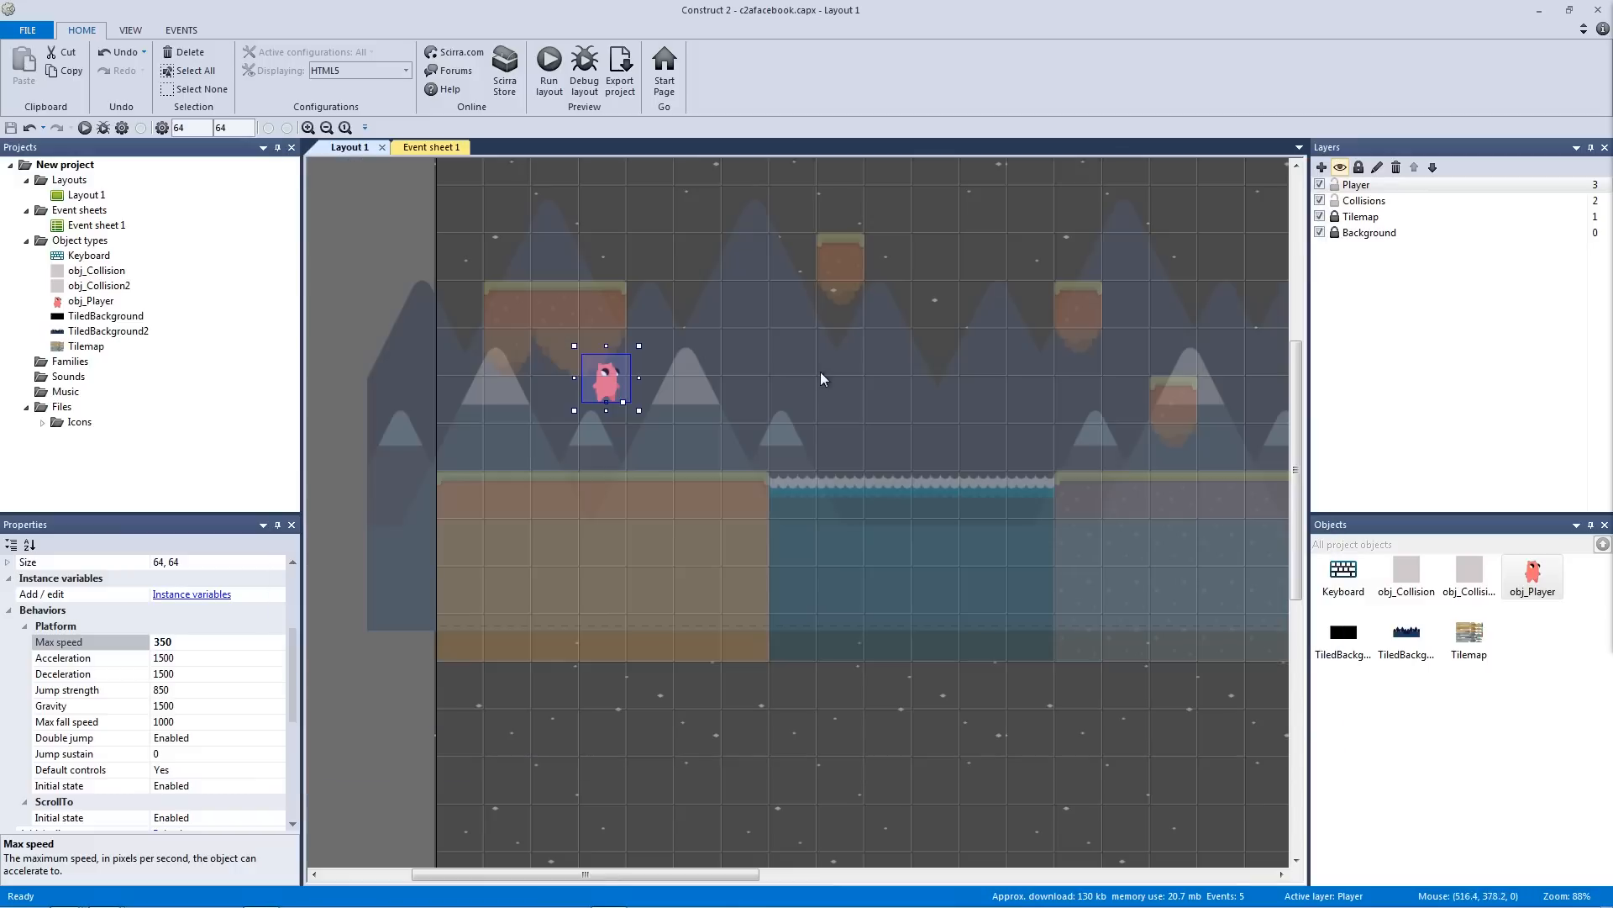
# Look over the whole level in Layout 1, including its Background layer
pyautogui.click(402, 275)
pyautogui.keyDown('ctrl'); pyautogui.scroll(-6, 605, 360); pyautogui.keyUp('ctrl')
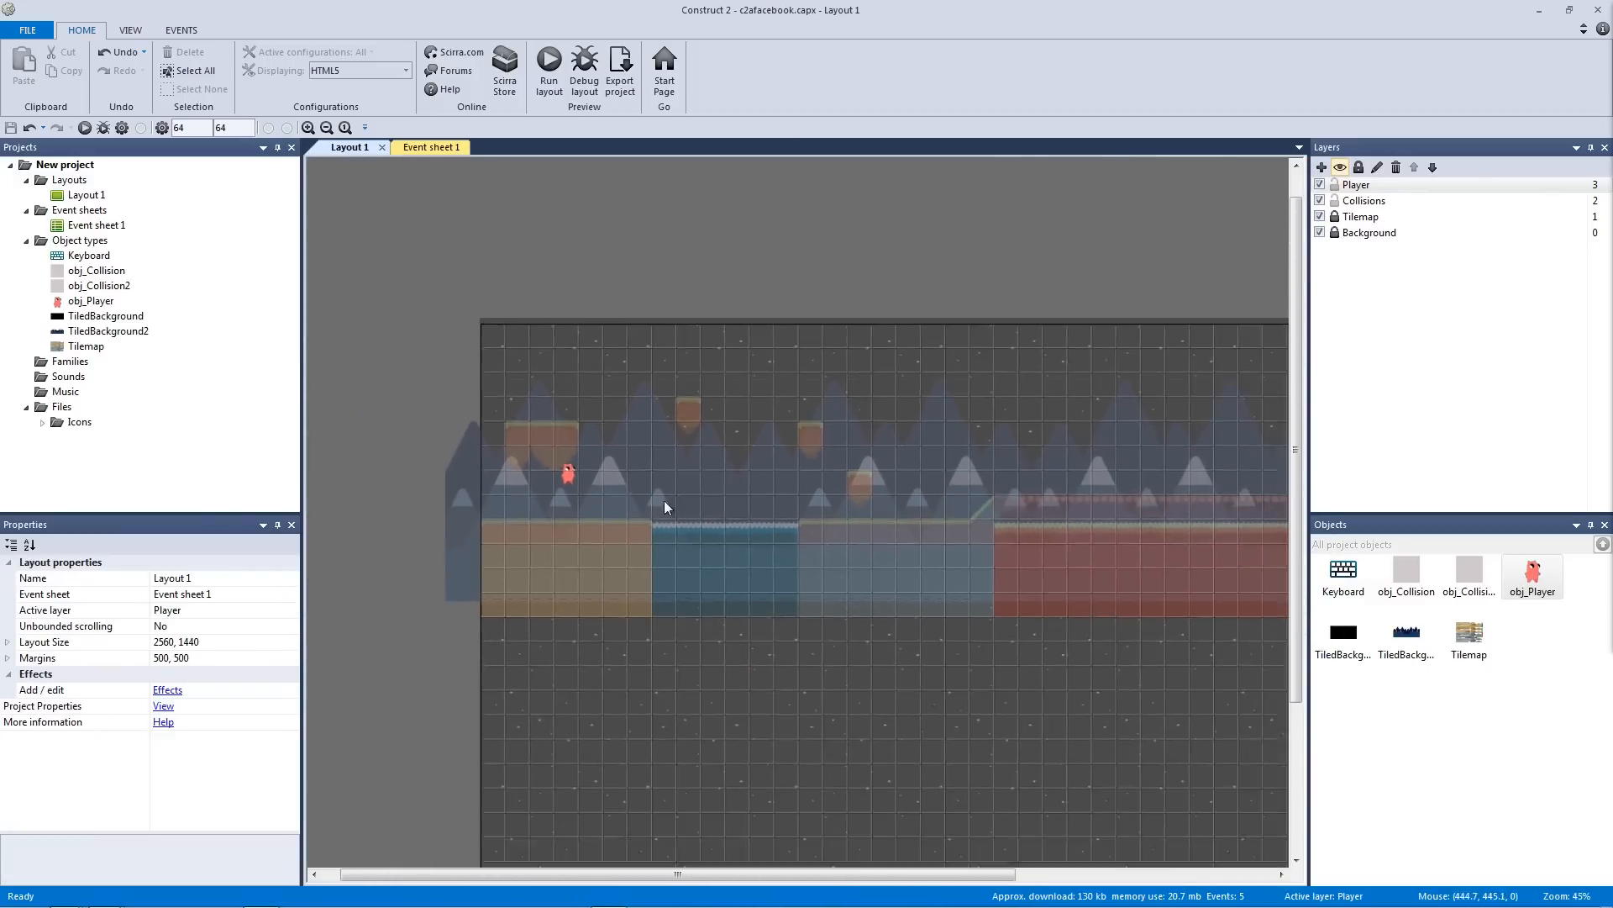
pyautogui.keyDown('ctrl'); pyautogui.scroll(-3, 628, 492); pyautogui.keyUp('ctrl')
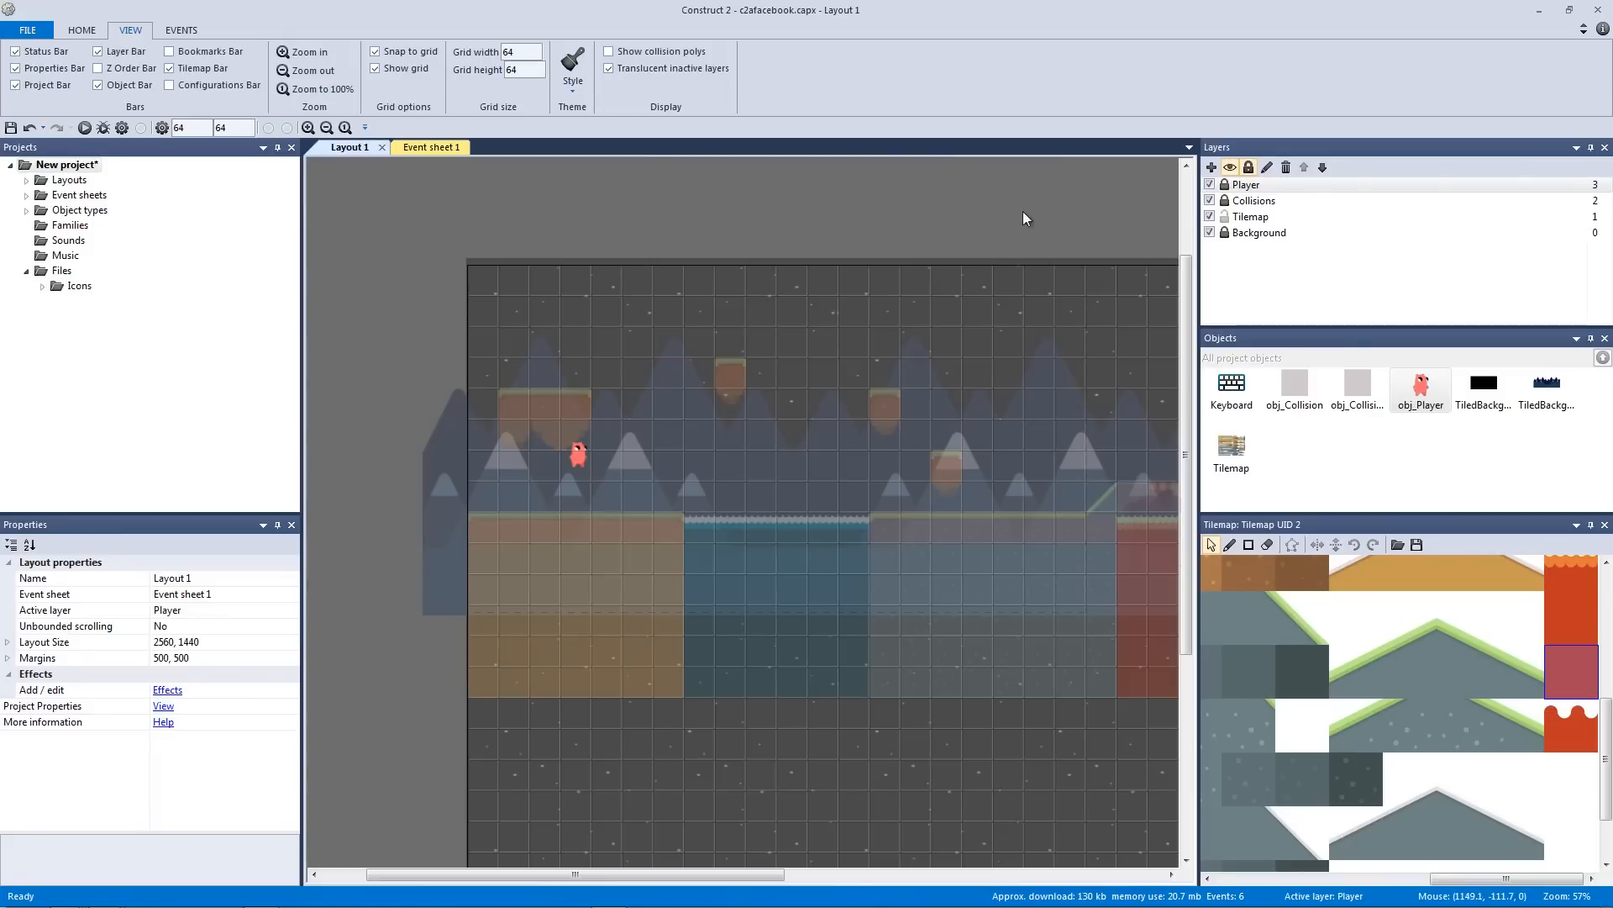
pyautogui.scroll(-2, 990, 213)
pyautogui.scroll(1, 990, 222)
pyautogui.keyDown('ctrl'); pyautogui.scroll(-2, 958, 328); pyautogui.keyUp('ctrl')
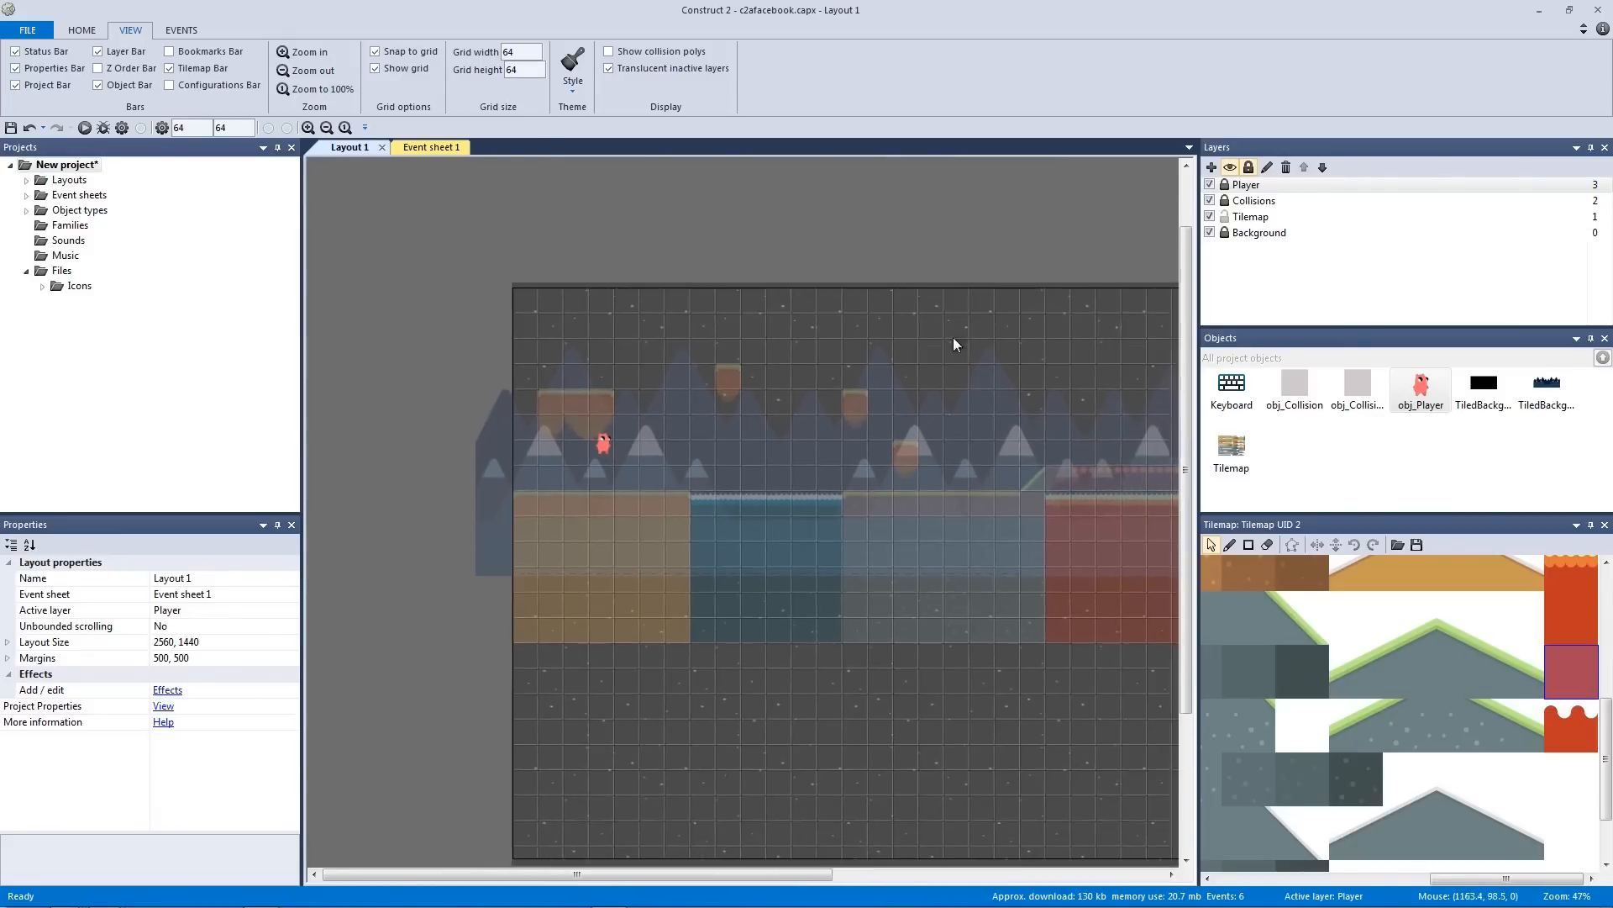
pyautogui.moveTo(869, 341); pyautogui.dragTo(728, 338, button='middle')
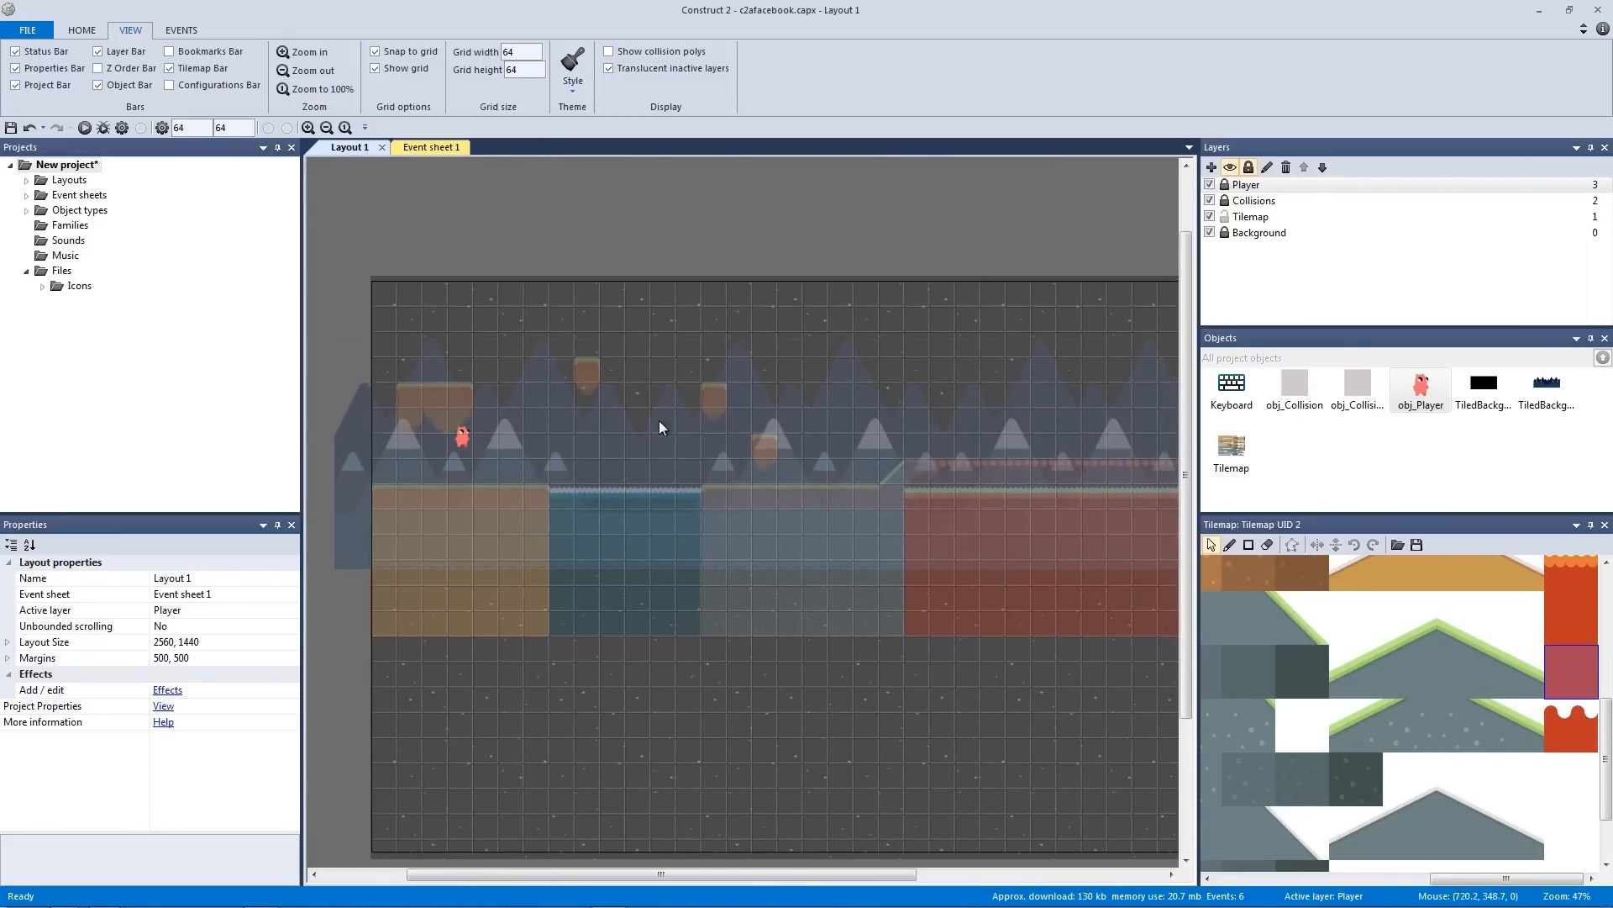
pyautogui.click(1326, 233)
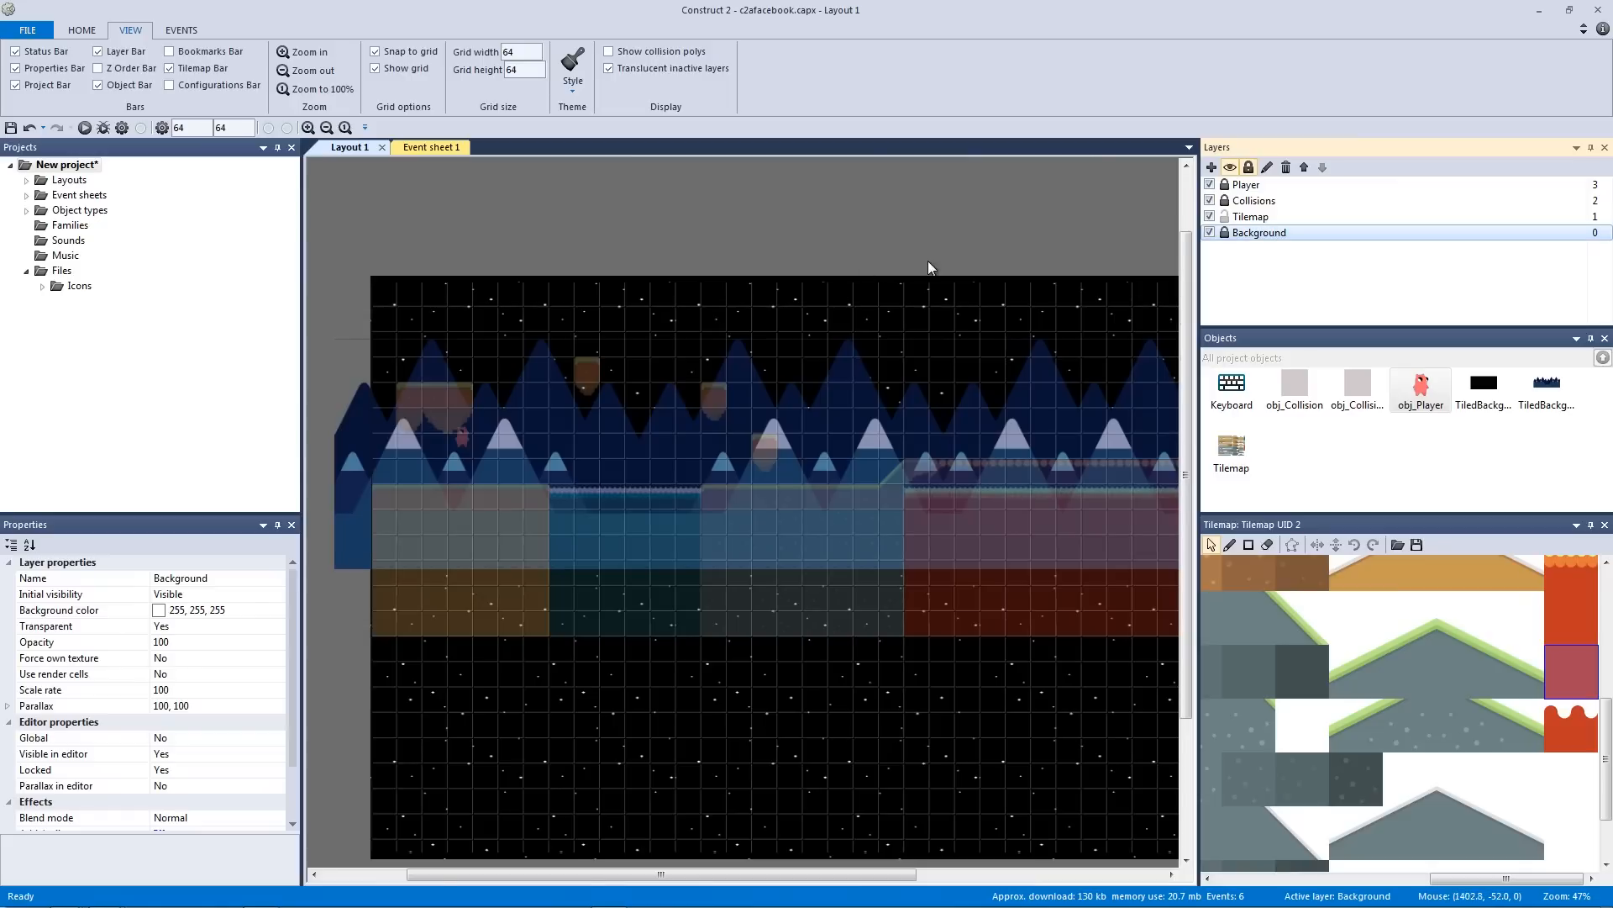
# Review event 6 in Event sheet 1: its on-floor, moving and falling conditions and its "ID_JUMP" animation action
pyautogui.click(444, 147)
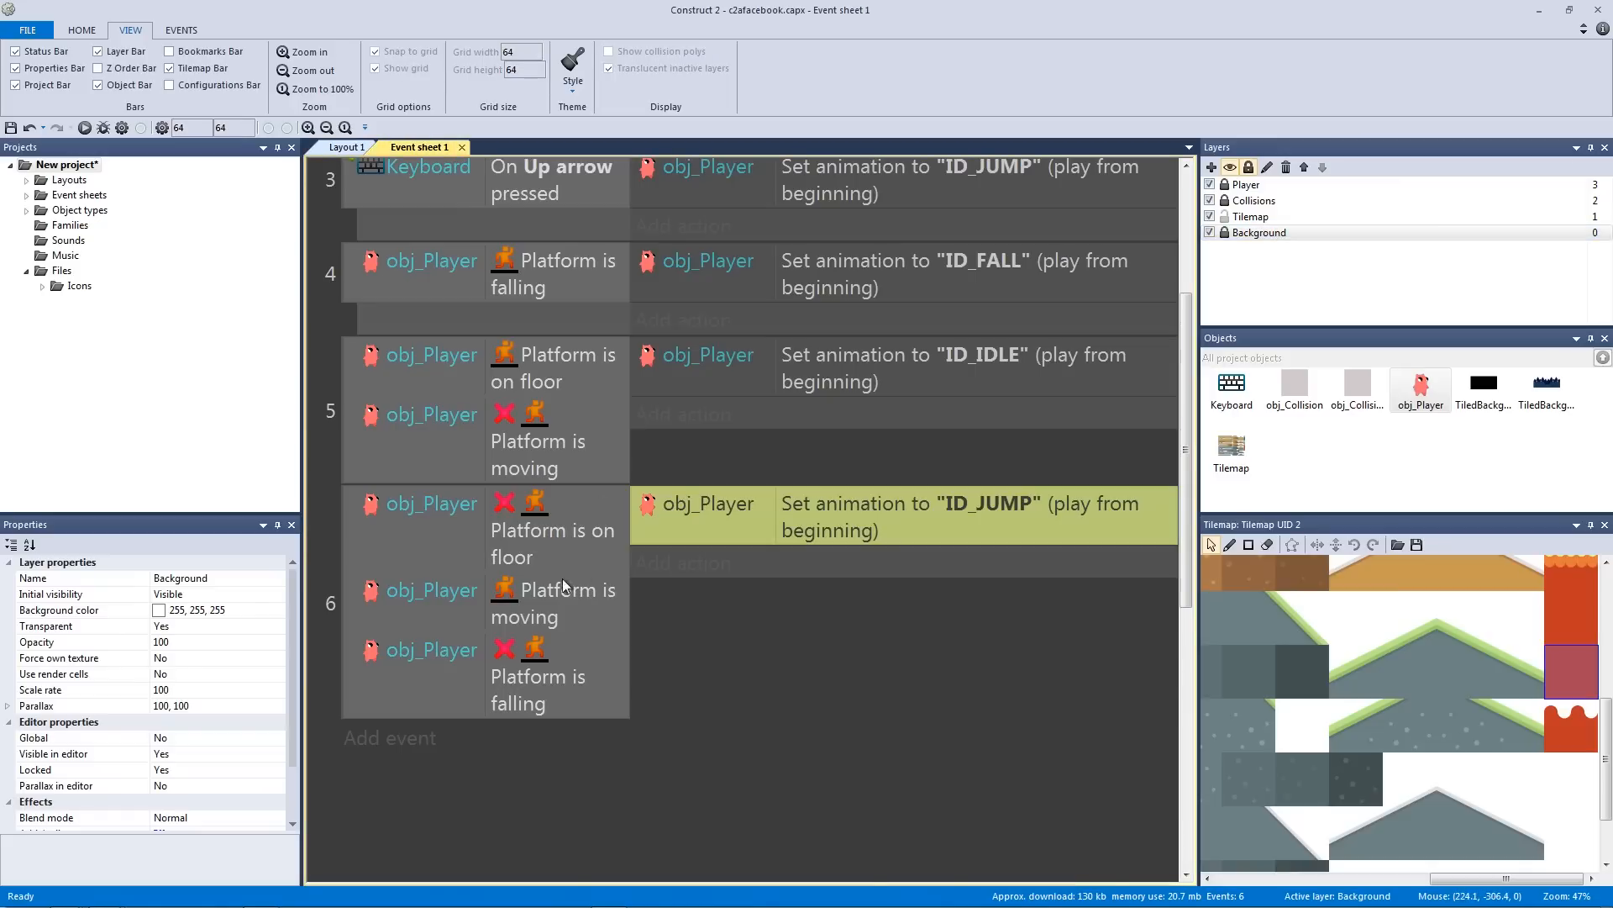
pyautogui.click(366, 552)
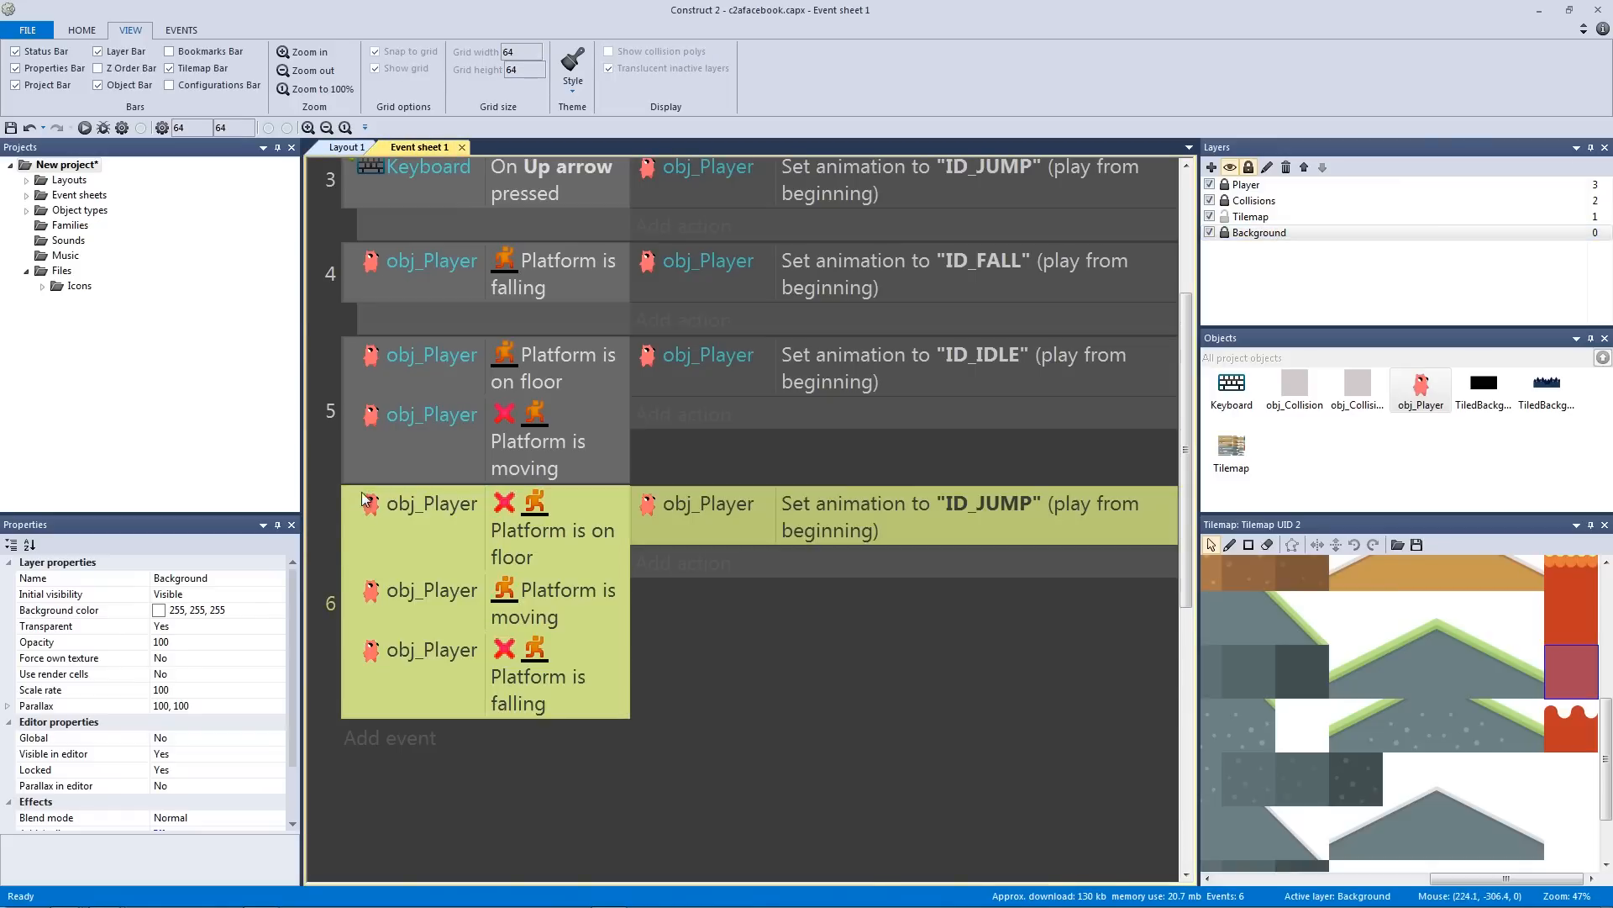
pyautogui.click(487, 535)
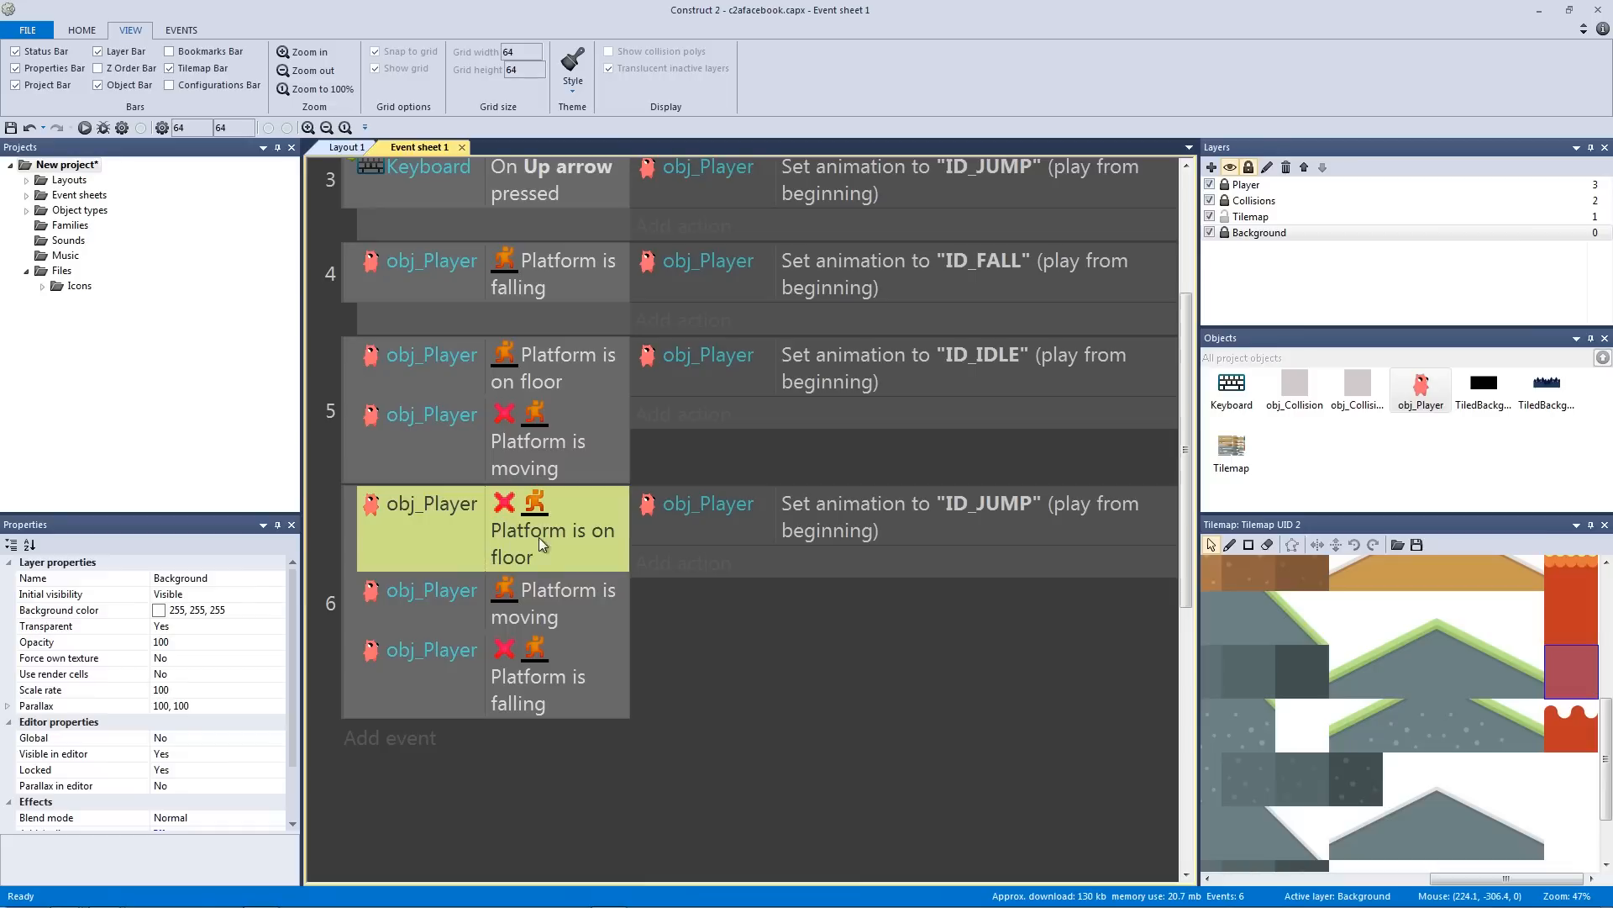
pyautogui.click(558, 618)
pyautogui.click(560, 694)
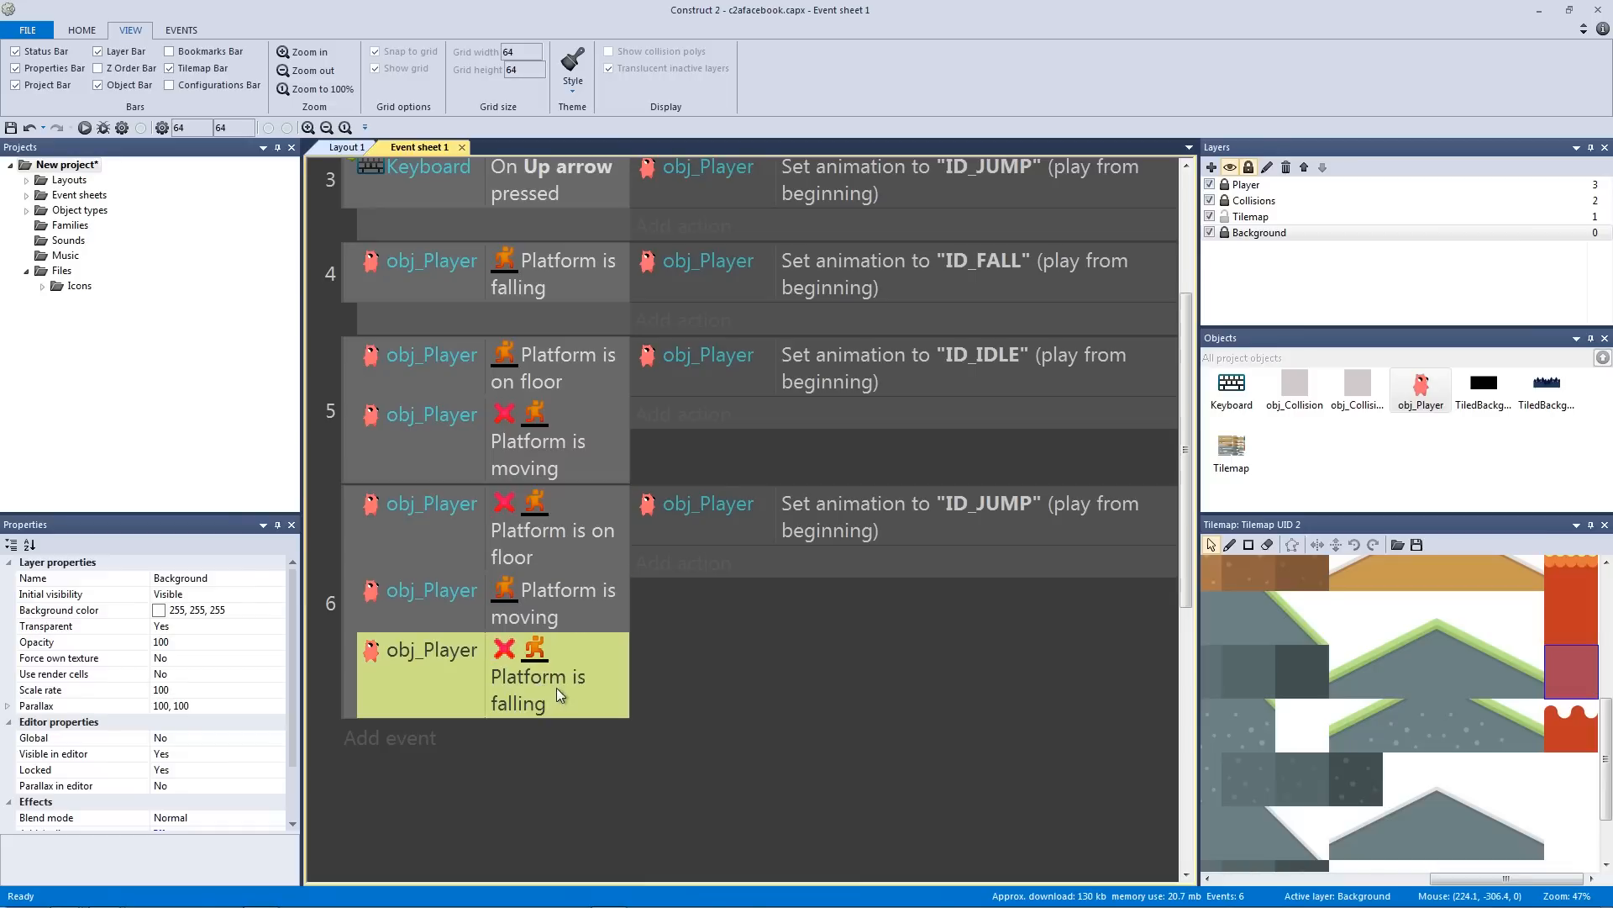
pyautogui.click(823, 529)
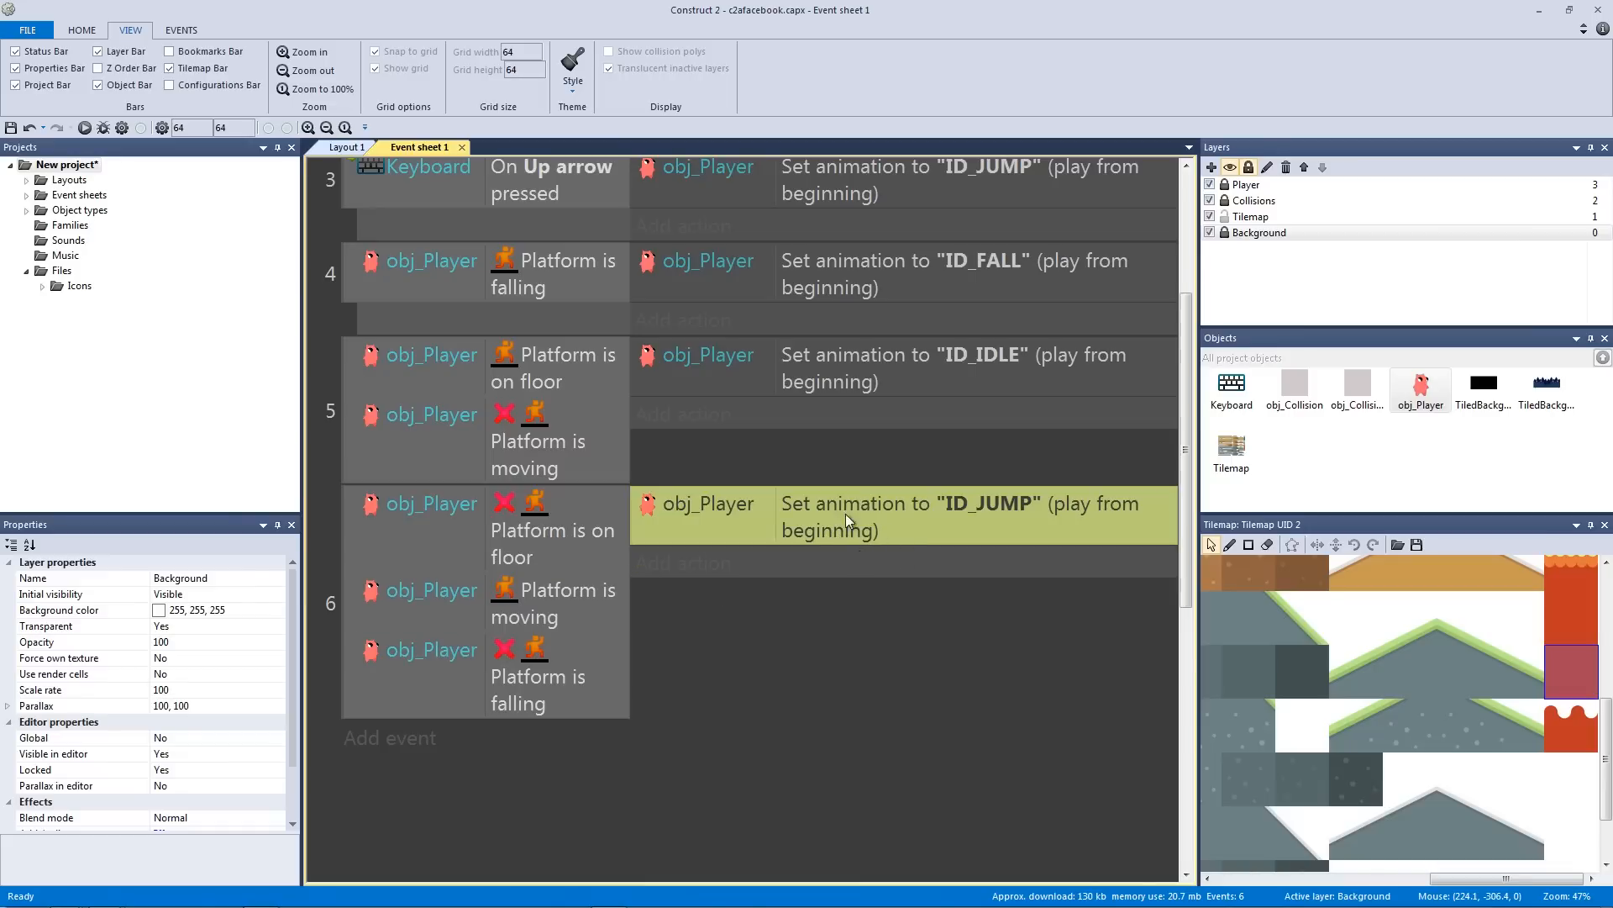
# Lock the Tilemap layer in Layout 1 and make the Player layer active
pyautogui.click(349, 147)
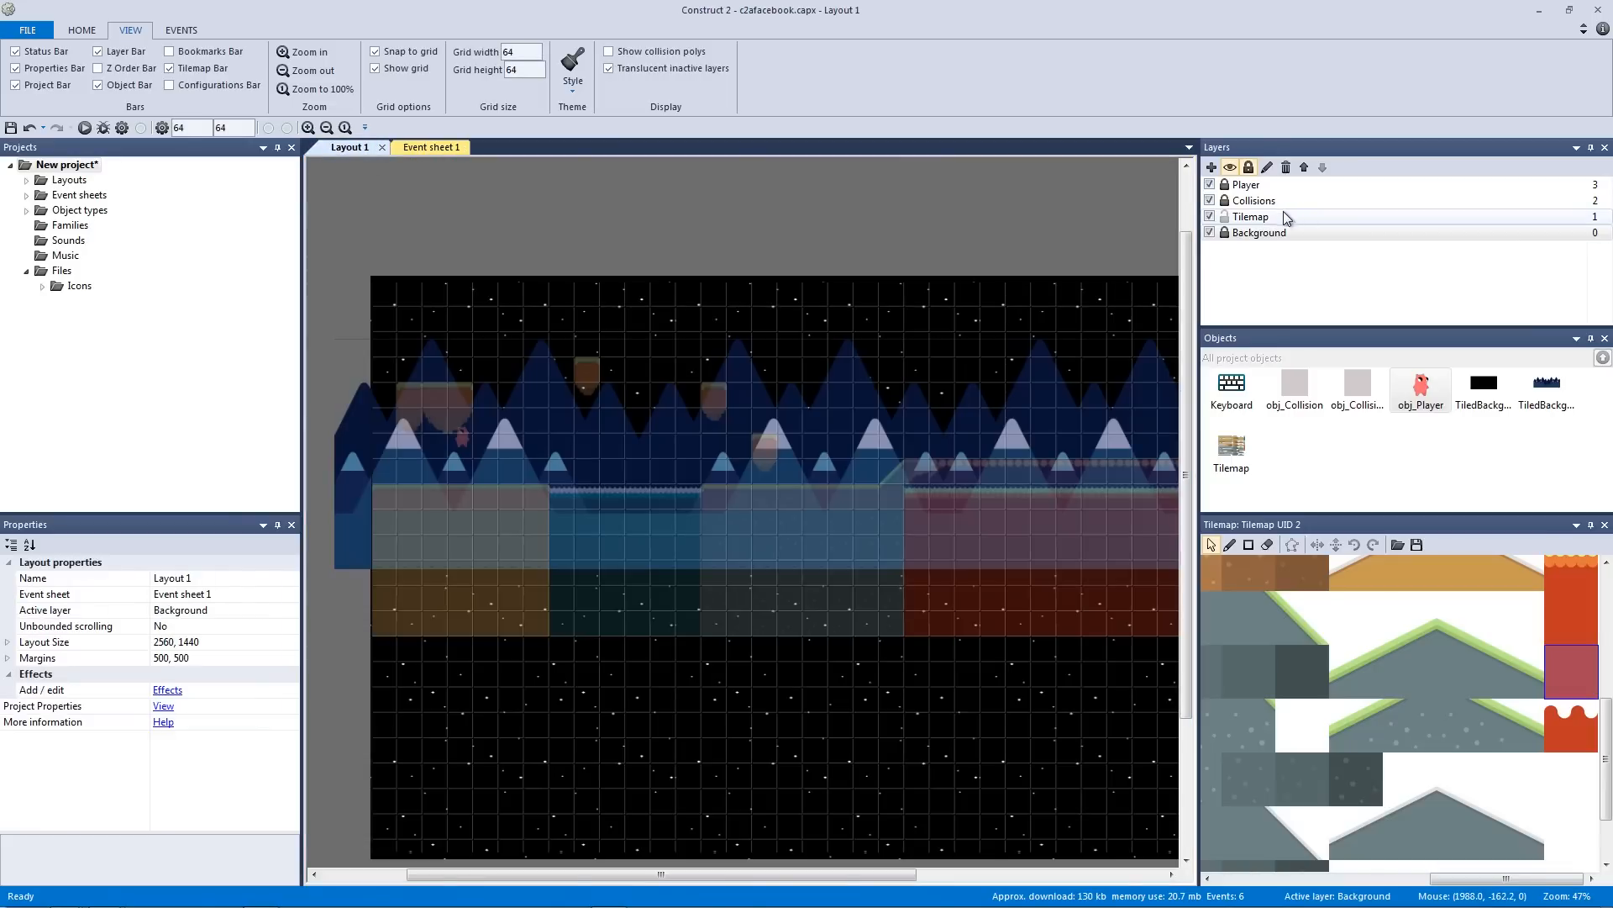
pyautogui.click(1279, 216)
pyautogui.click(1225, 216)
pyautogui.click(1244, 185)
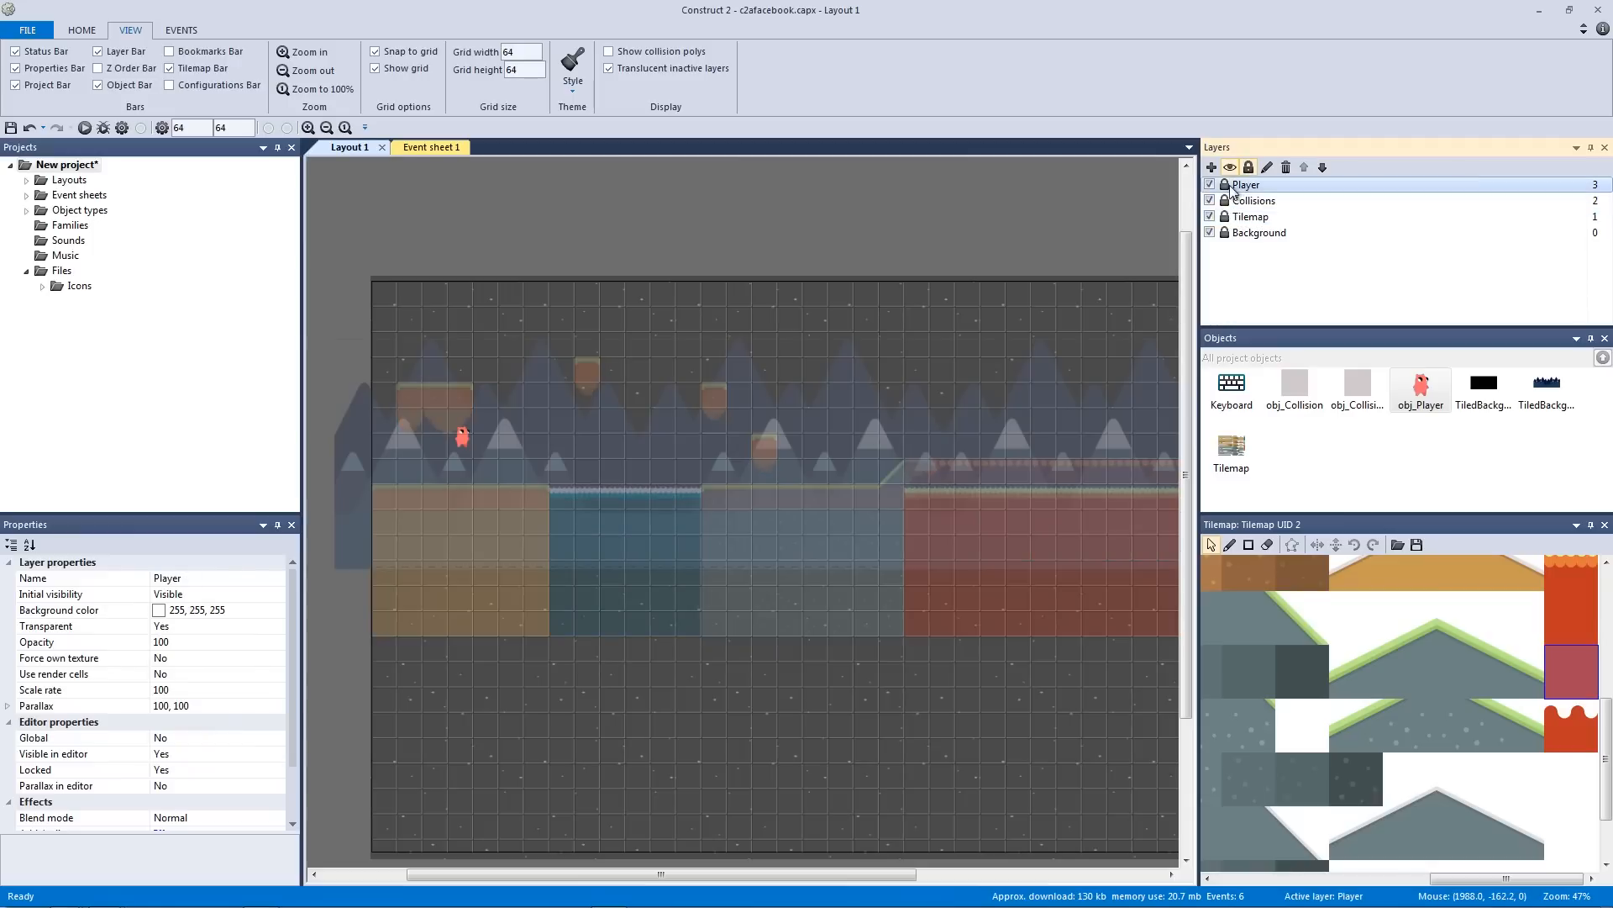
# Unlock the Player layer and add the Bound to layout behavior to obj_Player
pyautogui.click(568, 228)
pyautogui.keyDown('ctrl'); pyautogui.scroll(5, 442, 286); pyautogui.keyUp('ctrl')
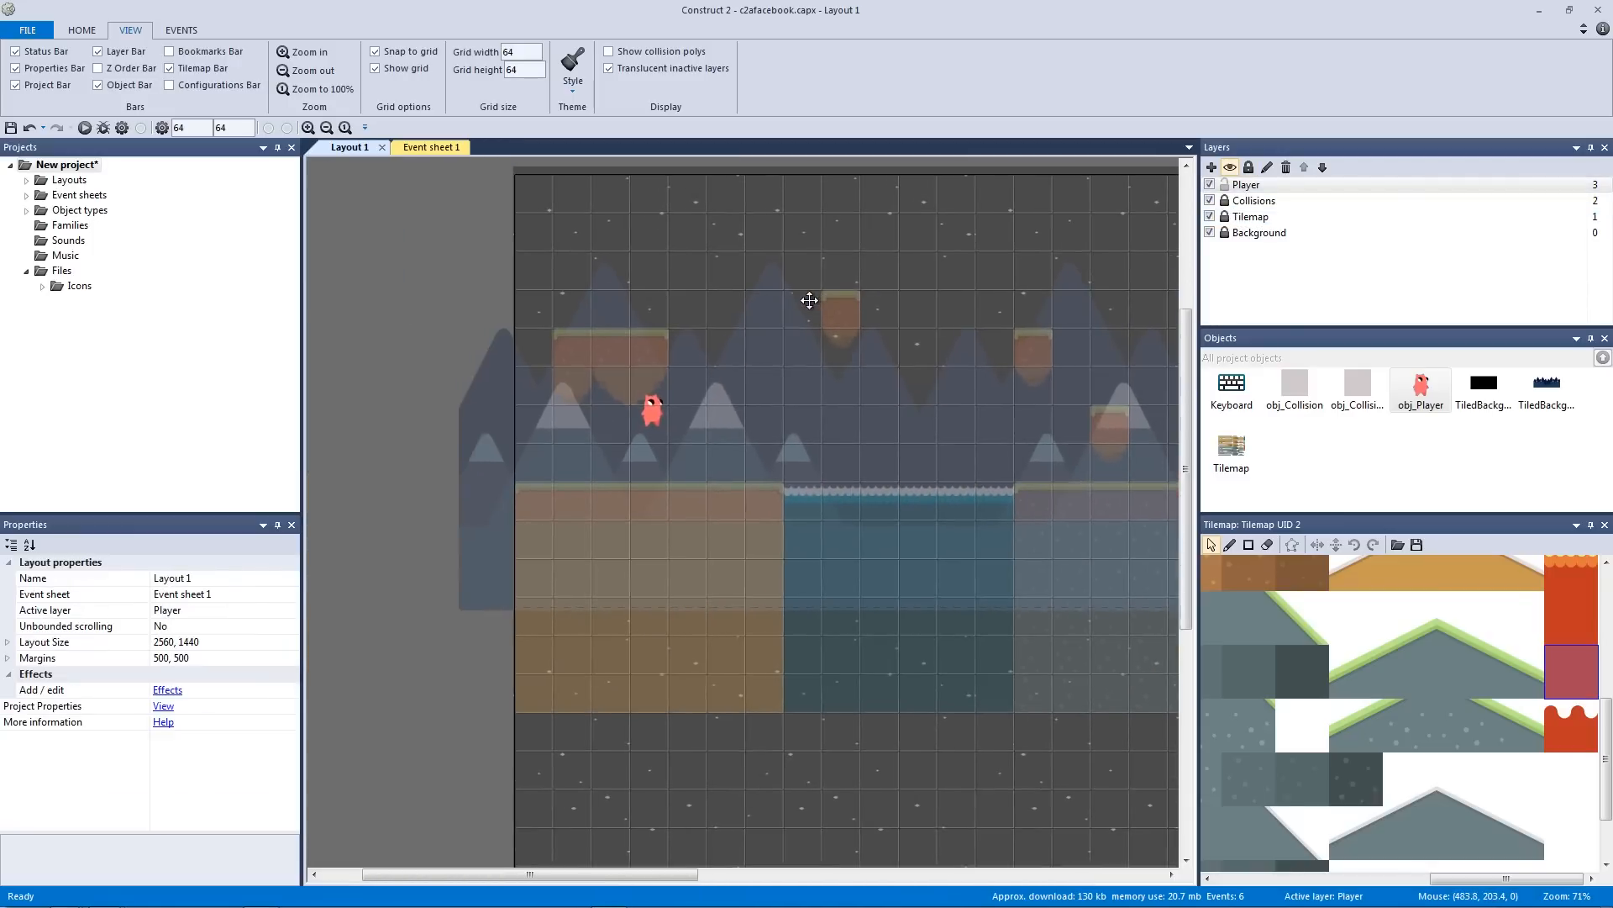
pyautogui.click(627, 367)
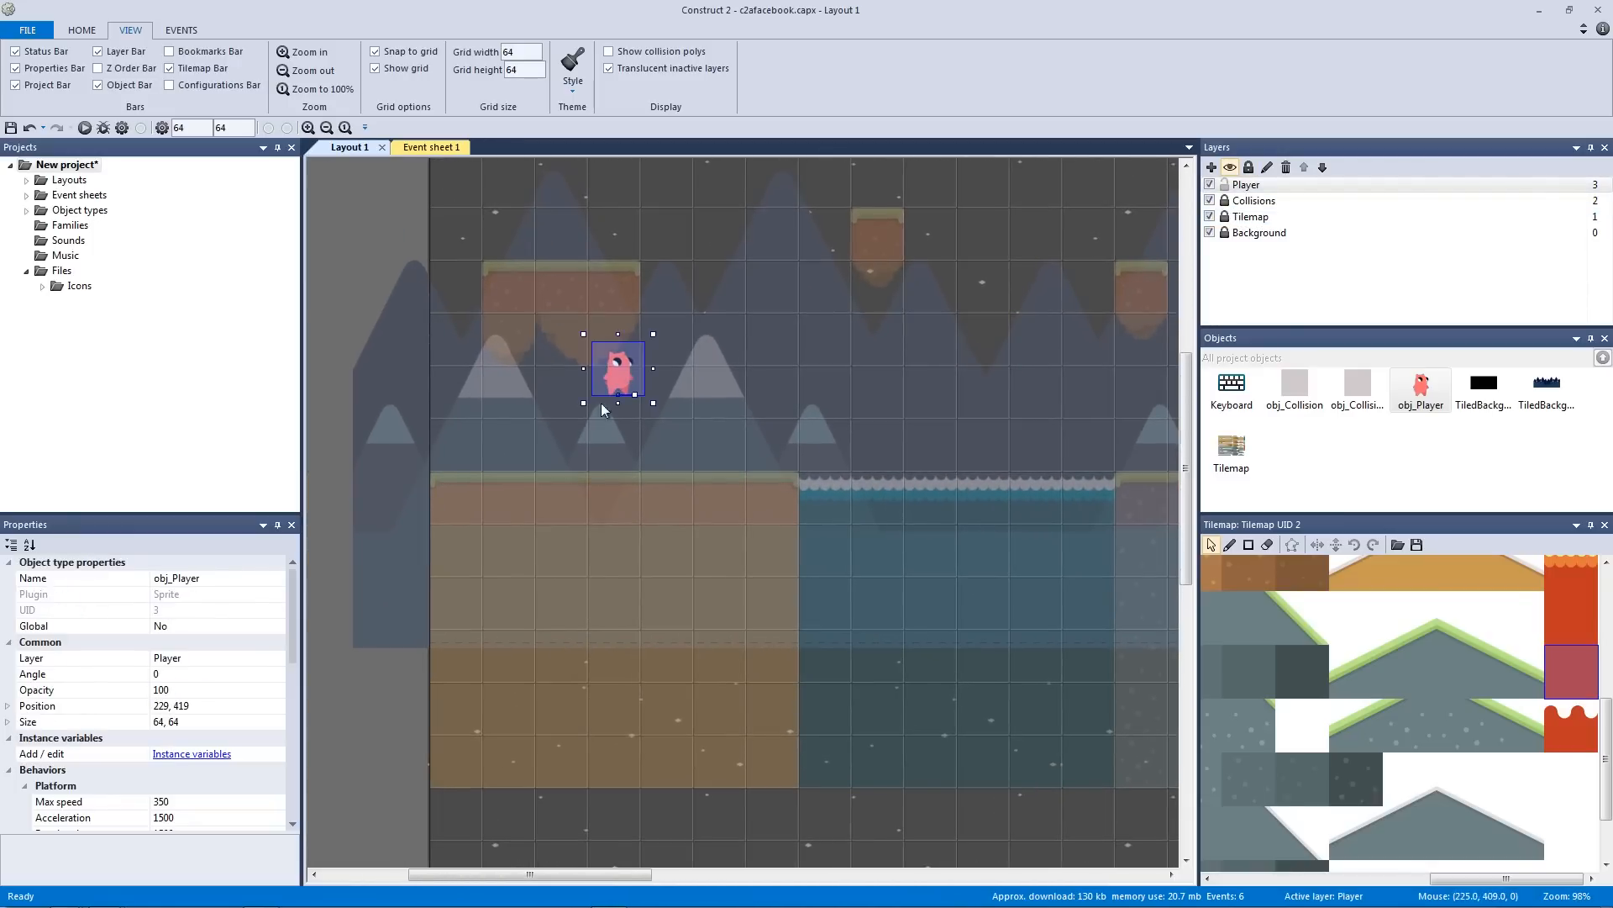
pyautogui.click(30, 784)
pyautogui.scroll(-2, 289, 642)
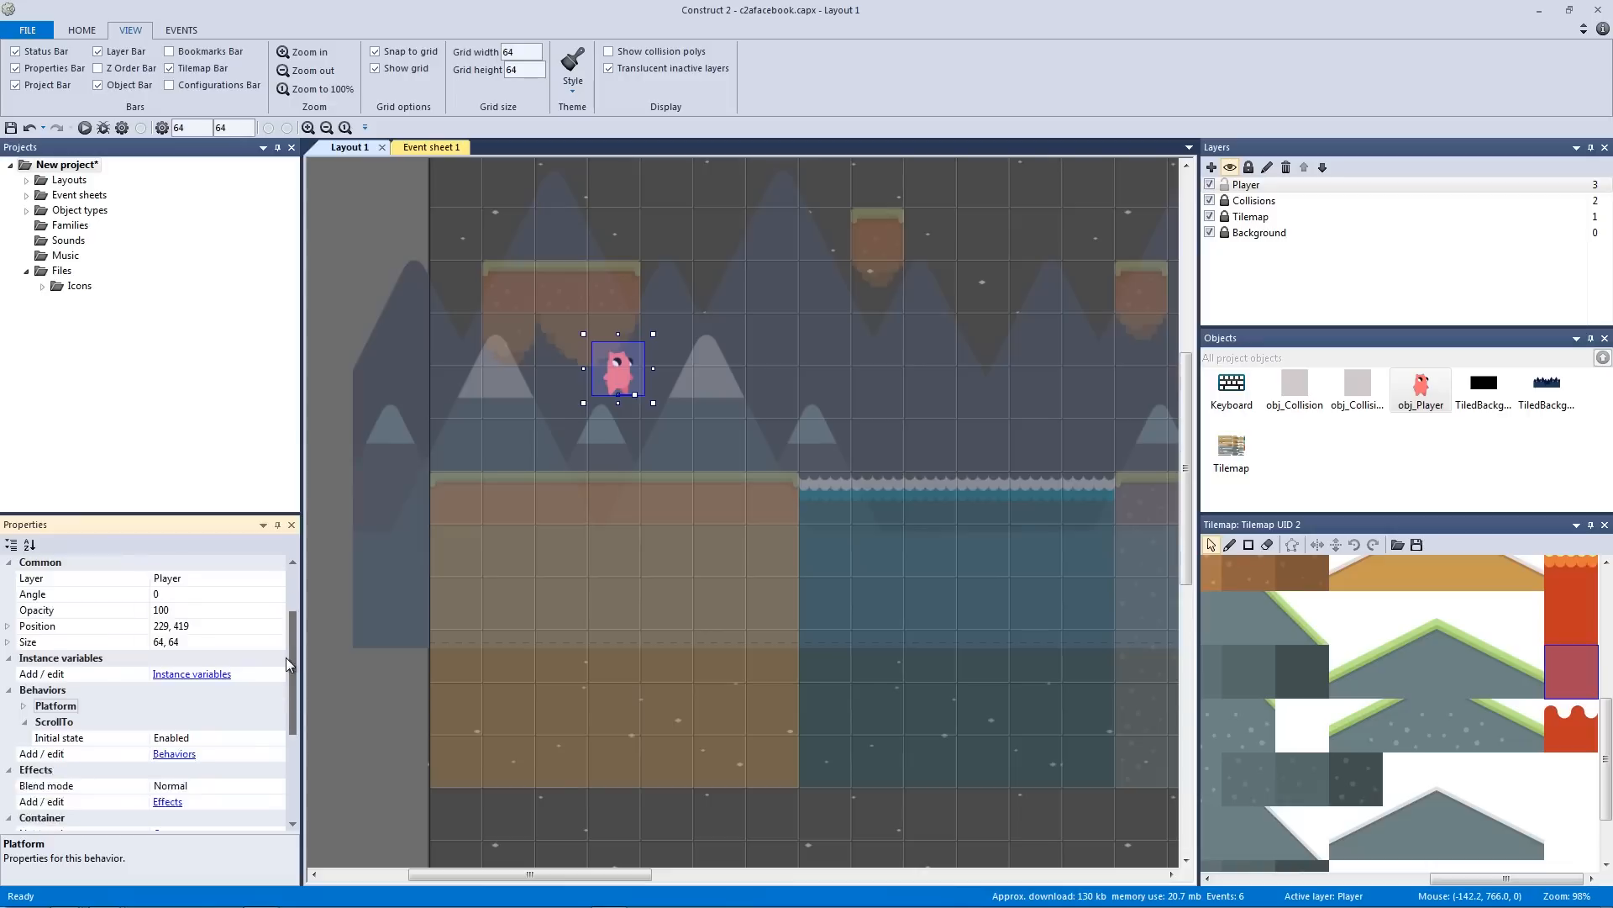
pyautogui.click(174, 721)
pyautogui.click(459, 497)
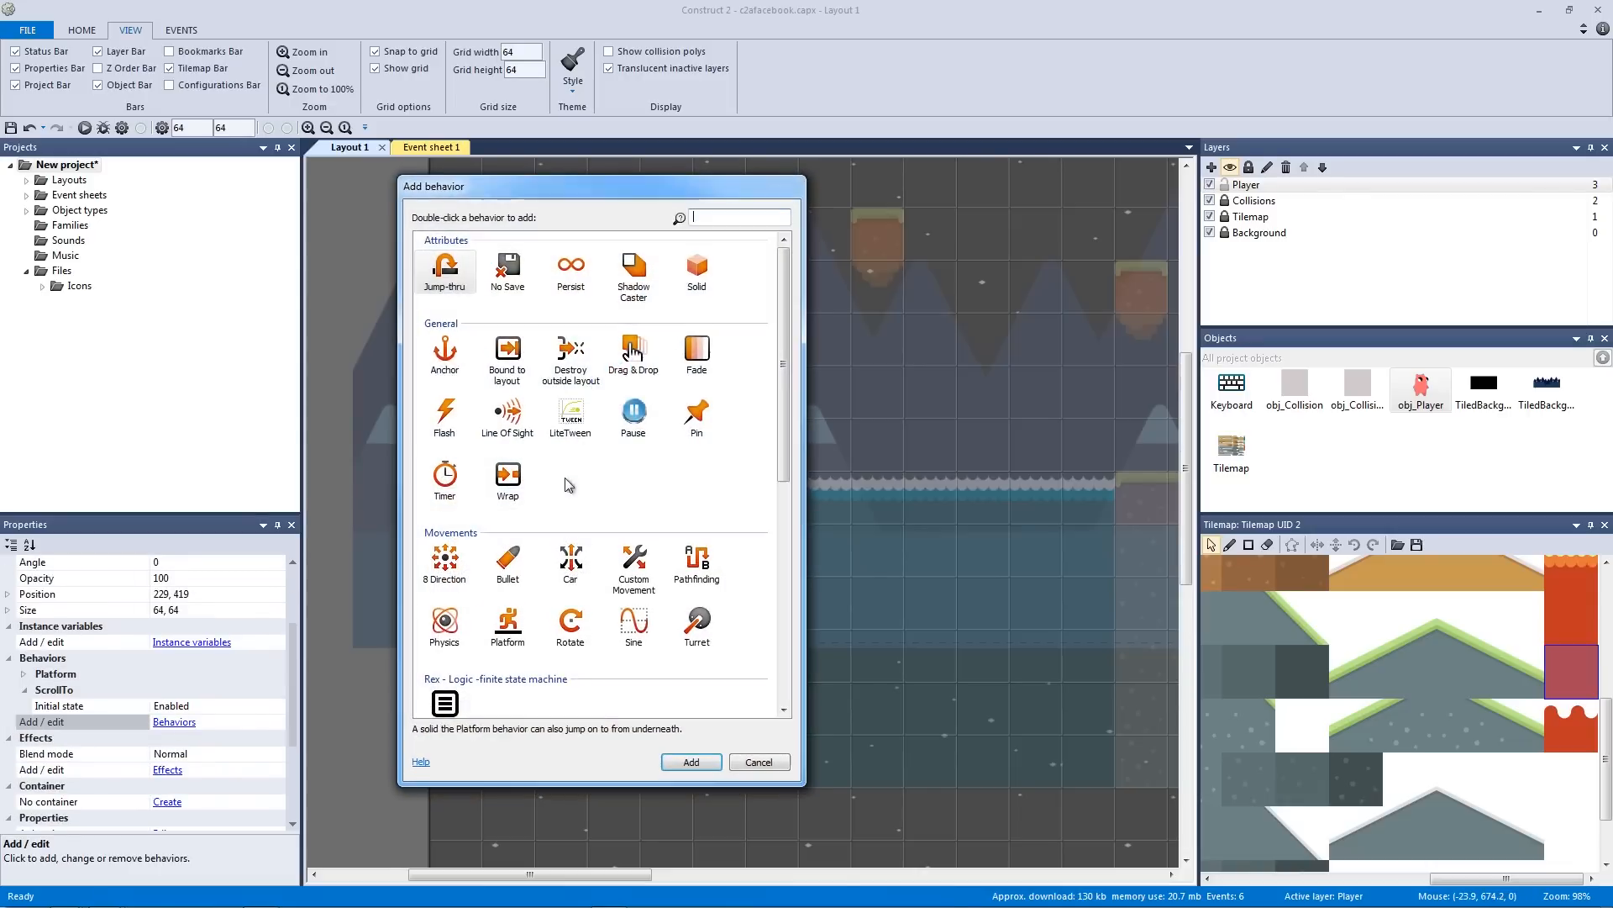
pyautogui.write('boun')
pyautogui.press('Return')
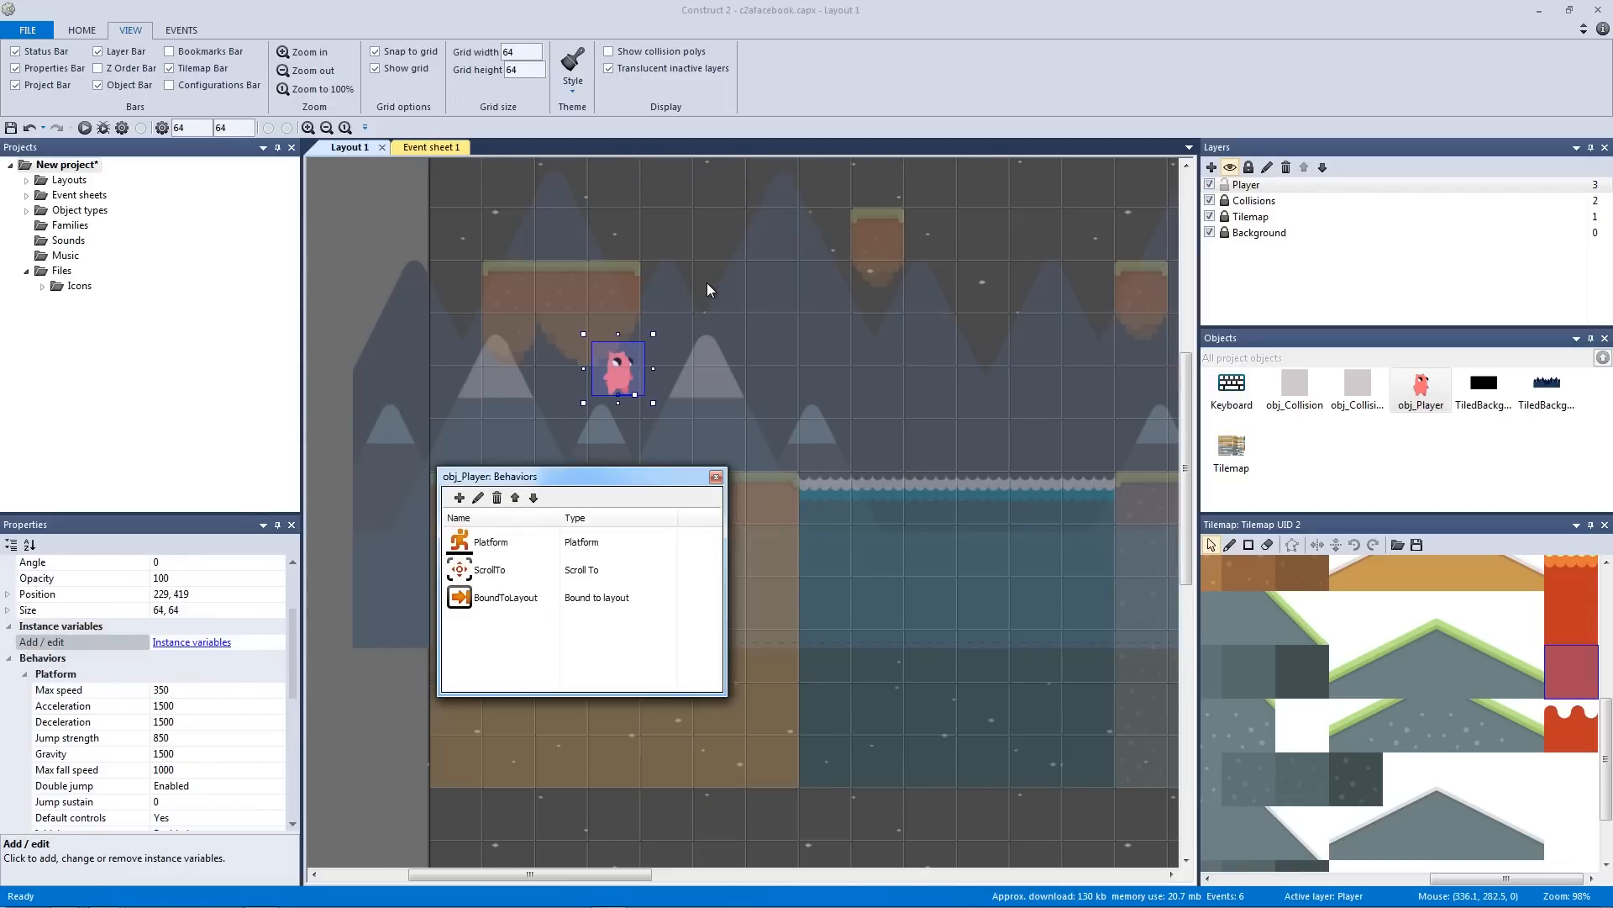
pyautogui.click(716, 478)
pyautogui.click(422, 230)
pyautogui.keyDown('ctrl'); pyautogui.scroll(-5, 582, 280); pyautogui.keyUp('ctrl')
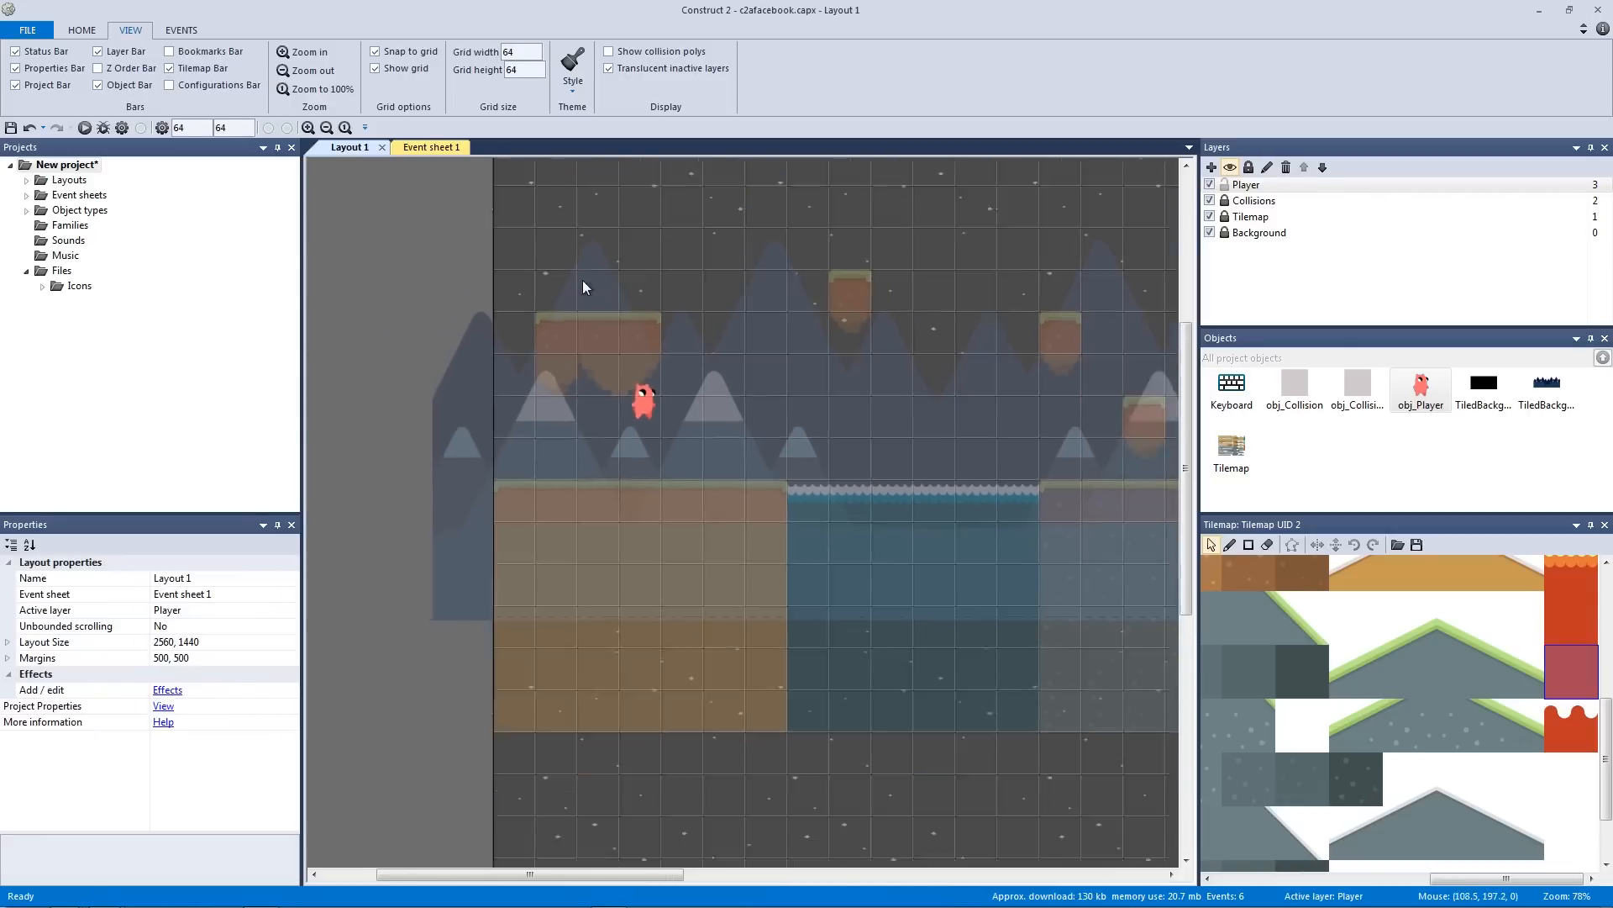
pyautogui.moveTo(711, 340); pyautogui.dragTo(669, 337, button='middle')
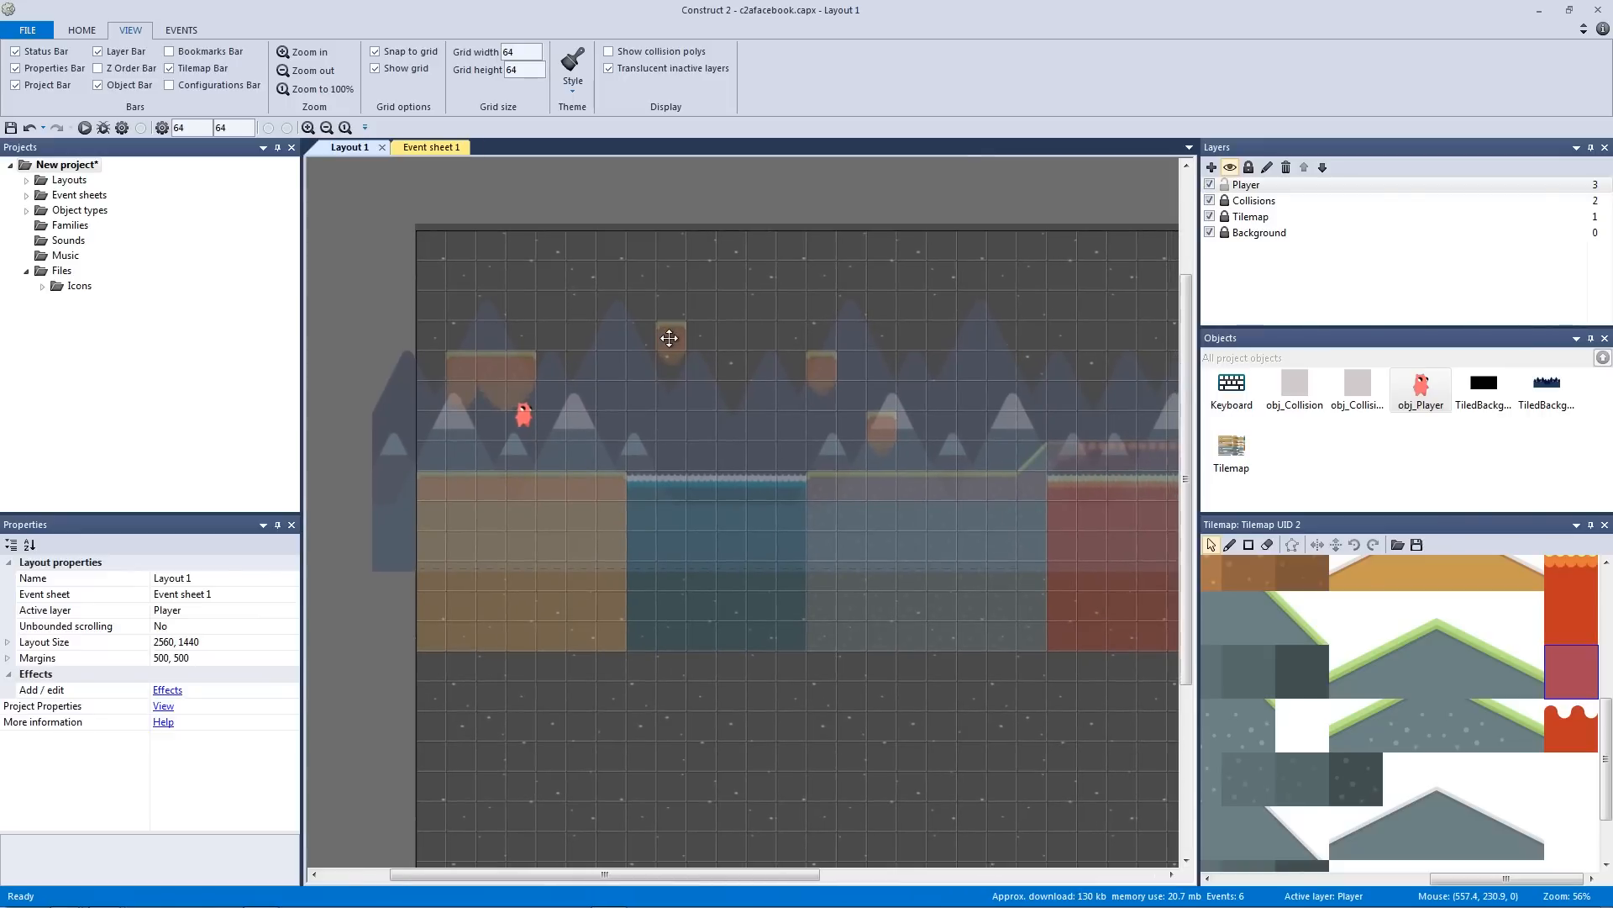
pyautogui.click(1290, 394)
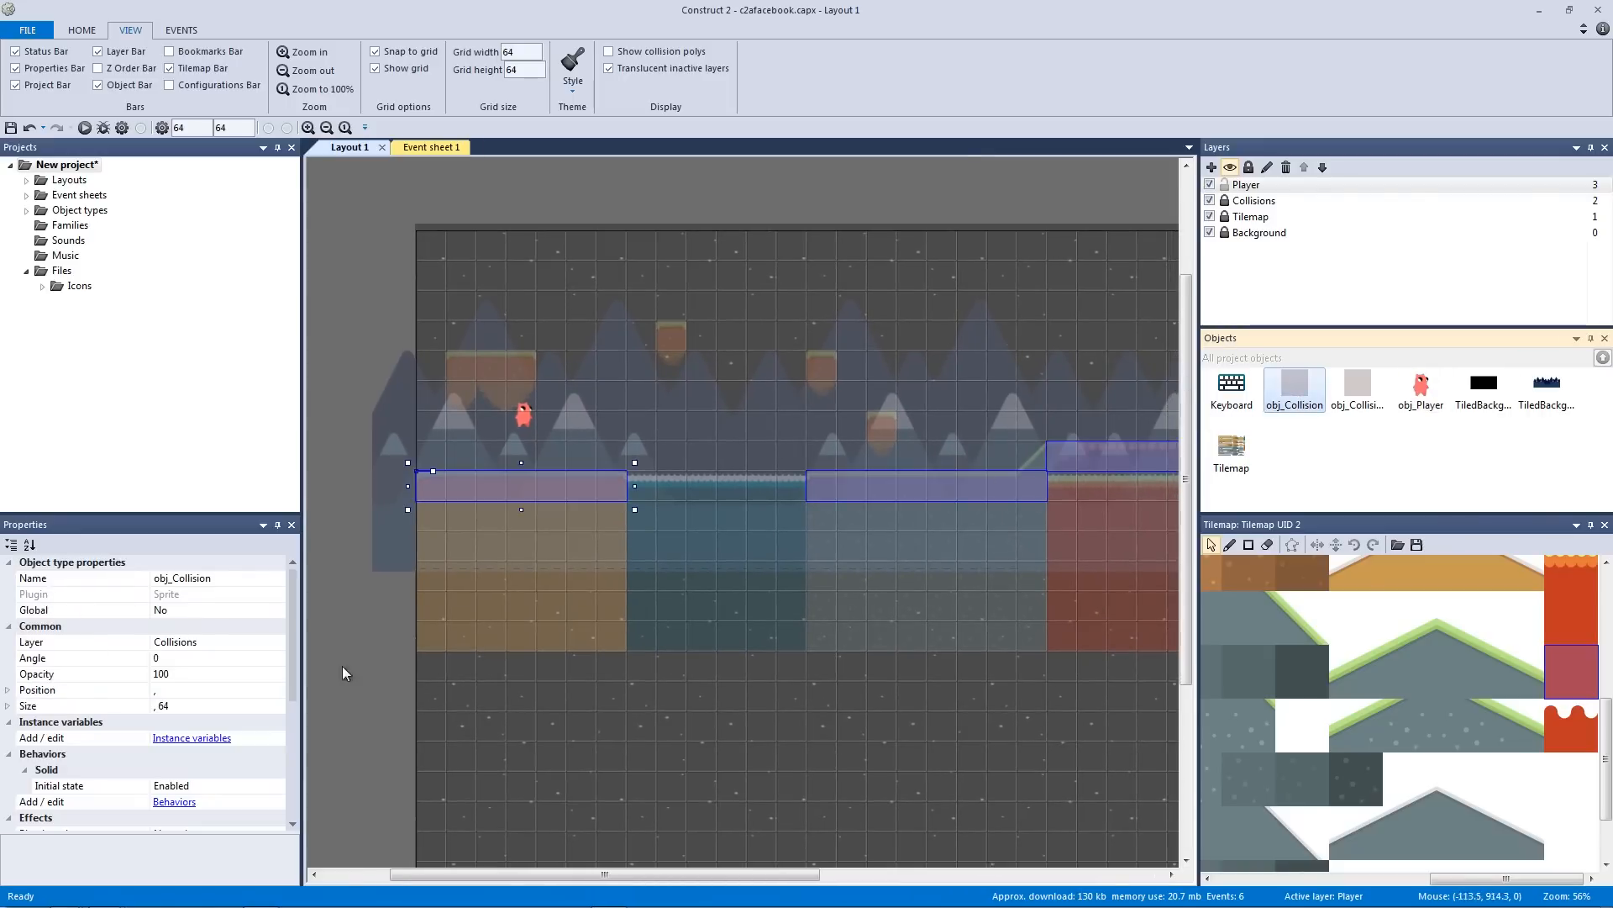
pyautogui.moveTo(296, 659); pyautogui.dragTo(301, 773)
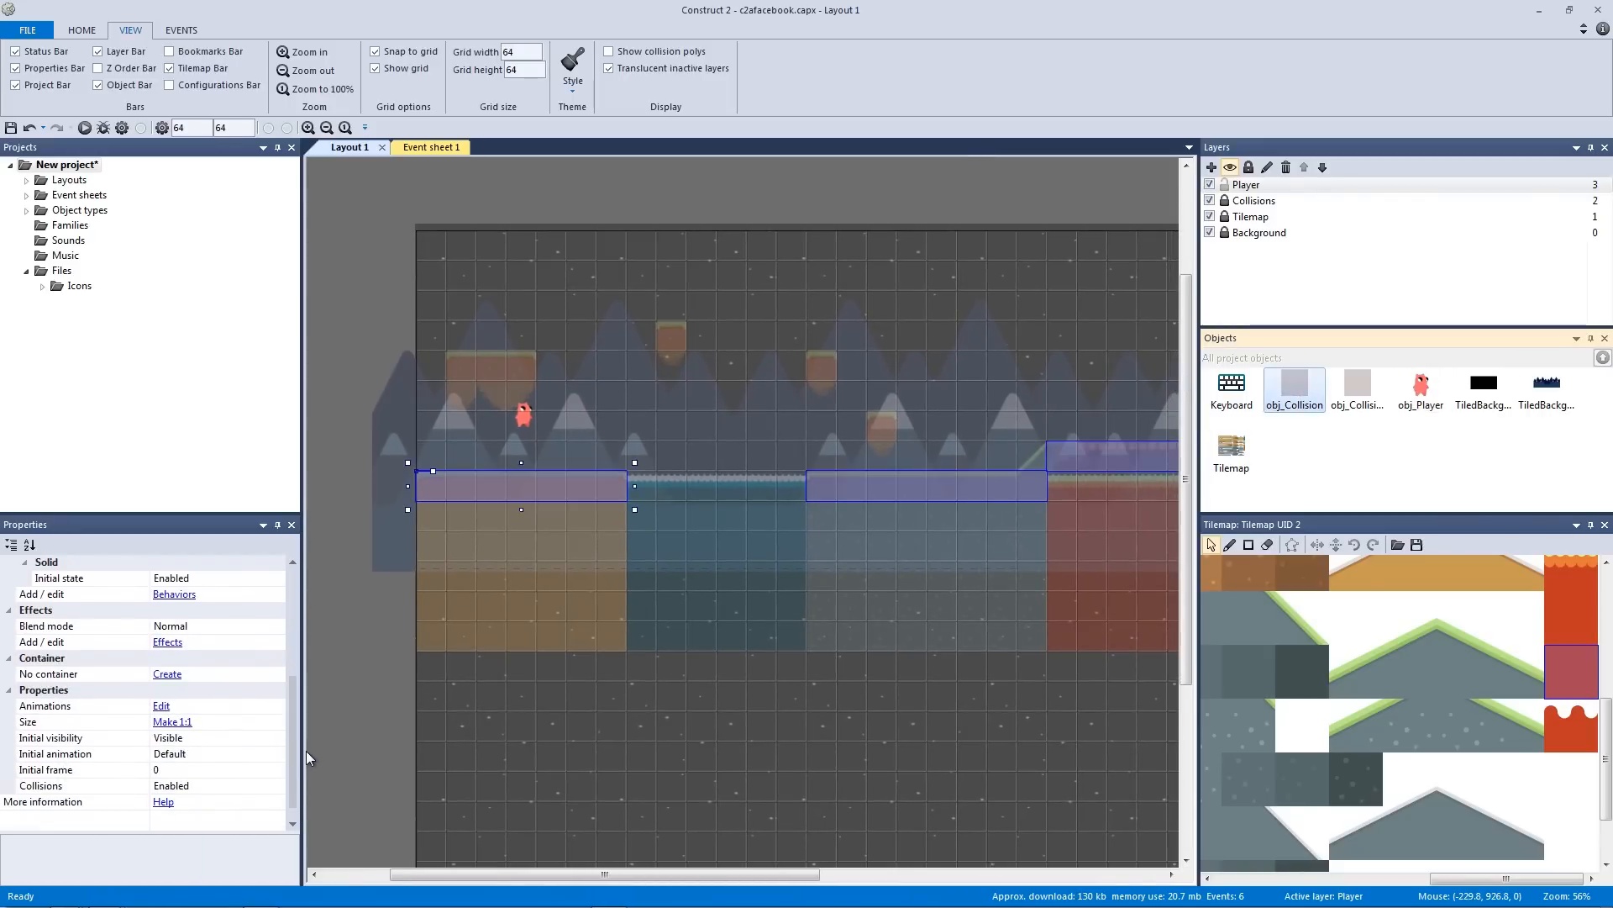
pyautogui.click(139, 742)
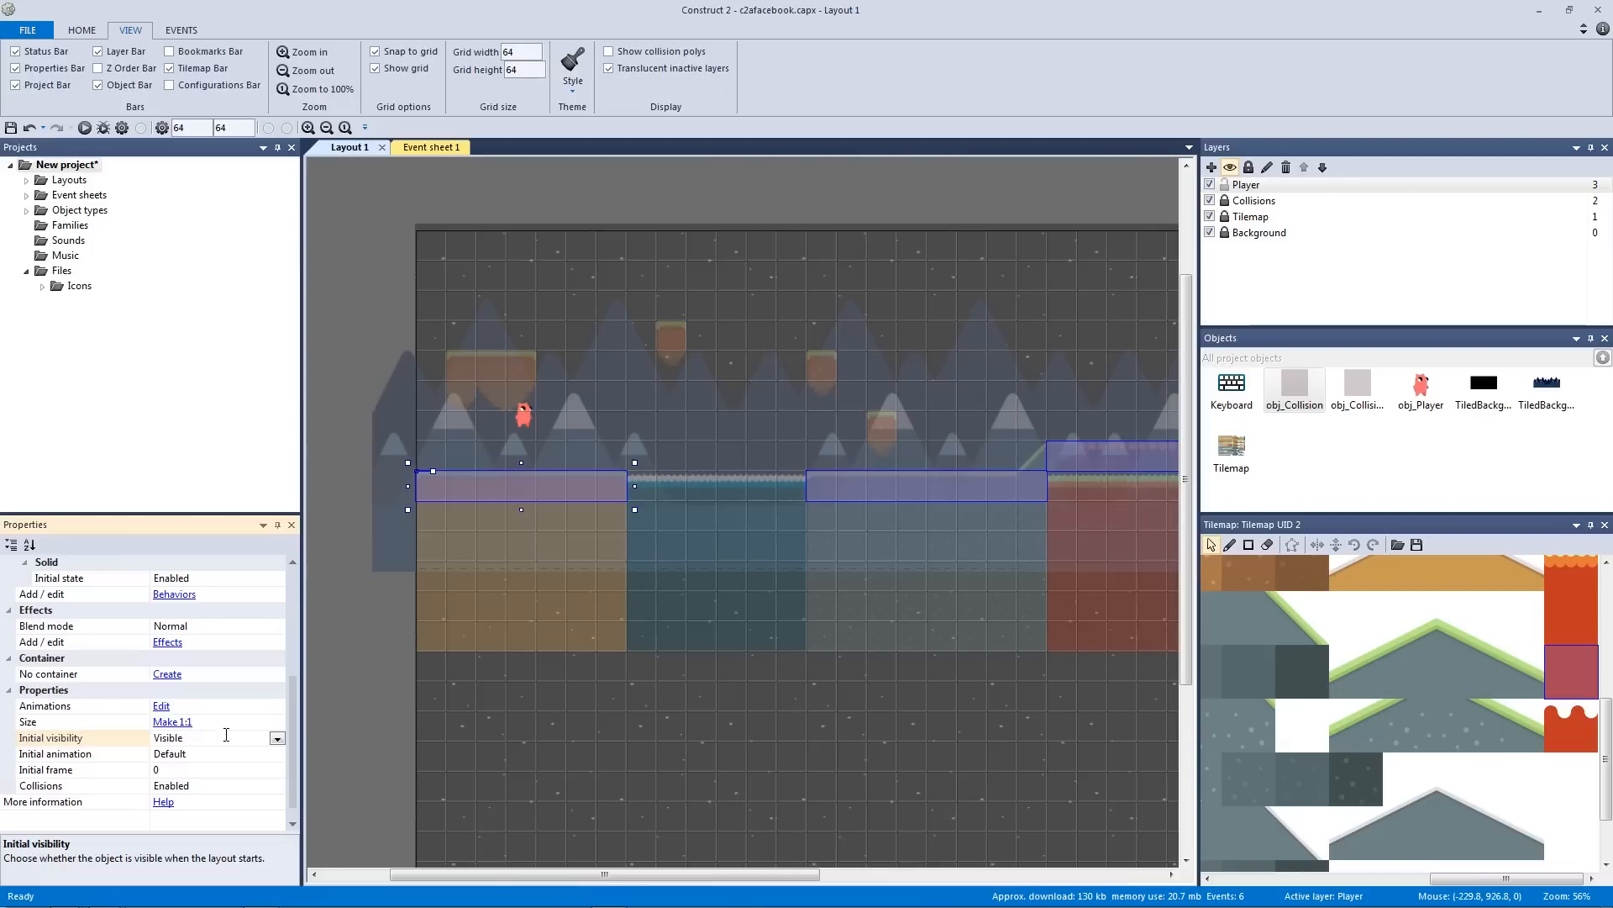
pyautogui.click(240, 763)
pyautogui.click(278, 738)
pyautogui.click(264, 751)
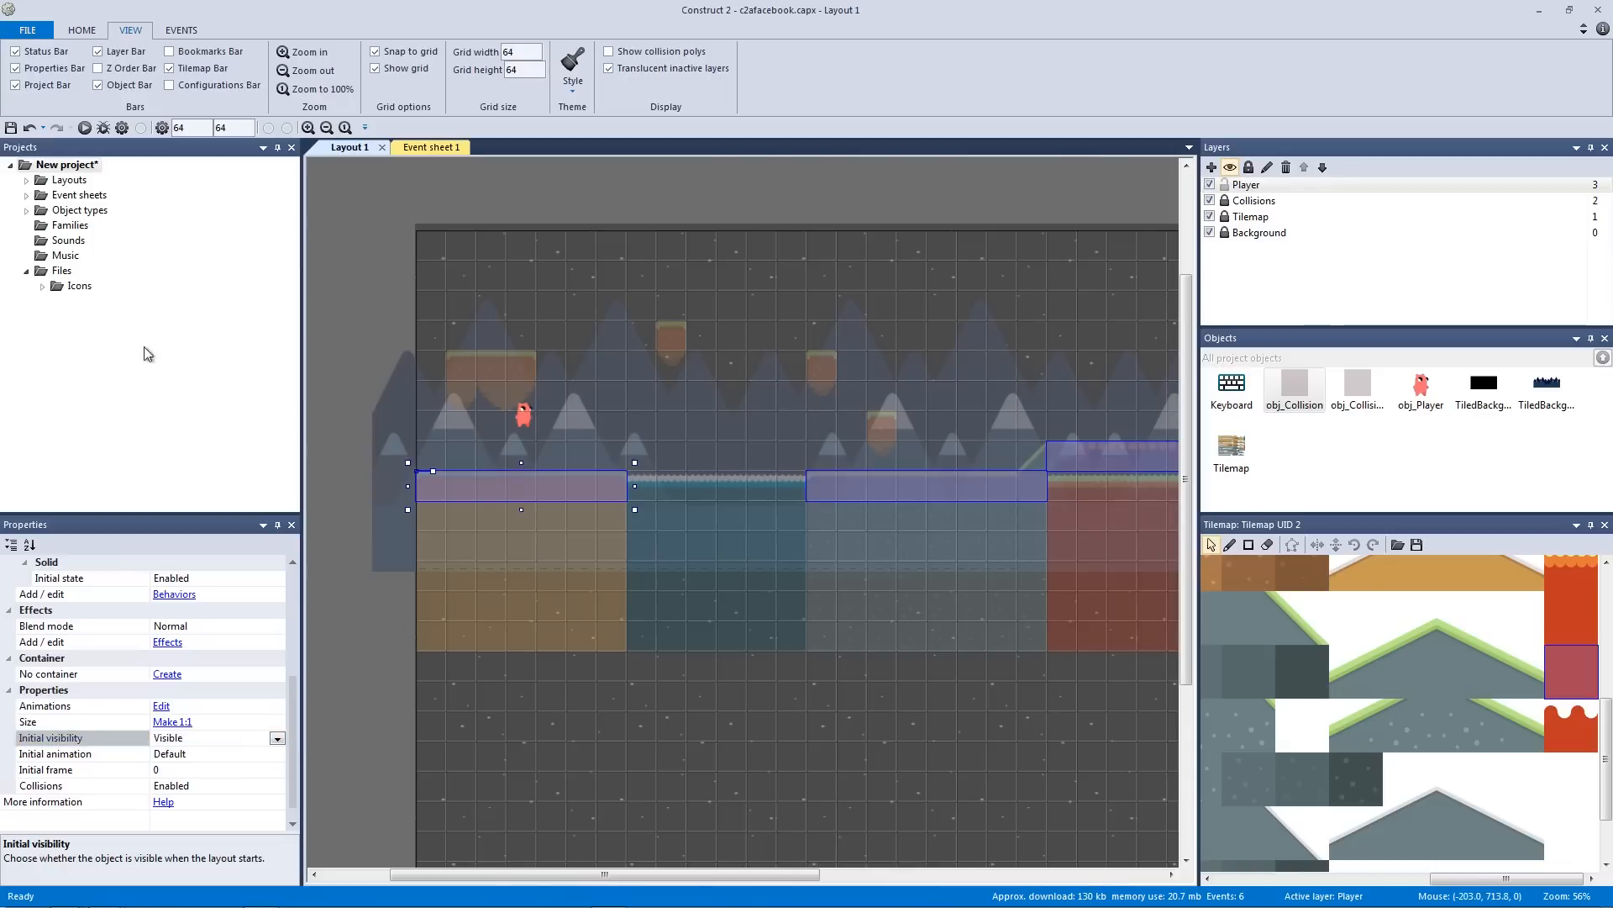
# Create an object family containing obj_Collision and obj_Collision2, and name it Collision
pyautogui.click(63, 230)
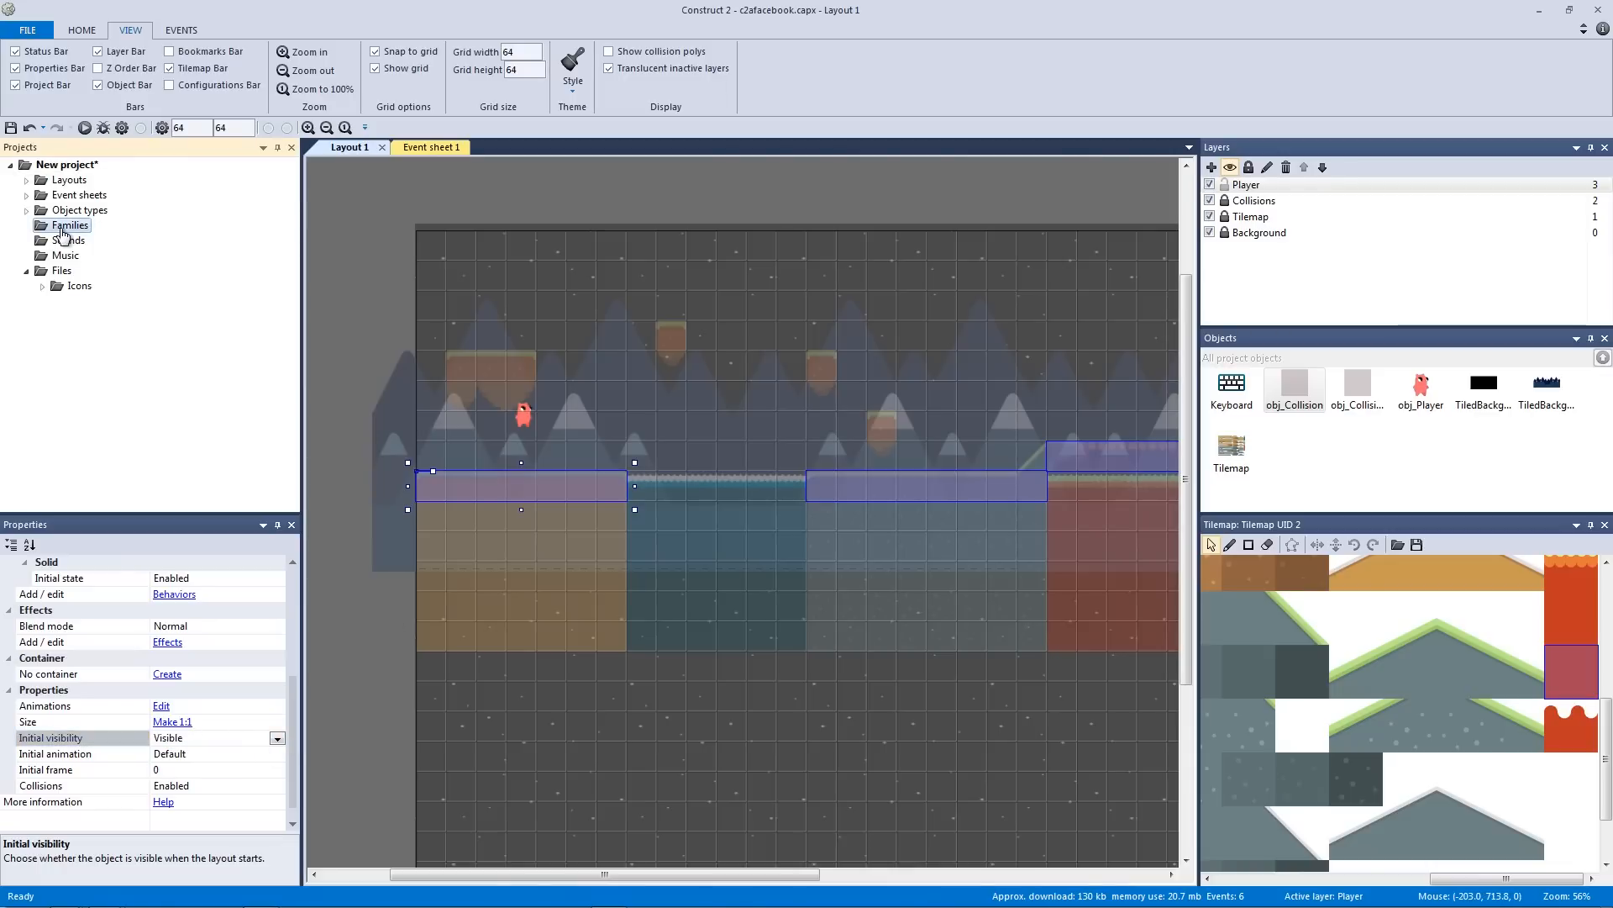
pyautogui.rightClick(63, 234)
pyautogui.click(99, 238)
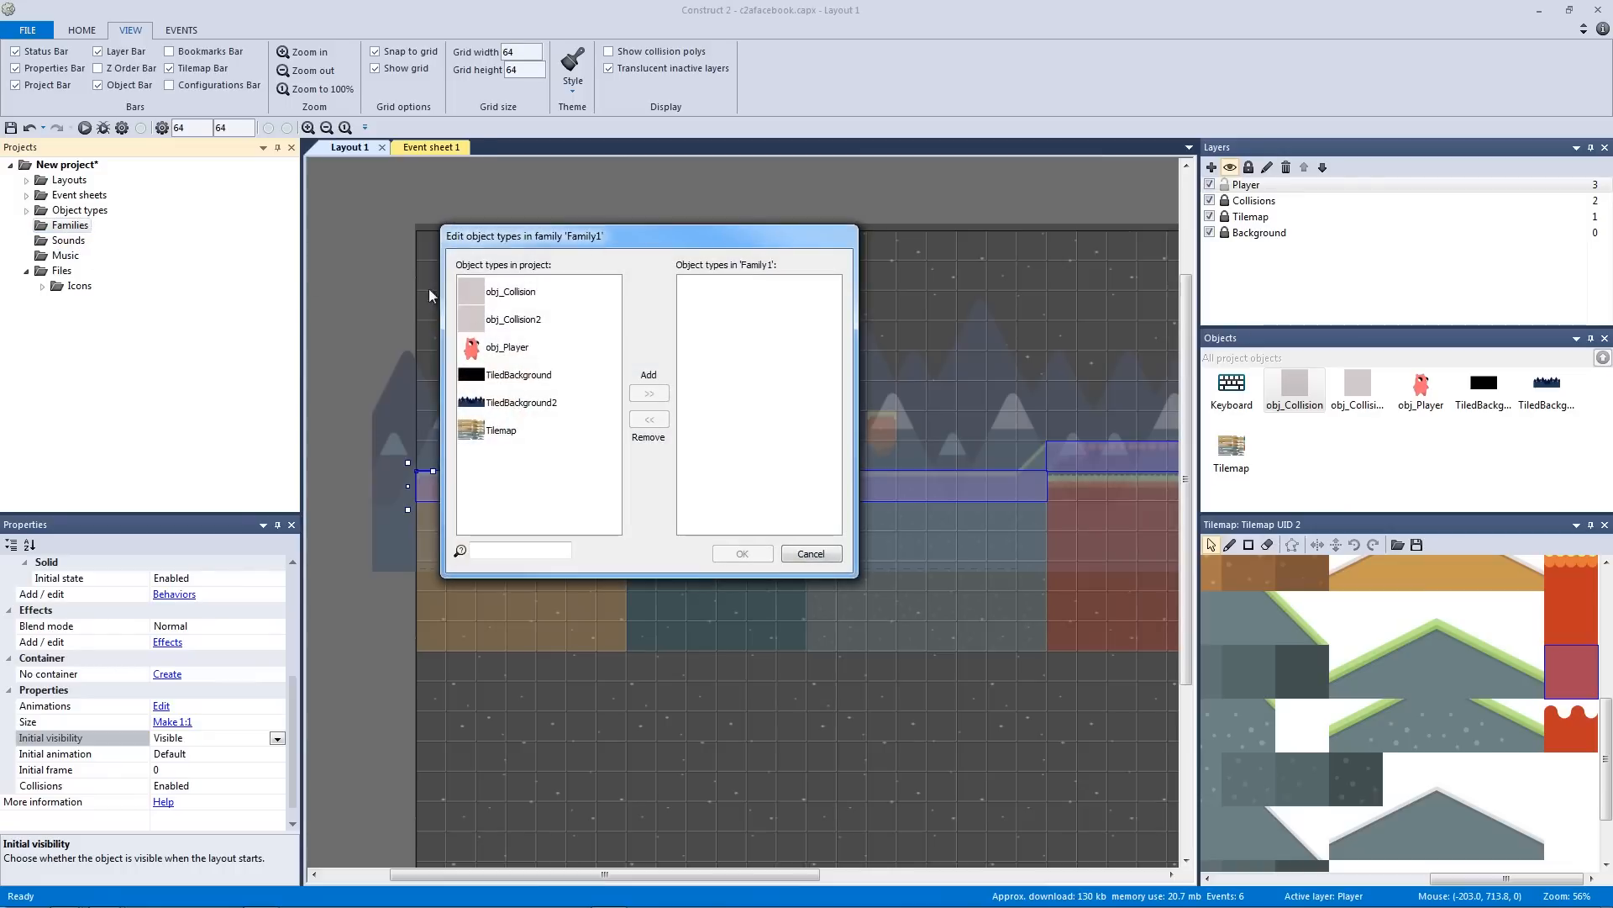
pyautogui.click(513, 294)
pyautogui.click(649, 393)
pyautogui.click(517, 296)
pyautogui.click(654, 395)
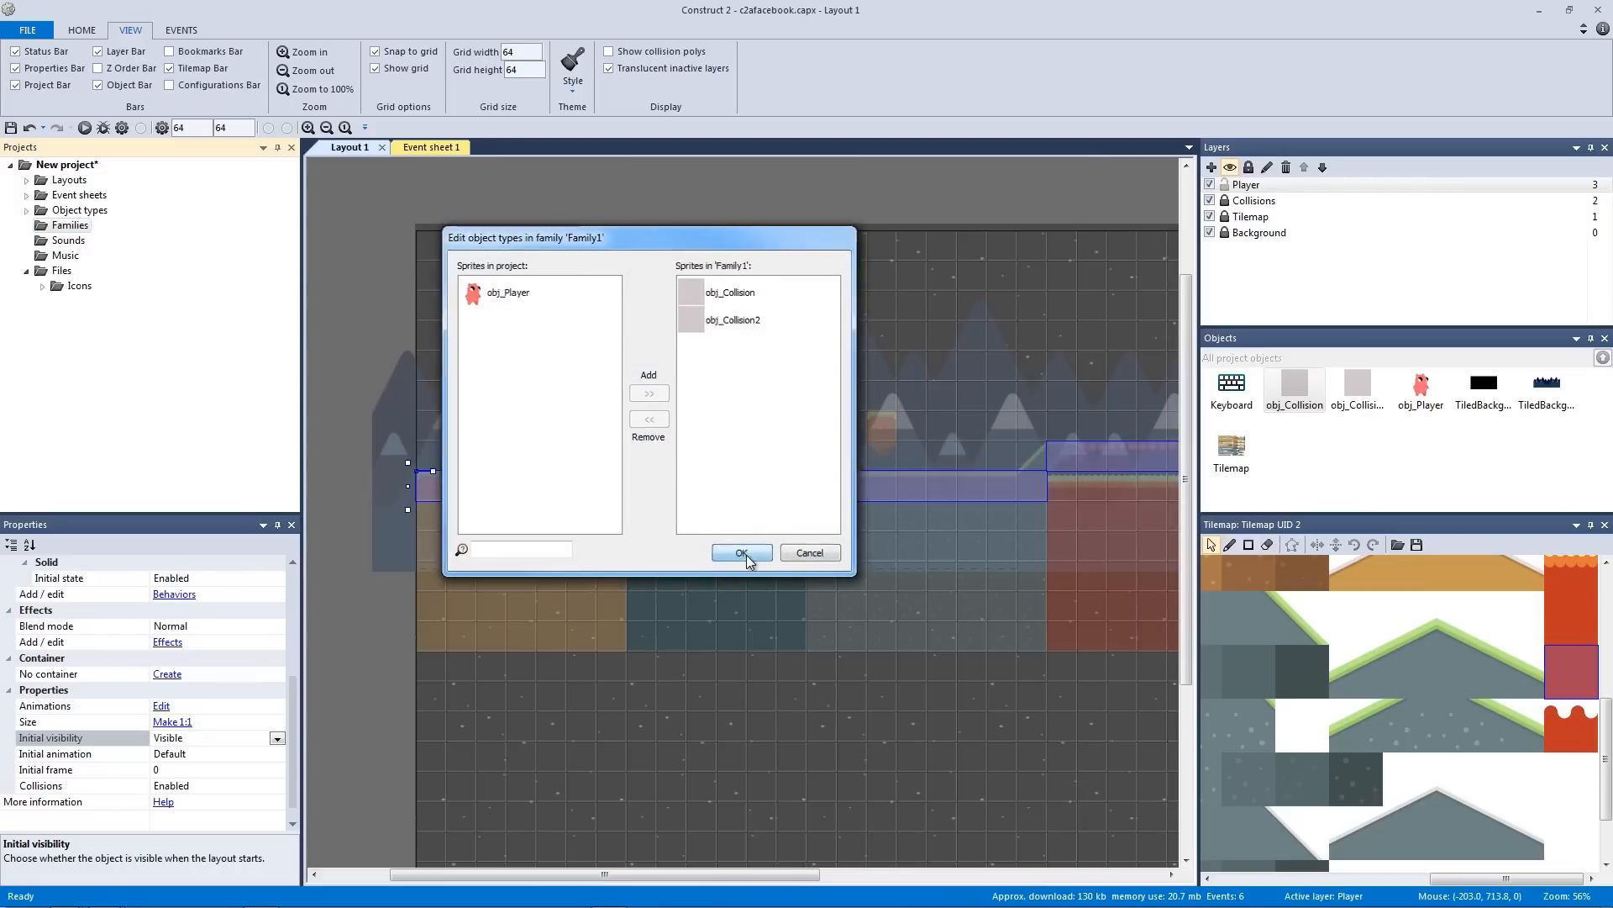
pyautogui.click(743, 554)
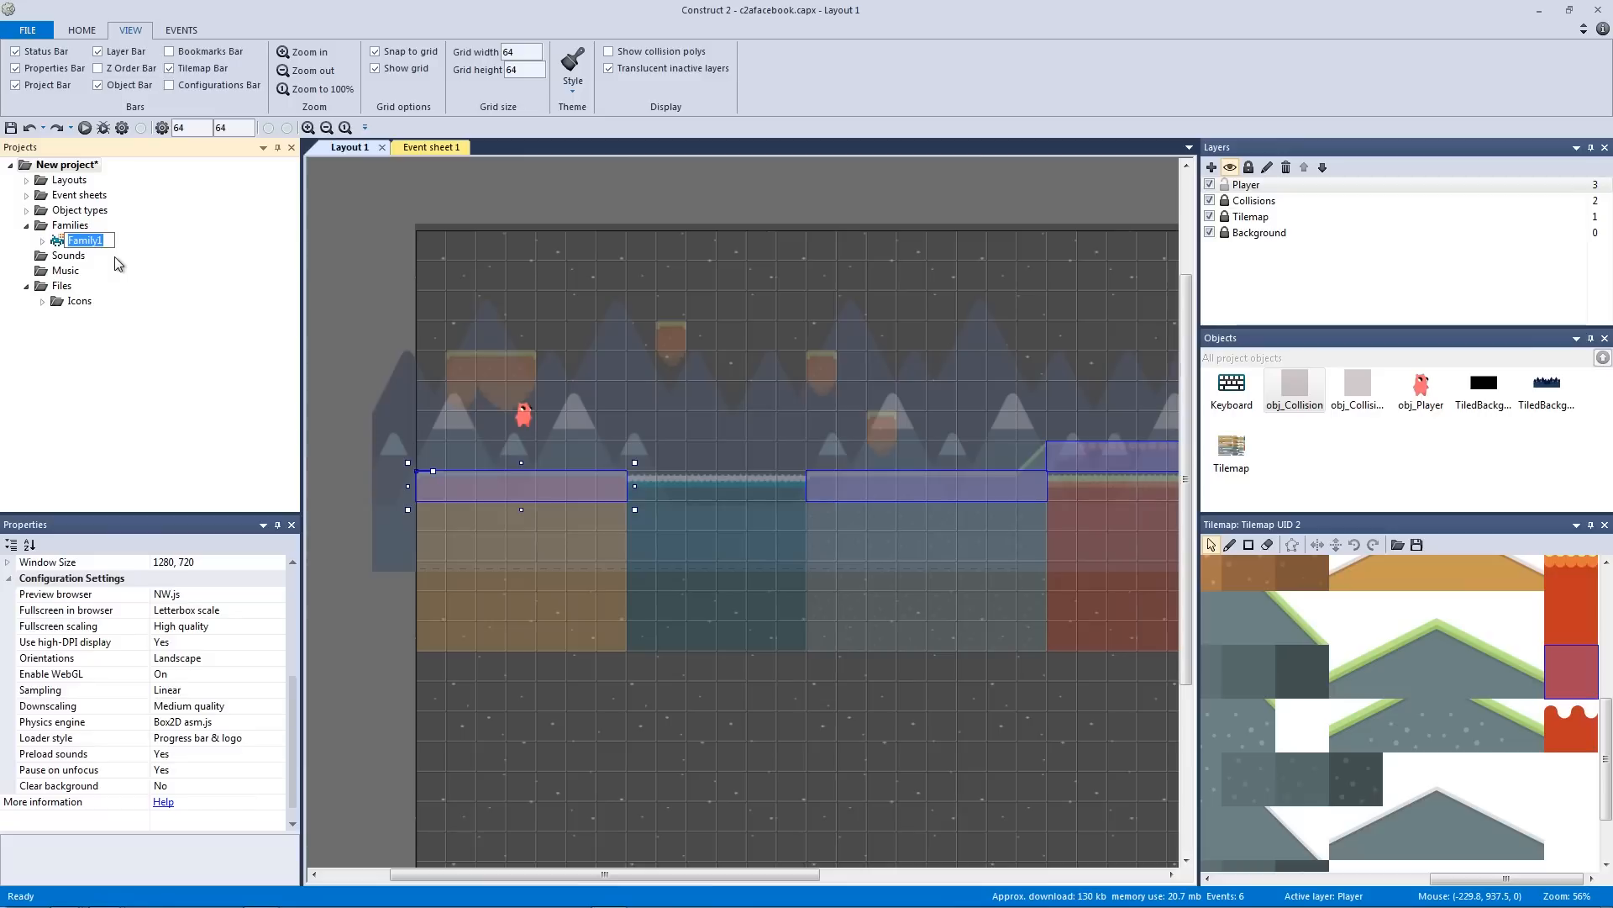
pyautogui.press('Return')
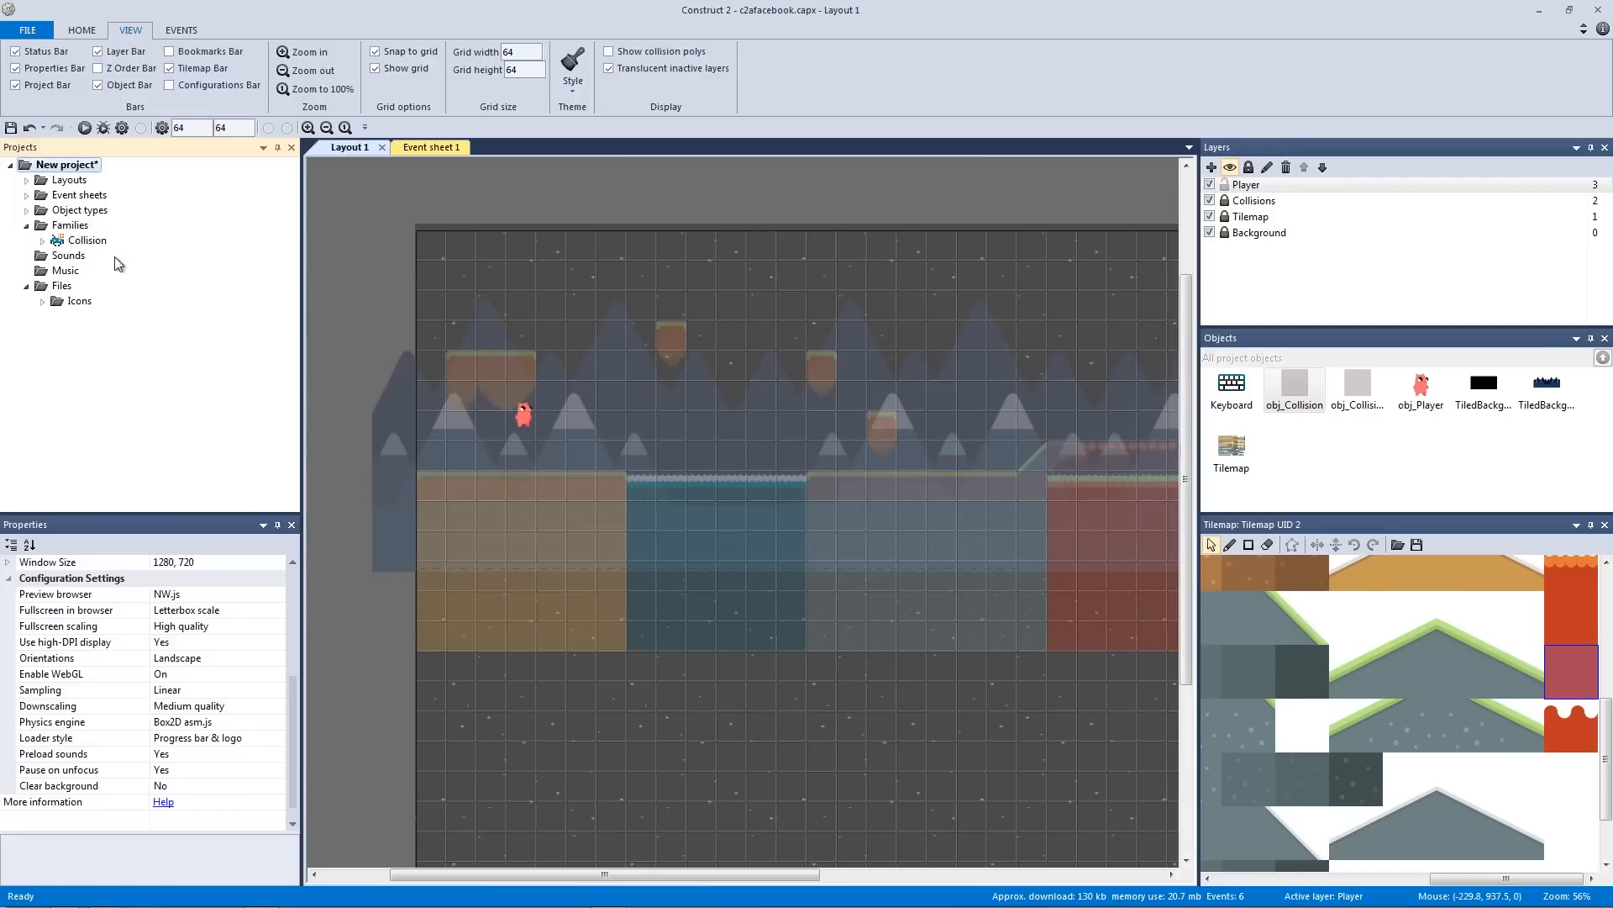
pyautogui.click(103, 243)
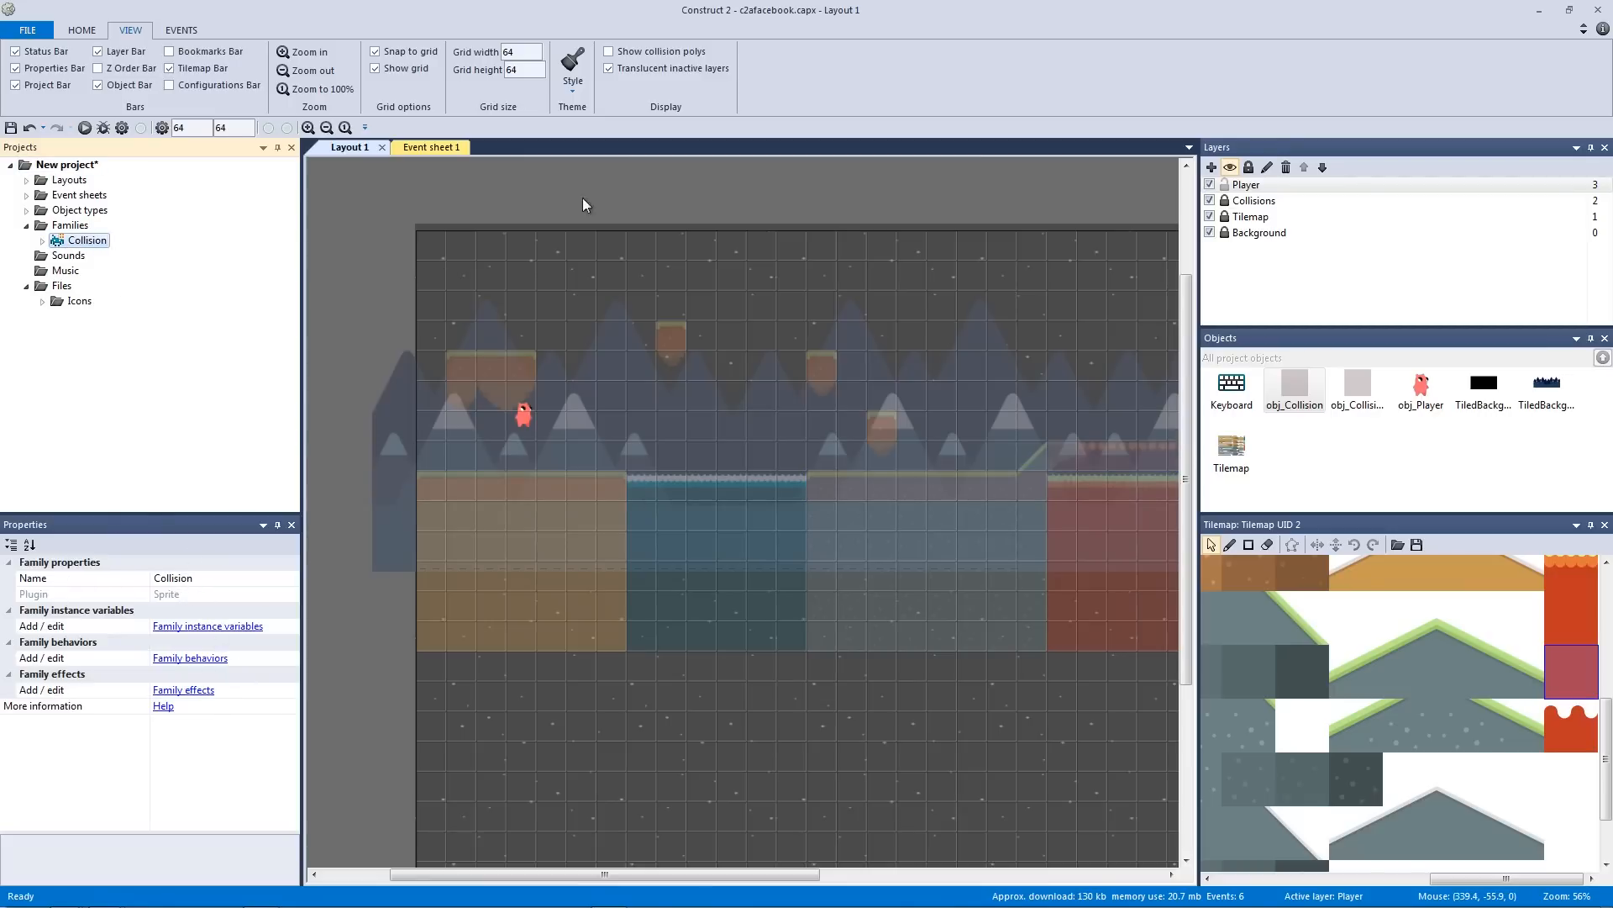
# Look through the player animation events in Event sheet 1, including event 6, and return to Layout 1
pyautogui.click(432, 147)
pyautogui.scroll(5, 497, 289)
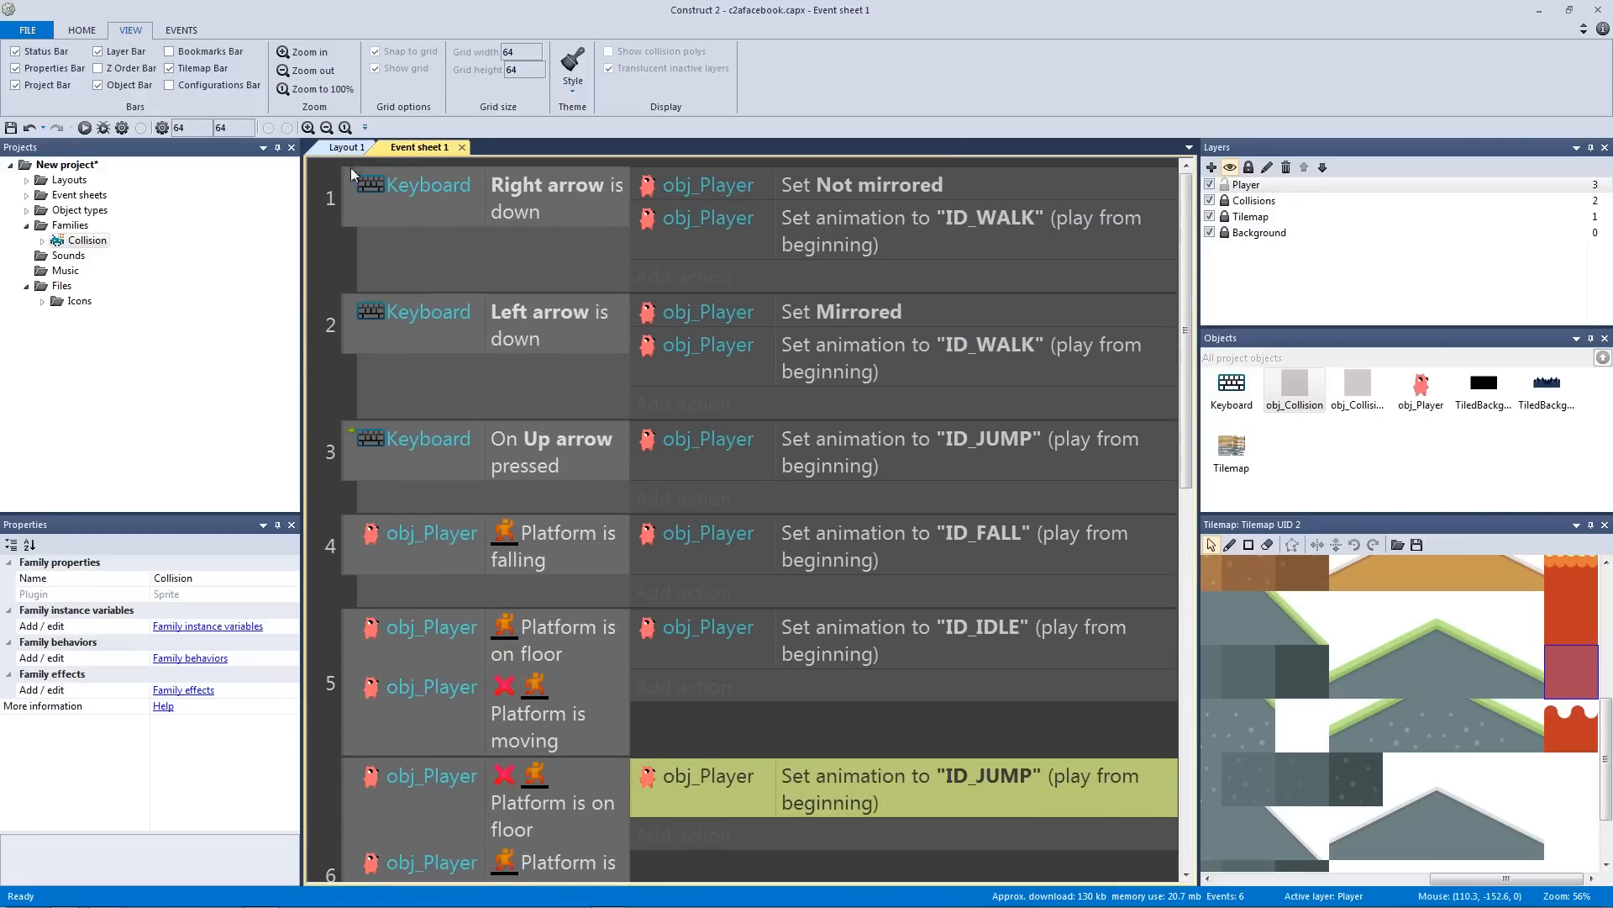
pyautogui.click(345, 147)
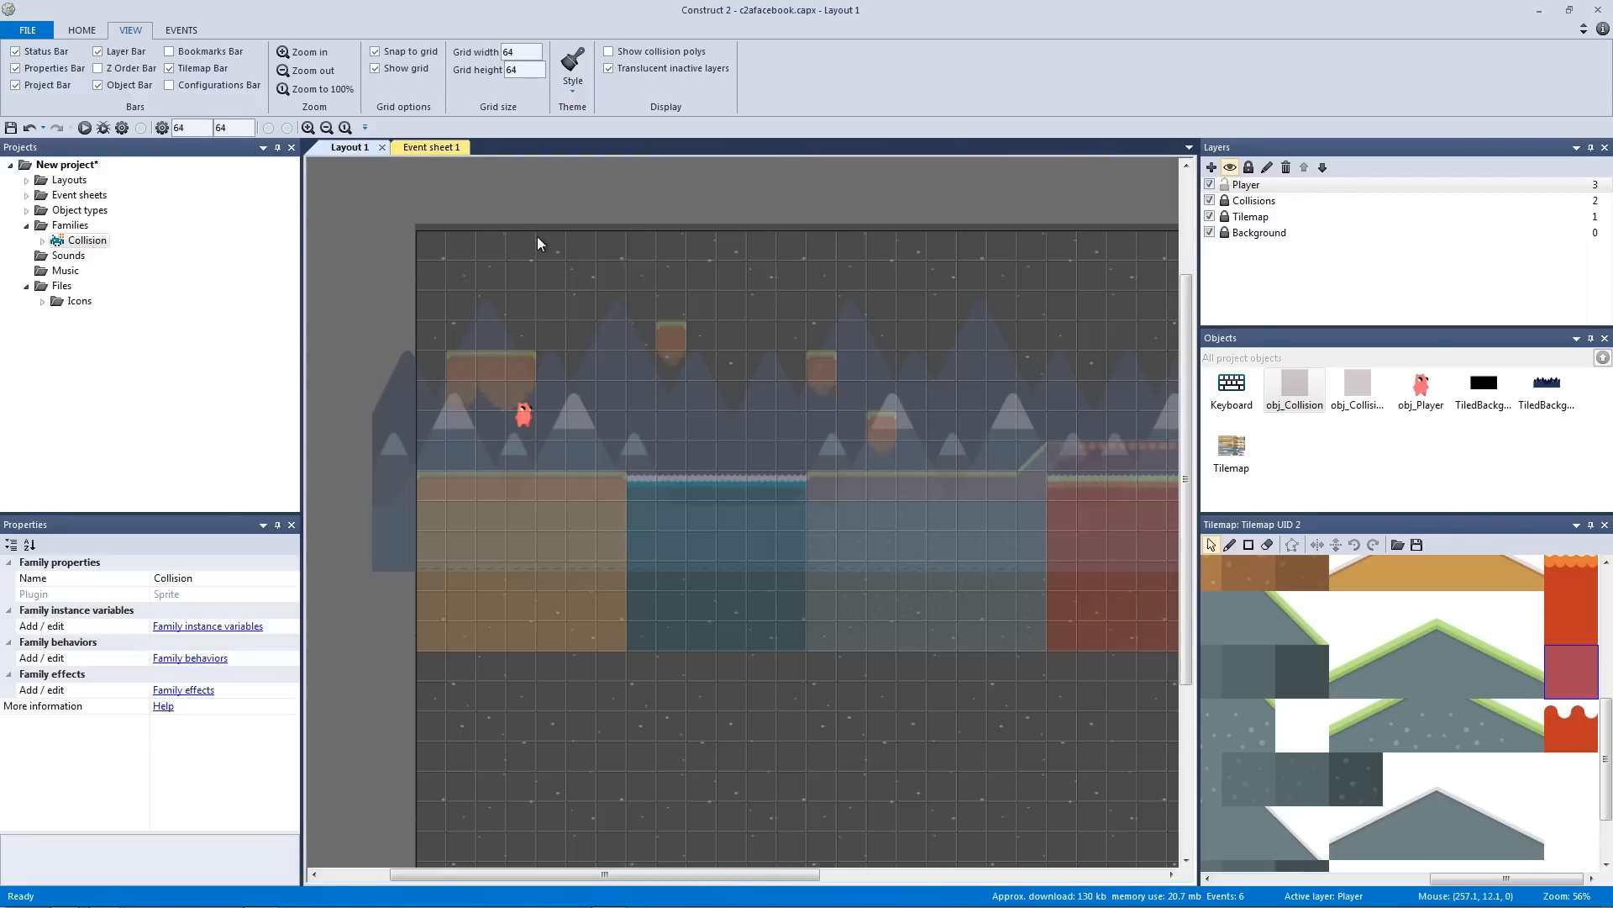
pyautogui.click(432, 148)
pyautogui.scroll(-1, 420, 219)
pyautogui.scroll(-3, 552, 552)
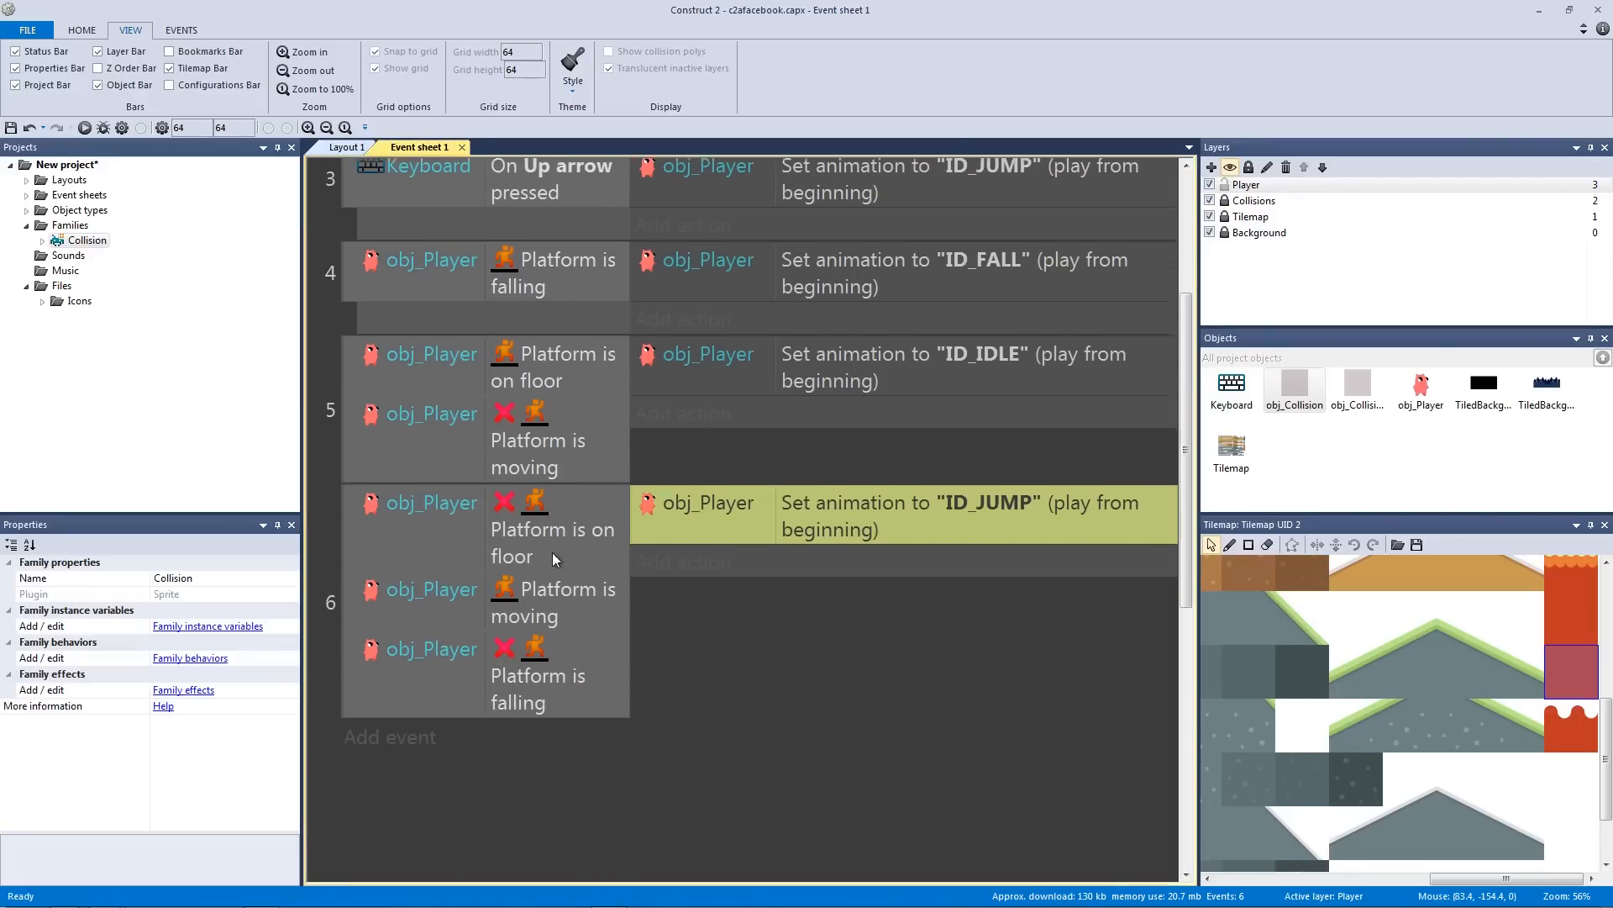
pyautogui.click(329, 148)
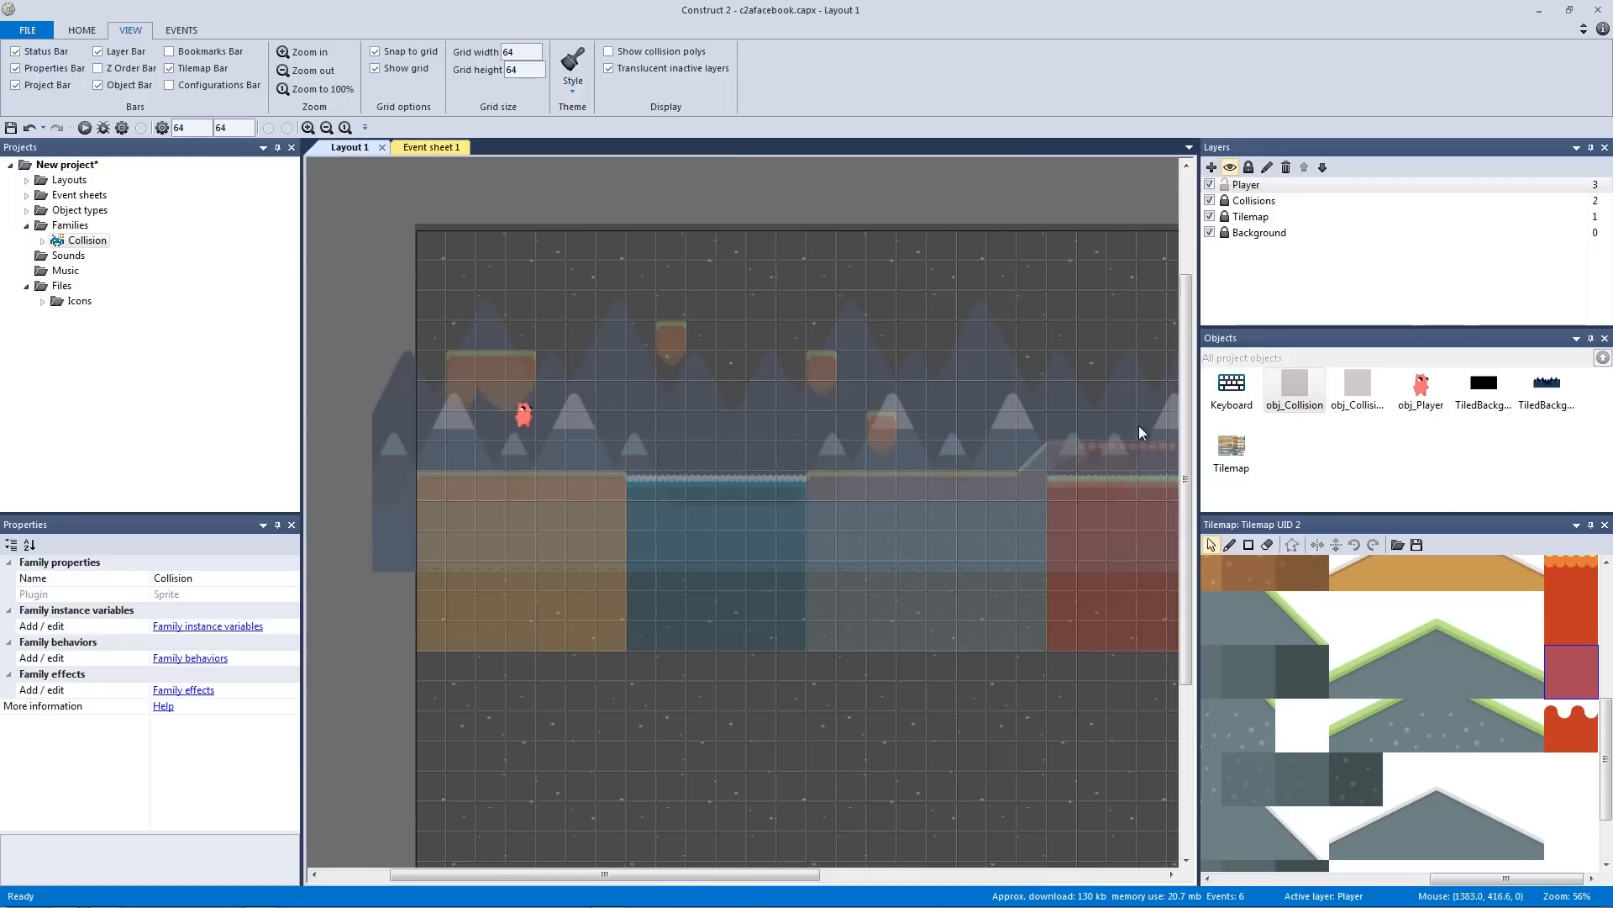
# Change obj_Collision's initial visibility so the ground collision blocks are invisible when the layout starts
pyautogui.click(1308, 397)
pyautogui.scroll(-5, 284, 672)
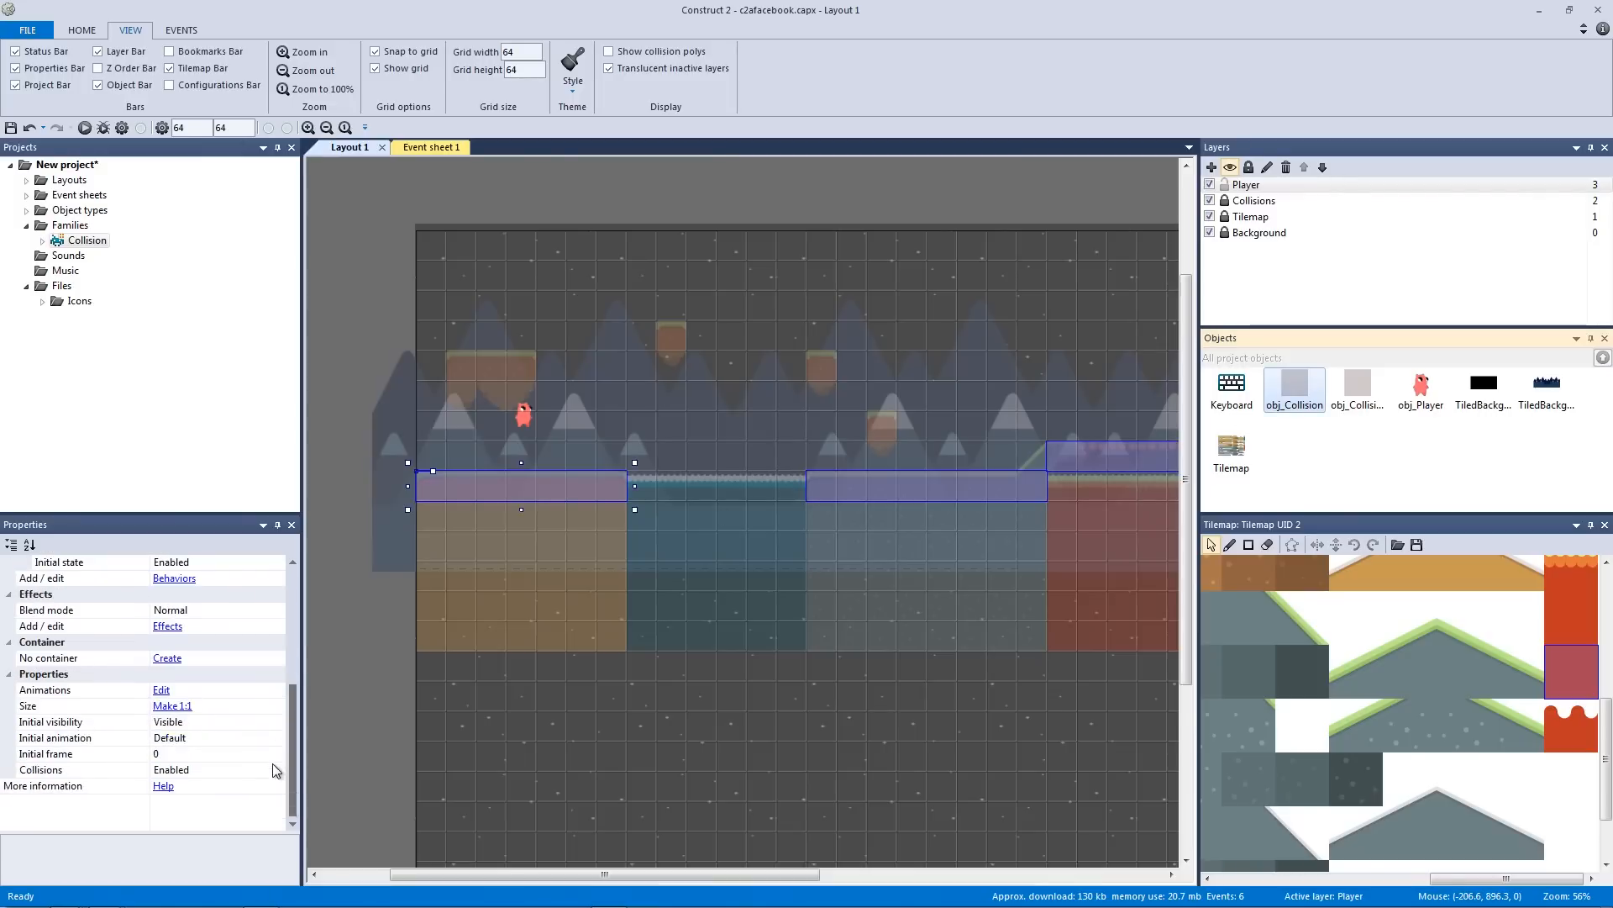
pyautogui.click(221, 723)
pyautogui.click(278, 721)
pyautogui.click(242, 750)
# Change obj_Collision2's initial visibility so the floating platforms' collision blocks are invisible at layout start
pyautogui.click(1351, 391)
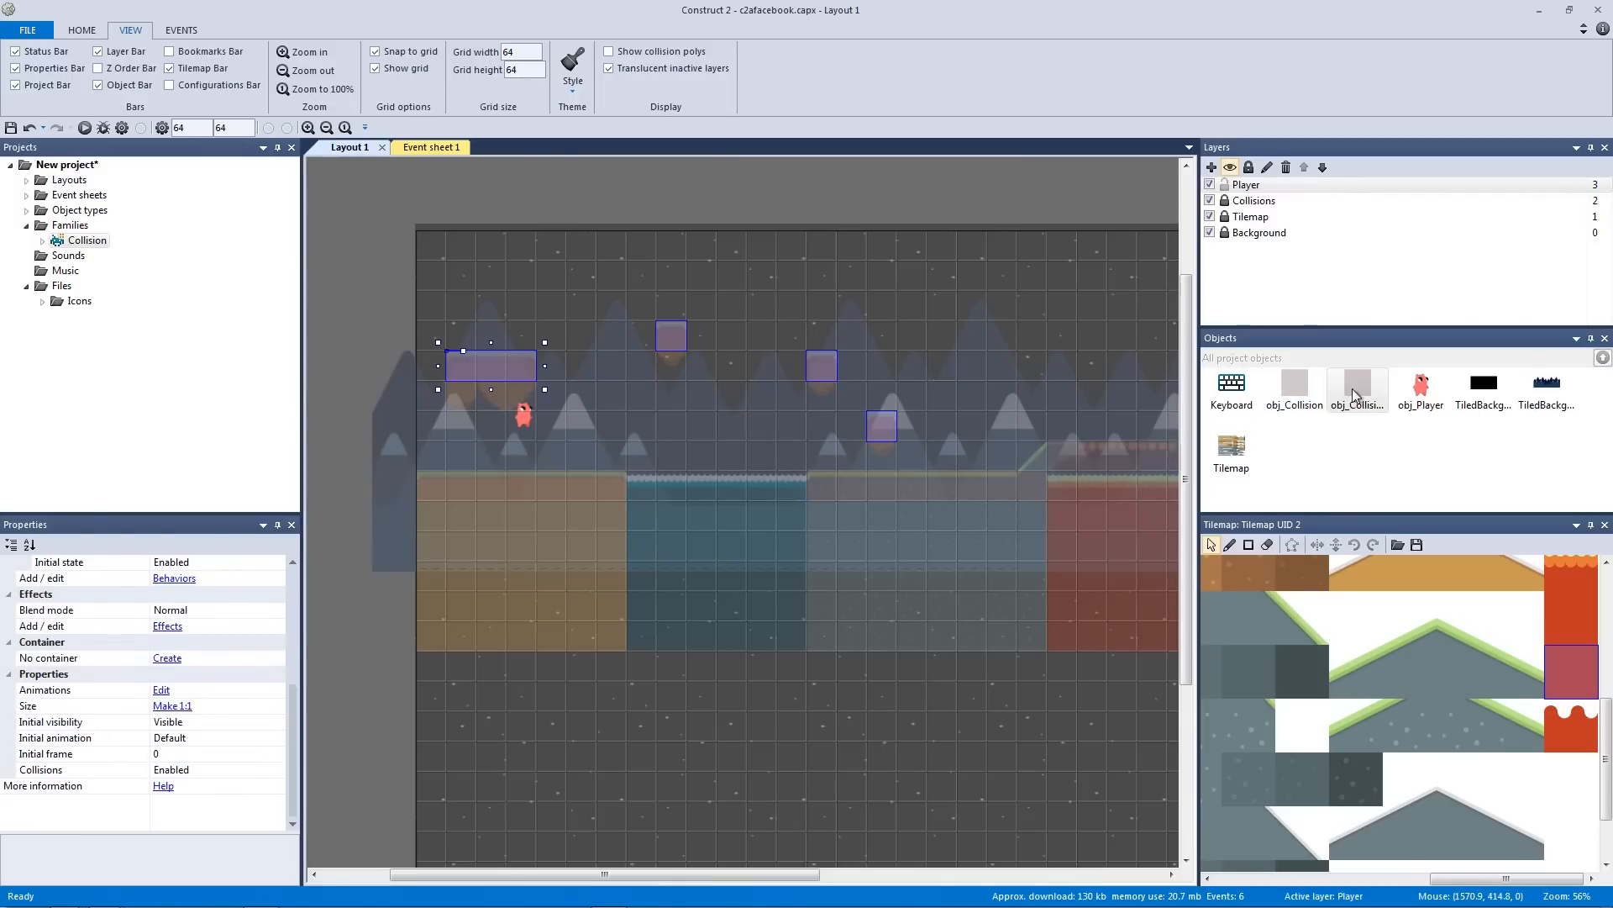
pyautogui.click(220, 722)
pyautogui.click(276, 723)
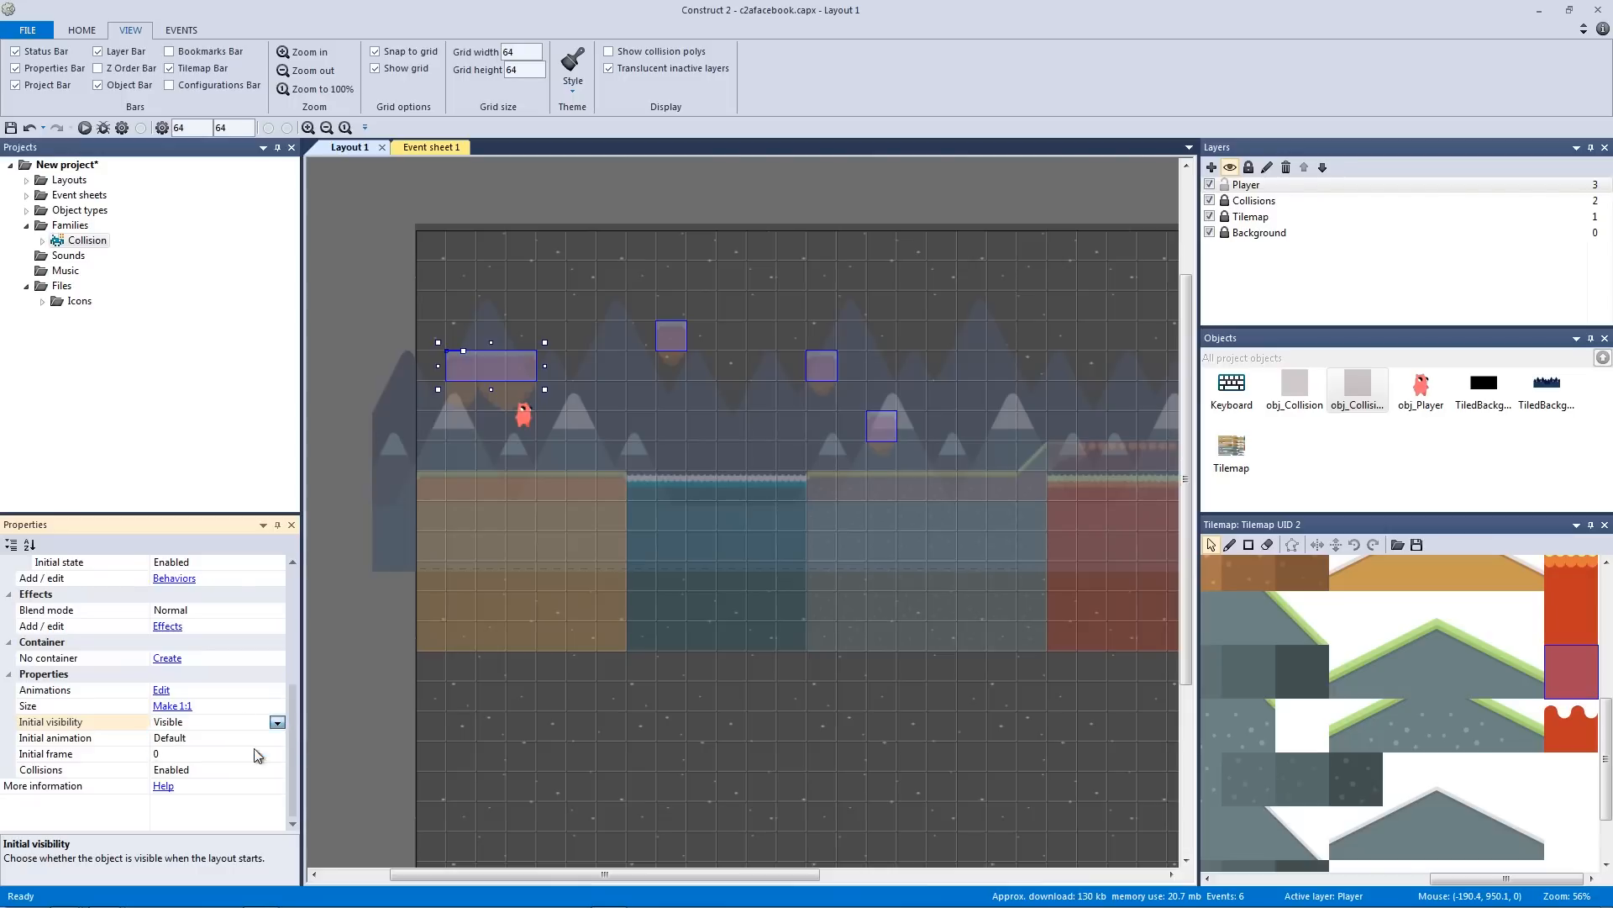
pyautogui.click(257, 753)
pyautogui.click(375, 699)
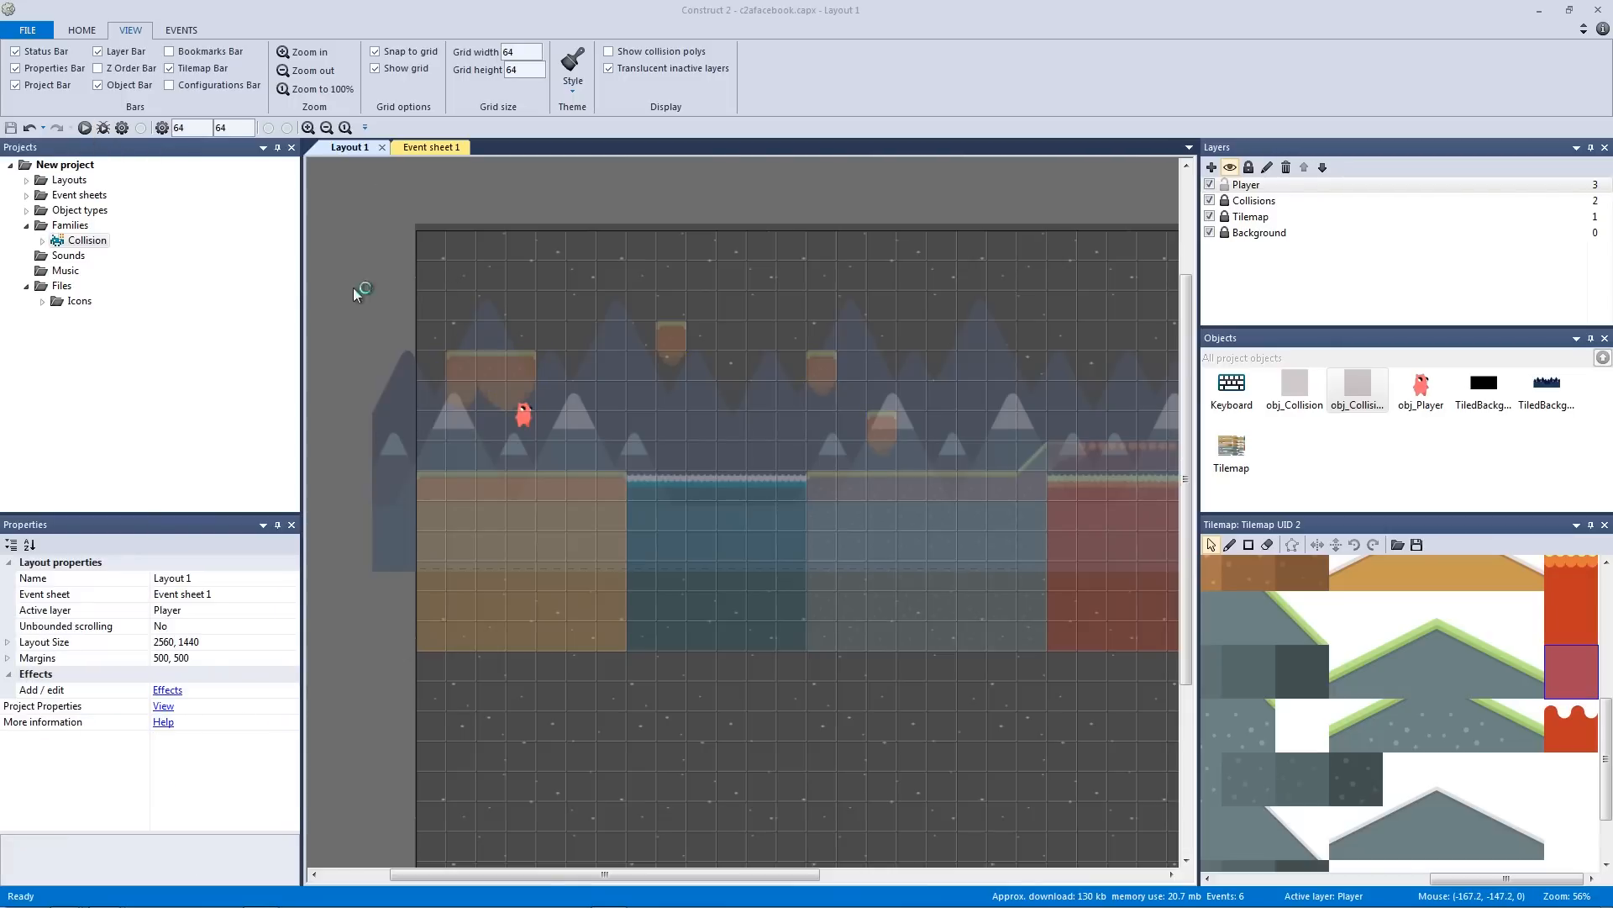
# Preview the layout and run and jump the player across the ground, floating platforms and bridge to test animations, collisions and view, then close the preview
pyautogui.press('F5')
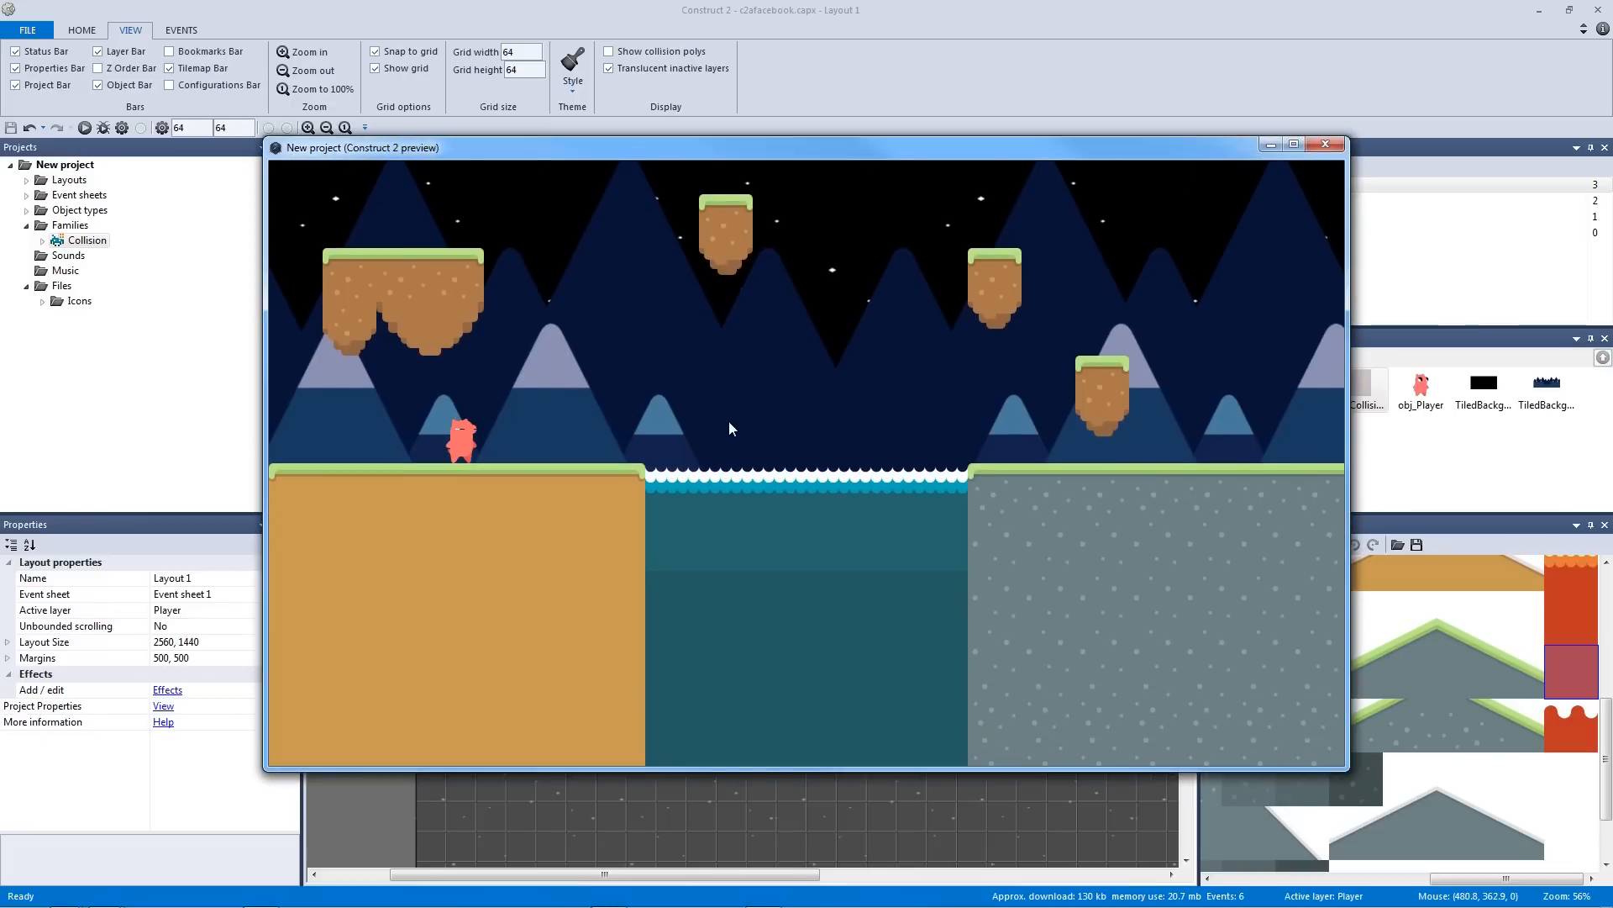
pyautogui.press('Right')
pyautogui.press('Up')
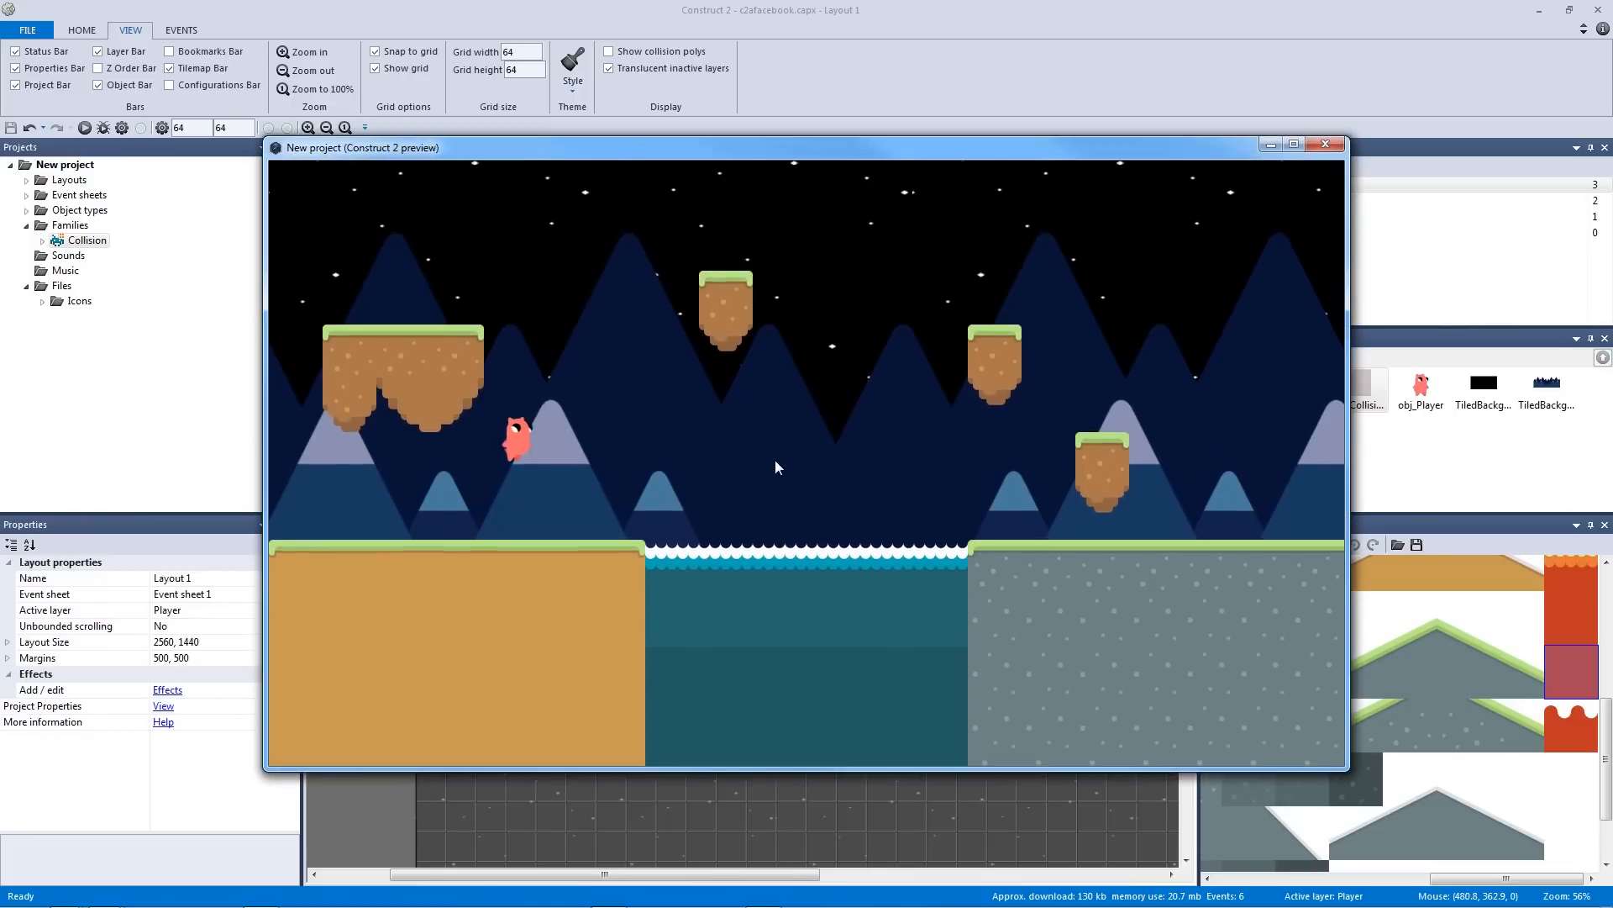
pyautogui.press('Left')
pyautogui.press('Right')
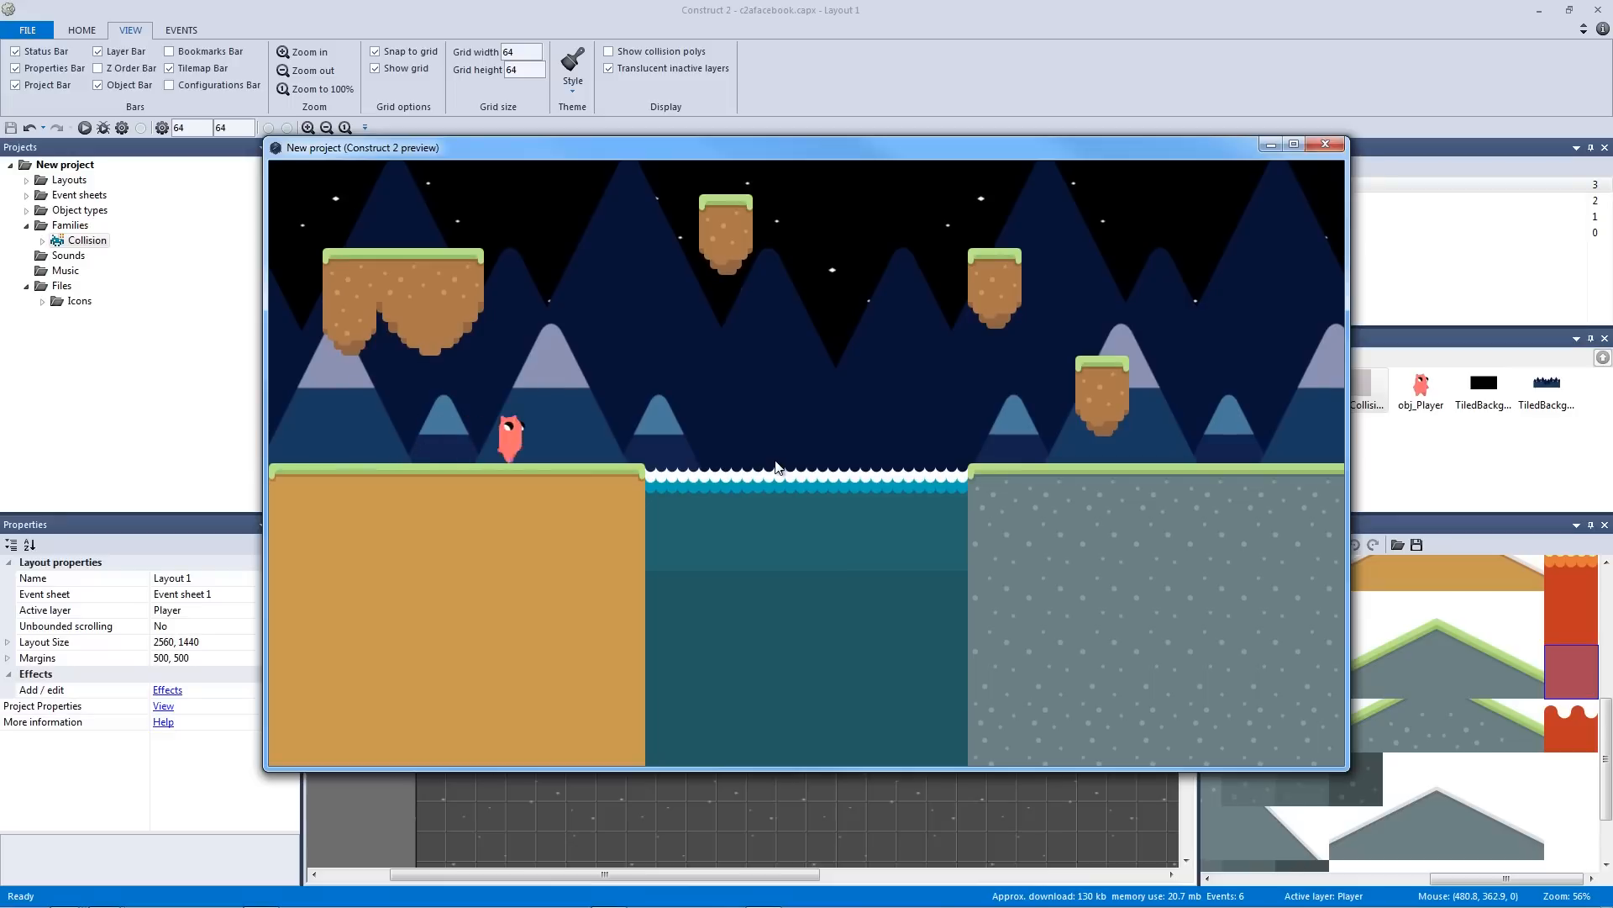
pyautogui.press('Up')
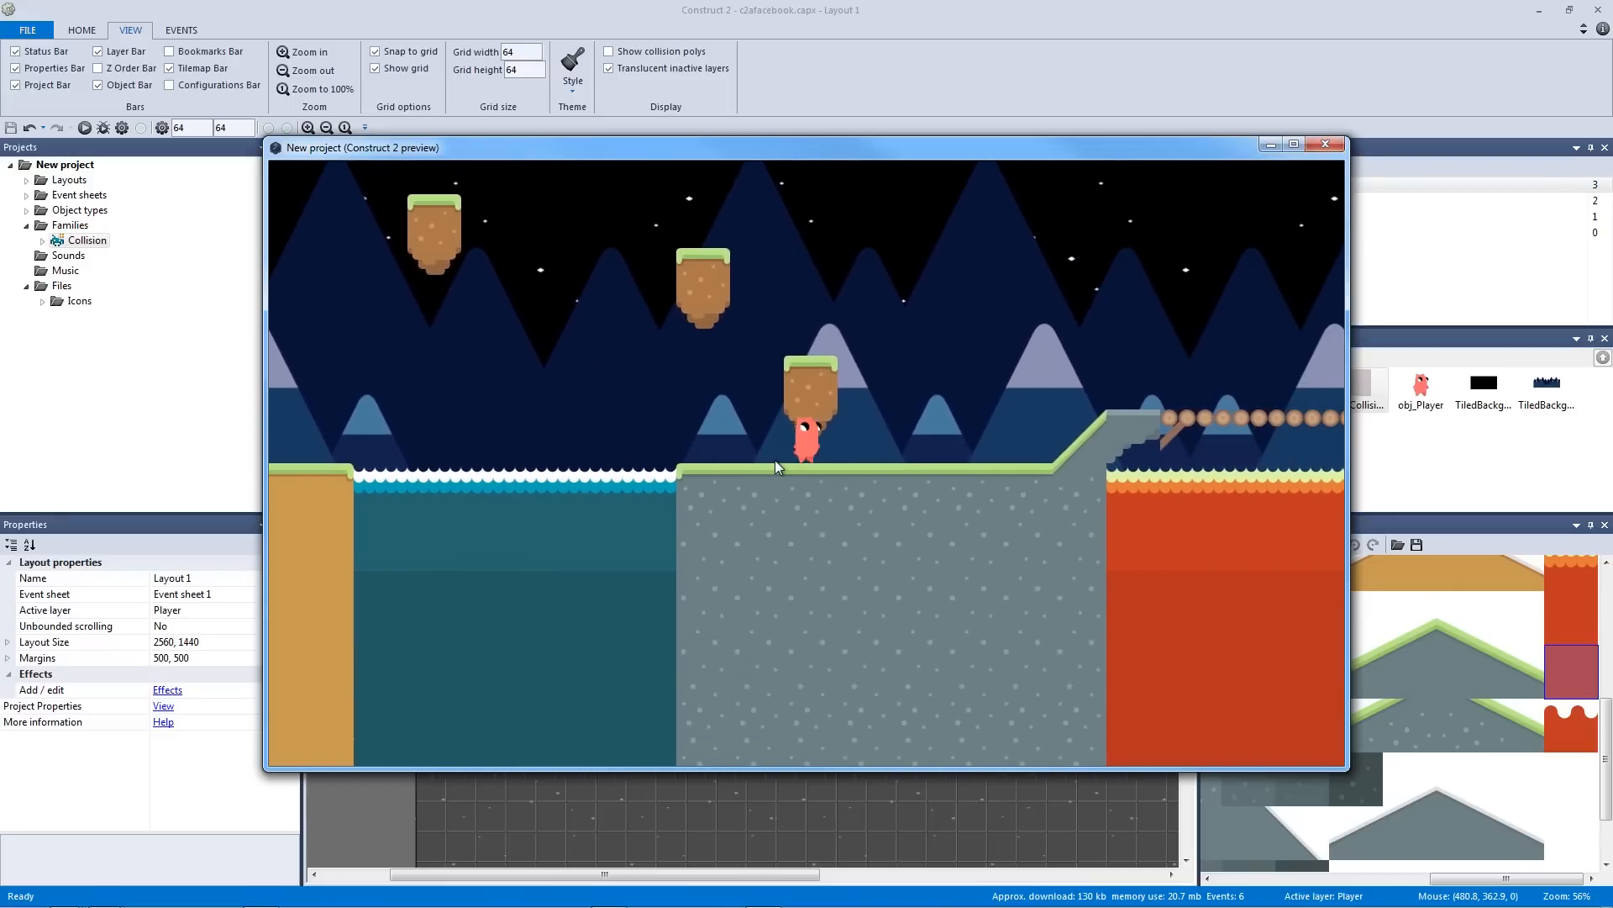
pyautogui.press('Up')
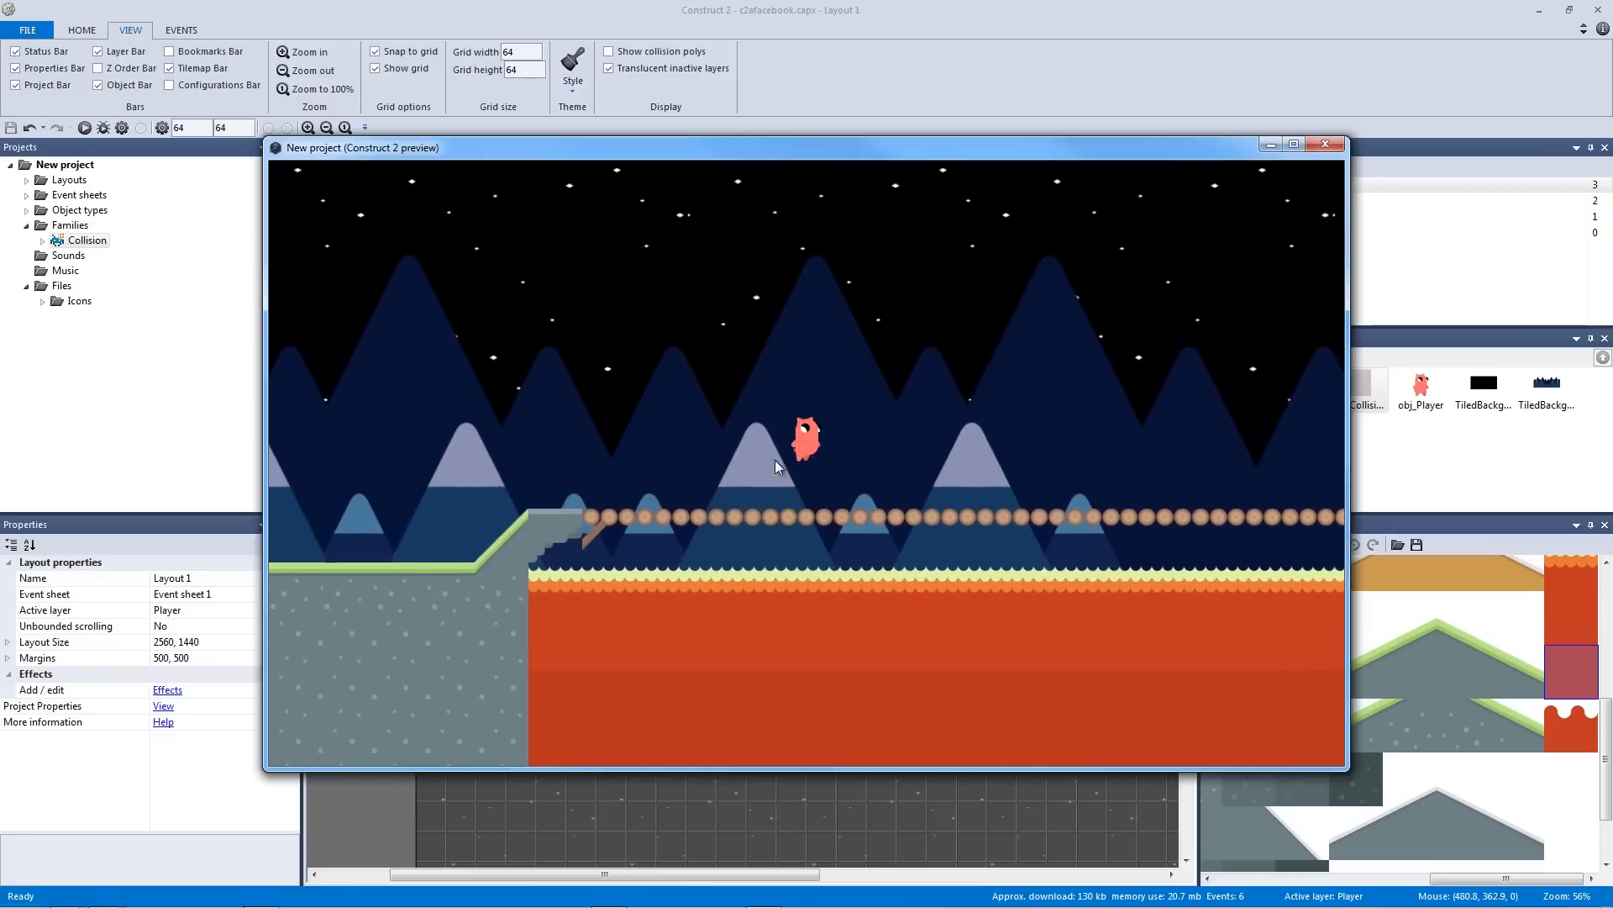
pyautogui.press('Up')
pyautogui.press('Left')
pyautogui.press('Up')
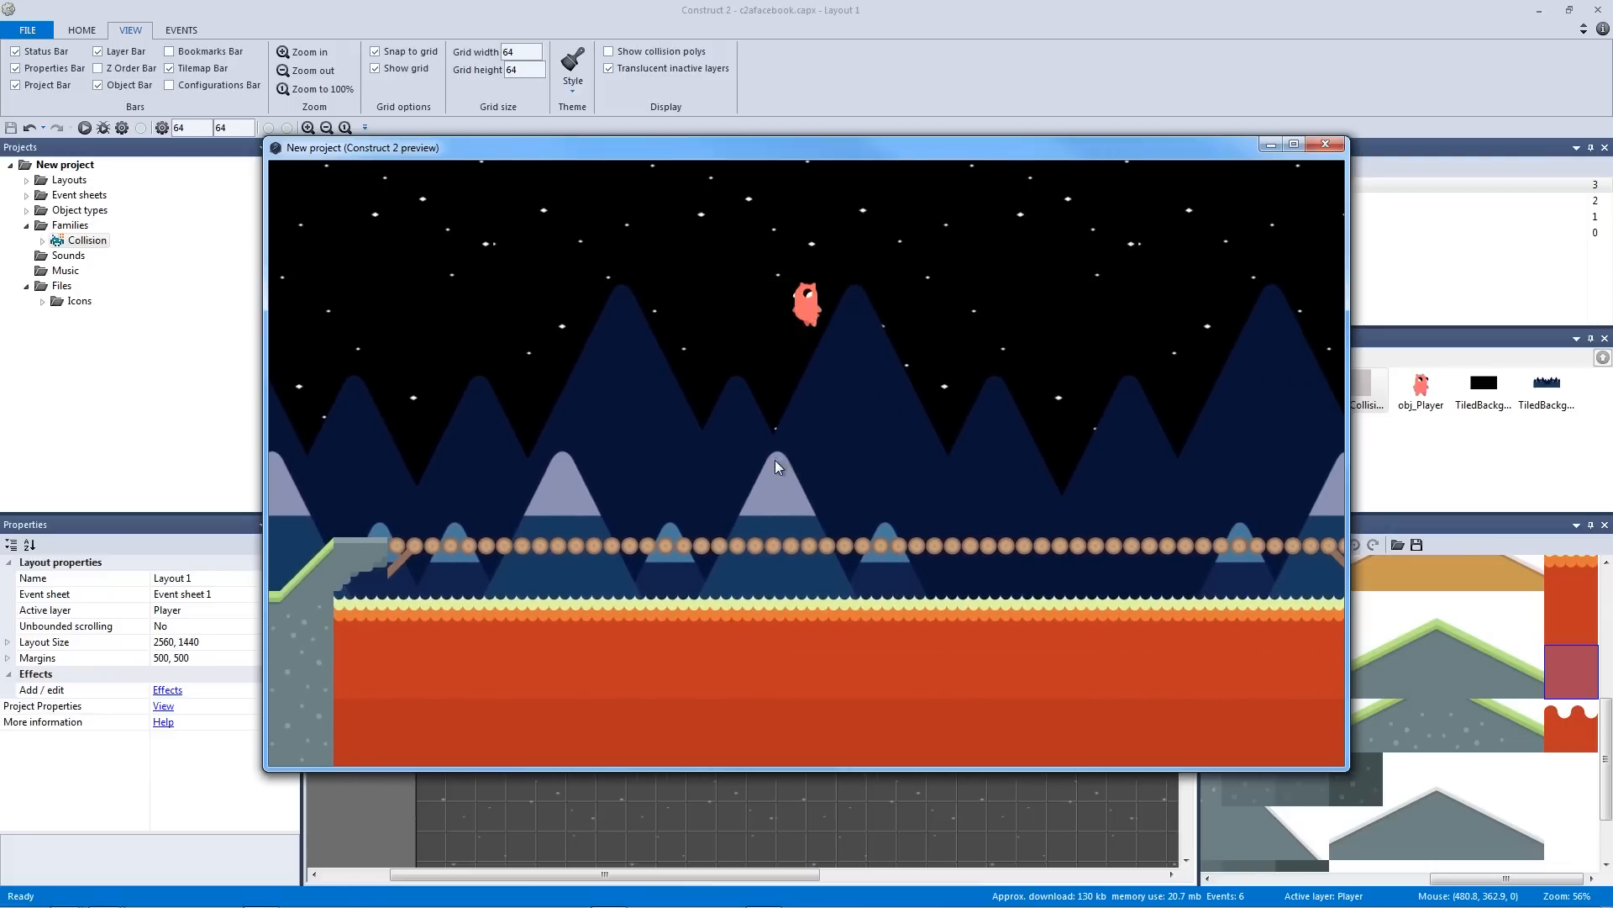
pyautogui.press('Up')
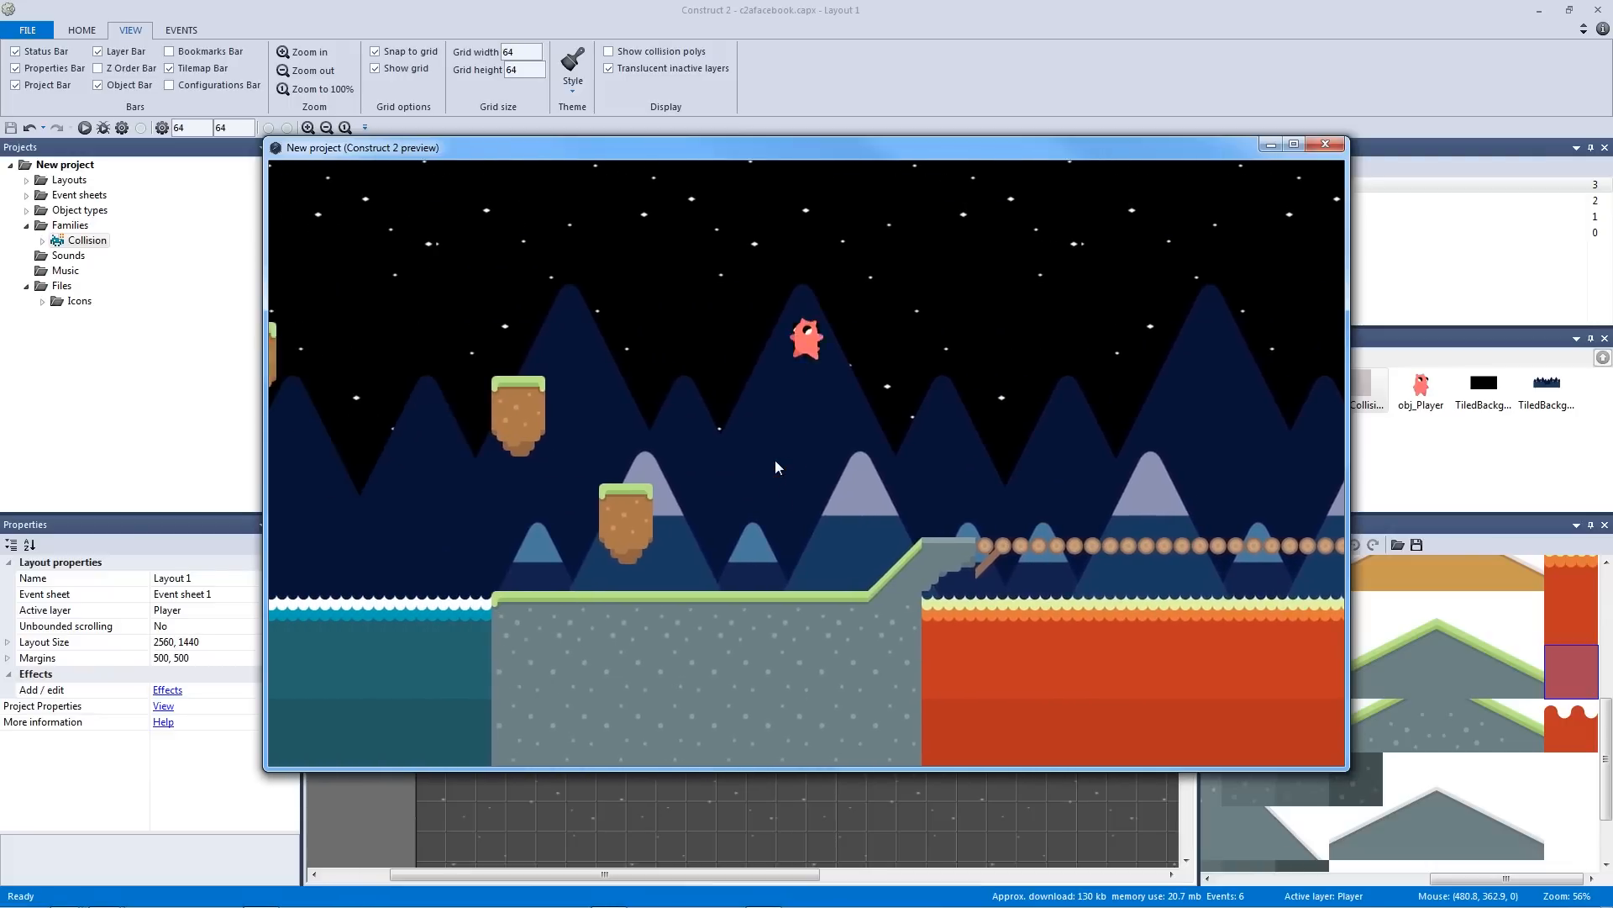
pyautogui.press('Up')
pyautogui.press('Right')
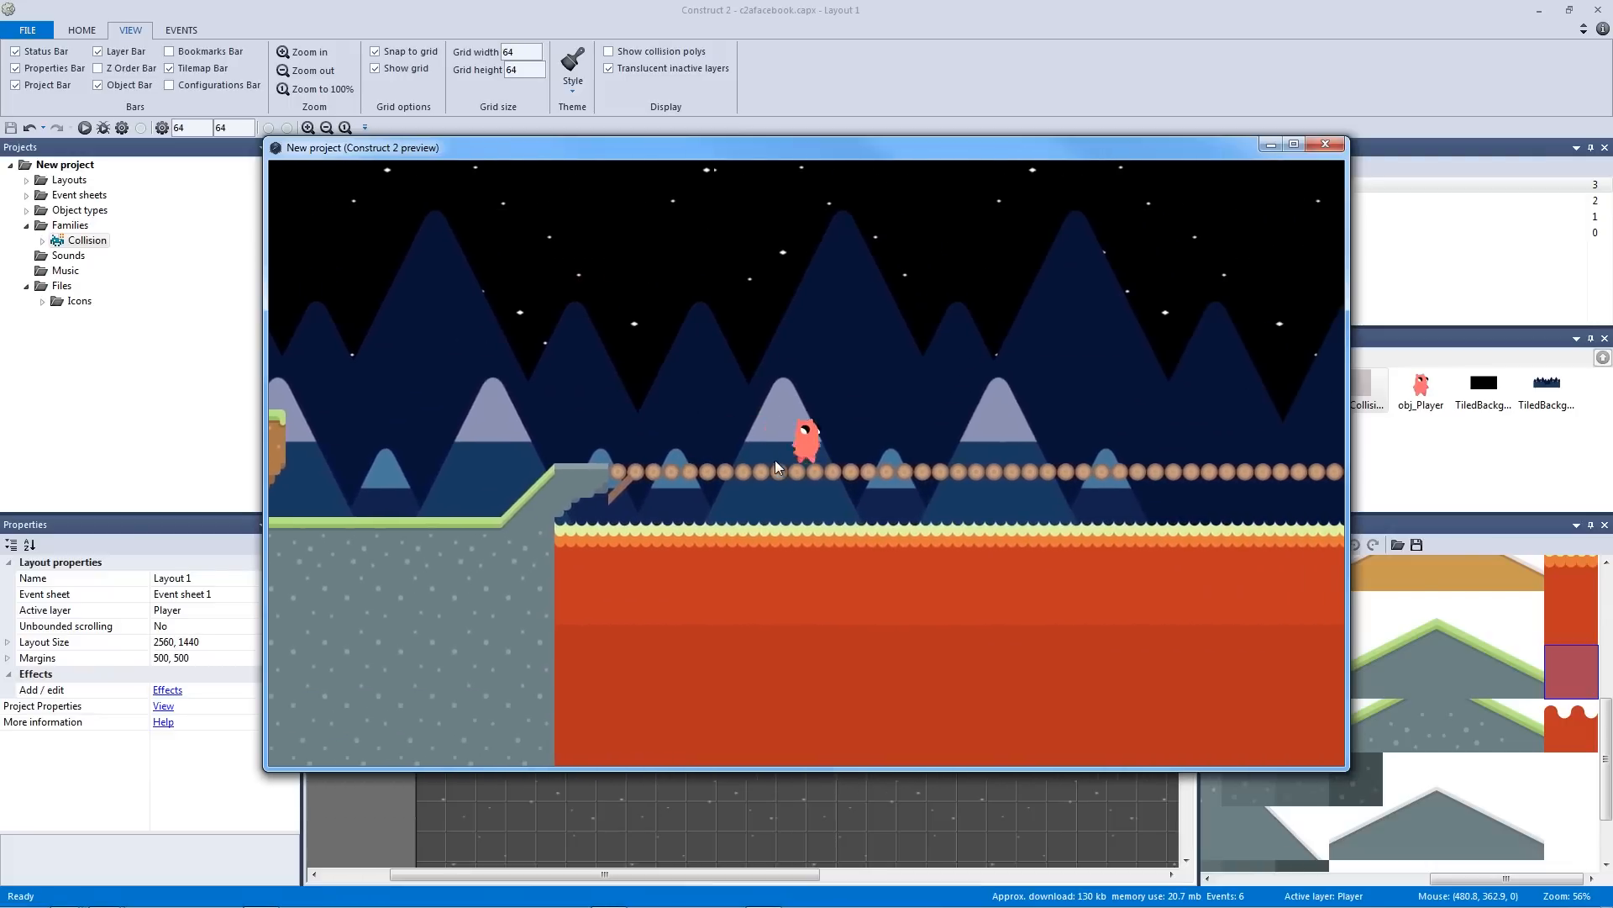
pyautogui.press('Up')
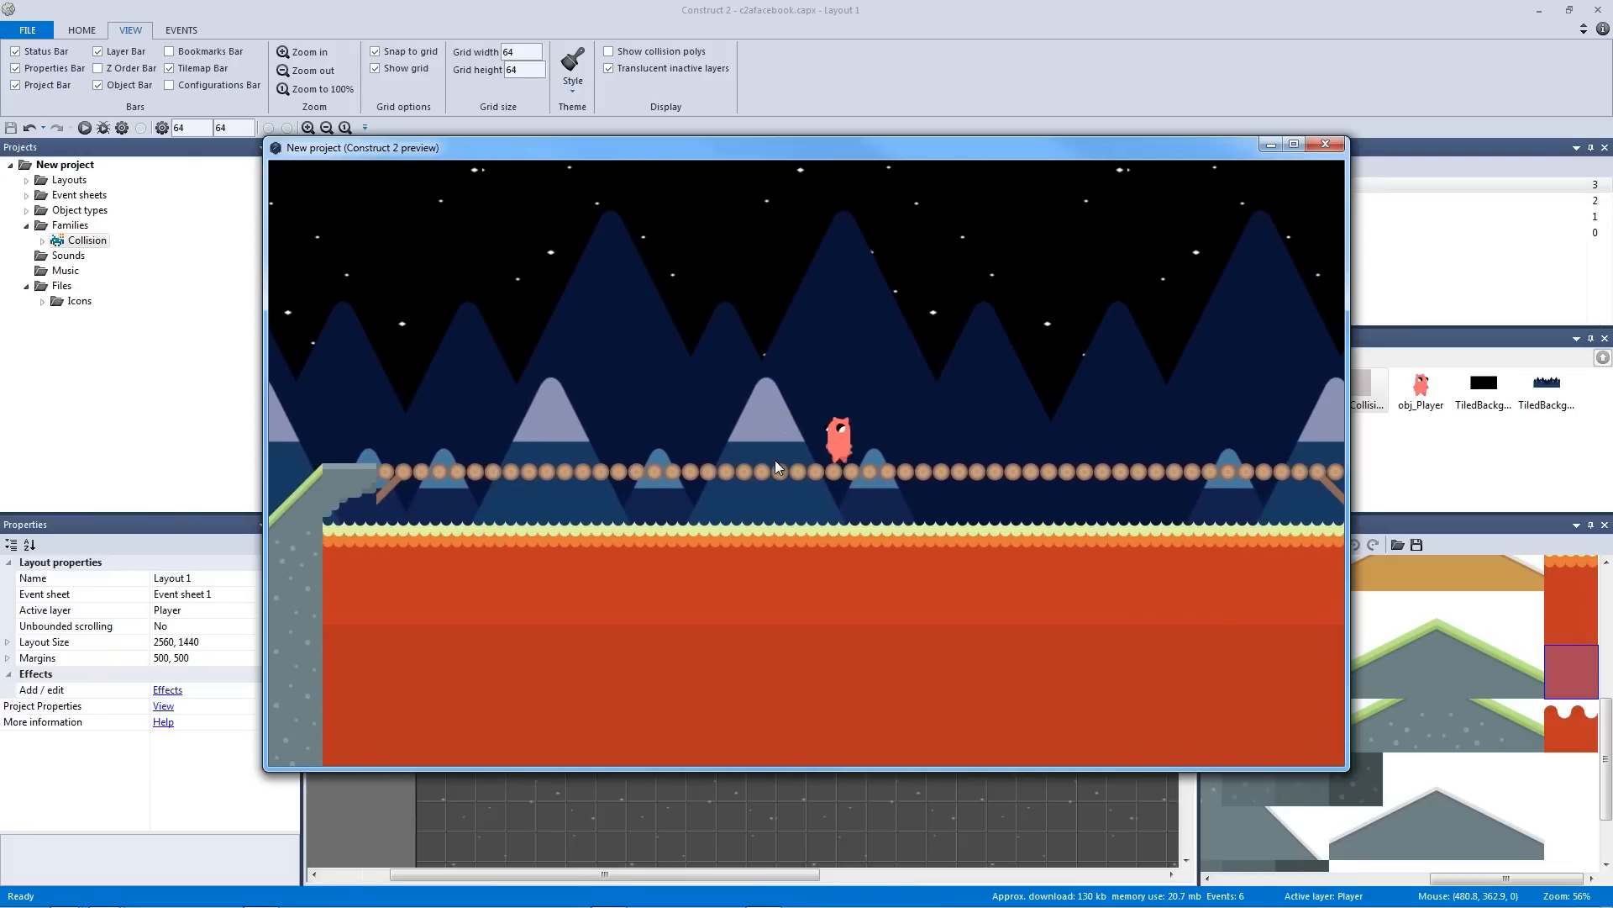
pyautogui.press('Left')
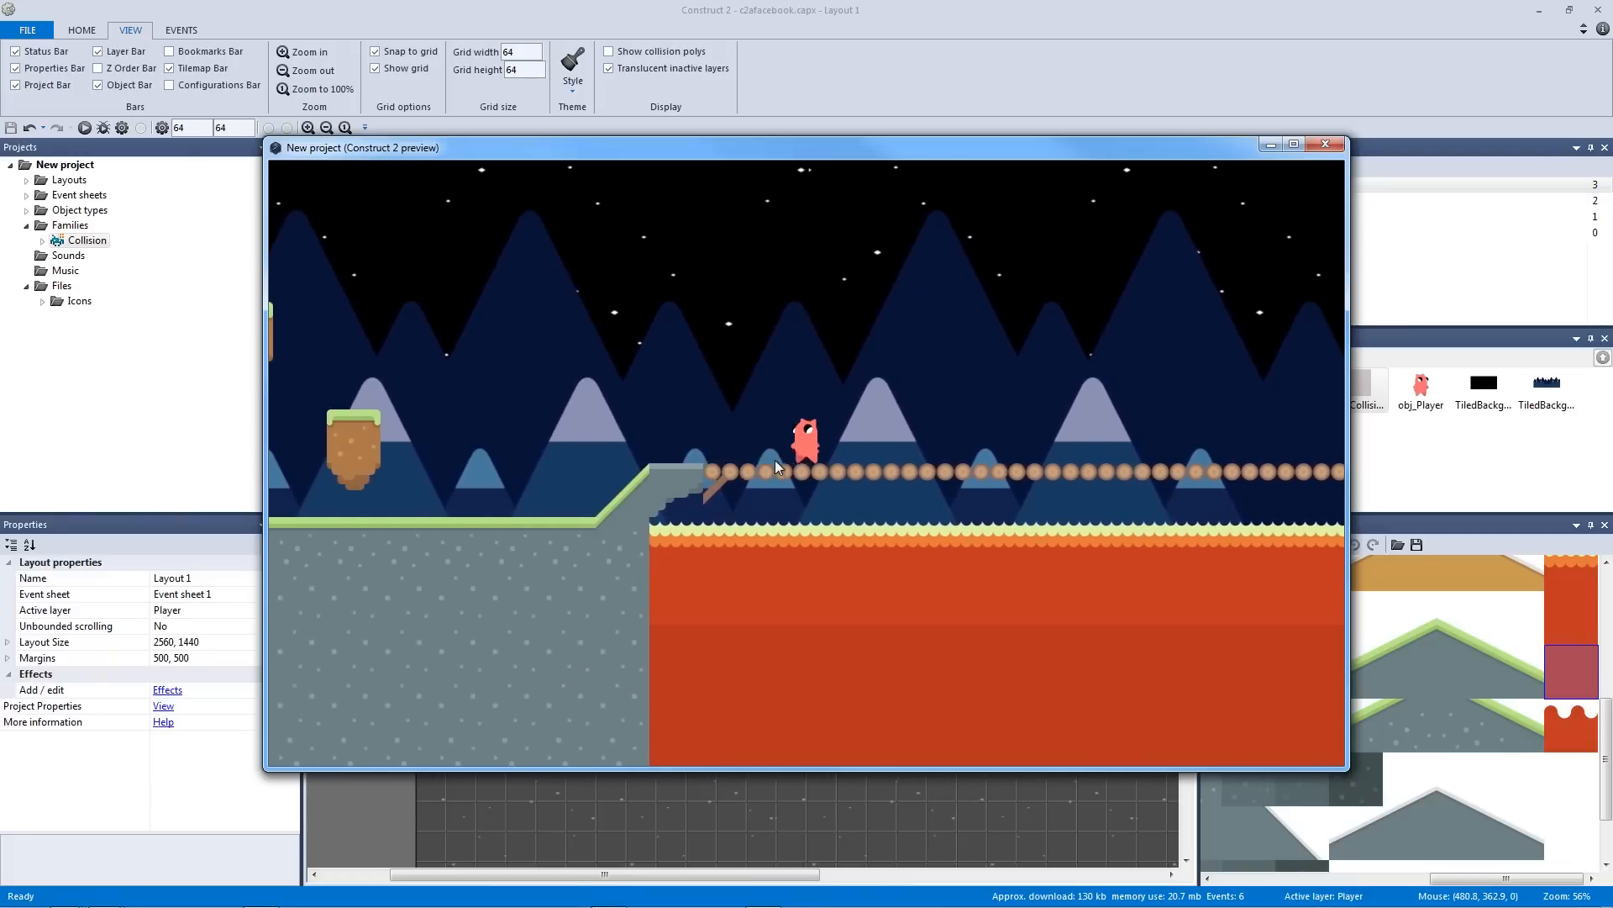
pyautogui.press('Up')
pyautogui.press('Left')
pyautogui.press('Up')
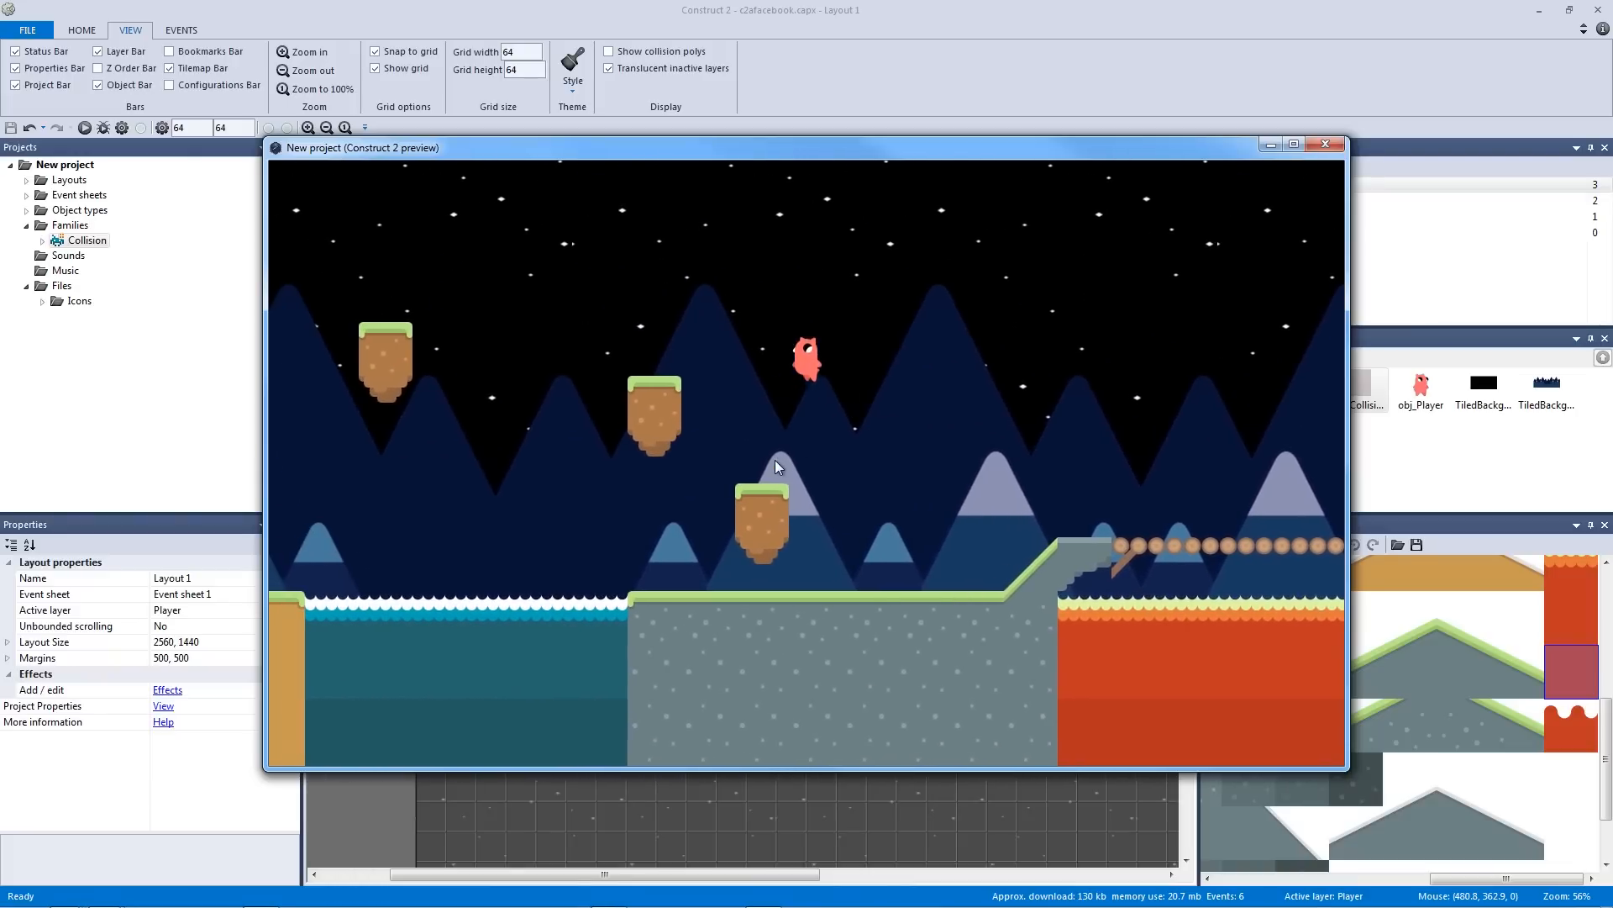
pyautogui.press('Left')
pyautogui.press('Up')
pyautogui.press('Up')
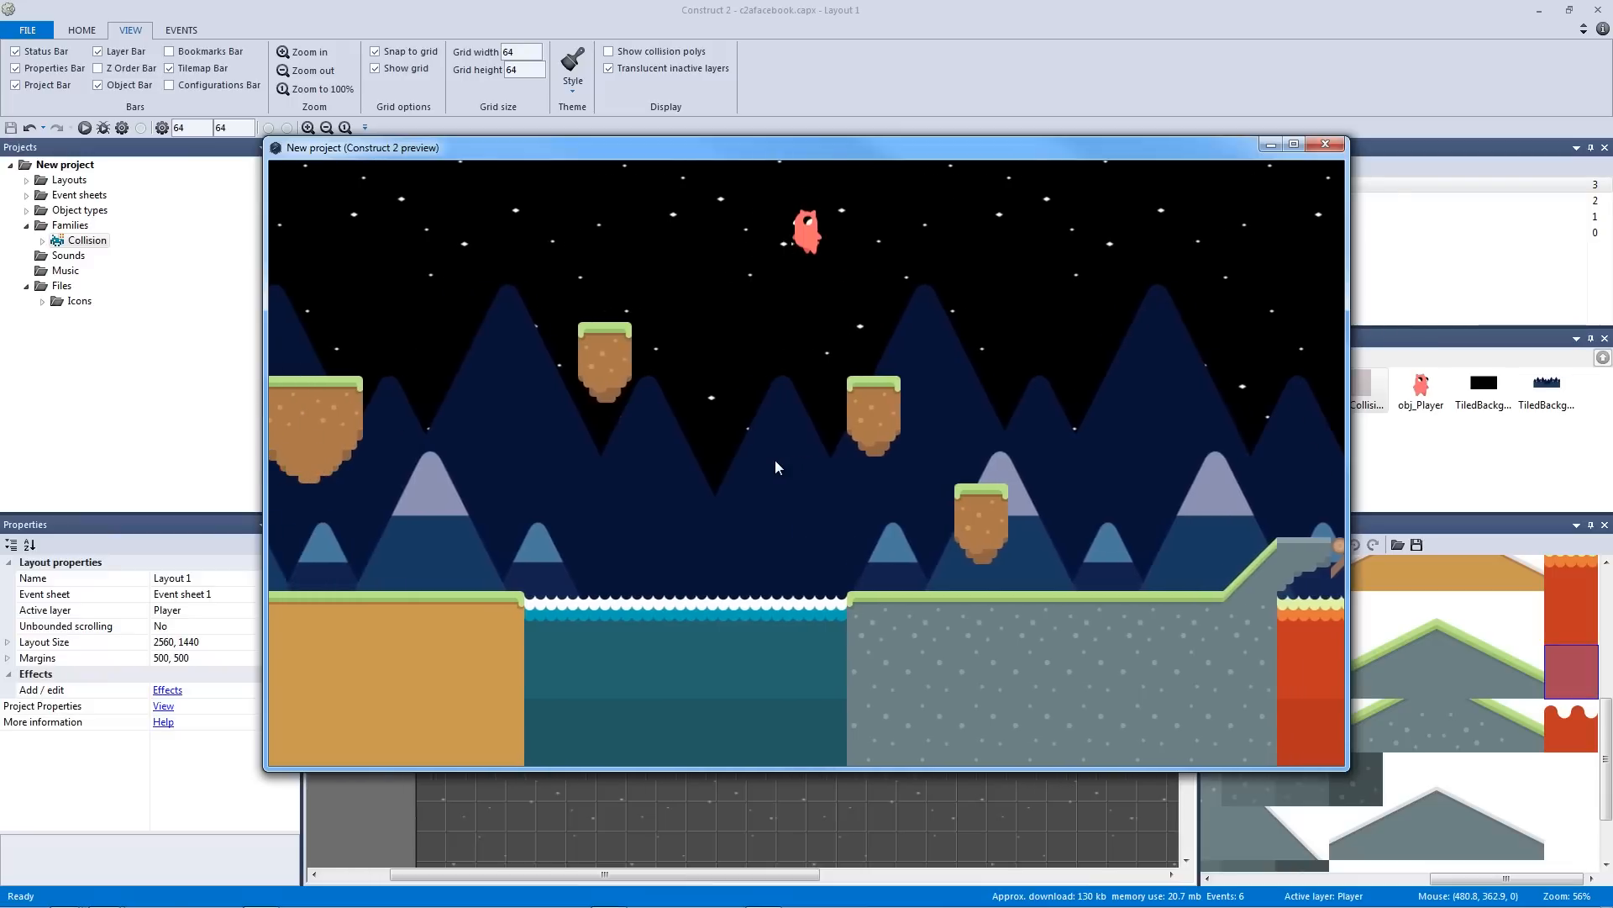
pyautogui.press('Left')
pyautogui.press('Left')
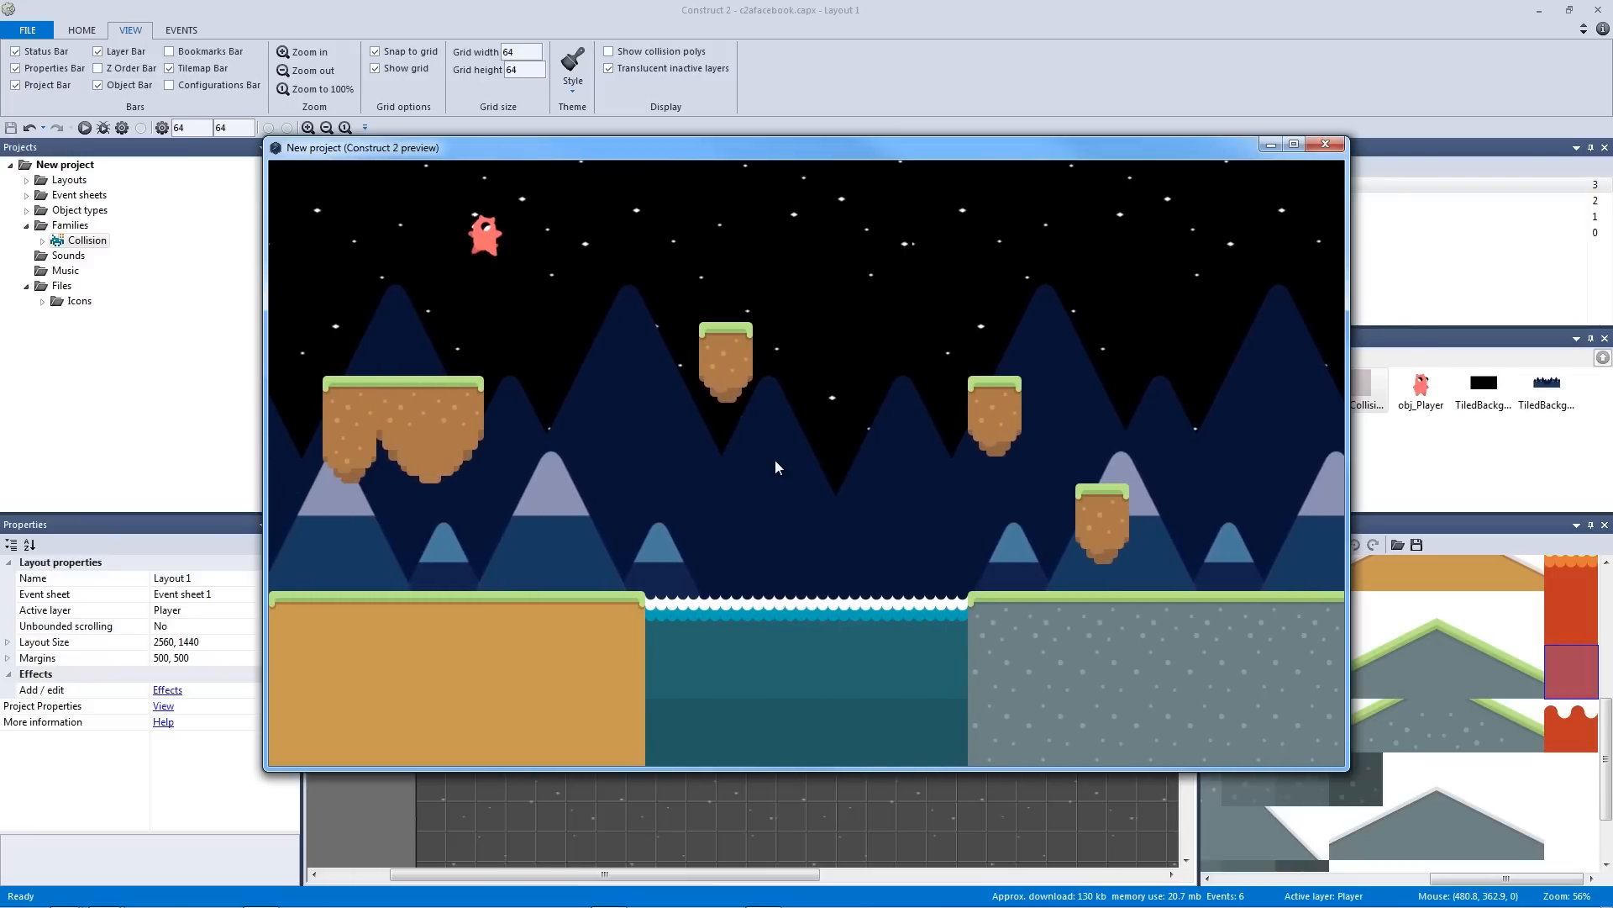
pyautogui.press('Right')
pyautogui.press('Left')
pyautogui.press('Up')
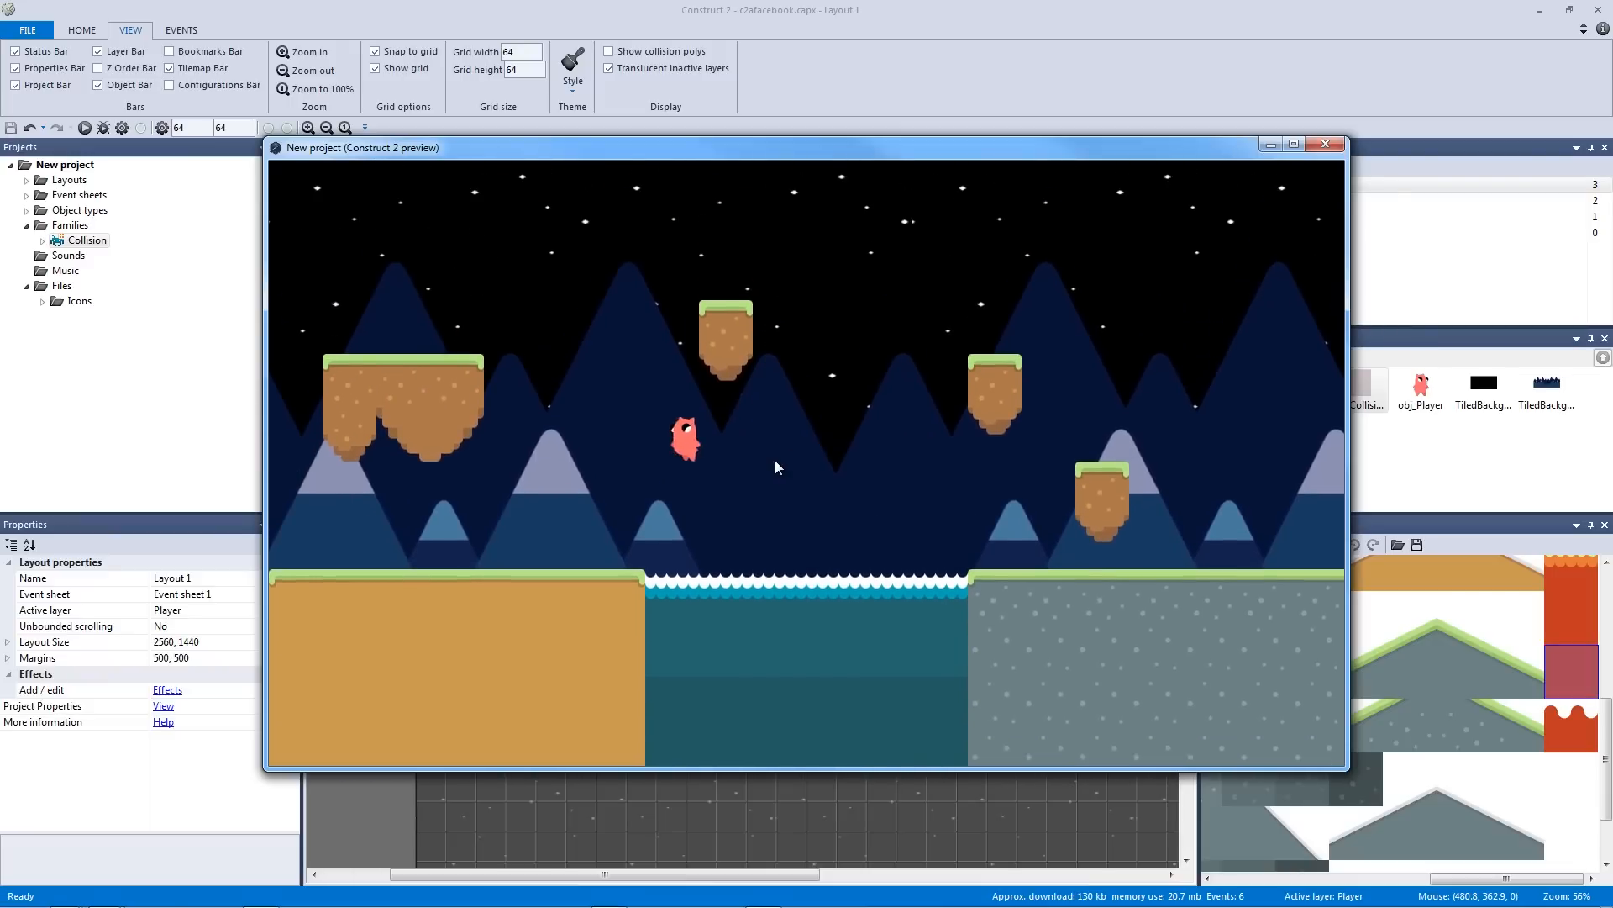
pyautogui.press('Up')
pyautogui.press('Left')
pyautogui.press('Right')
pyautogui.press('Left')
pyautogui.press('Up')
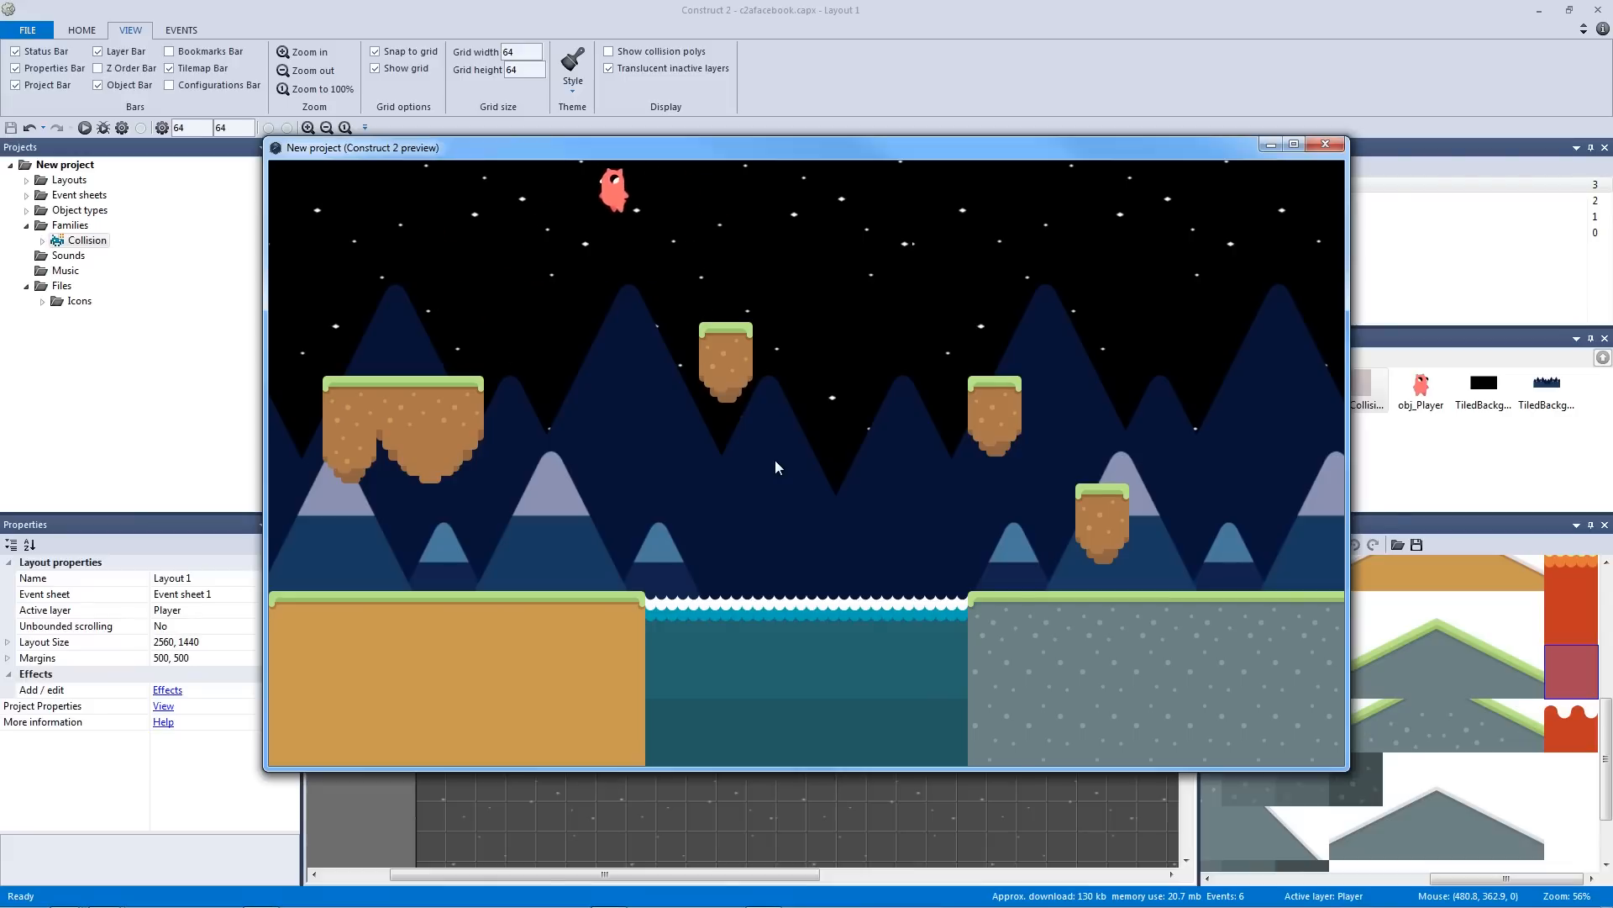
pyautogui.press('Right')
pyautogui.press('Up')
pyautogui.press('Left')
pyautogui.press('Up')
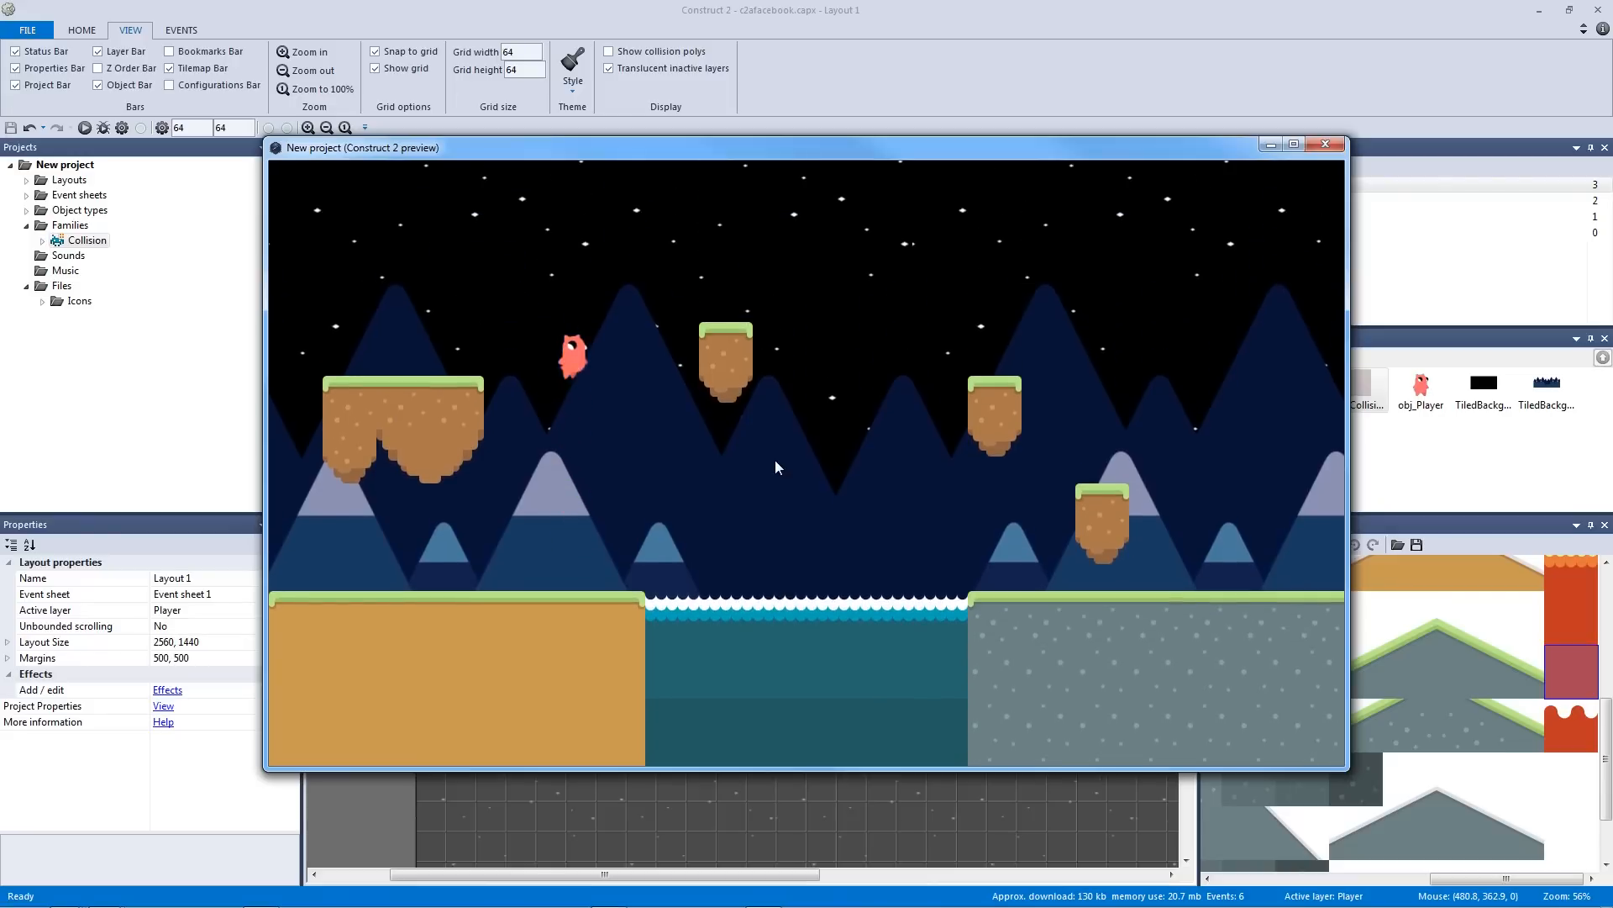
pyautogui.click(1281, 148)
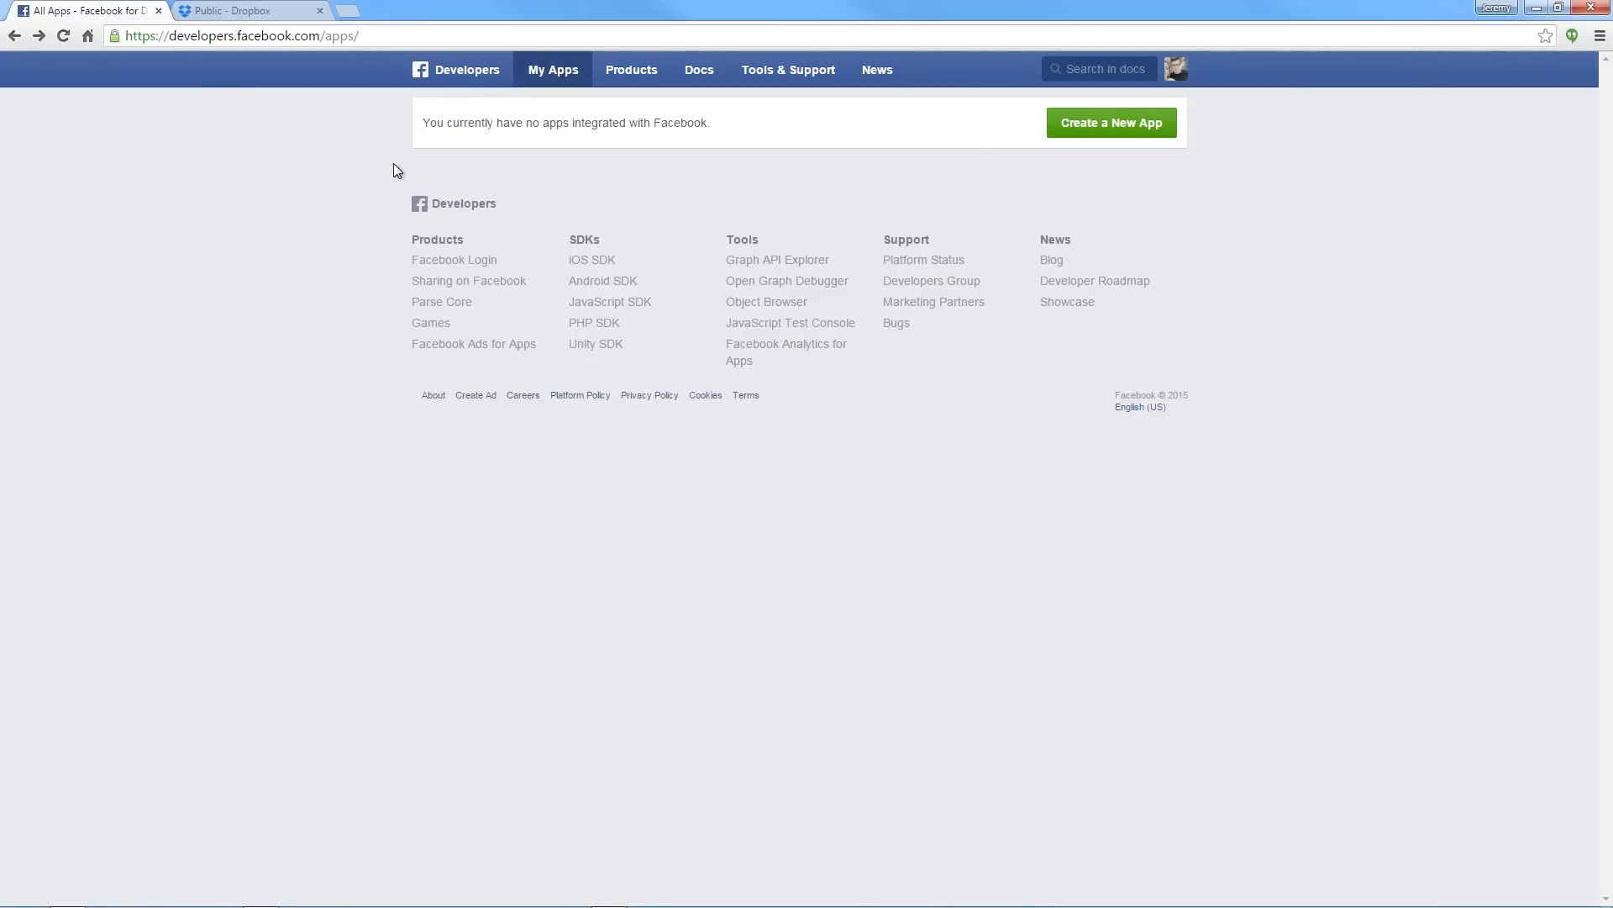
# Switch to the Facebook Developers page and create a new app ID named Jump To Save The World, category Games, sub-category Action
pyautogui.click(1129, 137)
pyautogui.click(739, 347)
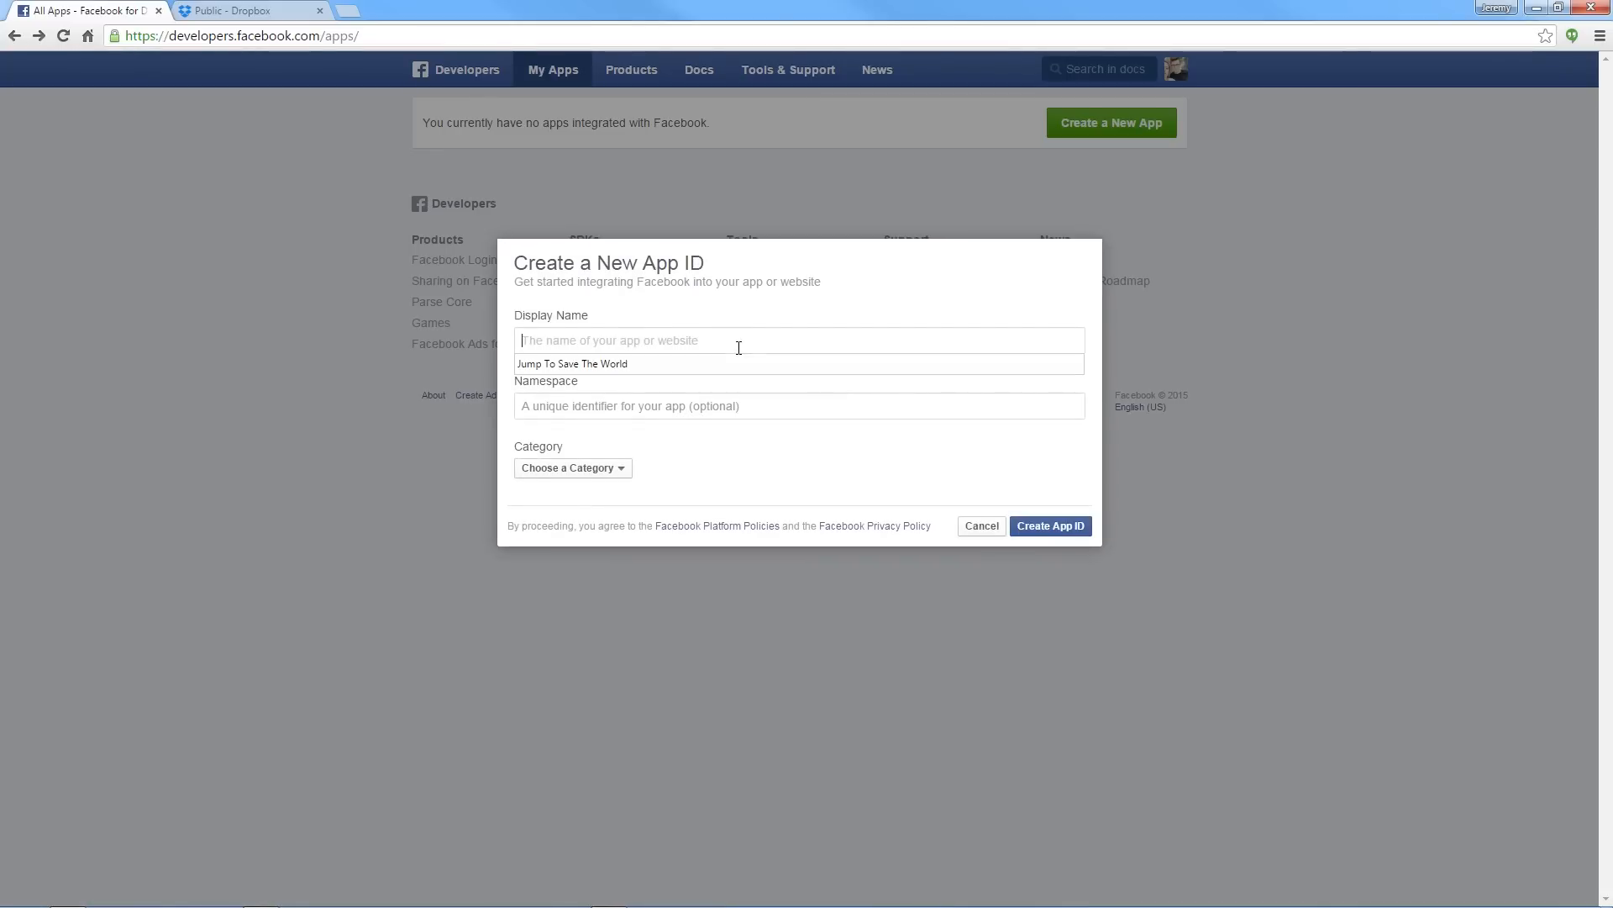
pyautogui.click(703, 362)
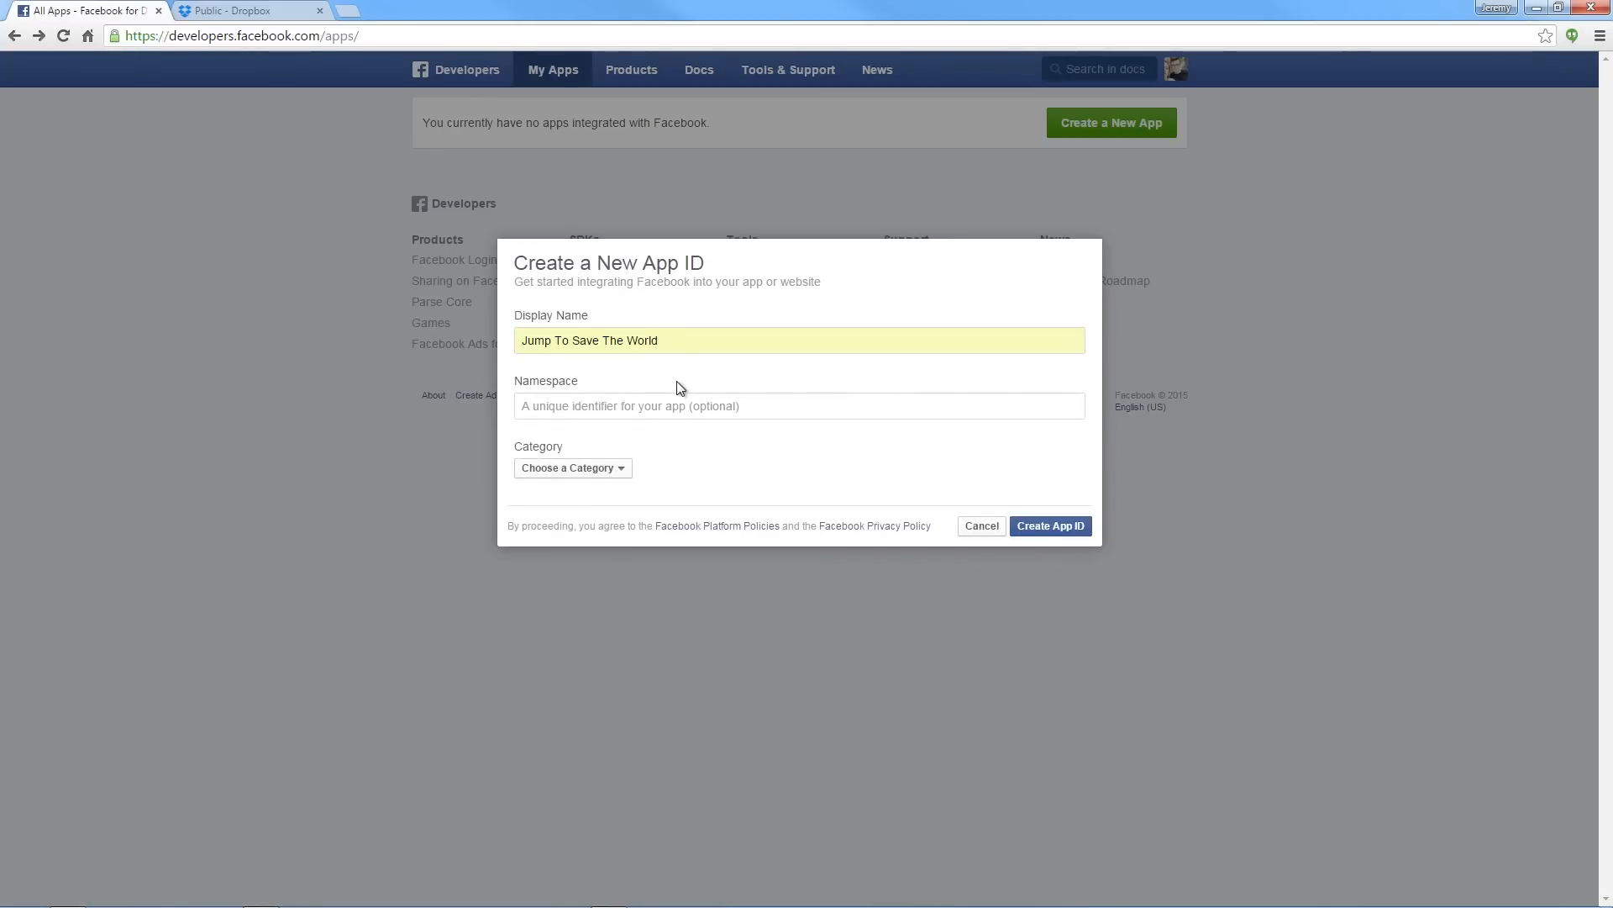
pyautogui.click(667, 404)
pyautogui.click(616, 473)
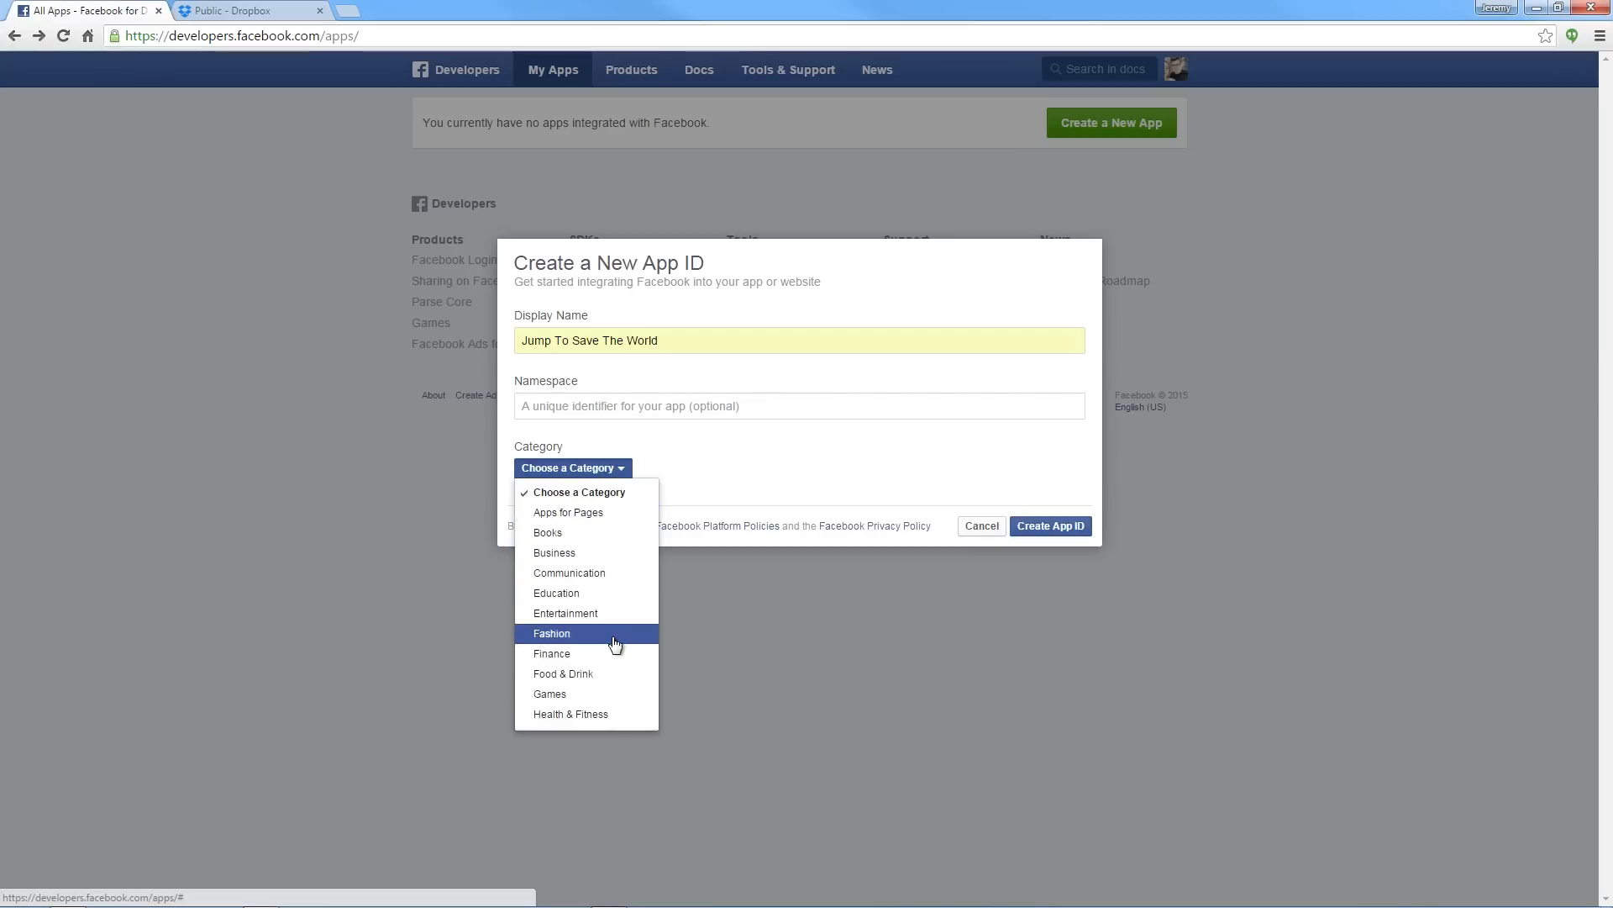
pyautogui.click(589, 694)
pyautogui.click(868, 462)
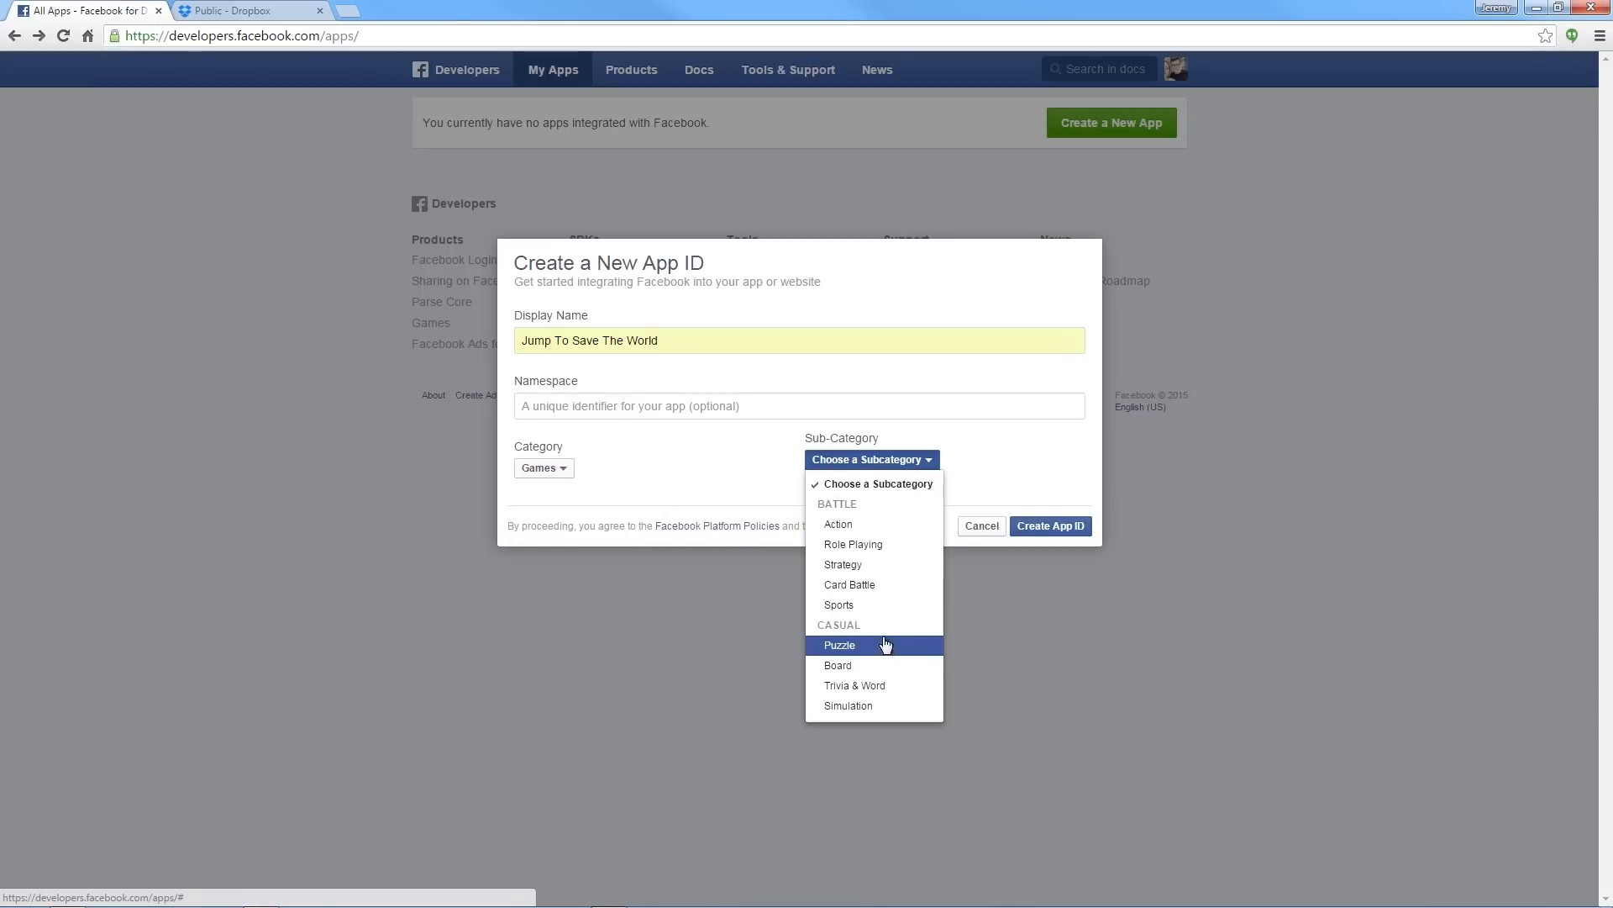
pyautogui.click(892, 525)
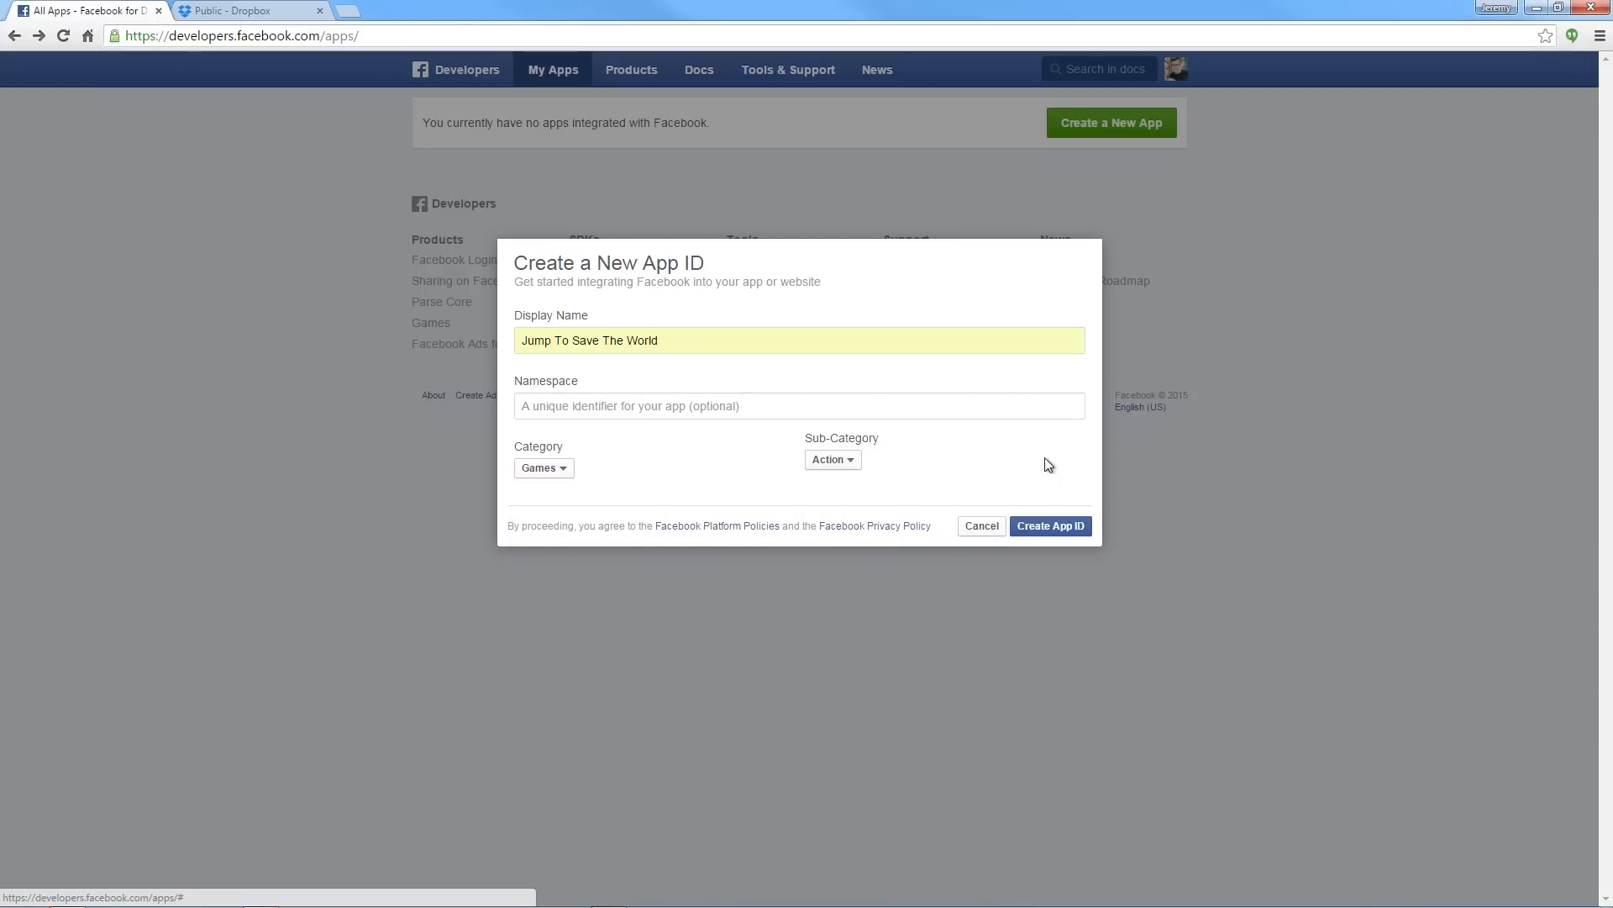
pyautogui.click(1064, 525)
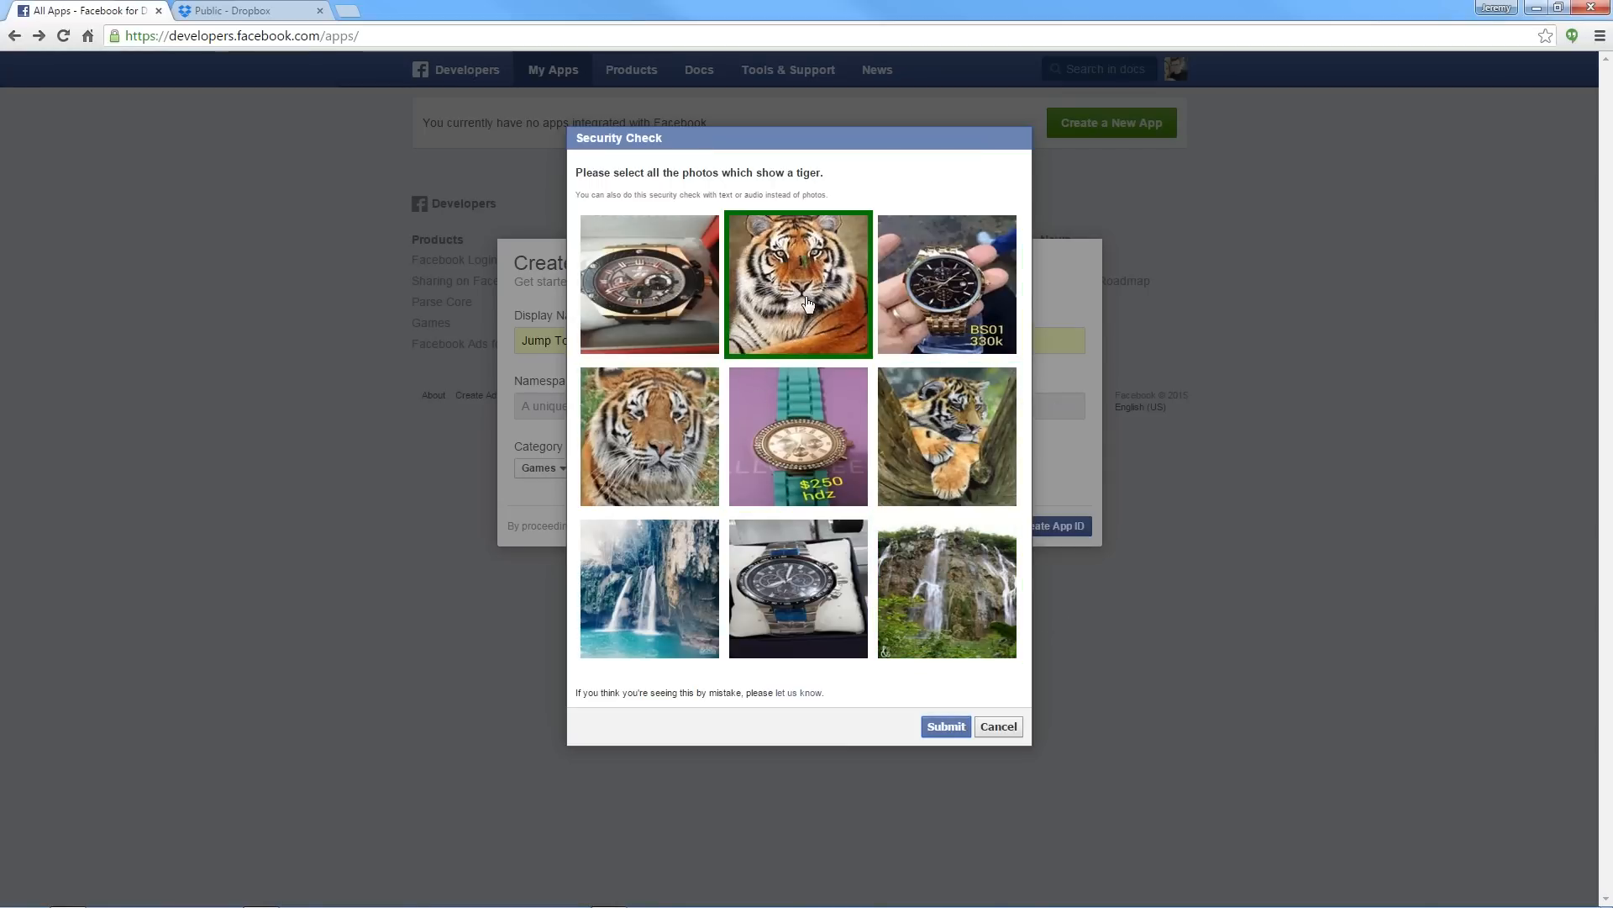
# Complete the security check by selecting all photos that show a tiger and submitting them
pyautogui.click(769, 324)
pyautogui.click(650, 421)
pyautogui.click(956, 447)
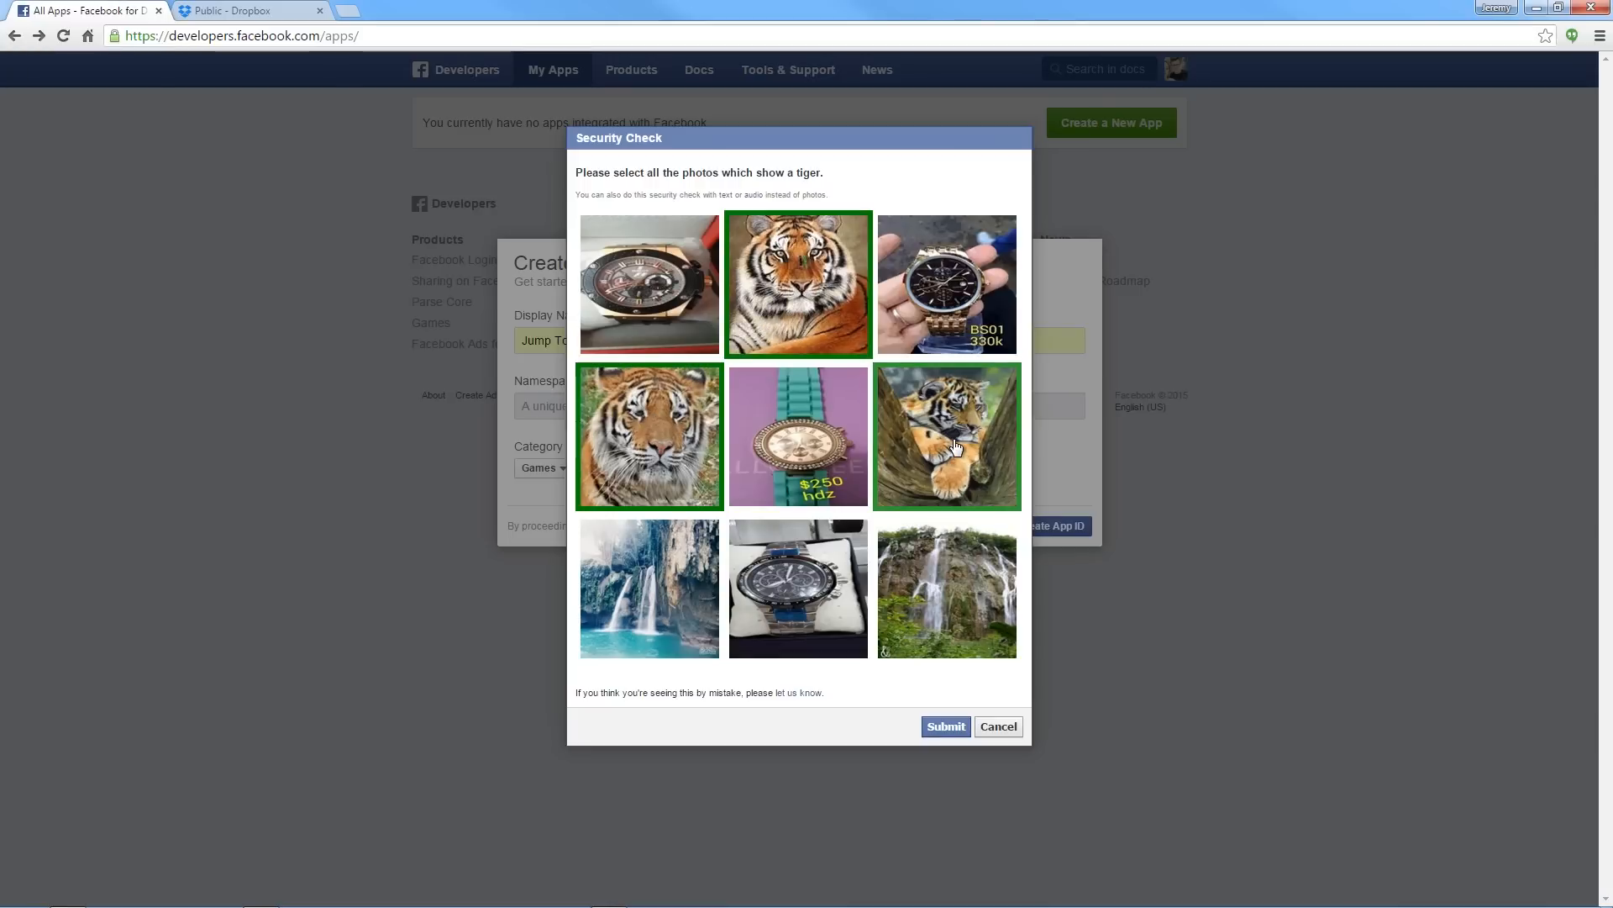
pyautogui.click(949, 727)
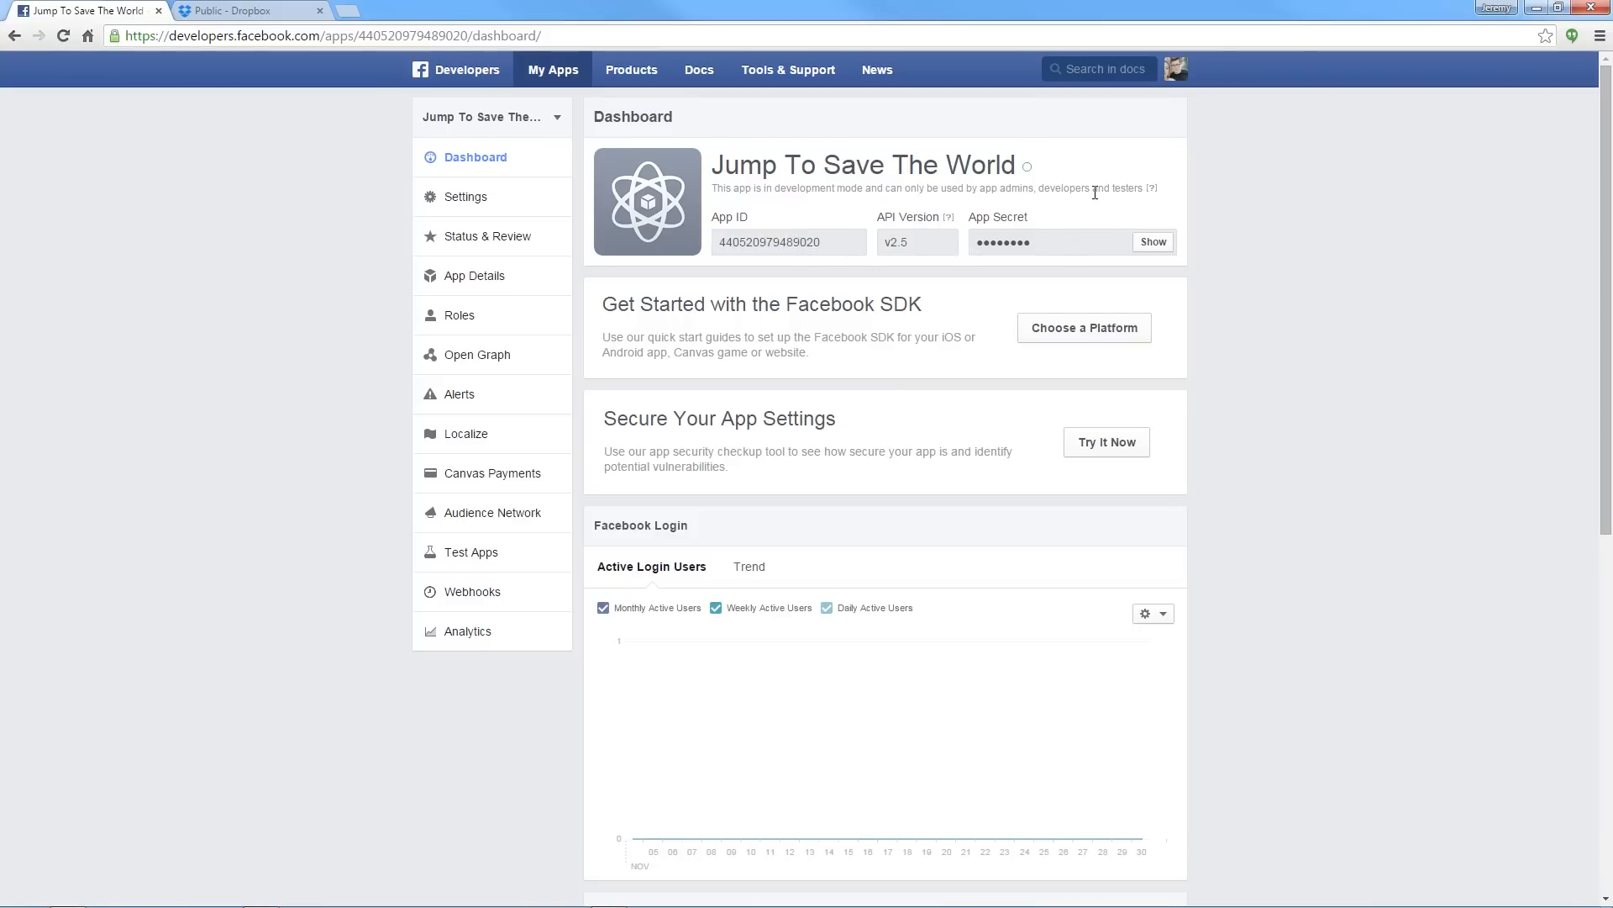
# Copy the new app's App ID from its dashboard and switch to Construct 2
pyautogui.moveTo(820, 242); pyautogui.dragTo(714, 244)
pyautogui.hotkey('ctrl', 'c')
pyautogui.moveTo(551, 5); pyautogui.dragTo(1612, 138)
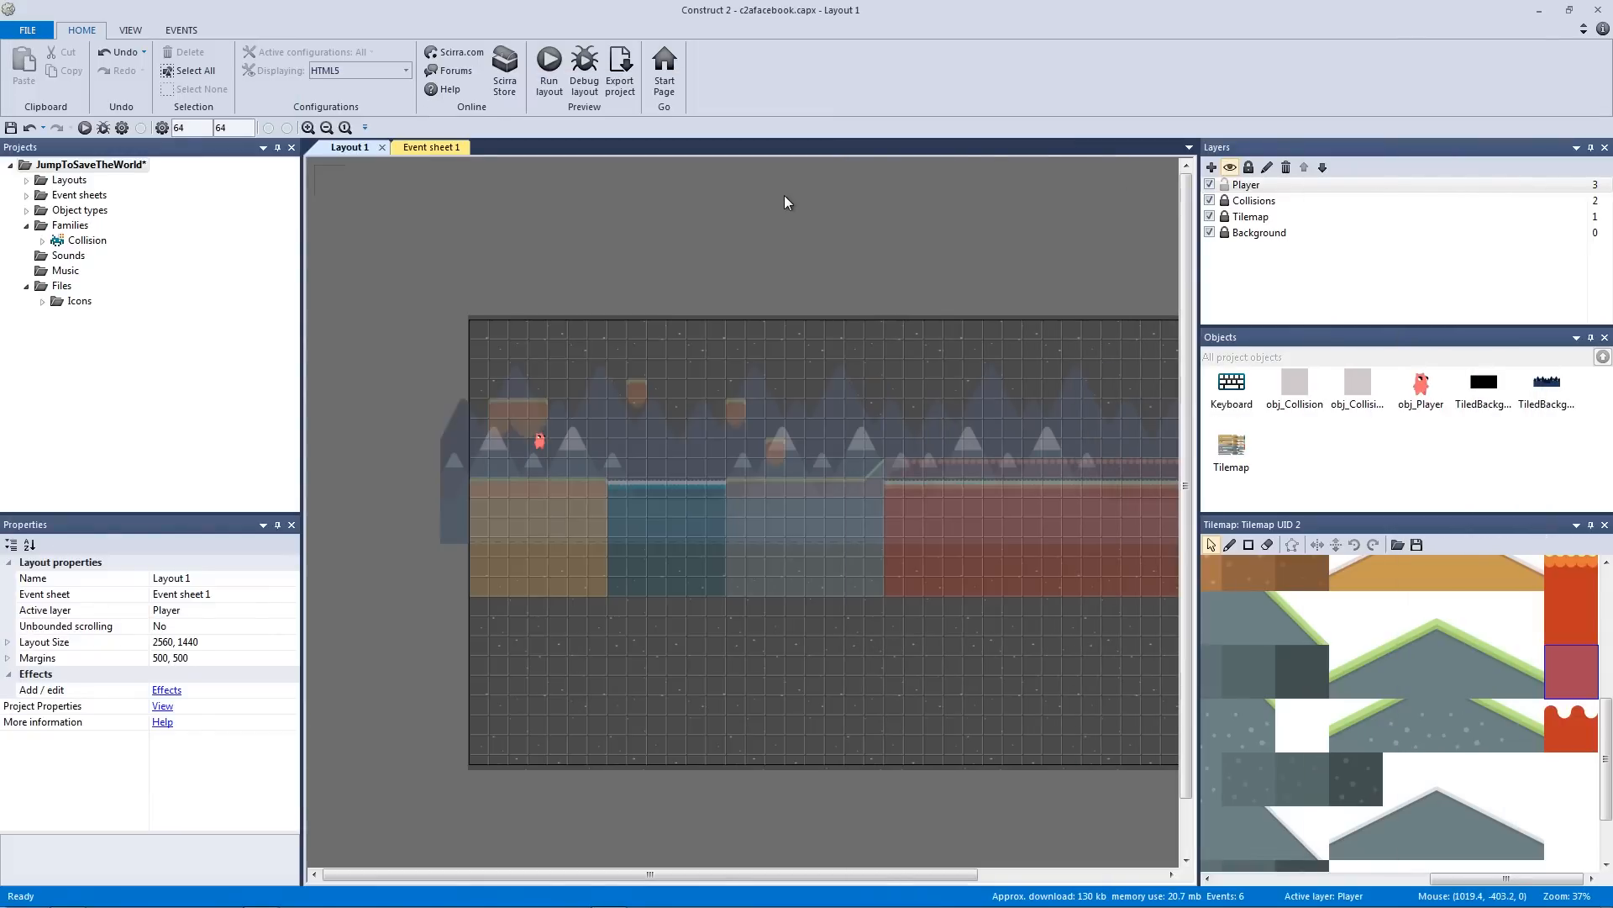
# Insert a Facebook object from the platform-specific plugins into the project
pyautogui.doubleClick(753, 206)
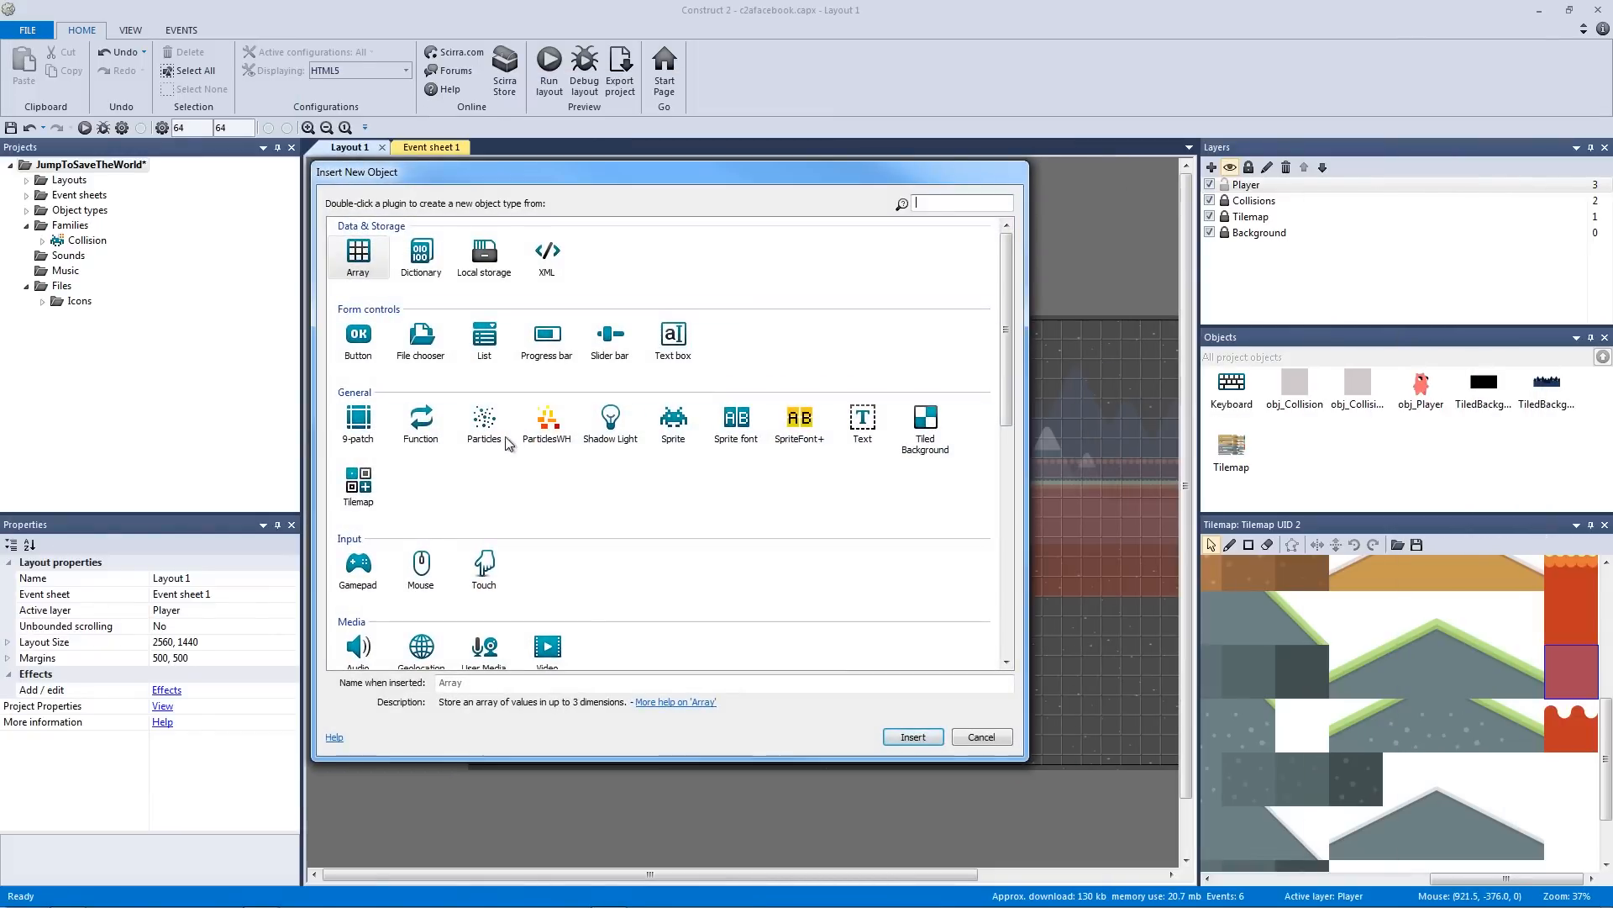
pyautogui.click(997, 328)
pyautogui.moveTo(1003, 335); pyautogui.dragTo(976, 550)
pyautogui.scroll(2, 979, 555)
pyautogui.click(360, 403)
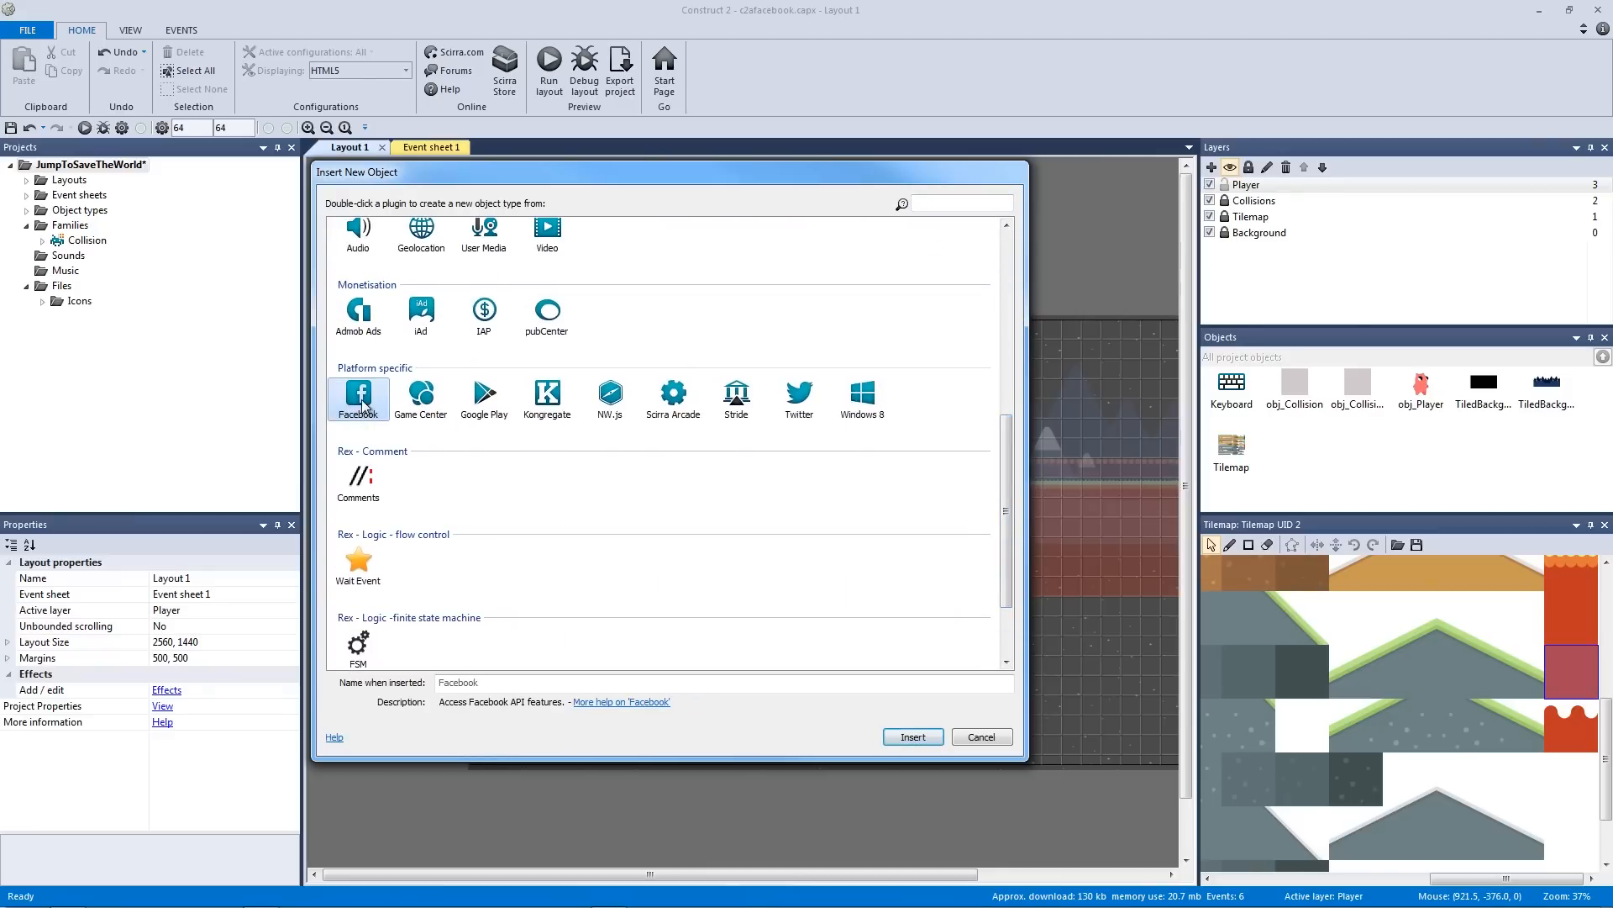
pyautogui.doubleClick(359, 402)
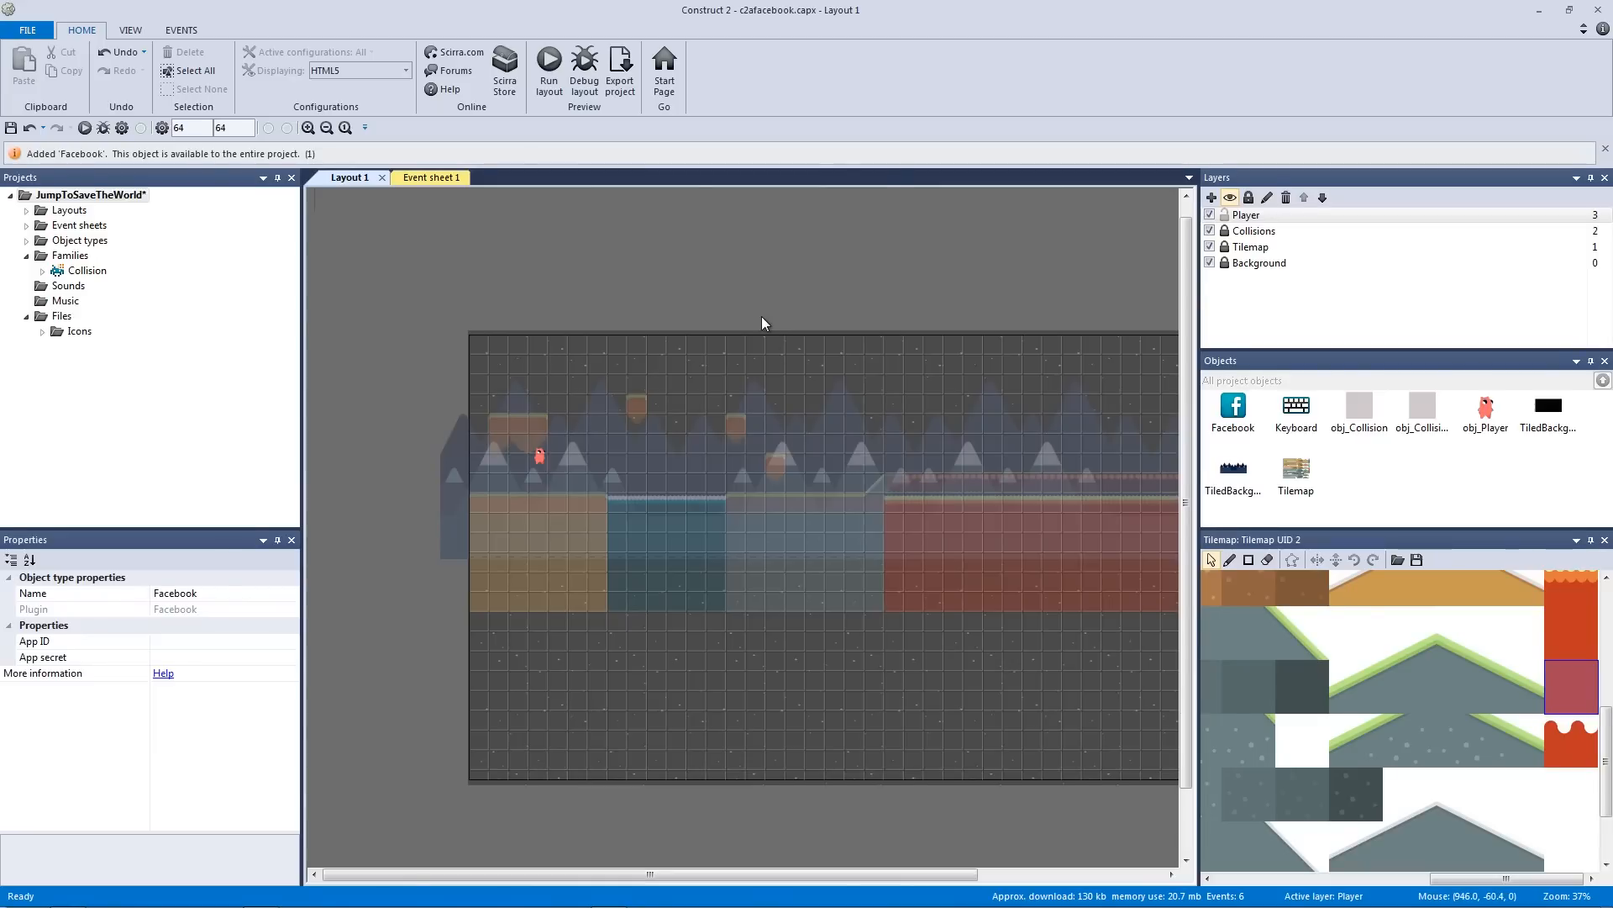
# Paste the copied app ID into the Facebook object's App ID property
pyautogui.click(1239, 397)
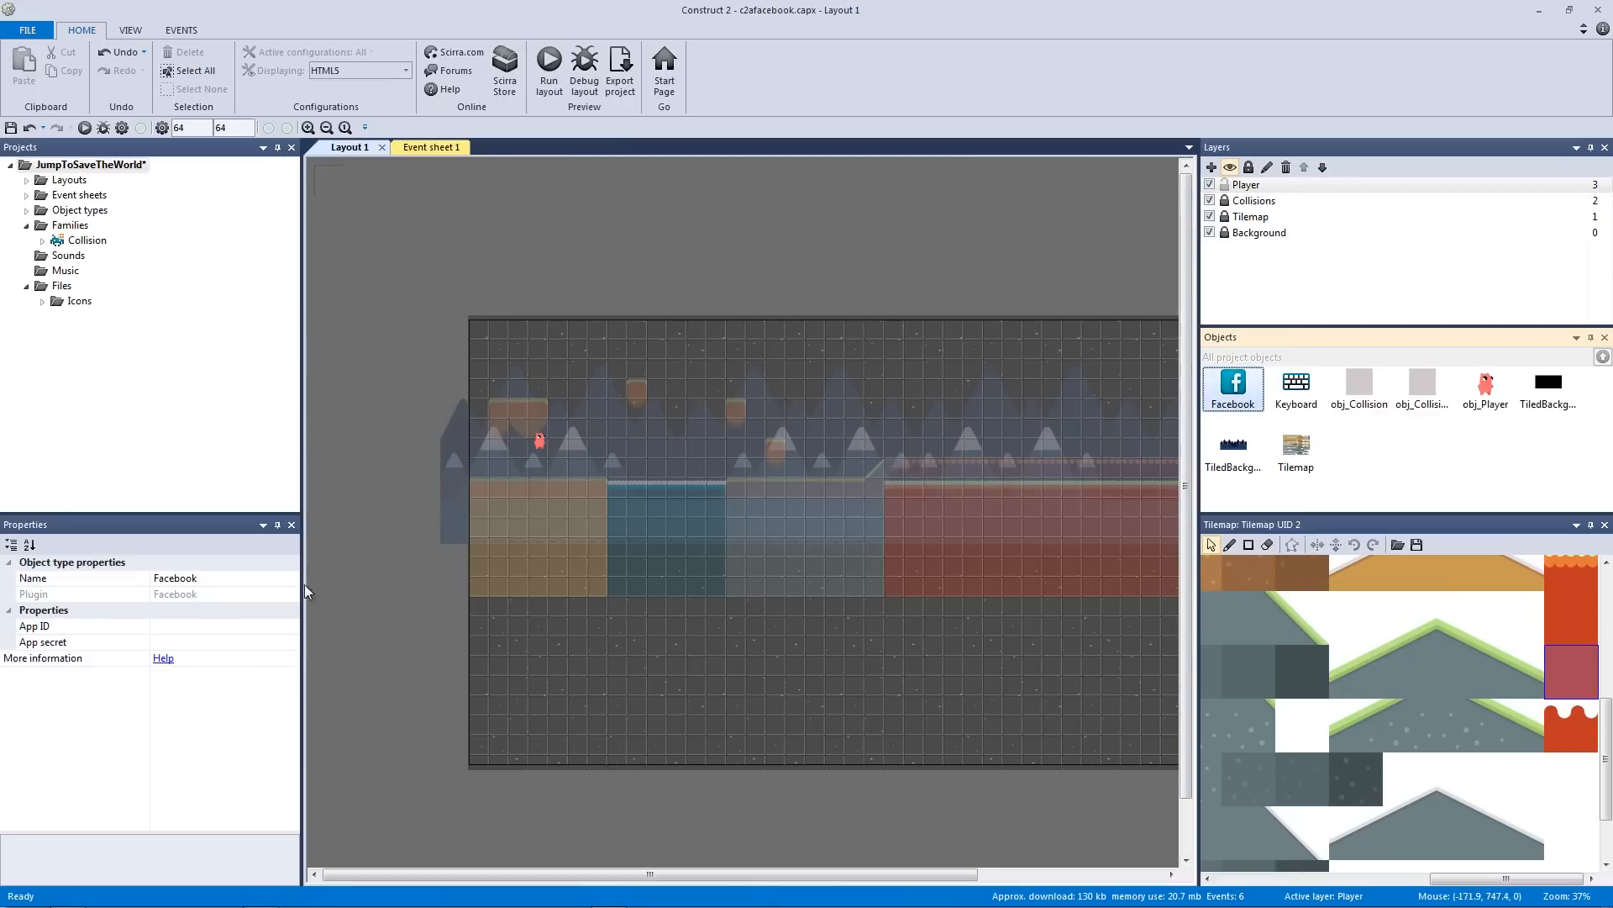
pyautogui.click(275, 625)
pyautogui.click(362, 606)
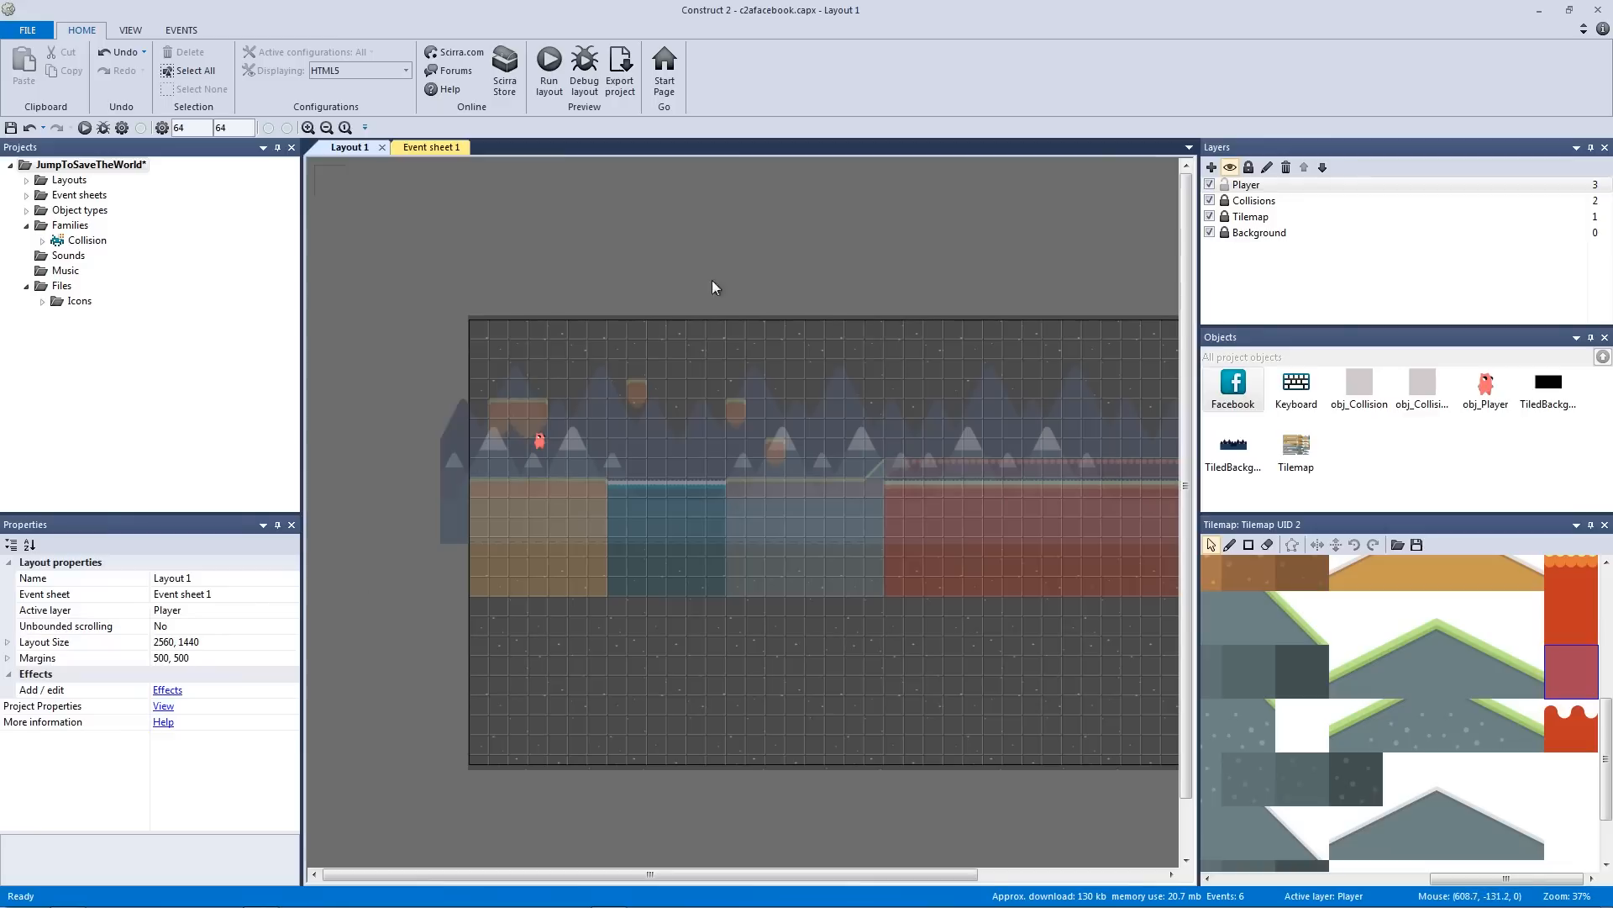
pyautogui.click(1255, 394)
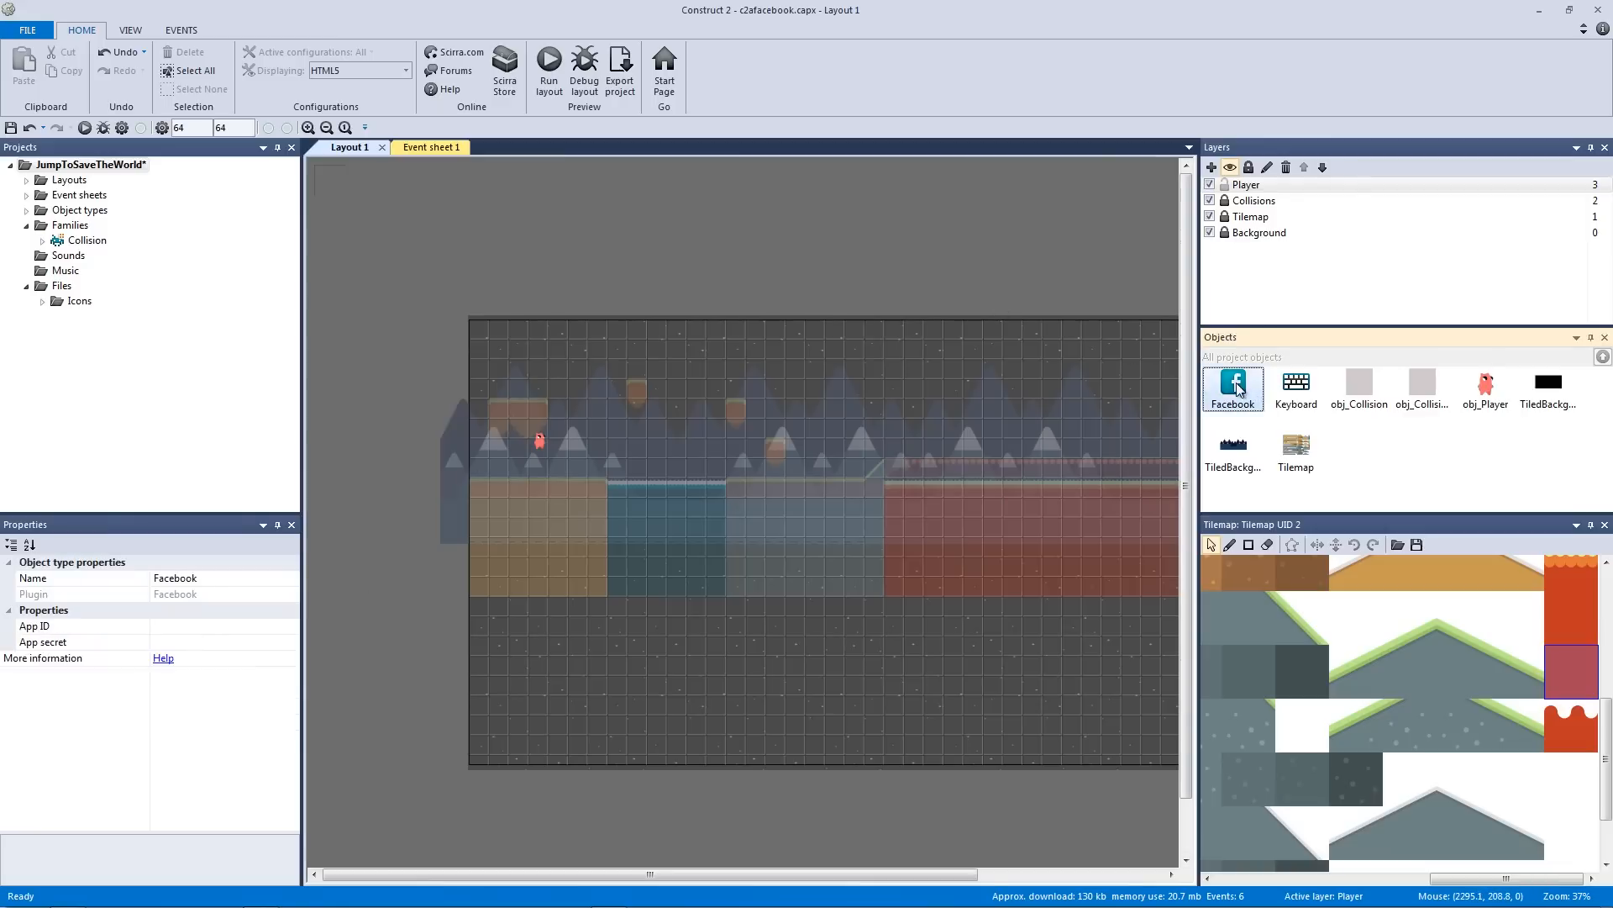
pyautogui.click(90, 630)
pyautogui.click(98, 644)
pyautogui.click(148, 628)
pyautogui.hotkey('ctrl', 'v')
# Reveal the app secret on the Facebook app dashboard in the browser and copy it
pyautogui.click(118, 644)
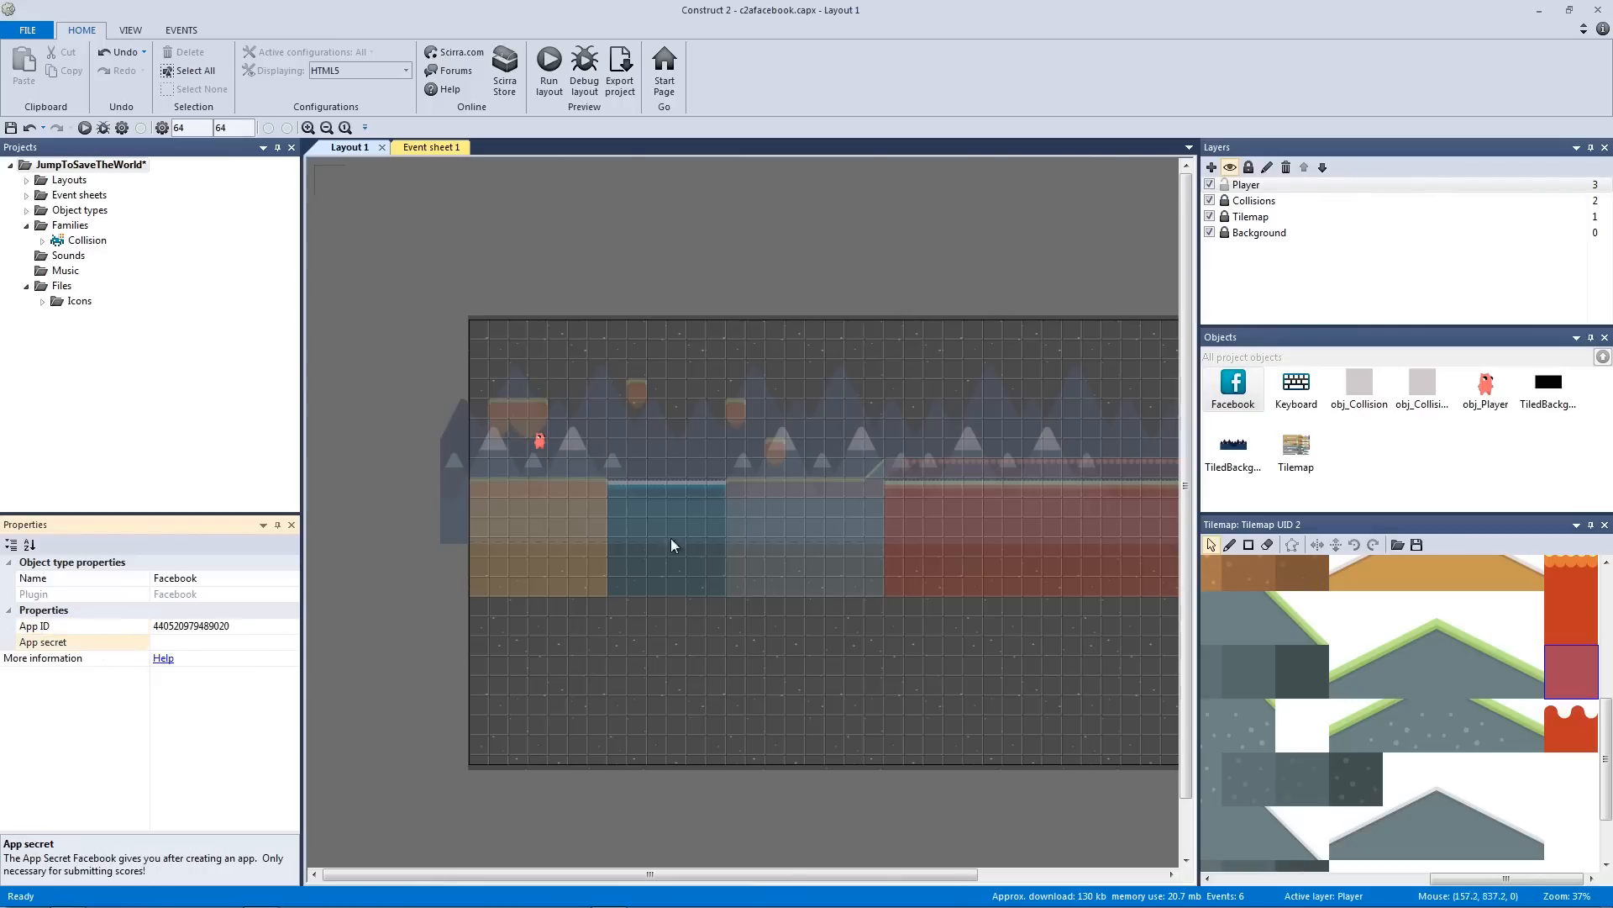
pyautogui.hotkey('alt', 'Tab')
pyautogui.moveTo(652, 111); pyautogui.dragTo(650, 107)
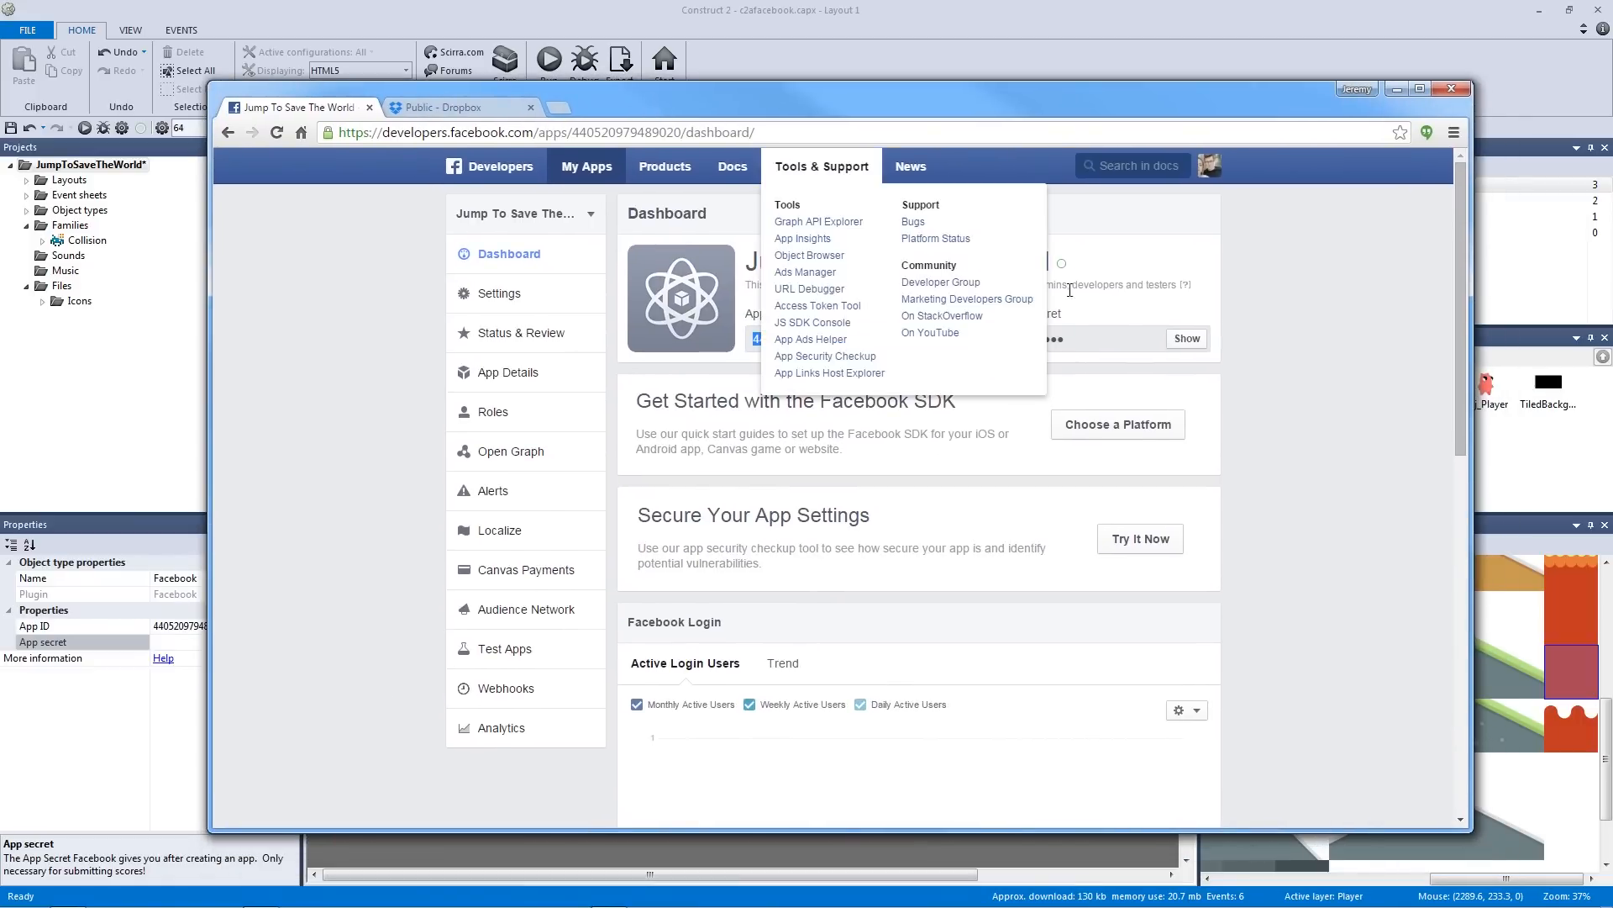
pyautogui.click(1187, 338)
pyautogui.doubleClick(1090, 325)
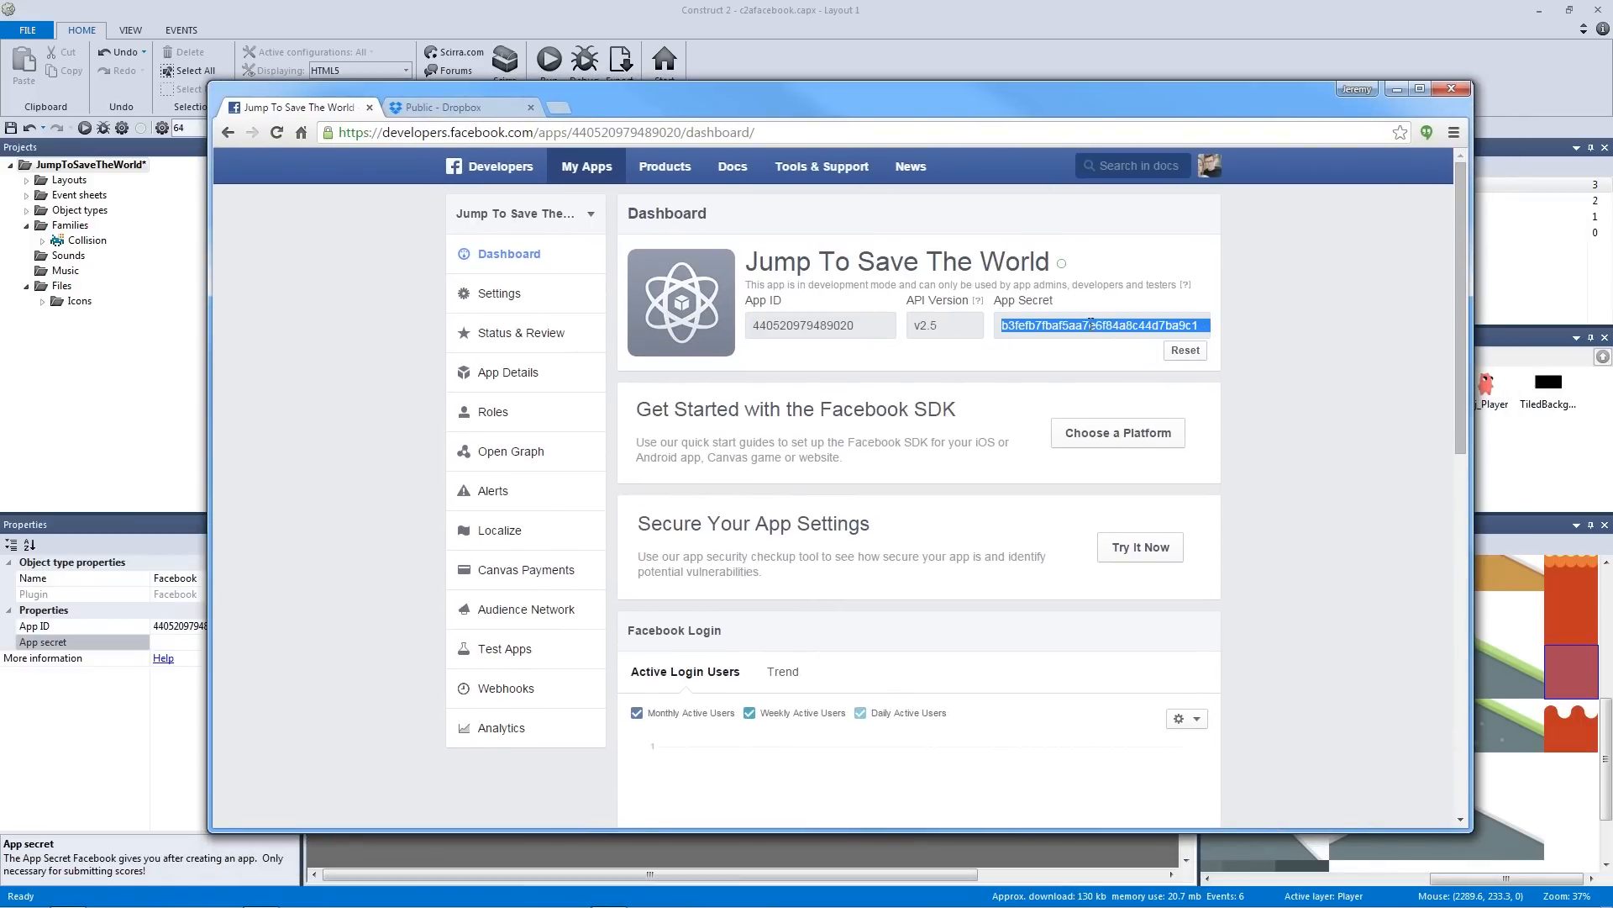
pyautogui.hotkey('ctrl', 'c')
# Switch back to Construct 2 and paste the copied app secret into the Facebook object's App secret property
pyautogui.hotkey('alt', 'Tab')
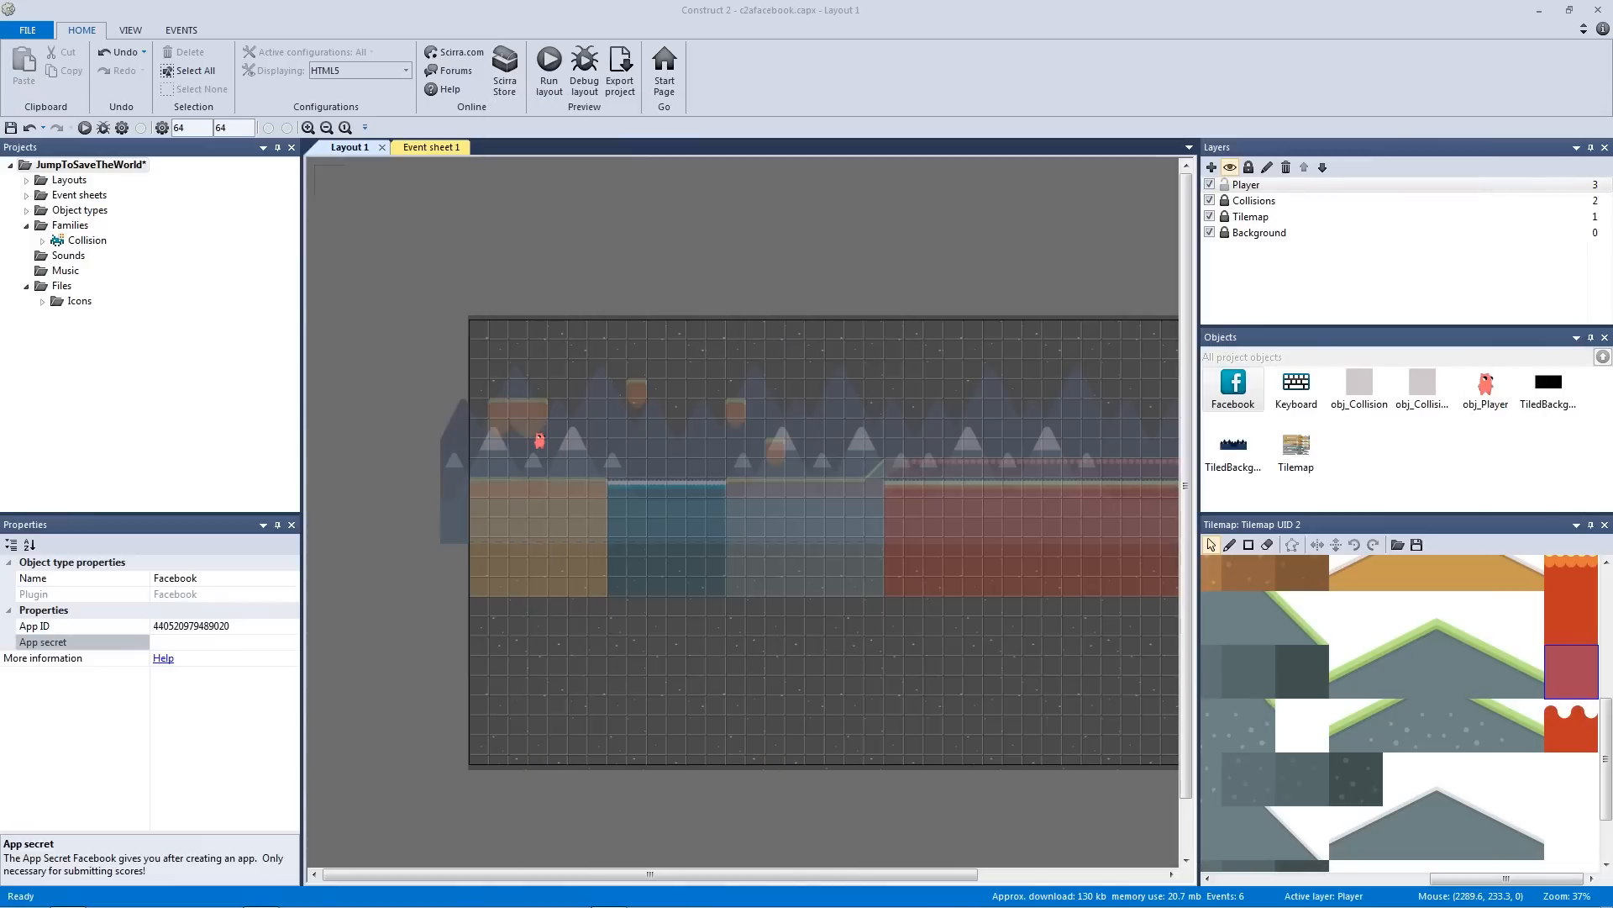
pyautogui.click(192, 643)
pyautogui.hotkey('ctrl', 'v')
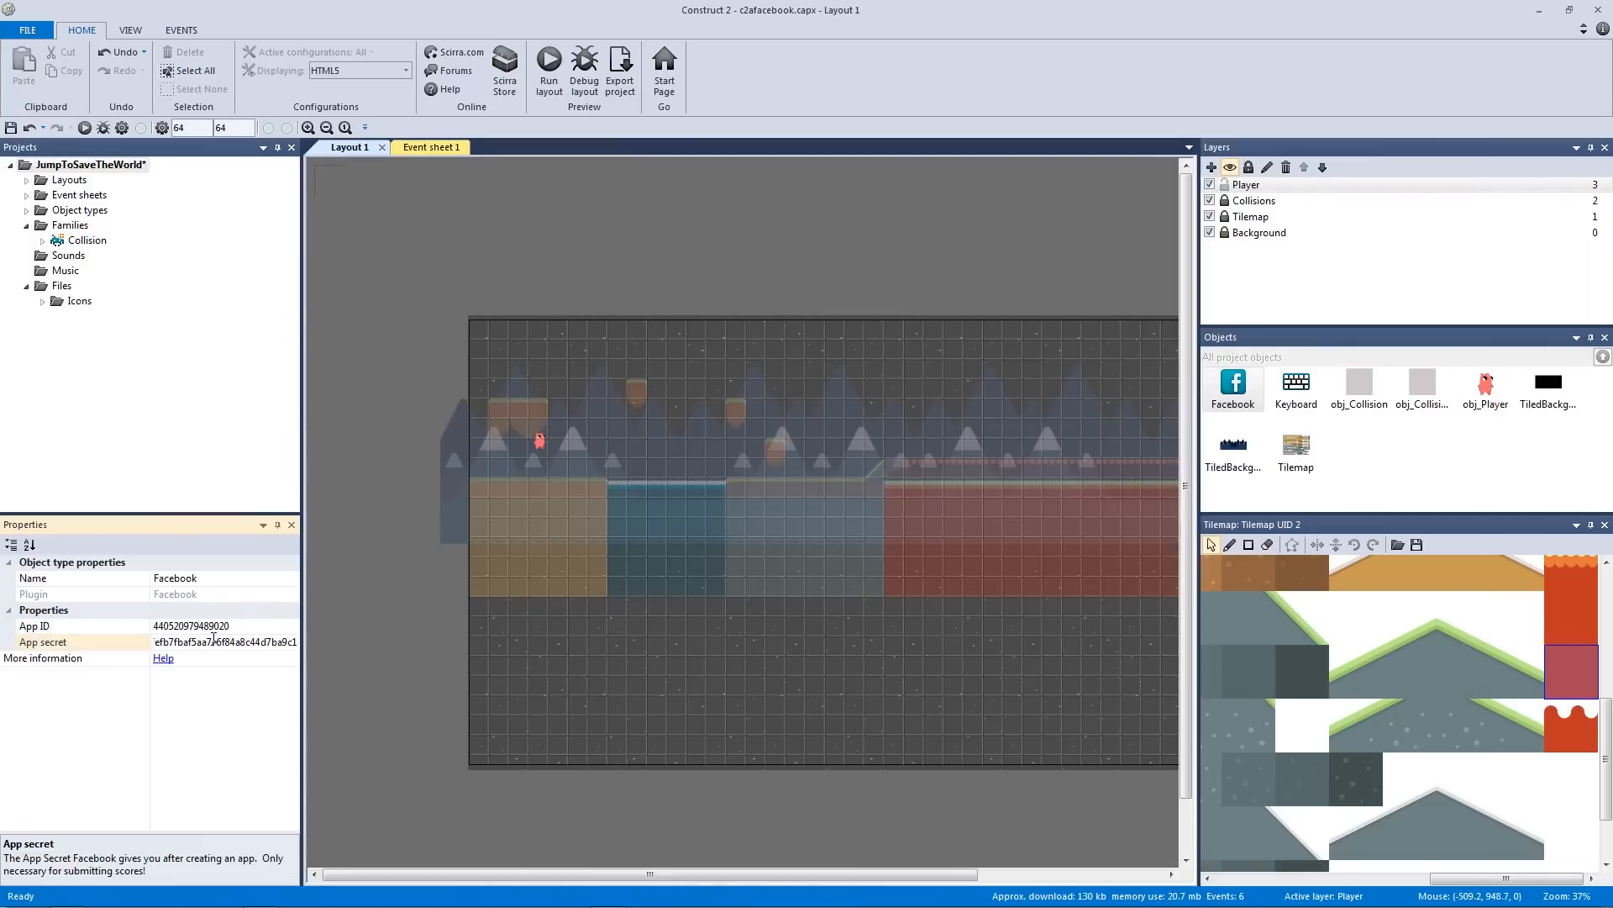
pyautogui.press('Return')
pyautogui.click(96, 625)
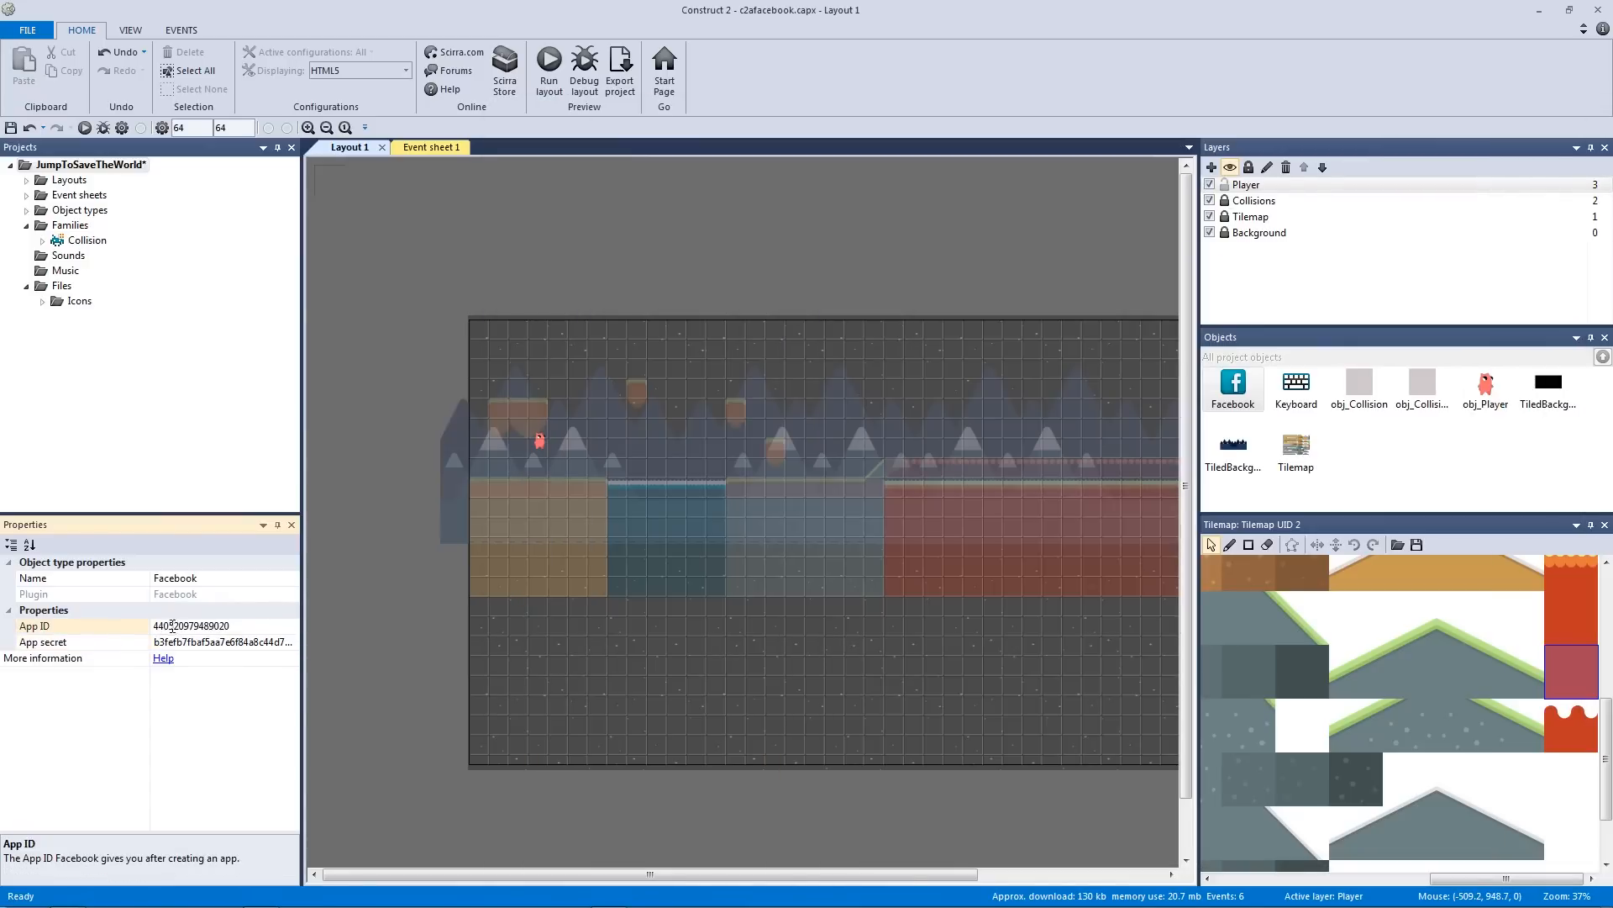
# Open the project properties from the layout and review the project's Name and Description
pyautogui.click(395, 370)
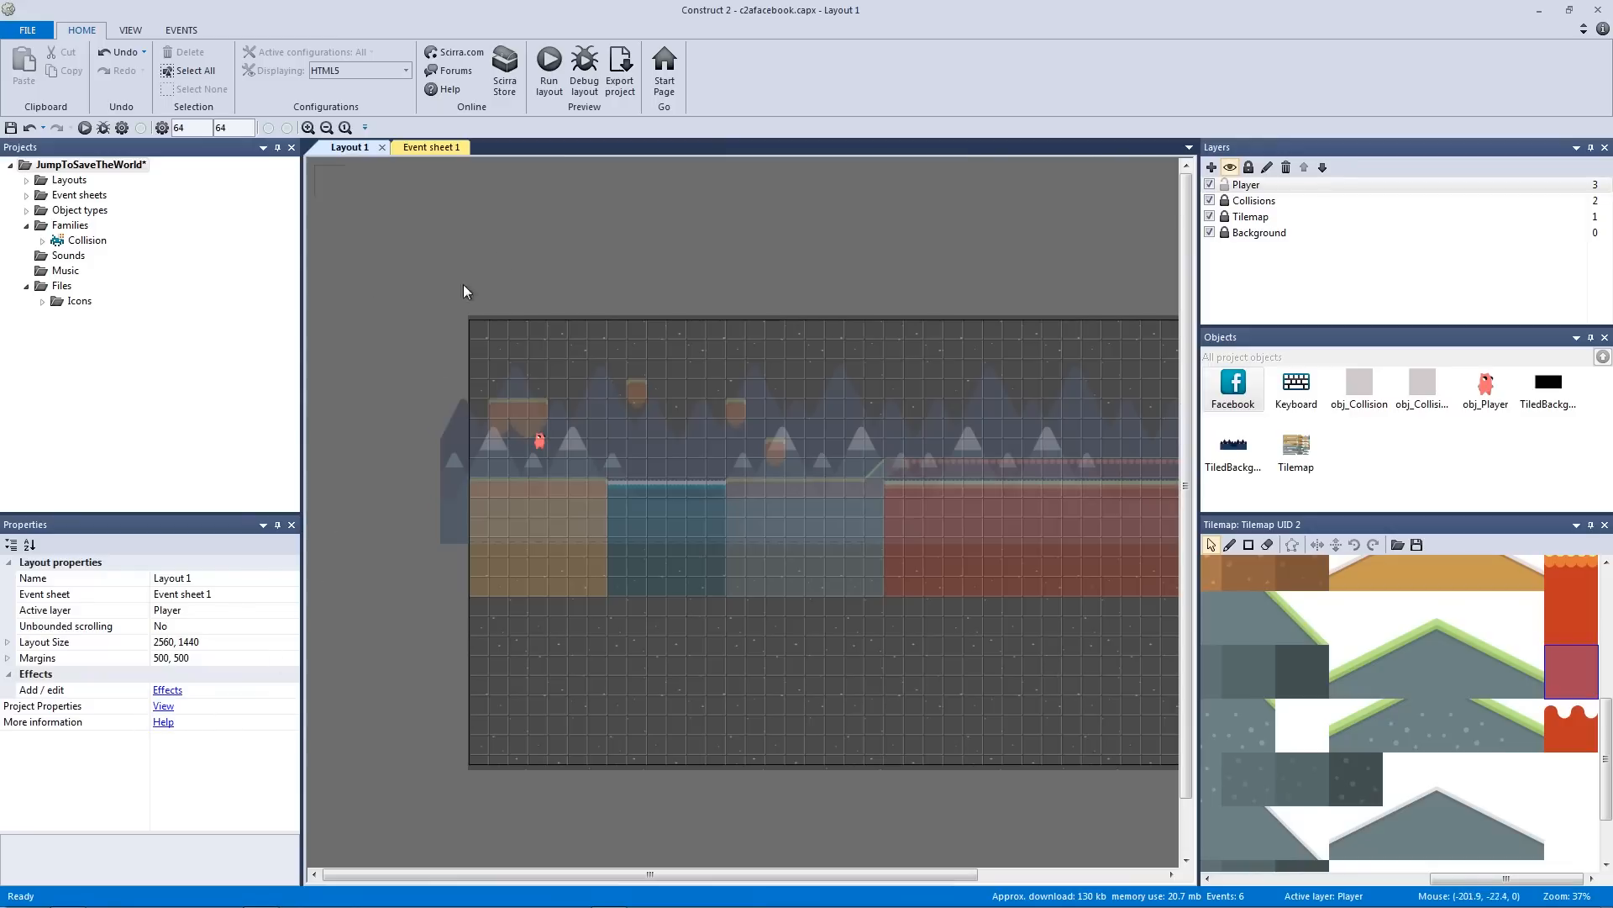
pyautogui.click(164, 706)
pyautogui.click(77, 578)
pyautogui.click(87, 608)
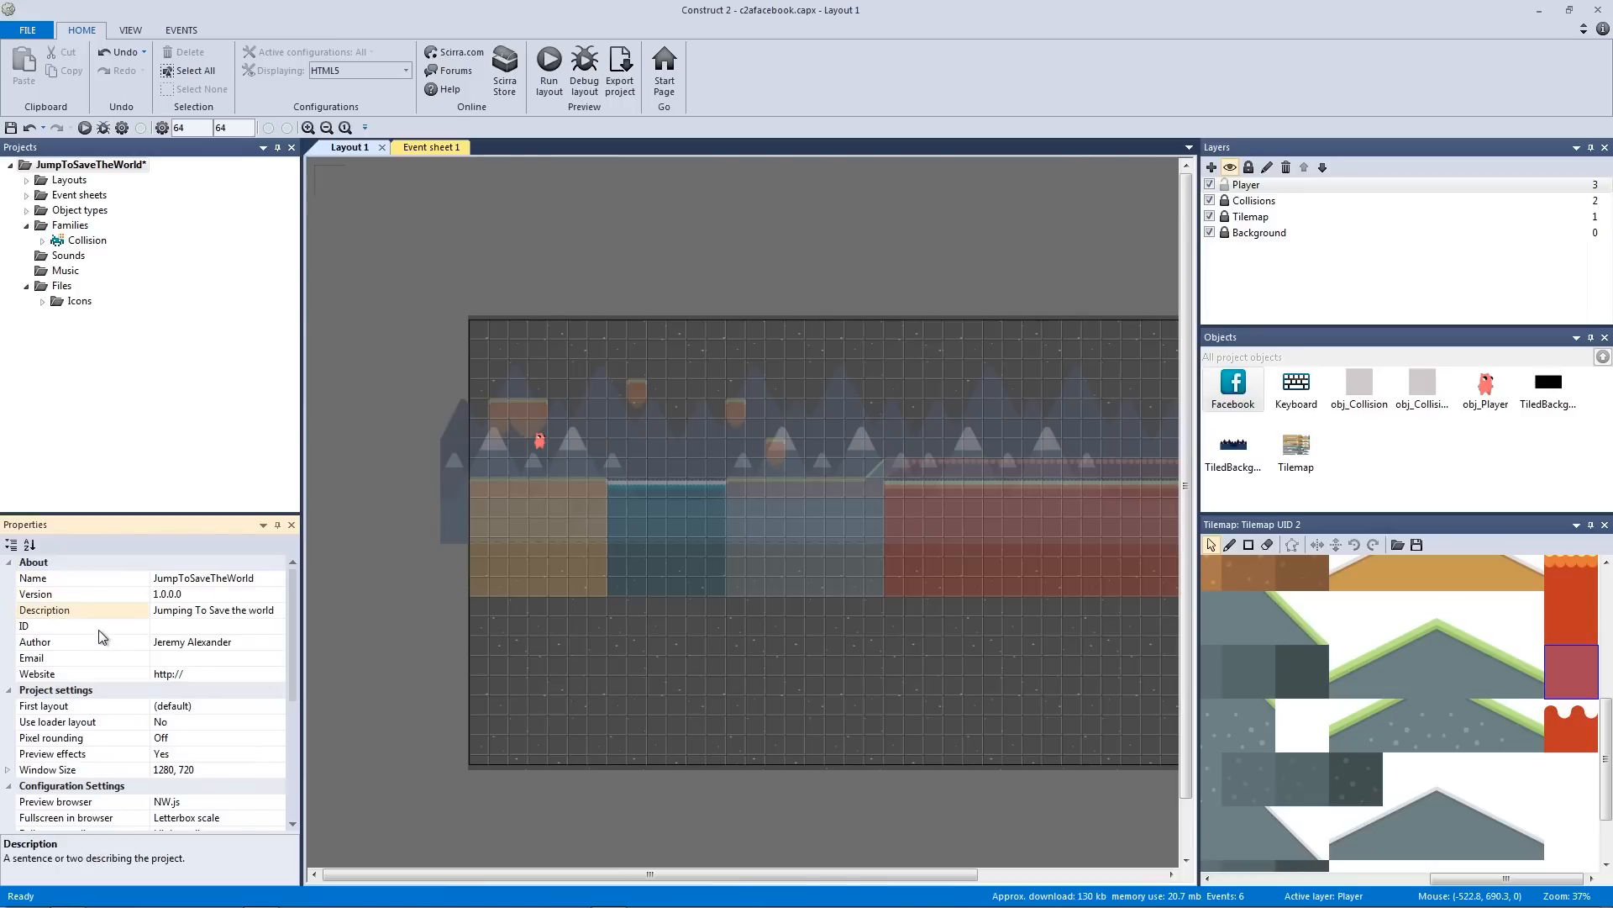
pyautogui.click(77, 580)
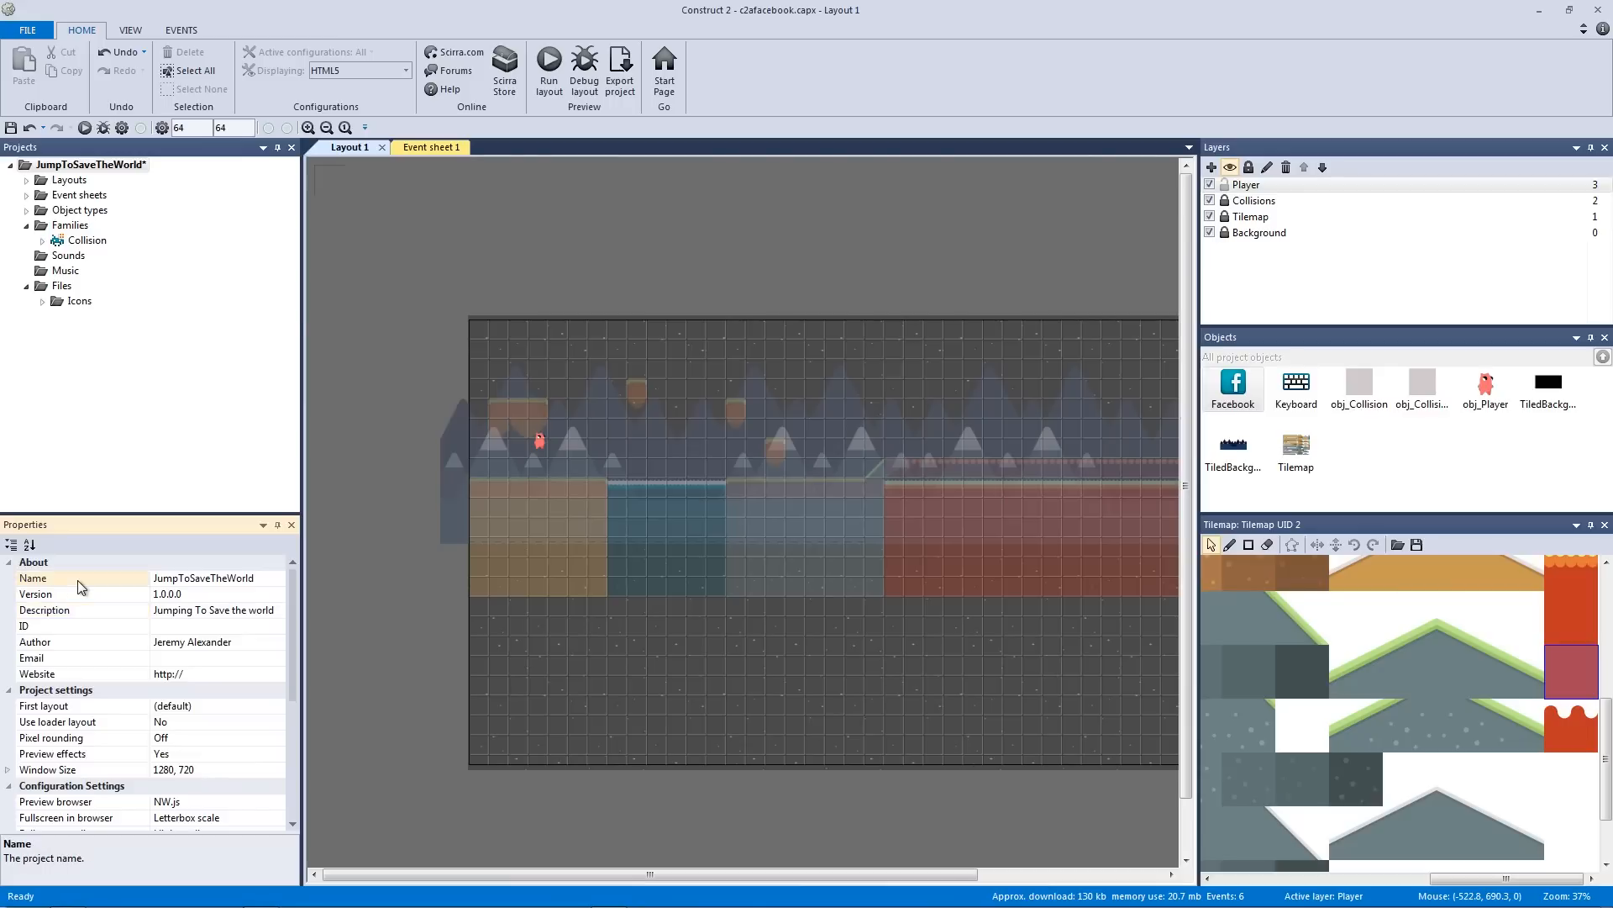
pyautogui.click(75, 612)
pyautogui.click(70, 626)
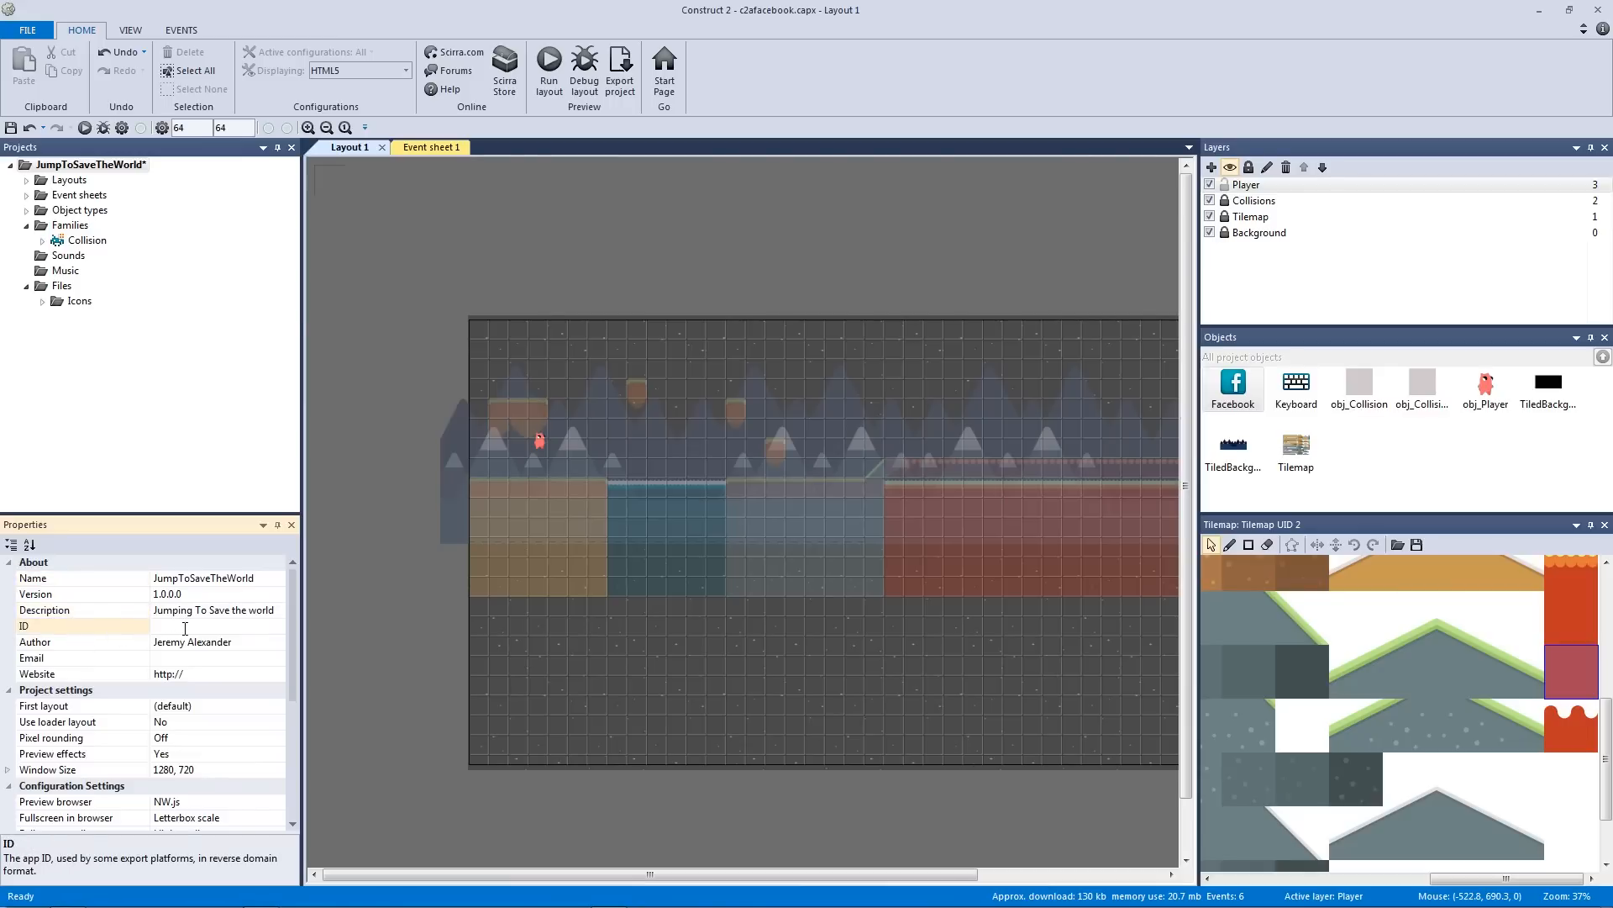
pyautogui.write('com')
pyautogui.press('BackSpace')
pyautogui.press('BackSpace')
pyautogui.press('BackSpace')
pyautogui.press('BackSpace')
pyautogui.press('BackSpace')
pyautogui.press('BackSpace')
pyautogui.press('BackSpace')
pyautogui.press('BackSpace')
pyautogui.press('BackSpace')
pyautogui.press('BackSpace')
pyautogui.press('BackSpace')
pyautogui.press('BackSpace')
pyautogui.press('BackSpace')
# Copy the App ID from the Facebook object and paste it into the ID field of the project properties
pyautogui.click(1232, 387)
pyautogui.moveTo(154, 626); pyautogui.dragTo(72, 621)
pyautogui.click(482, 260)
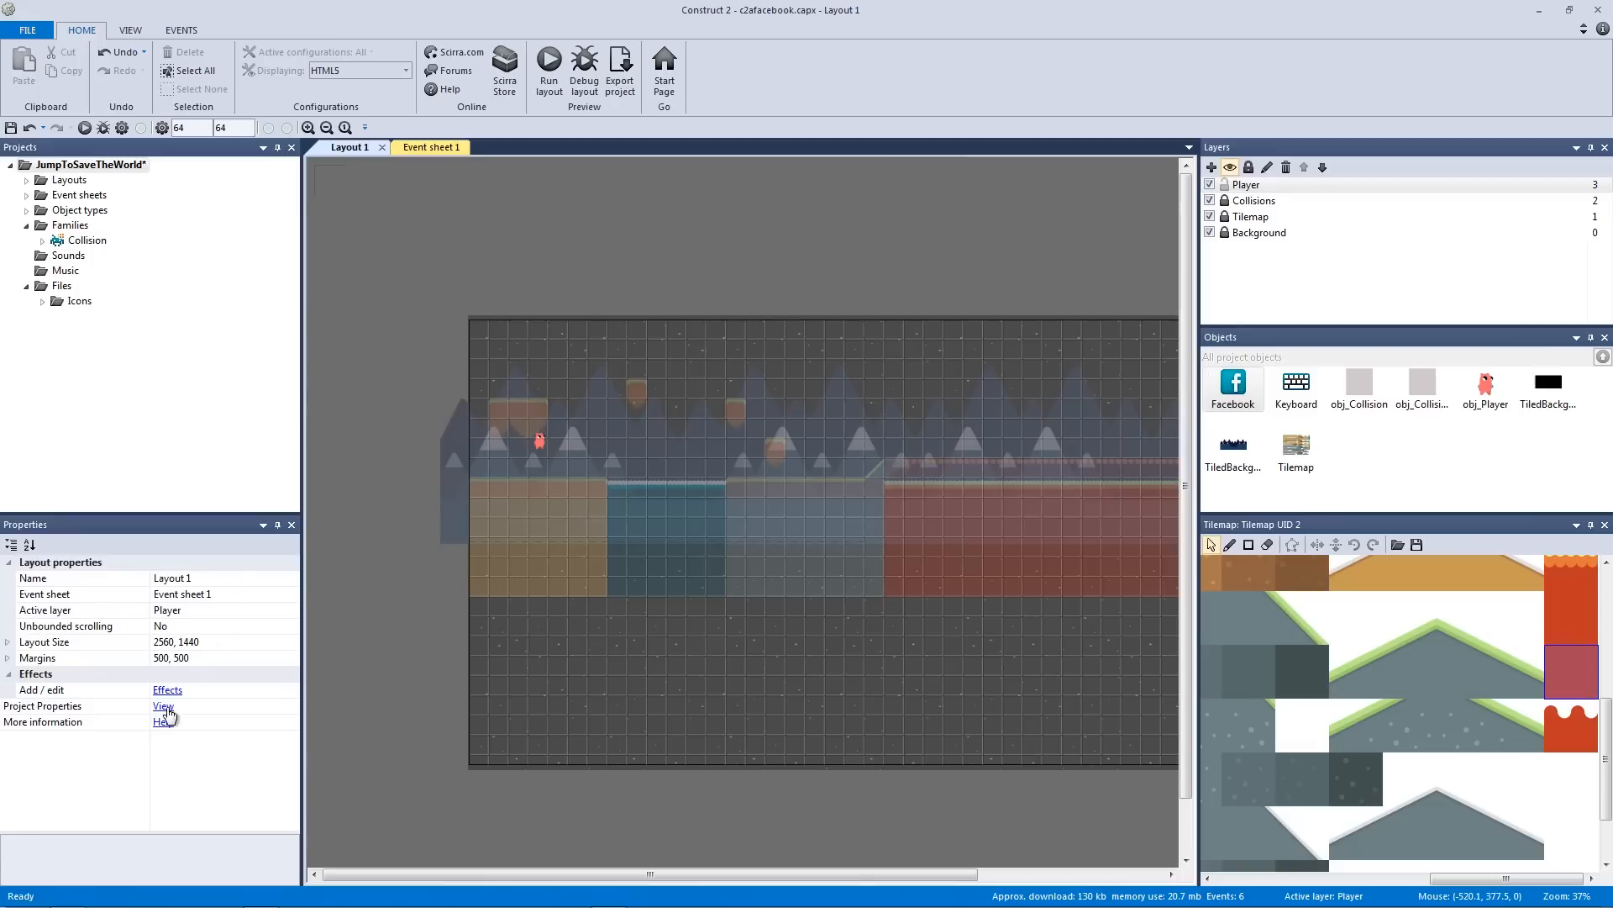
pyautogui.click(165, 706)
pyautogui.click(226, 625)
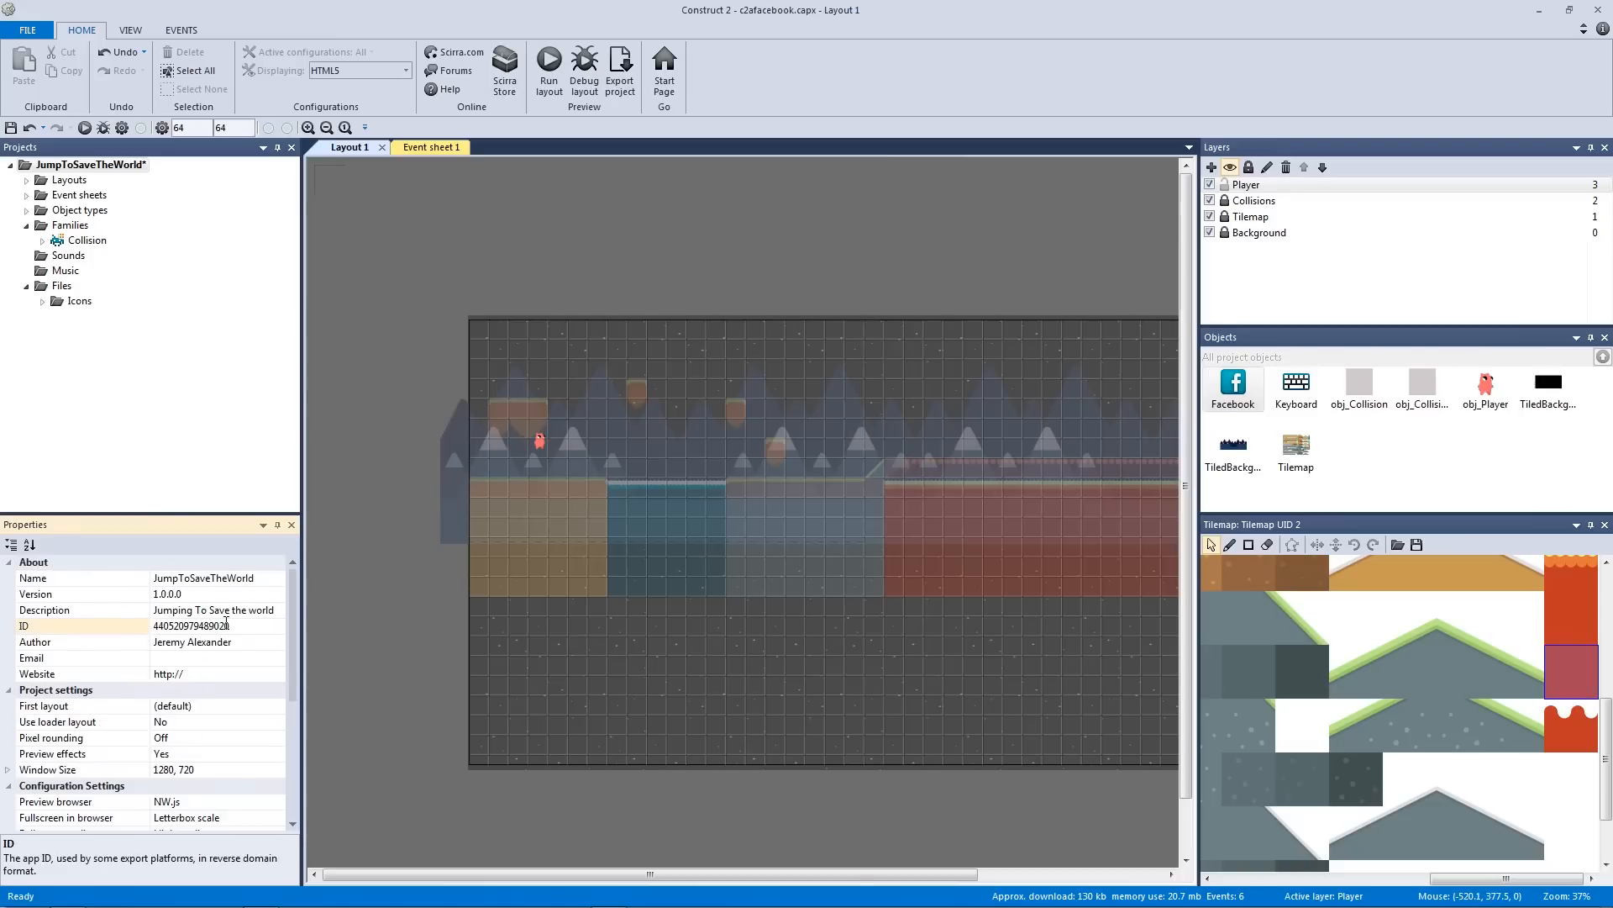
pyautogui.press('Return')
pyautogui.click(366, 373)
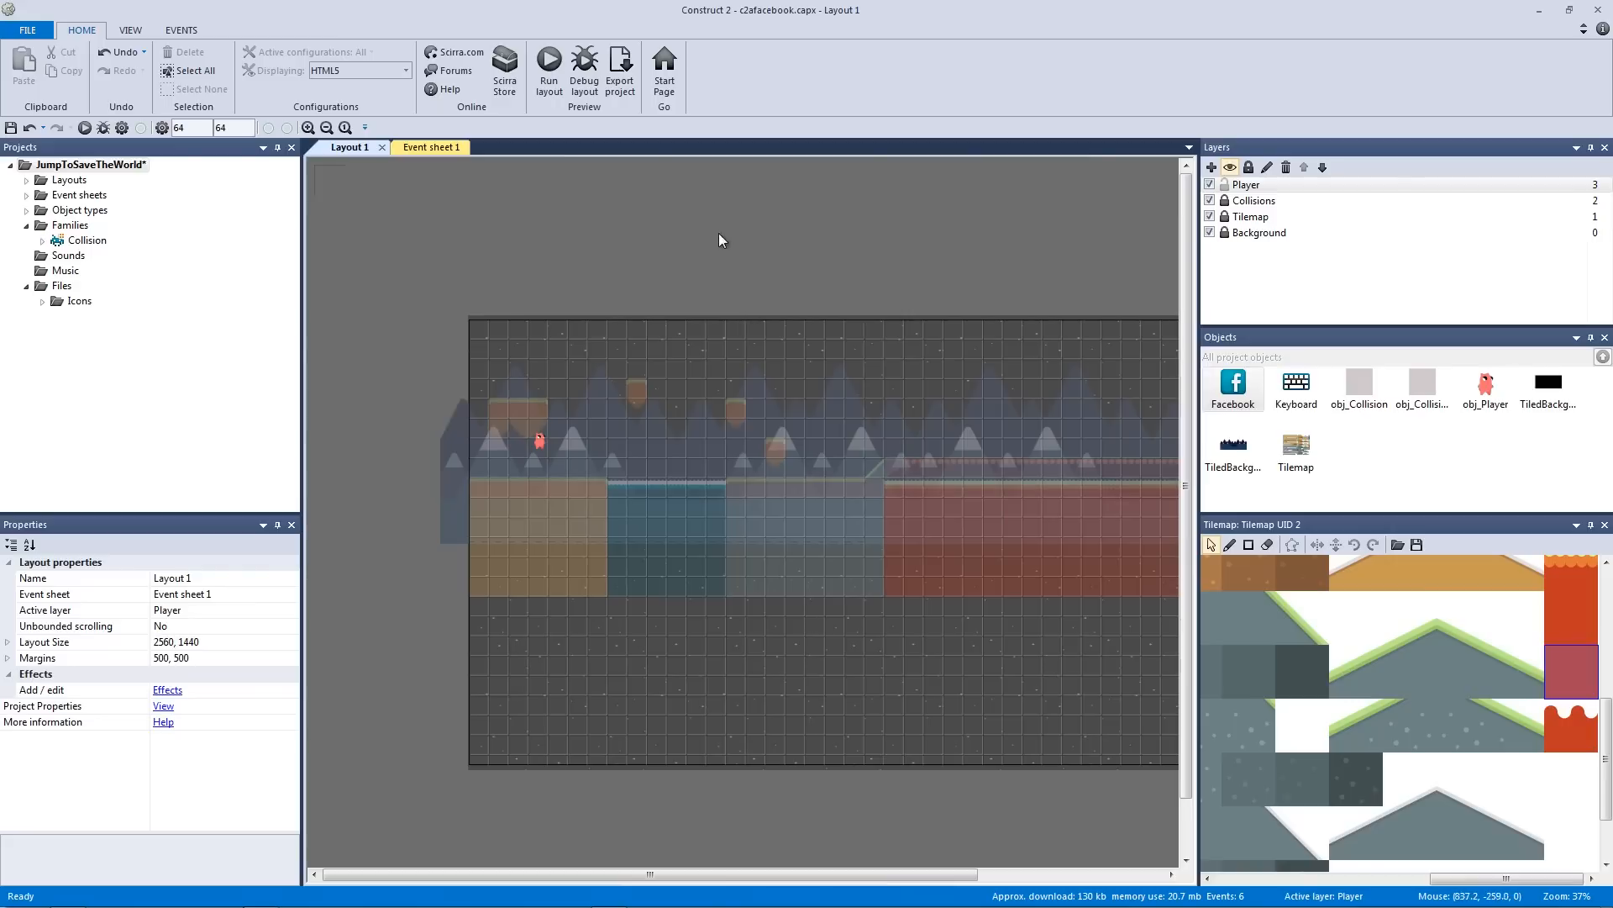
# Start exporting the project as an HTML5 website and browse for the export folder
pyautogui.click(628, 88)
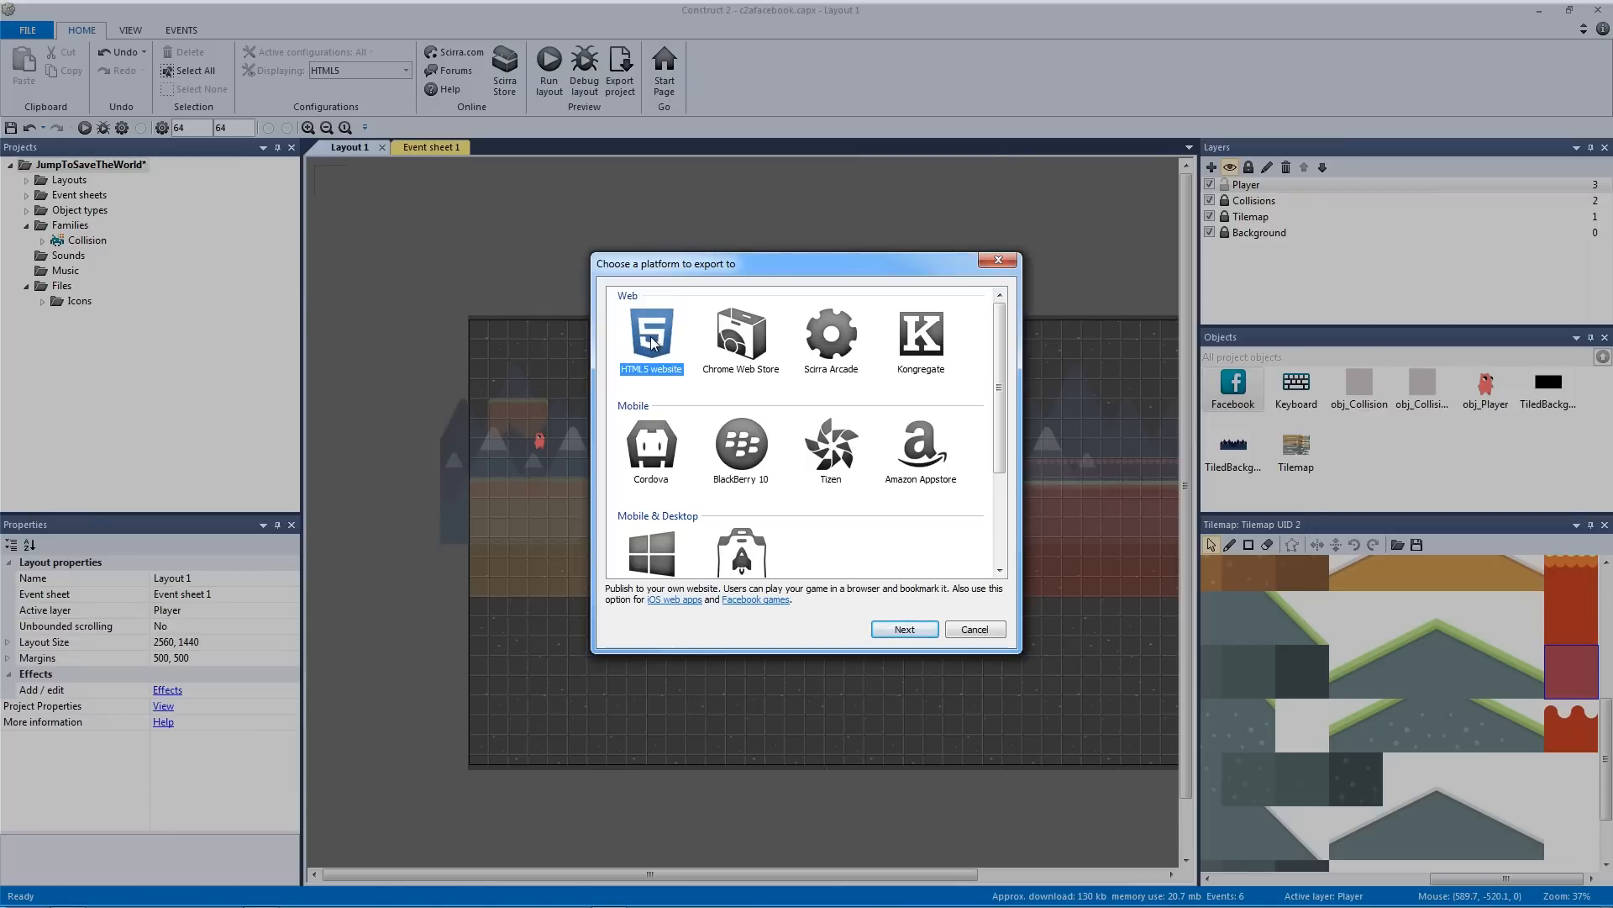
pyautogui.click(905, 629)
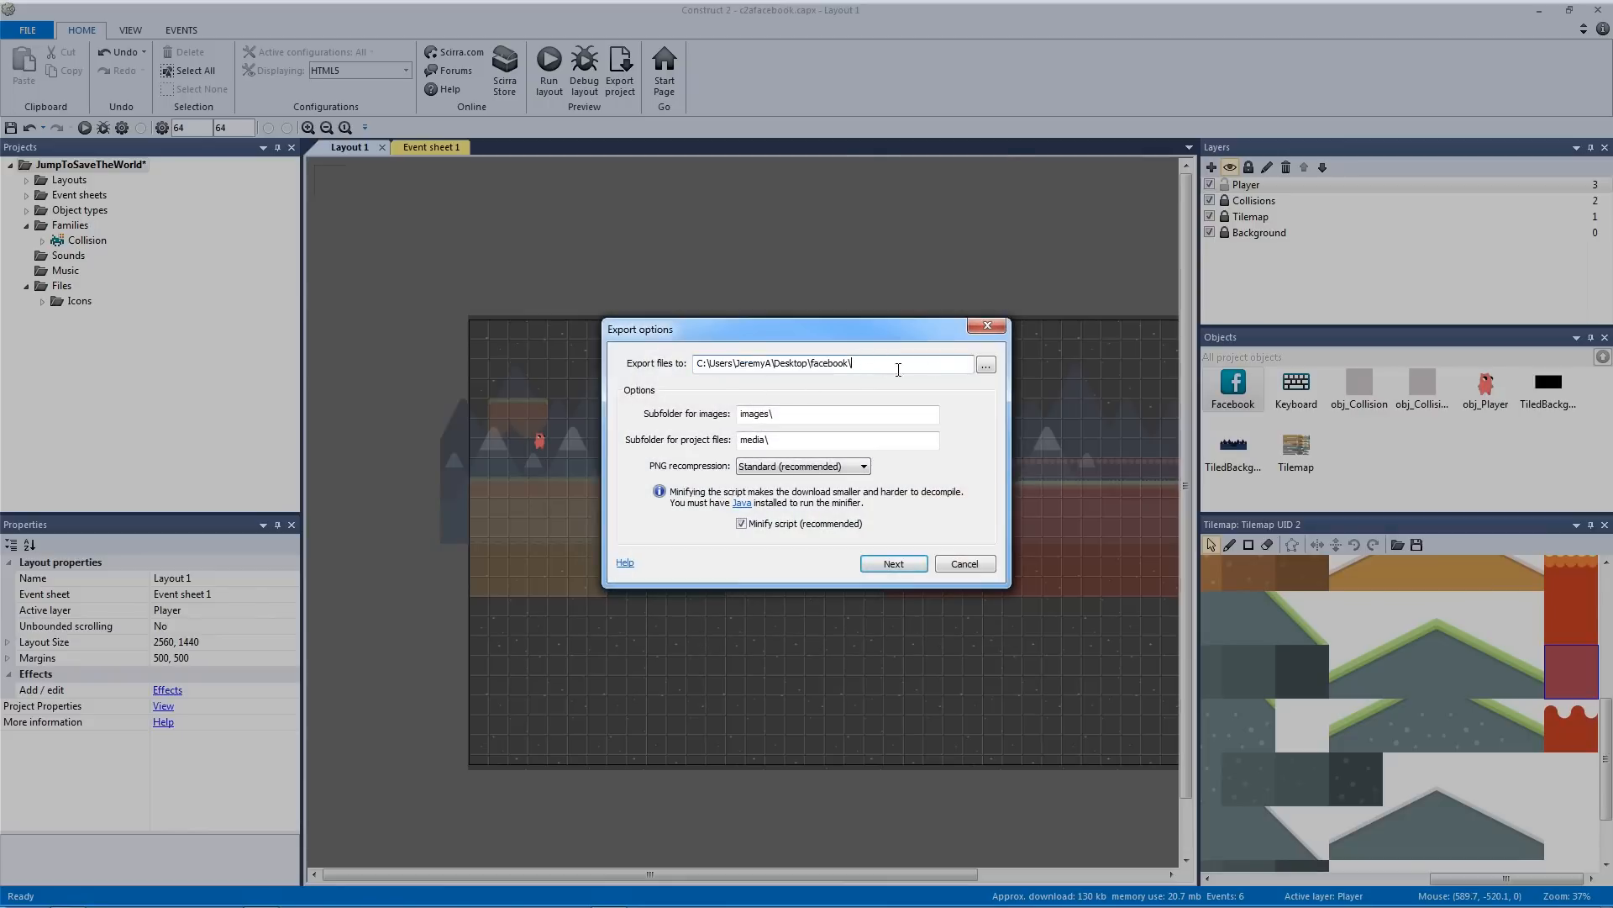
pyautogui.click(984, 368)
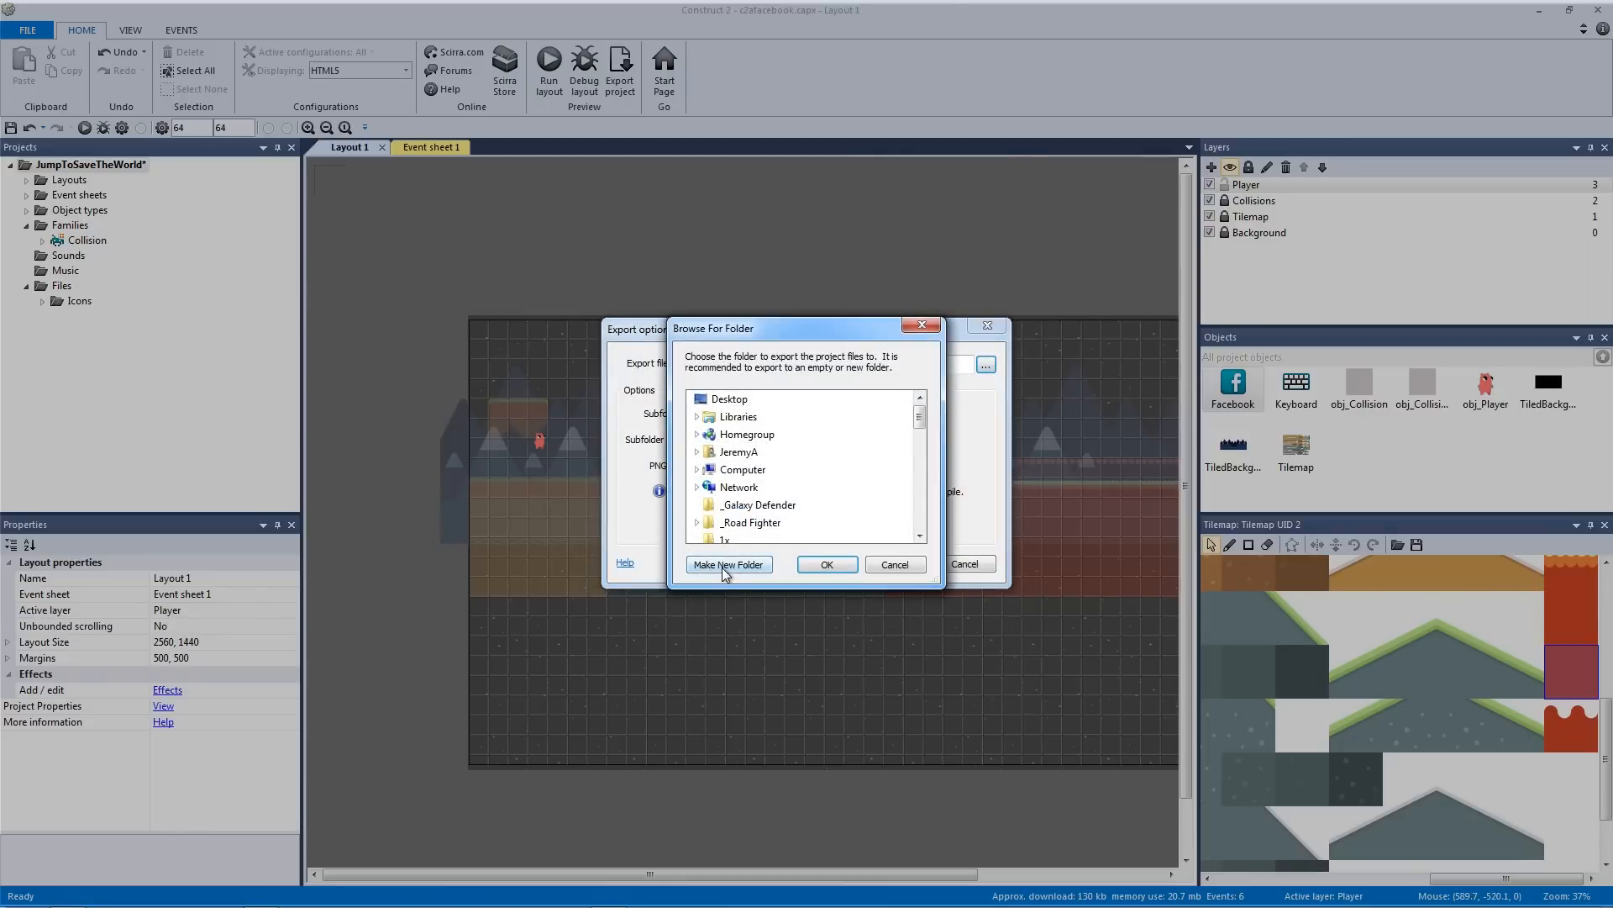
# Create a new folder named FacebookGame on the Desktop and choose it as the export destination
pyautogui.click(759, 563)
pyautogui.click(712, 522)
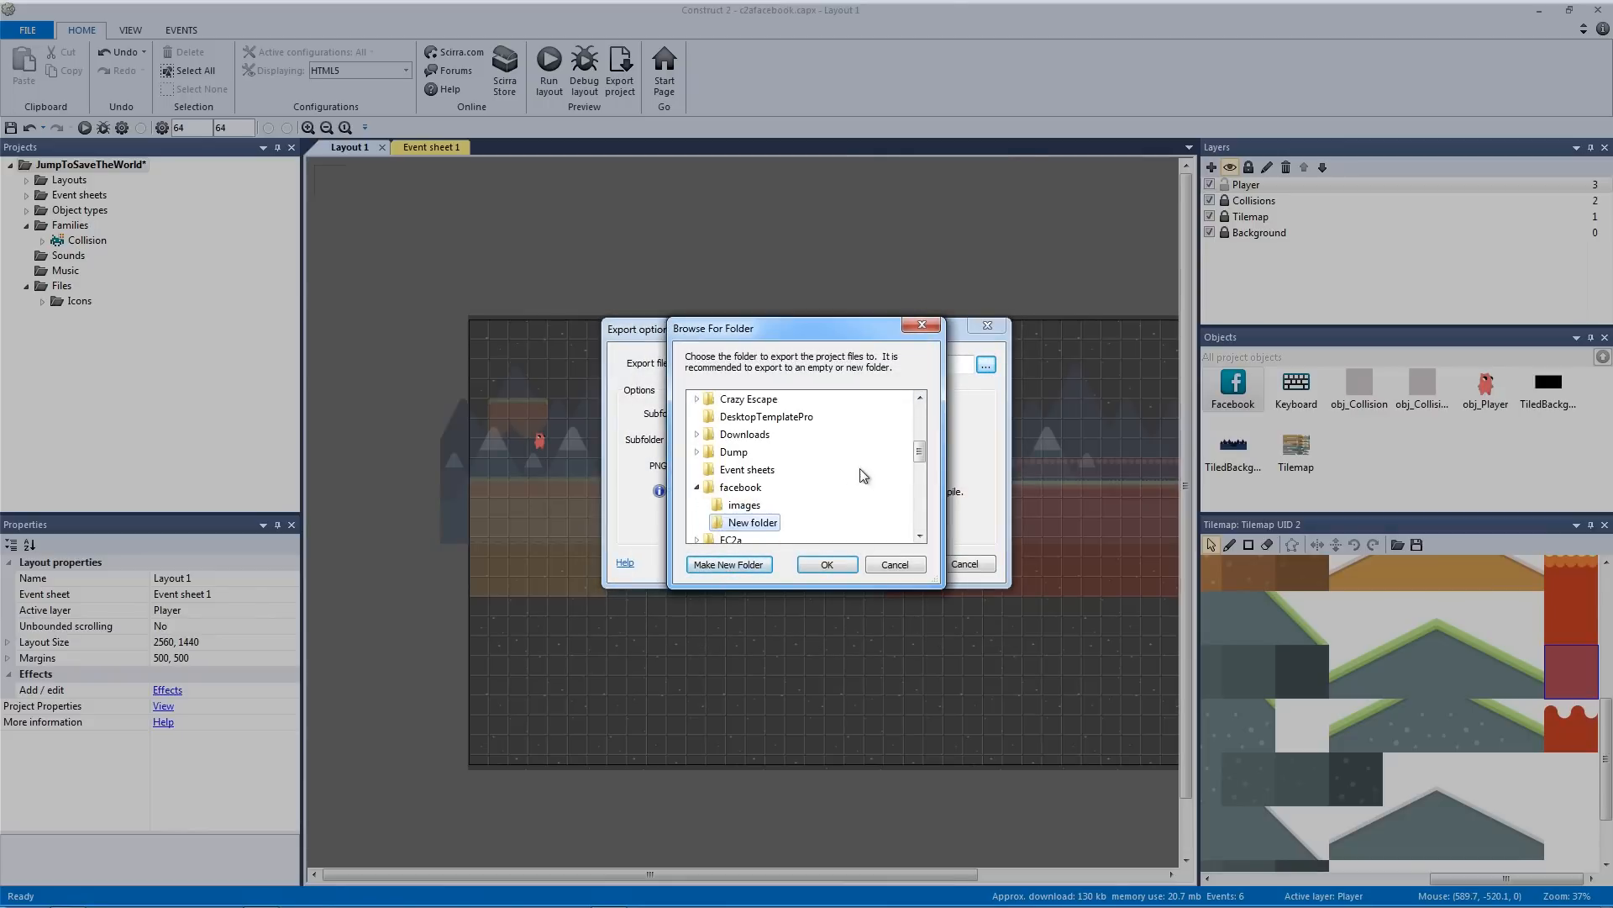
pyautogui.scroll(5, 837, 437)
pyautogui.click(729, 398)
pyautogui.click(737, 563)
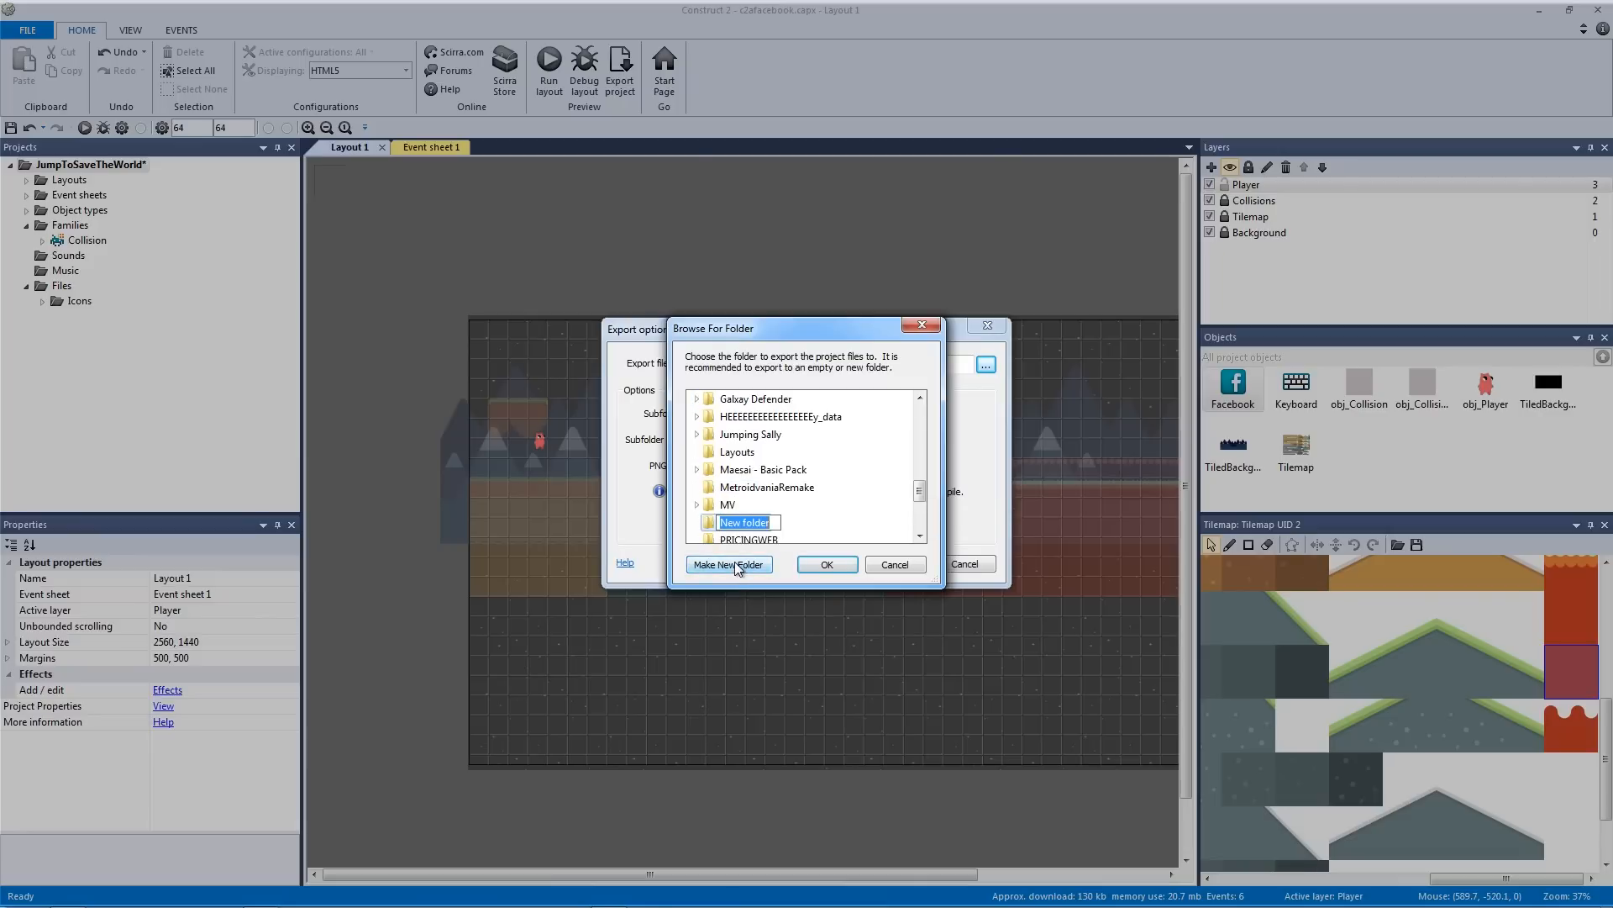
pyautogui.scroll(-1, 808, 489)
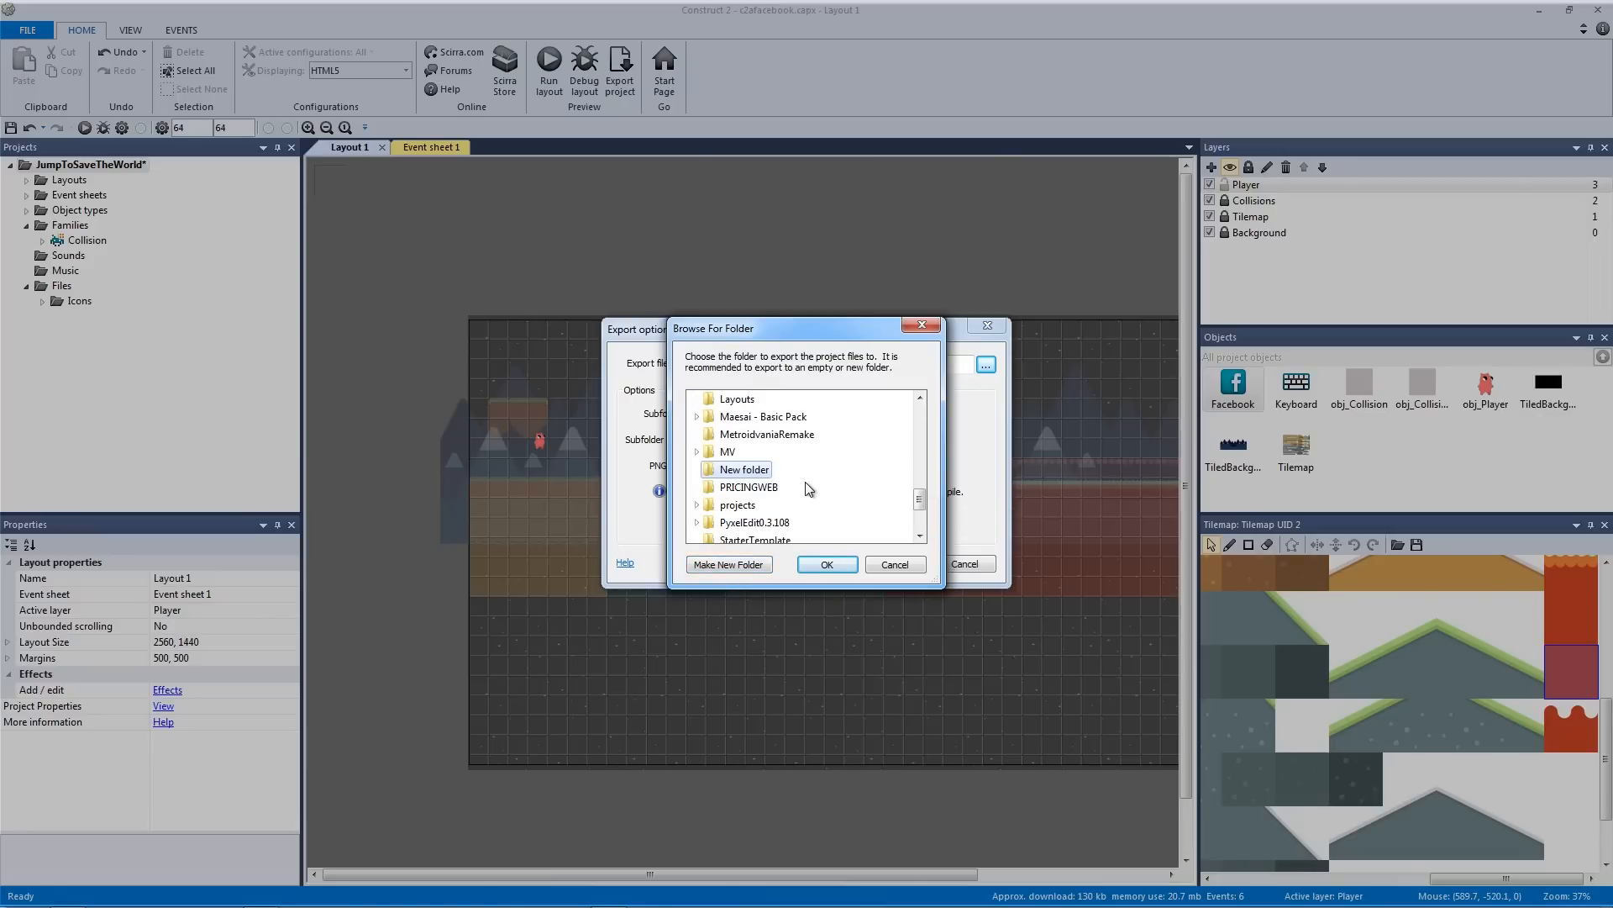
pyautogui.rightClick(741, 469)
pyautogui.click(611, 846)
pyautogui.write('FacebookGame')
pyautogui.press('Return')
pyautogui.click(827, 563)
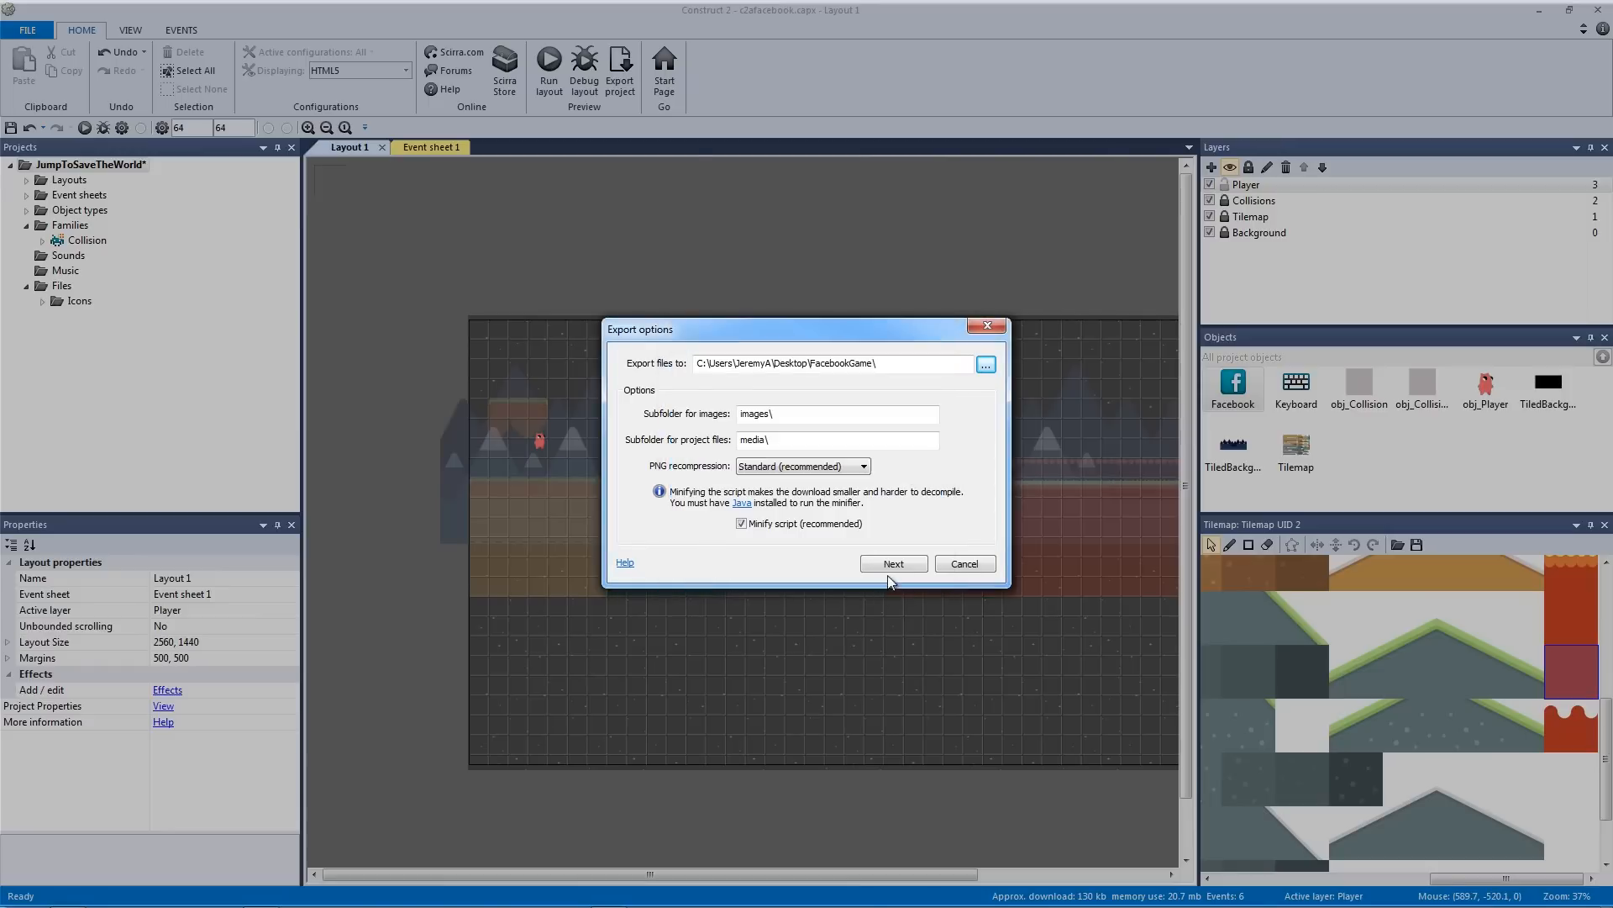
# Export the game with the Normal style template and open the destination folder
pyautogui.click(894, 564)
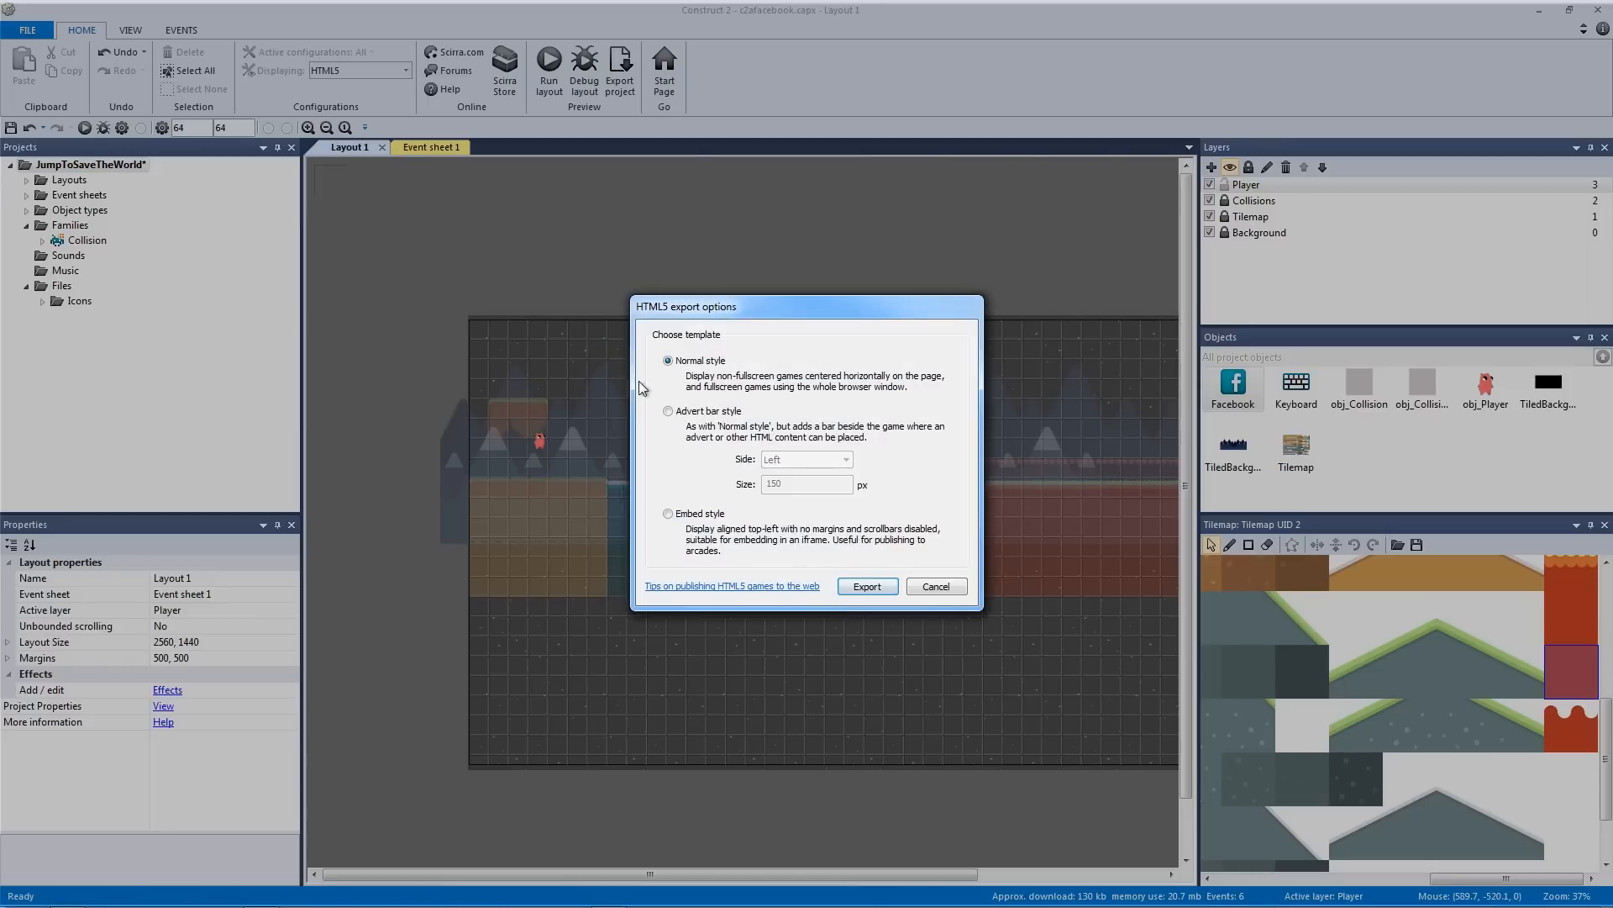
pyautogui.click(866, 588)
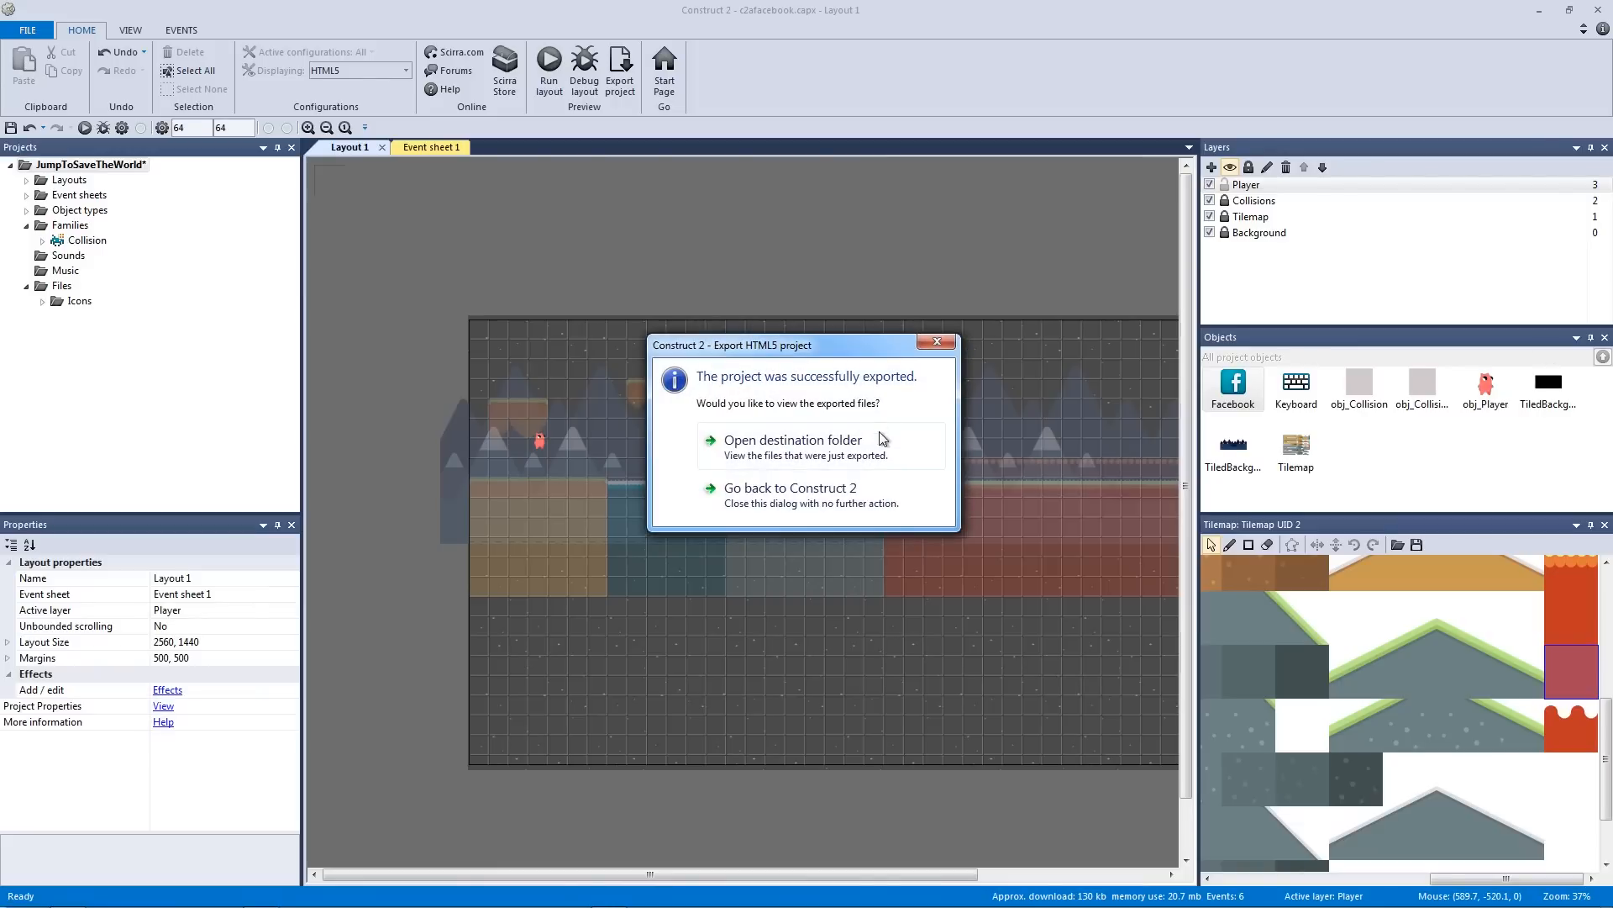
pyautogui.click(882, 437)
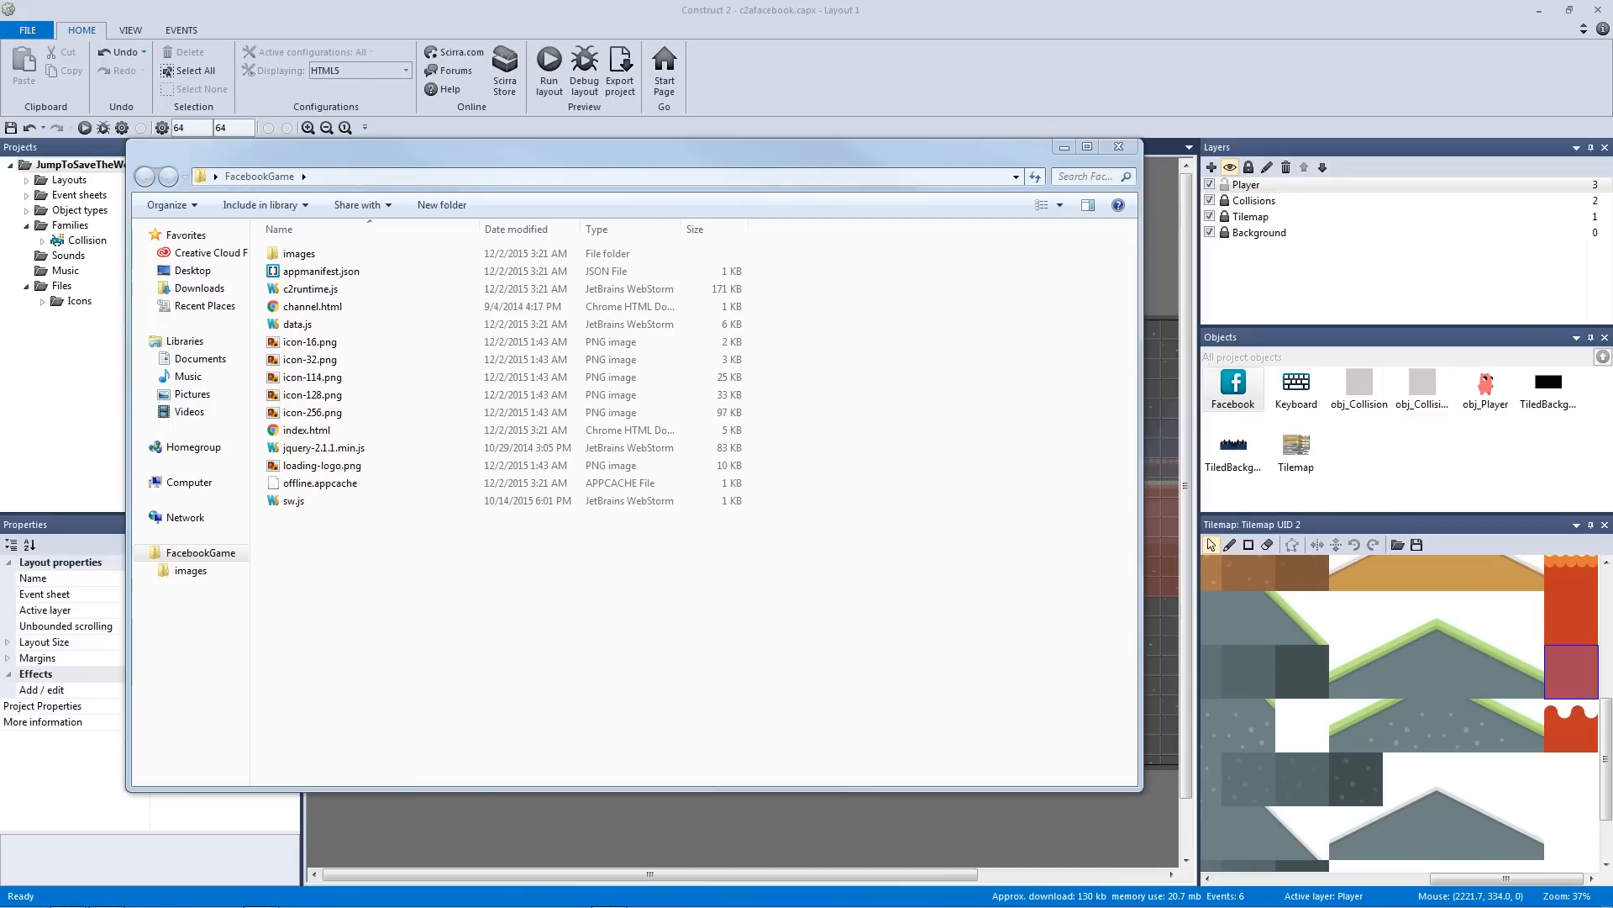
# Bring up the browser window and look at the Public folder in Dropbox and its web address
pyautogui.moveTo(1612, 139); pyautogui.dragTo(677, 117)
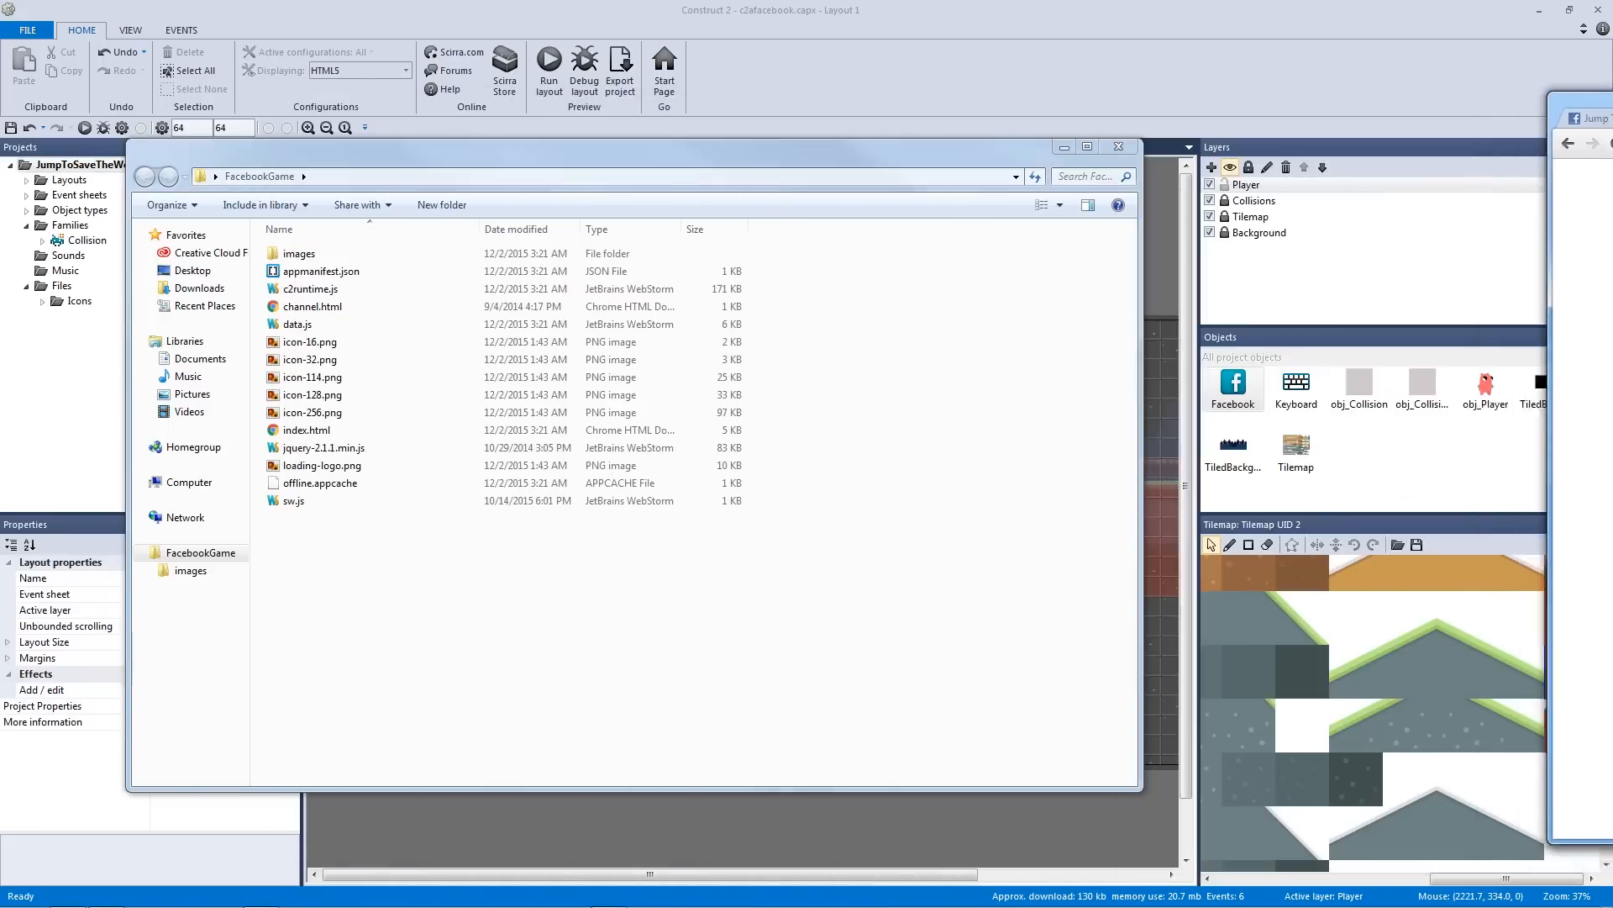
pyautogui.moveTo(1609, 118); pyautogui.dragTo(663, 117)
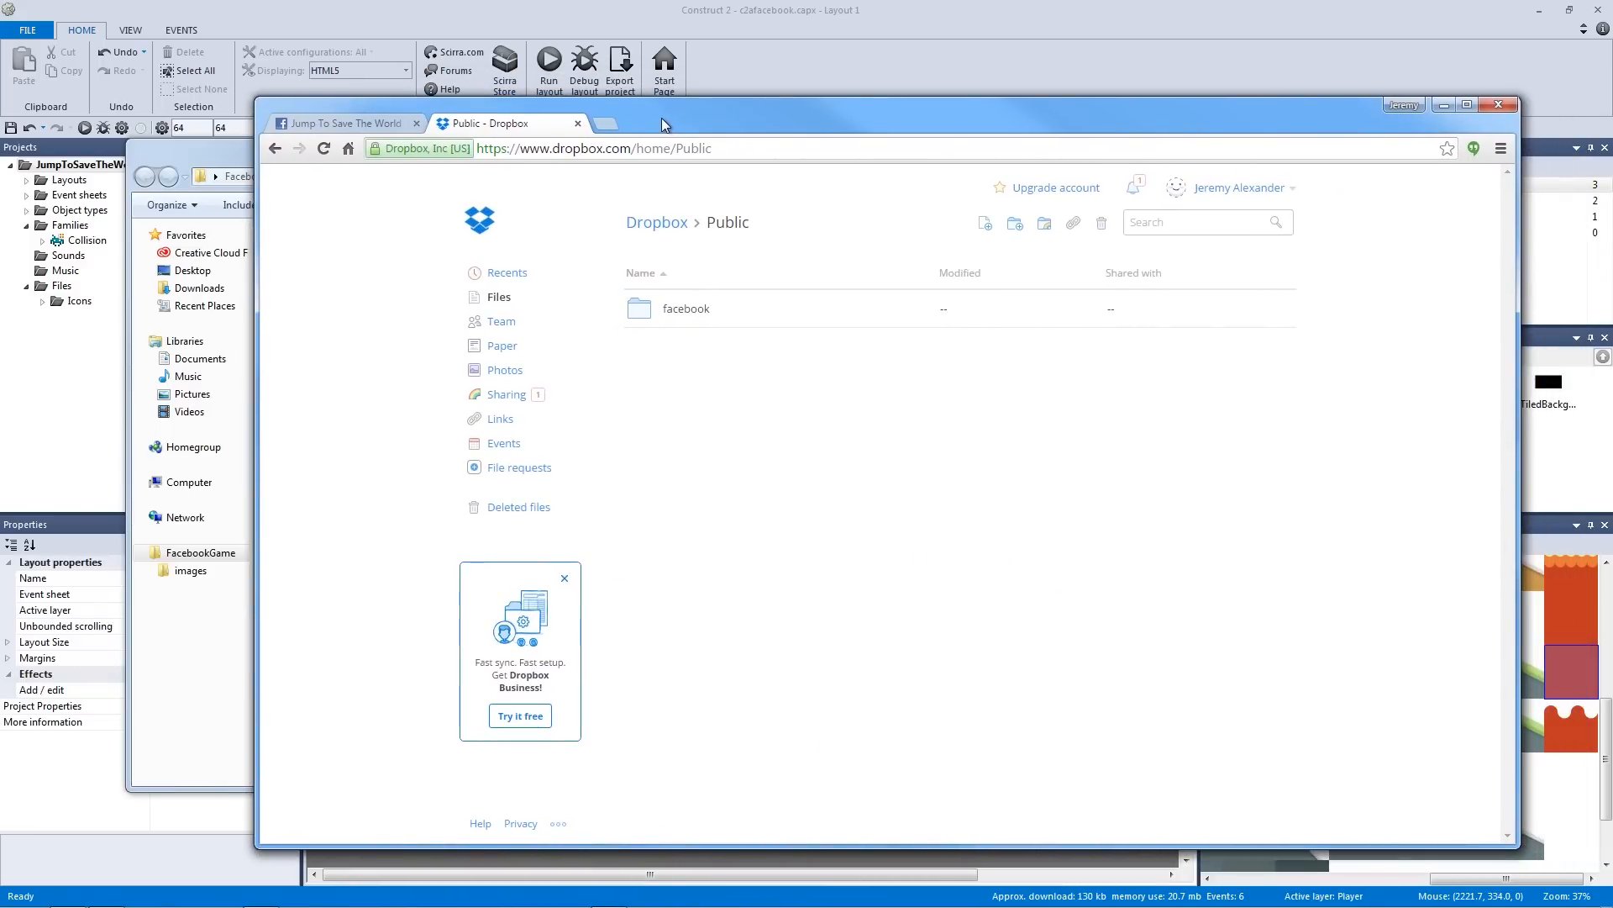
pyautogui.click(532, 148)
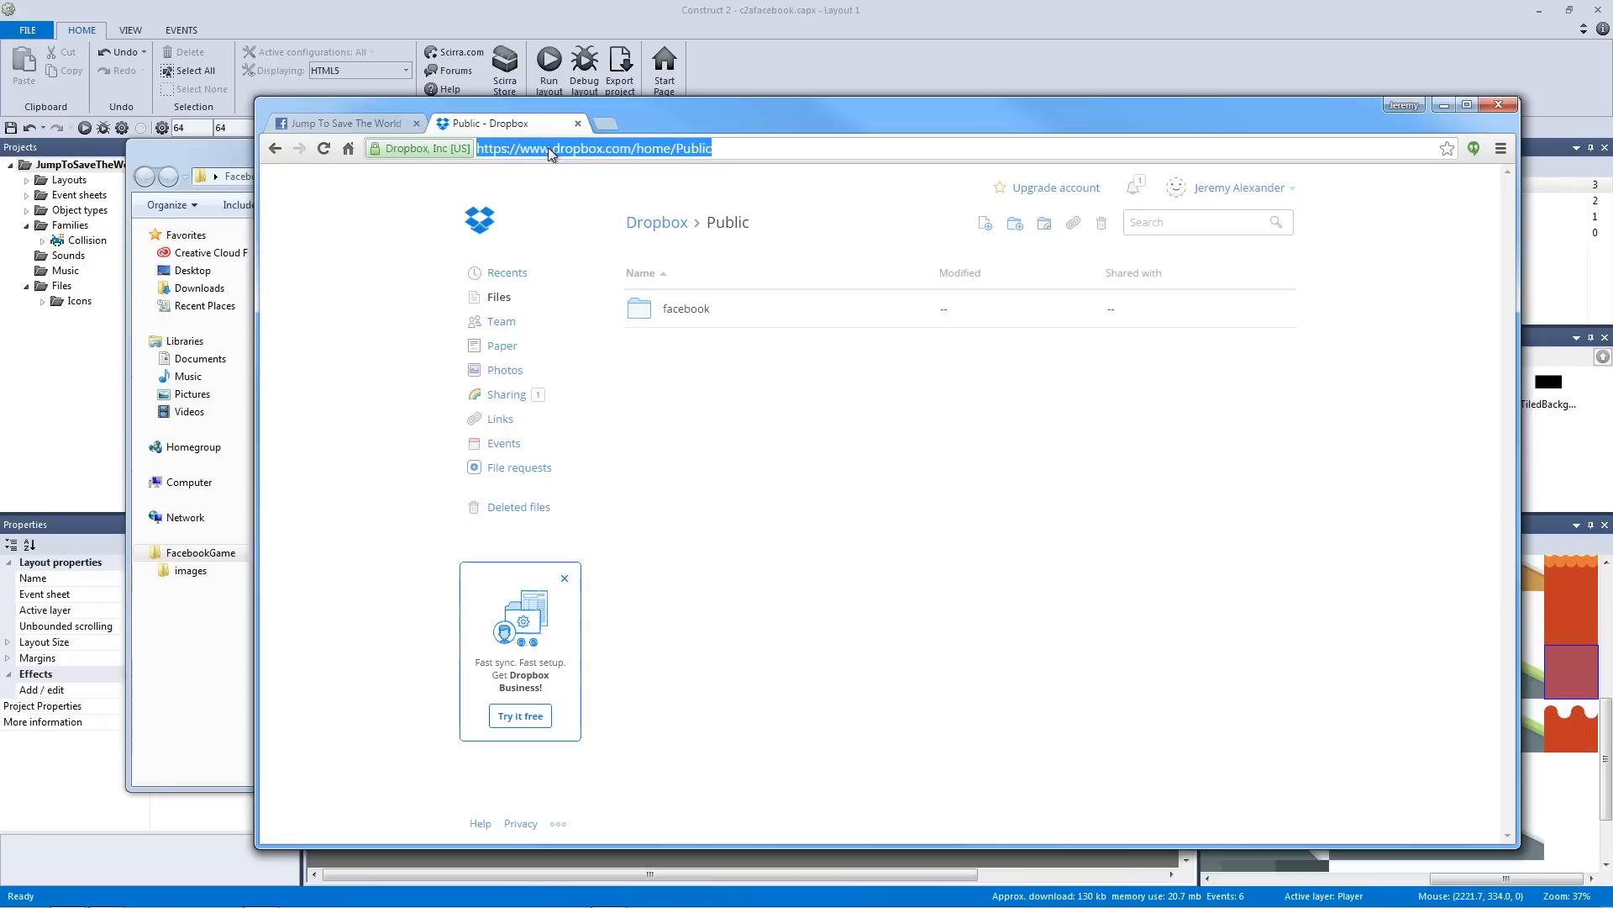
pyautogui.click(582, 149)
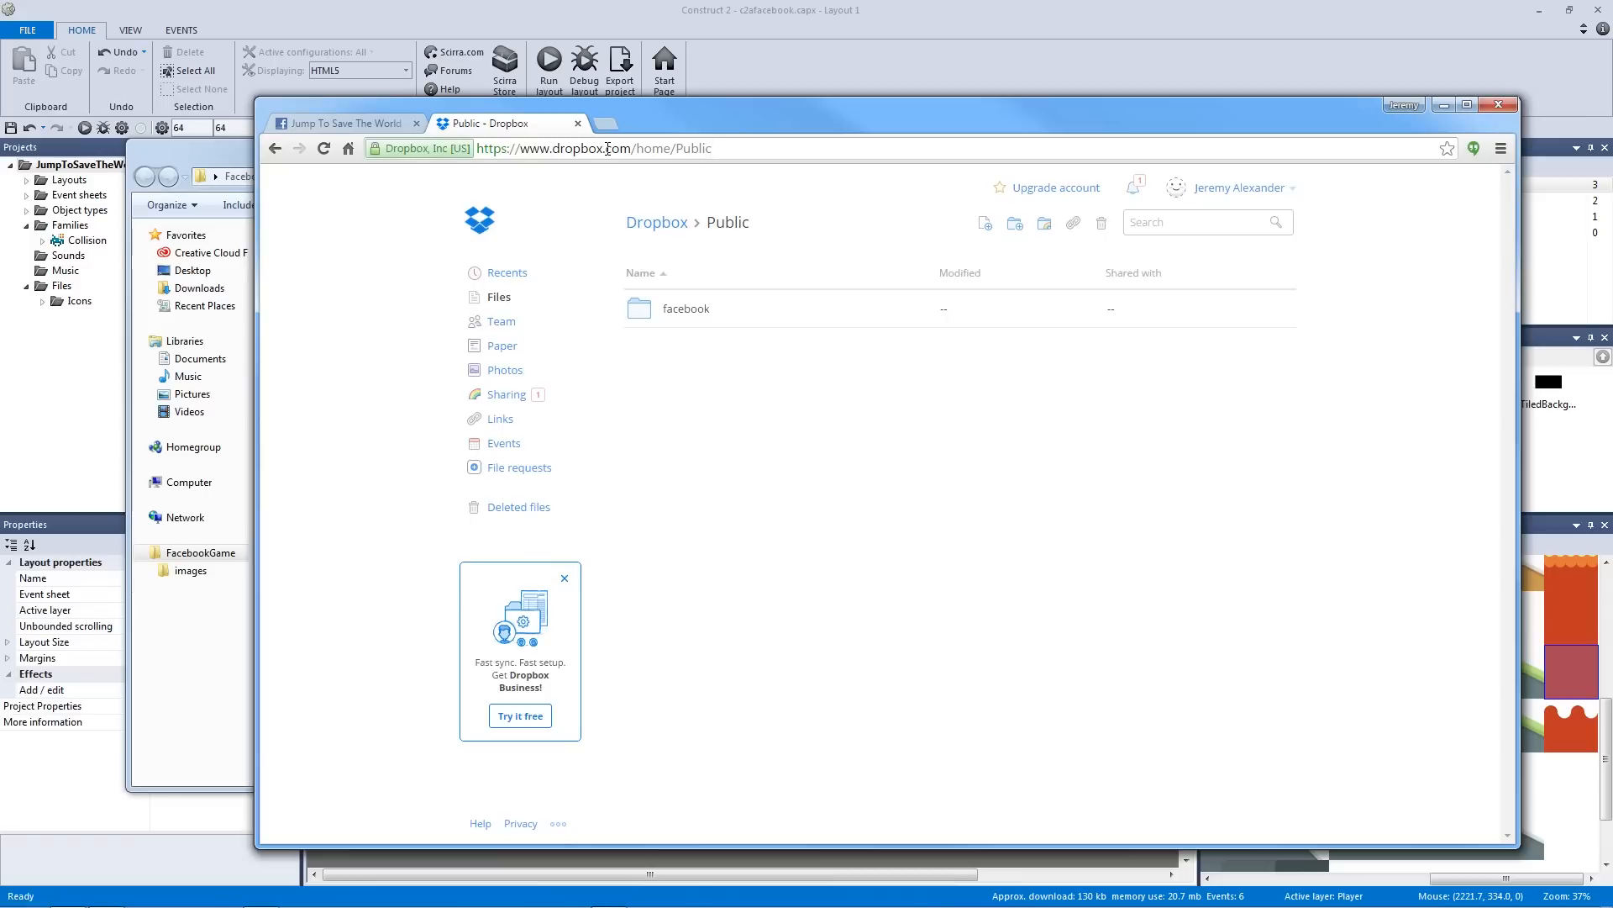
# Clear the open windows off the desktop and upload the FacebookGame folder to the Public folder in Dropbox
pyautogui.press('super+Down')
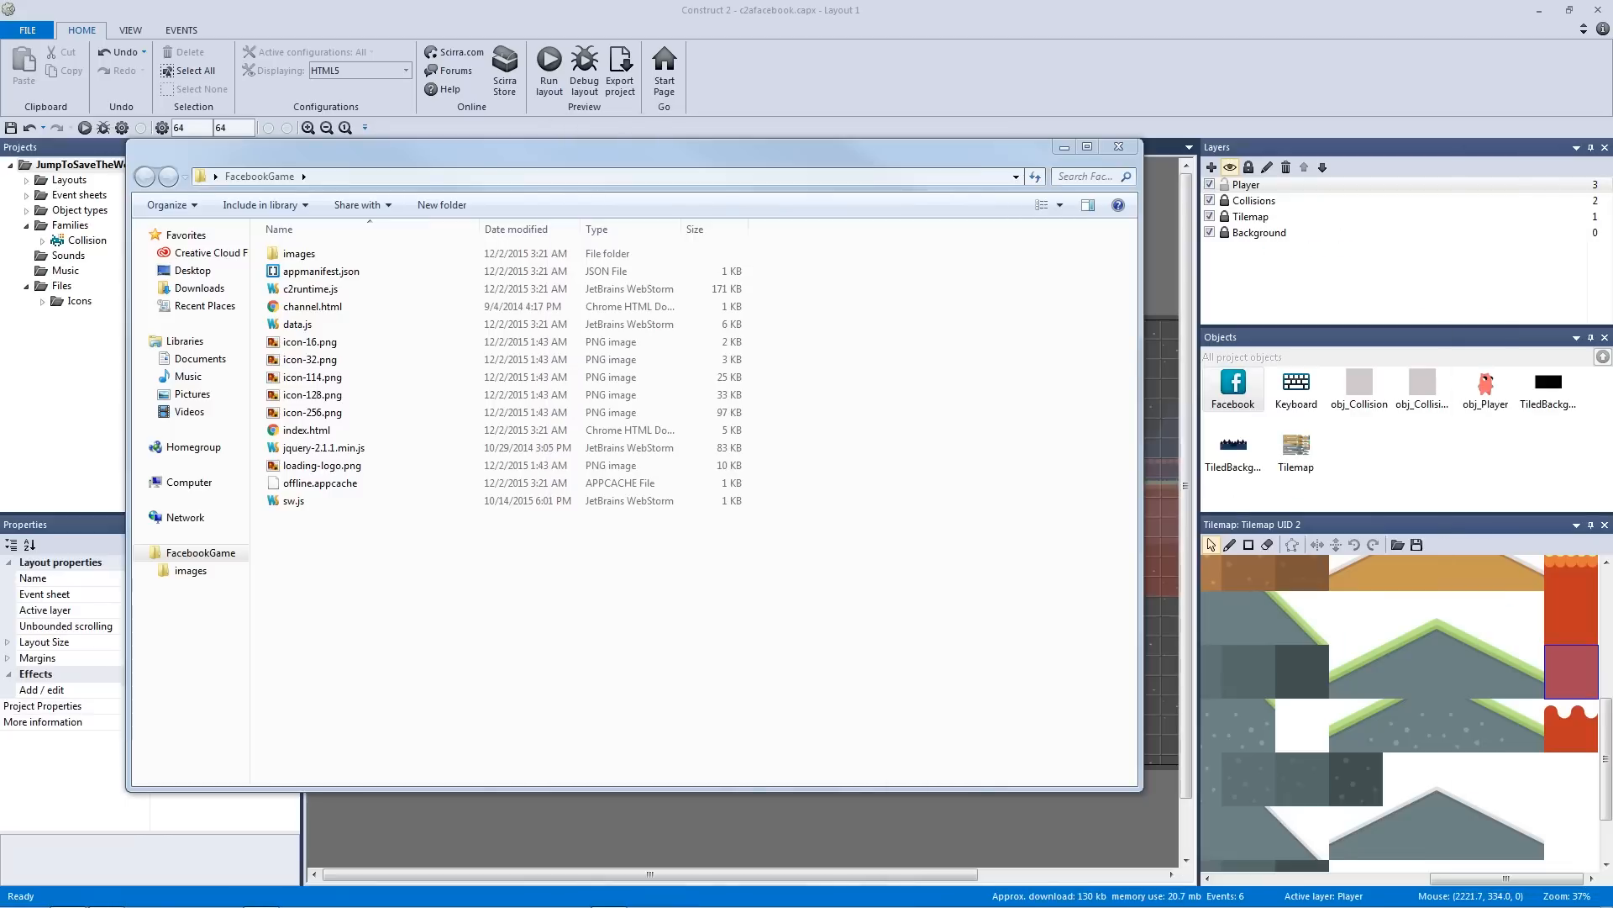
pyautogui.click(1064, 148)
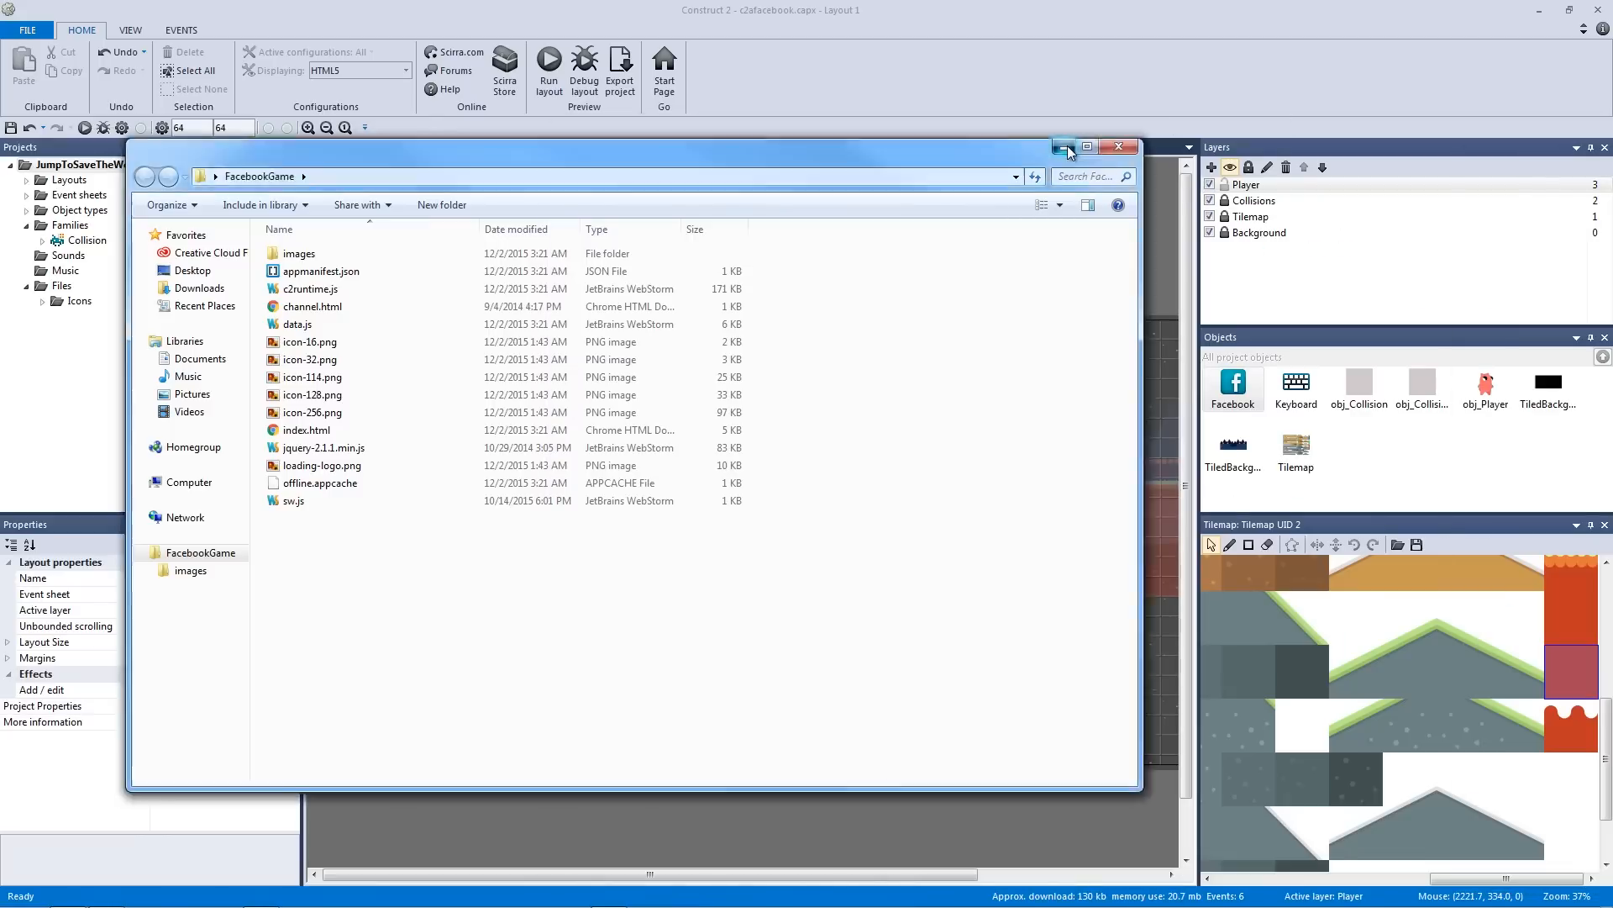
pyautogui.click(1537, 14)
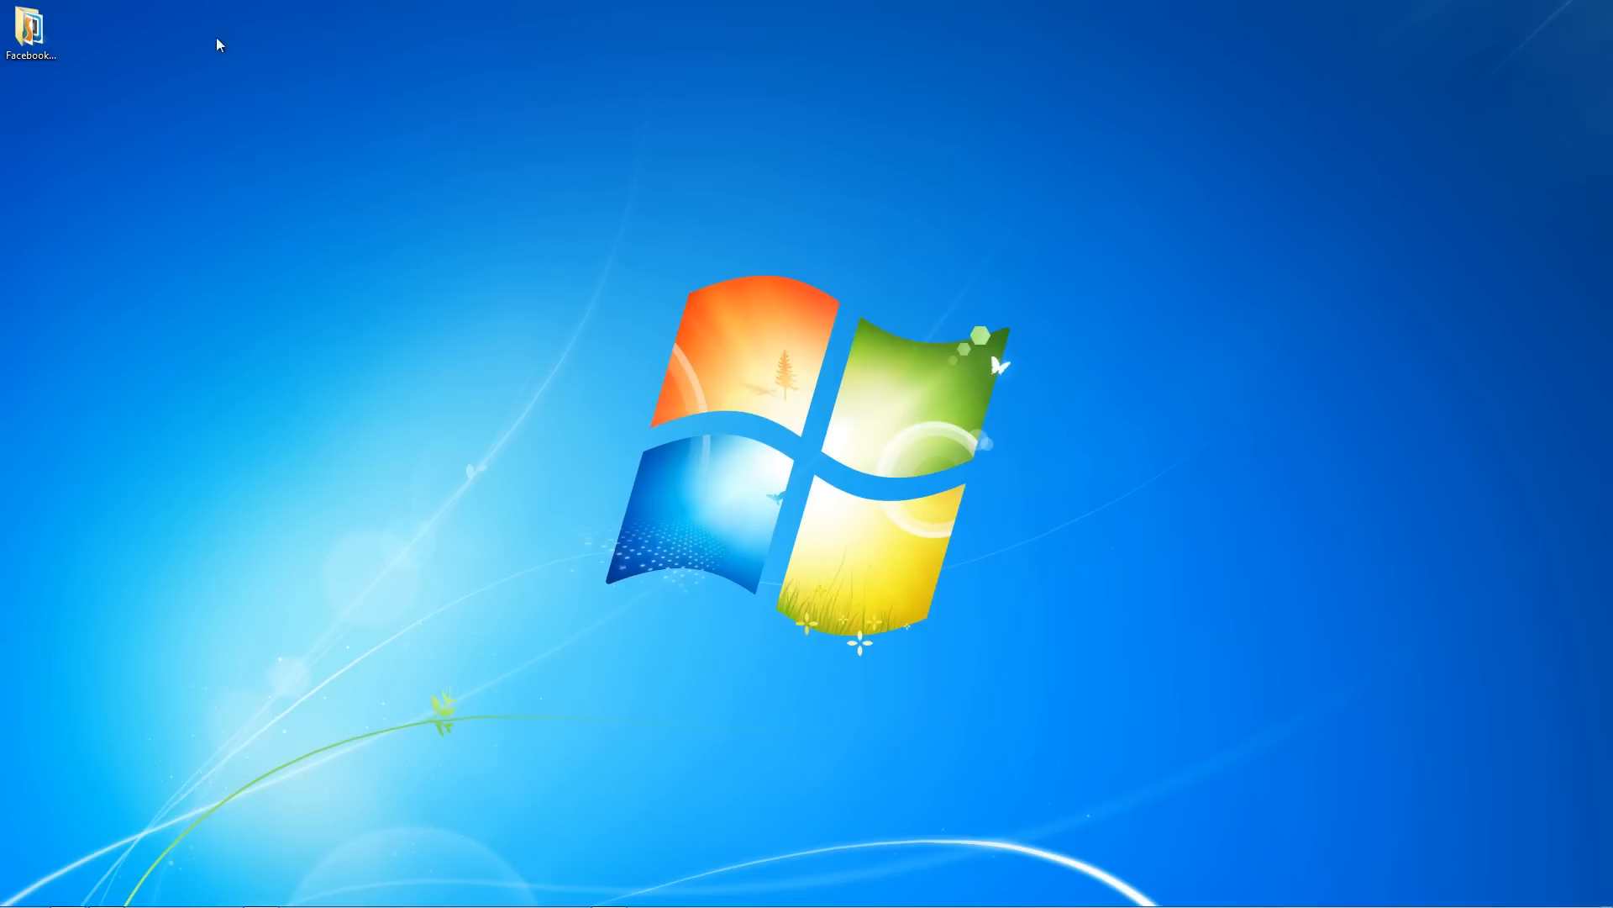
pyautogui.moveTo(34, 38); pyautogui.dragTo(274, 131)
pyautogui.moveTo(1612, 20); pyautogui.dragTo(848, 60)
pyautogui.moveTo(284, 111); pyautogui.dragTo(884, 368)
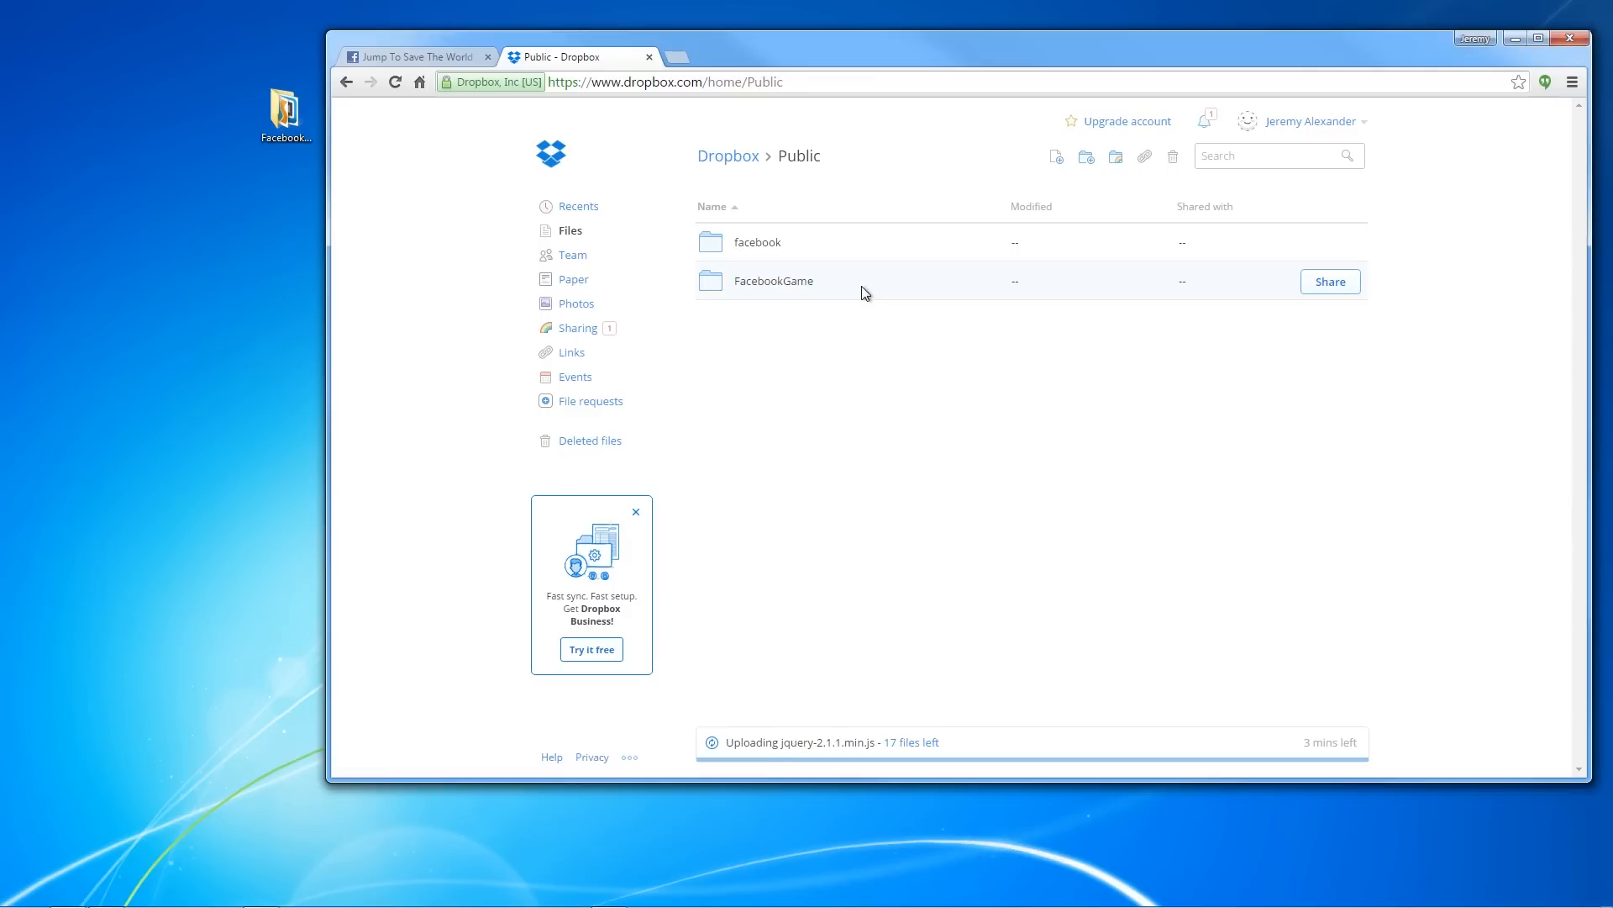
# Open the uploaded FacebookGame folder in Dropbox and check the local folder's exported files, including index.html
pyautogui.doubleClick(865, 282)
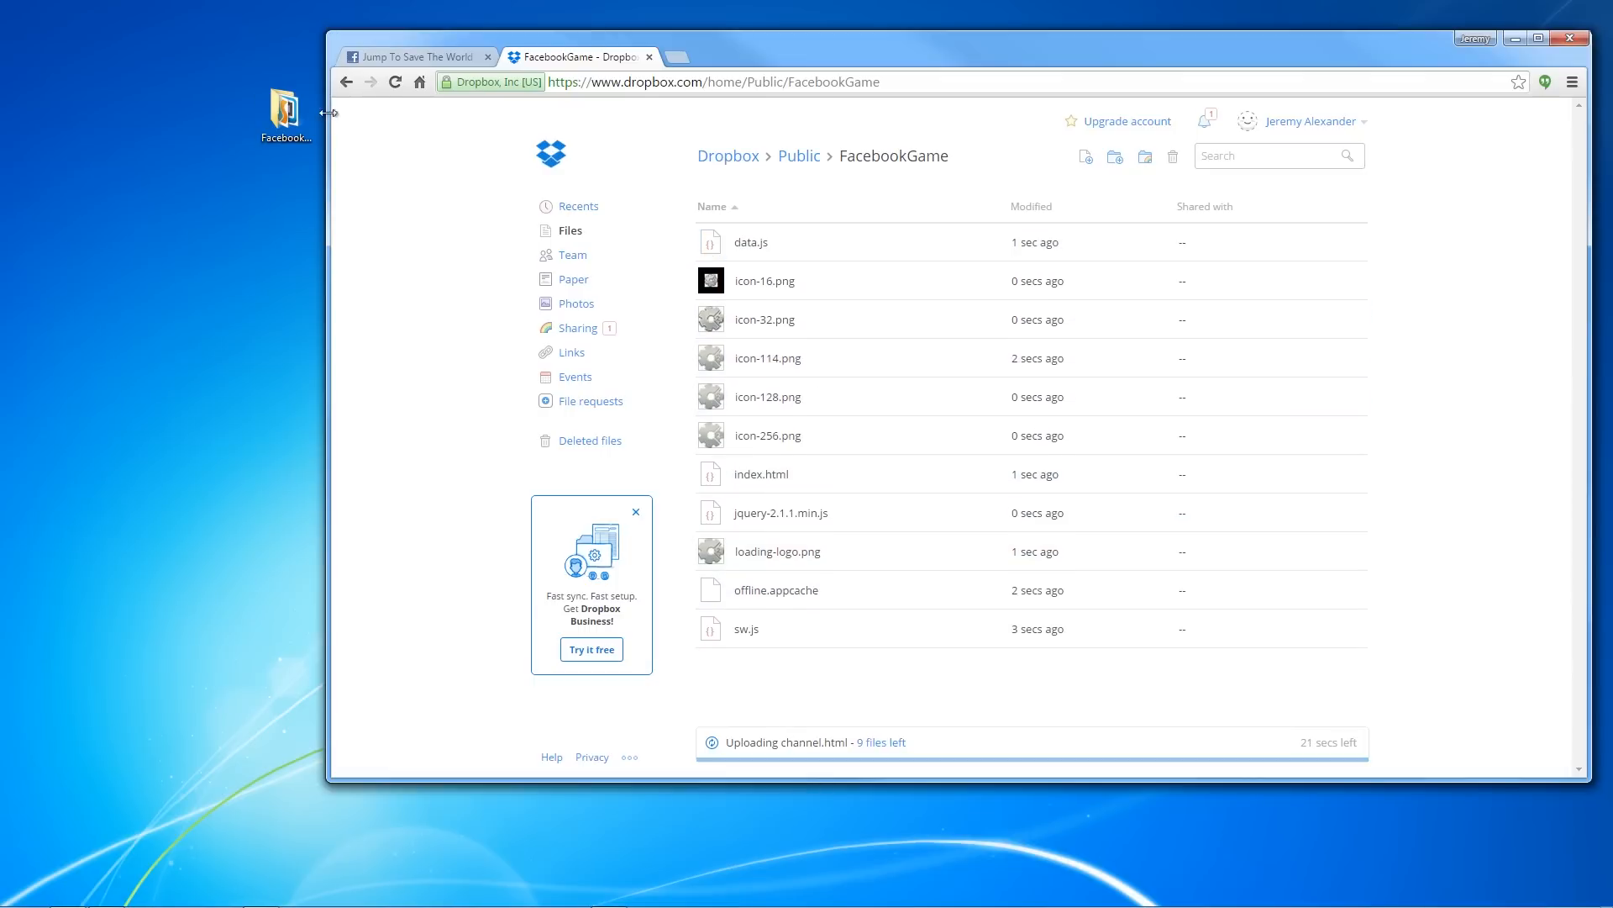
pyautogui.doubleClick(284, 113)
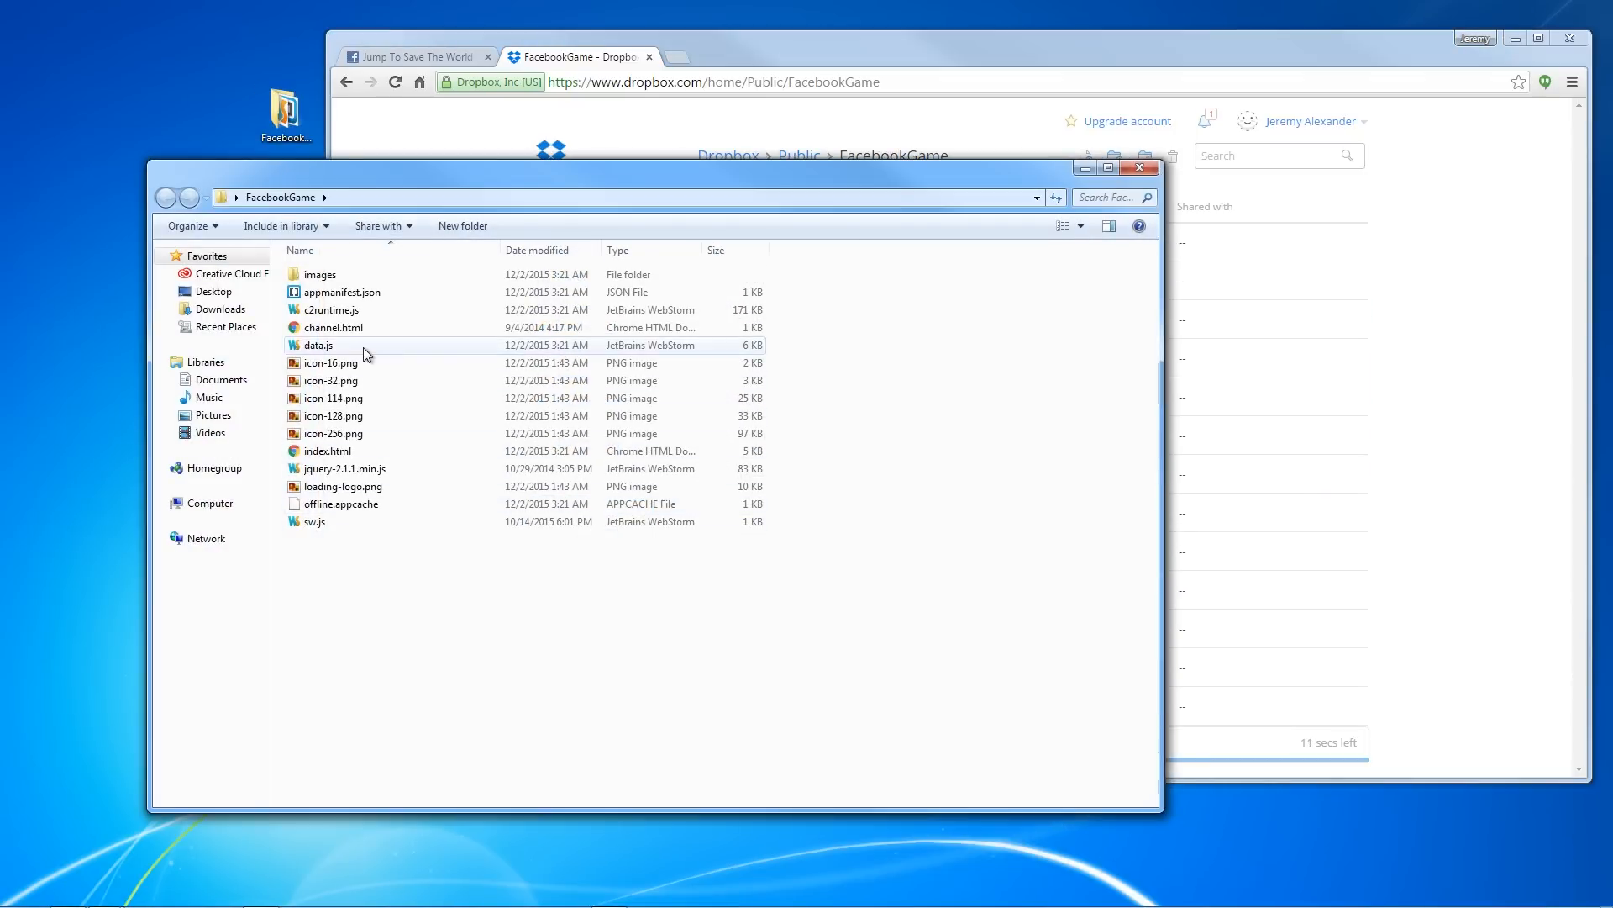
pyautogui.click(374, 452)
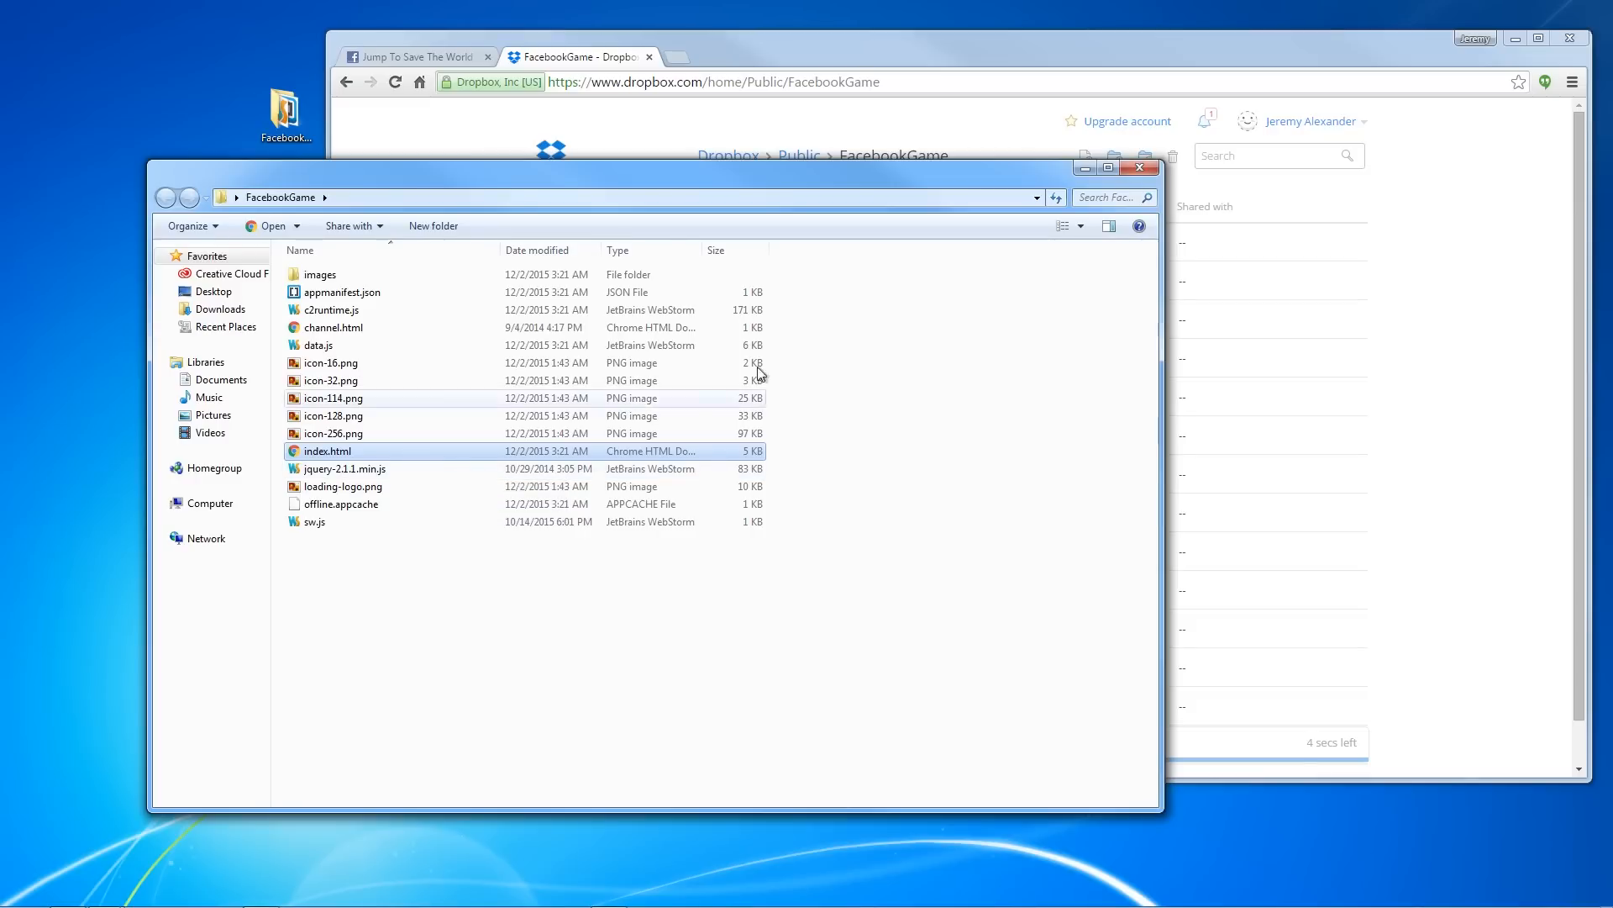
pyautogui.click(1126, 171)
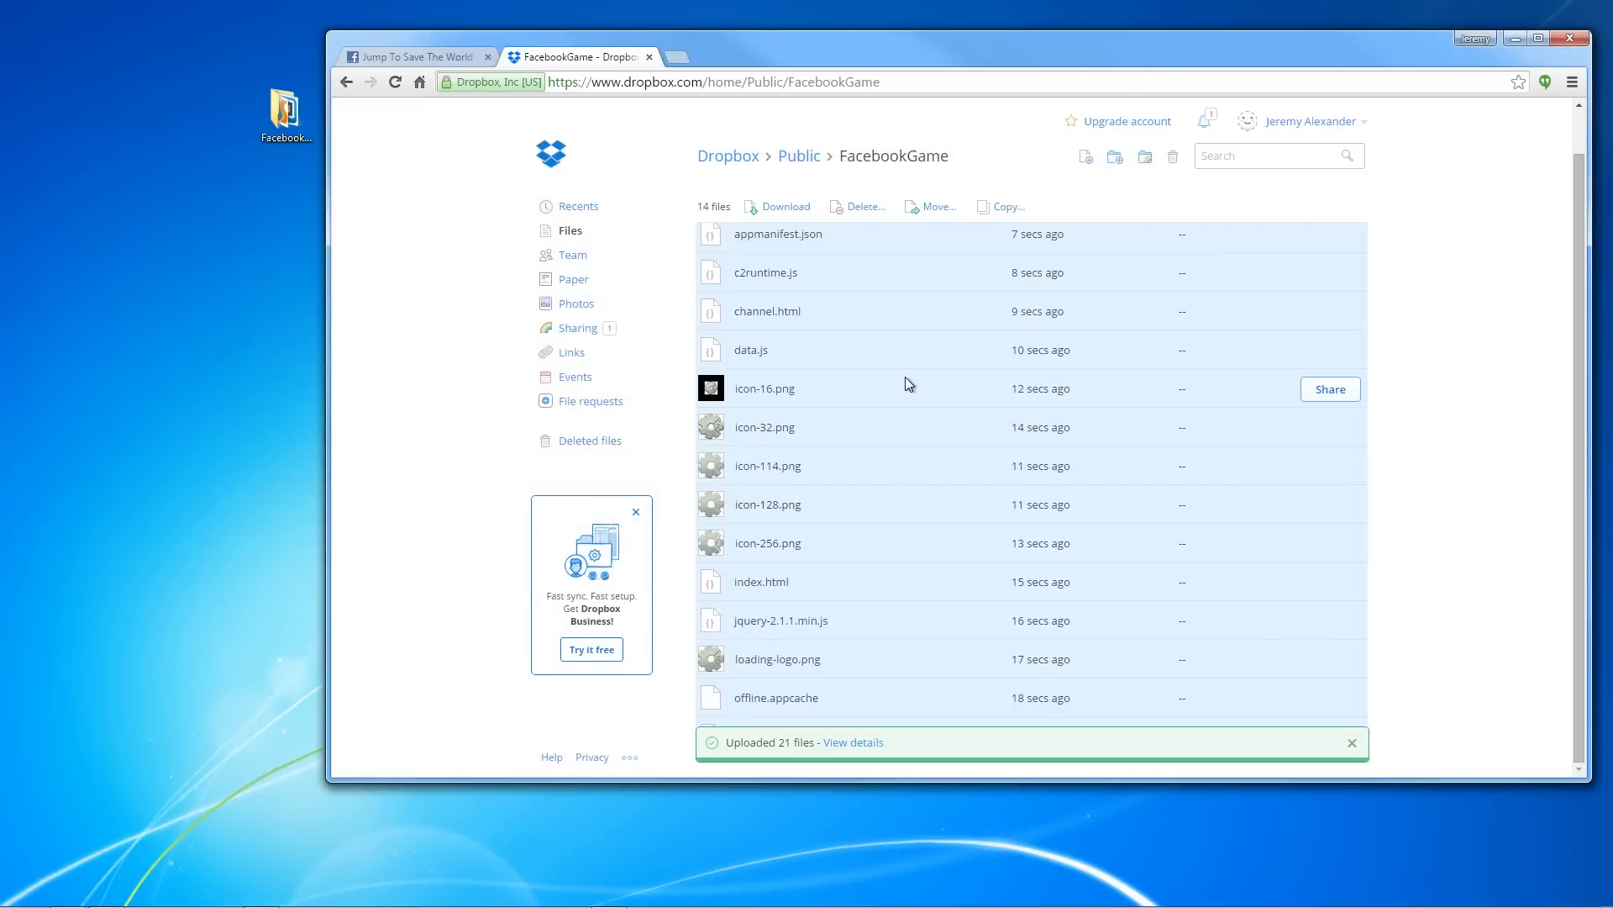
# Copy the public link of index.html in the Dropbox FacebookGame folder
pyautogui.click(908, 383)
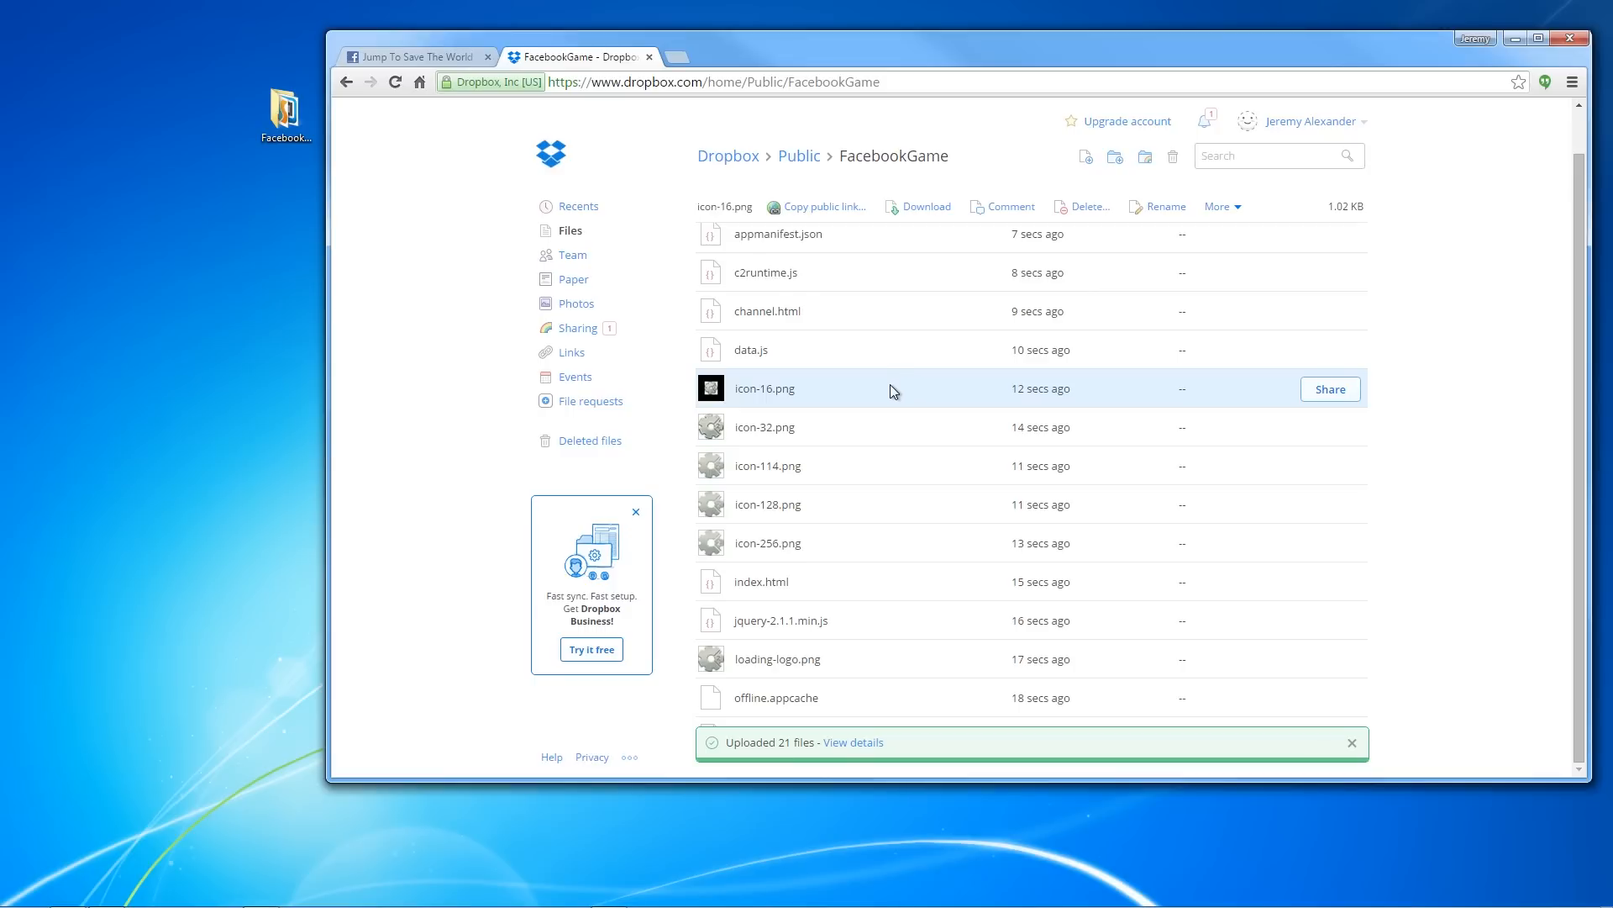
pyautogui.click(857, 583)
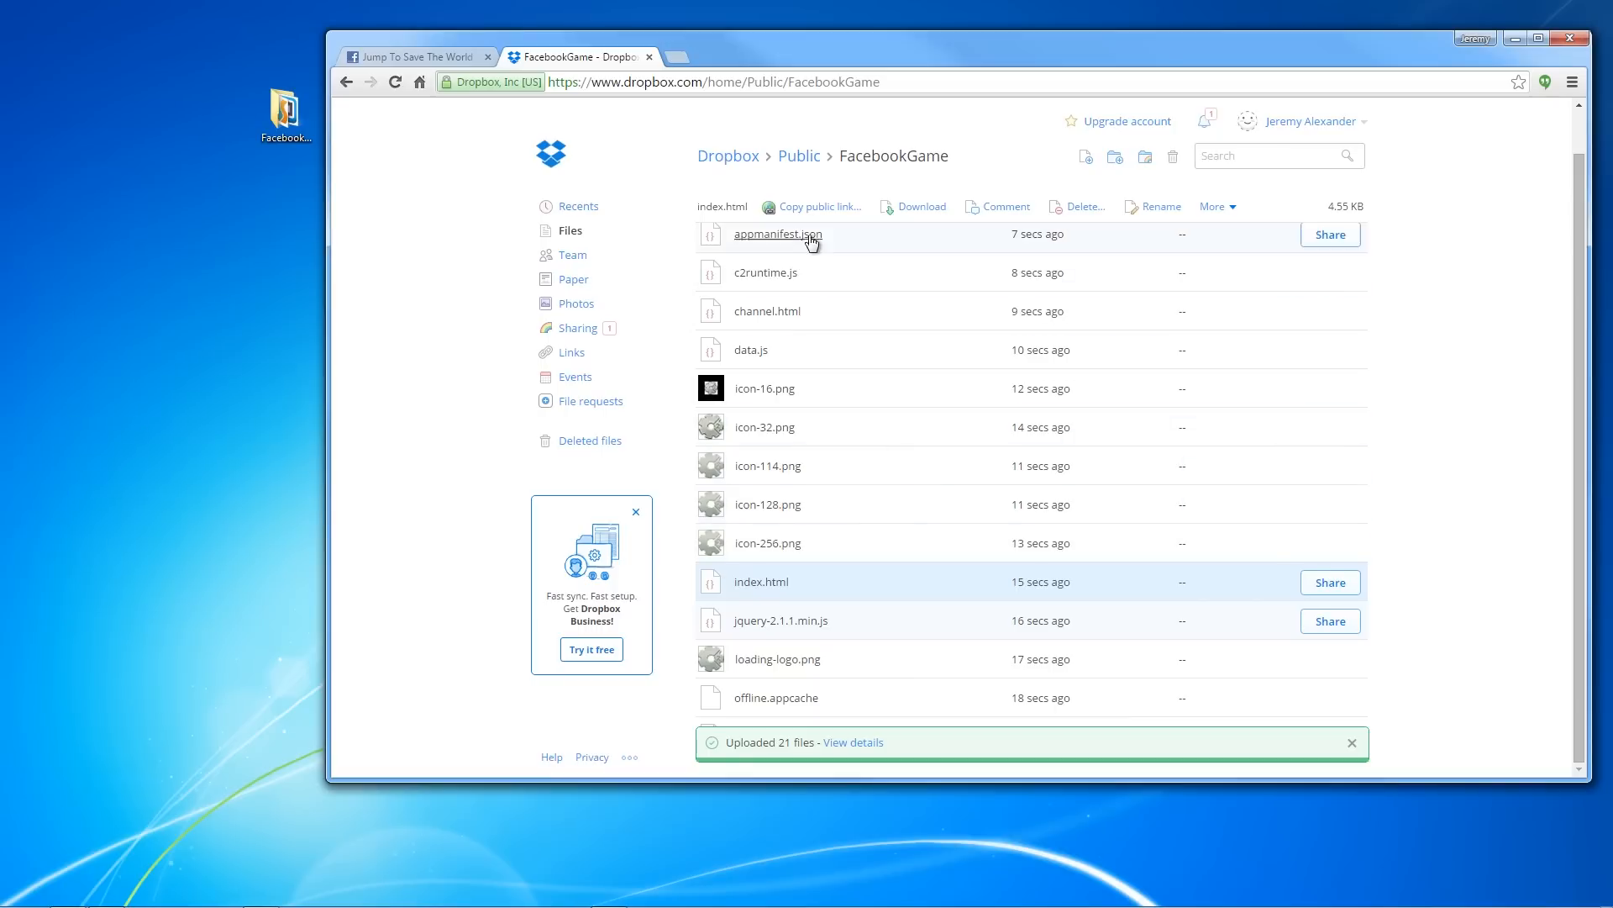
pyautogui.click(891, 652)
pyautogui.click(906, 578)
pyautogui.click(817, 207)
pyautogui.hotkey('ctrl', 'c')
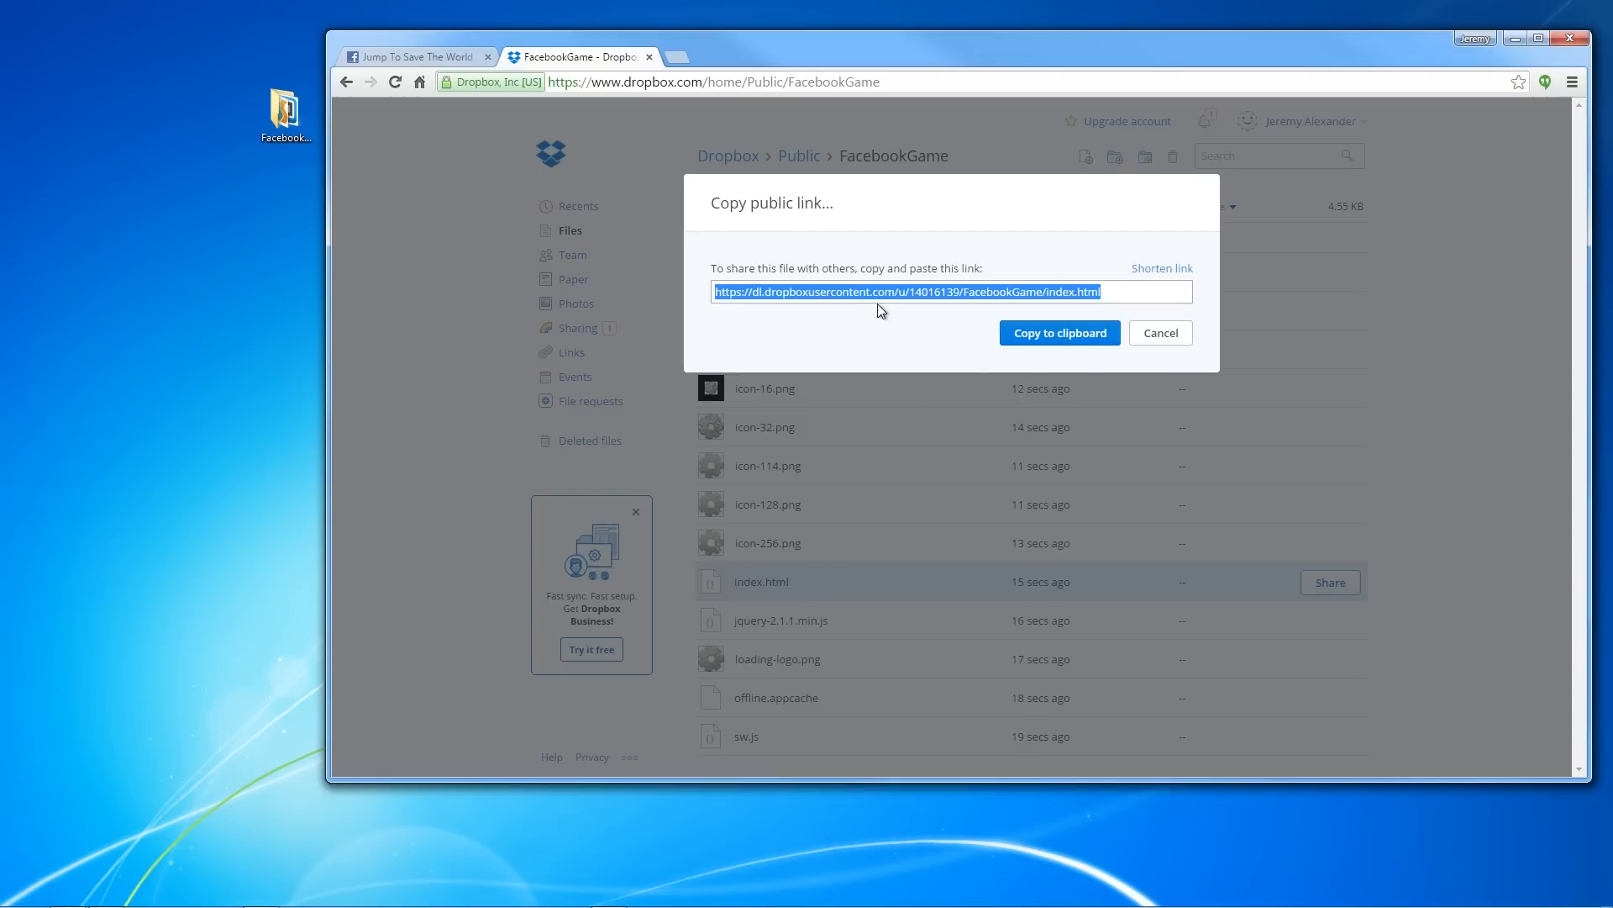
pyautogui.click(1160, 332)
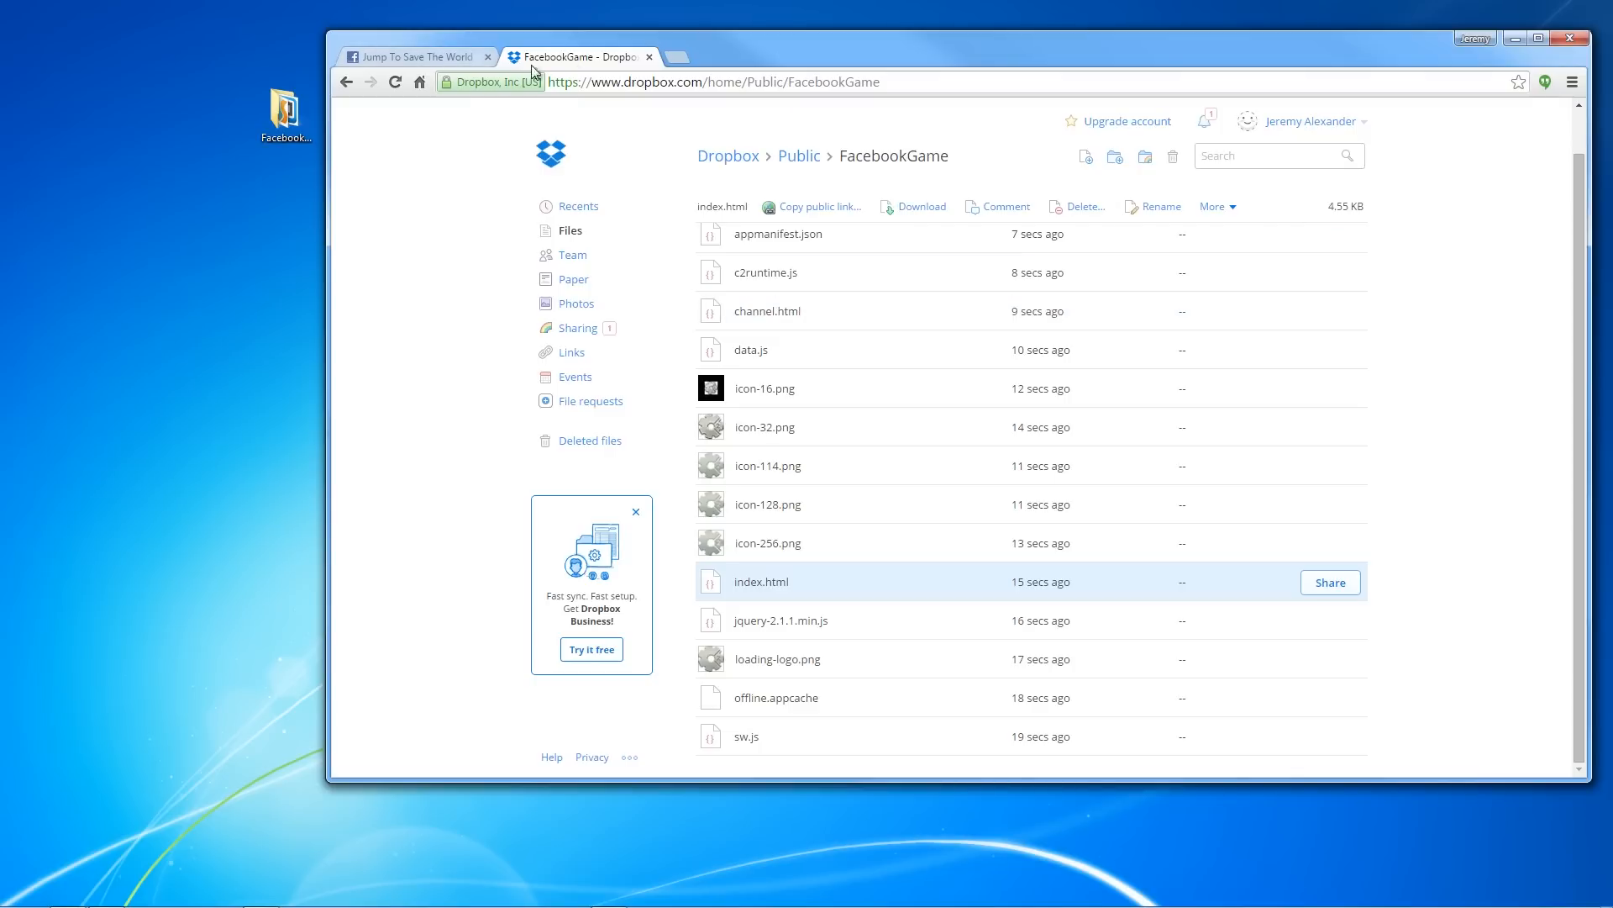
# Add the Facebook Canvas platform in the settings of the Jump To Save The World app on Facebook Developers
pyautogui.click(441, 57)
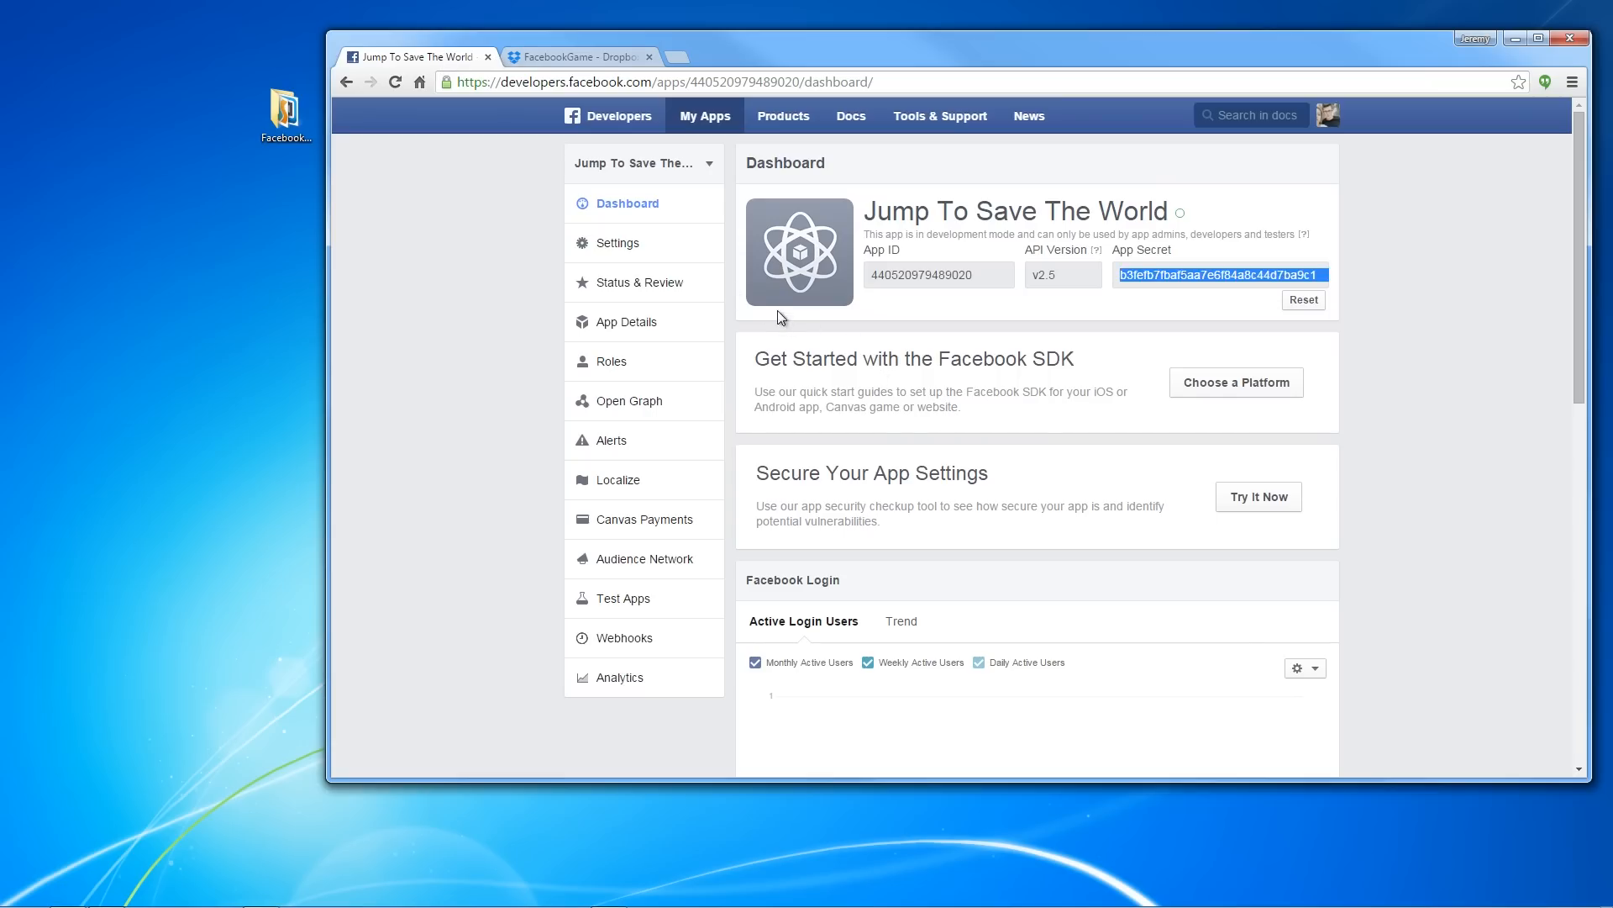
pyautogui.moveTo(788, 48); pyautogui.dragTo(677, 53)
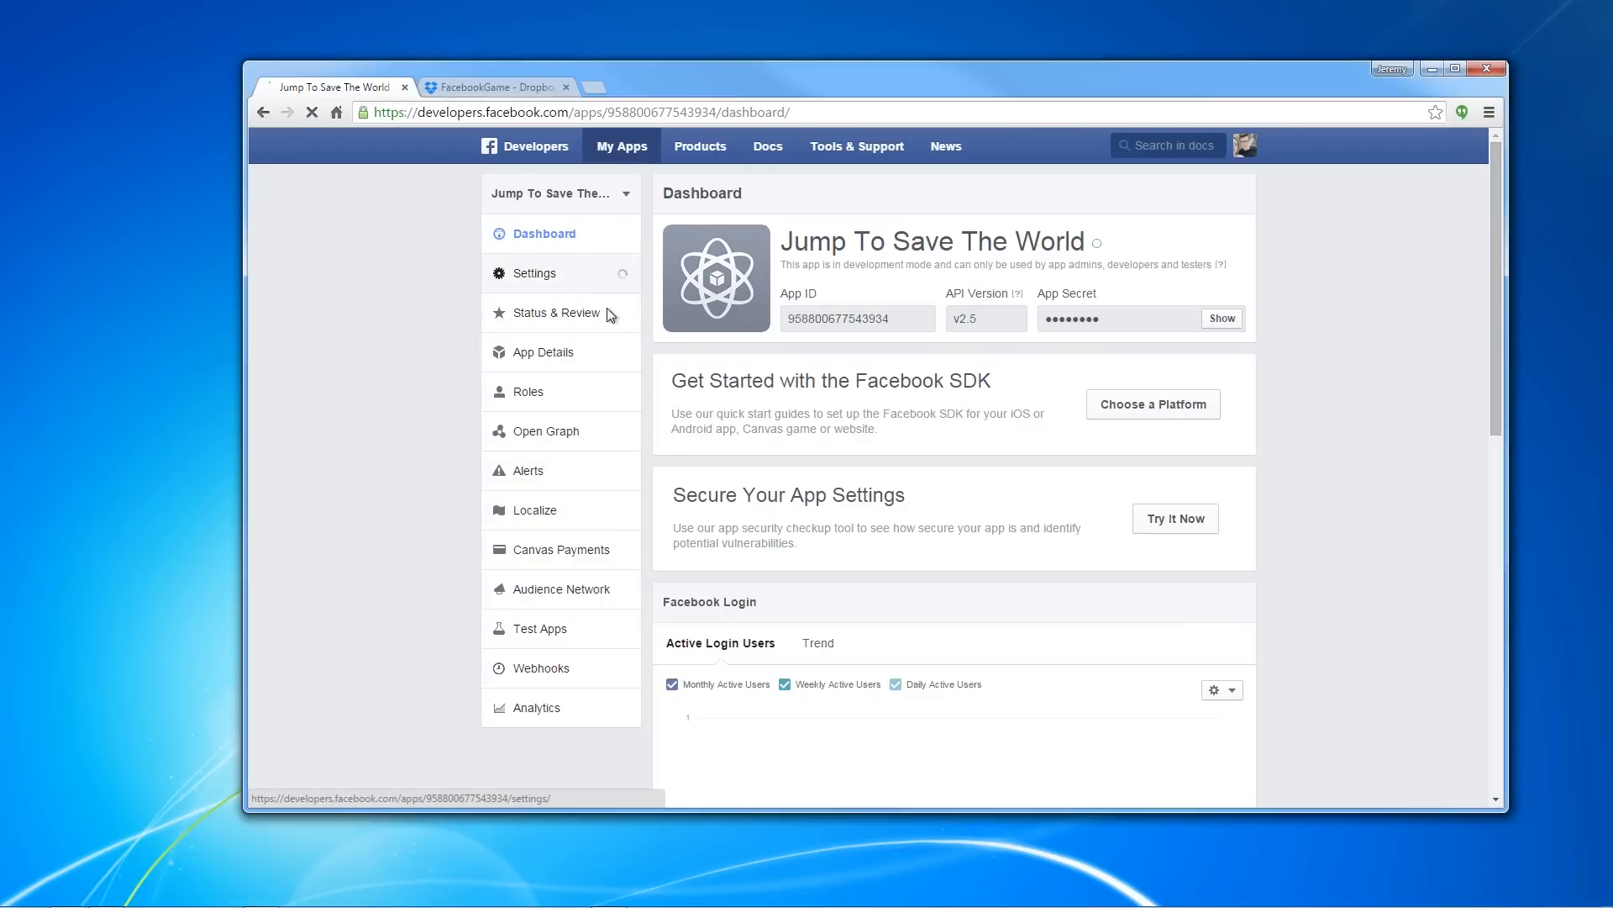
pyautogui.click(571, 279)
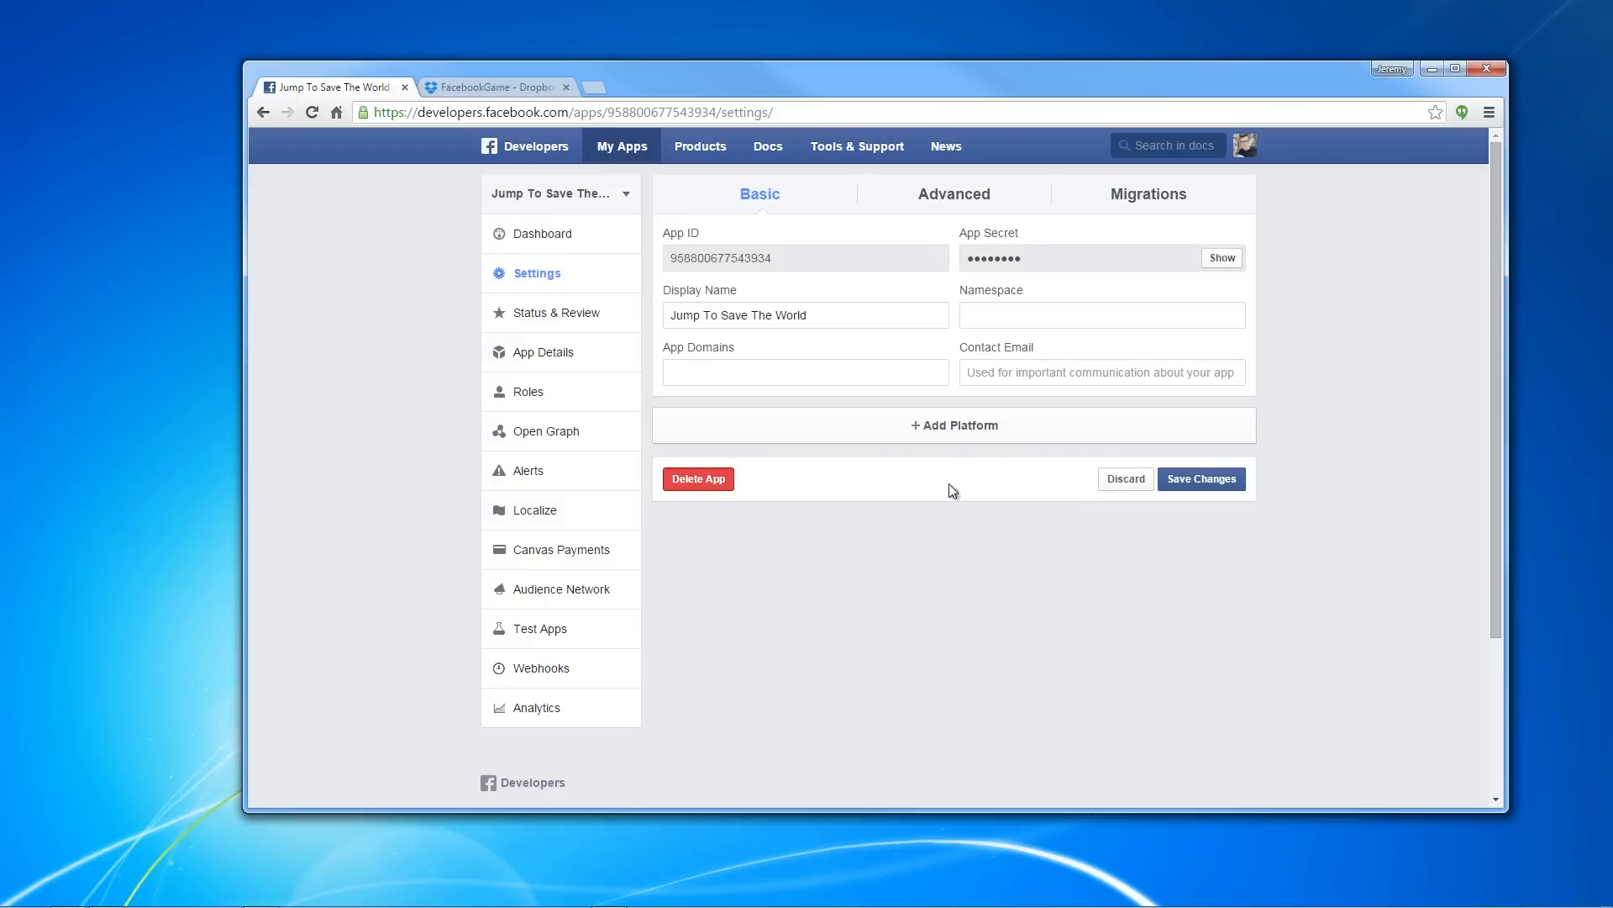
pyautogui.click(952, 440)
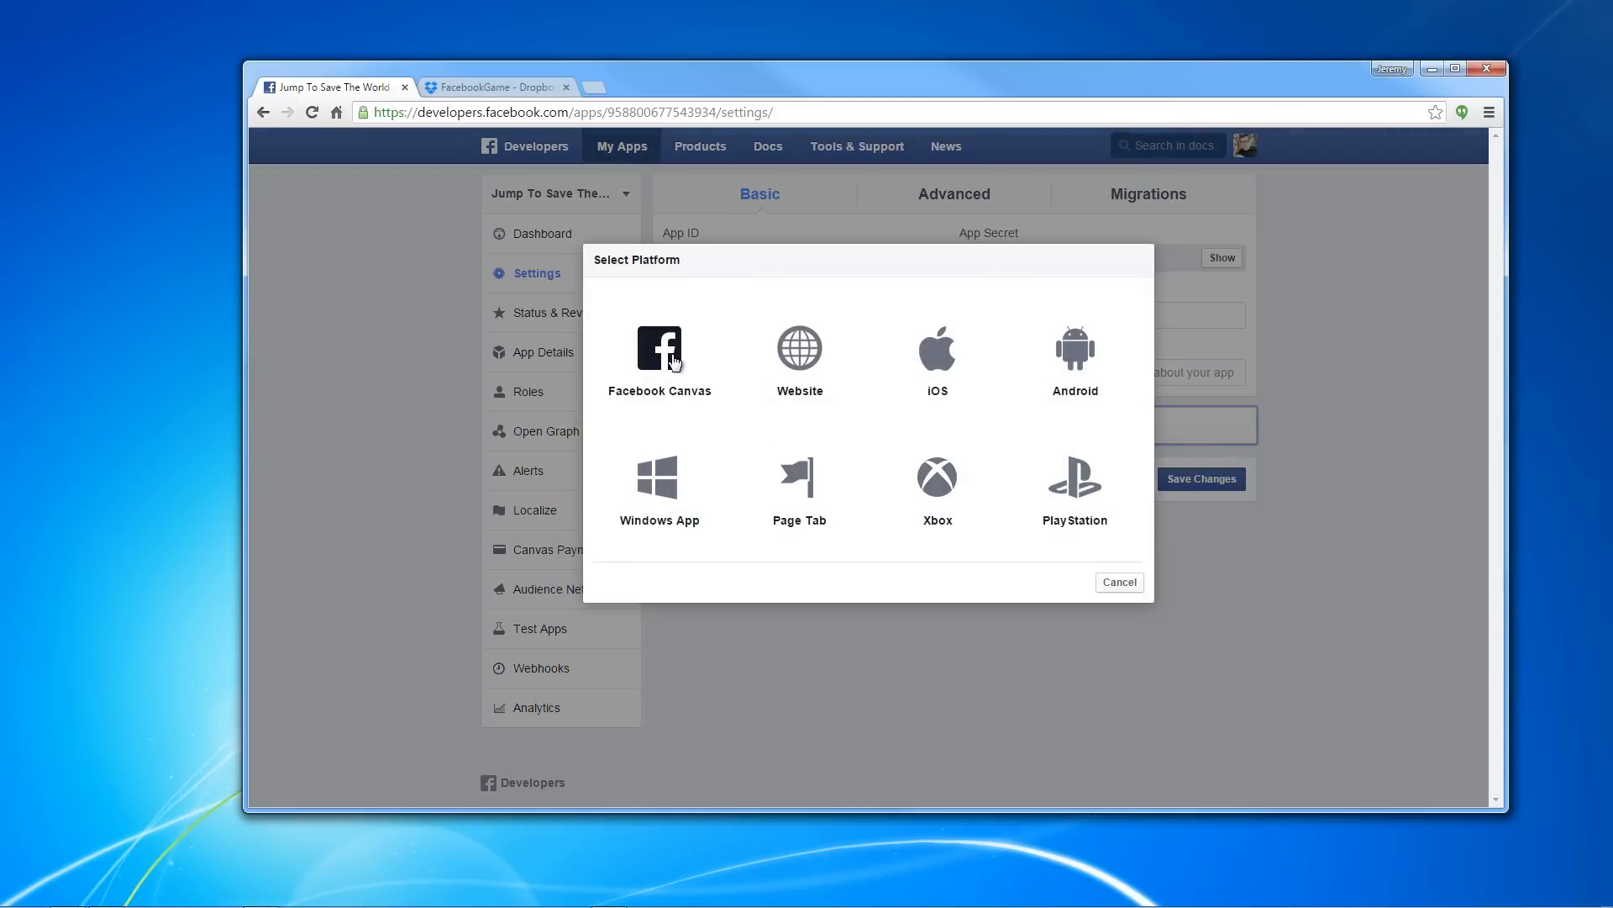
pyautogui.click(674, 360)
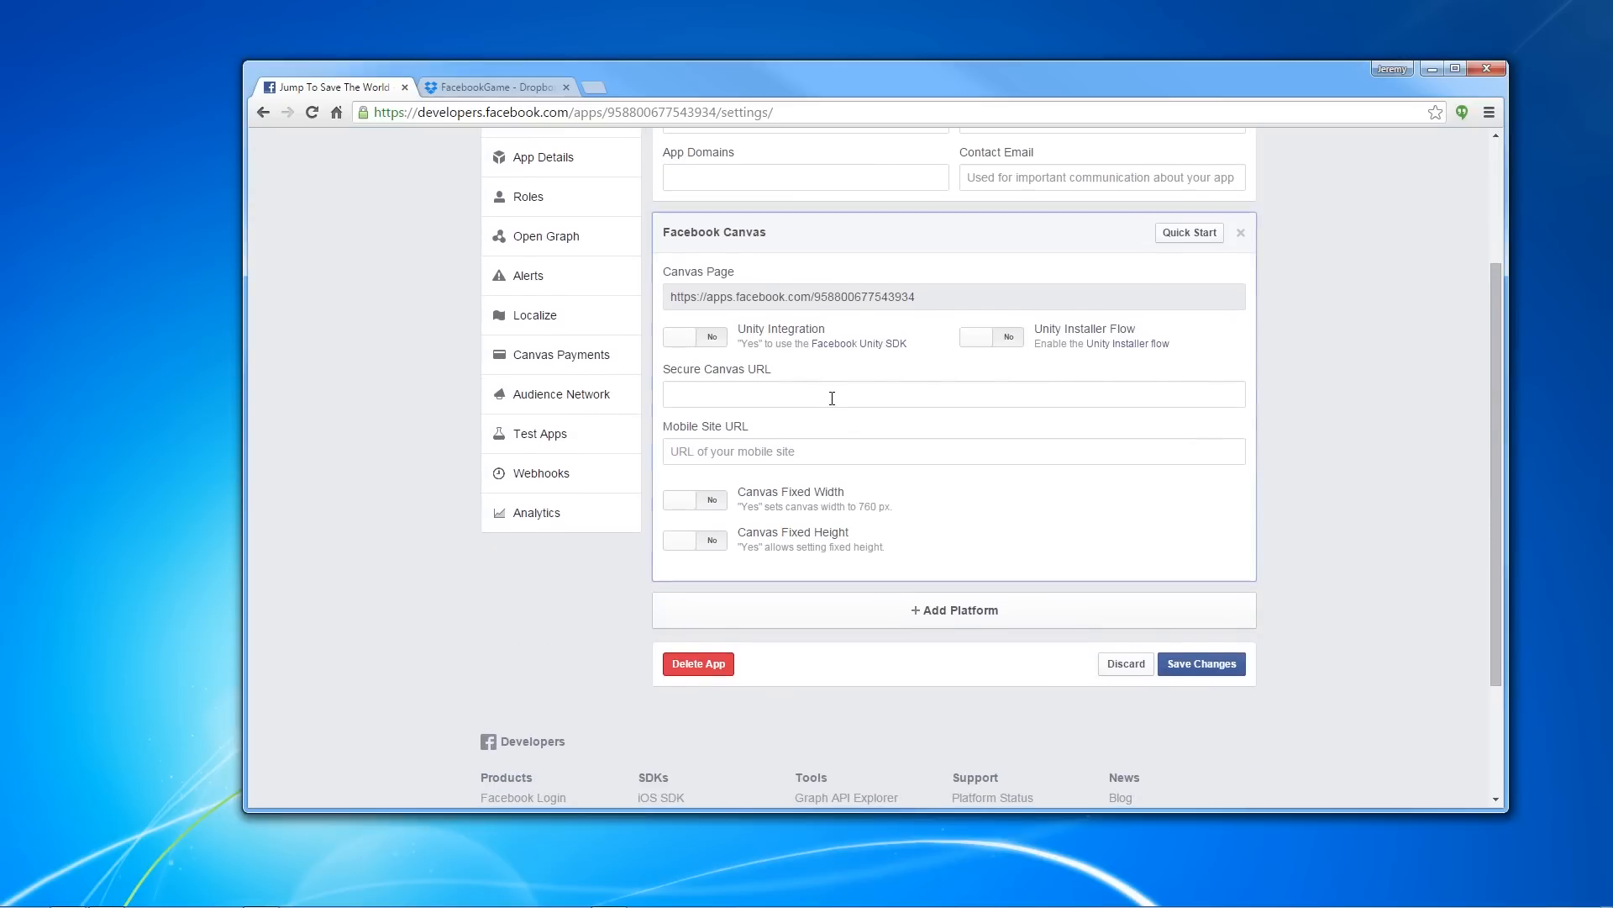
# Set the Secure Canvas URL to the copied Dropbox index.html link followed by a question mark and save the changes
pyautogui.hotkey('ctrl', 'v')
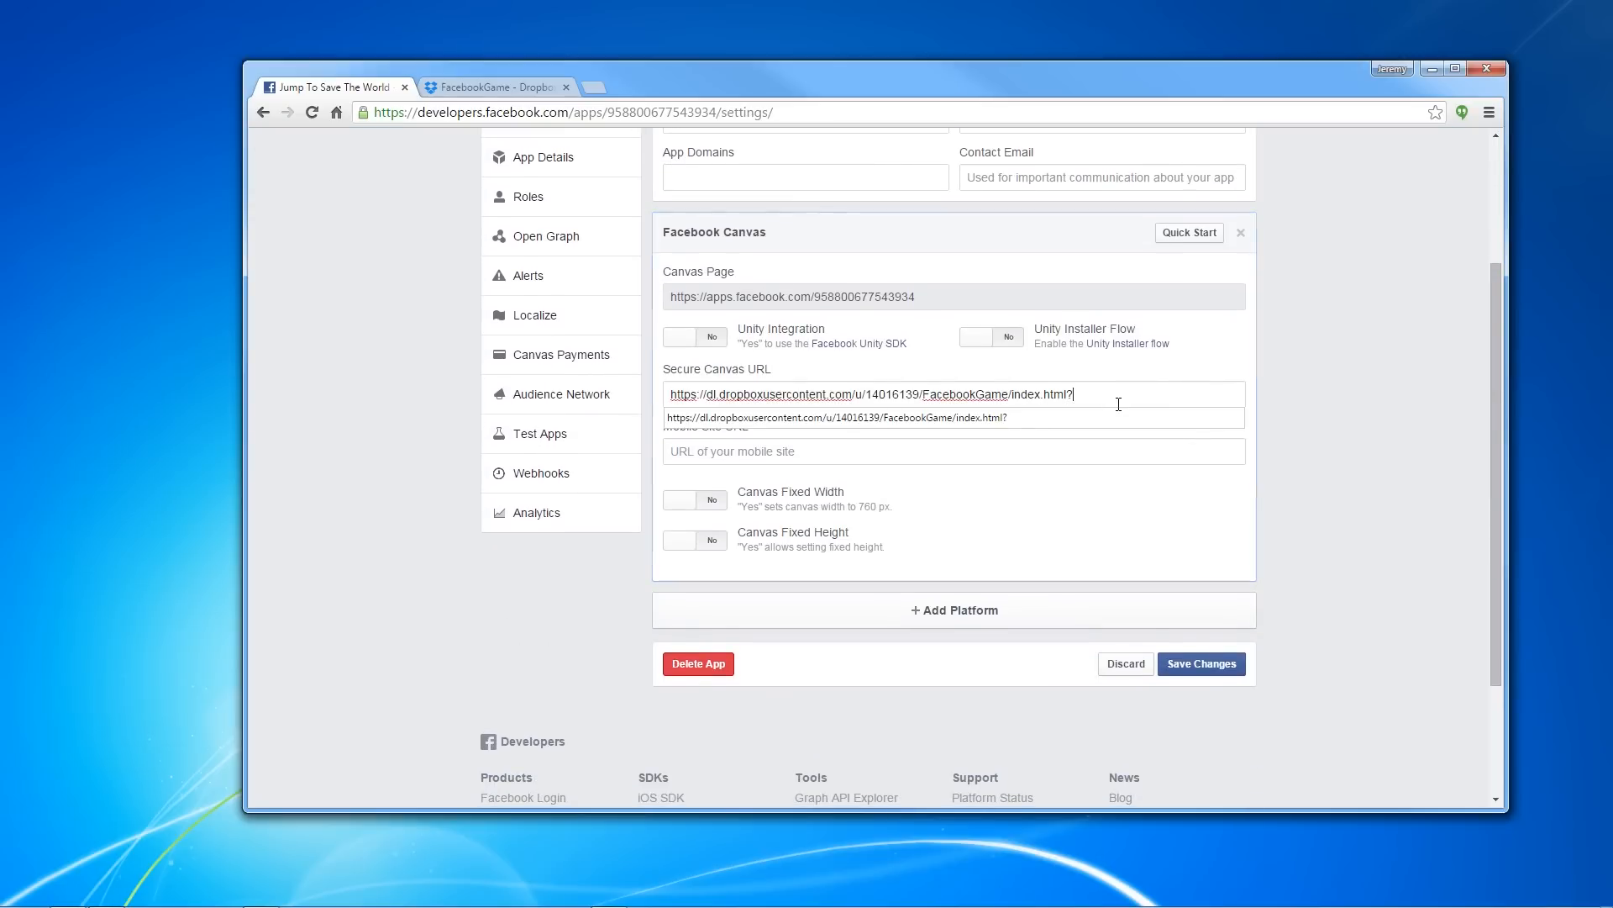
pyautogui.press('Down')
pyautogui.press('Tab')
pyautogui.click(807, 394)
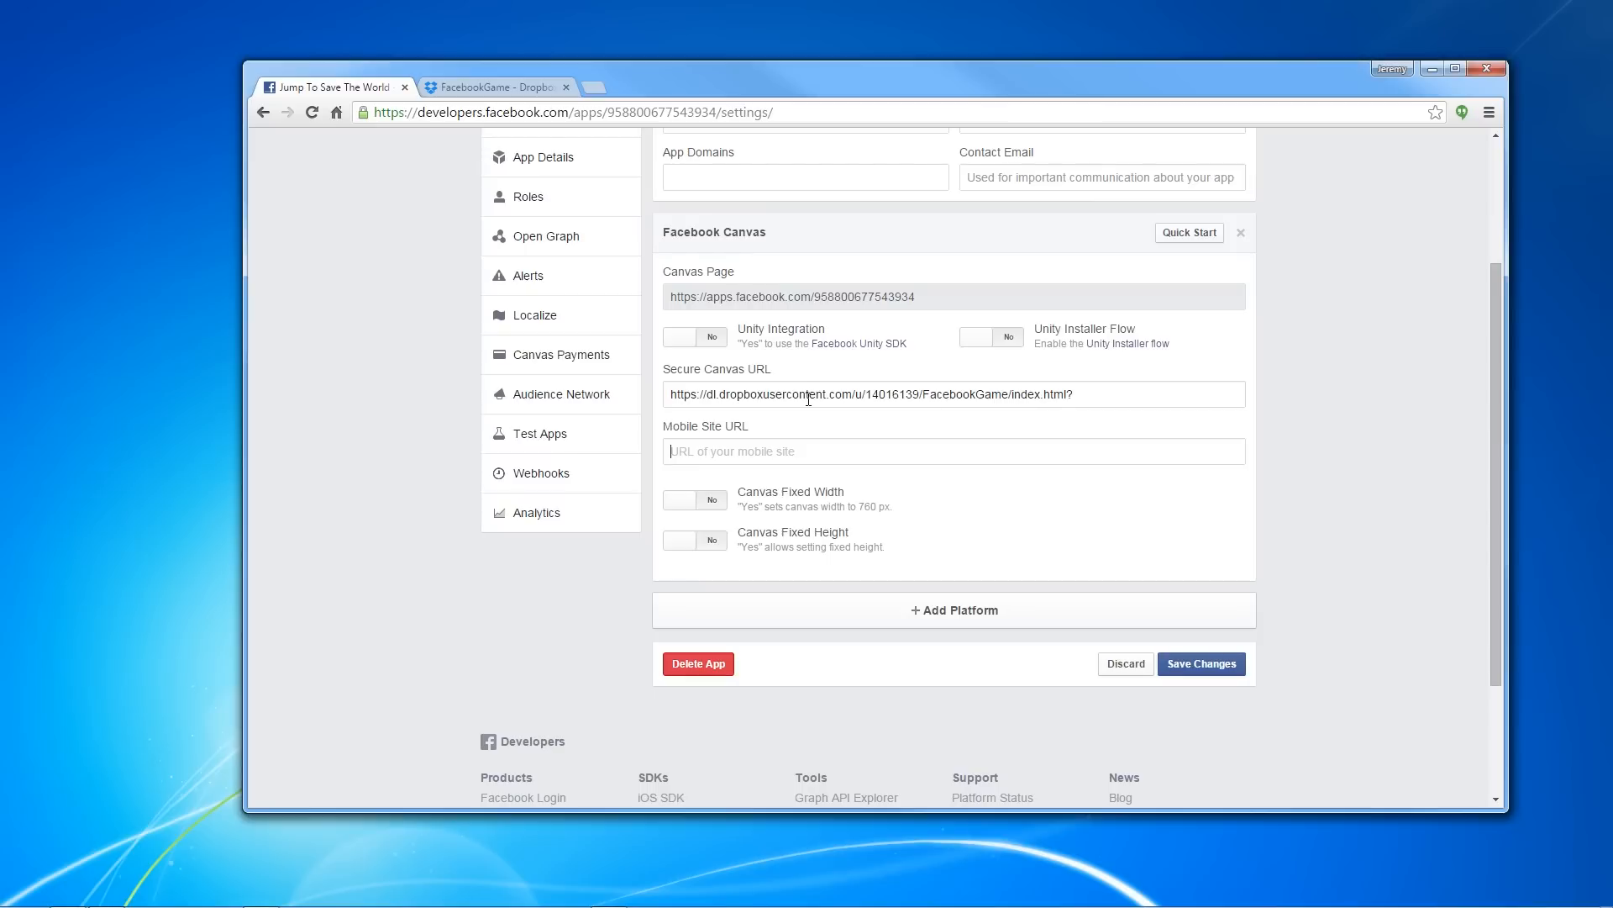
pyautogui.moveTo(698, 395); pyautogui.dragTo(671, 395)
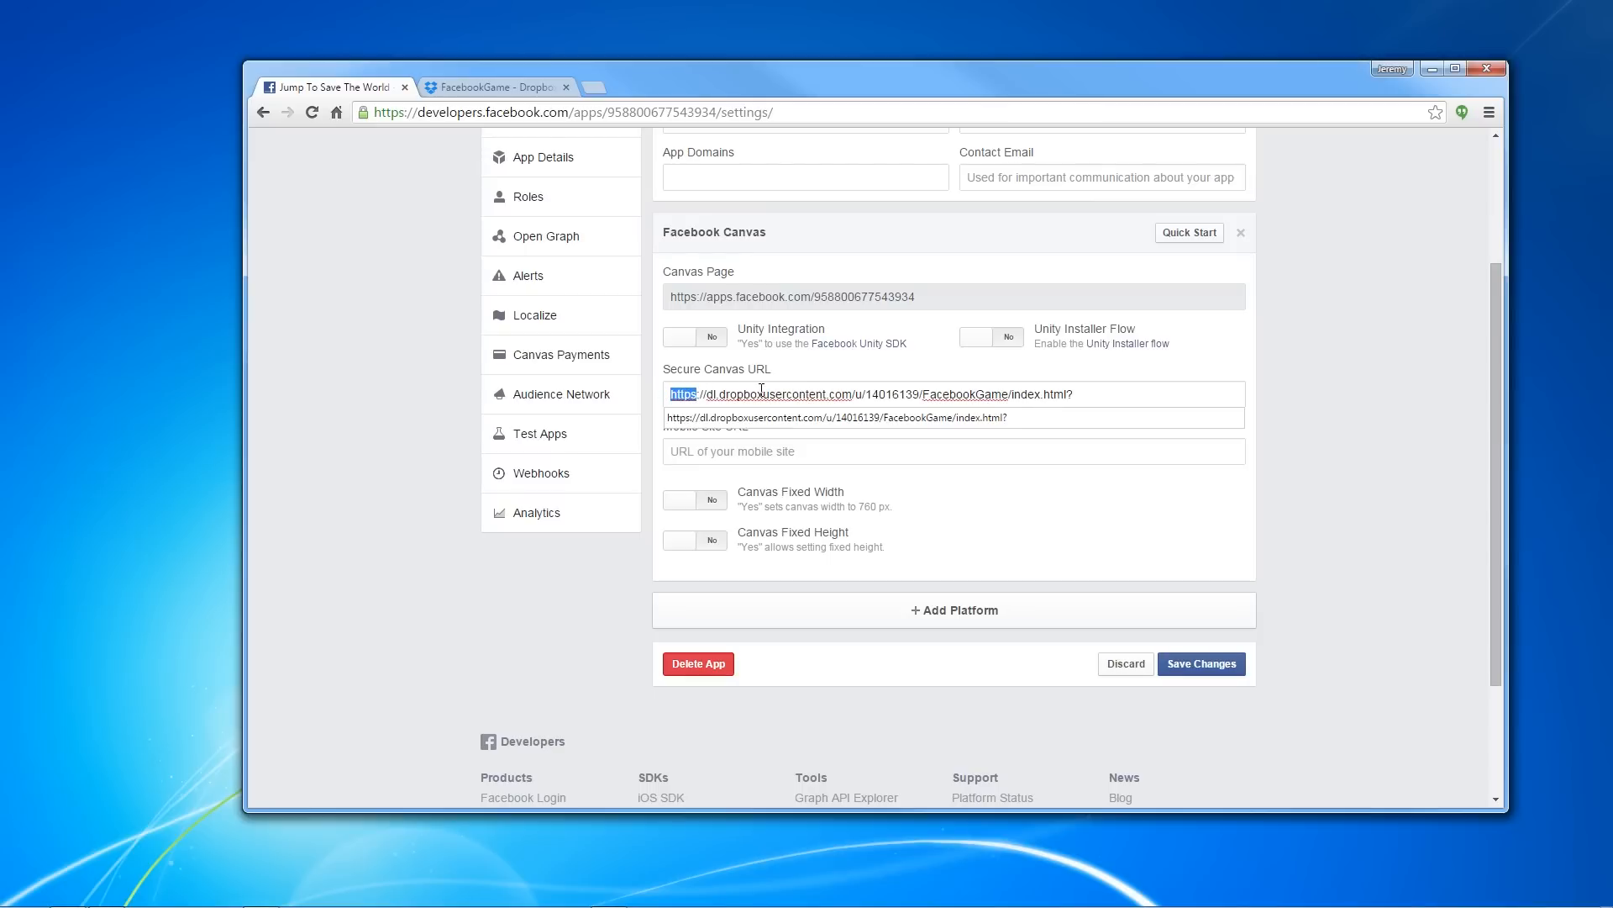
pyautogui.click(804, 454)
pyautogui.click(1212, 664)
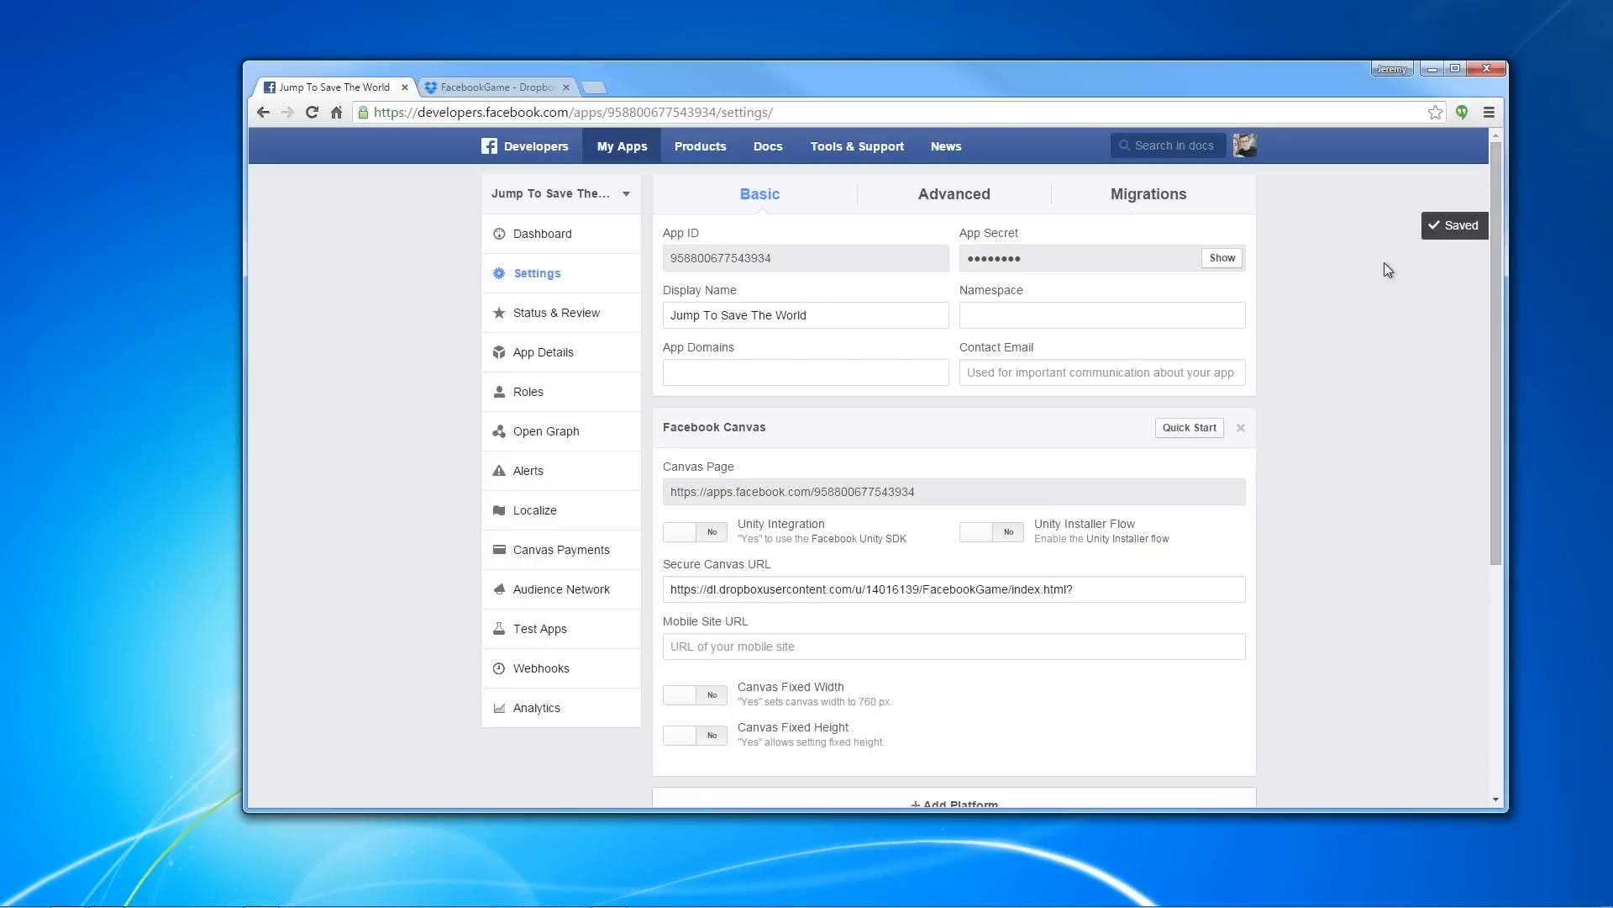
# In App Details, enter the short description "Jump to save the world" and the tagline "he jumped and saved the universe"
pyautogui.click(612, 351)
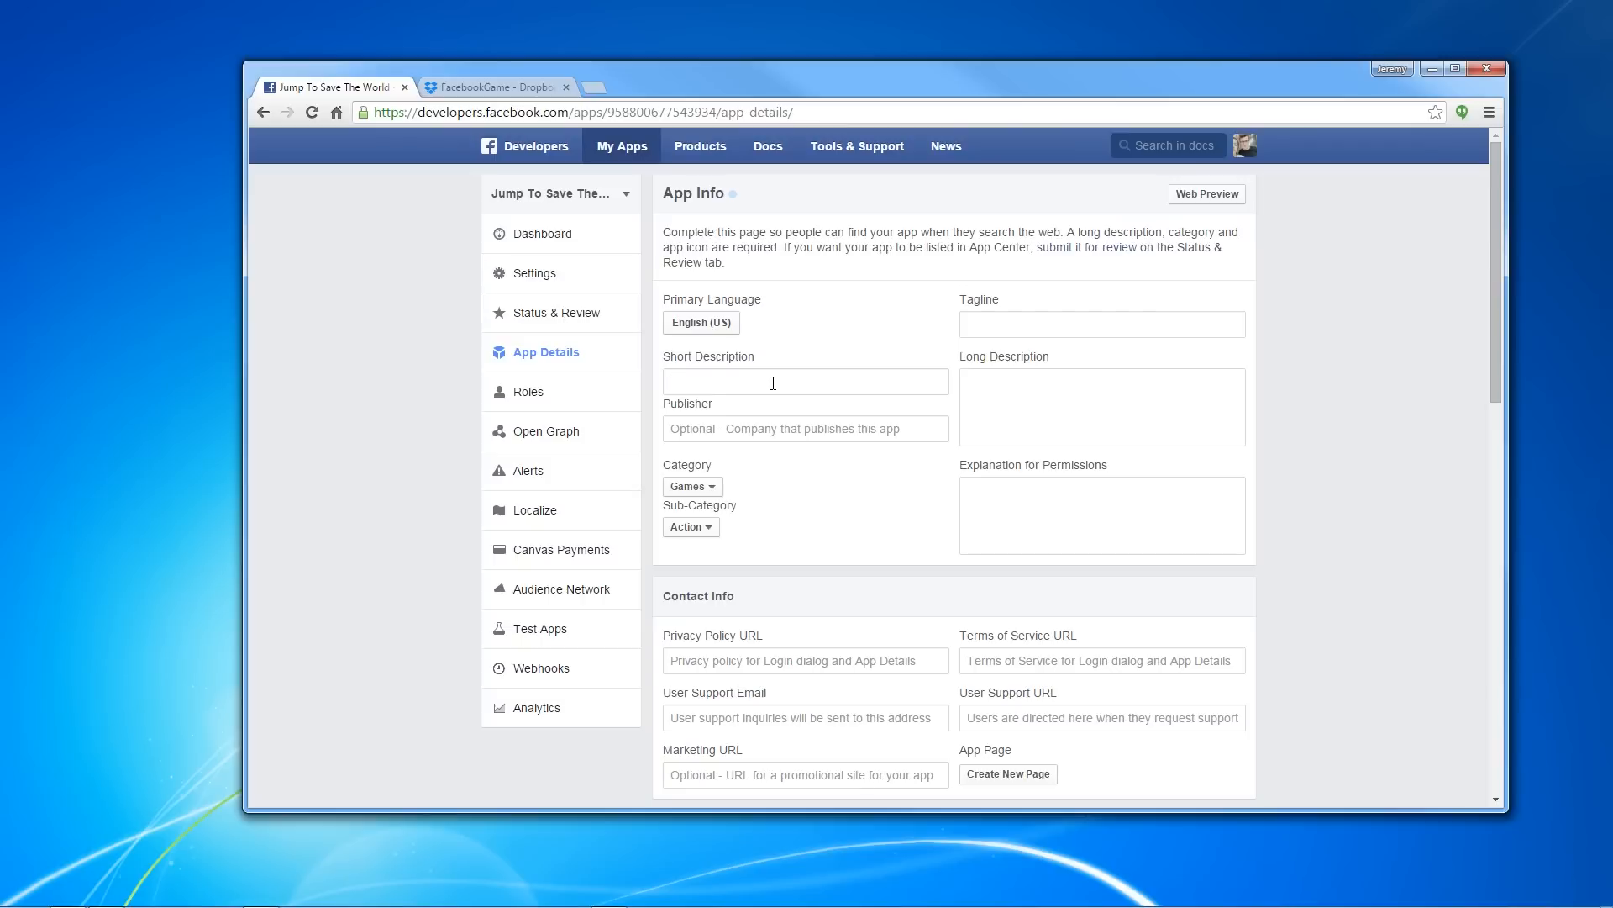
pyautogui.click(773, 383)
pyautogui.write('COnstru')
pyautogui.press('BackSpace')
pyautogui.press('BackSpace')
pyautogui.press('BackSpace')
pyautogui.press('BackSpace')
pyautogui.press('BackSpace')
pyautogui.write('Jump to save the world')
pyautogui.click(1015, 325)
pyautogui.write('he jumped and saved the universe')
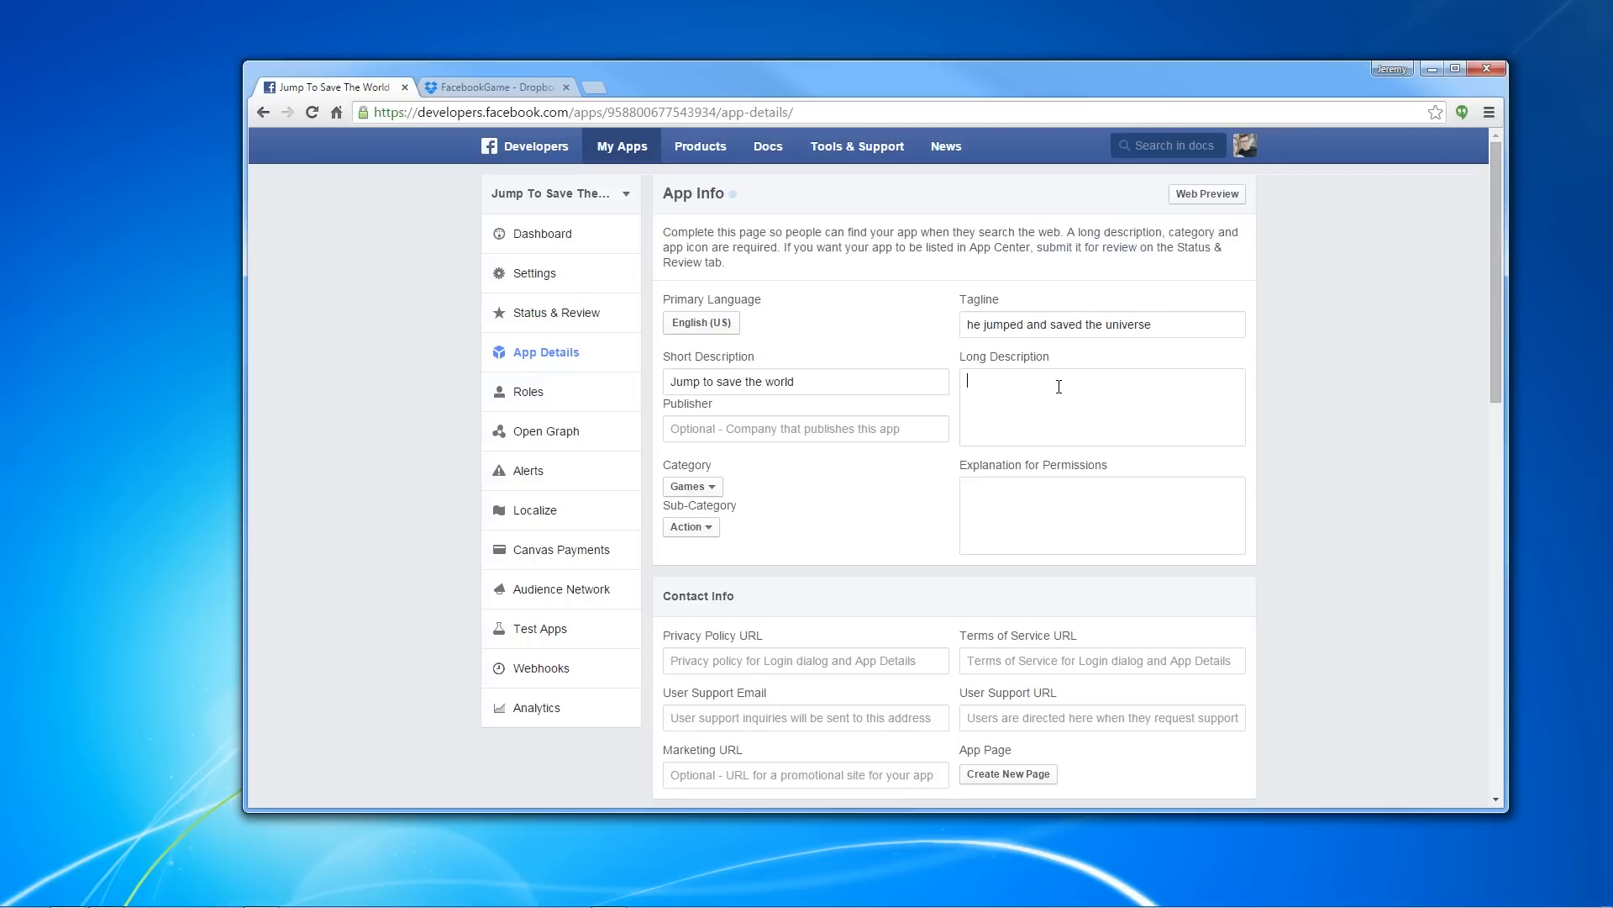
# Check the contact info, icons and promotional images sections of App Details and save the changes
pyautogui.scroll(-1, 1027, 438)
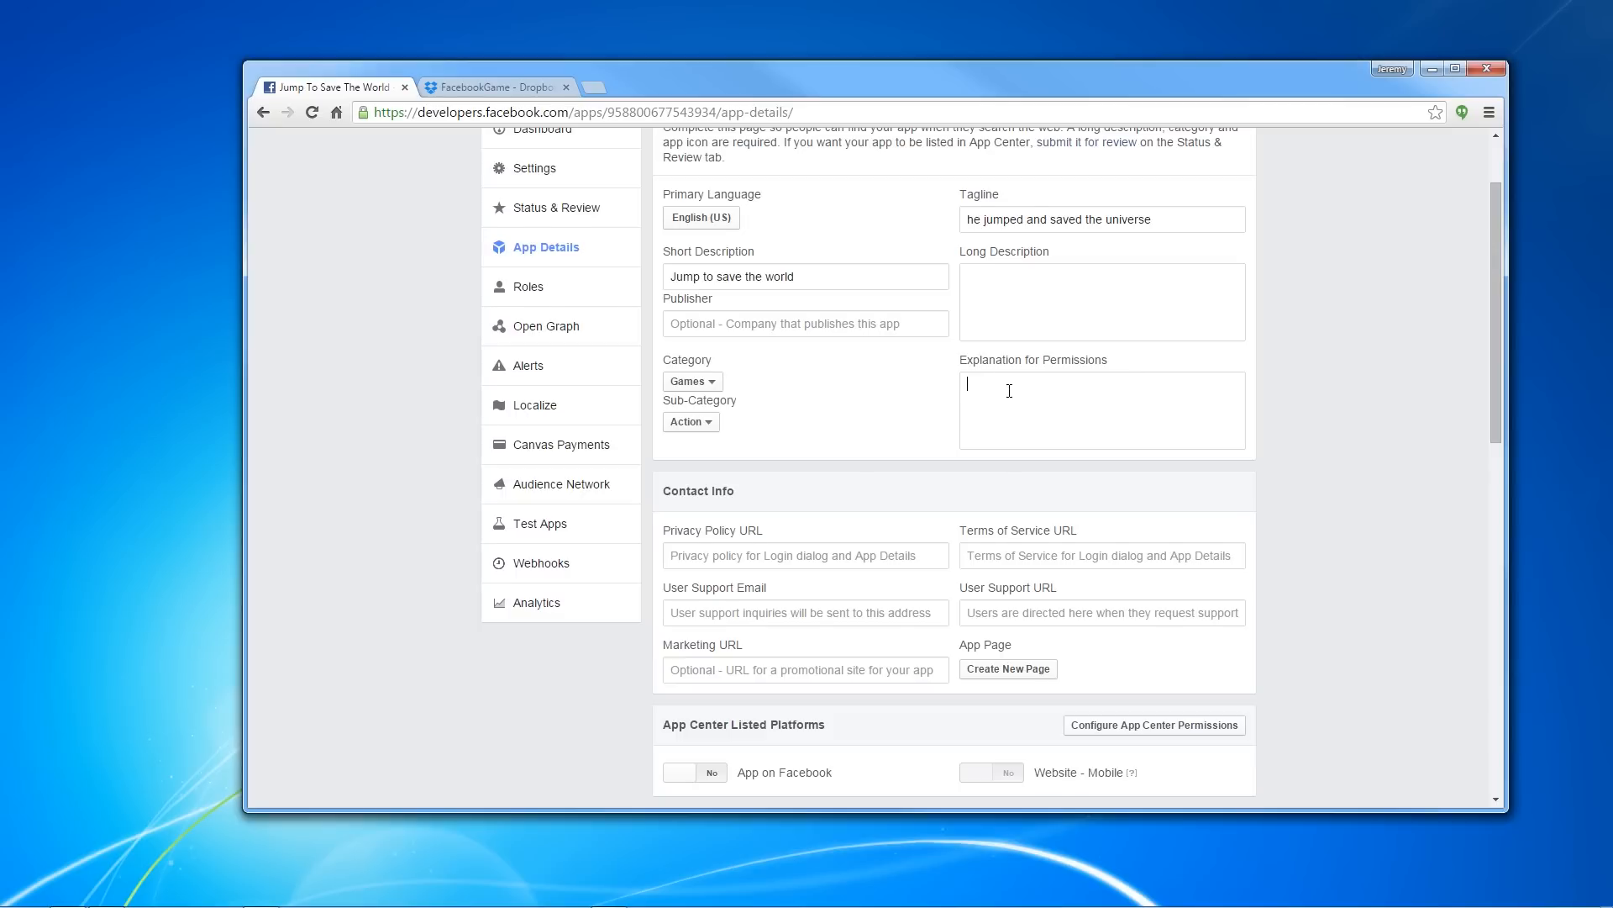
pyautogui.scroll(-1, 895, 463)
pyautogui.scroll(-1, 820, 479)
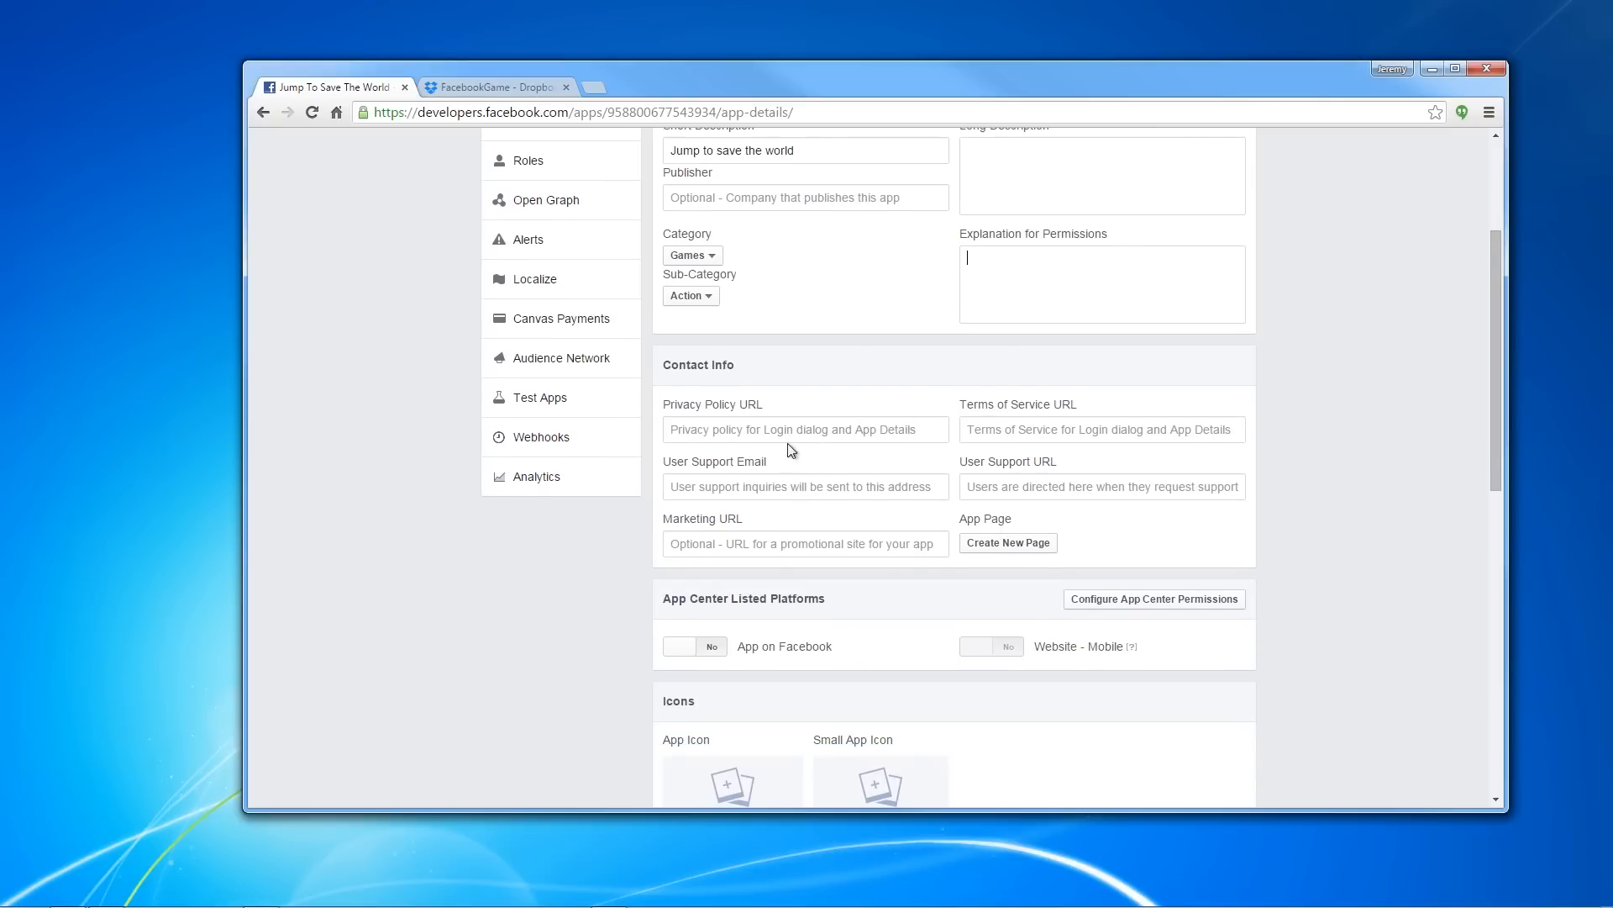
pyautogui.click(893, 483)
pyautogui.scroll(-4, 893, 483)
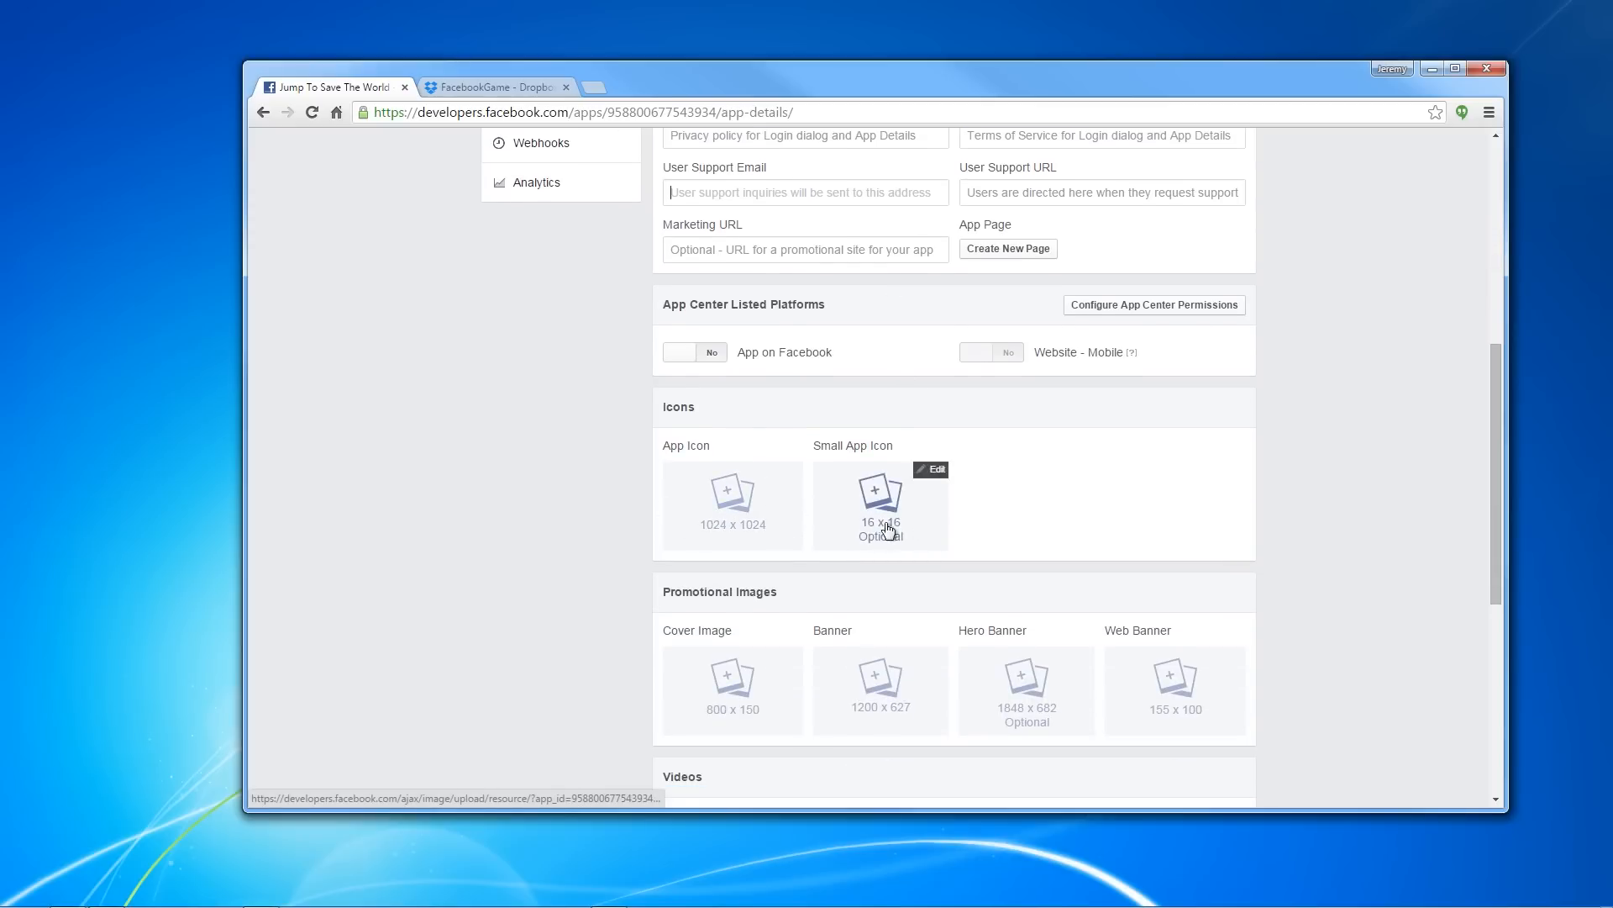
pyautogui.scroll(-2, 659, 576)
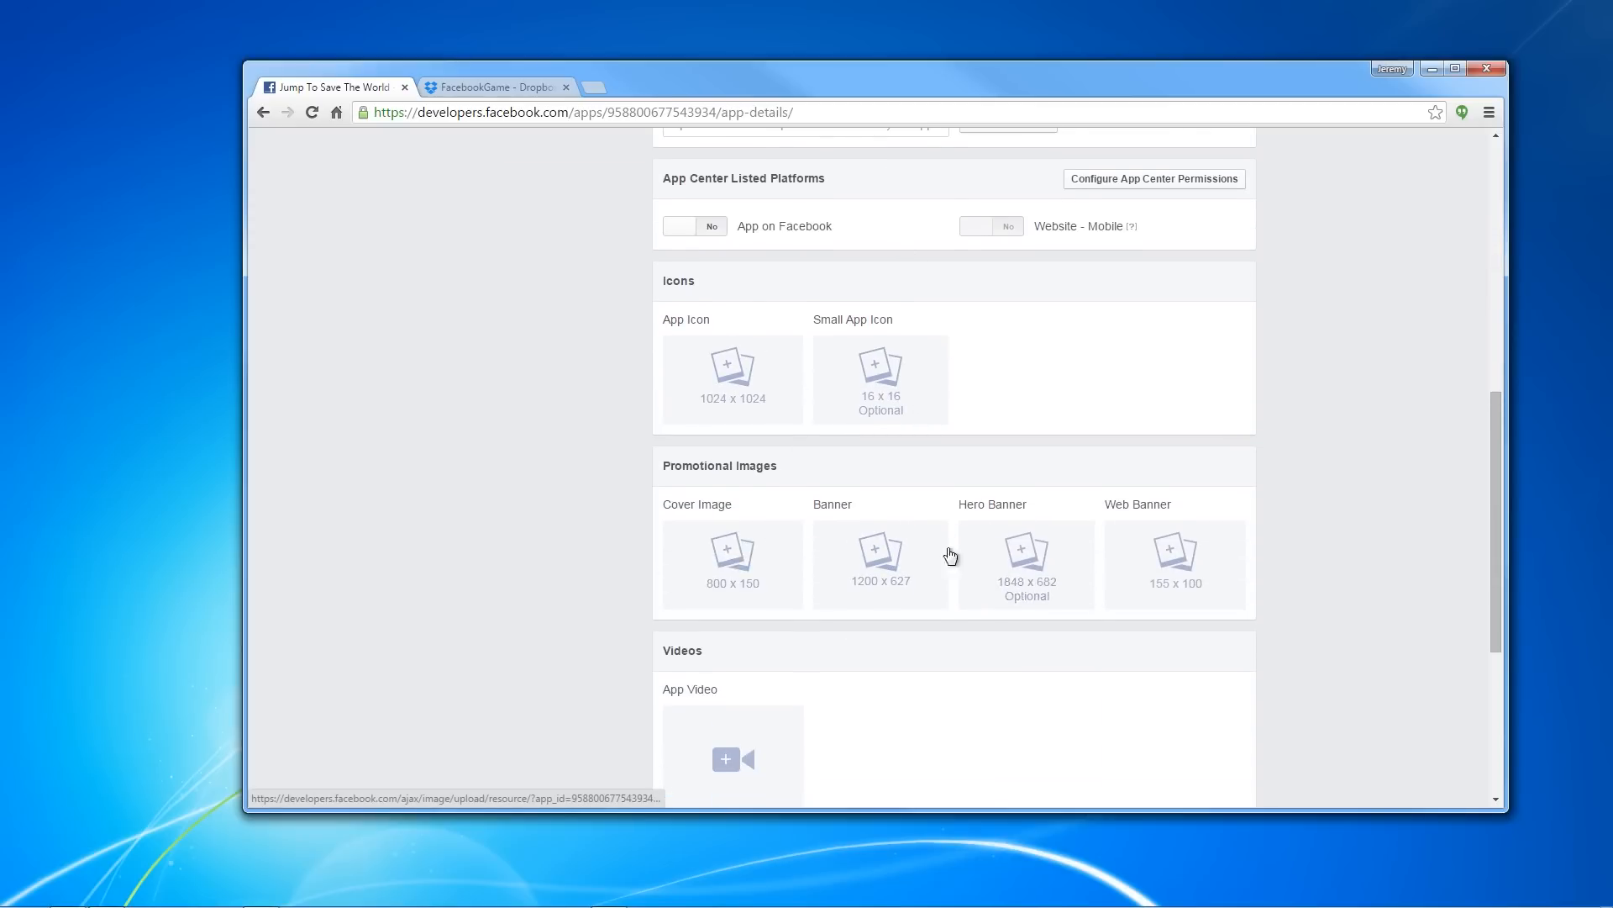
pyautogui.scroll(-2, 947, 554)
pyautogui.scroll(3, 819, 442)
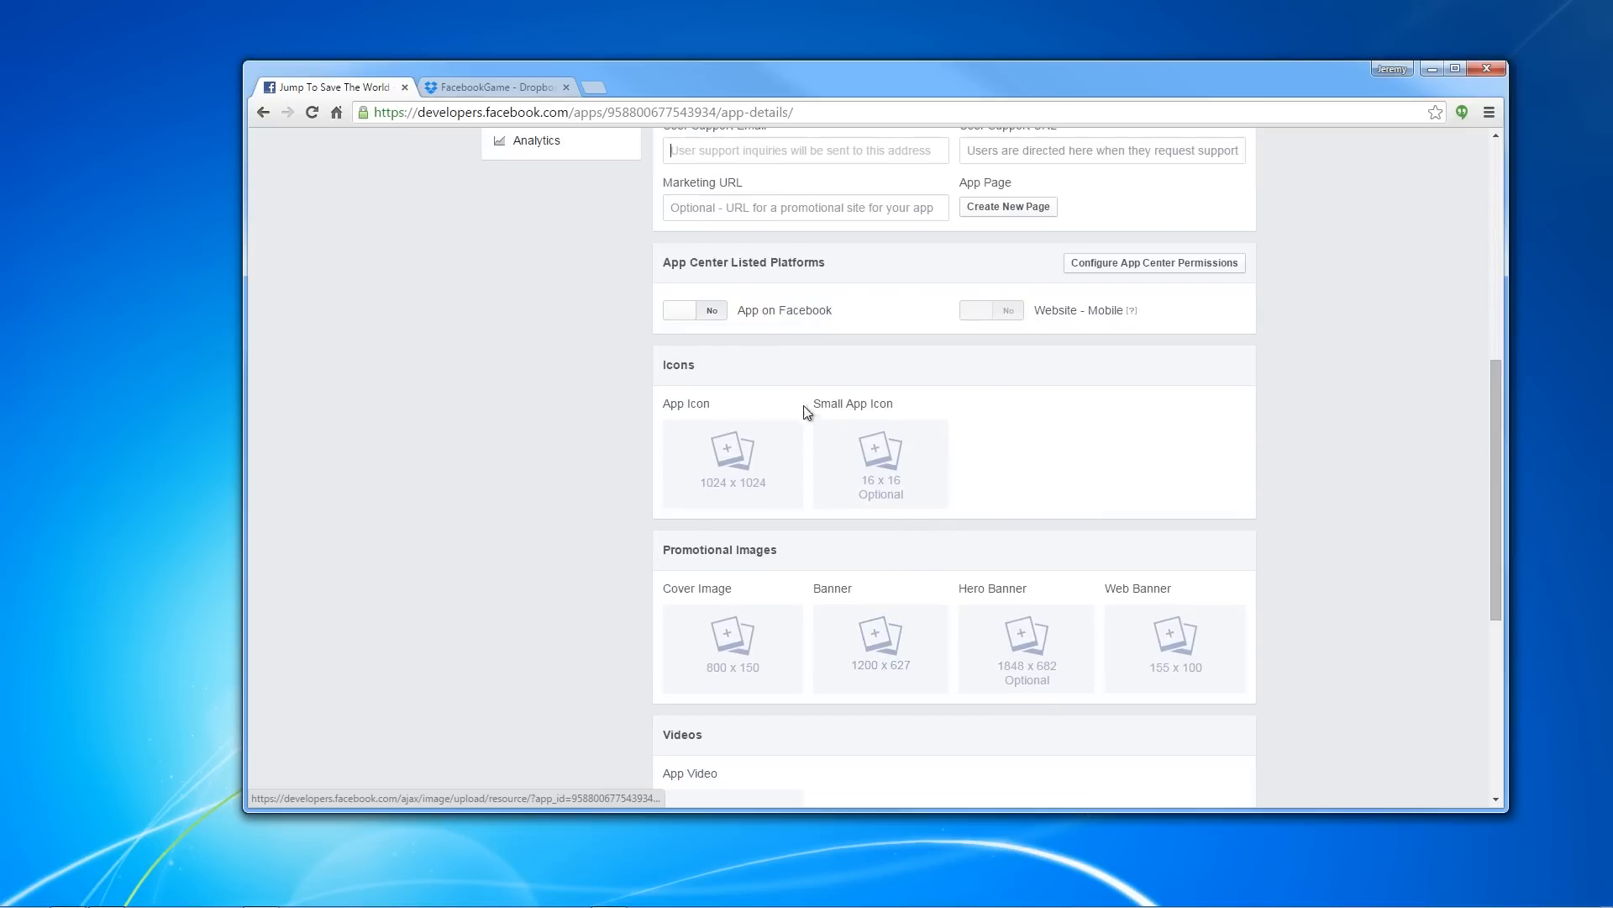
pyautogui.scroll(-3, 1152, 612)
pyautogui.click(1224, 709)
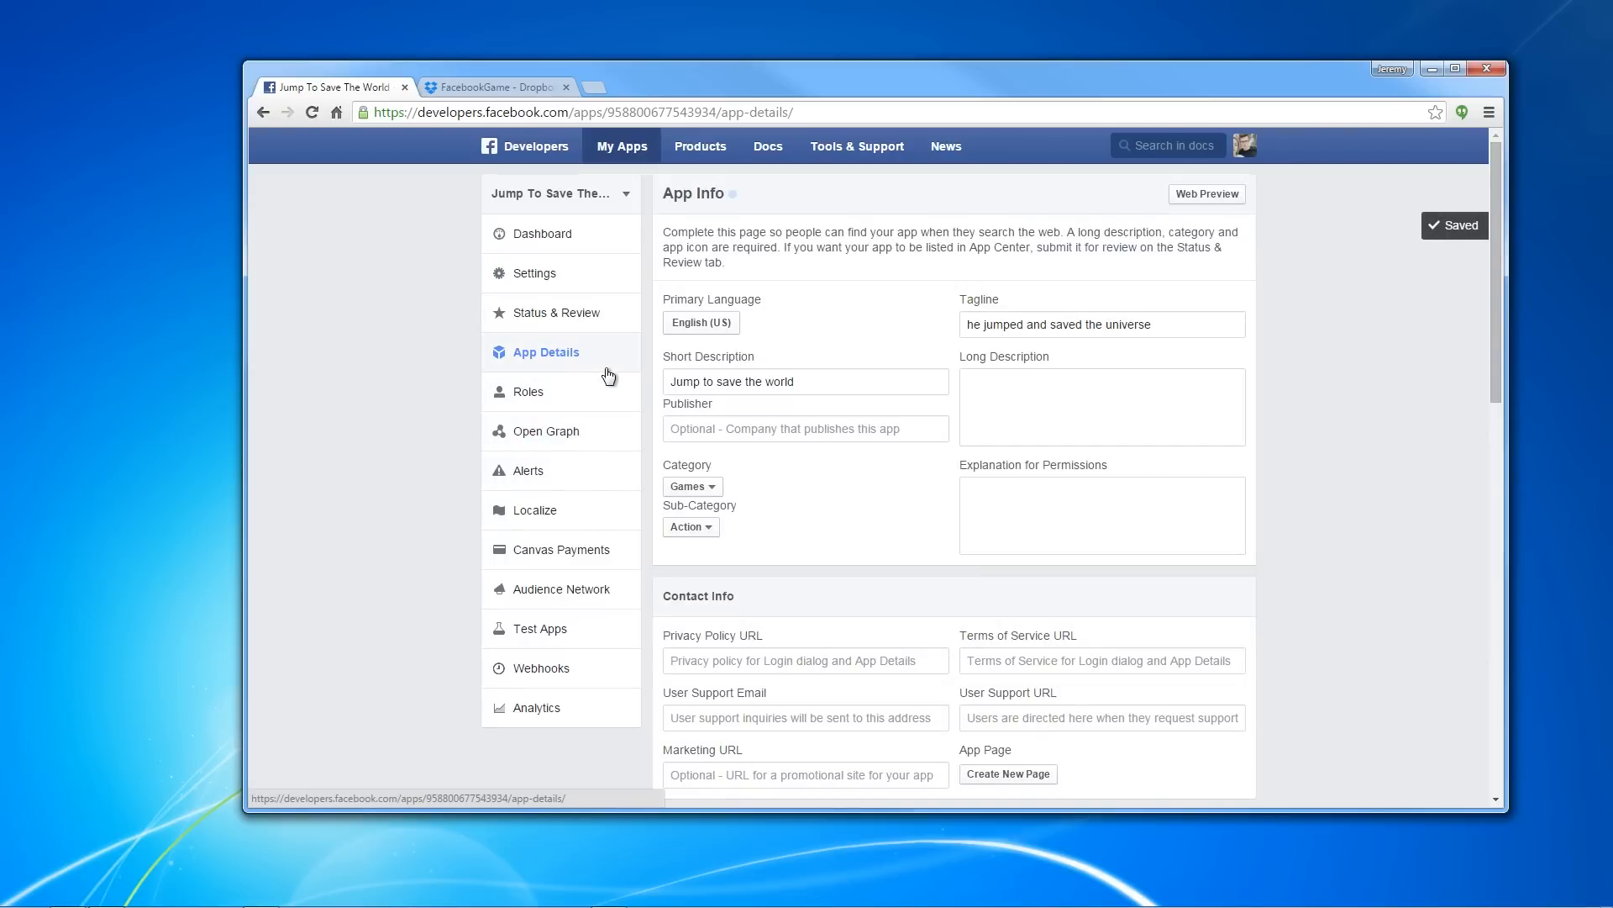
# Examine the items that can be submitted for approval under Status & Review, including App Details, and return to the app's dashboard
pyautogui.click(584, 313)
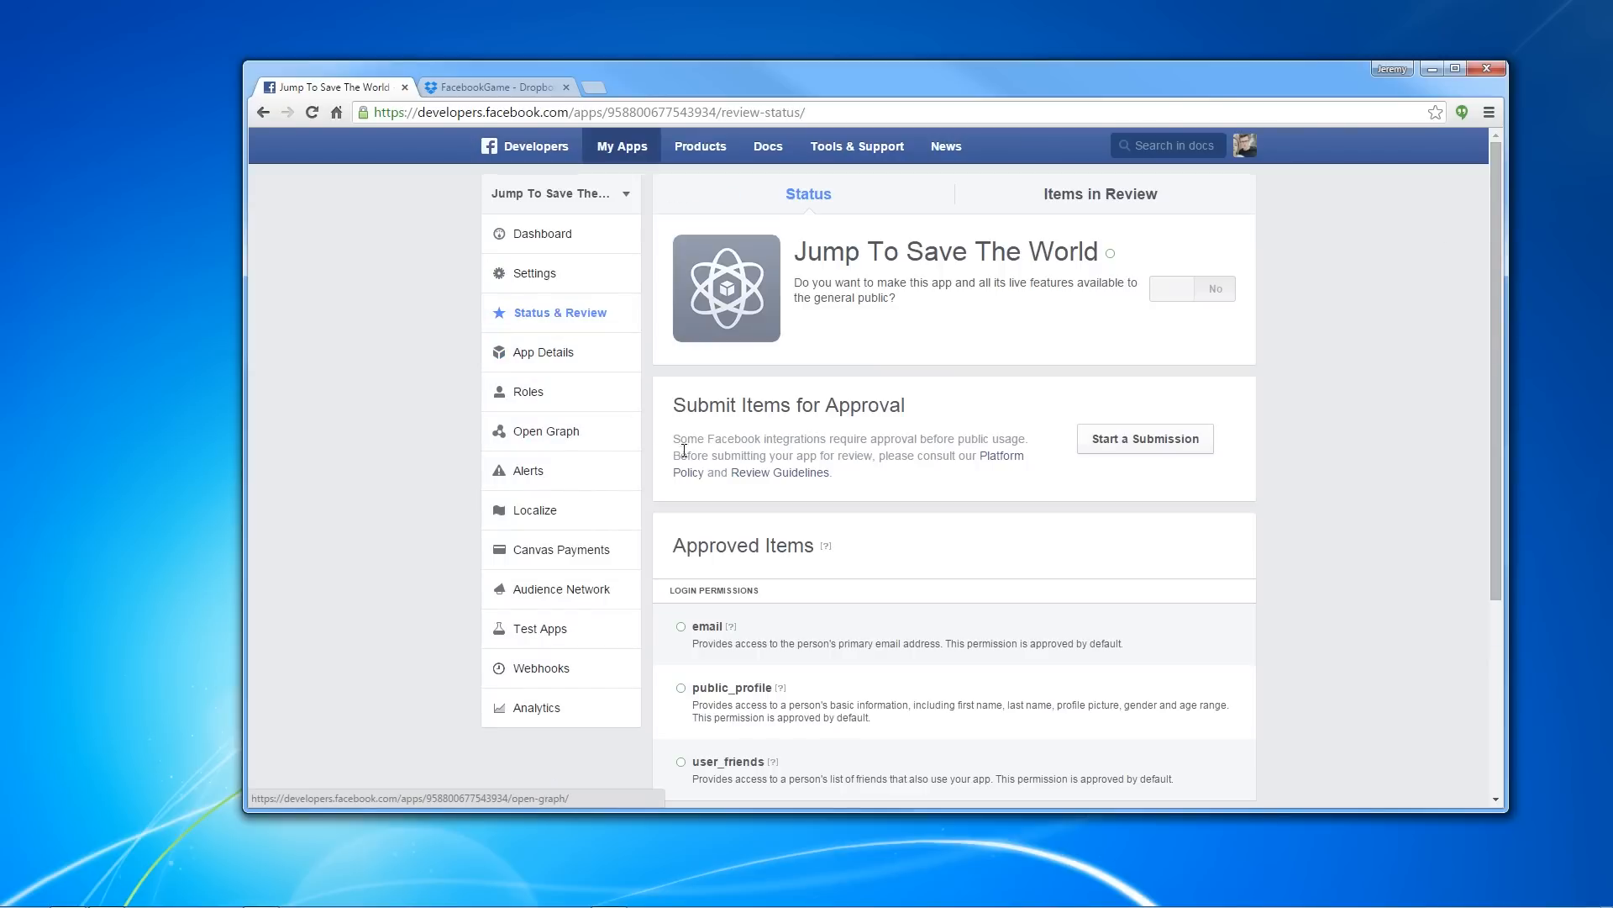
pyautogui.click(1079, 449)
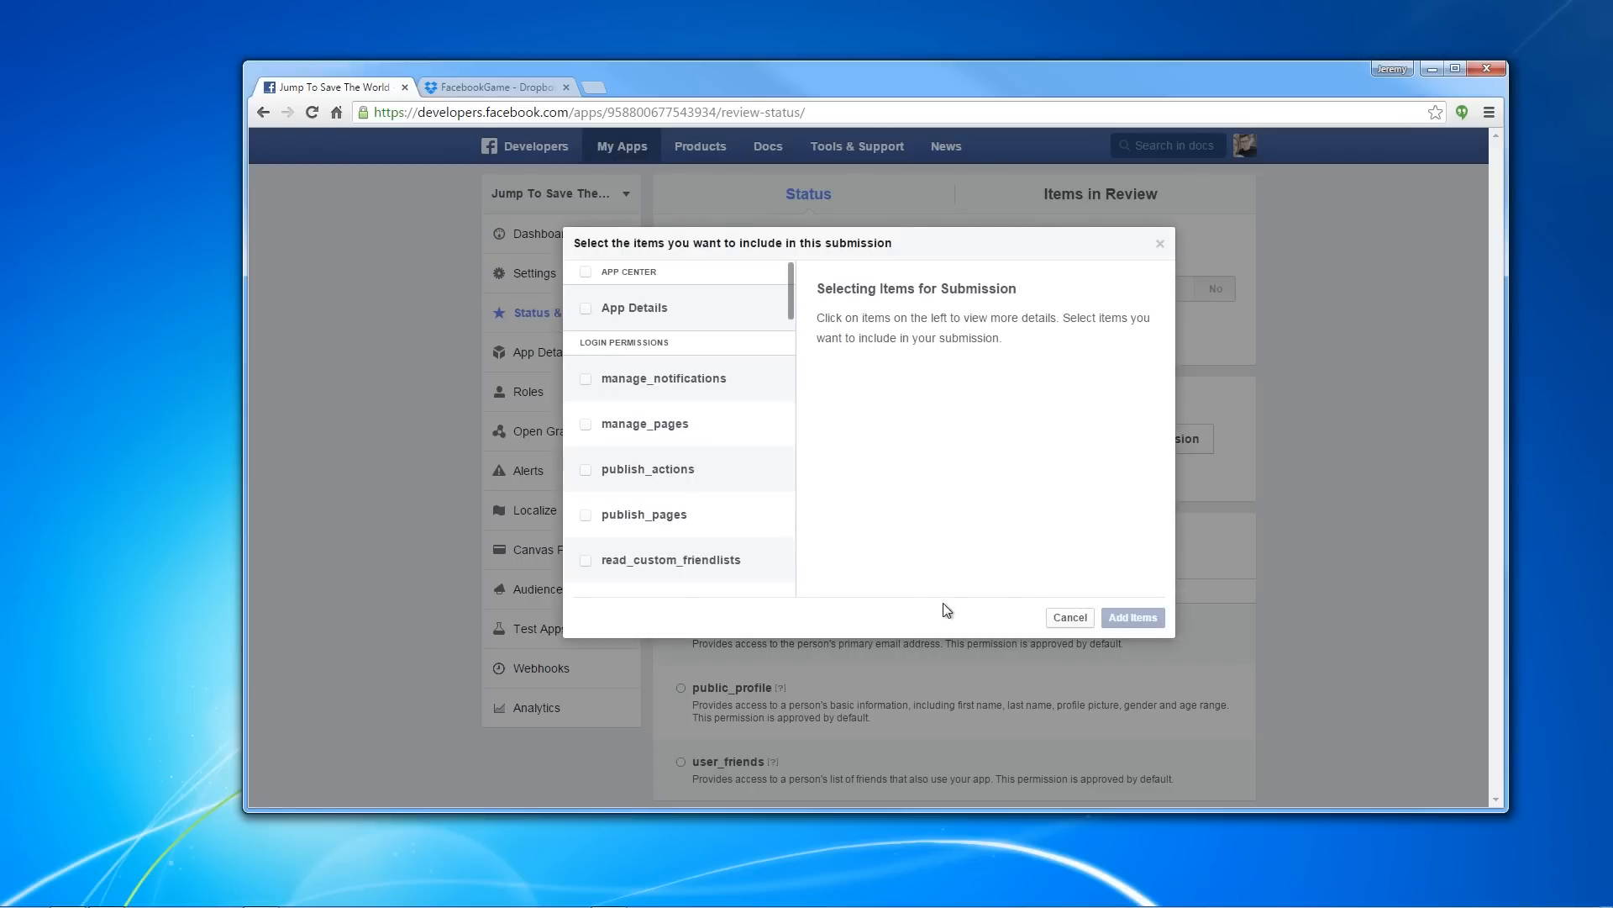
pyautogui.click(1067, 617)
pyautogui.click(555, 367)
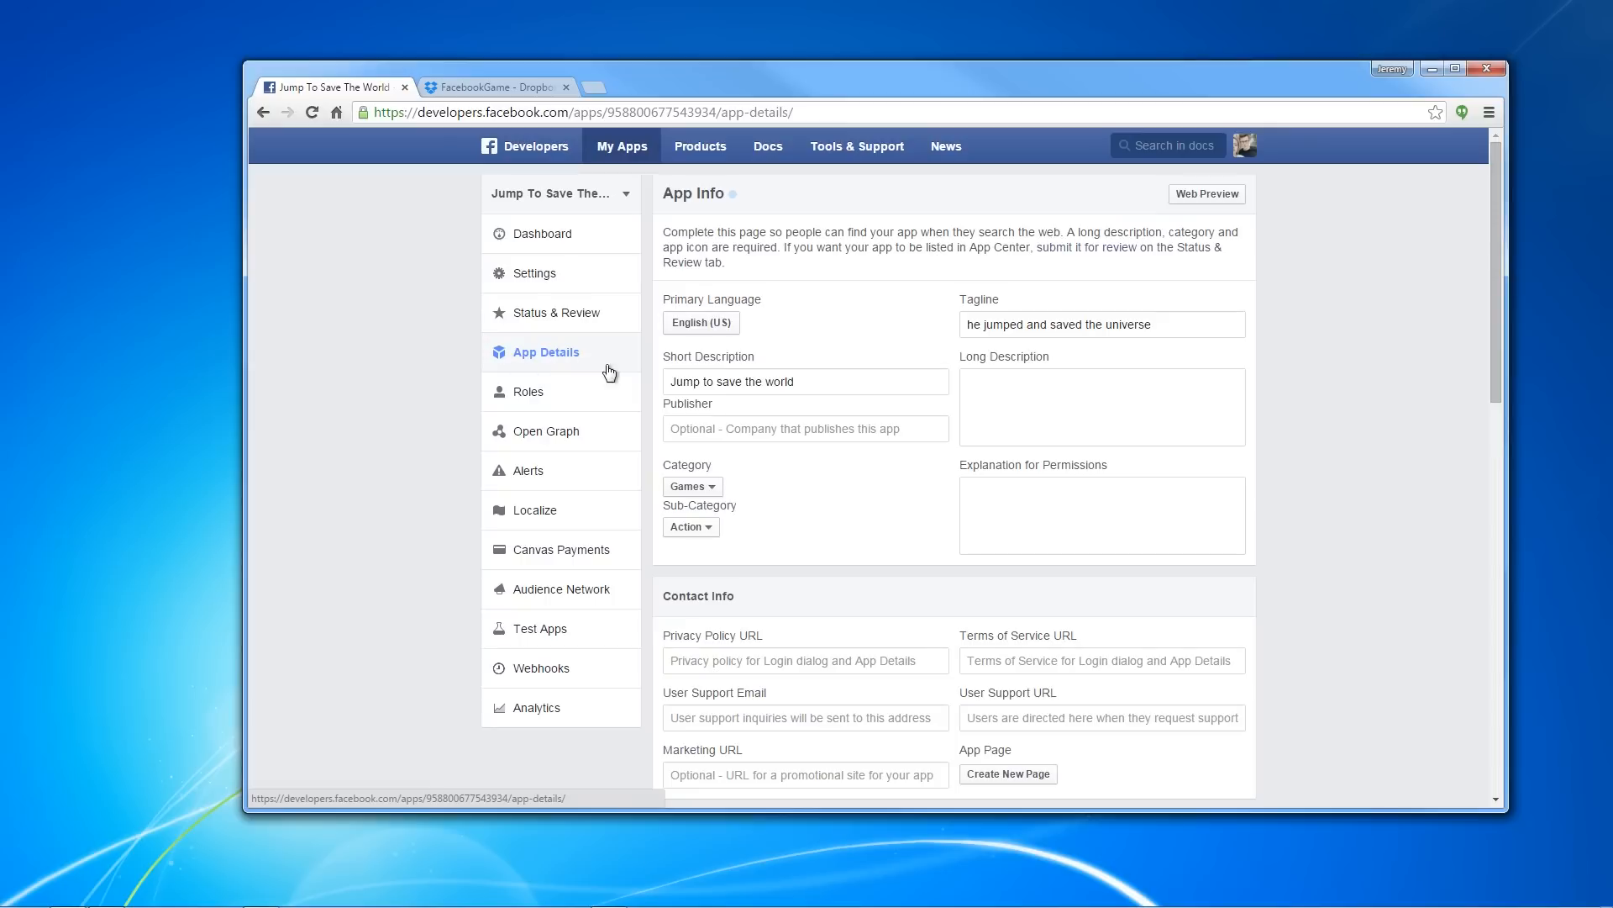
pyautogui.click(588, 313)
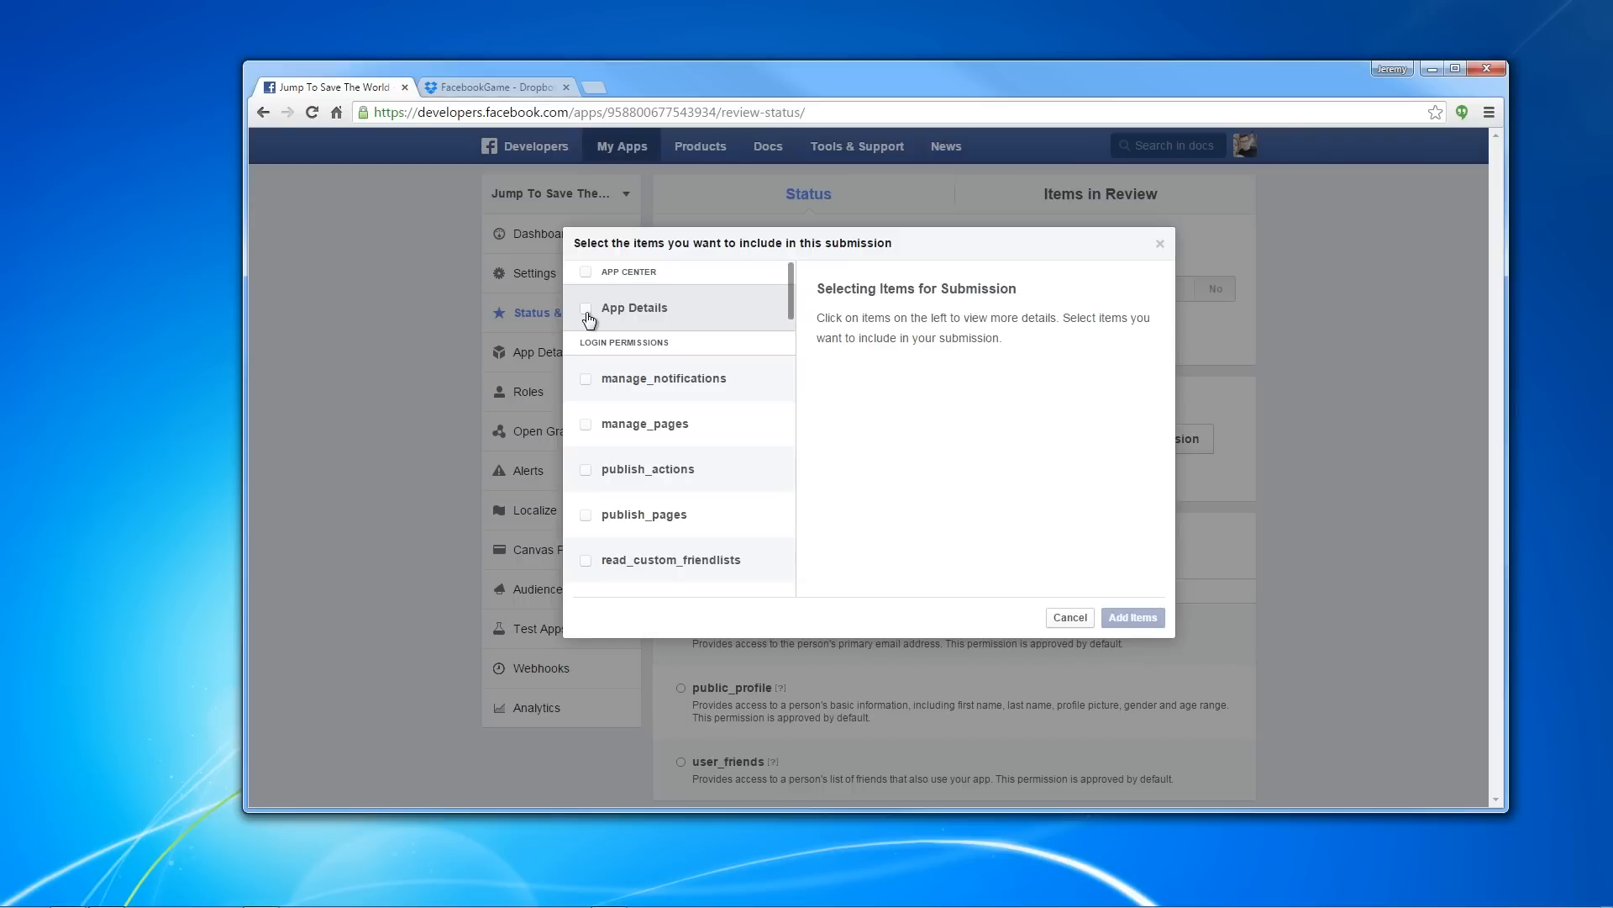
pyautogui.click(587, 309)
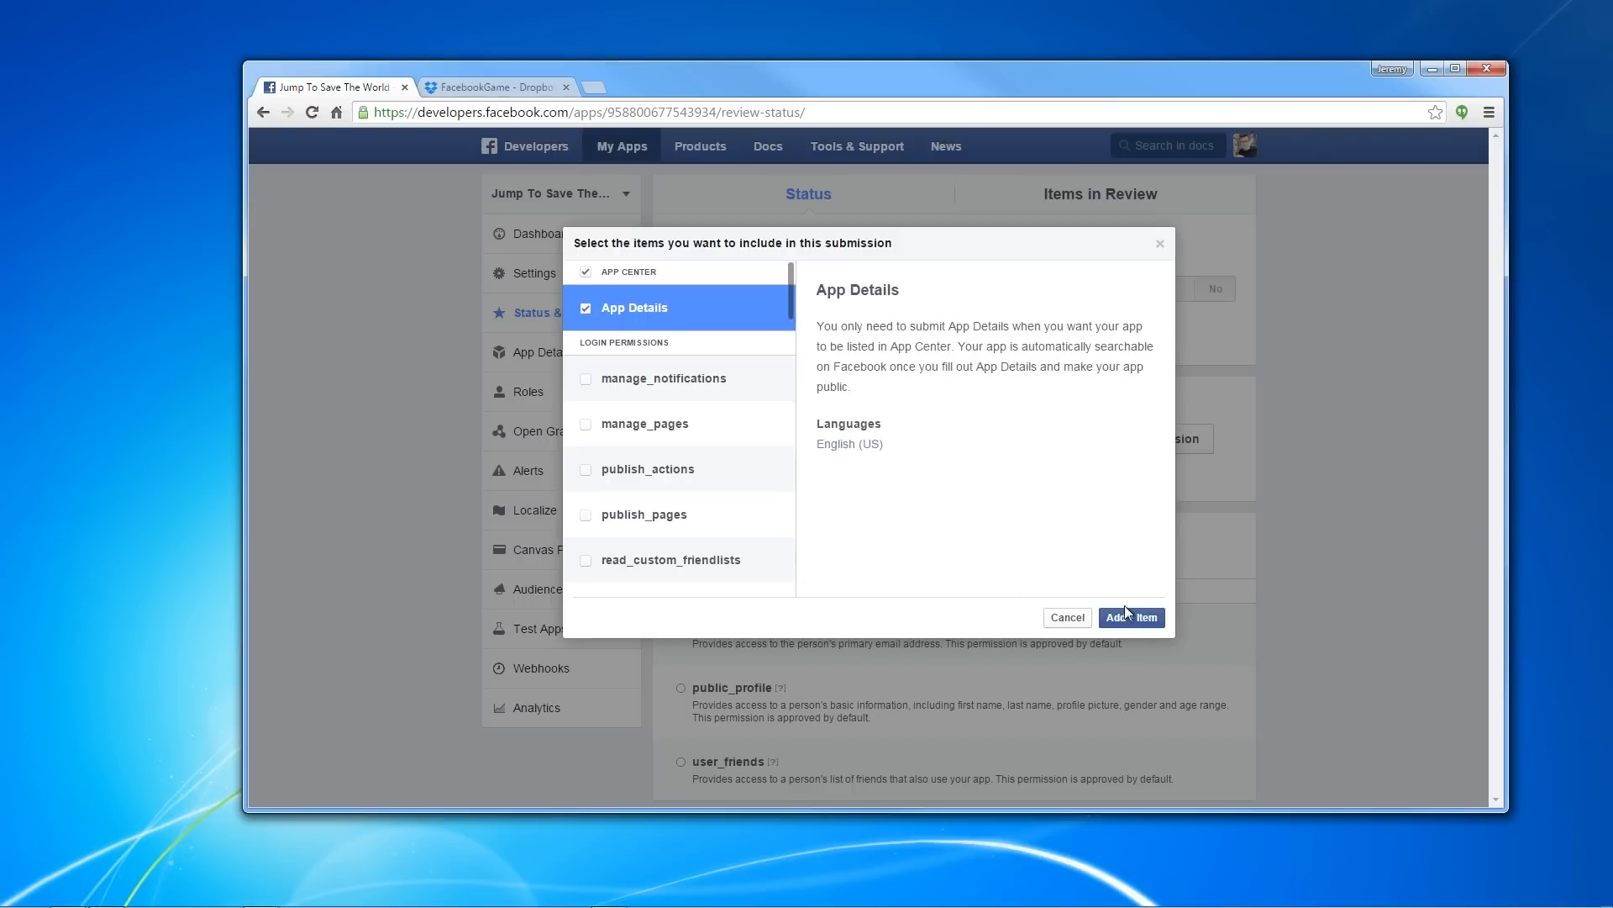
pyautogui.click(1068, 618)
pyautogui.scroll(-3, 1002, 570)
pyautogui.scroll(3, 1012, 555)
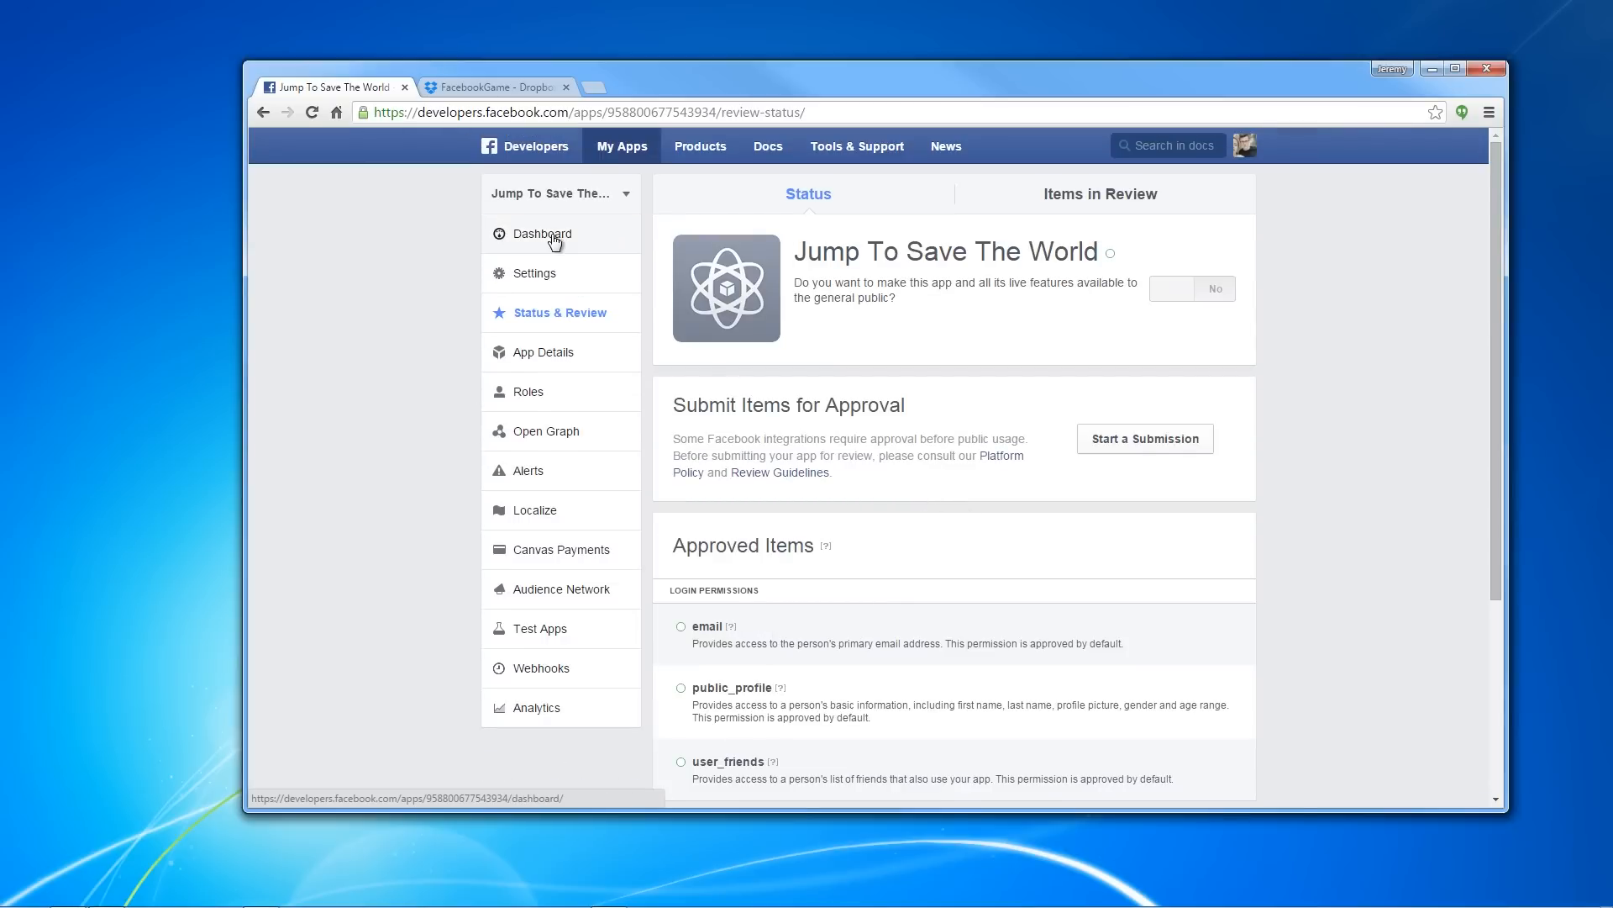
pyautogui.click(515, 235)
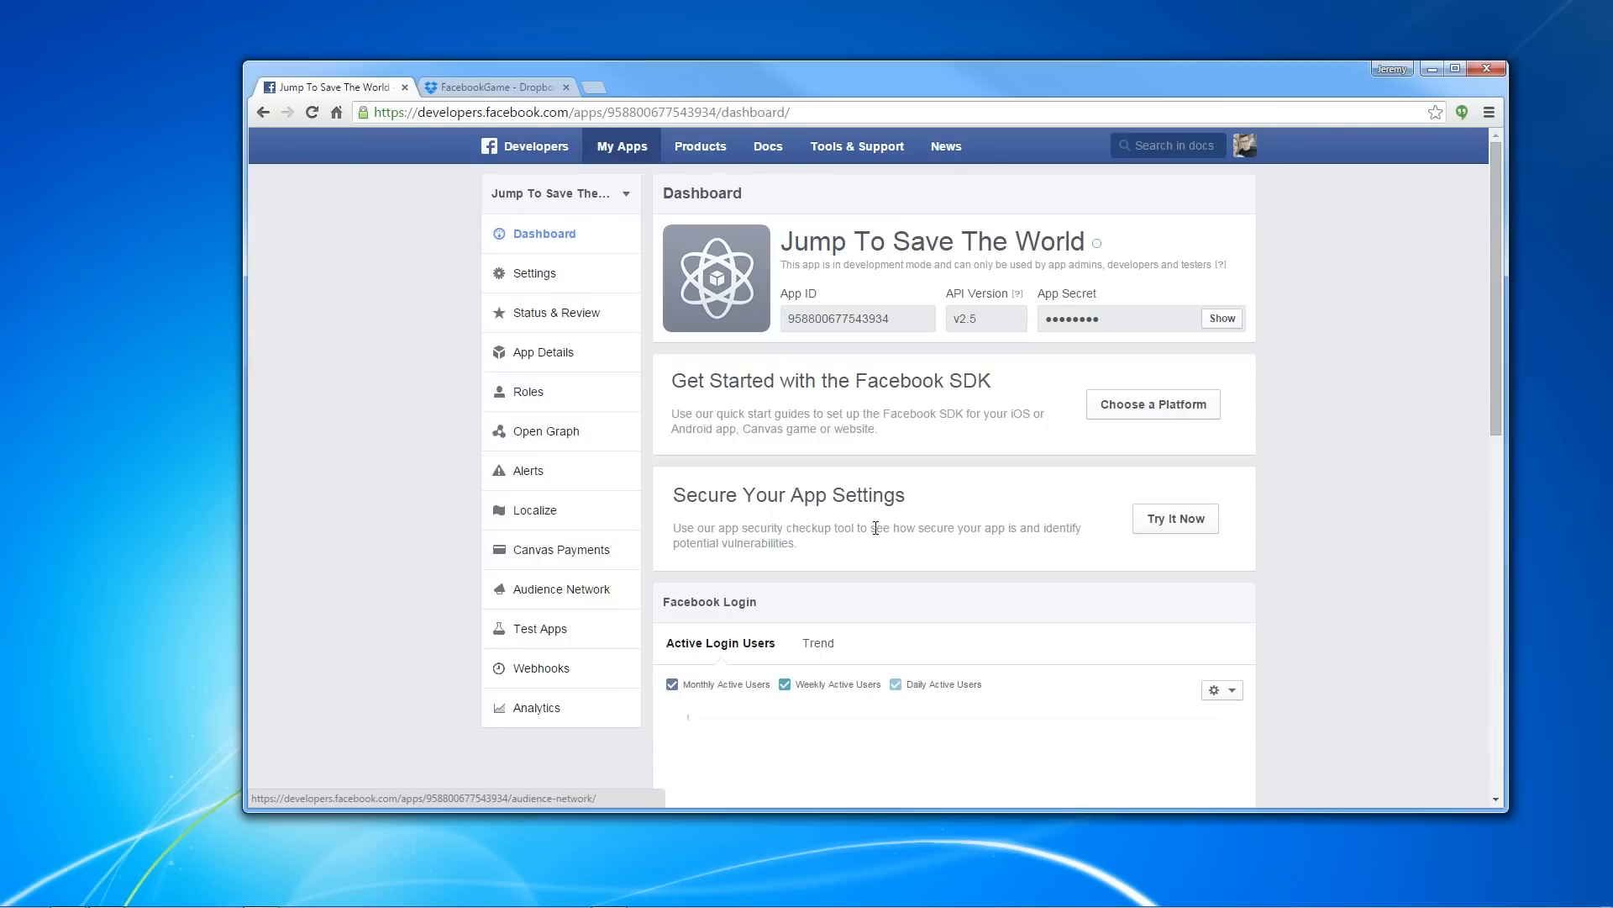
pyautogui.scroll(-1, 989, 517)
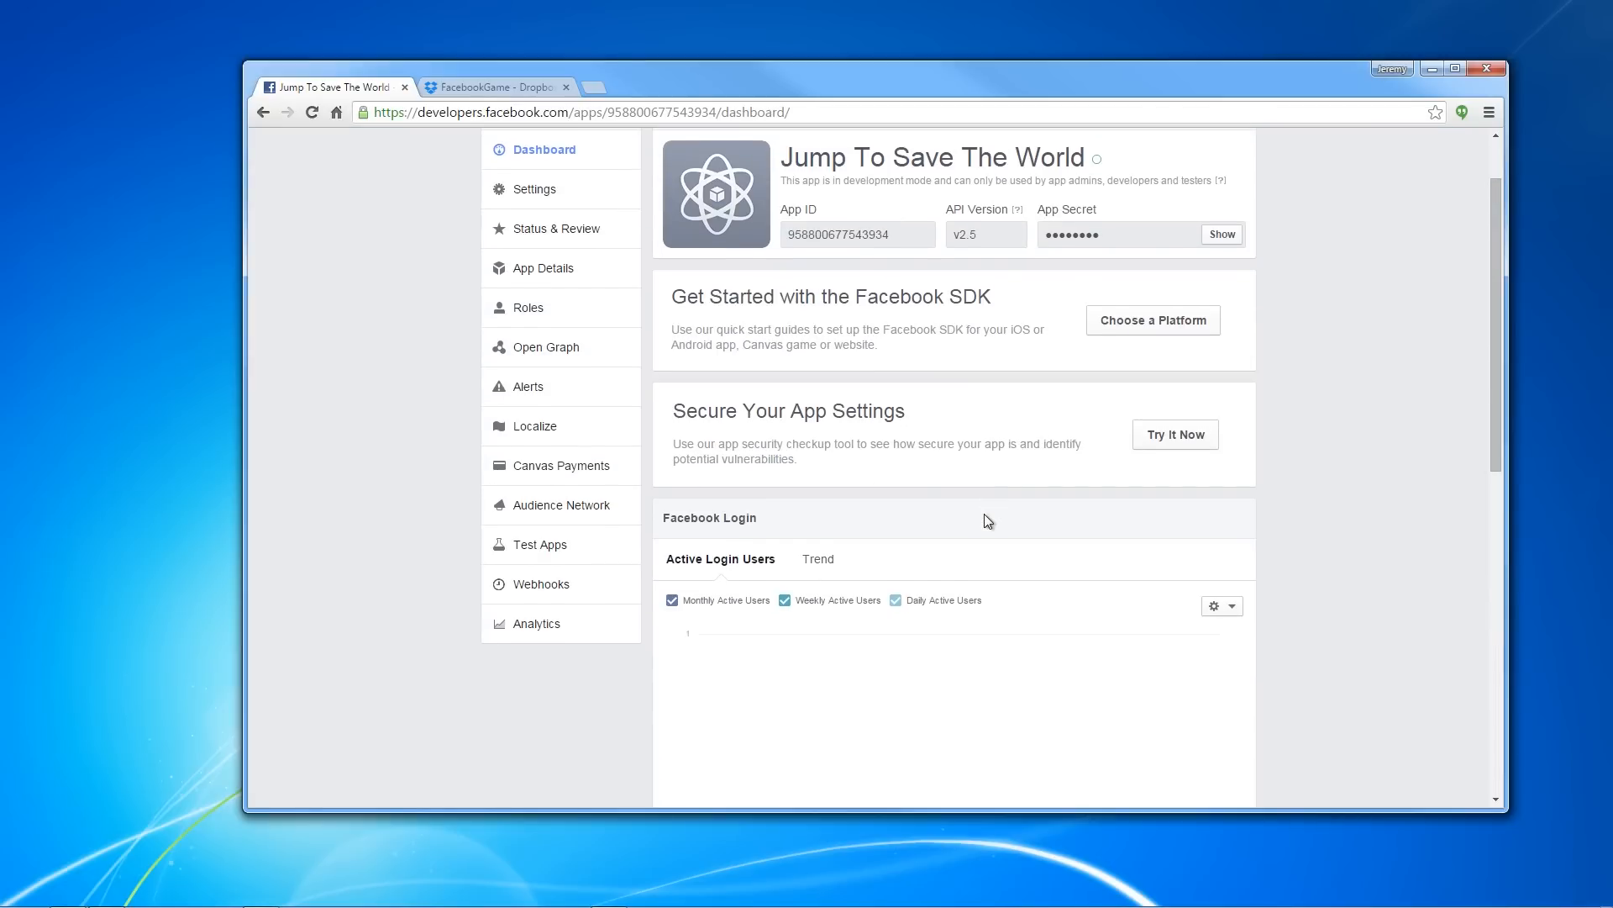
pyautogui.scroll(1, 949, 427)
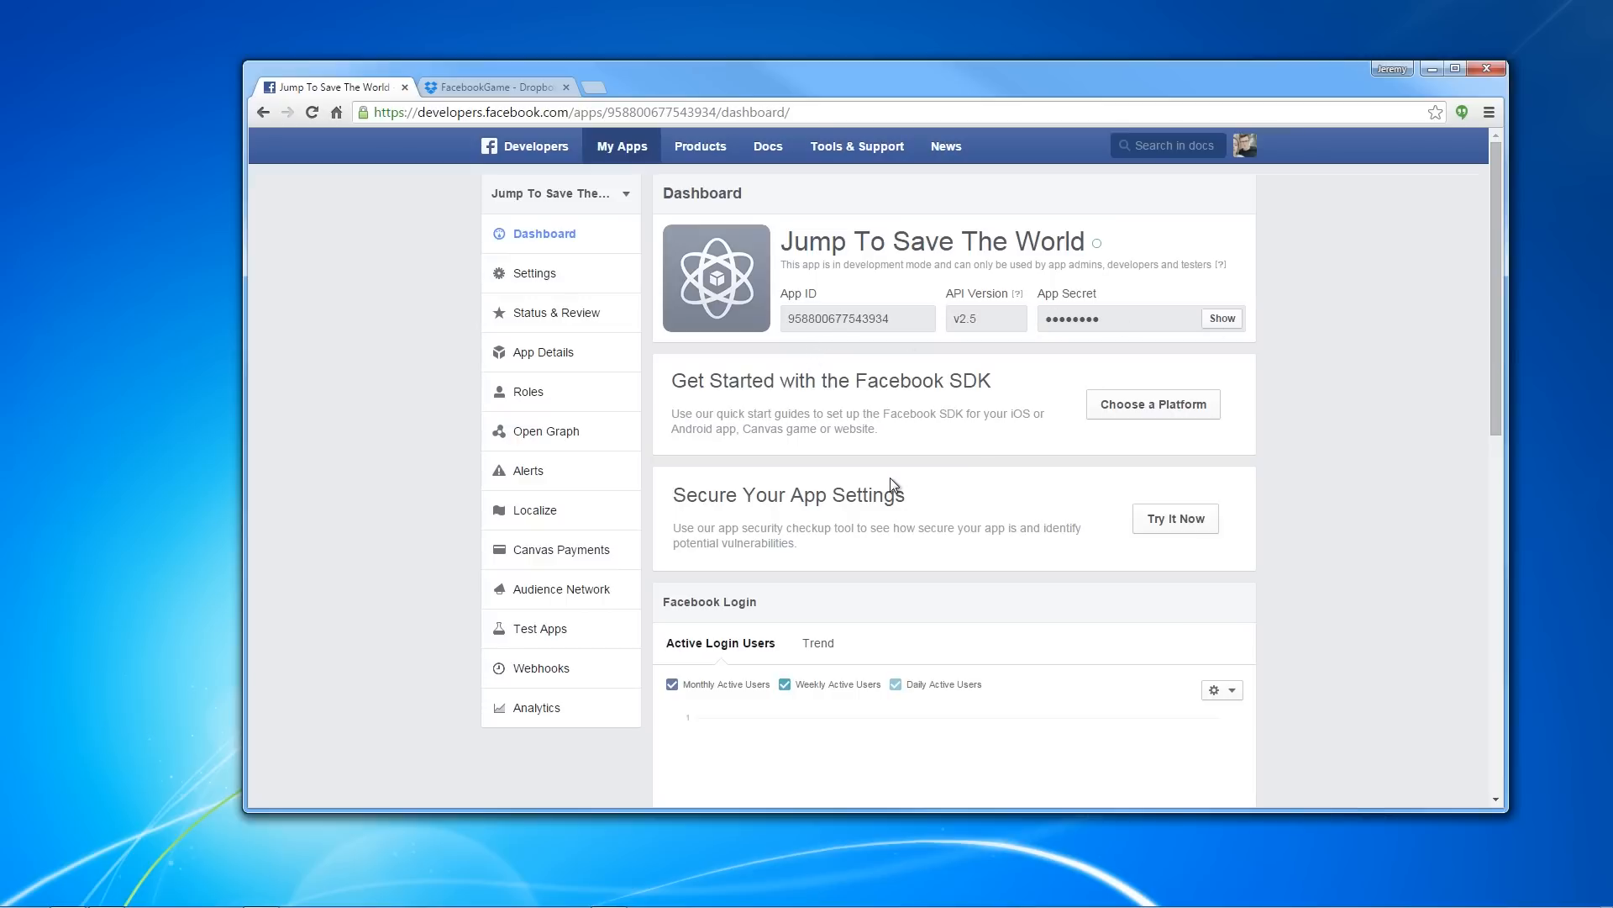
# Switch to Construct 2, maximize its window and look over the events in Event sheet 1
pyautogui.hotkey('alt', 'Tab')
pyautogui.hotkey('alt', 'Tab')
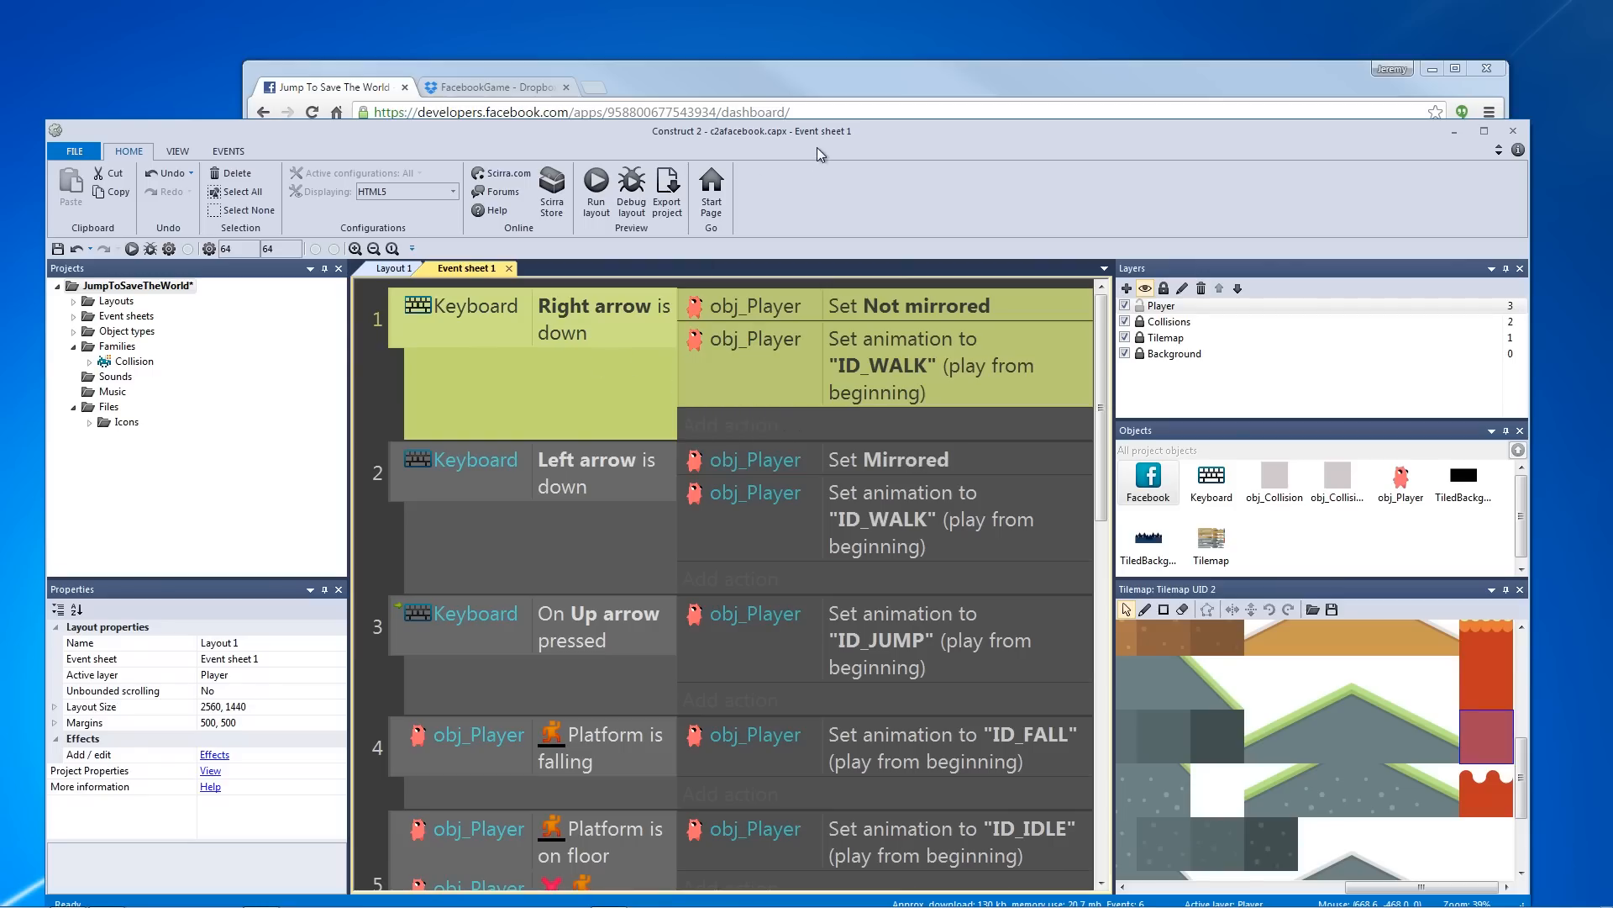
pyautogui.doubleClick(817, 148)
pyautogui.click(338, 239)
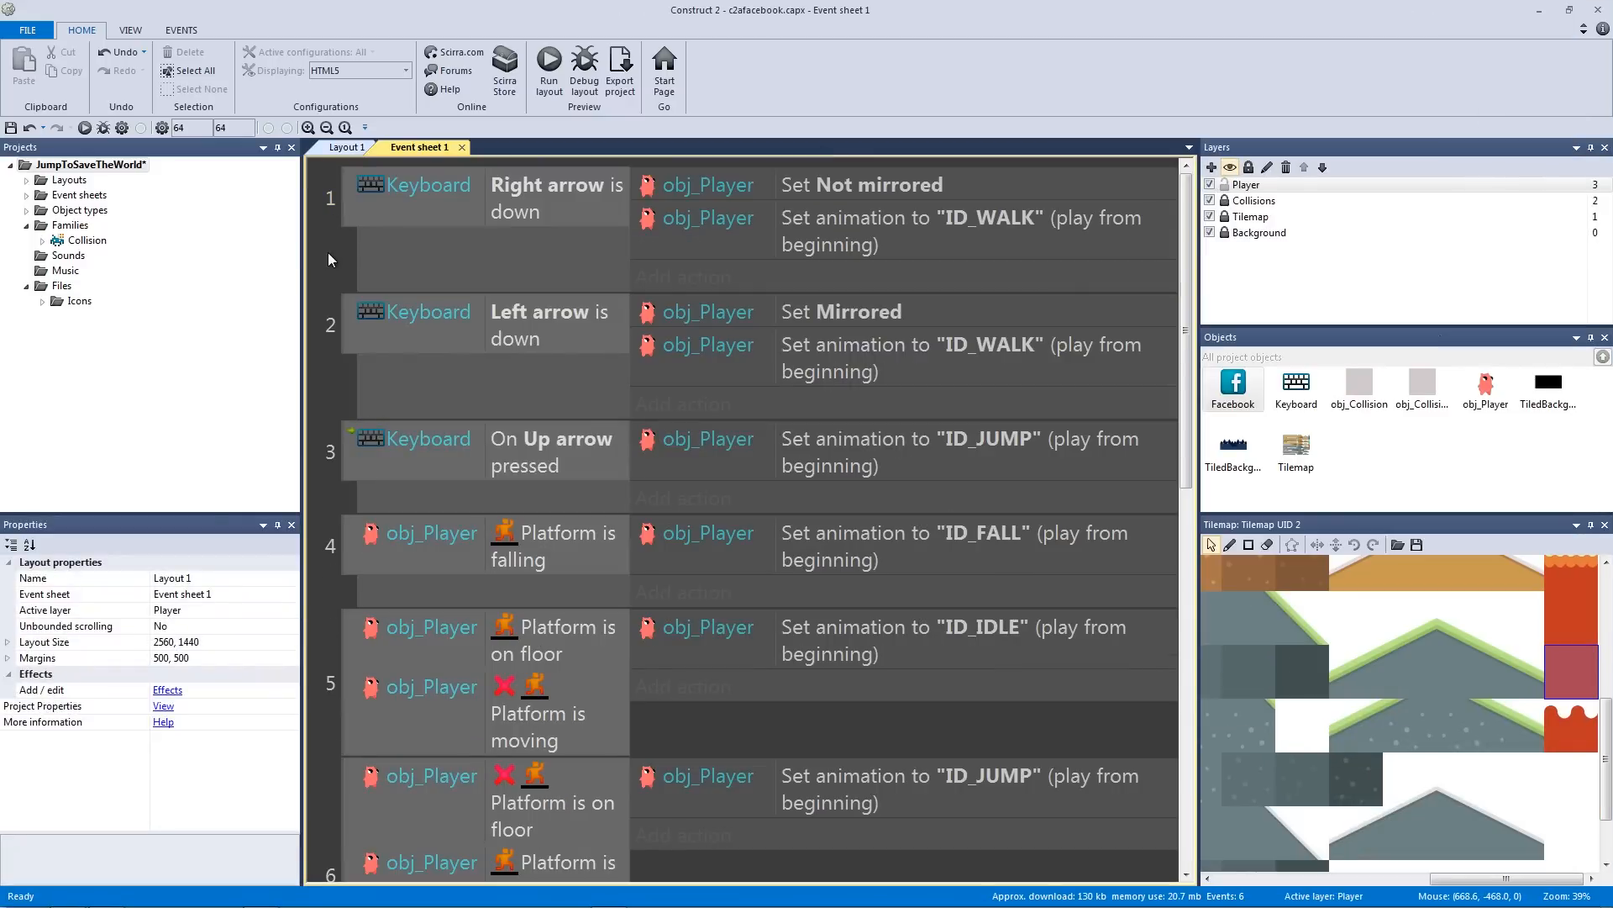
pyautogui.scroll(-3, 370, 294)
pyautogui.scroll(3, 395, 358)
# Look through the Facebook login and score conditions for a new event, and create the event with the Facebook condition Is ready
pyautogui.doubleClick(339, 261)
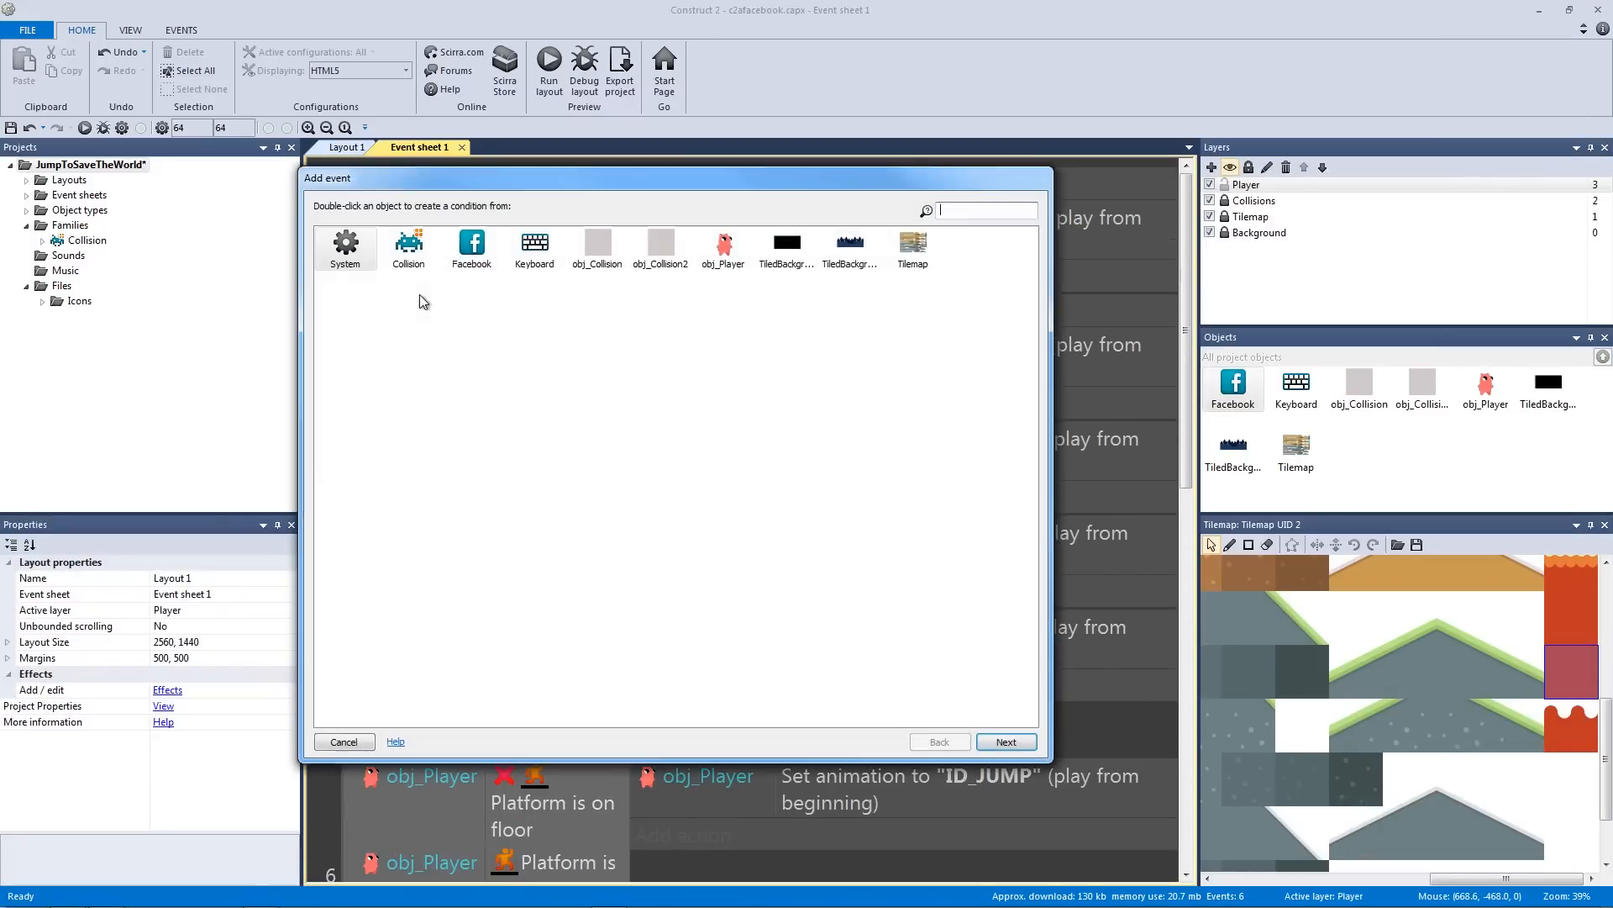
pyautogui.doubleClick(474, 245)
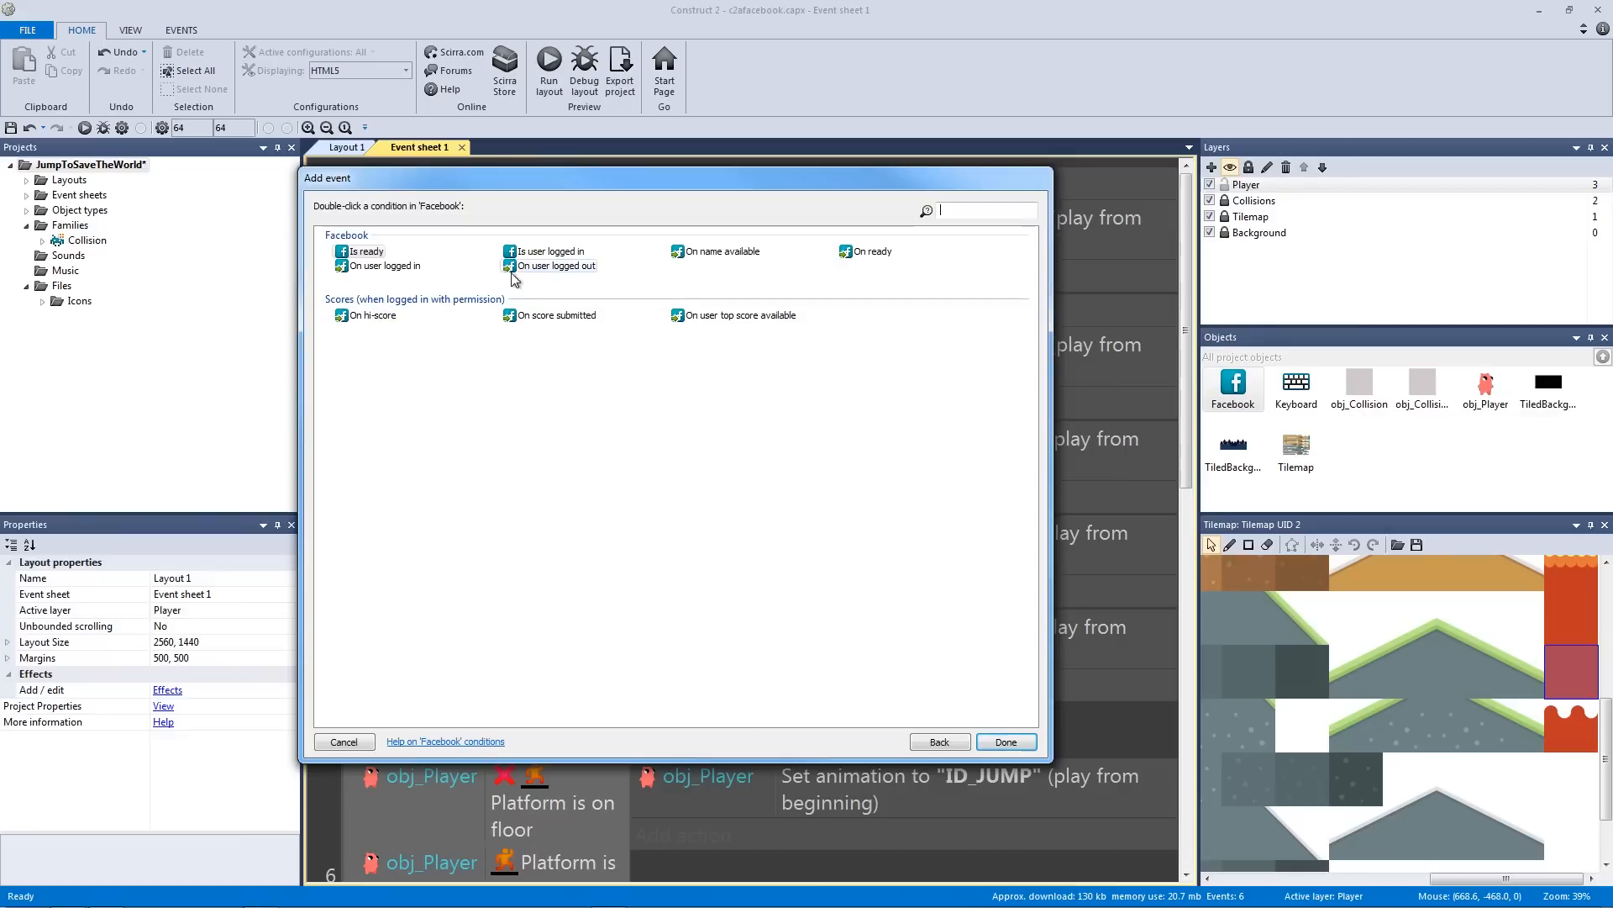
pyautogui.click(374, 316)
pyautogui.click(556, 315)
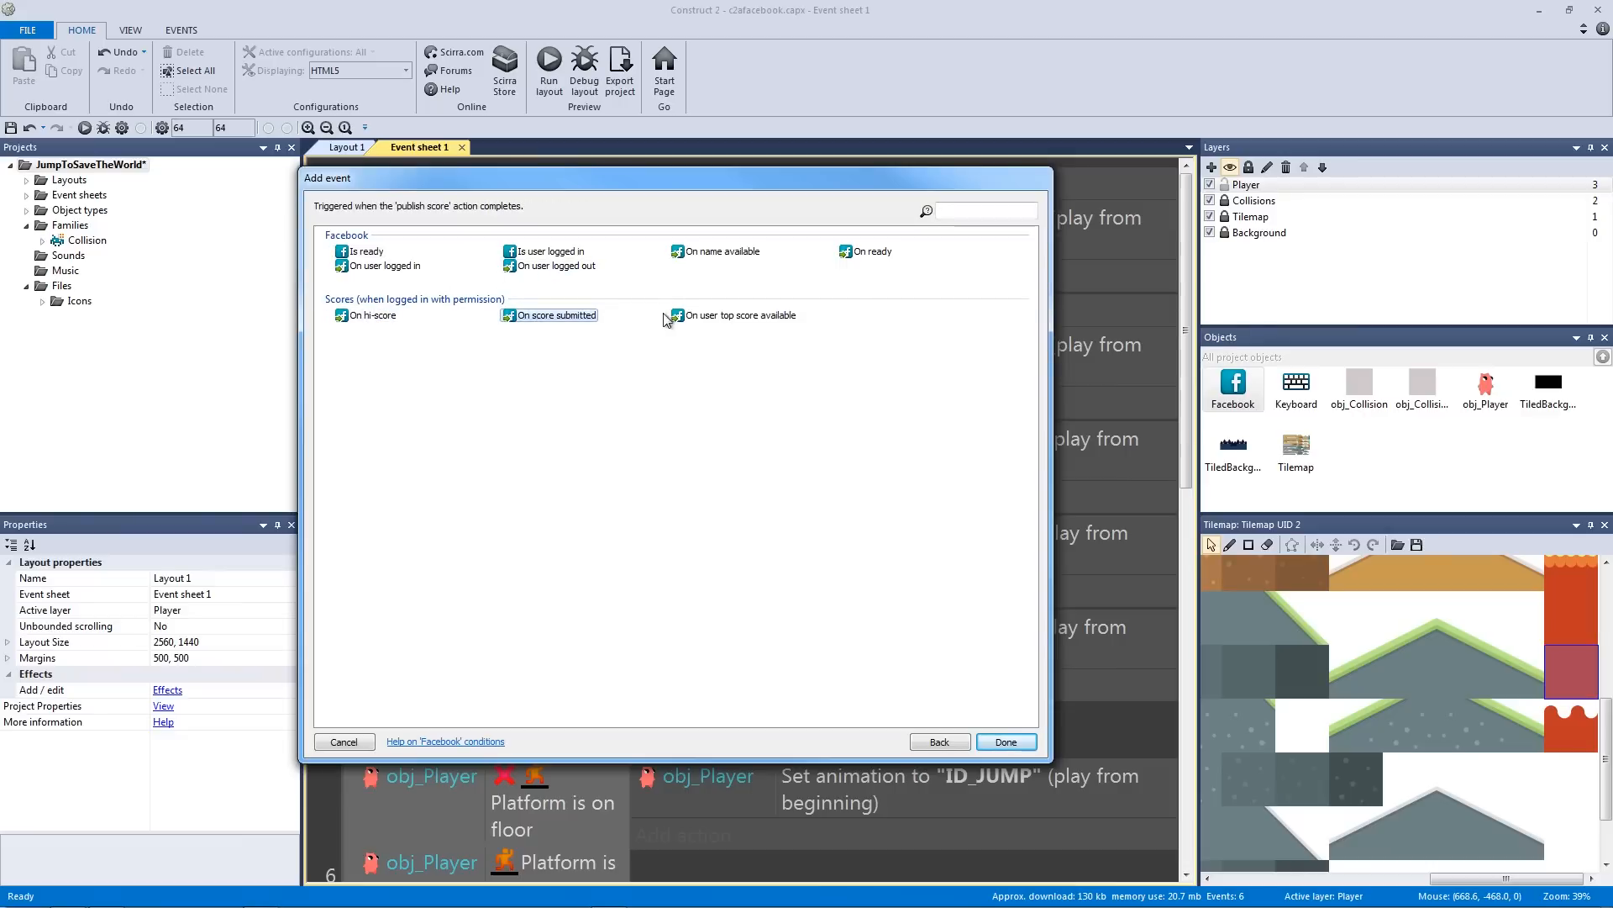
pyautogui.click(739, 315)
pyautogui.click(551, 266)
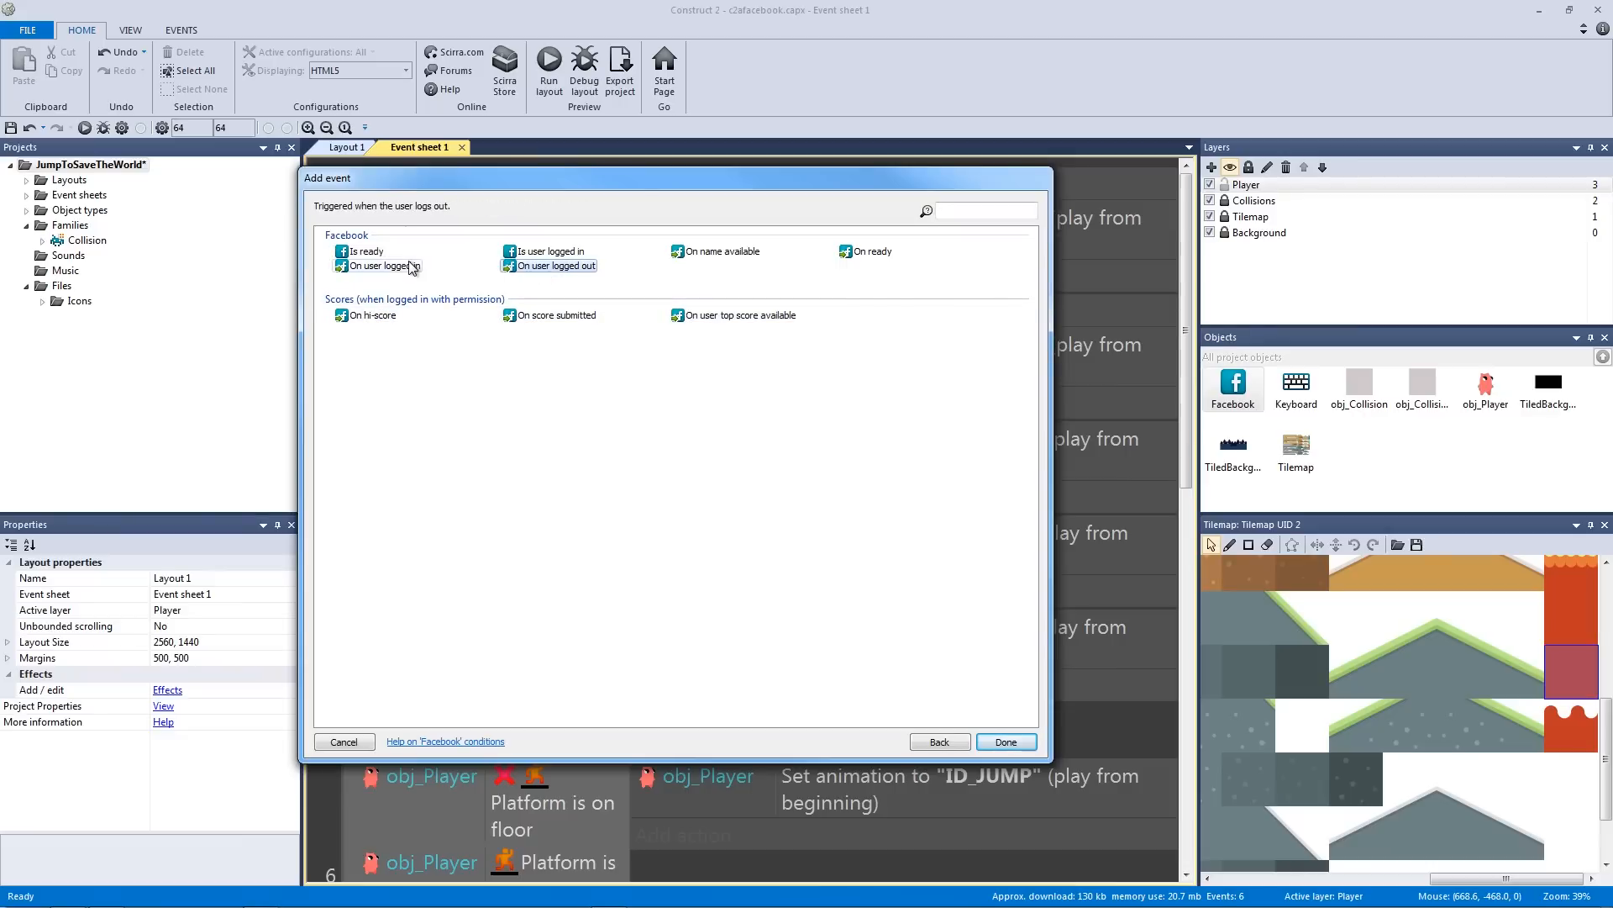
pyautogui.click(381, 267)
pyautogui.doubleClick(366, 252)
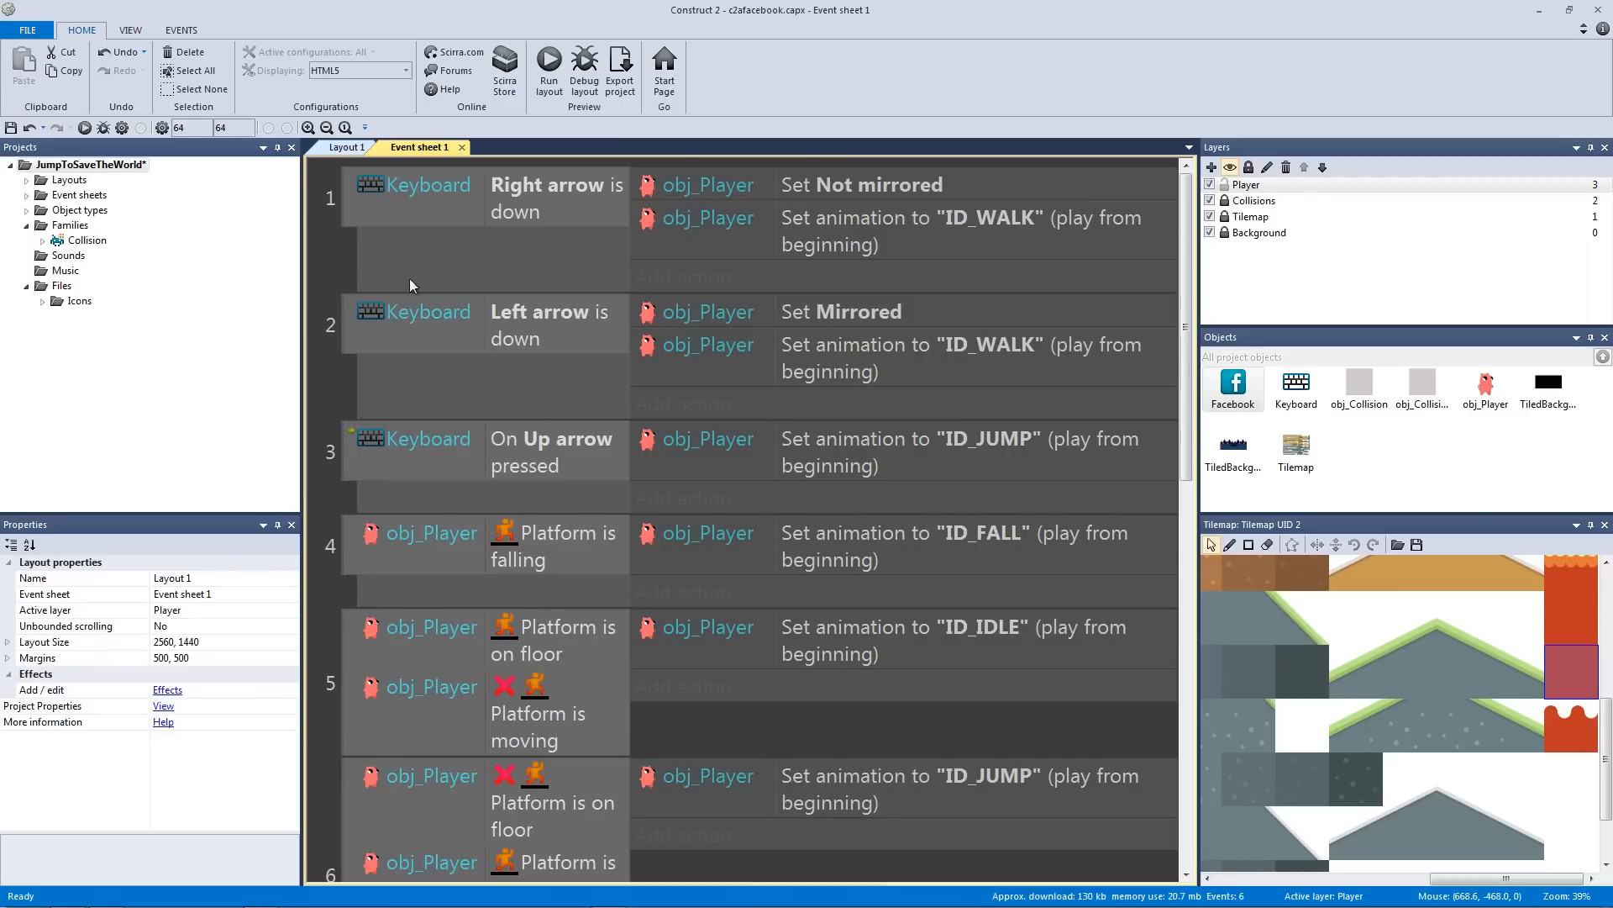
# Start a Facebook Log in action for the Is ready event, check its stream and action permission options, and return to the action list
pyautogui.scroll(-3, 479, 458)
pyautogui.click(682, 779)
pyautogui.doubleClick(468, 248)
pyautogui.doubleClick(360, 251)
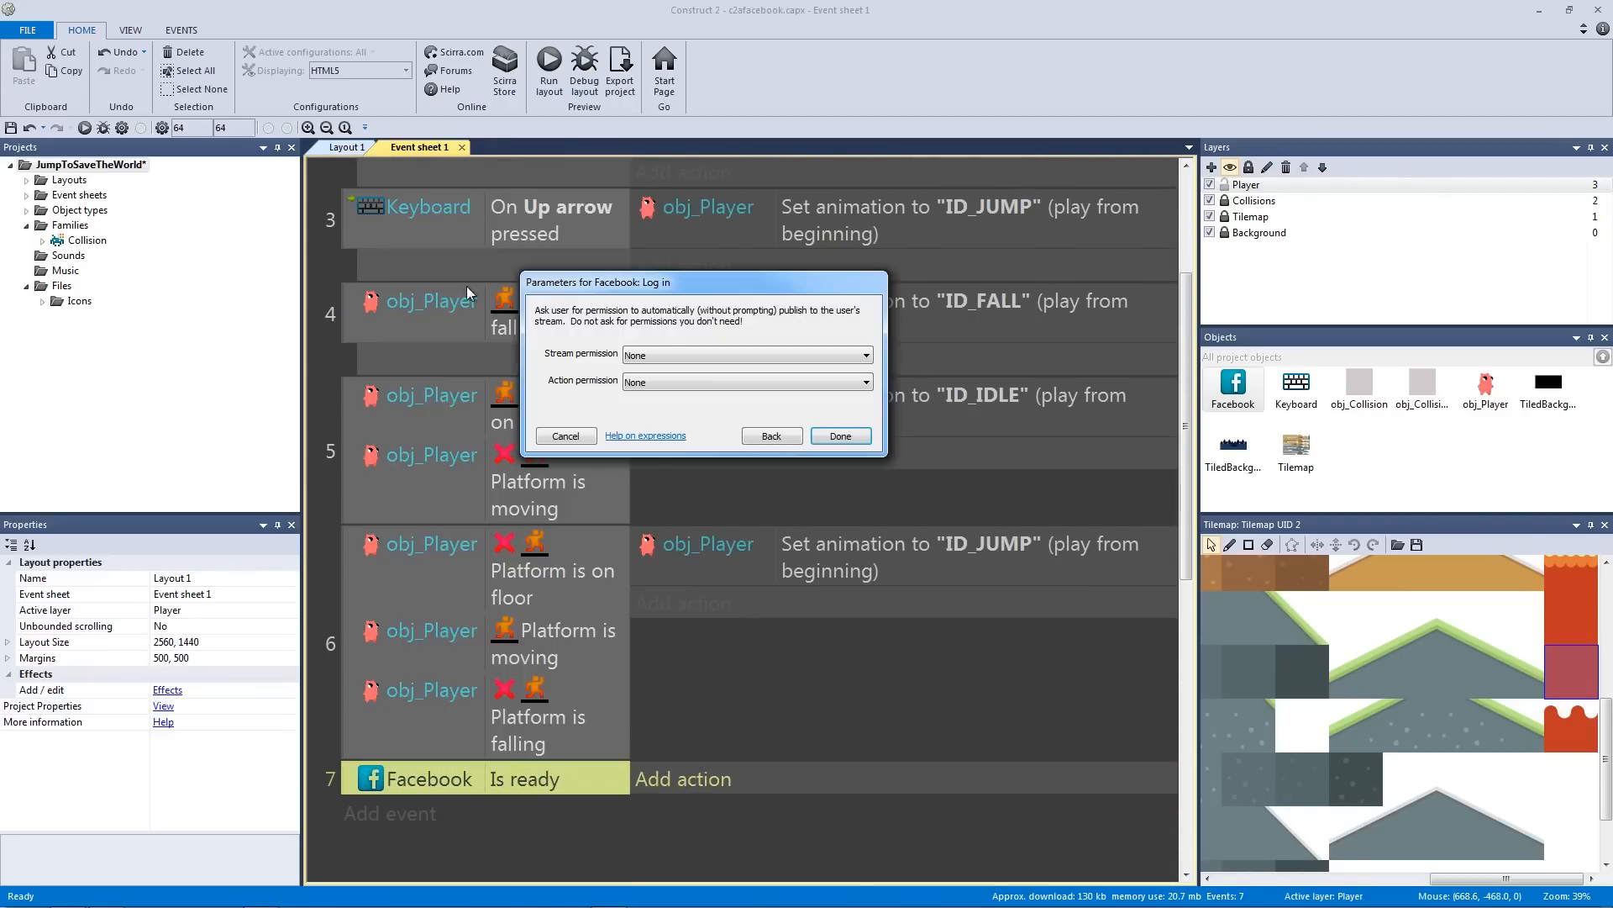
pyautogui.click(667, 353)
pyautogui.click(667, 353)
pyautogui.click(663, 381)
pyautogui.click(660, 398)
pyautogui.click(771, 436)
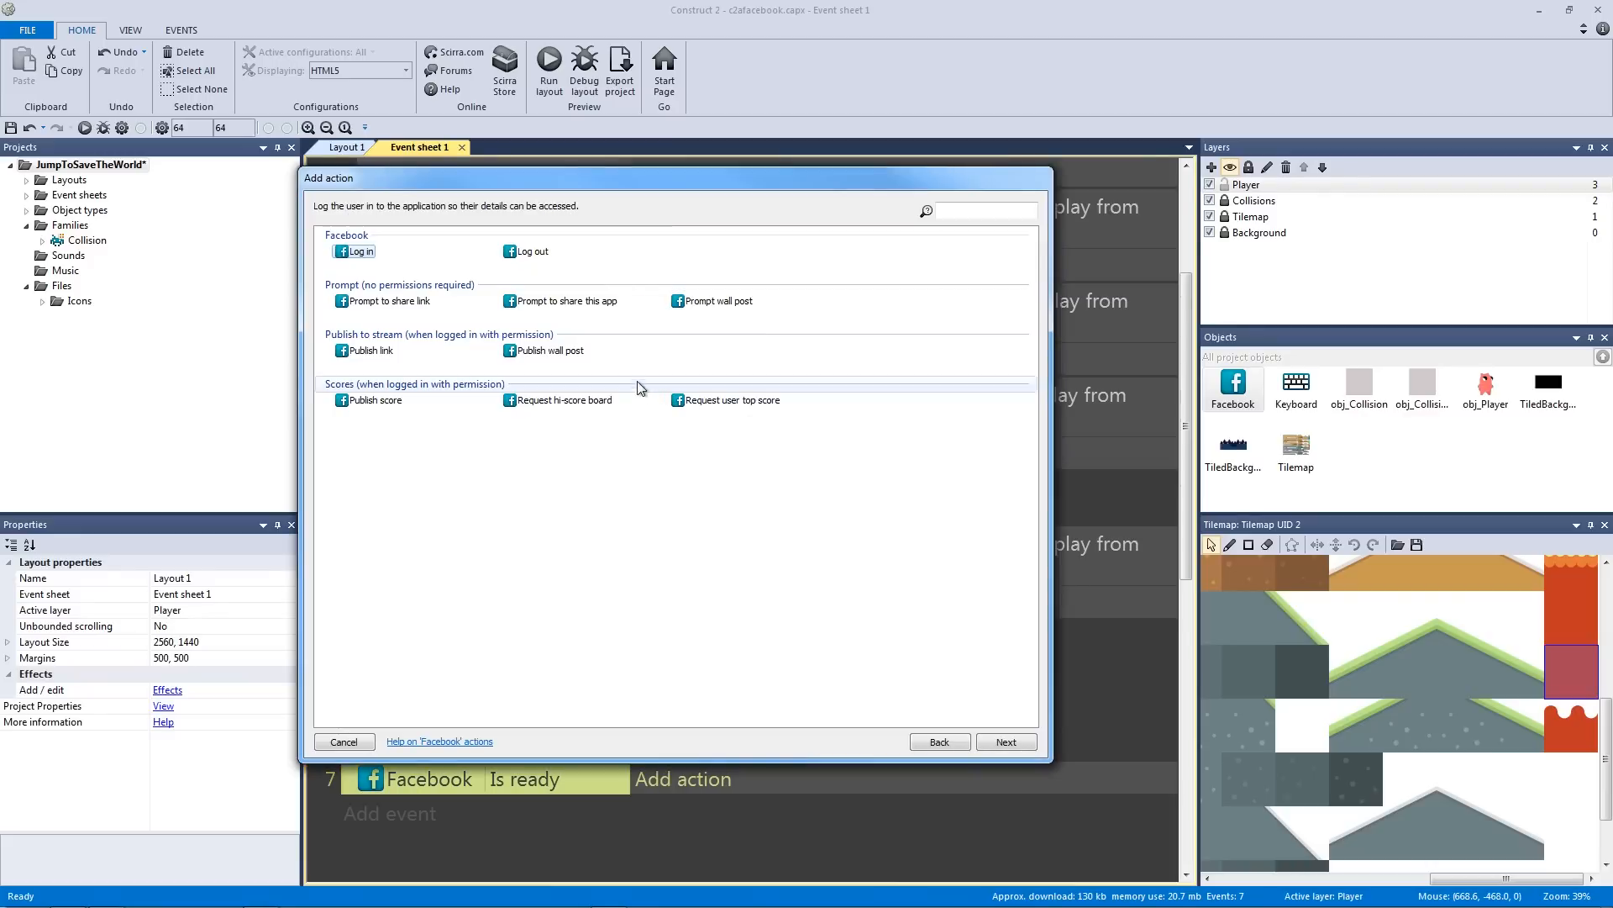
# Examine the descriptions of the Facebook prompt, publish and score actions, and close the action selection without adding one
pyautogui.click(556, 353)
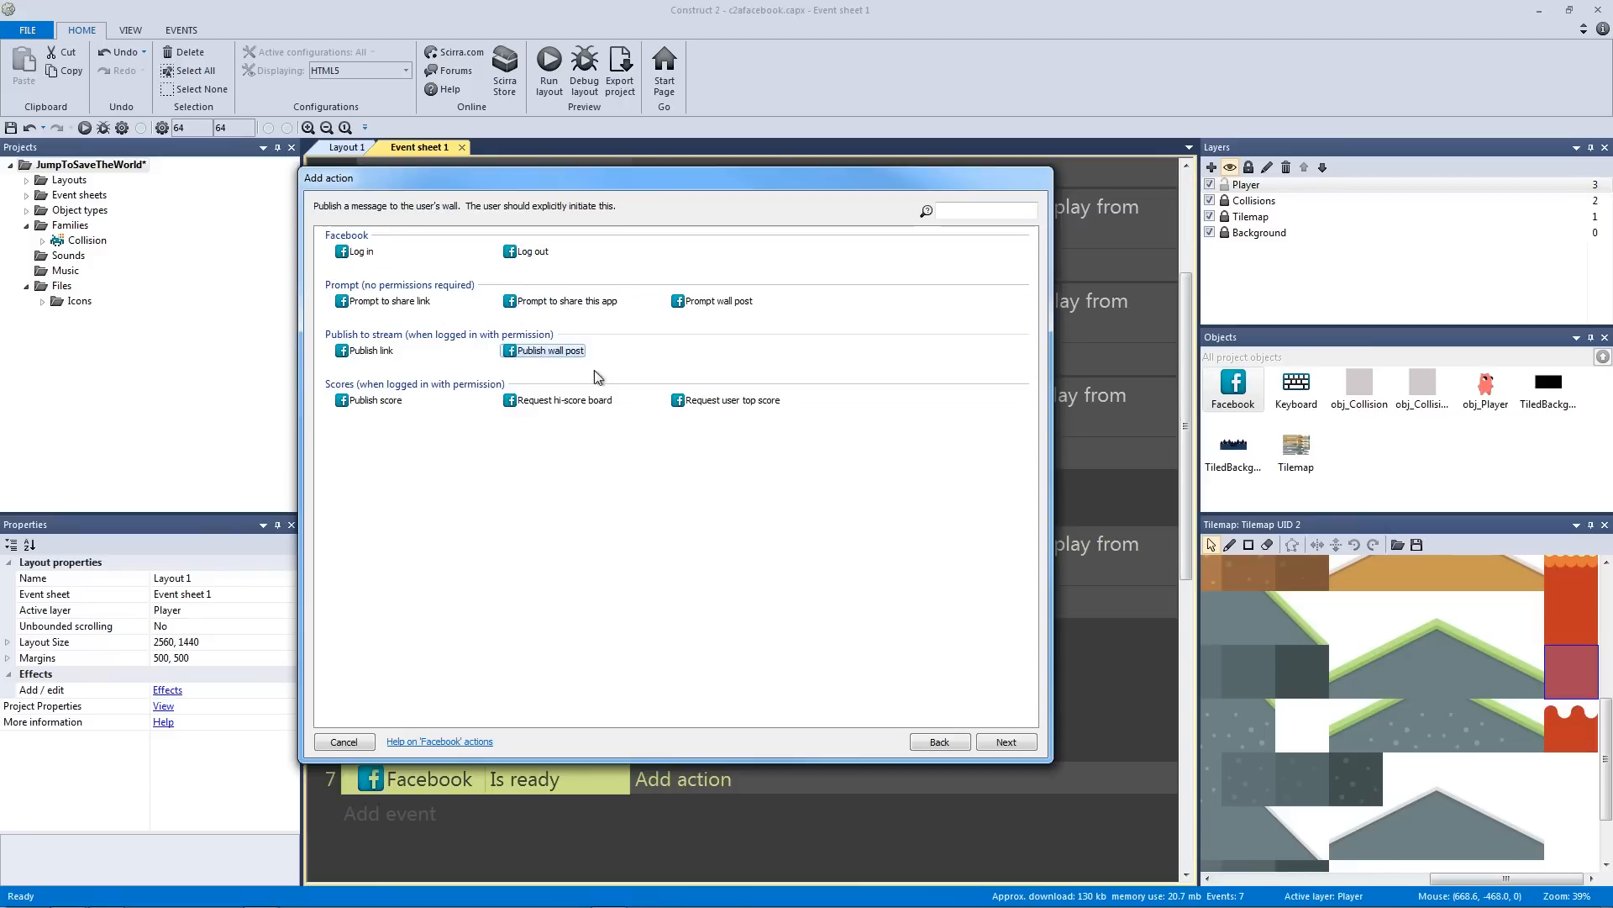
pyautogui.click(753, 301)
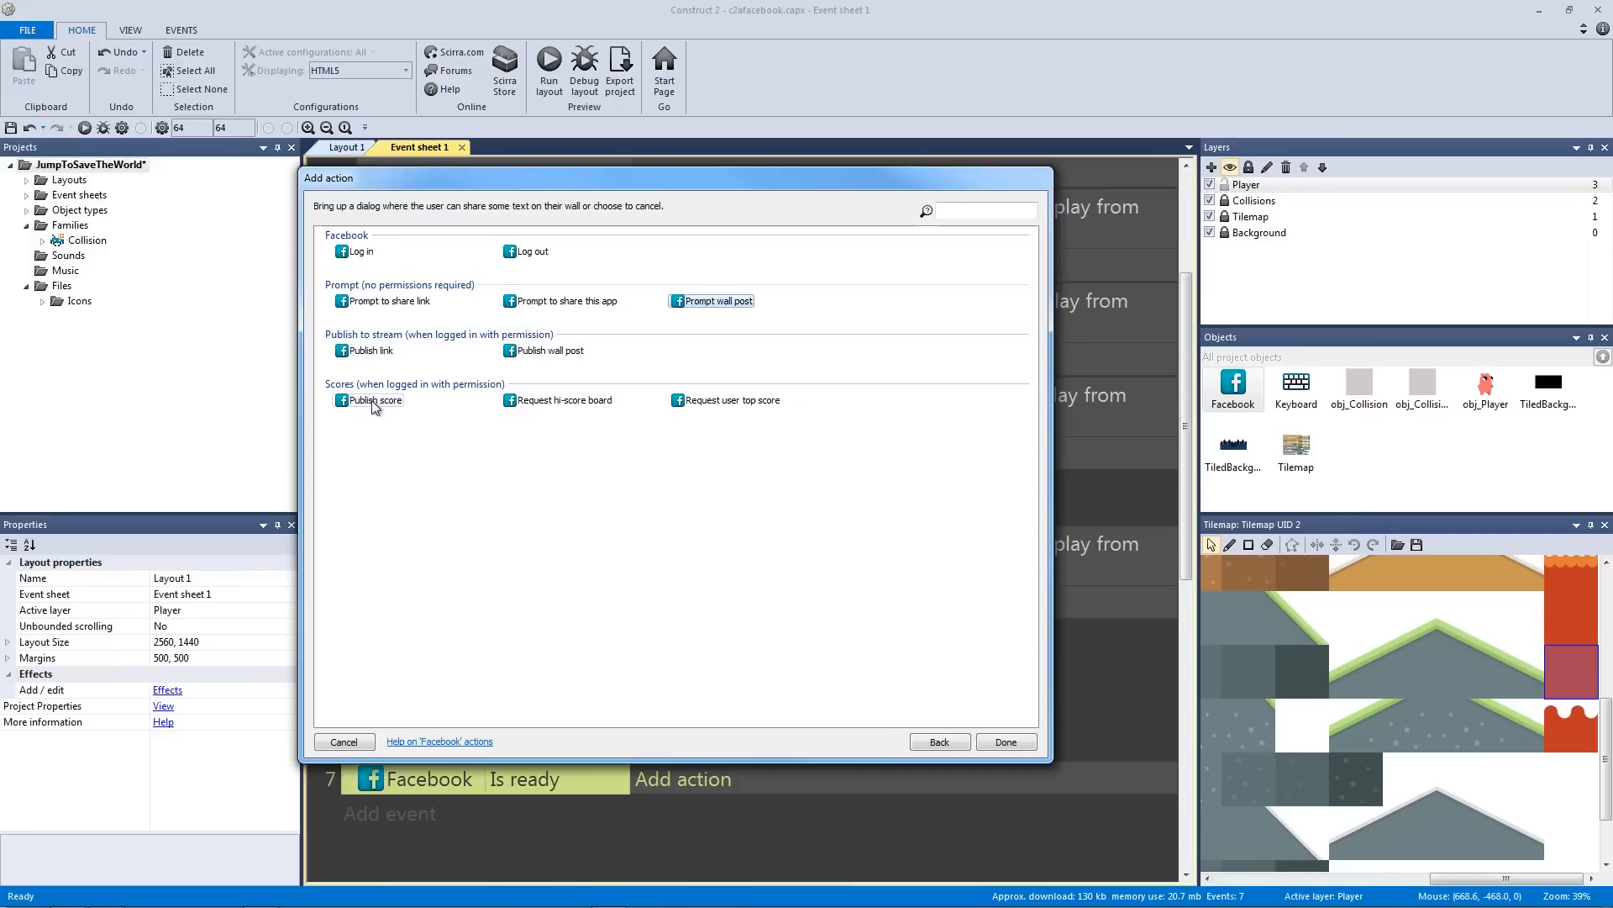
pyautogui.click(567, 302)
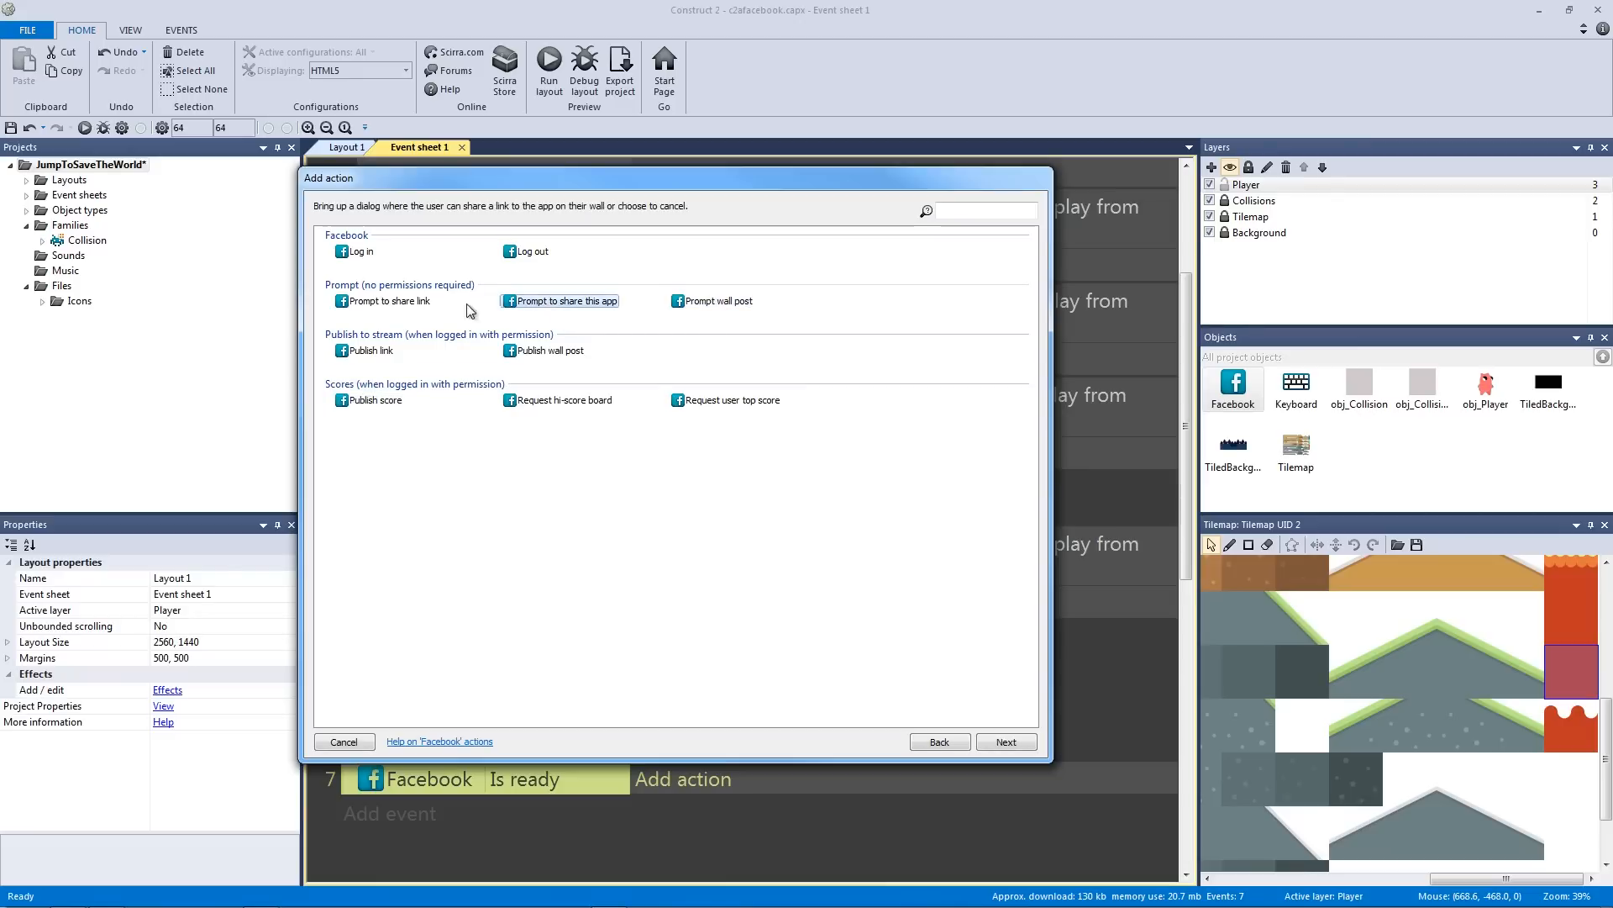
pyautogui.click(686, 304)
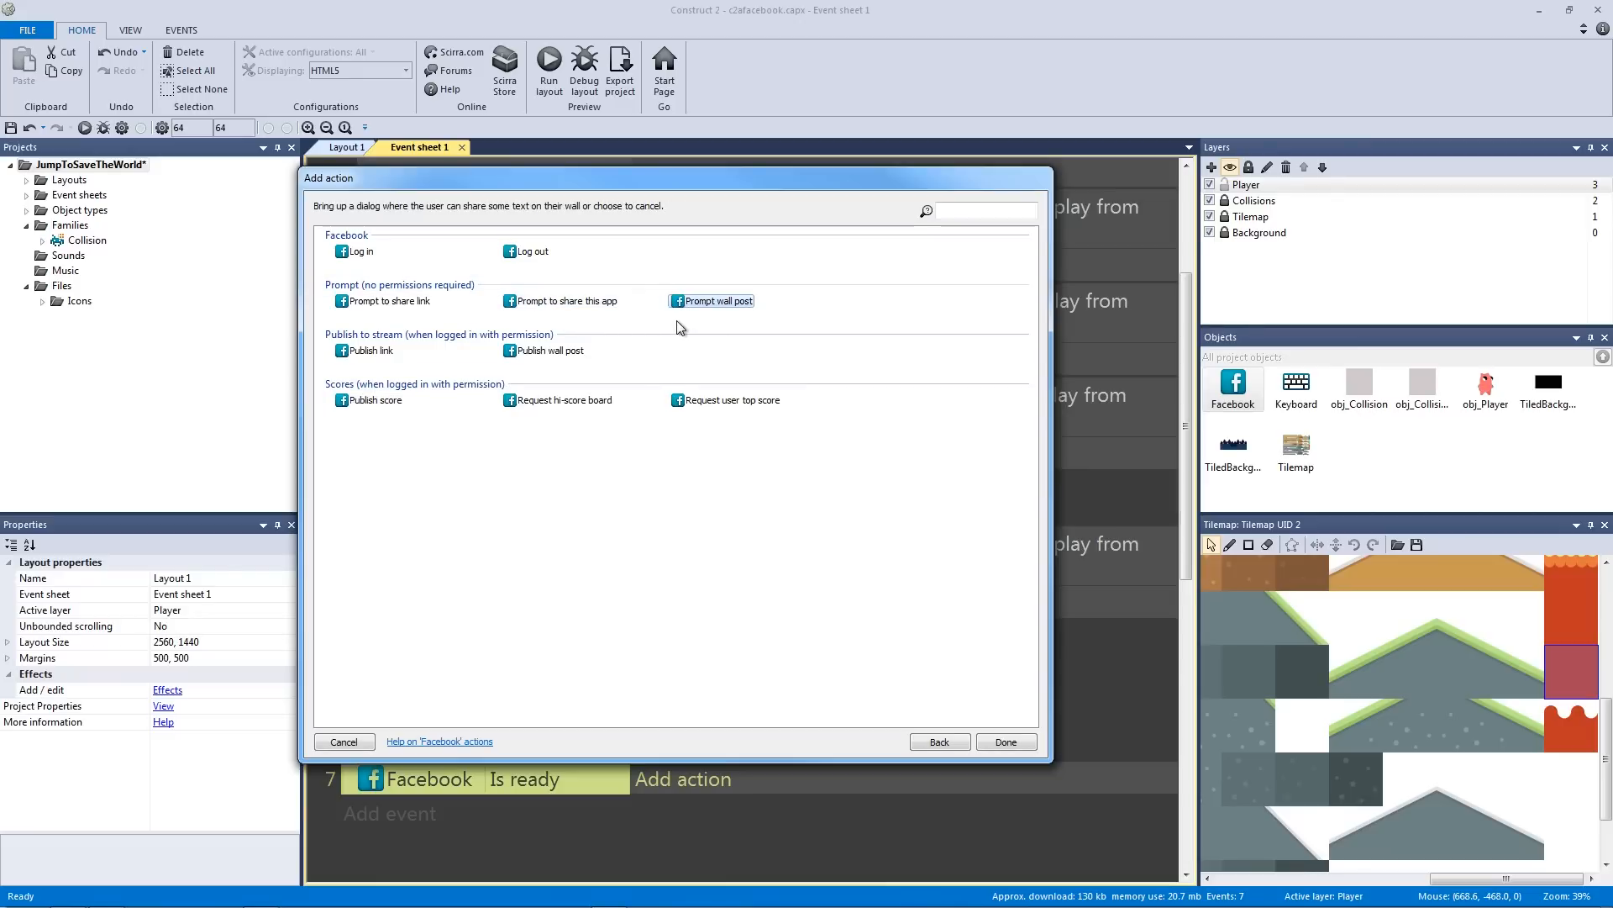
pyautogui.click(390, 302)
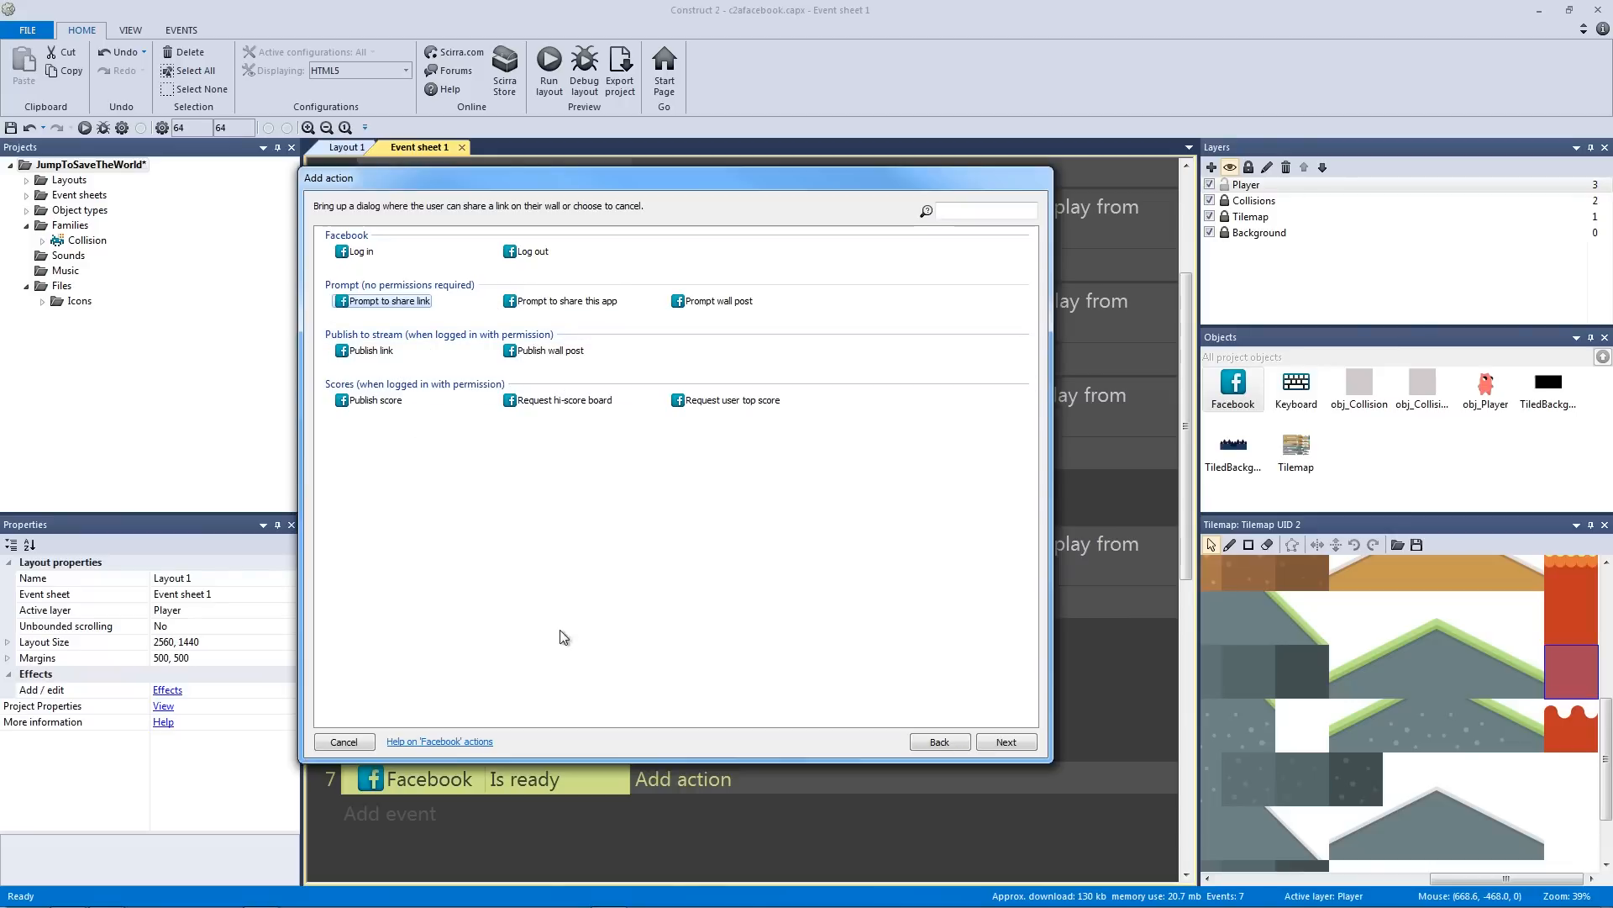
pyautogui.click(376, 403)
pyautogui.click(514, 403)
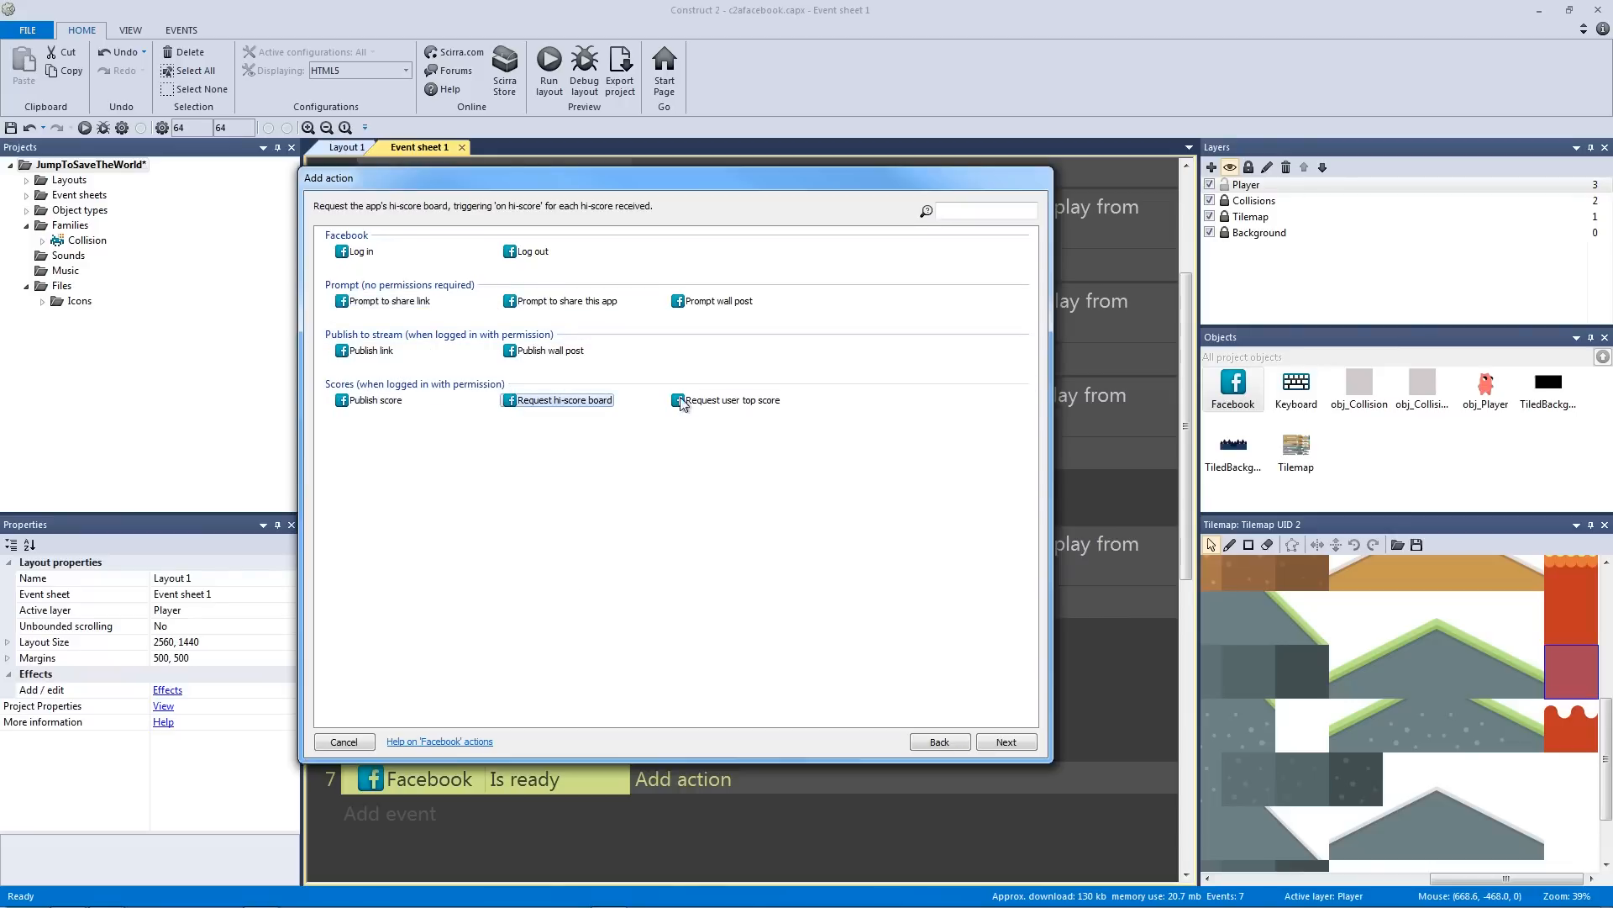
pyautogui.click(684, 401)
pyautogui.click(344, 742)
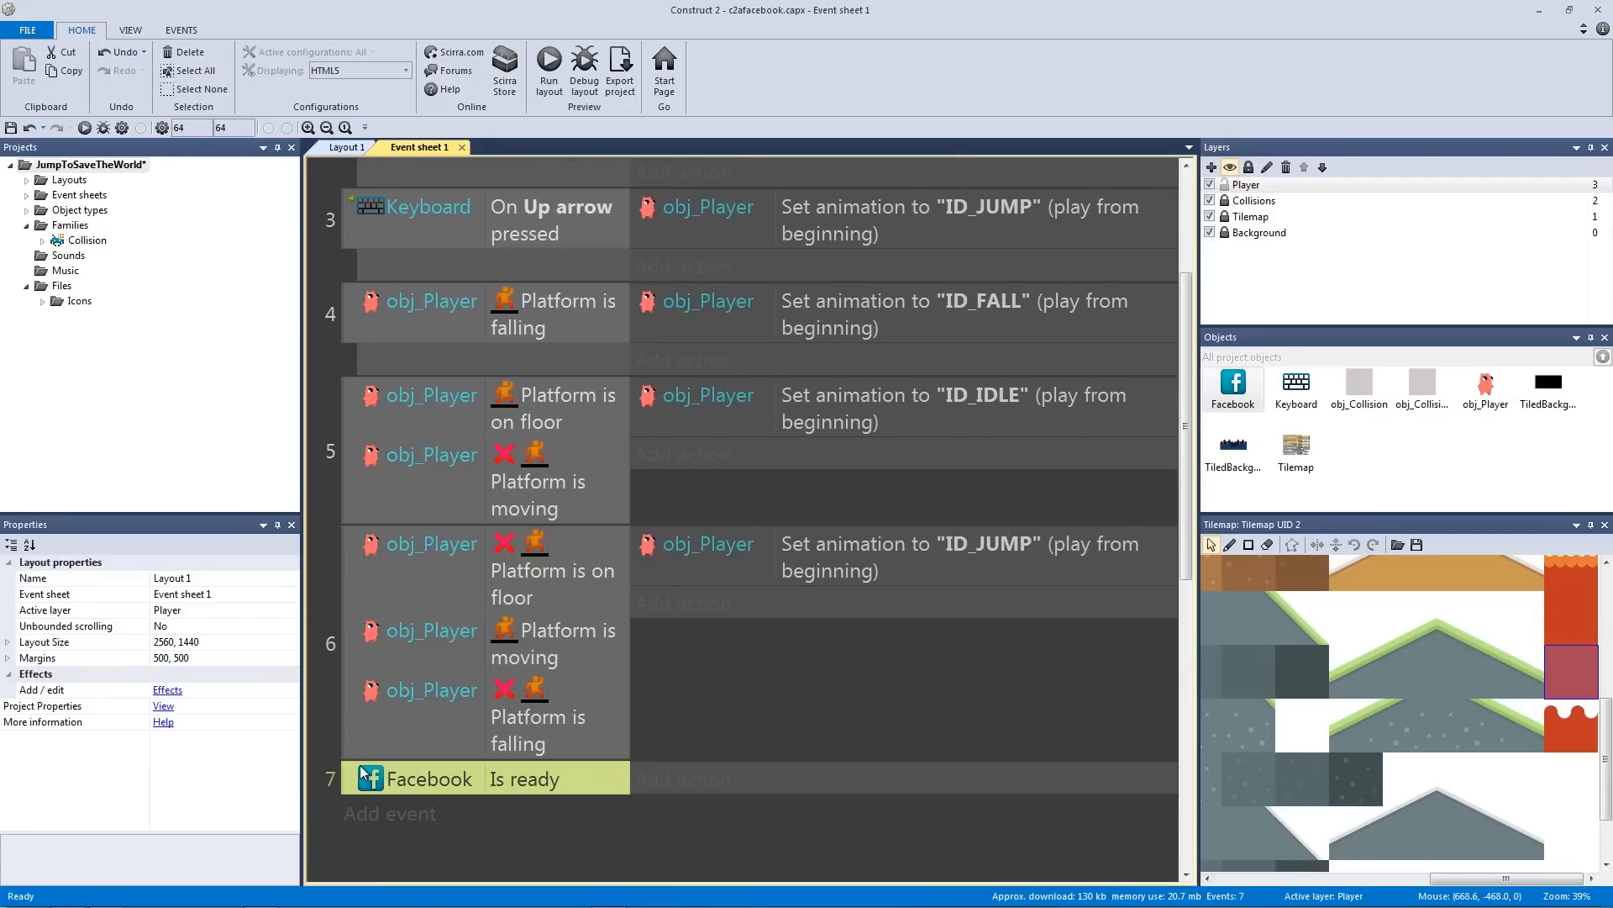
# Look over the event sheet from its beginning and view the whole level in Layout 1
pyautogui.scroll(5, 334, 470)
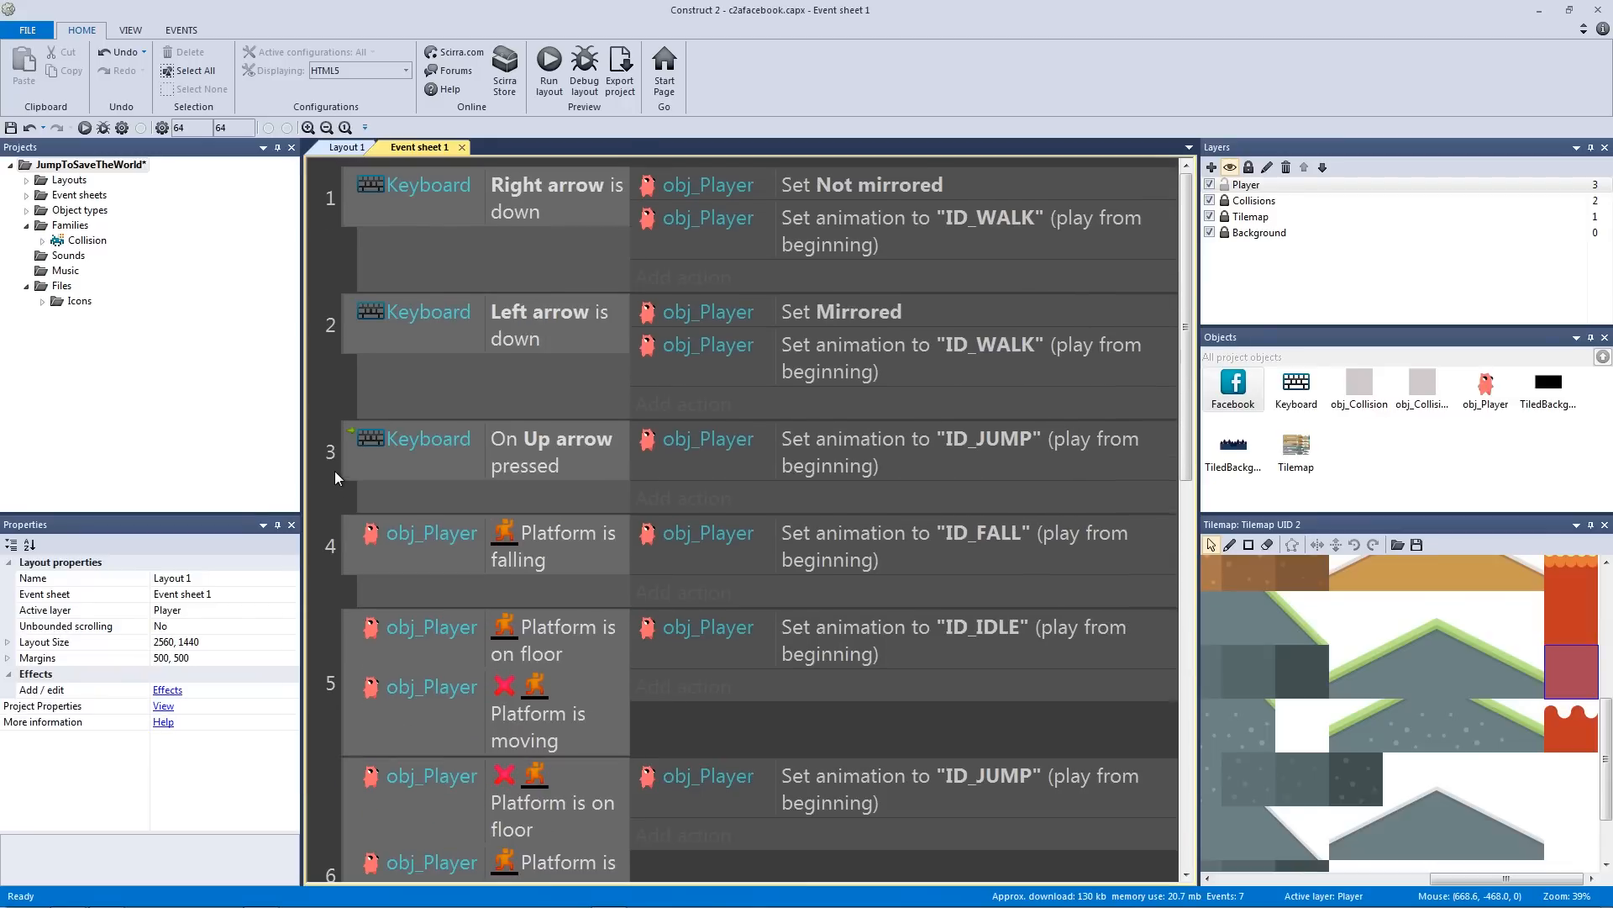
pyautogui.click(349, 149)
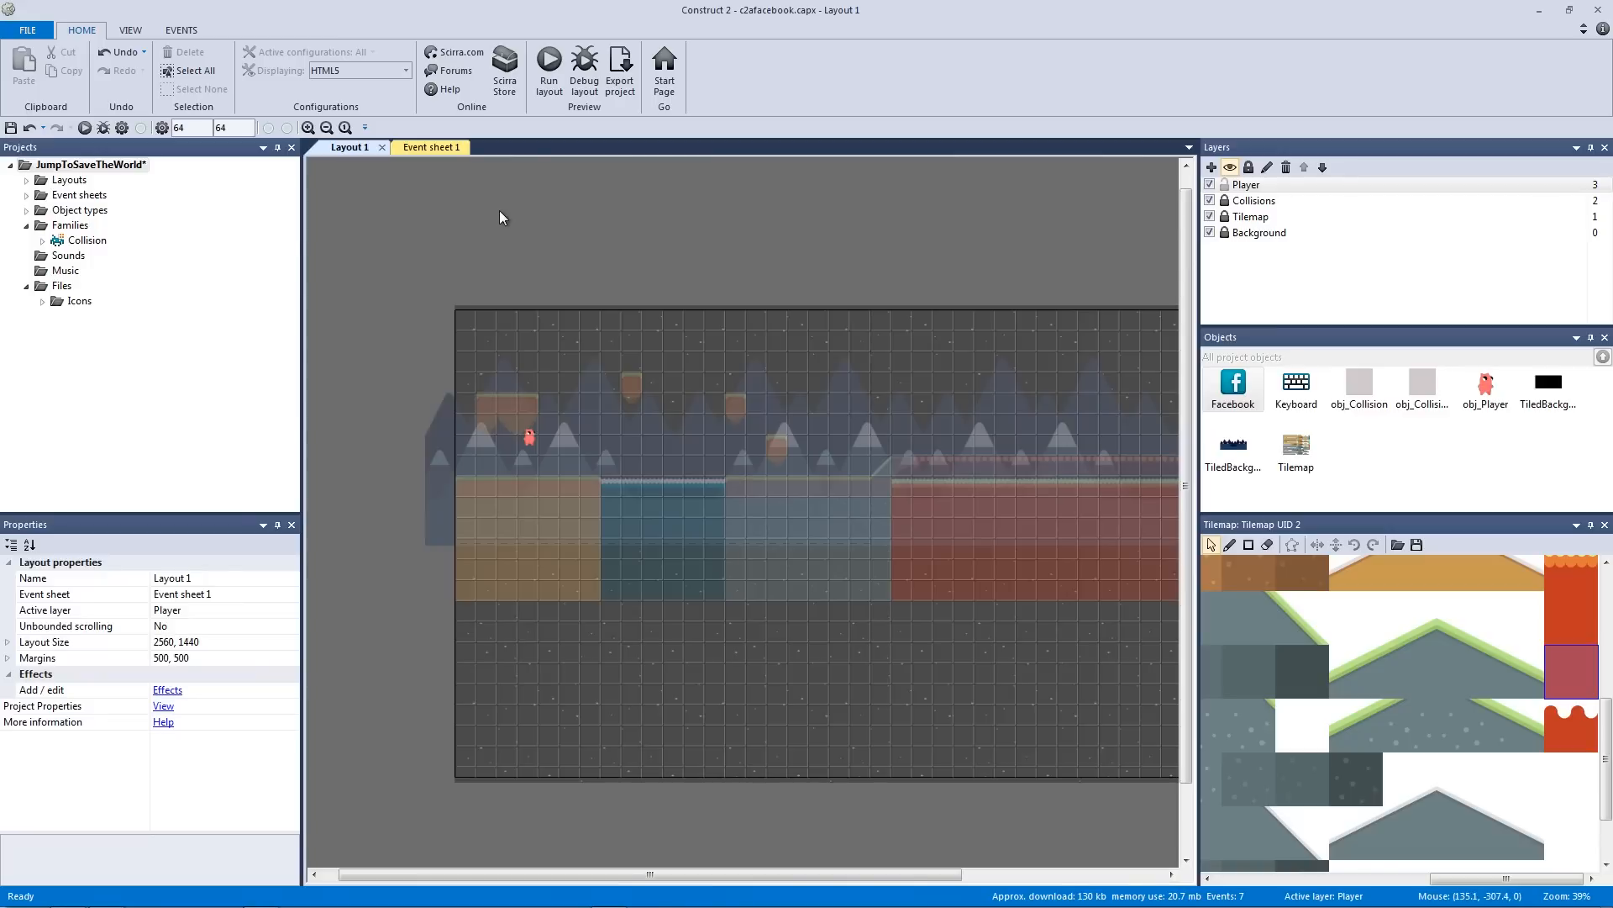
pyautogui.moveTo(547, 250); pyautogui.dragTo(395, 227, button='middle')
pyautogui.keyDown('ctrl'); pyautogui.scroll(-1, 412, 237); pyautogui.keyUp('ctrl')
pyautogui.moveTo(494, 263)
pyautogui.mouseDown(button='middle')
pyautogui.moveTo(461, 247)
pyautogui.moveTo(480, 247)
pyautogui.mouseUp(button='middle')
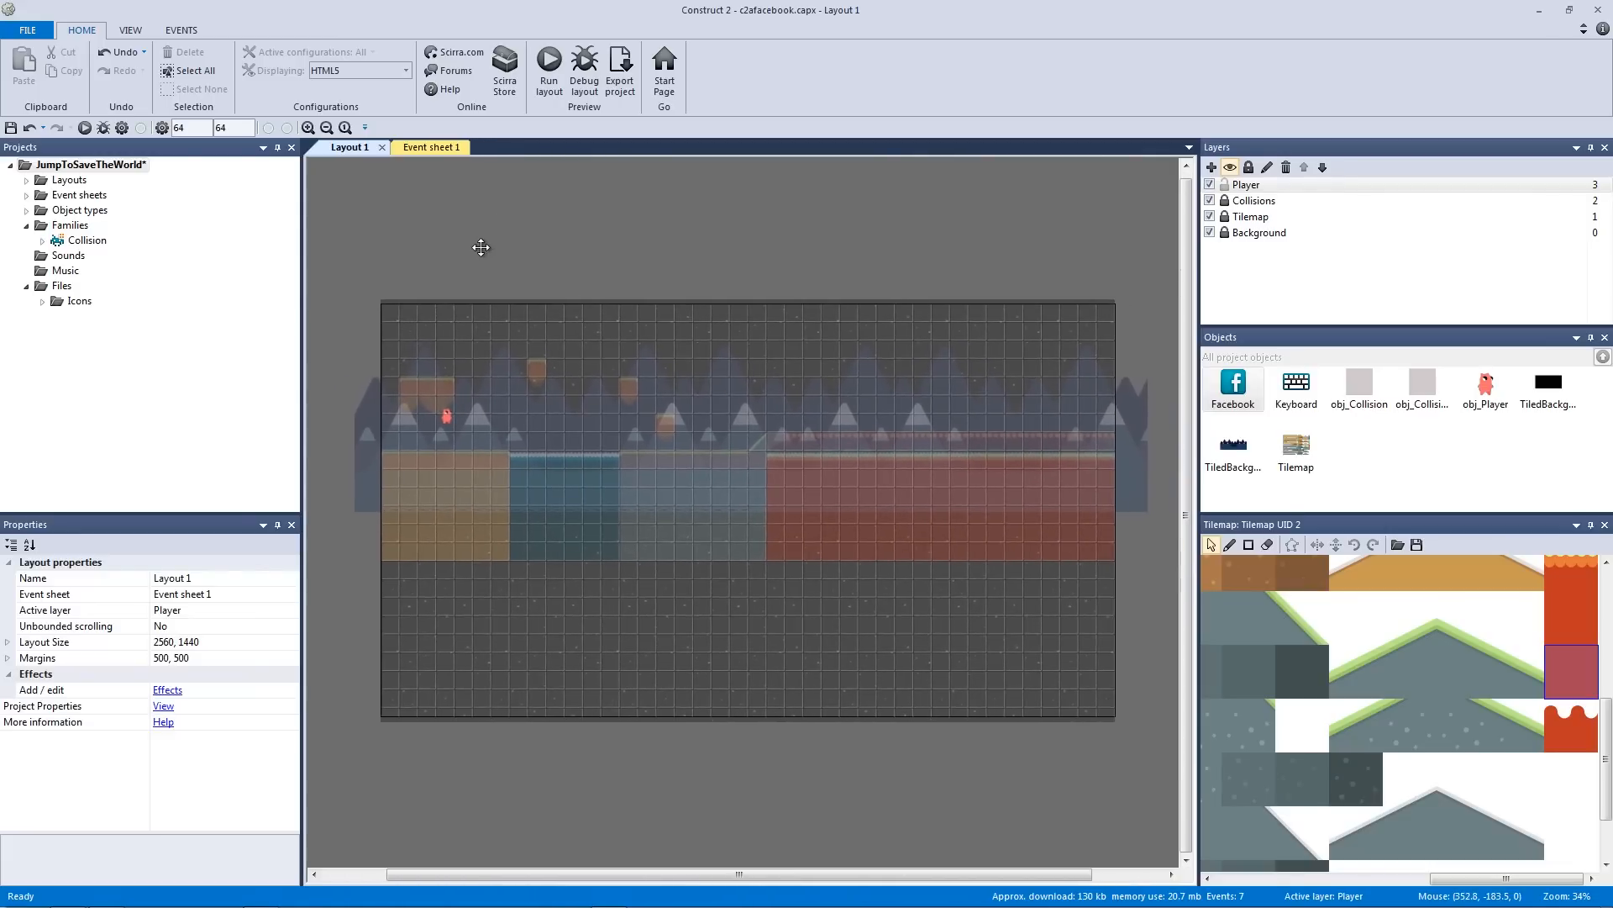
pyautogui.keyDown('ctrl'); pyautogui.scroll(1, 481, 247); pyautogui.keyUp('ctrl')
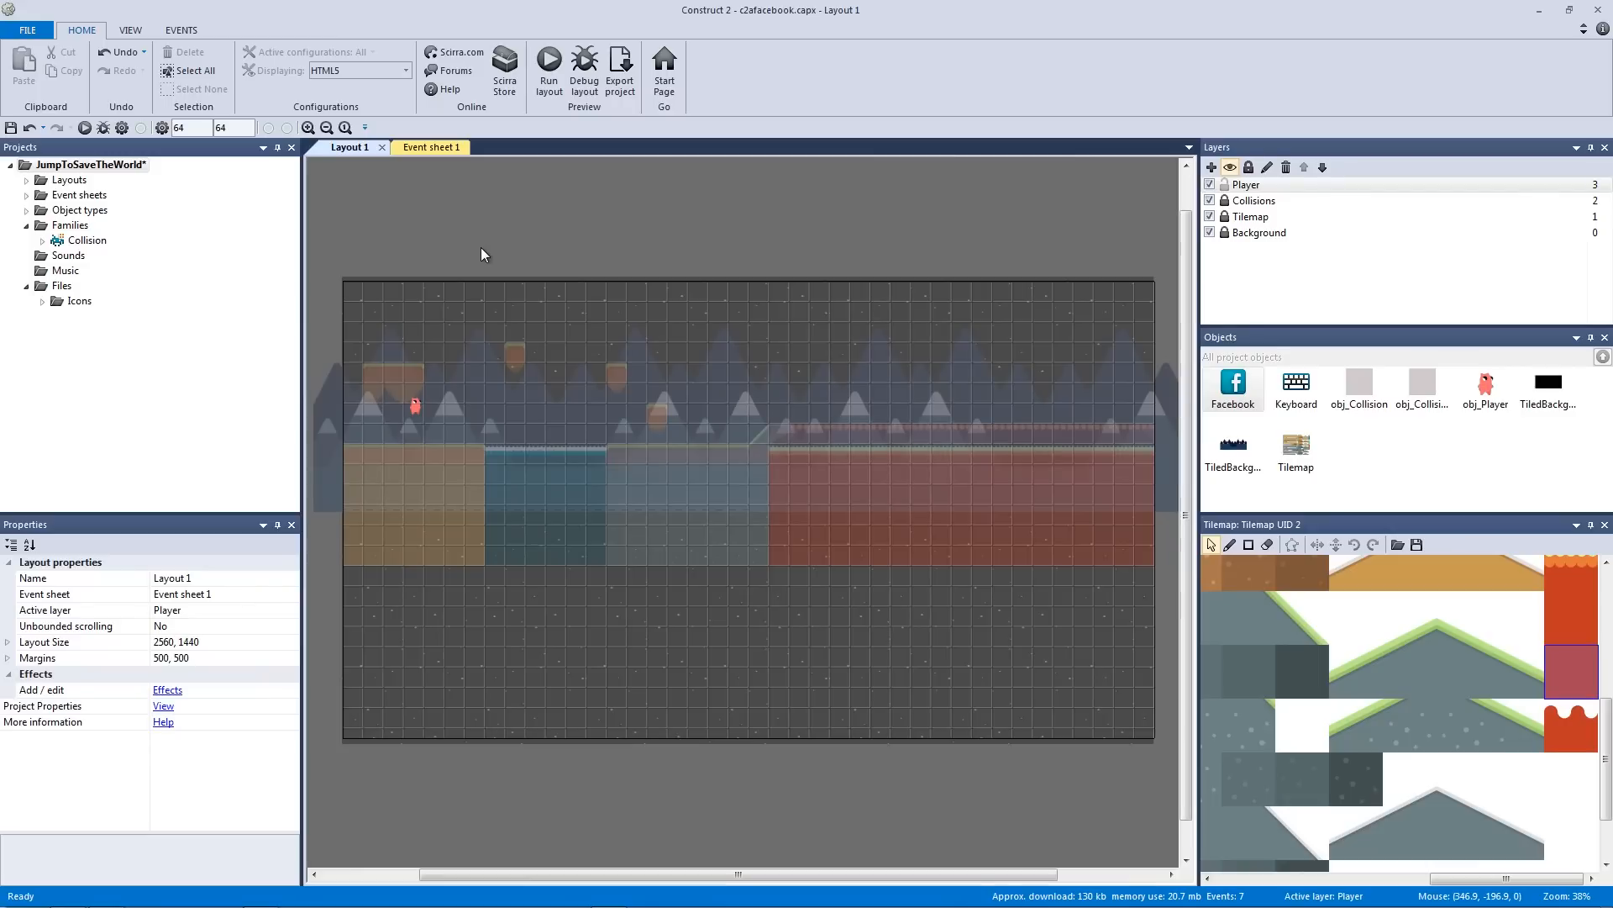